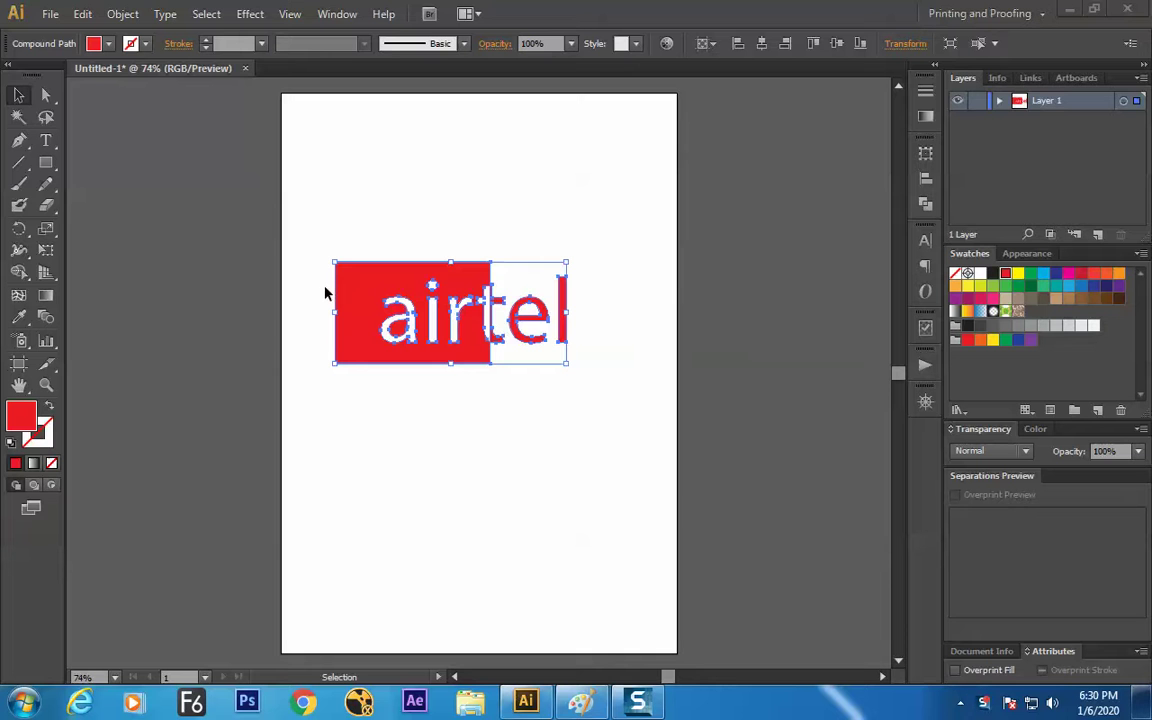
# Step: Create a new blank Untitled-2 document with default settings
pyautogui.press('a')
pyautogui.click(330, 312)
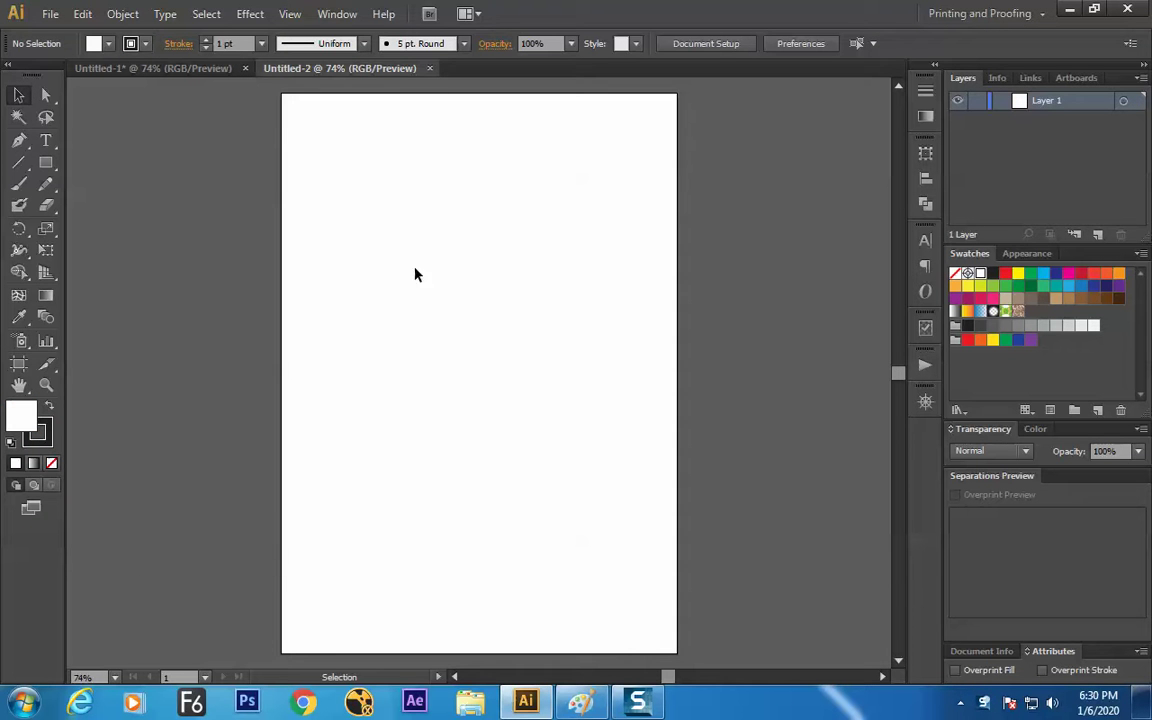
pyautogui.click(45, 162)
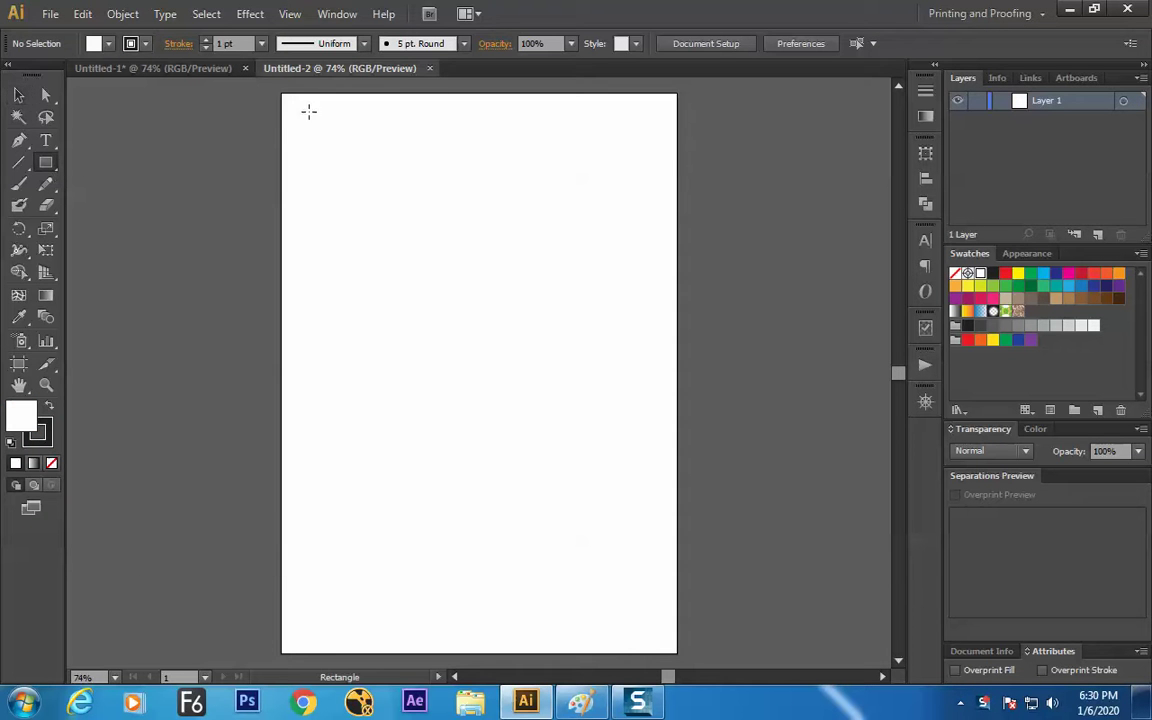
# Step: Cover the page with a rectangle and draw one diagonal line across it at 50% zoom
pyautogui.moveTo(281, 96); pyautogui.dragTo(673, 650)
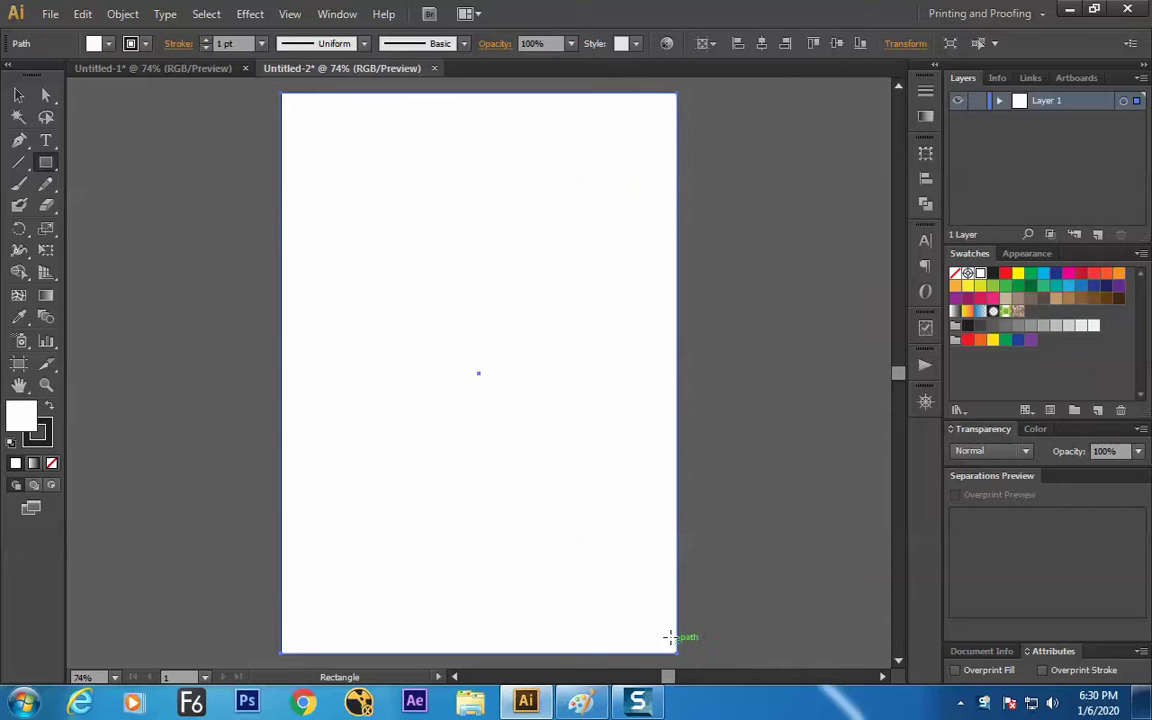
pyautogui.click(20, 164)
pyautogui.press('ctrl')
pyautogui.hotkey('ctrl', '-')
pyautogui.moveTo(200, 425); pyautogui.dragTo(579, 110)
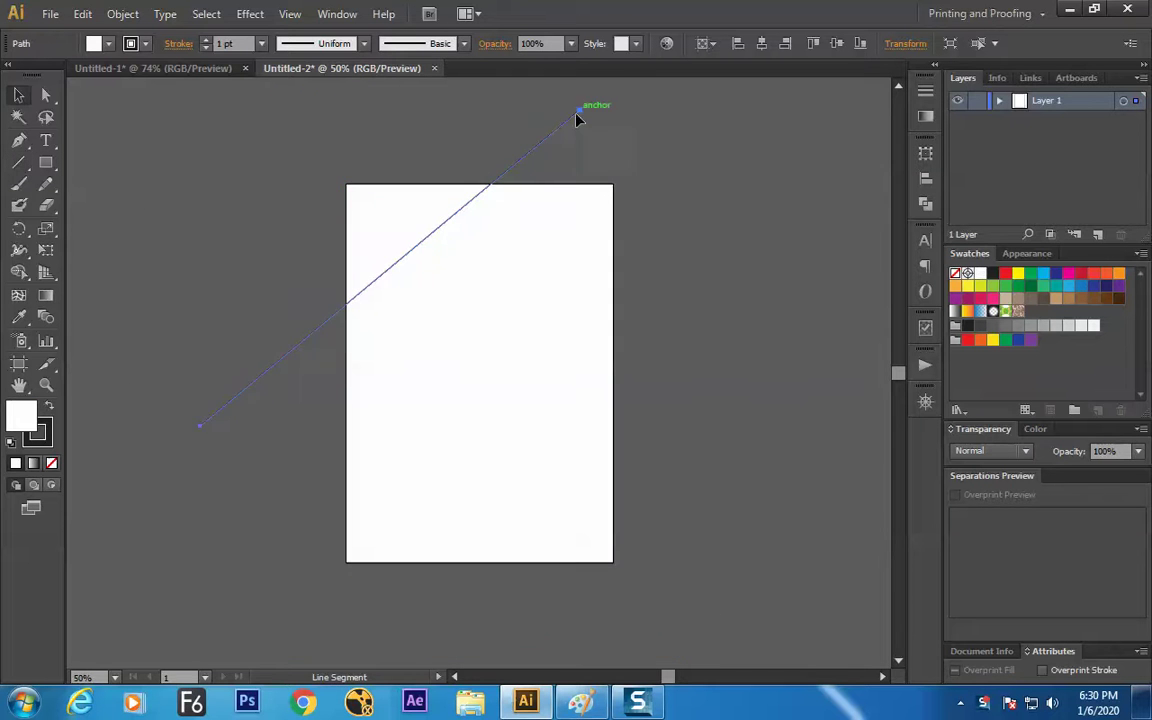
# Step: Add parallel copies of the diagonal line and gather the lines into a selection
pyautogui.moveTo(527, 162)
pyautogui.mouseDown()
pyautogui.moveTo(535, 177)
pyautogui.moveTo(630, 211)
pyautogui.moveTo(681, 345)
pyautogui.mouseUp()
pyautogui.click(535, 177)
pyautogui.click(547, 163)
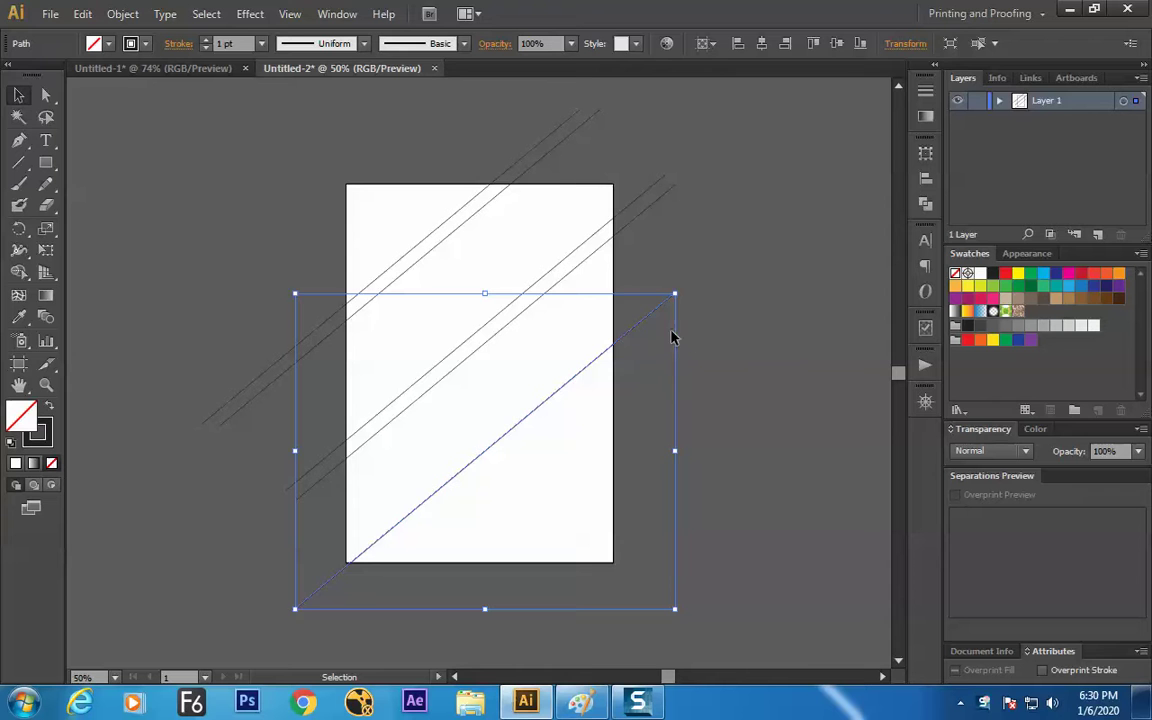
pyautogui.click(660, 289)
pyautogui.moveTo(628, 222); pyautogui.dragTo(633, 243)
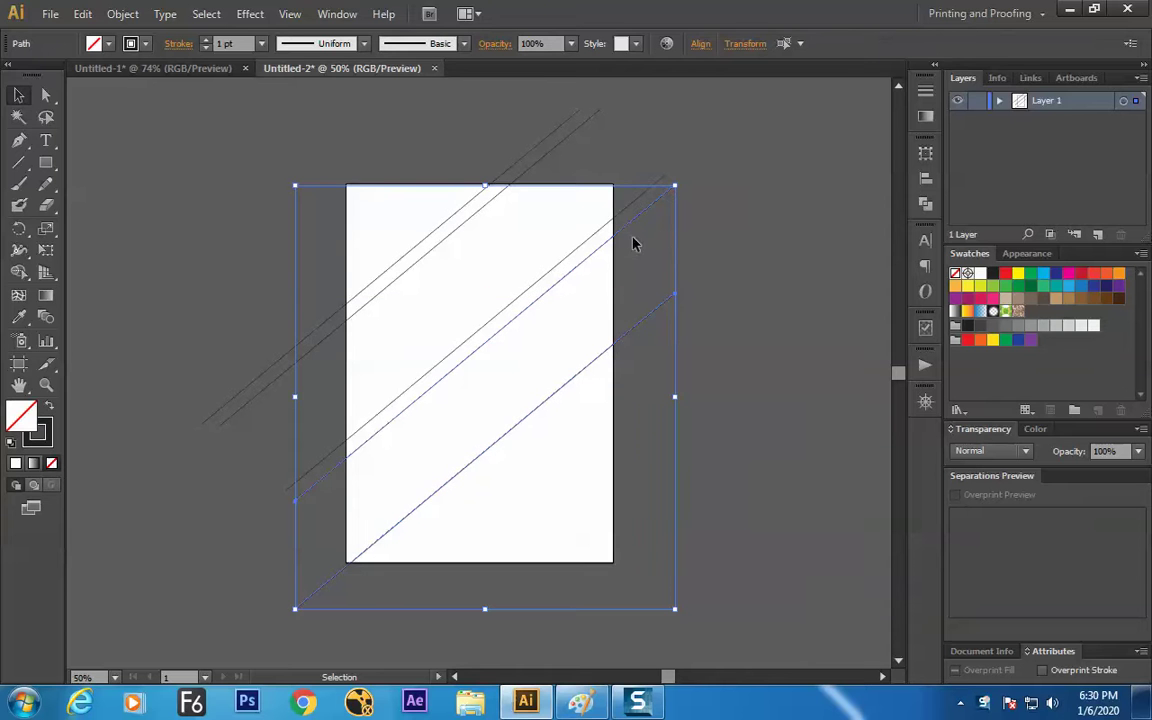
pyautogui.press('ctrl')
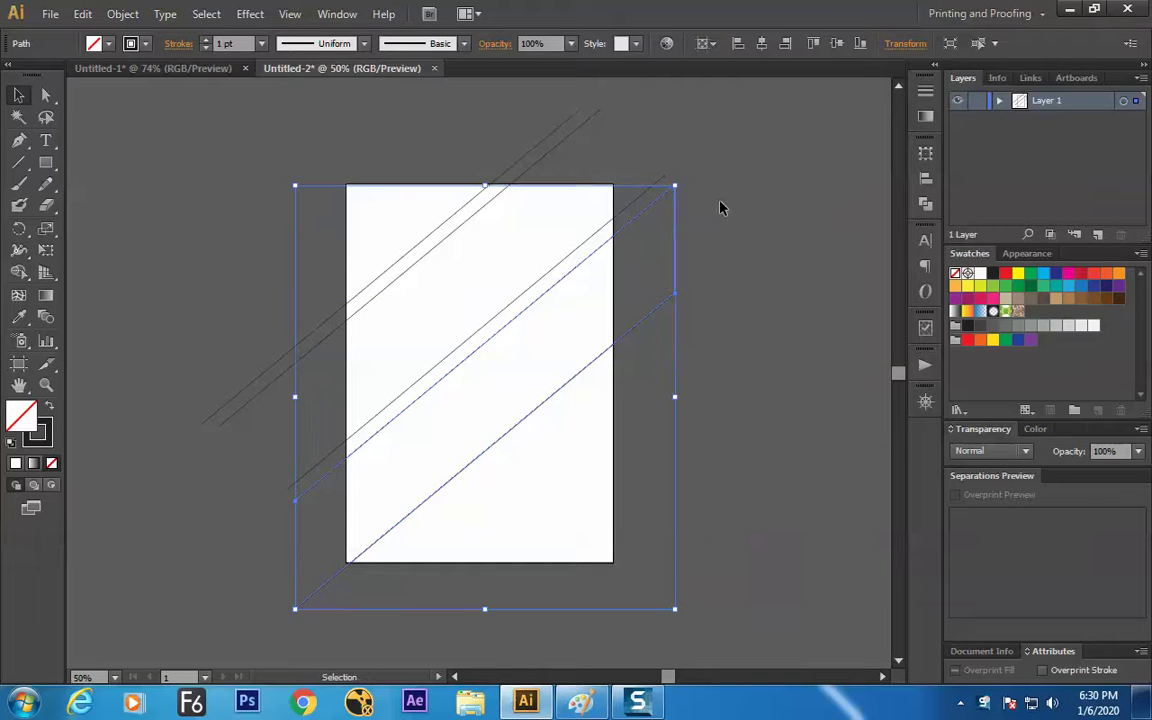
pyautogui.moveTo(617, 300); pyautogui.dragTo(725, 133)
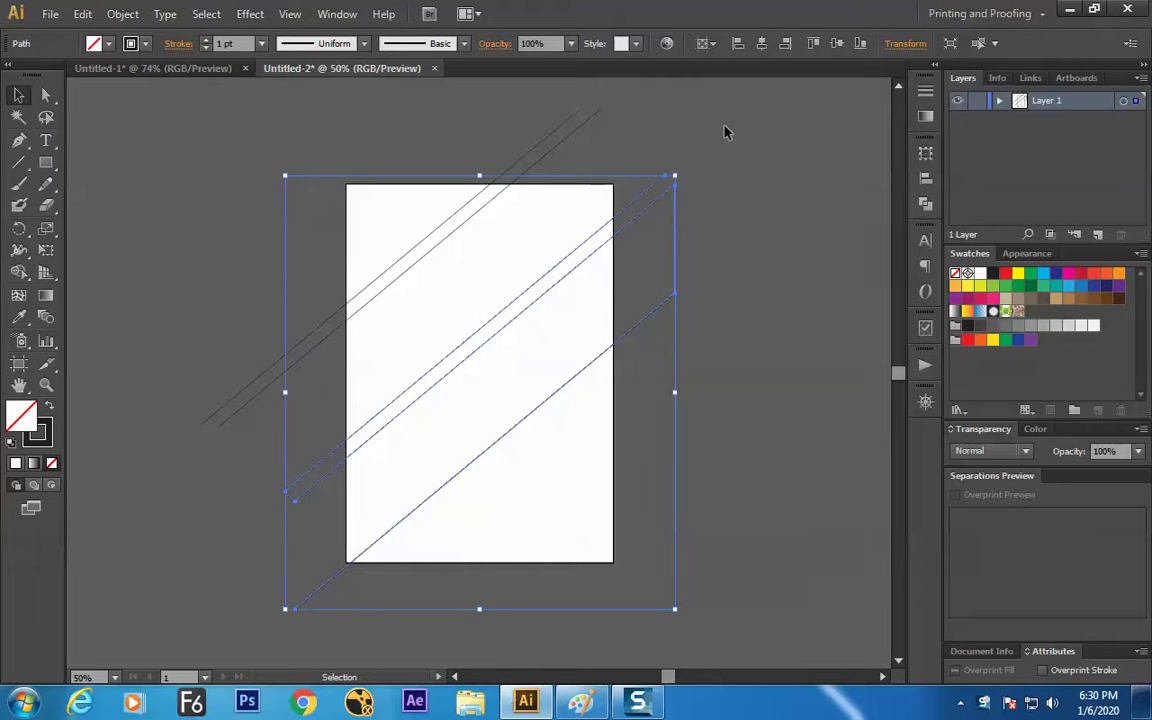
pyautogui.moveTo(576, 224); pyautogui.dragTo(588, 231)
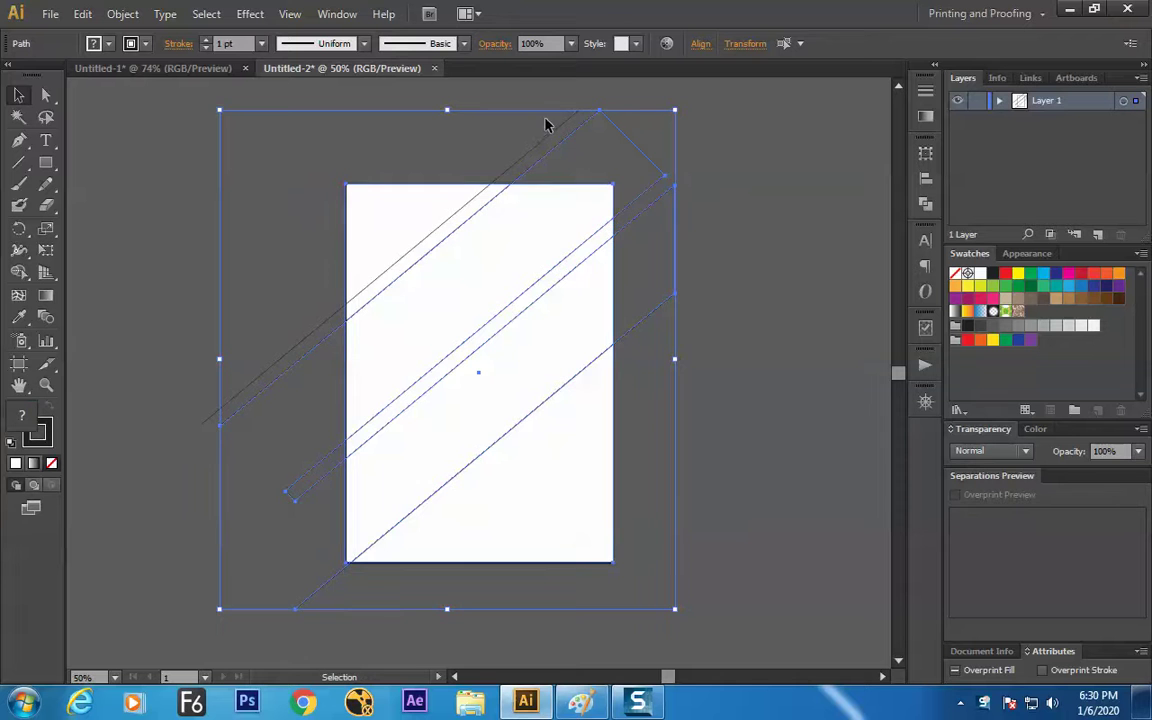
# Step: Select all the paths on the page
pyautogui.press('a')
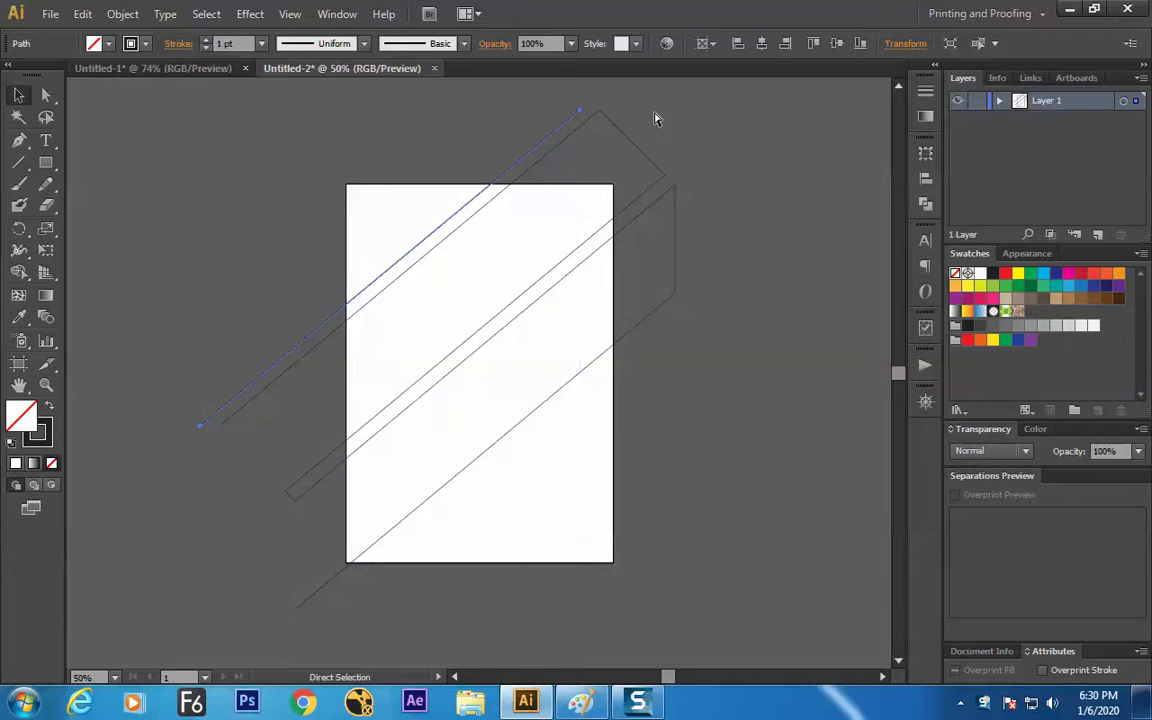
pyautogui.press('v')
pyautogui.click(625, 171)
pyautogui.hotkey('ctrl', 'a')
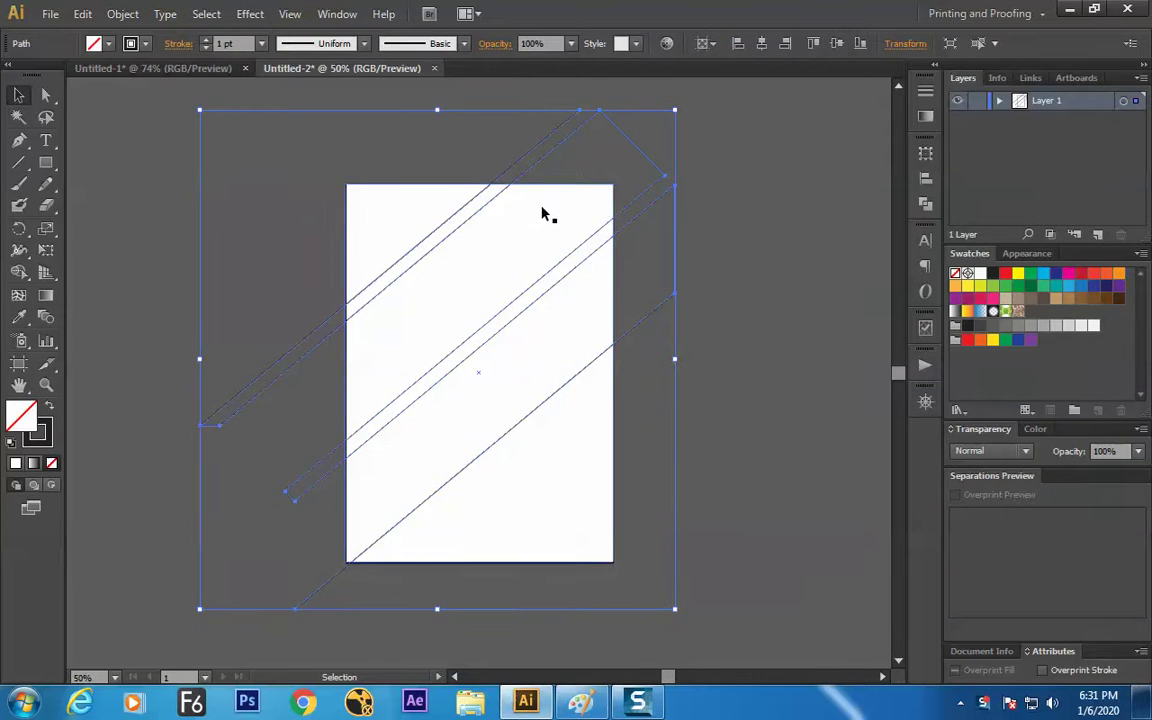
pyautogui.click(123, 14)
pyautogui.moveTo(142, 380)
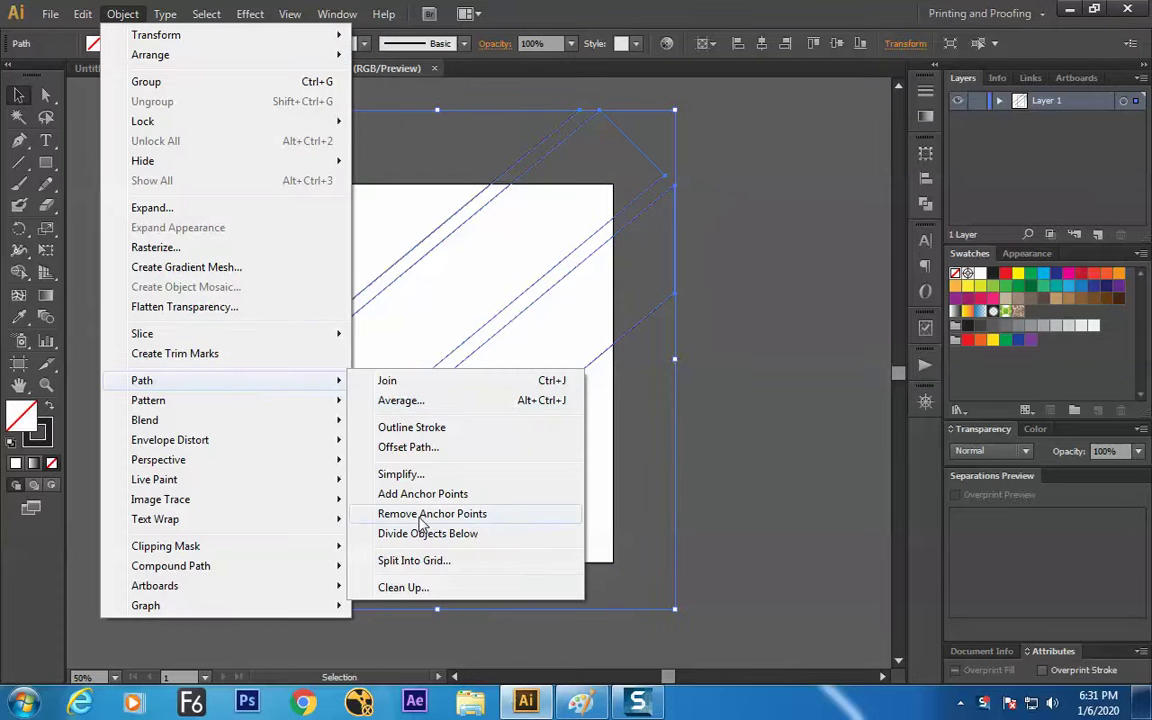
# Step: Divide the rectangle along the lines with Divide Objects Below, then select the top-left piece
pyautogui.click(417, 533)
pyautogui.click(474, 215)
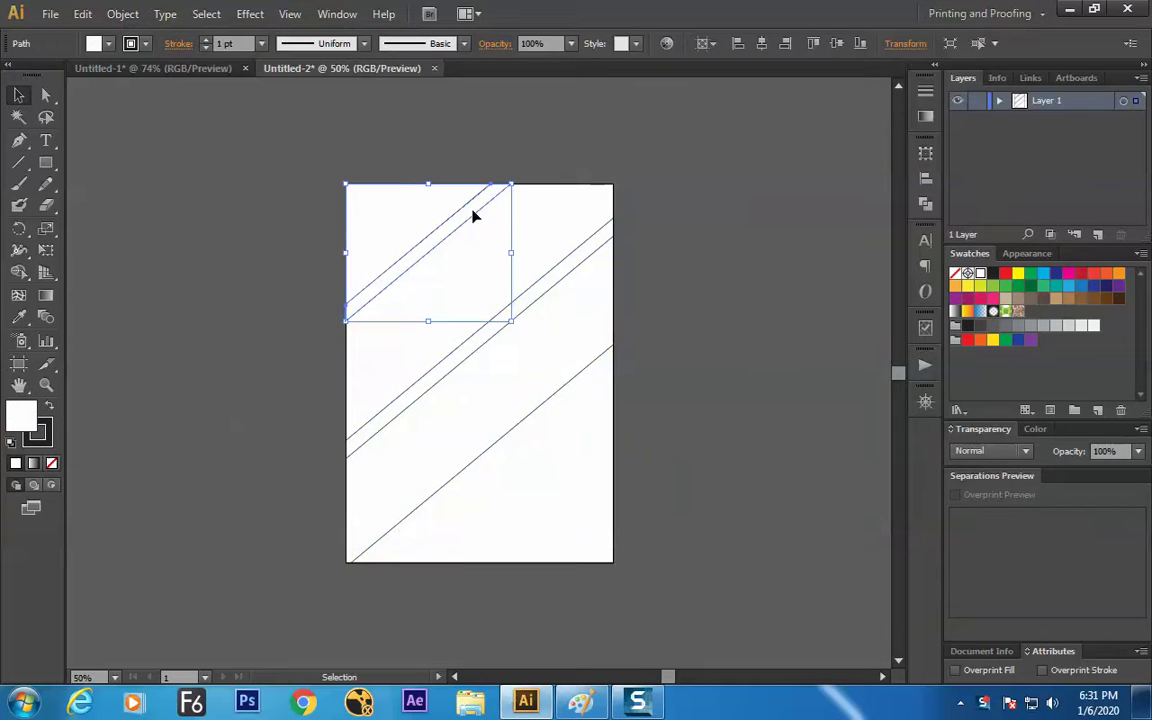
pyautogui.click(398, 235)
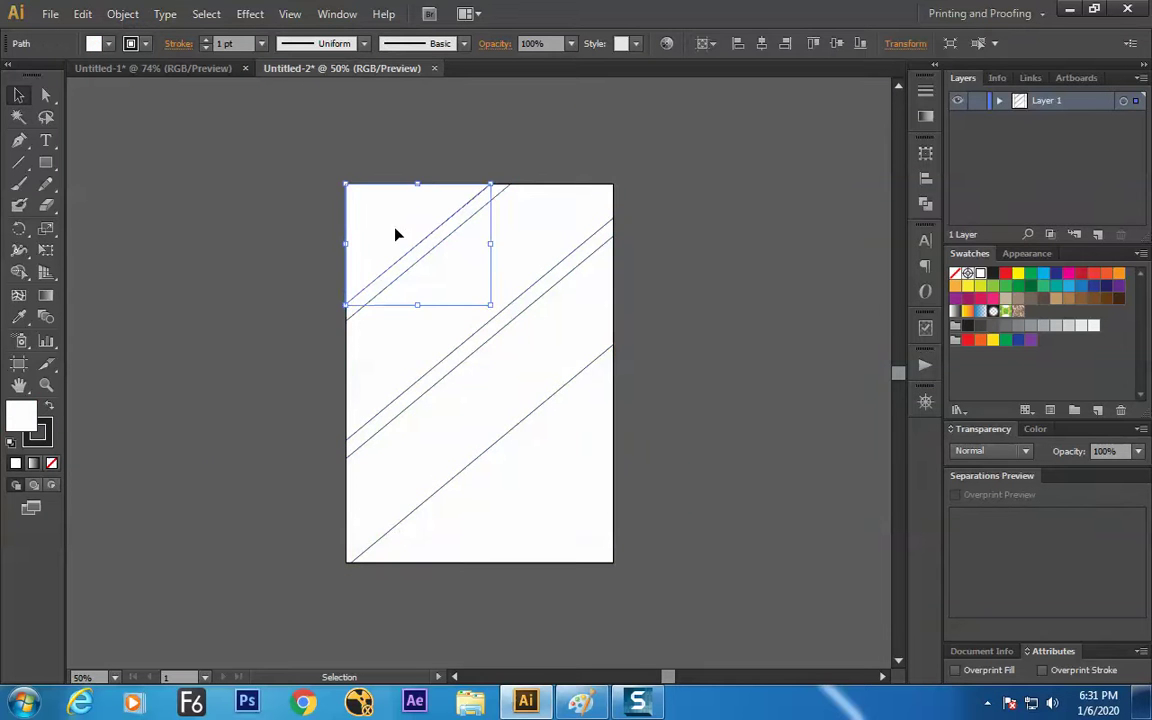
pyautogui.click(283, 206)
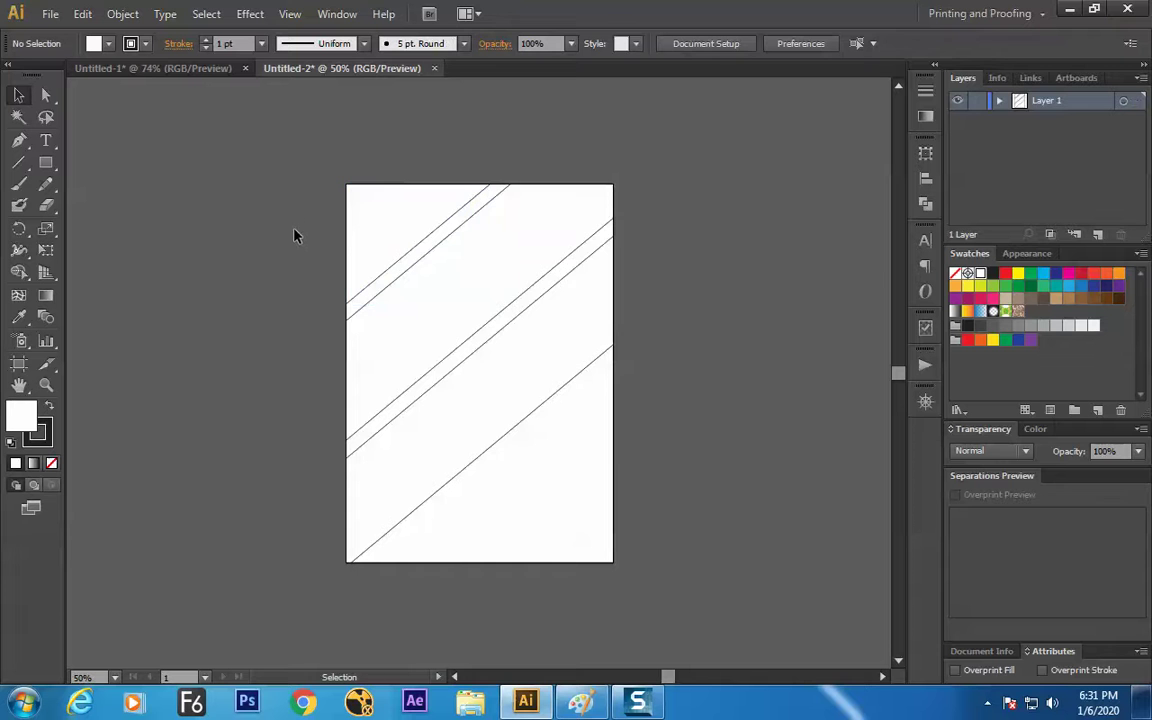
pyautogui.hotkey('ctrl', 'i')
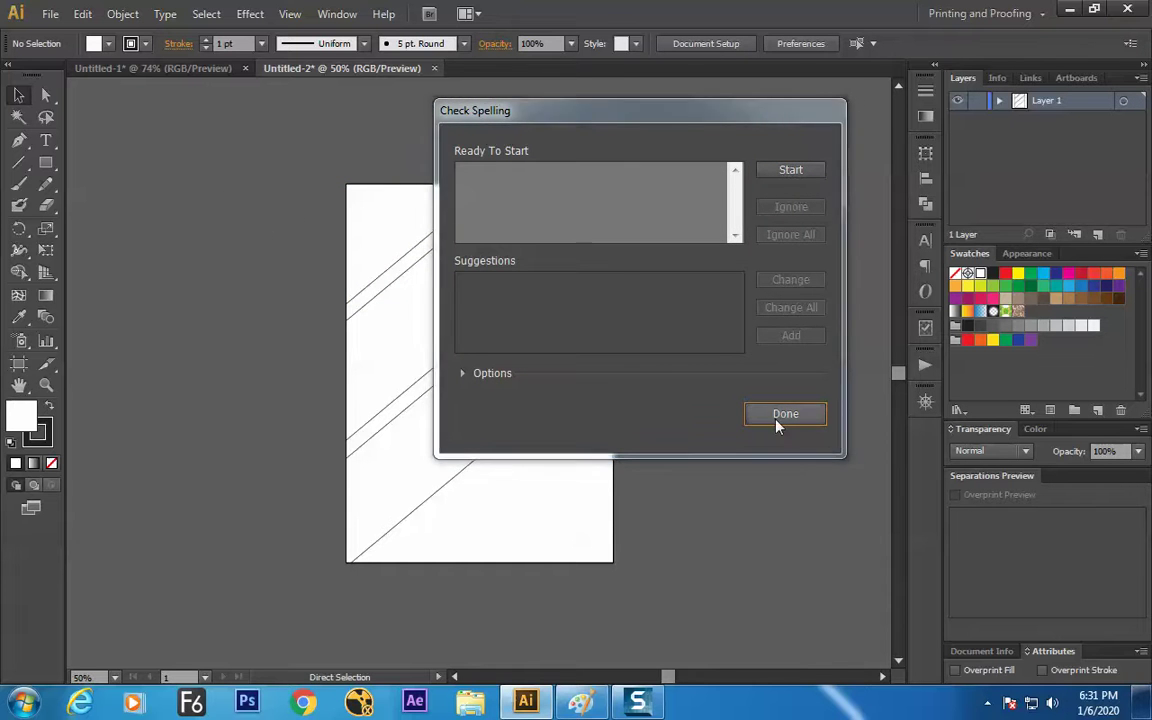
pyautogui.click(780, 418)
pyautogui.moveTo(312, 196); pyautogui.dragTo(400, 280)
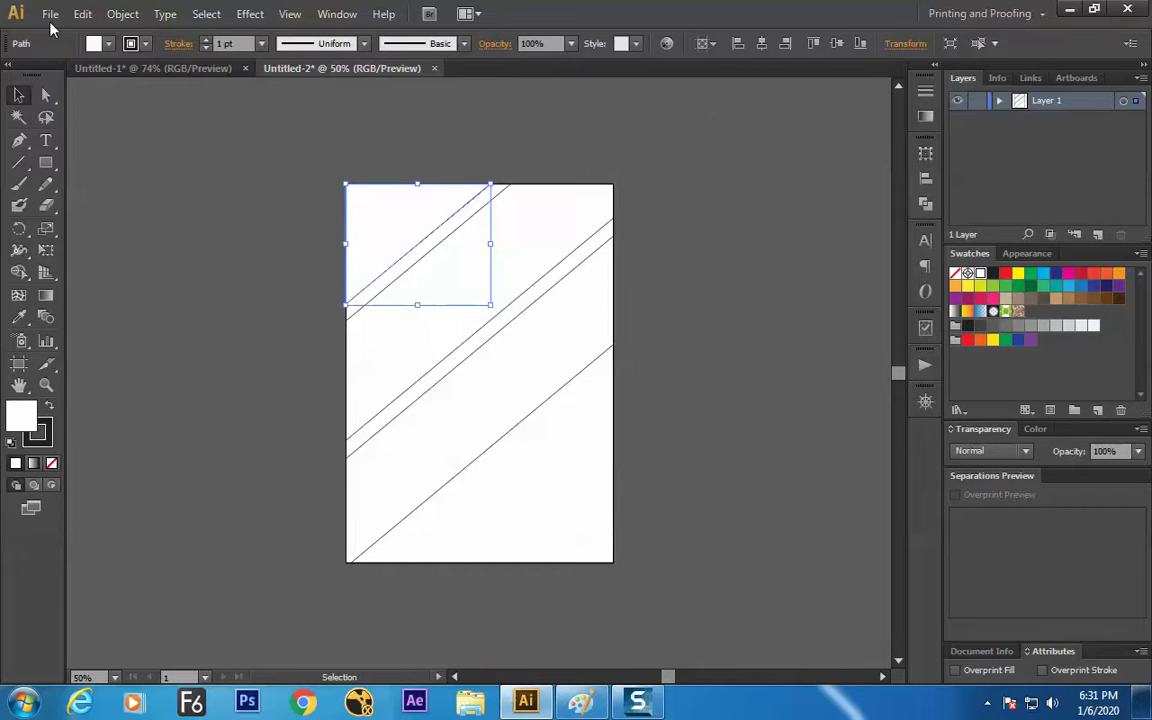
pyautogui.click(50, 16)
# Step: Place Tulips.jpg over the top corner and send it to the back
pyautogui.click(128, 306)
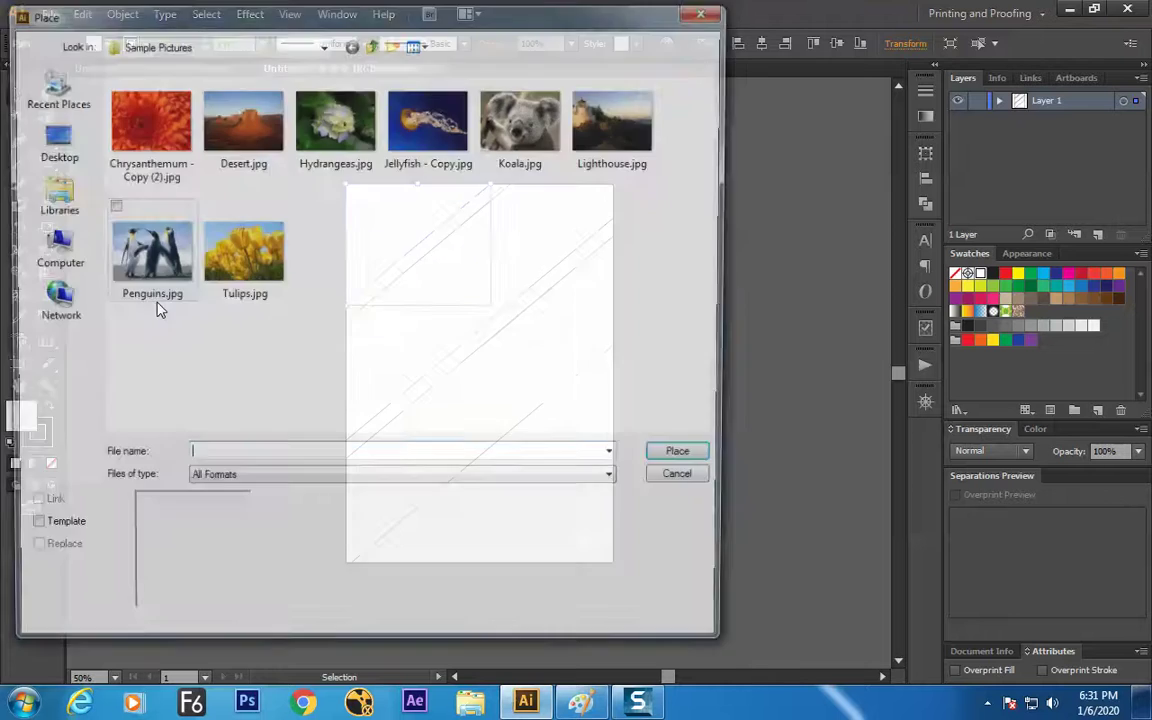
pyautogui.doubleClick(244, 255)
pyautogui.moveTo(341, 268); pyautogui.dragTo(280, 172)
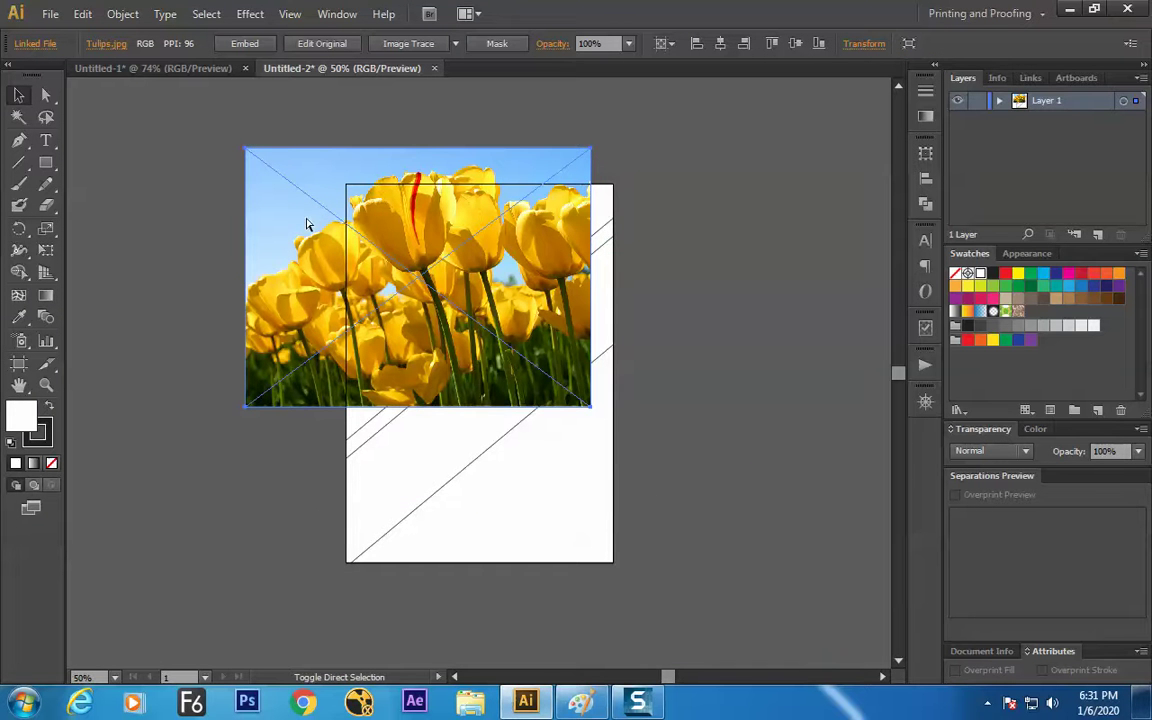
pyautogui.press('ctrl')
pyautogui.hotkey('ctrl', 'shift', '[')
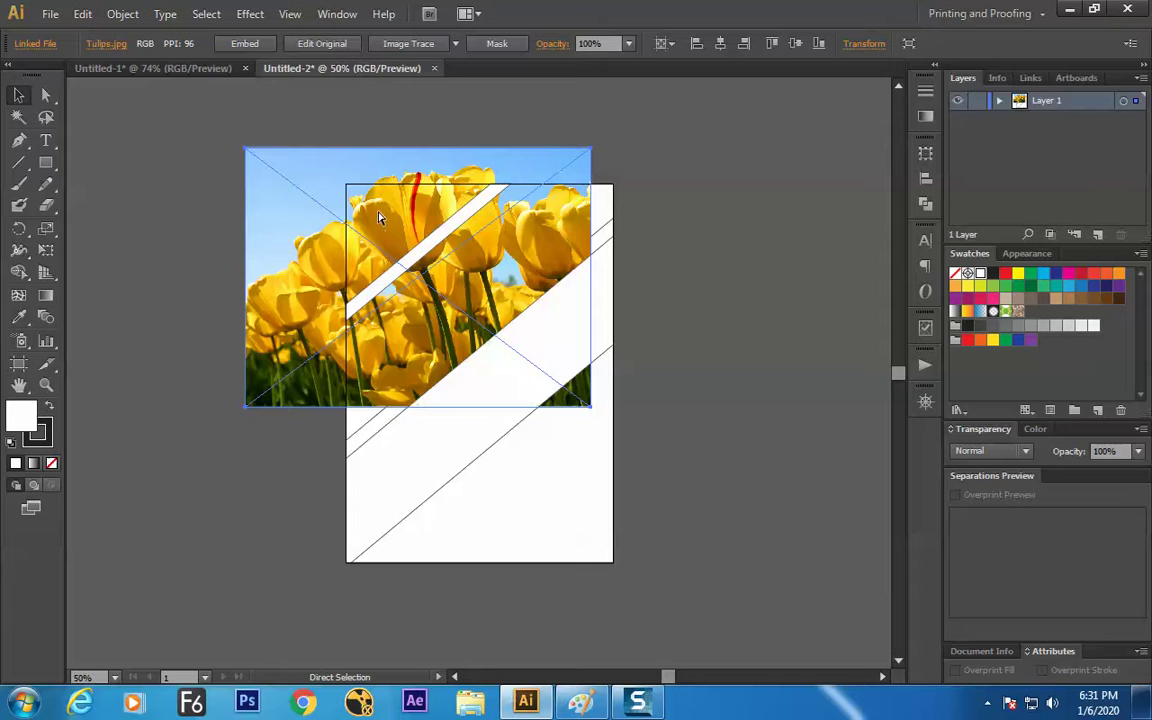
# Step: Clip the tulips photo to the top-left corner piece with Ctrl+7
pyautogui.click(283, 146)
pyautogui.click(355, 193)
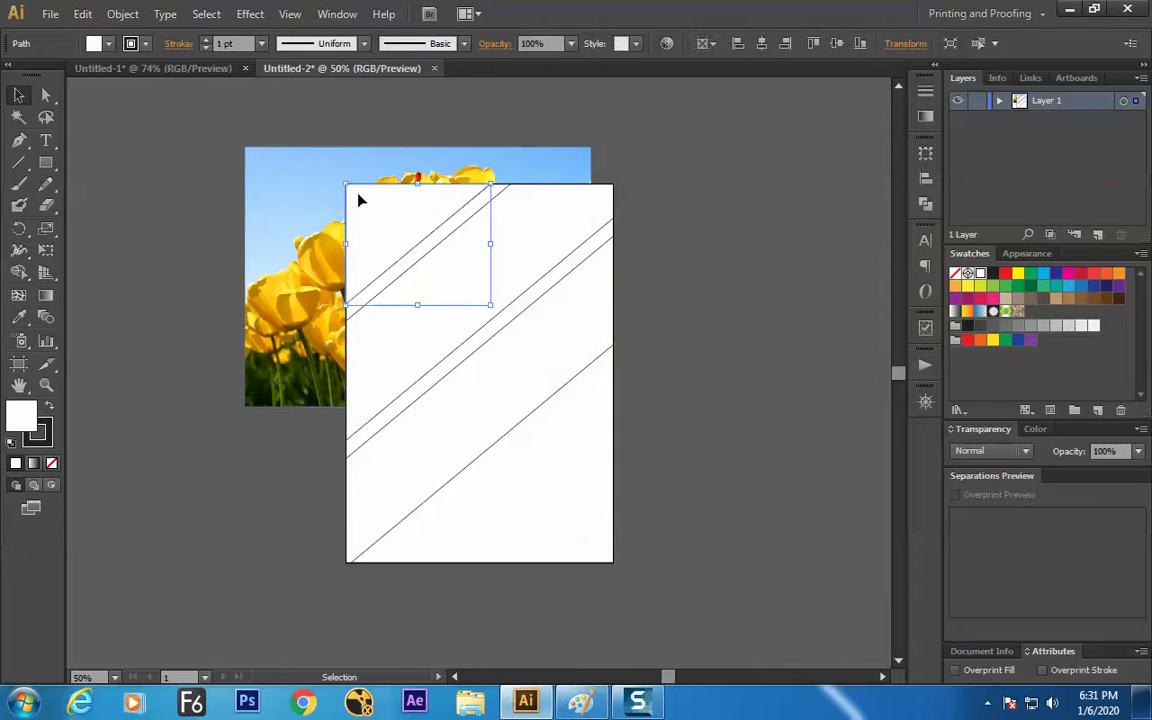
pyautogui.keyDown('shift'); pyautogui.click(280, 180); pyautogui.keyUp('shift')
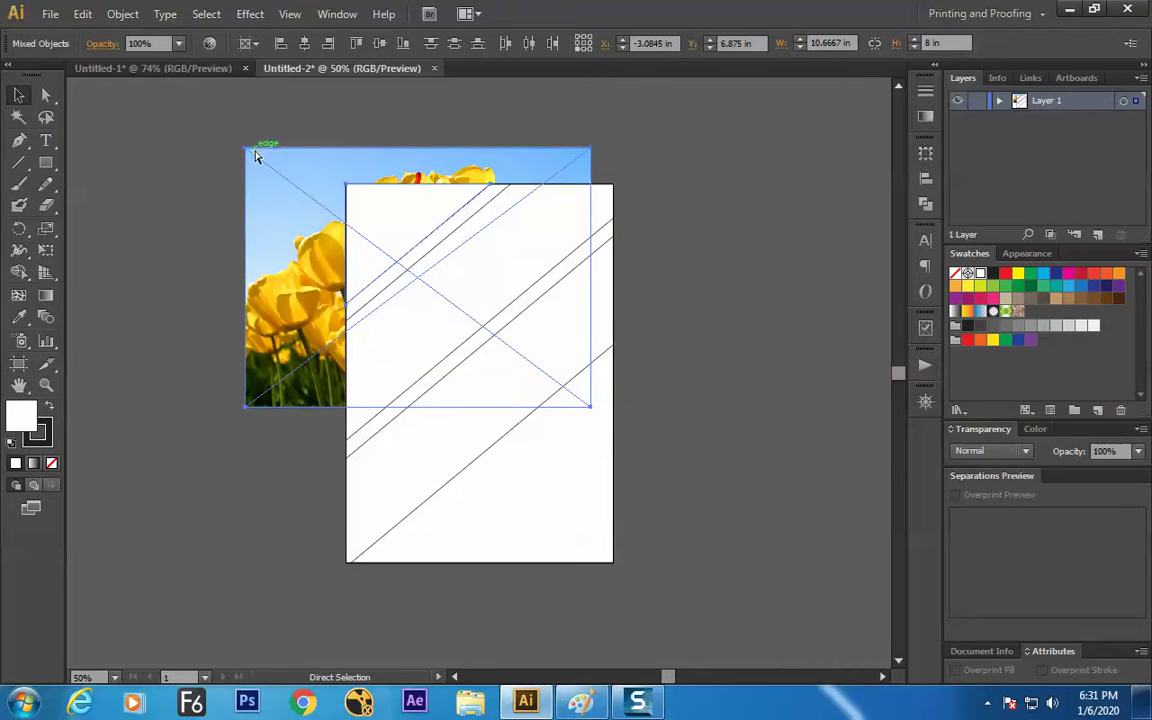
pyautogui.hotkey('ctrl', '7')
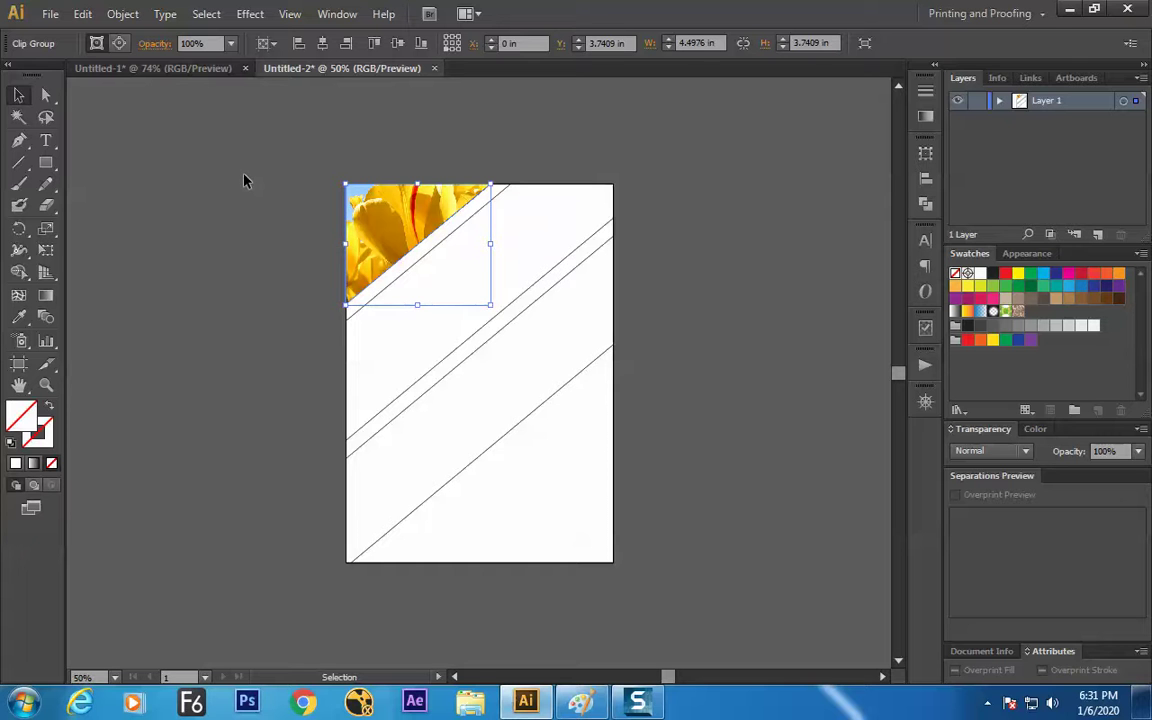
pyautogui.click(249, 200)
pyautogui.click(392, 240)
pyautogui.click(535, 215)
pyautogui.click(406, 208)
# Step: Reposition the tulips photo inside the clip group, then exit isolation mode
pyautogui.doubleClick(406, 208)
pyautogui.click(347, 178)
pyautogui.moveTo(307, 174); pyautogui.dragTo(290, 214)
pyautogui.click(243, 197)
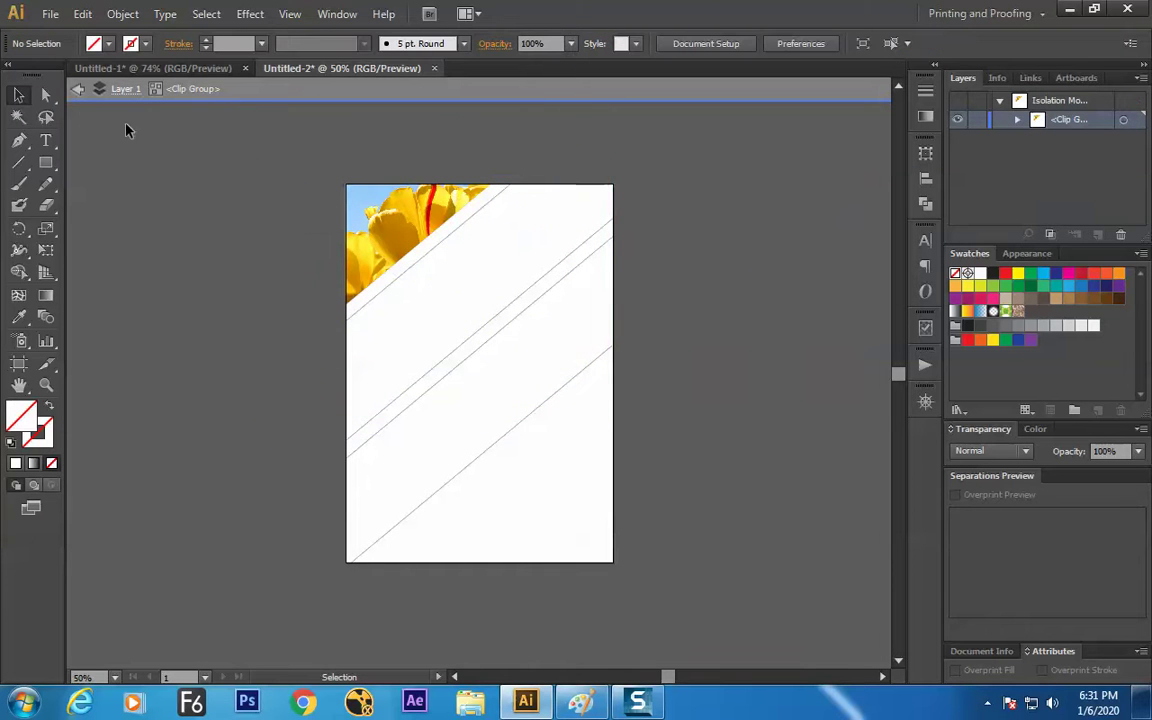
pyautogui.doubleClick(170, 247)
pyautogui.click(468, 278)
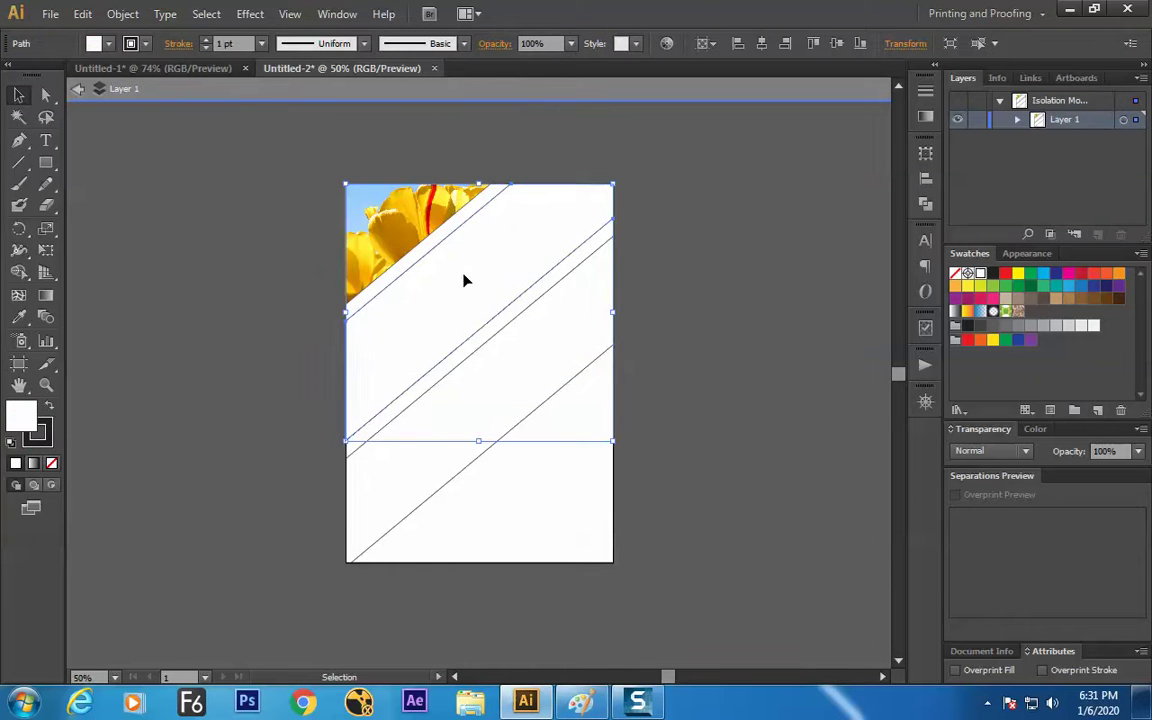
pyautogui.click(160, 170)
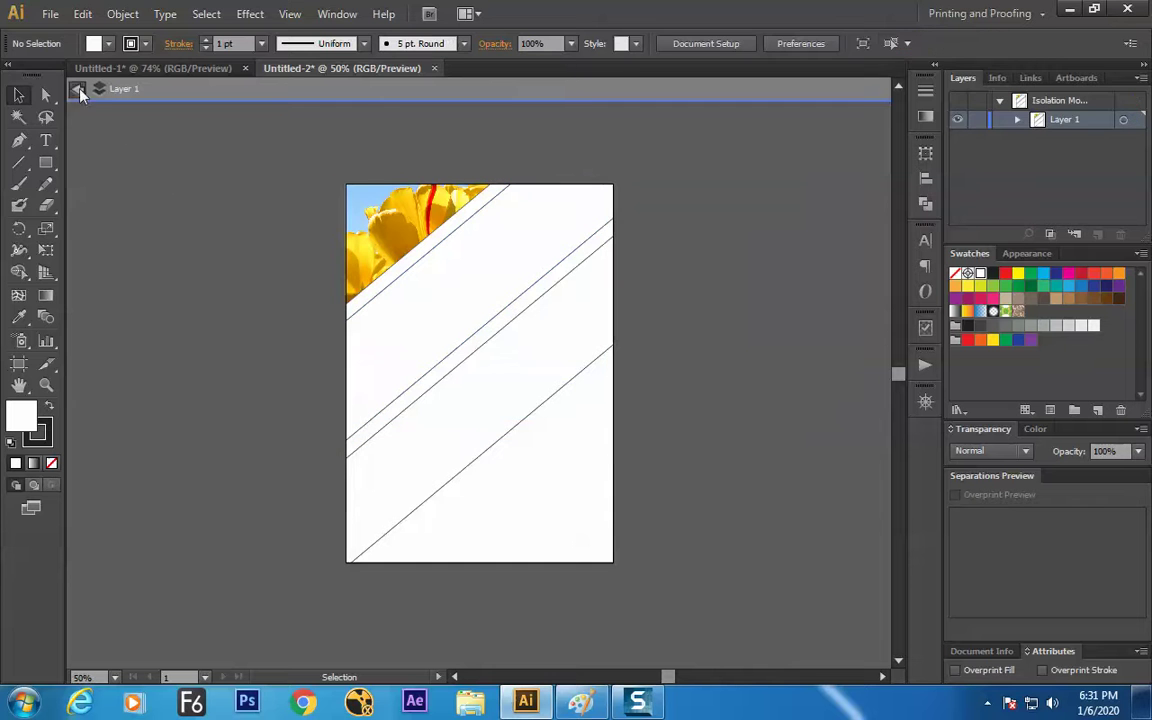
pyautogui.click(80, 89)
pyautogui.click(50, 14)
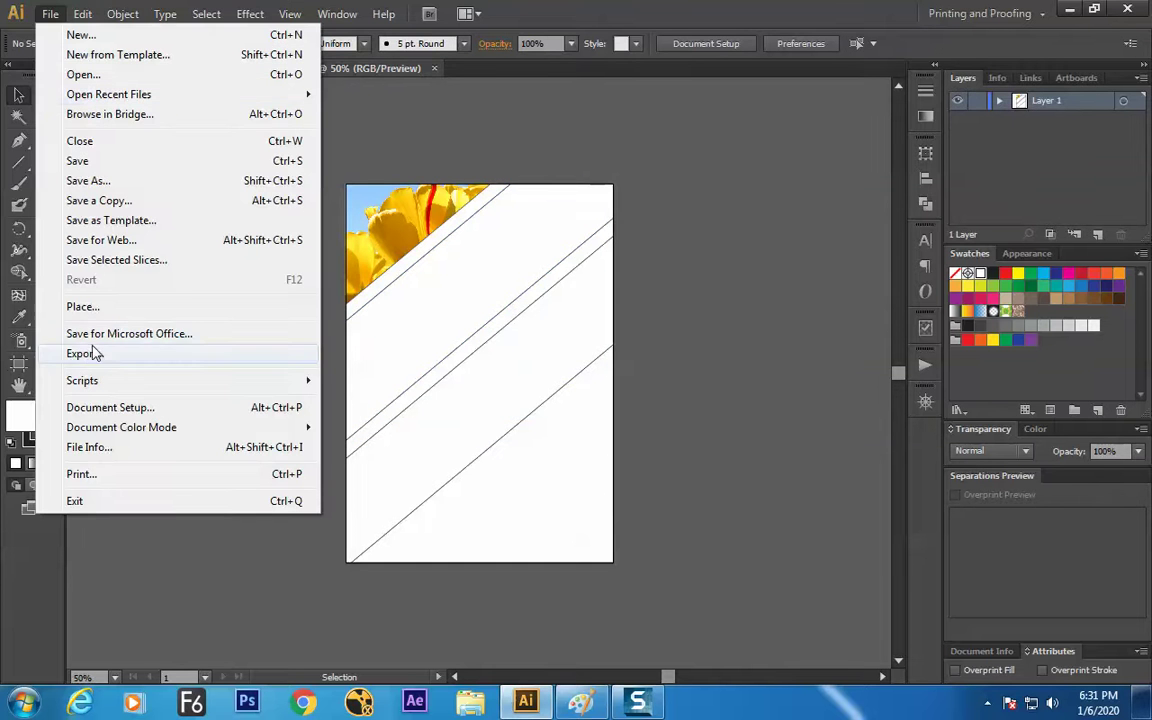
# Step: Place Lighthouse.jpg on the page and send it behind the white pieces
pyautogui.click(95, 313)
pyautogui.doubleClick(612, 122)
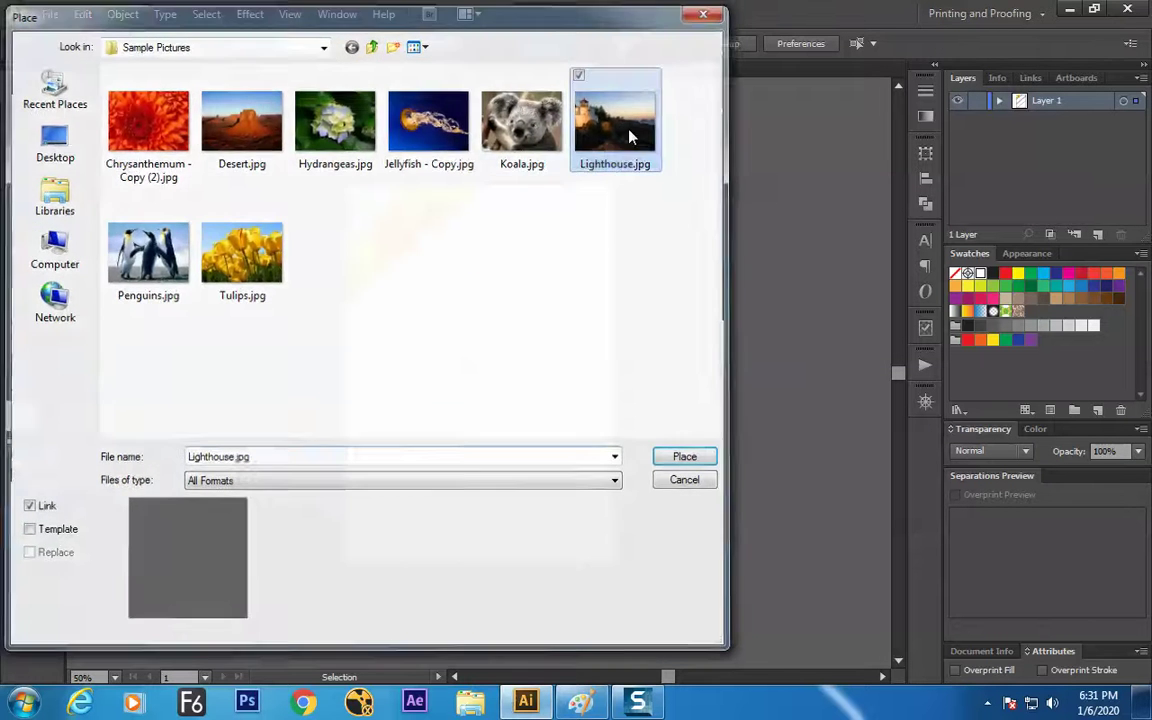
pyautogui.moveTo(539, 256)
pyautogui.mouseDown()
pyautogui.moveTo(501, 221)
pyautogui.moveTo(530, 234)
pyautogui.mouseUp()
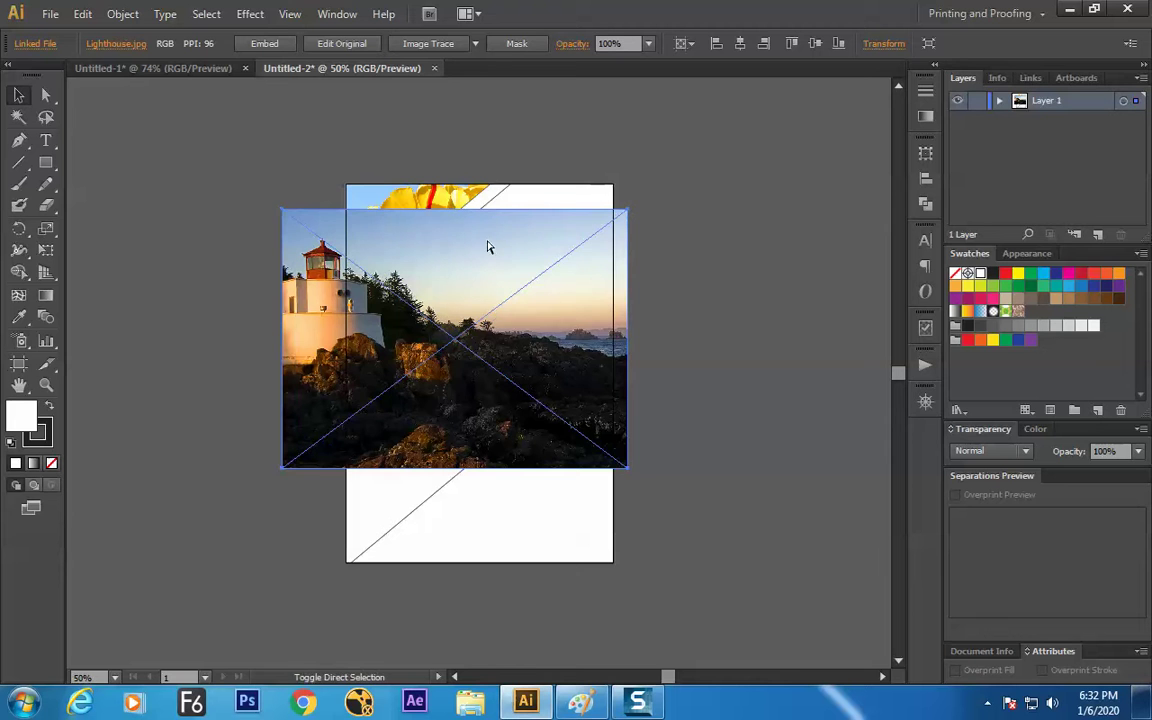
pyautogui.hotkey('ctrl', 'shift', '[')
# Step: Position the lighthouse photo and clip it inside the white diagonal band
pyautogui.keyDown('shift'); pyautogui.click(560, 205); pyautogui.keyUp('shift')
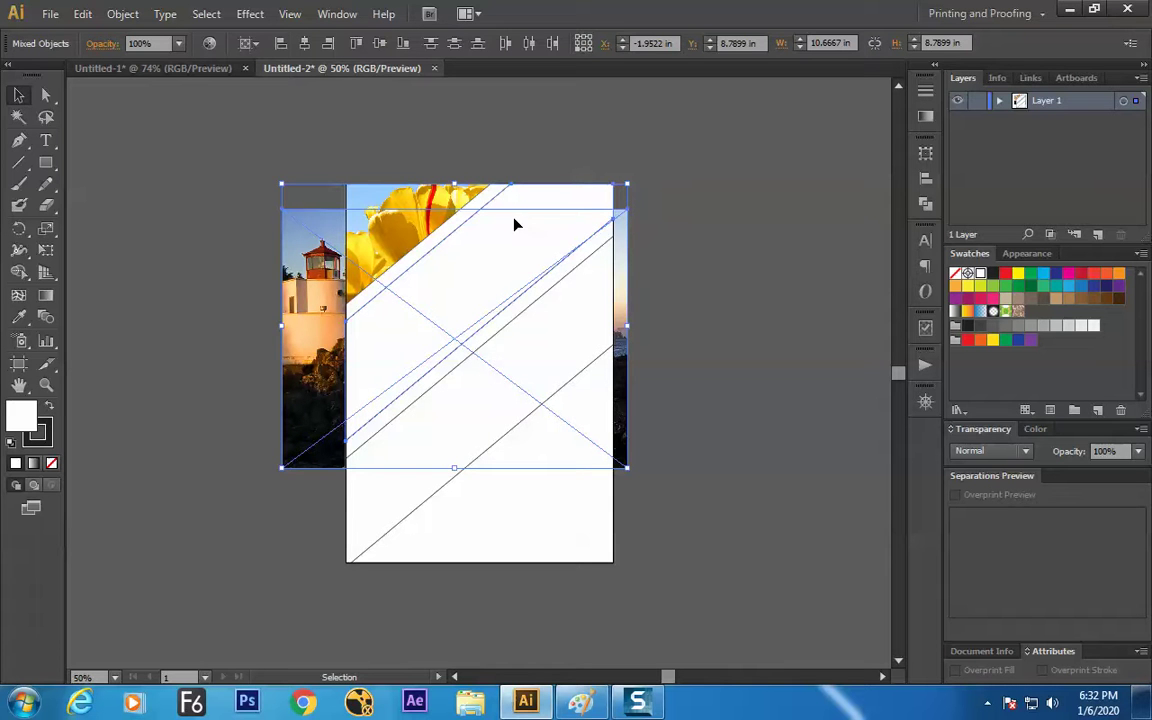
pyautogui.click(419, 175)
pyautogui.moveTo(328, 258); pyautogui.dragTo(352, 224)
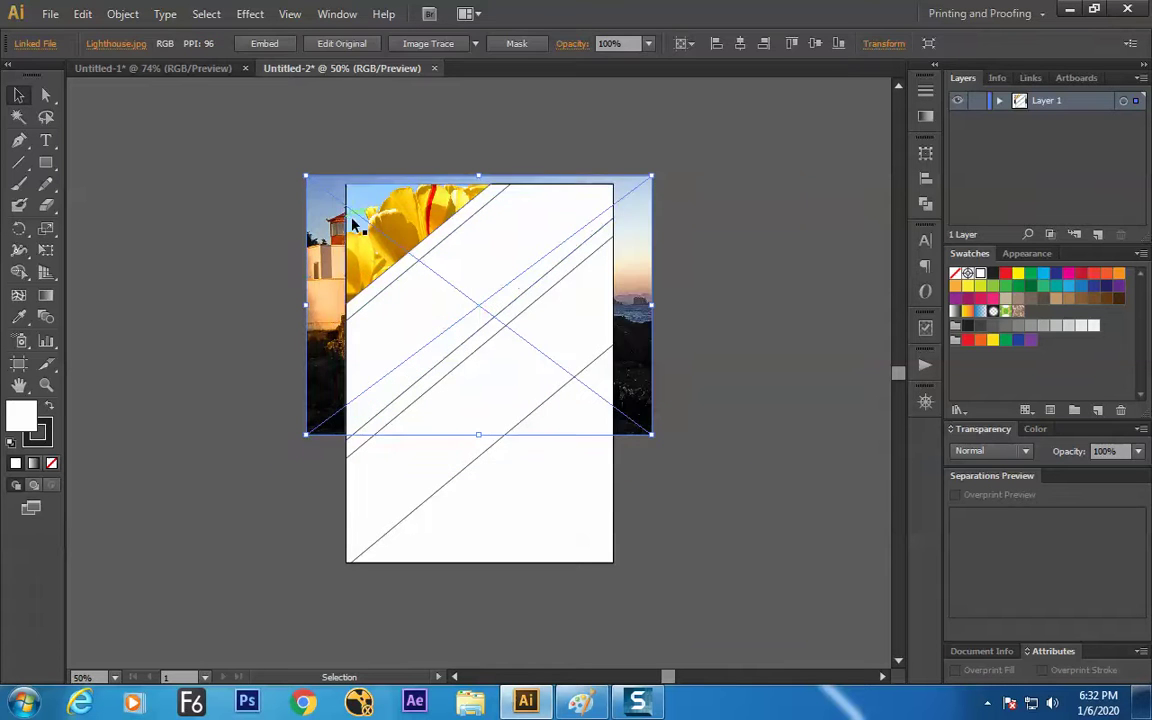
pyautogui.keyDown('shift'); pyautogui.click(580, 203); pyautogui.keyUp('shift')
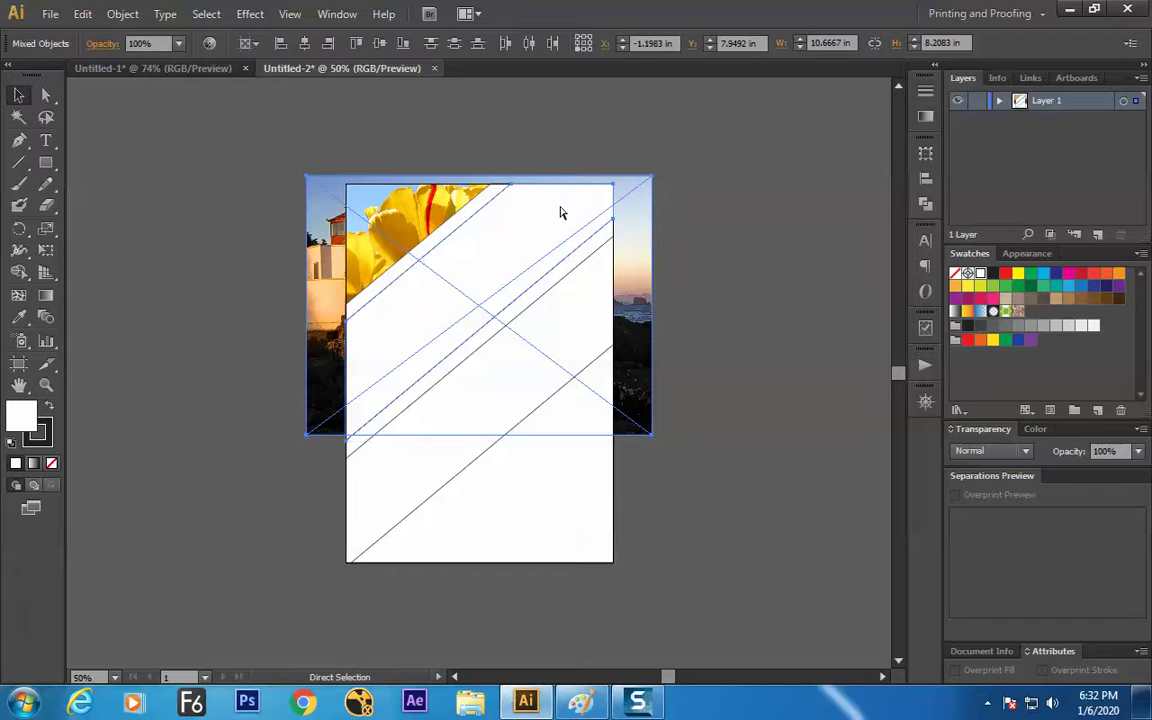
pyautogui.hotkey('ctrl', '7')
pyautogui.click(228, 394)
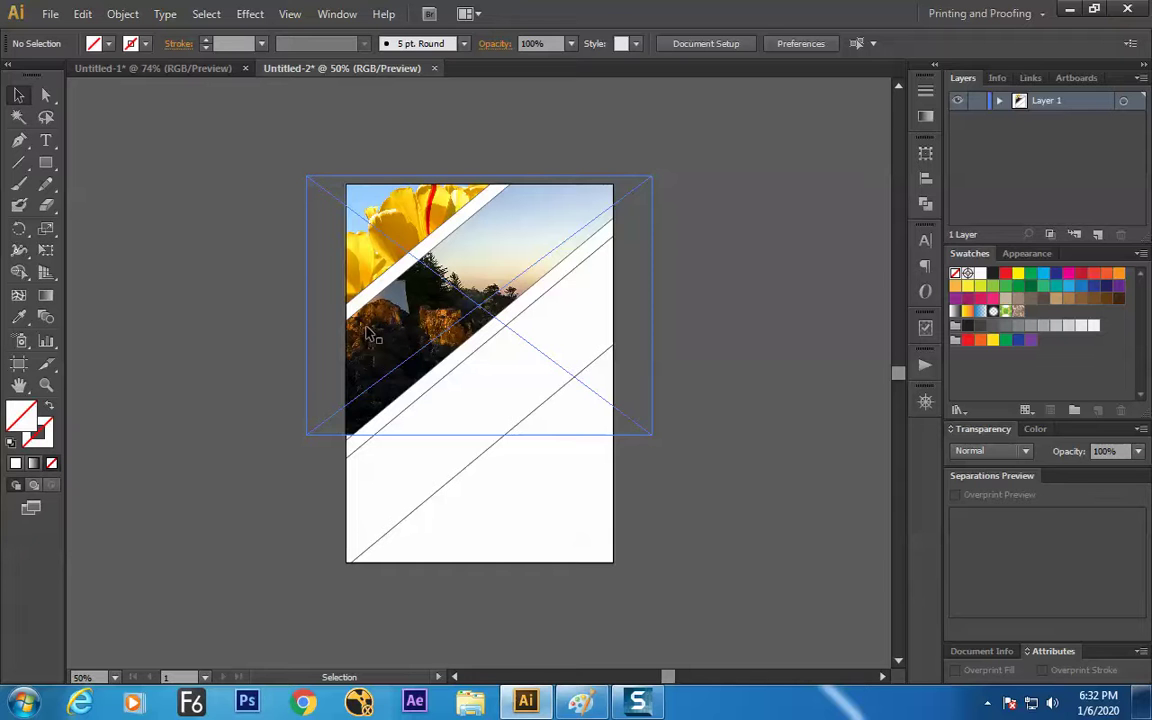
# Step: Test-move the tulip clip group and undo the move
pyautogui.click(377, 235)
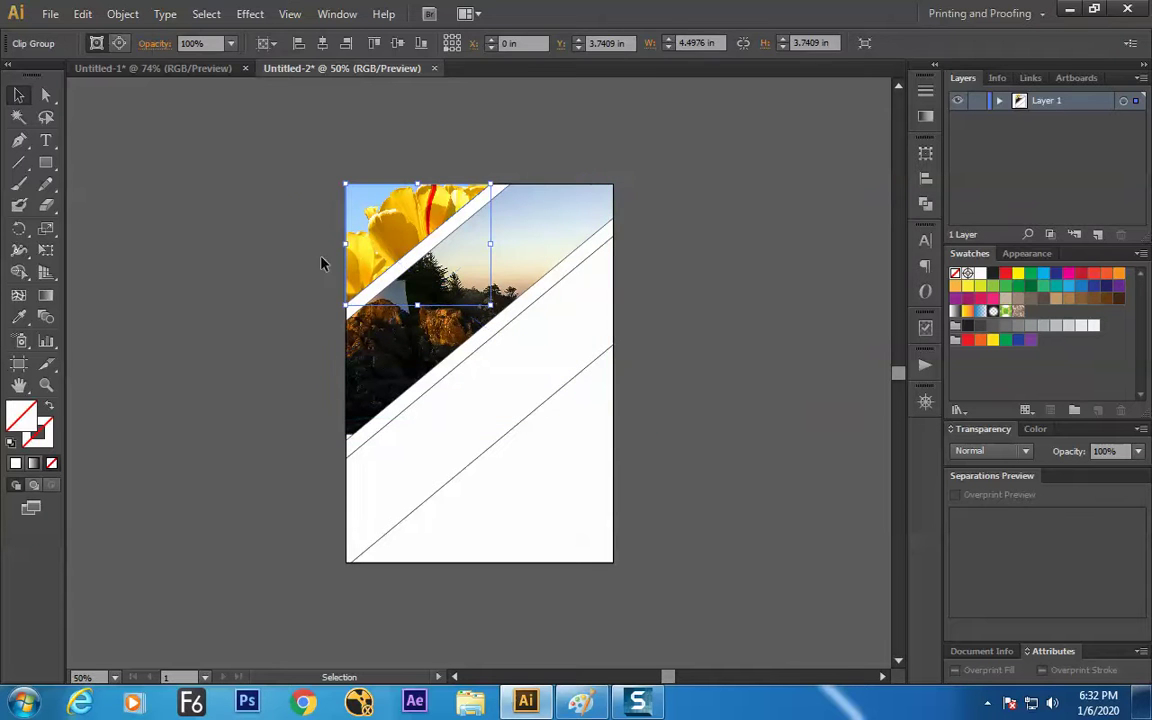
pyautogui.moveTo(393, 229); pyautogui.dragTo(335, 215)
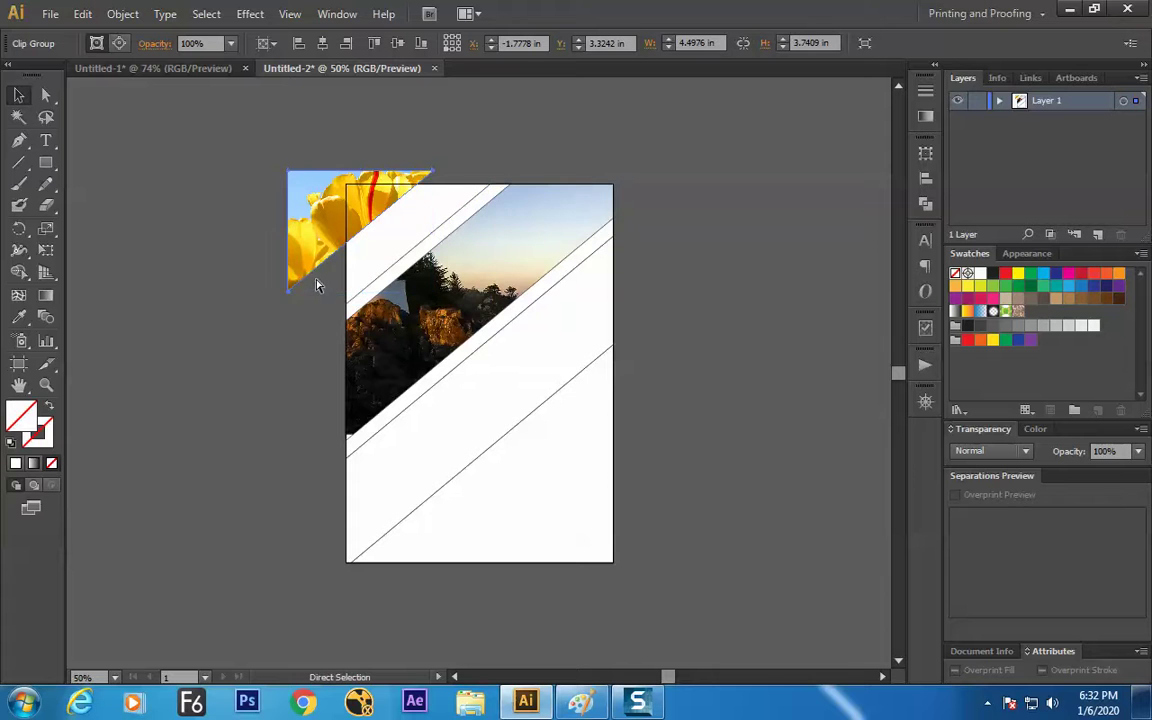
pyautogui.hotkey('ctrl', 'z')
pyautogui.click(320, 330)
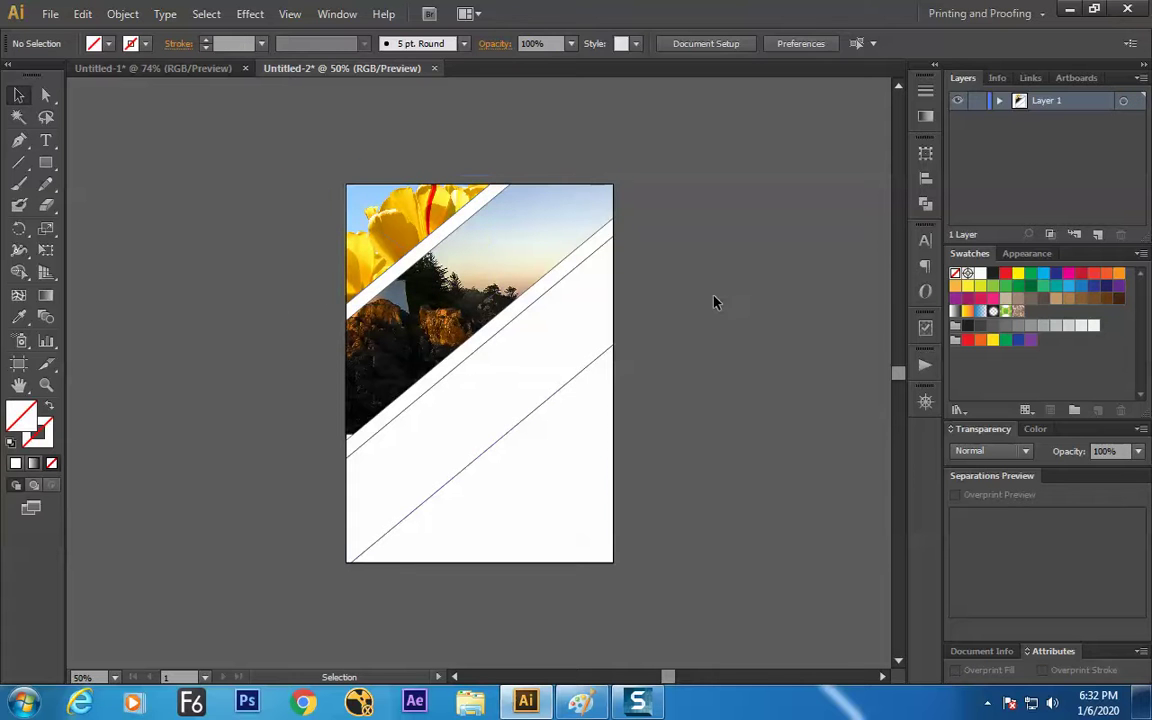
# Step: Check the red airtel logo in Untitled-1, then return to Untitled-2
pyautogui.click(184, 66)
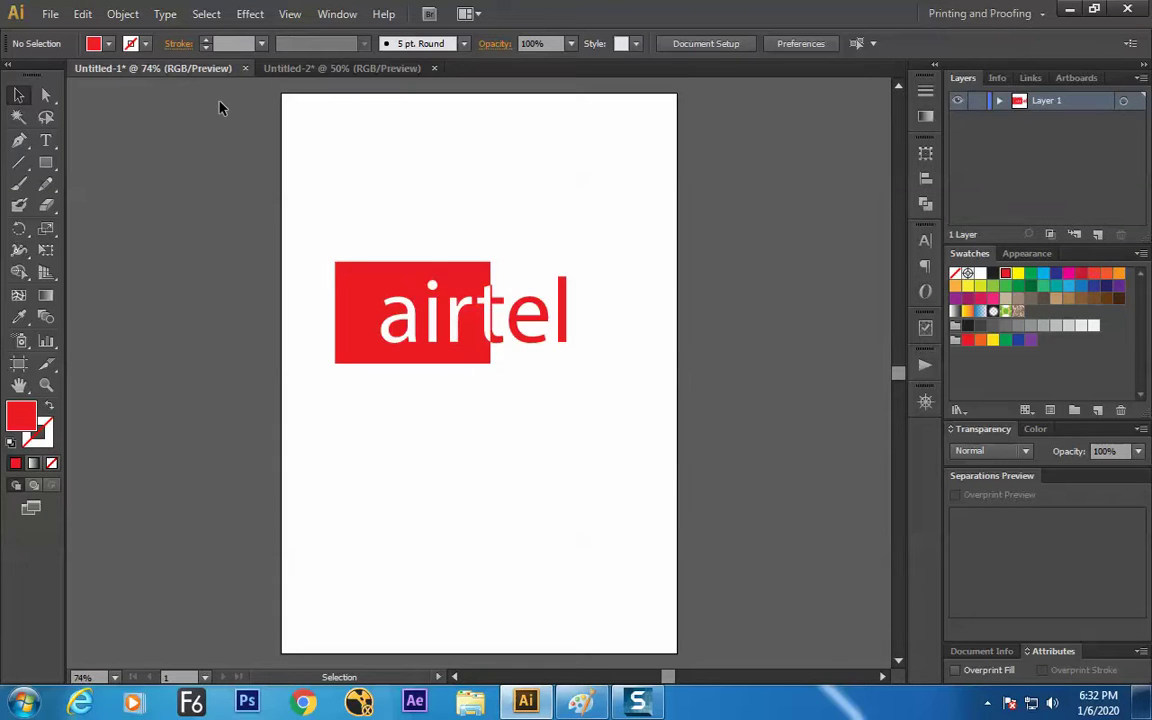
pyautogui.click(425, 310)
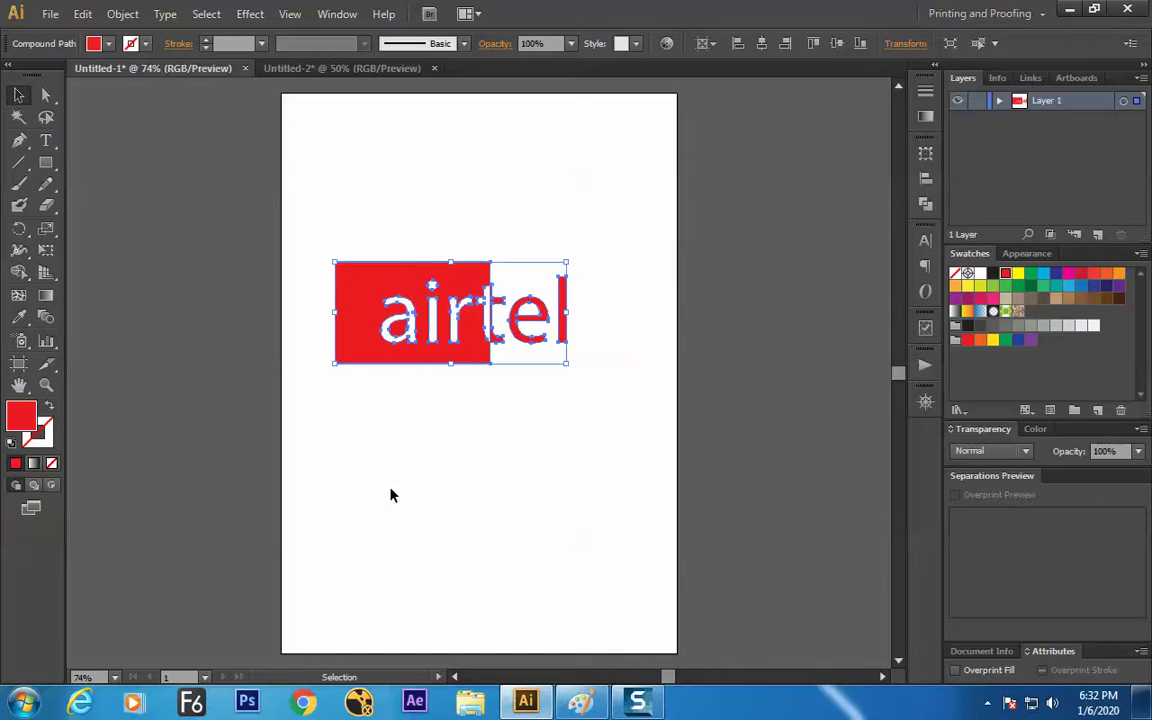
pyautogui.click(345, 68)
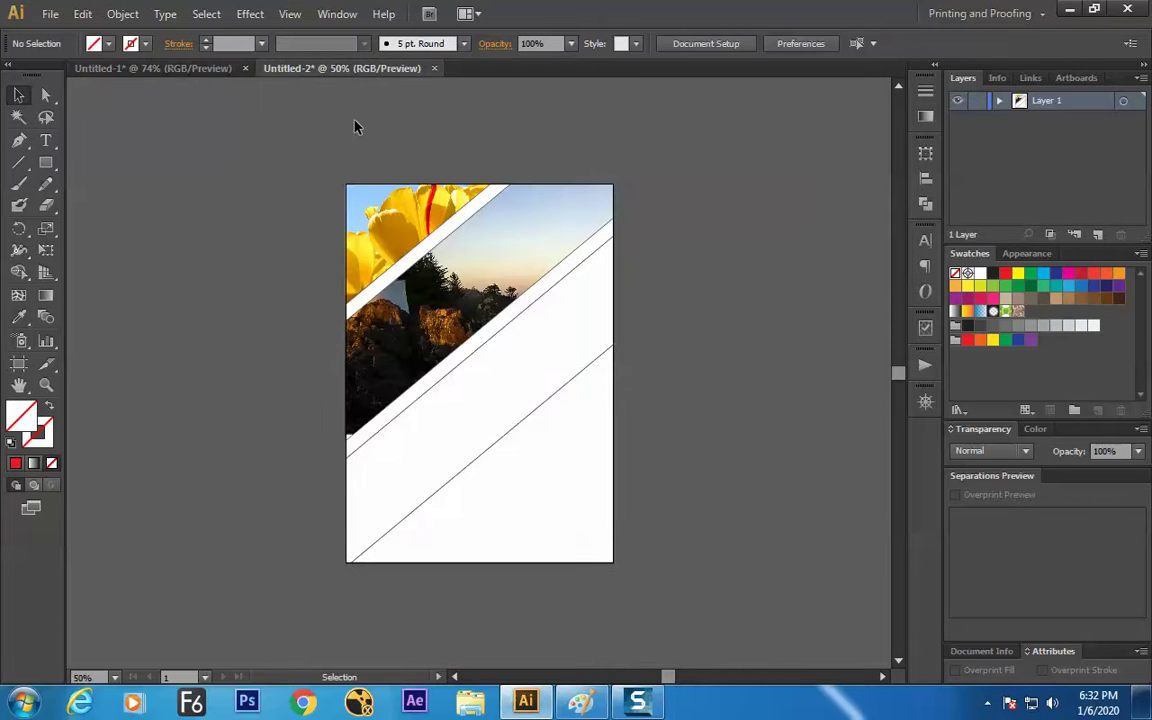
# Step: Inspect the tulip and sunset clip groups, then start a new document
pyautogui.click(368, 200)
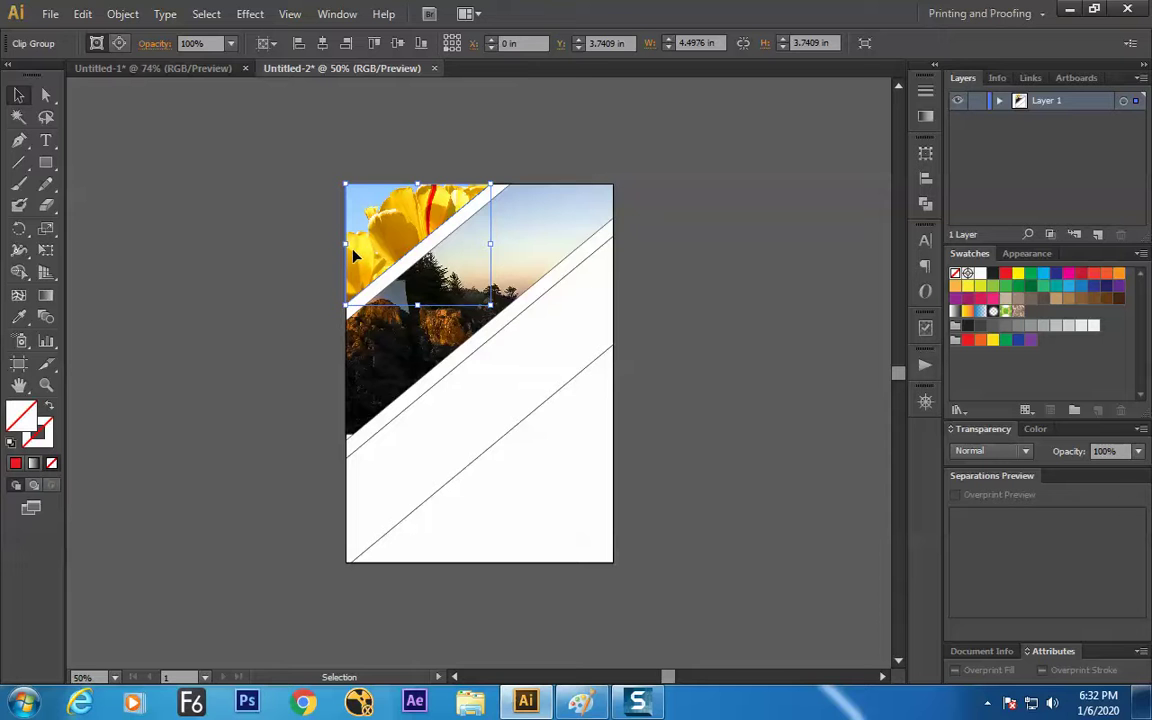
pyautogui.click(279, 226)
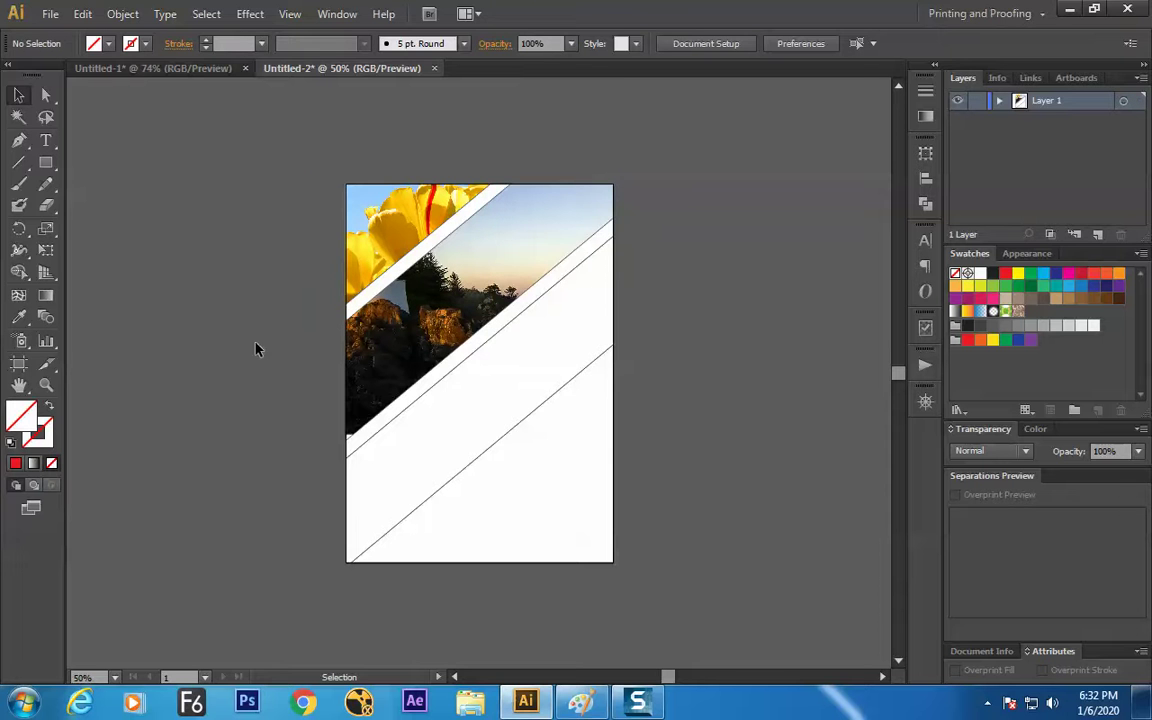
pyautogui.click(420, 303)
pyautogui.moveTo(415, 262); pyautogui.dragTo(401, 252)
pyautogui.click(388, 240)
pyautogui.hotkey('ctrl', 'n')
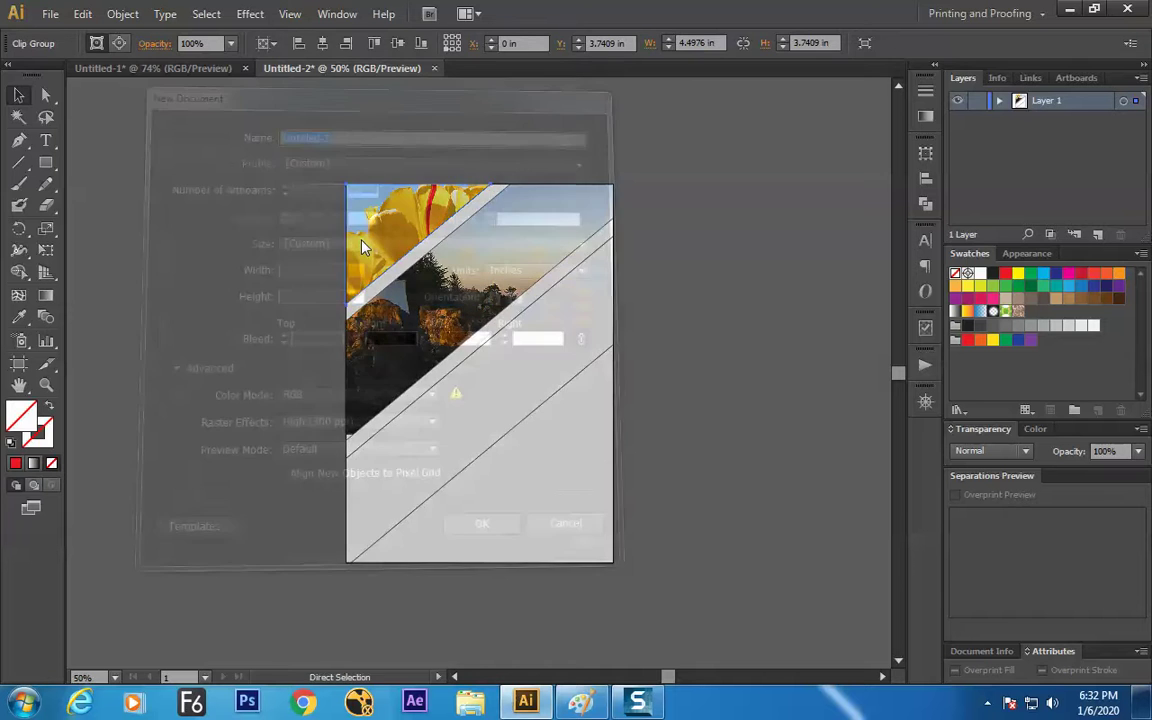
# Step: Create the Untitled-3 document and draw a rectangle in the upper middle of the page
pyautogui.press('Return')
pyautogui.click(45, 163)
pyautogui.moveTo(396, 220); pyautogui.dragTo(607, 399)
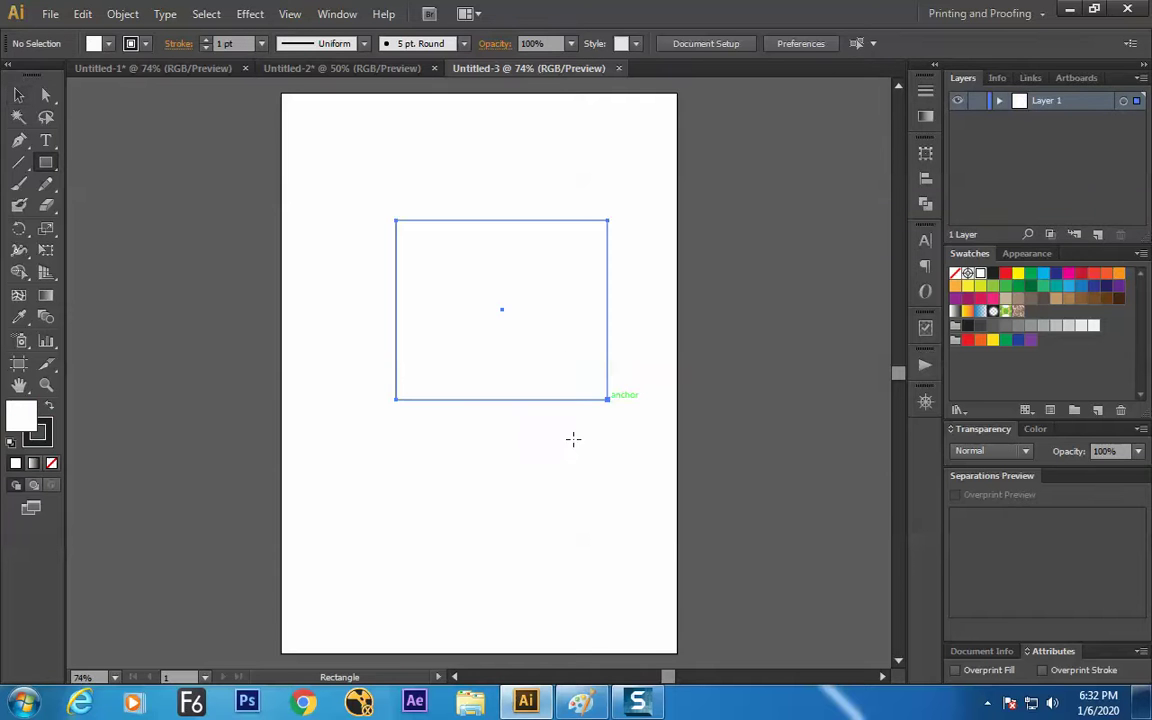
pyautogui.click(18, 95)
# Step: Place Koala.jpg and send it behind the rectangle
pyautogui.click(50, 14)
pyautogui.click(98, 305)
pyautogui.doubleClick(515, 130)
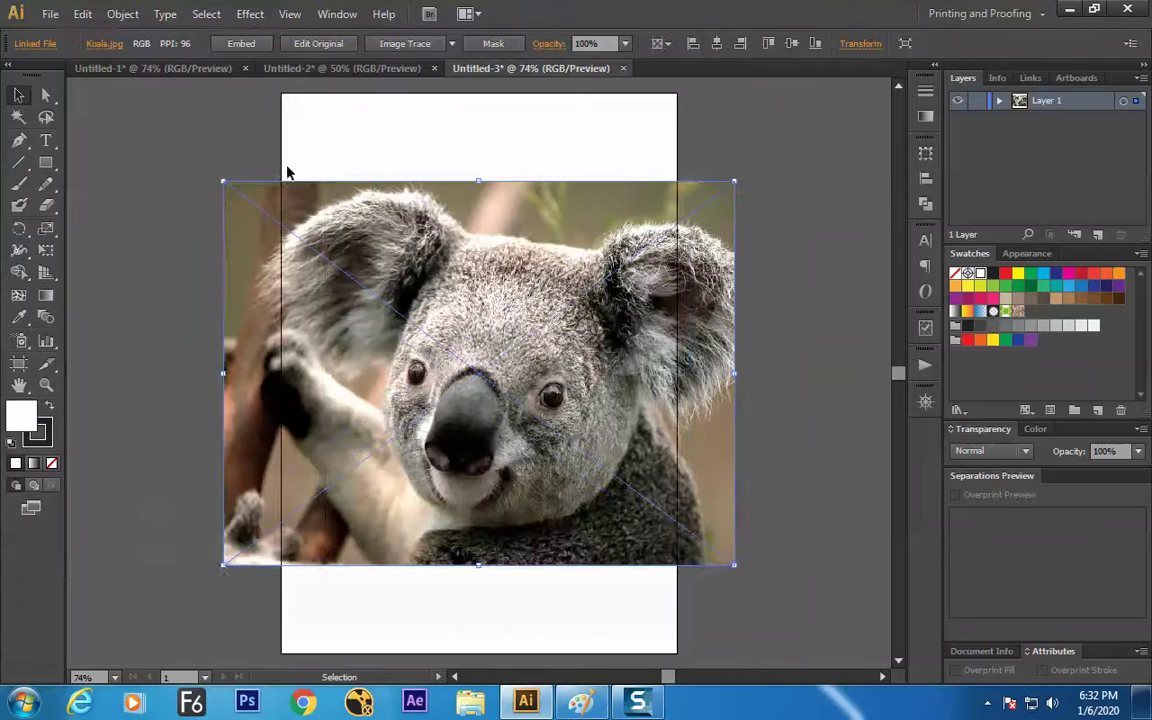
pyautogui.moveTo(370, 215); pyautogui.dragTo(331, 207)
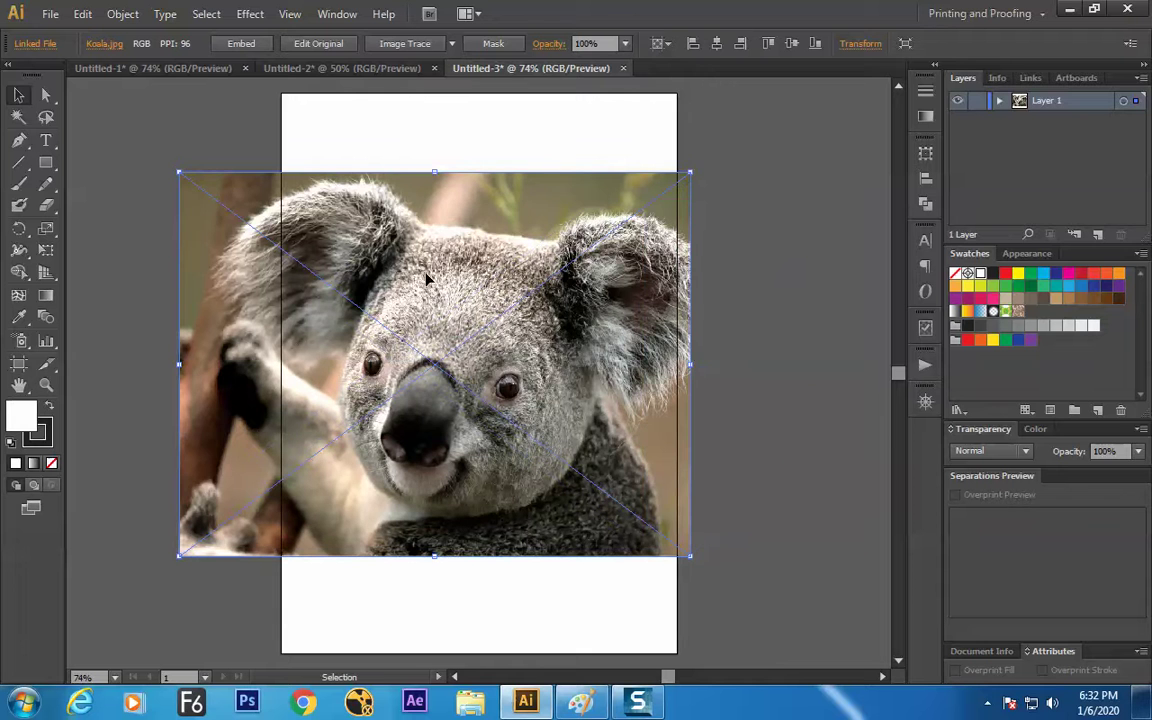
pyautogui.hotkey('ctrl', 'shift', '[')
# Step: Move the rectangle over the koala's face and make a clipping mask from both
pyautogui.click(452, 283)
pyautogui.moveTo(518, 275); pyautogui.dragTo(462, 402)
pyautogui.keyDown('shift'); pyautogui.click(226, 476); pyautogui.keyUp('shift')
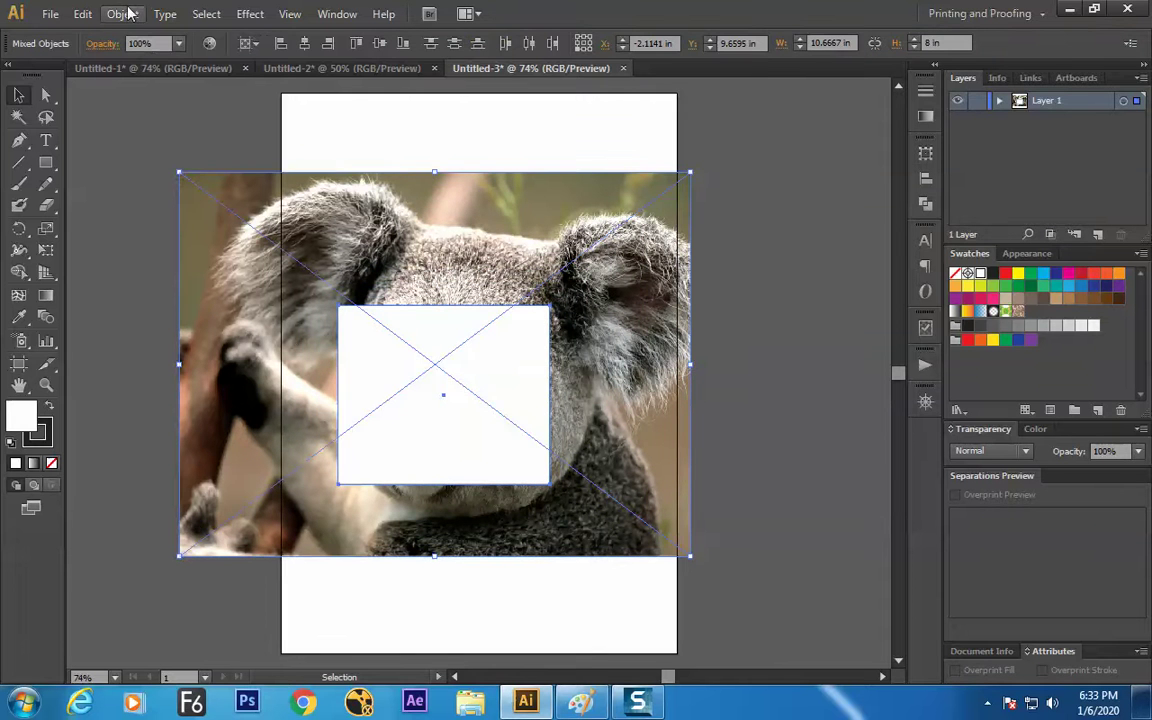
pyautogui.click(122, 14)
pyautogui.click(391, 546)
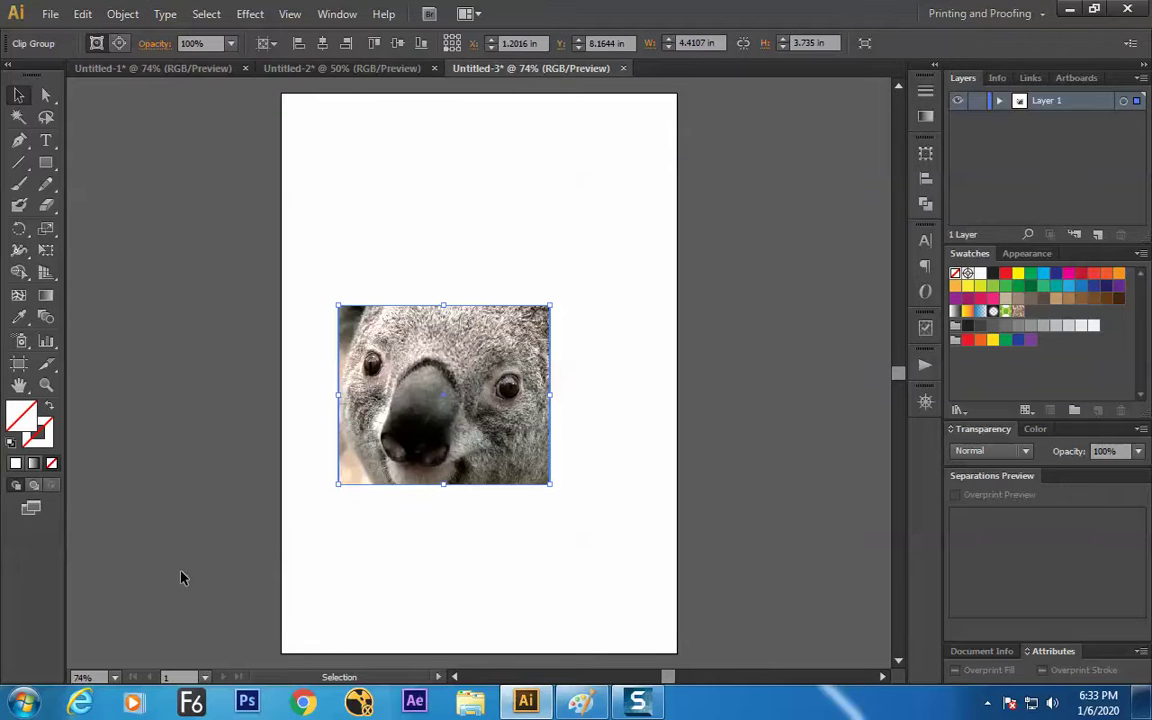
# Step: Check the koala clip group, then return to the Untitled-2 tulip layout
pyautogui.click(365, 68)
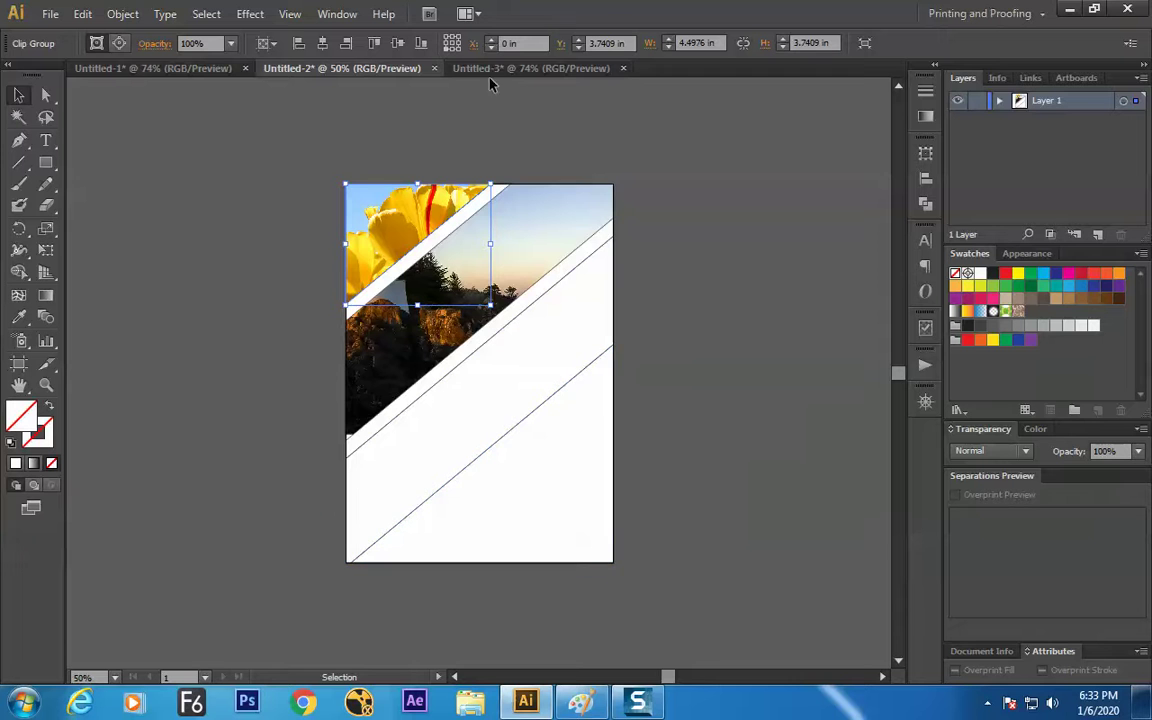
pyautogui.click(531, 68)
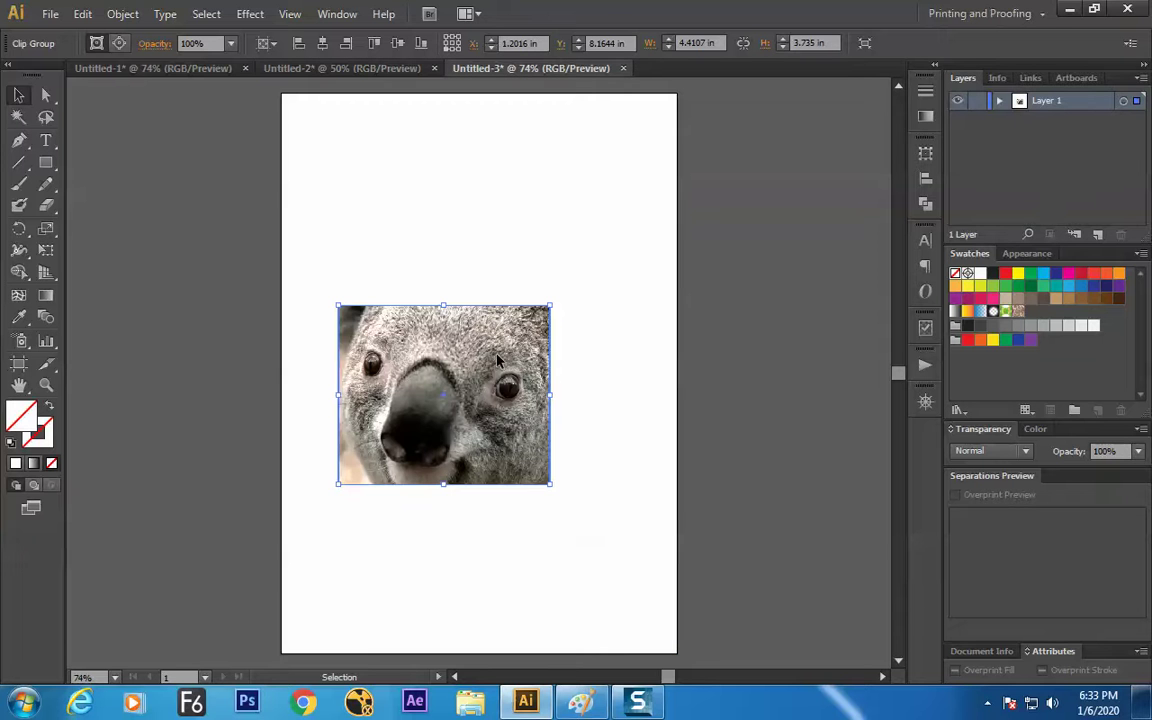
pyautogui.click(648, 337)
pyautogui.click(533, 373)
pyautogui.click(350, 68)
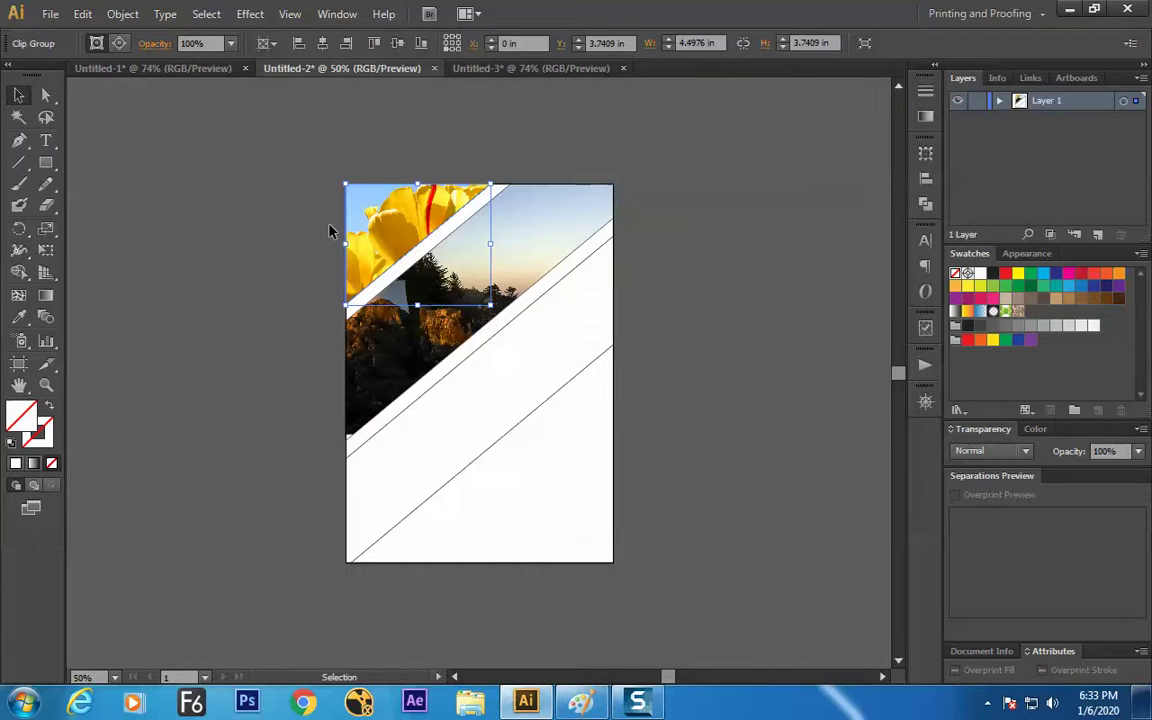
pyautogui.click(268, 305)
# Step: Set the tulip photo inside its clip group to 30% opacity
pyautogui.click(455, 316)
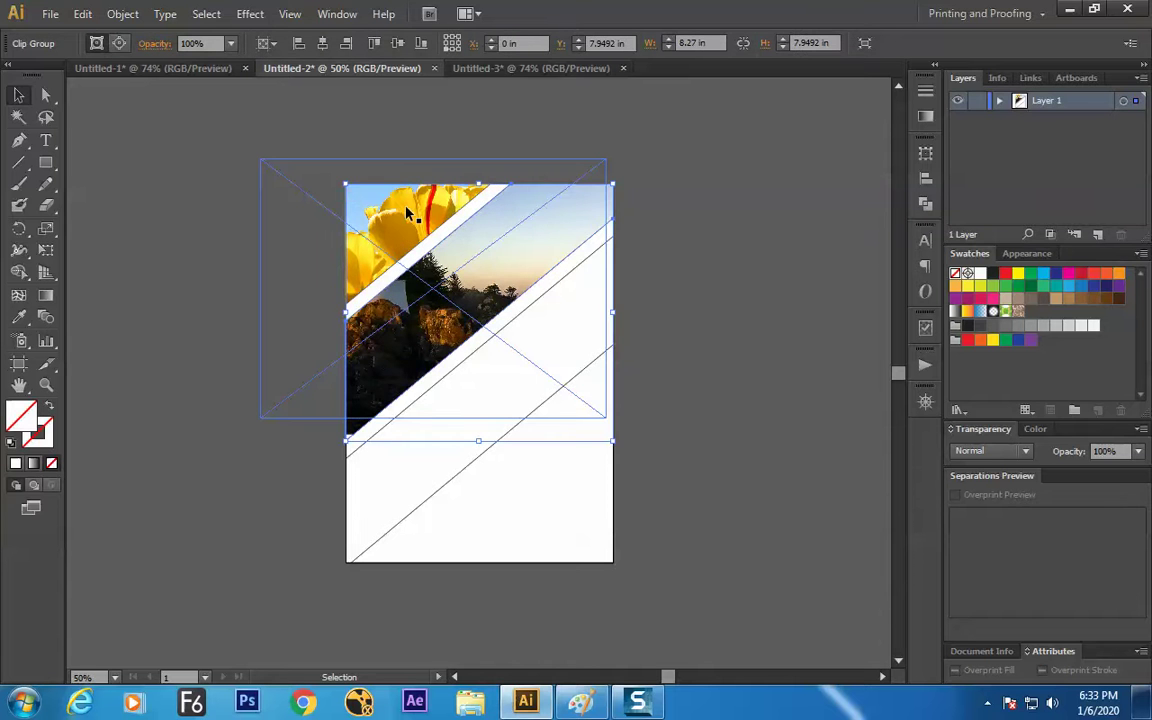
pyautogui.doubleClick(407, 215)
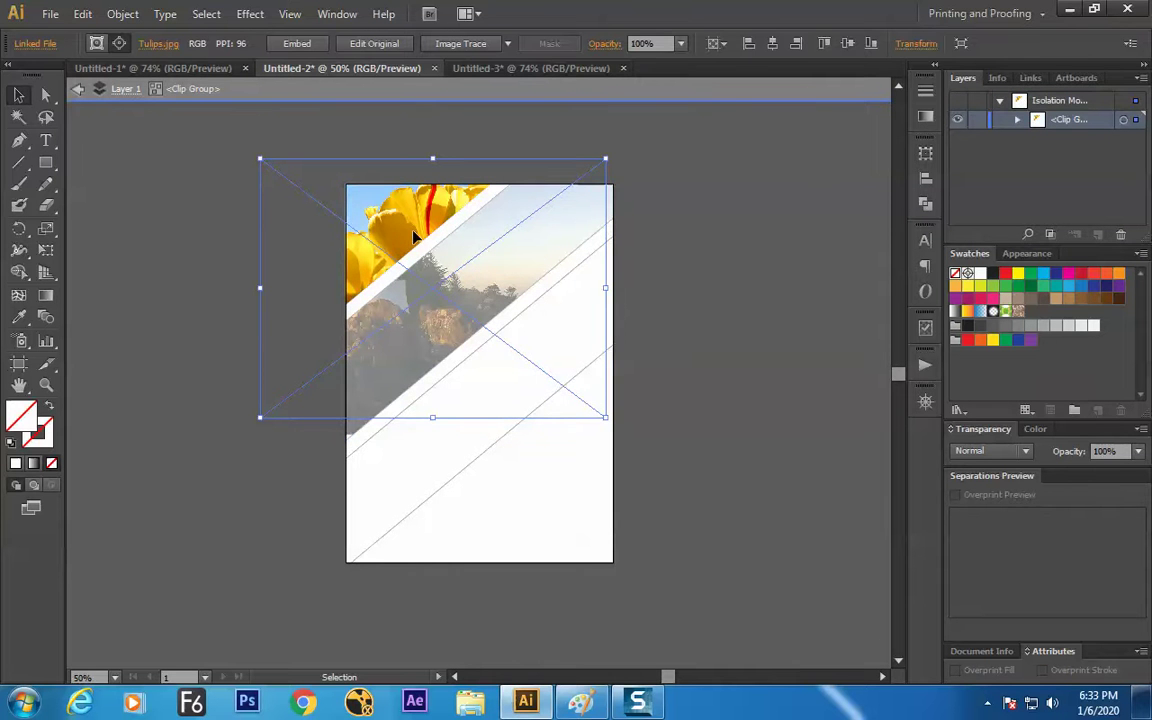
pyautogui.click(681, 43)
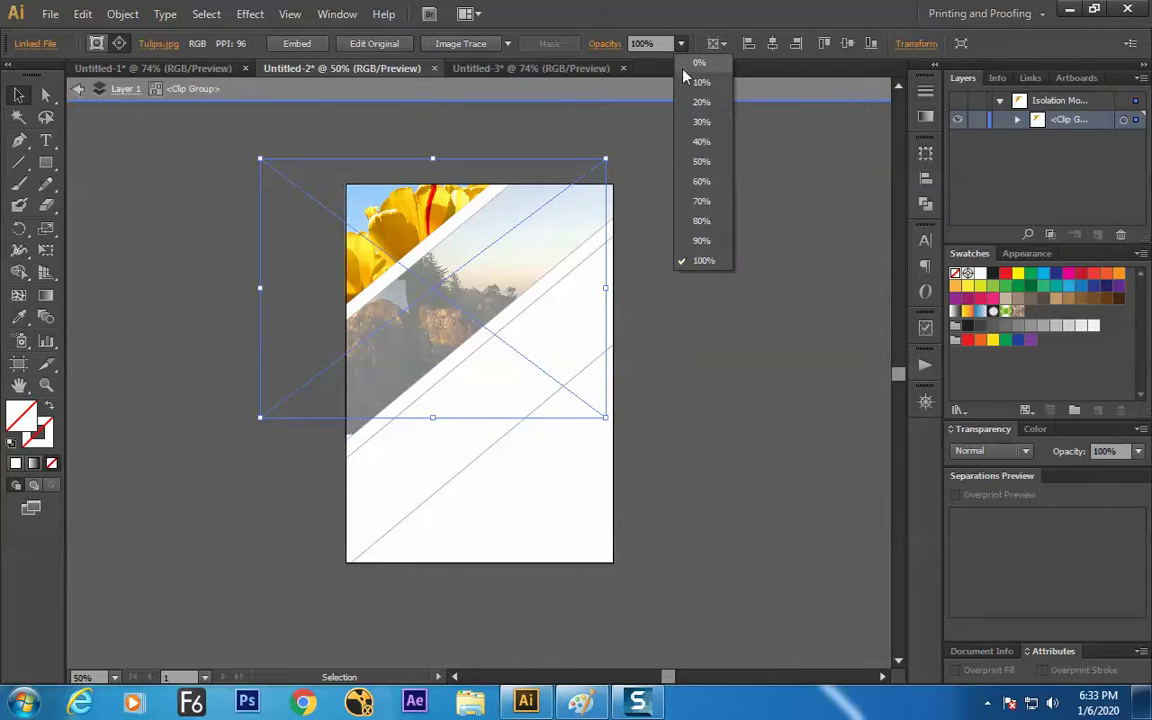
pyautogui.click(688, 122)
pyautogui.doubleClick(662, 178)
# Step: Click through the tulip and lighthouse clip groups to select them
pyautogui.click(405, 196)
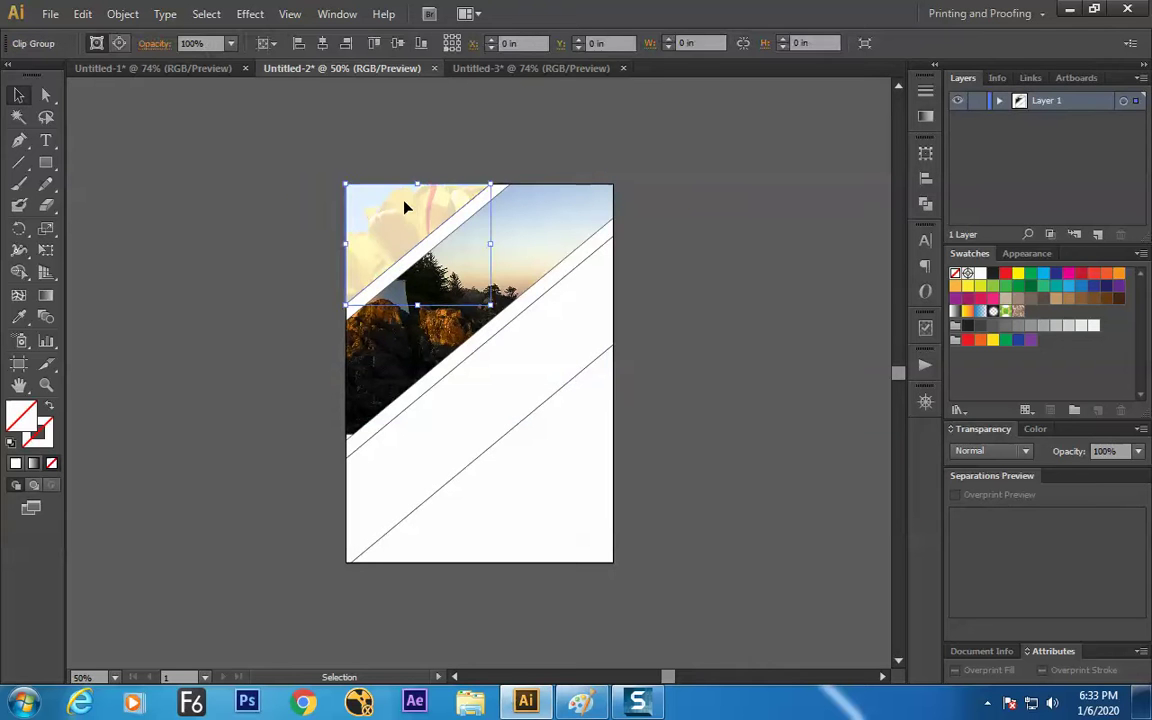
pyautogui.click(707, 270)
pyautogui.click(402, 265)
pyautogui.click(650, 168)
pyautogui.click(442, 226)
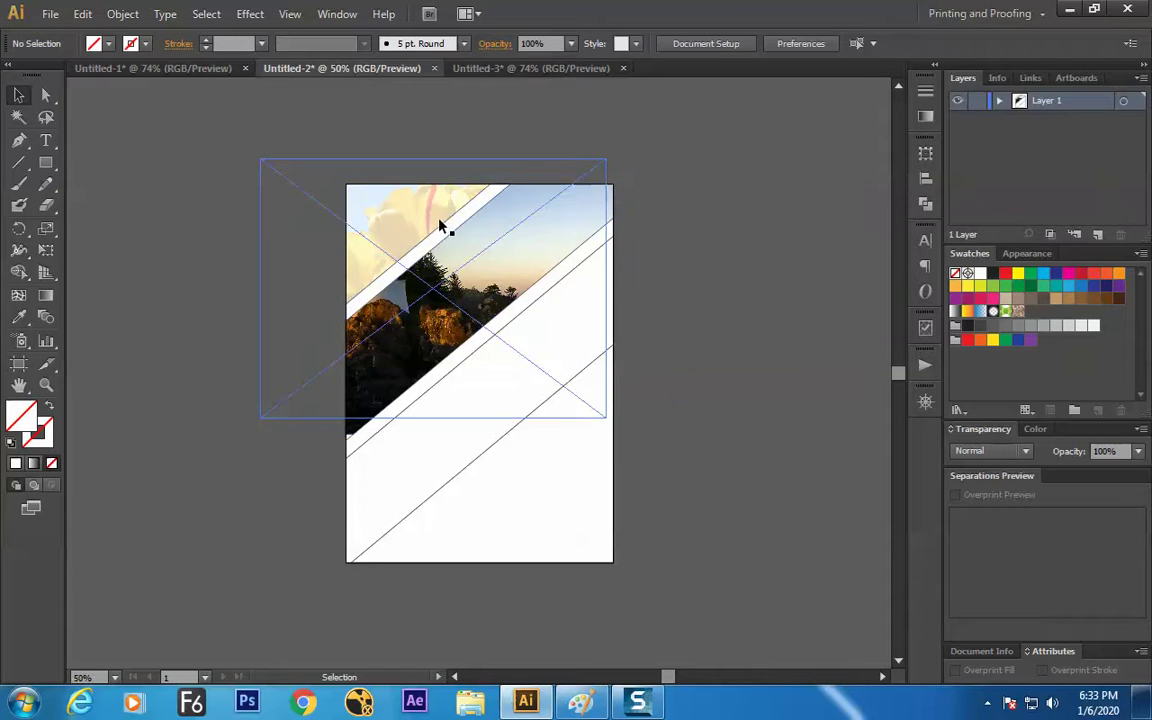
pyautogui.click(689, 200)
pyautogui.click(541, 238)
# Step: Set the lighthouse photo inside its clip group to 80% opacity, trying 40% first
pyautogui.doubleClick(530, 252)
pyautogui.click(530, 252)
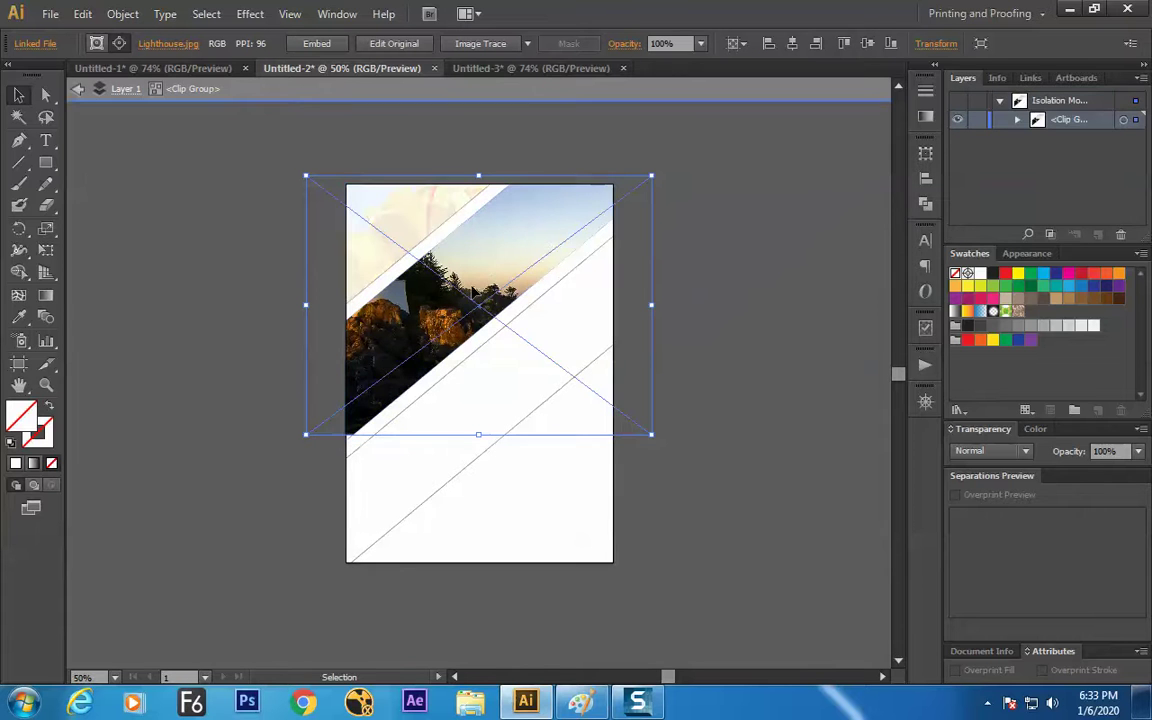
pyautogui.click(700, 43)
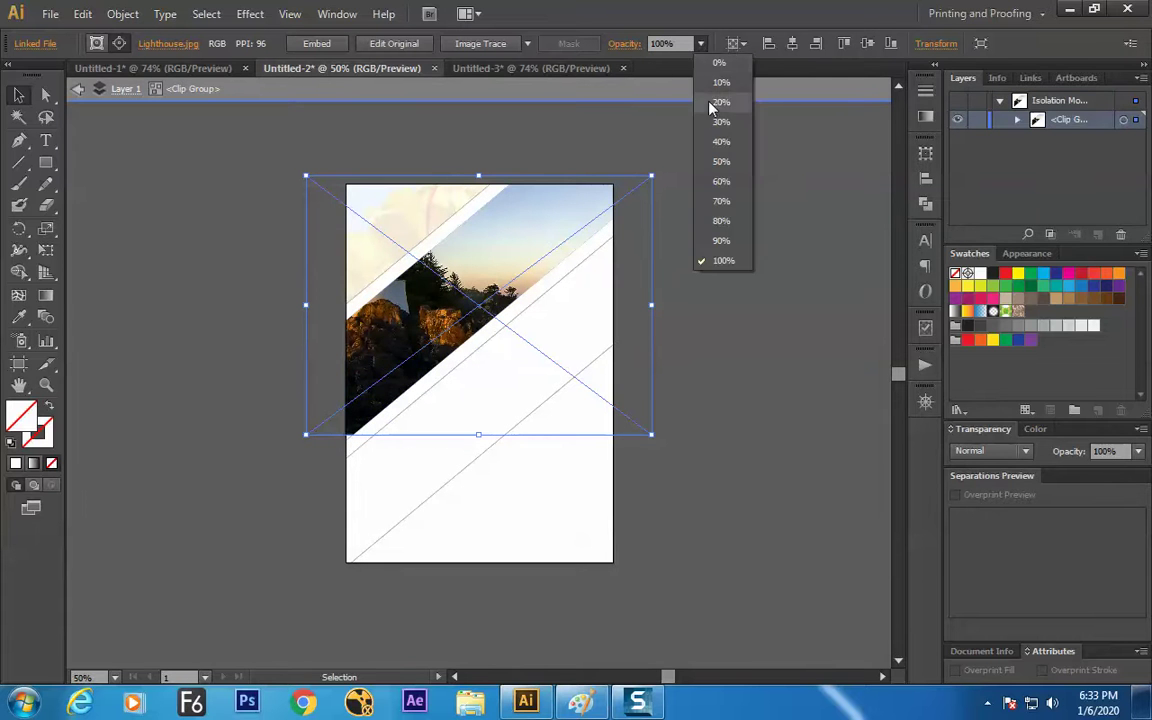
pyautogui.click(711, 140)
pyautogui.click(701, 43)
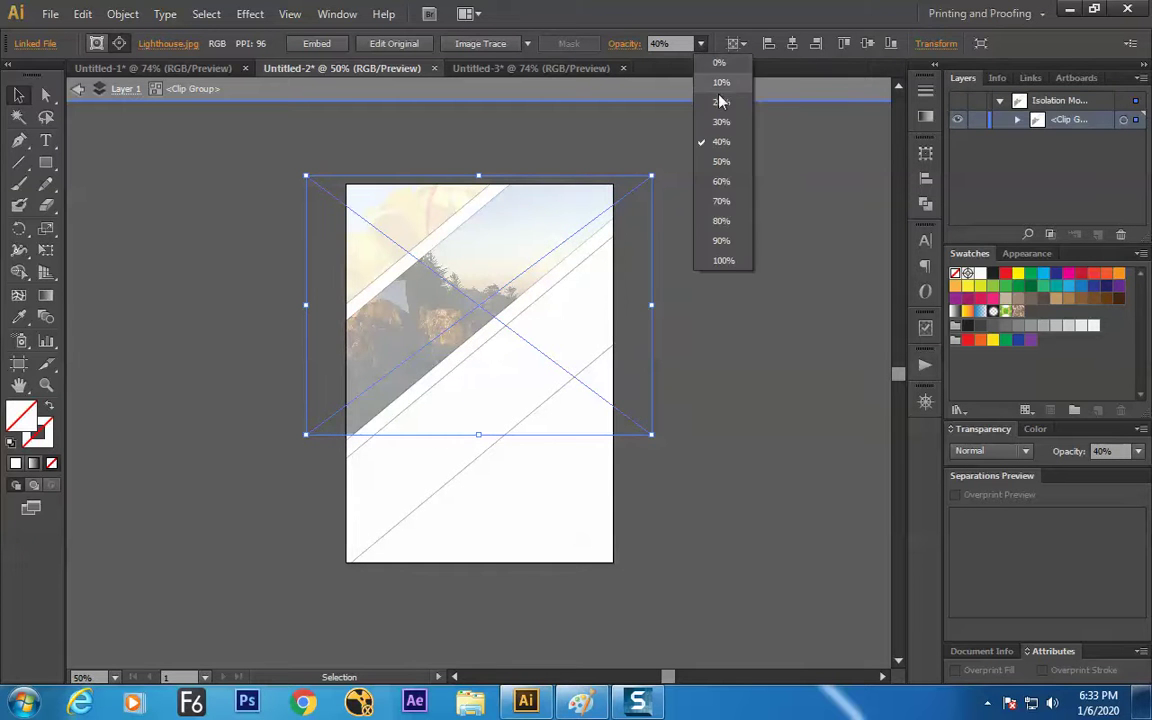
pyautogui.click(722, 221)
pyautogui.click(700, 152)
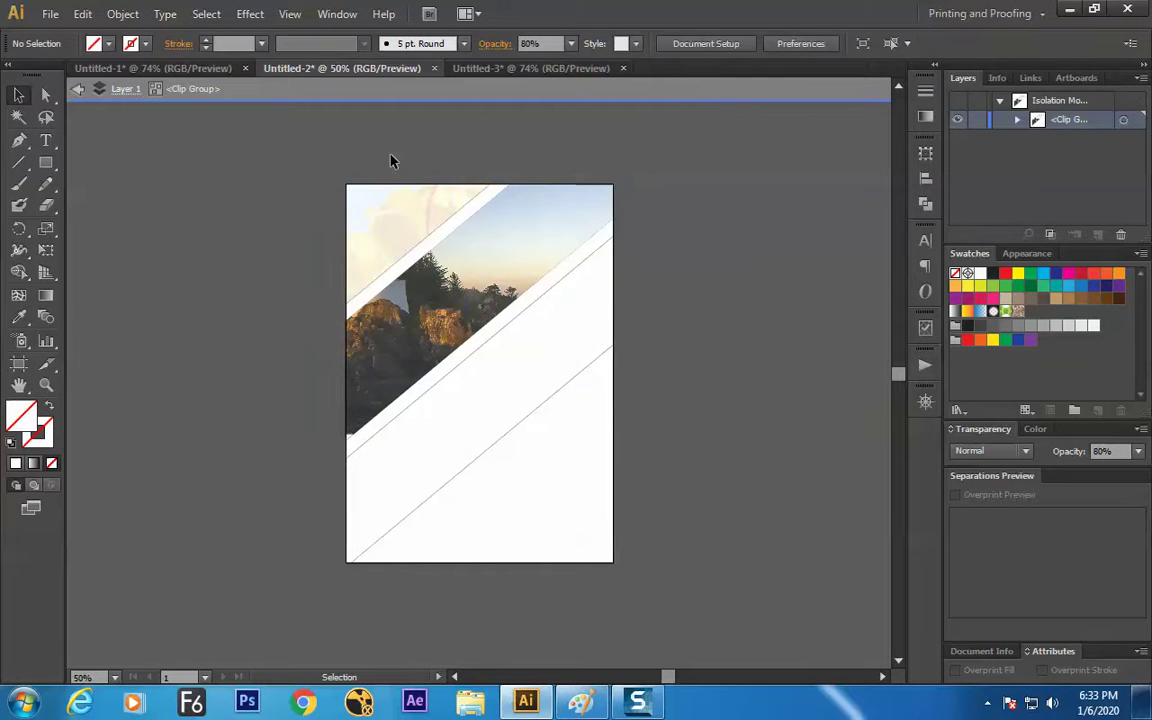
# Step: Exit isolation mode and clear the selection
pyautogui.click(80, 88)
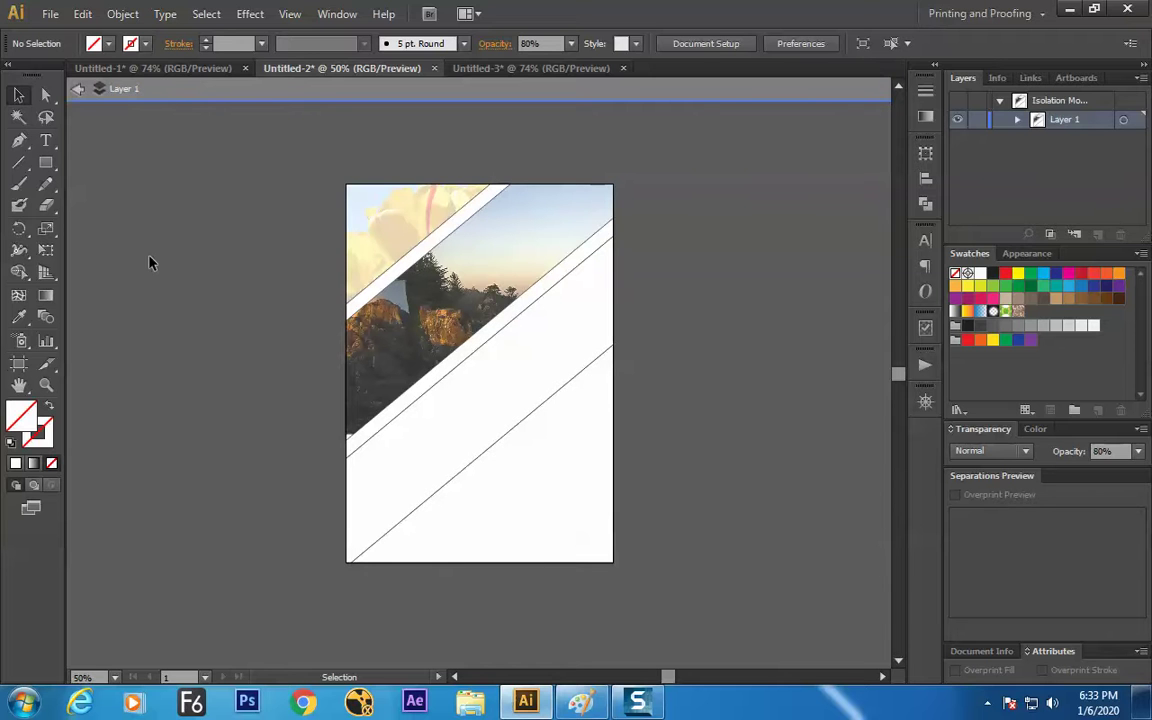
pyautogui.click(78, 89)
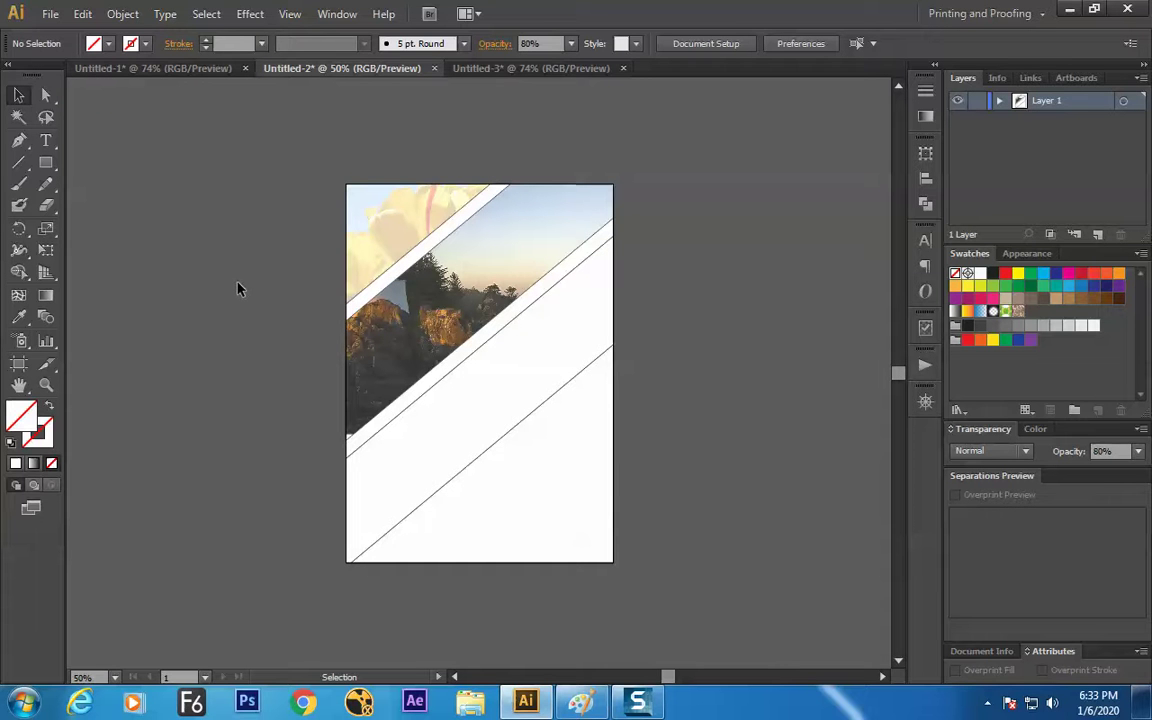
pyautogui.click(390, 223)
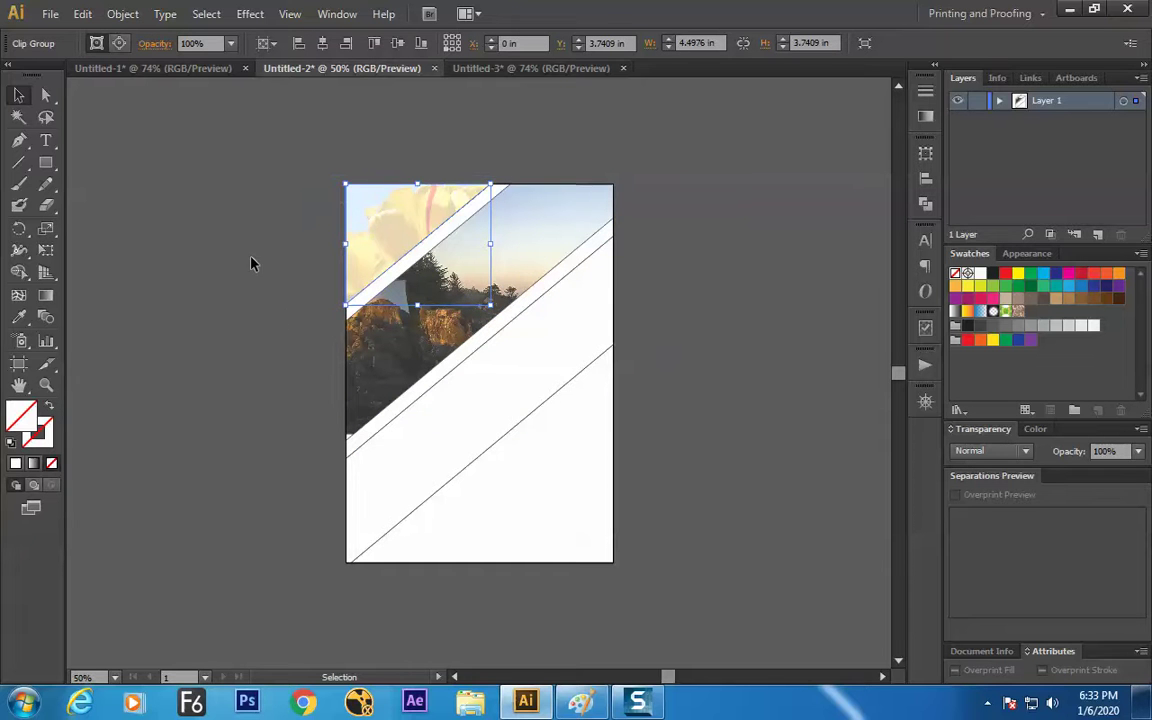
pyautogui.click(233, 292)
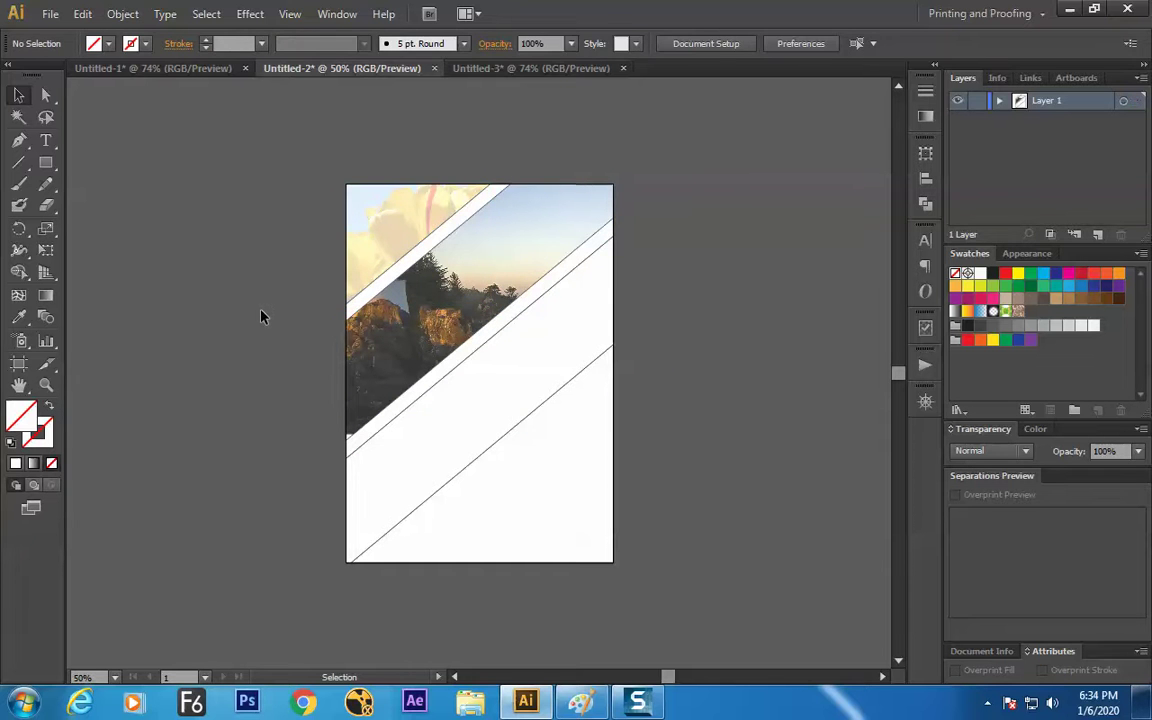
# Step: Search Chrome for 'book cover design' and show image results
pyautogui.click(424, 270)
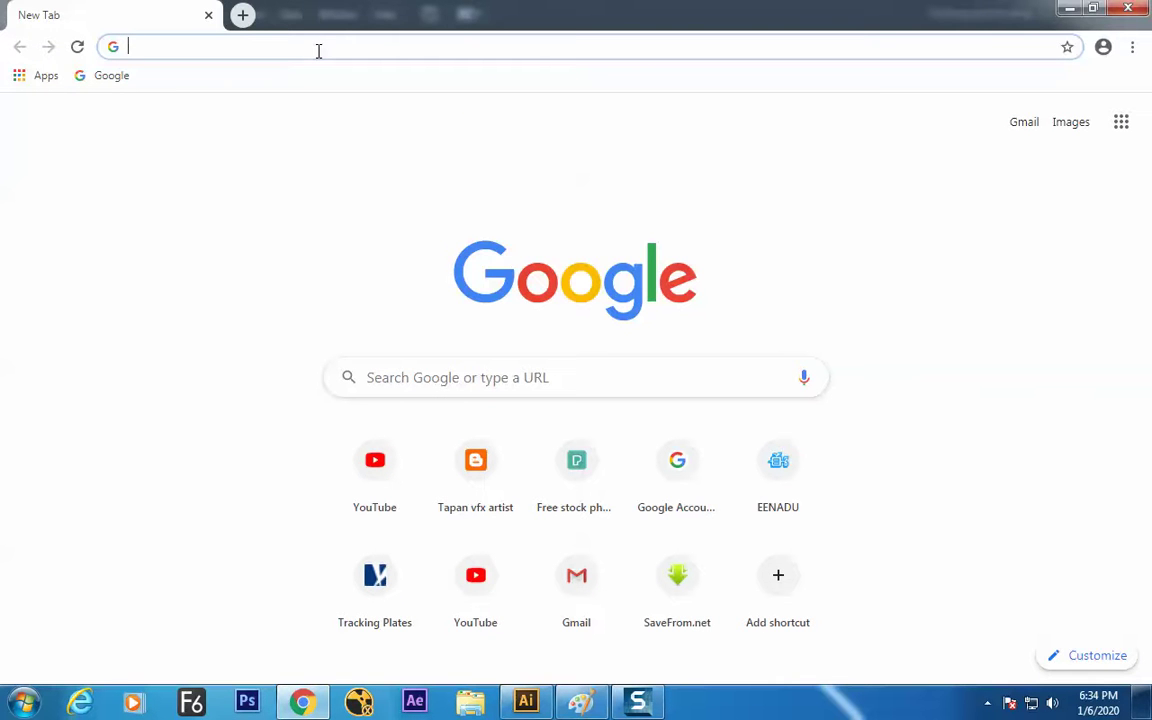
pyautogui.write('book cover')
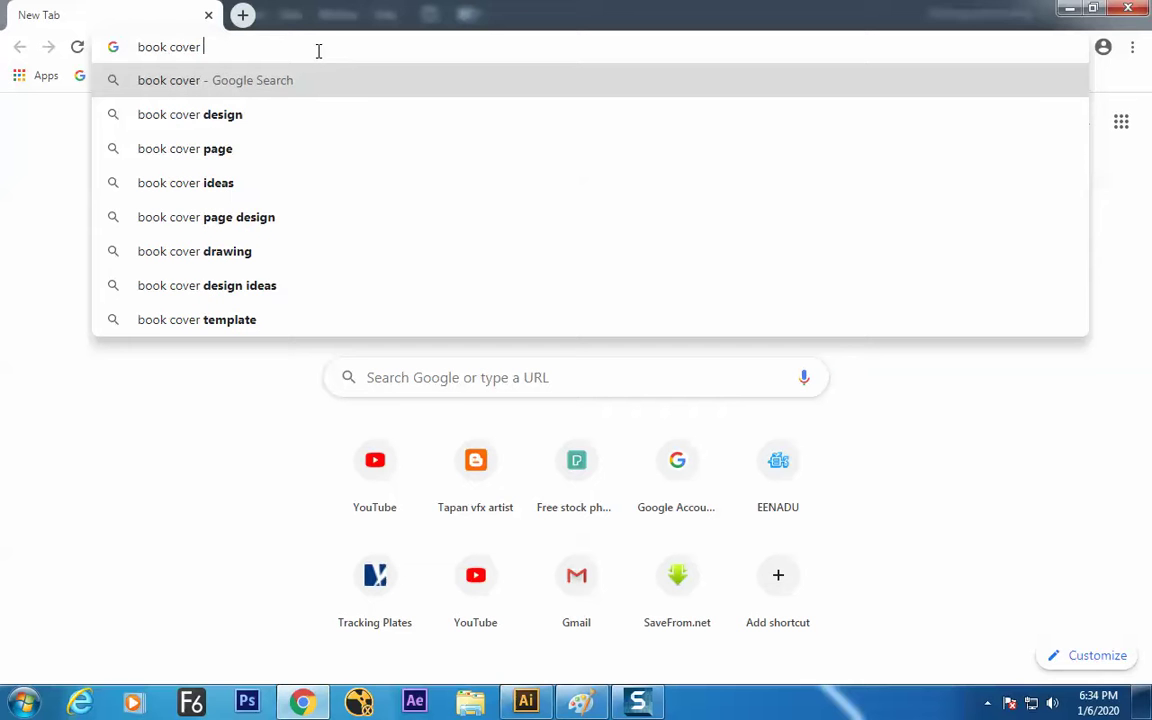
pyautogui.press('Down')
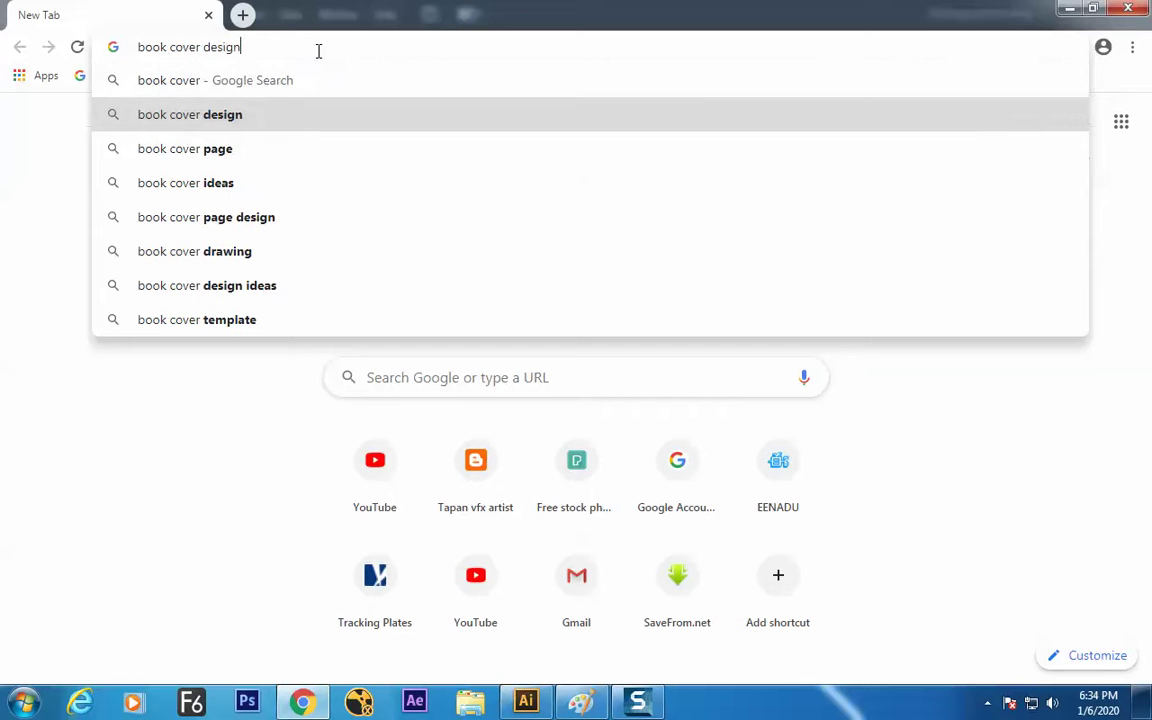
pyautogui.press('Return')
pyautogui.click(315, 178)
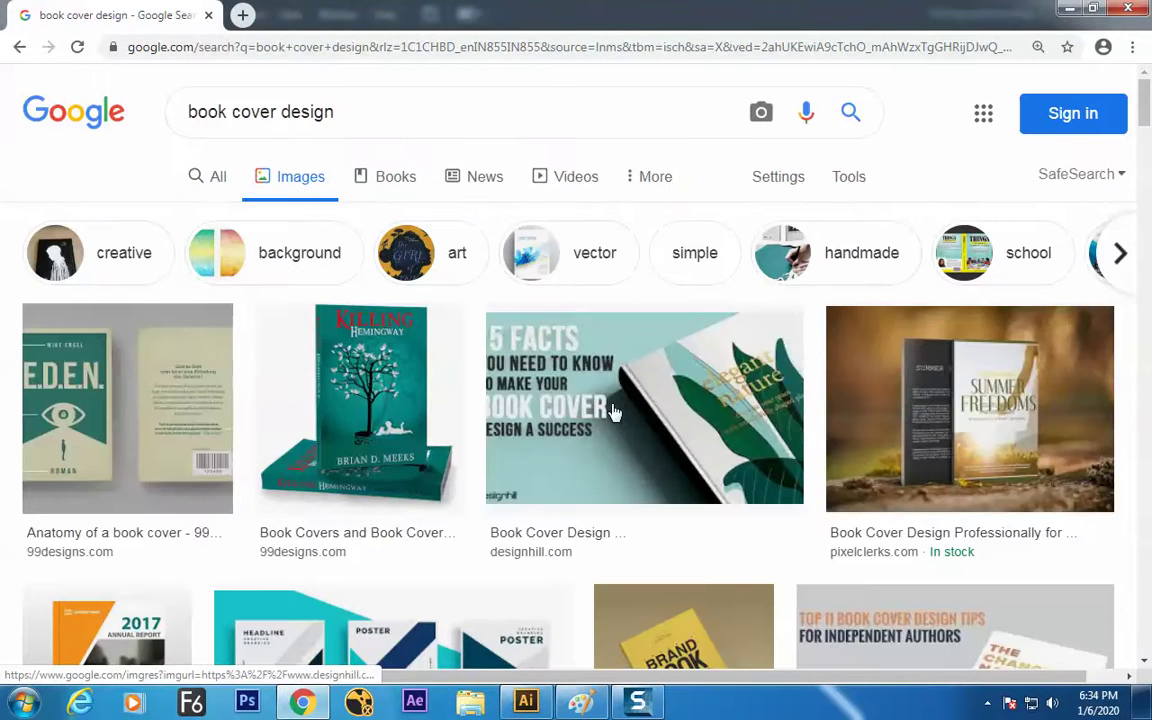
# Step: Refine to 'book cover page design' and preview the teal, CORPORATE DESIGN and Penguin 75 covers
pyautogui.click(340, 112)
pyautogui.write('page')
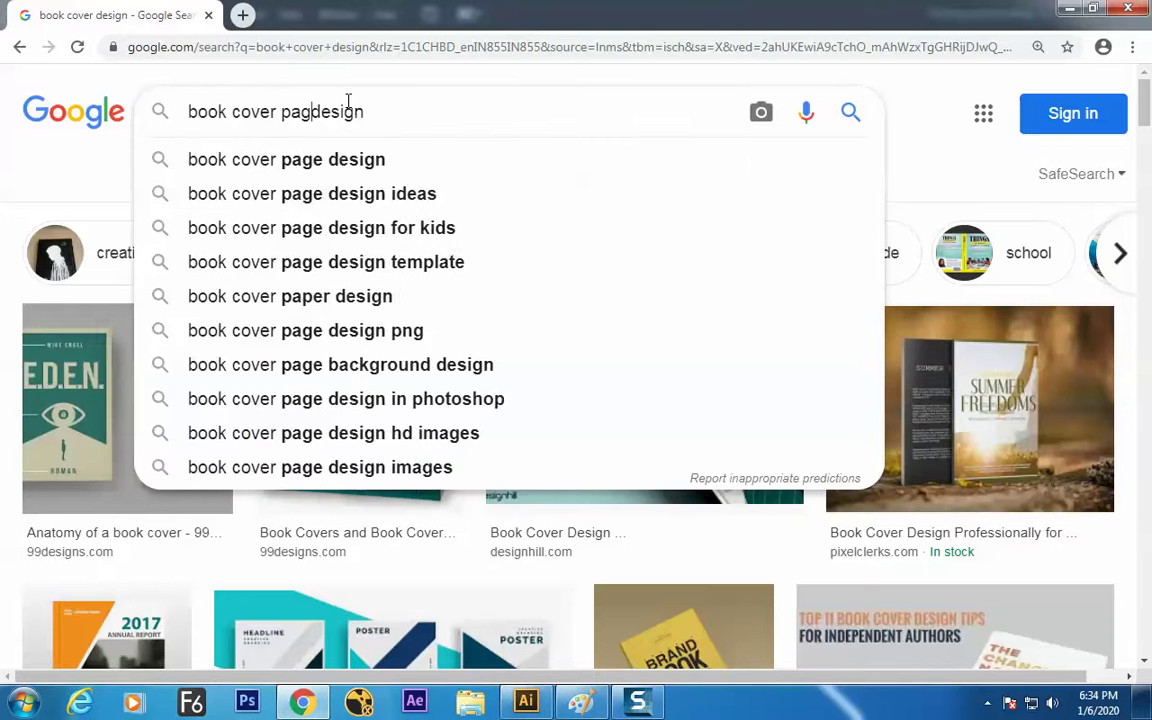
pyautogui.press('Return')
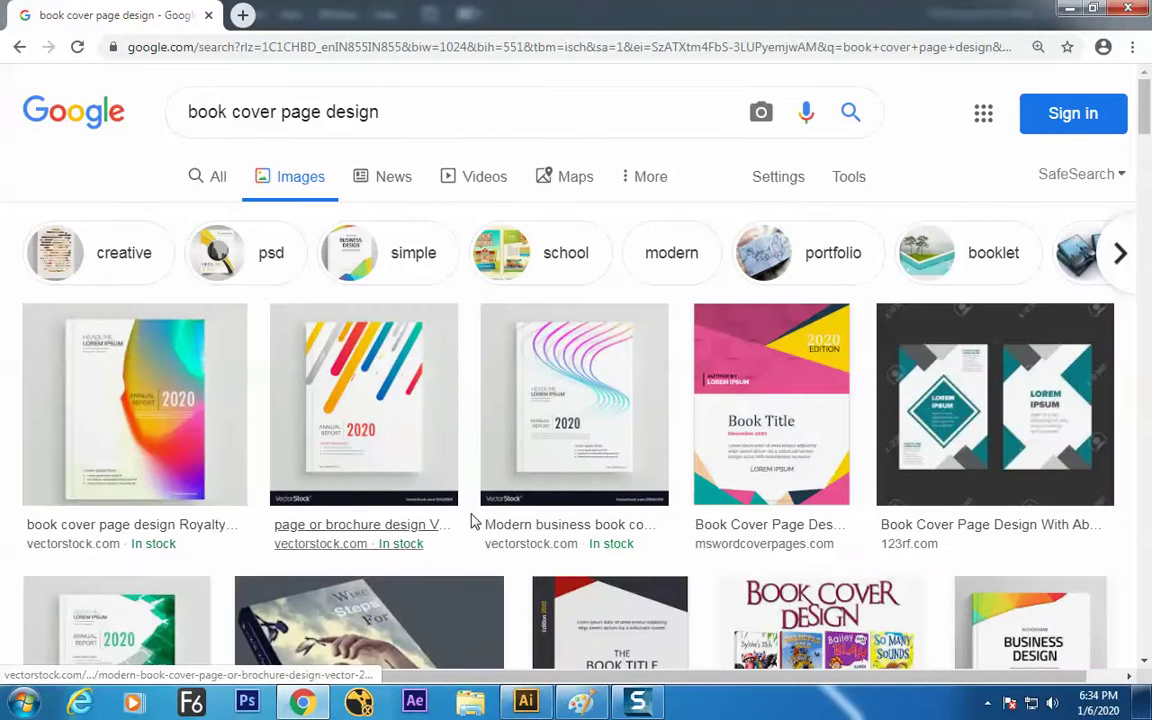
pyautogui.click(910, 442)
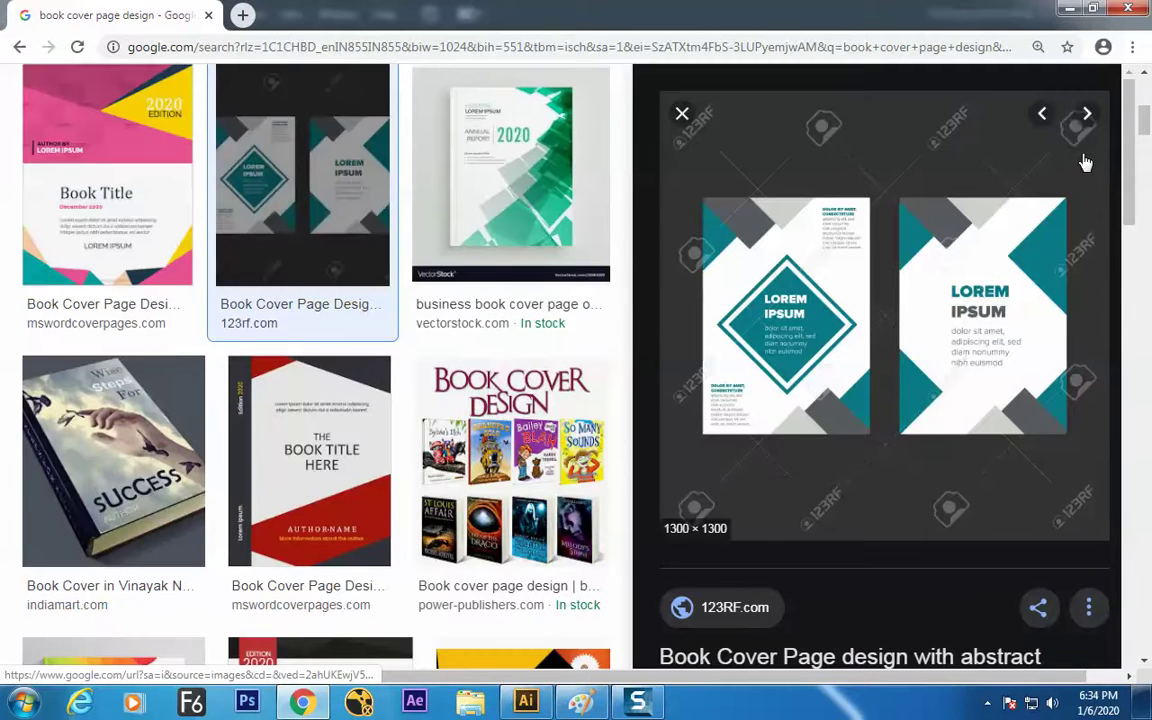
pyautogui.moveTo(1137, 110); pyautogui.dragTo(1141, 222)
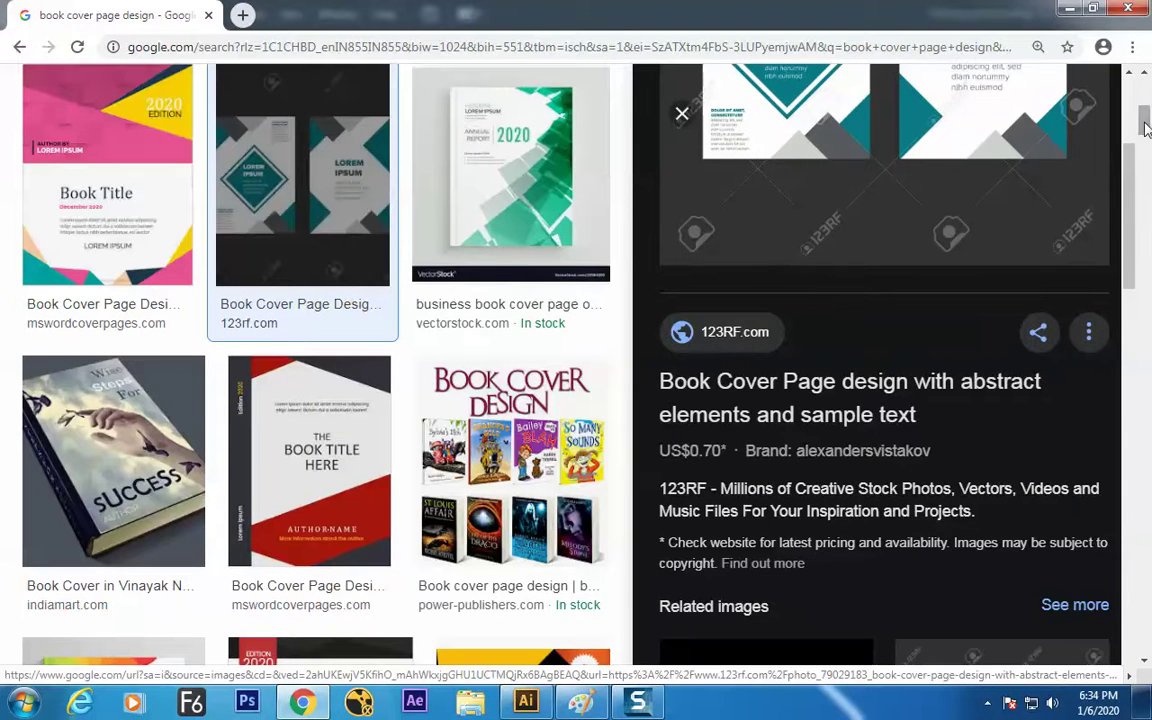
pyautogui.moveTo(1144, 125); pyautogui.dragTo(1145, 160)
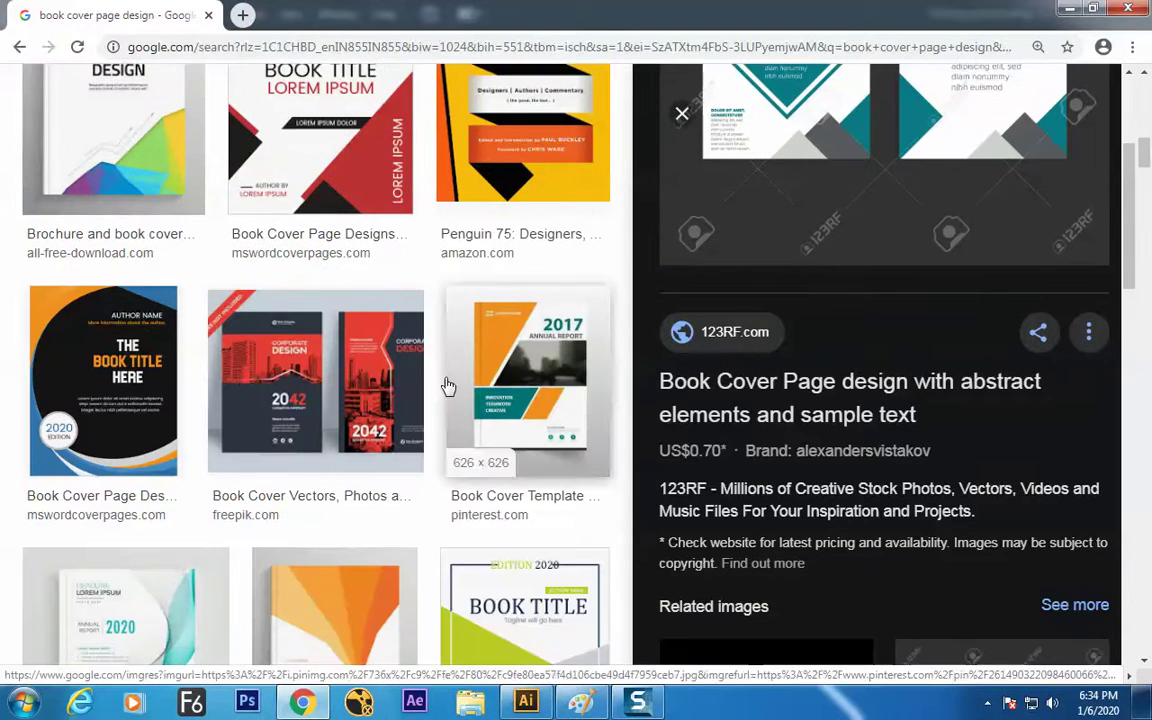
pyautogui.click(325, 402)
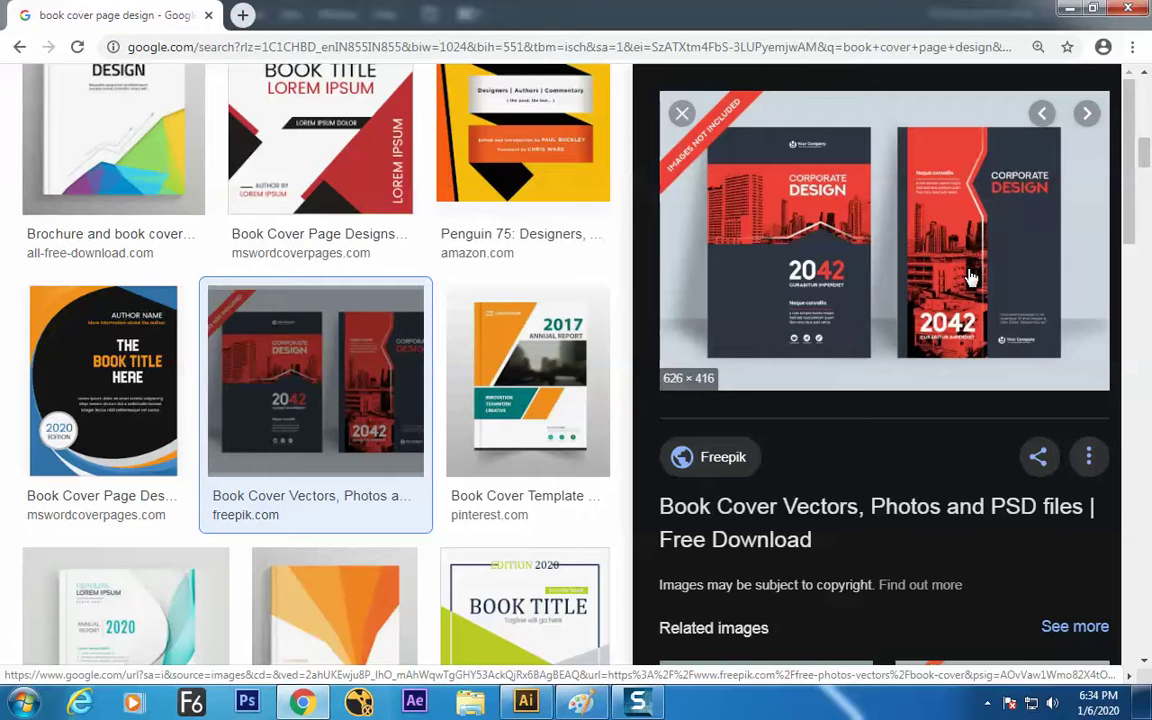
pyautogui.click(332, 410)
pyautogui.click(372, 370)
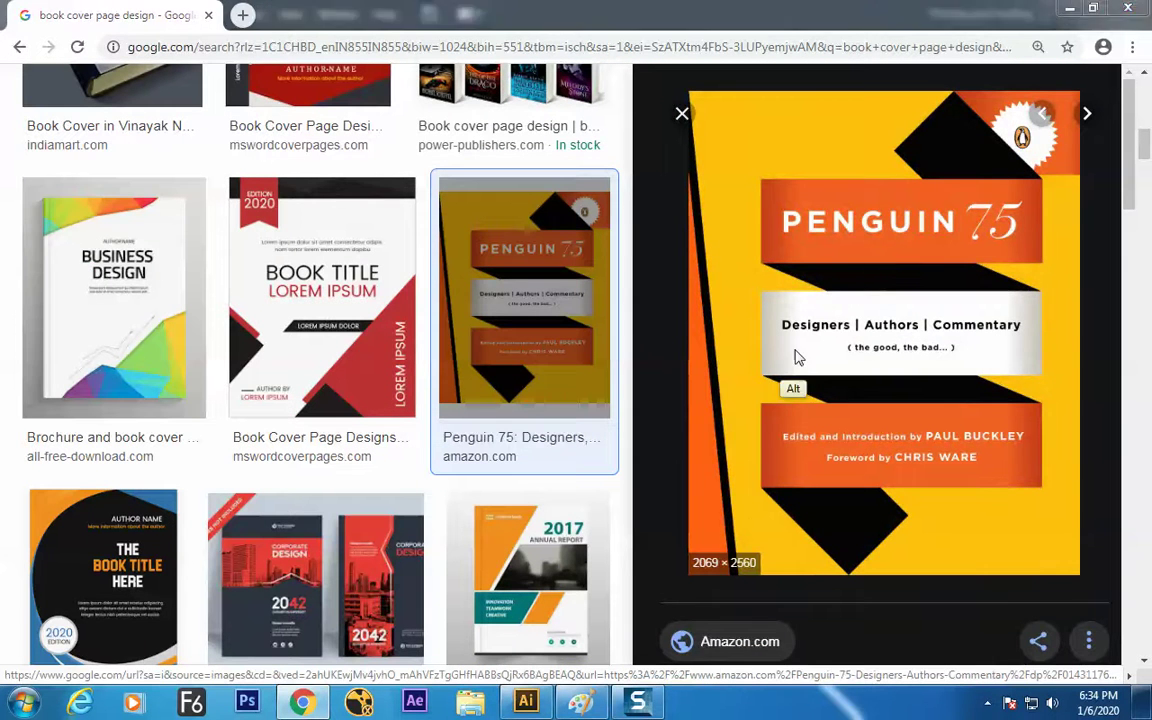
# Step: Return to Illustrator and start a new 8.27 × 11.69 in document
pyautogui.hotkey('alt', 'Tab')
pyautogui.click(488, 262)
pyautogui.click(180, 185)
pyautogui.hotkey('ctrl', 'n')
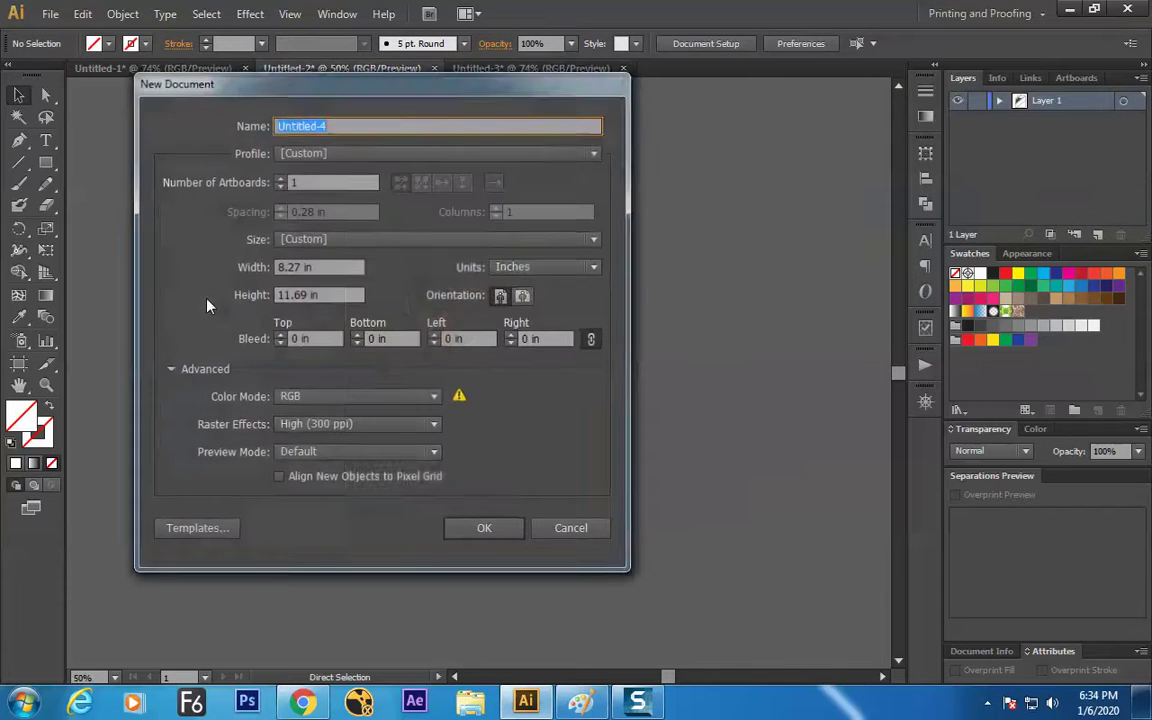
# Step: Create the new portrait document and type 'fghgh' near the top of the page
pyautogui.press('Return')
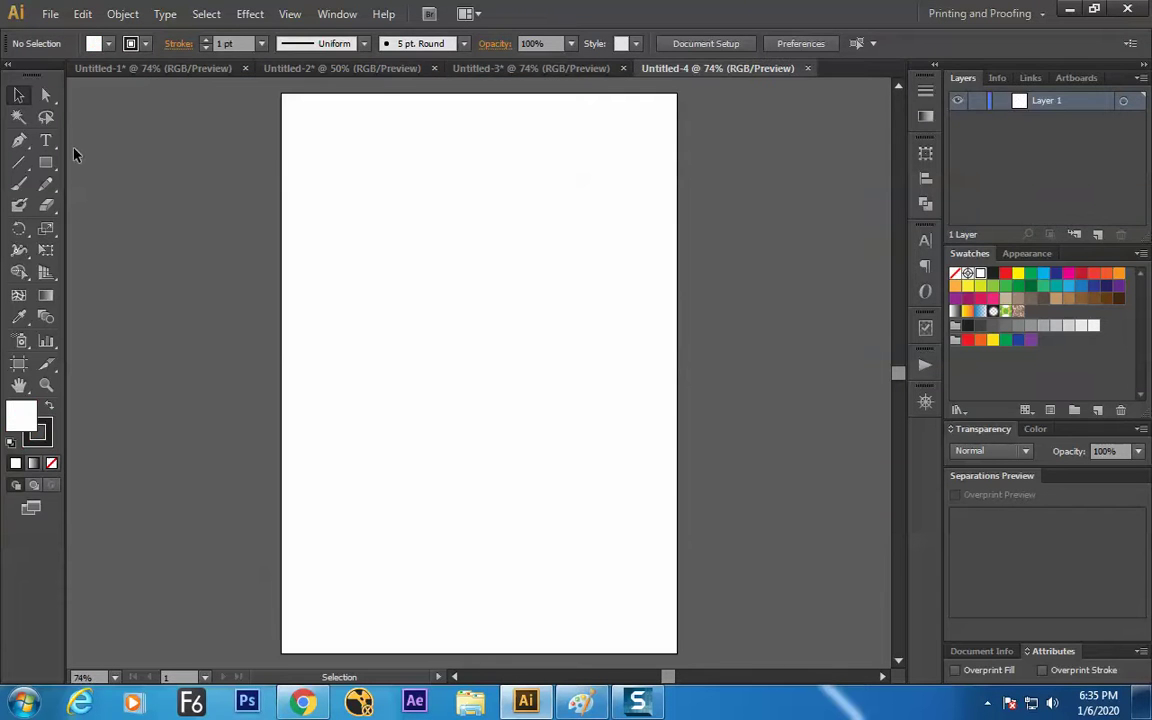
pyautogui.click(45, 140)
pyautogui.click(427, 216)
pyautogui.write('fghgh')
# Step: Resize the 'fghgh' text to 104 pt and bring up the Character panel
pyautogui.hotkey('ctrl', 'a')
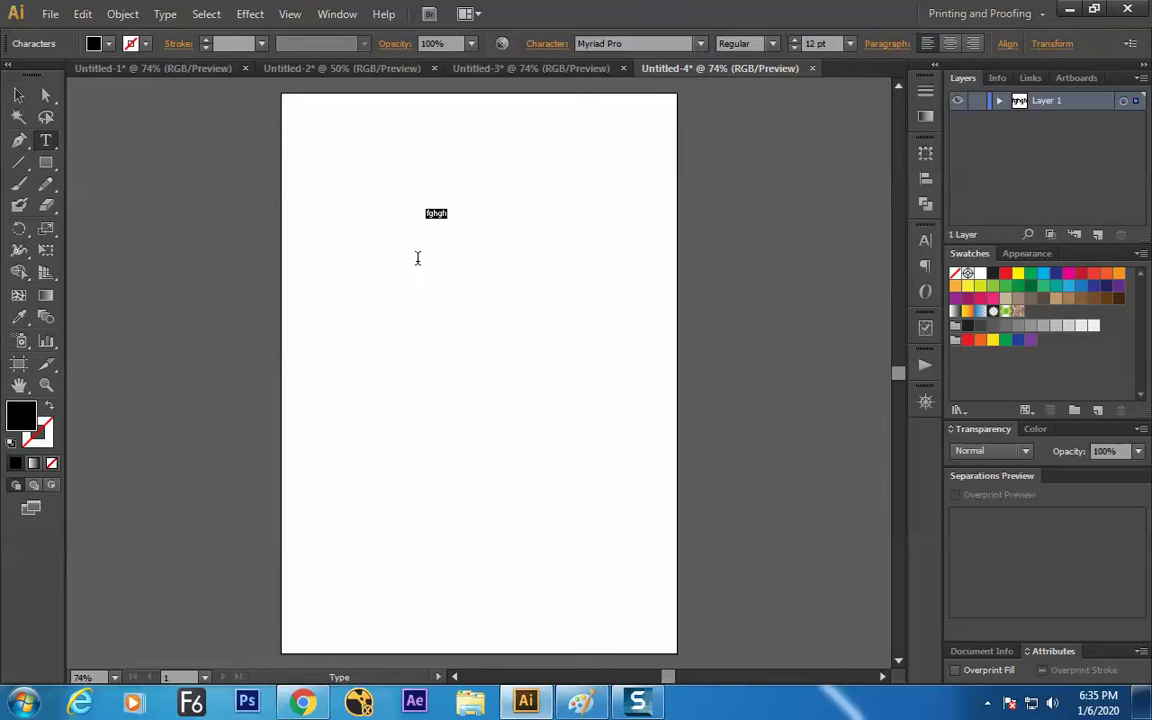
pyautogui.press('Escape')
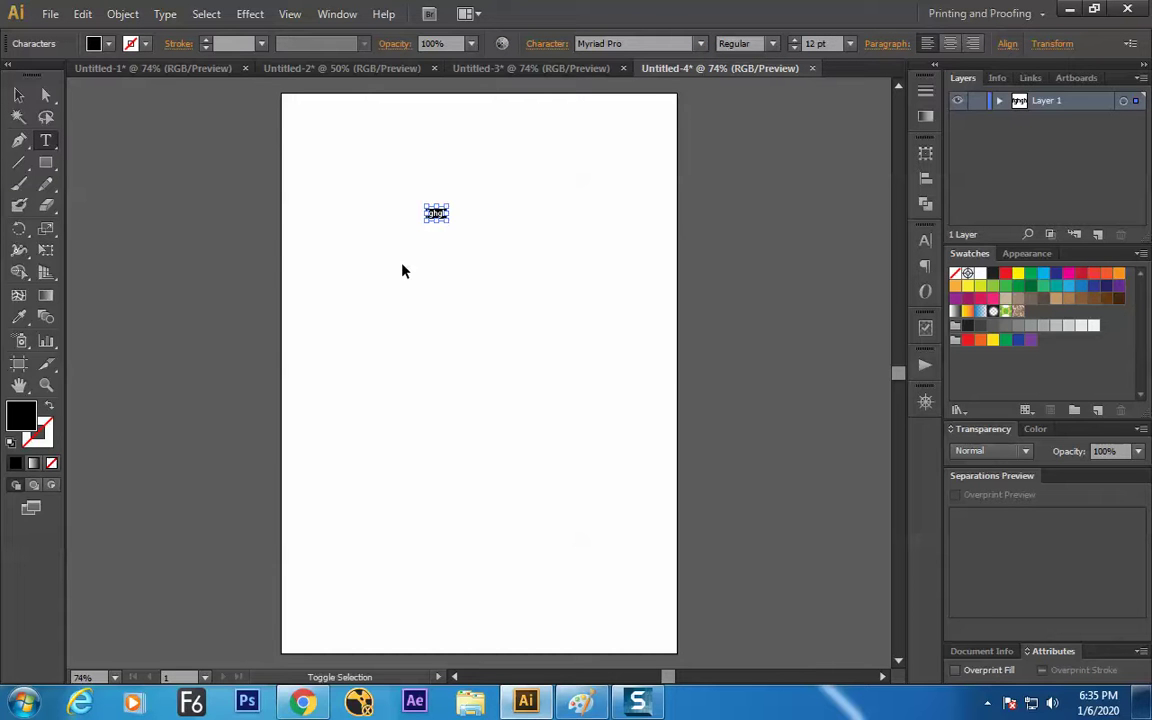
pyautogui.hotkey('ctrl', 'shift', '.')
pyautogui.hotkey('ctrl', 'shift', '.')
pyautogui.hotkey('ctrl', 'shift', '.')
pyautogui.hotkey('ctrl', 'shift', '.')
pyautogui.hotkey('ctrl', 'shift', '.')
pyautogui.hotkey('ctrl', 'shift', '.')
pyautogui.hotkey('ctrl', 'shift', '.')
pyautogui.hotkey('ctrl', 'shift', '.')
pyautogui.hotkey('ctrl', 'shift', '.')
pyautogui.hotkey('ctrl', 'shift', '.')
pyautogui.hotkey('ctrl', 'shift', '.')
pyautogui.hotkey('ctrl', 'shift', '.')
pyautogui.hotkey('ctrl', 'shift', '.')
pyautogui.hotkey('ctrl', 'shift', '.')
pyautogui.hotkey('ctrl', 'shift', '.')
pyautogui.hotkey('ctrl', 'shift', '.')
pyautogui.hotkey('ctrl', 'shift', '.')
pyautogui.hotkey('ctrl', 'shift', ',')
pyautogui.hotkey('ctrl', 'shift', ',')
pyautogui.hotkey('ctrl', 'shift', ',')
pyautogui.hotkey('ctrl', 'shift', ',')
pyautogui.hotkey('ctrl', 'shift', ',')
pyautogui.hotkey('ctrl', 'shift', ',')
pyautogui.hotkey('ctrl', 'shift', '.')
pyautogui.hotkey('ctrl', 'shift', '.')
pyautogui.hotkey('ctrl', 'shift', '.')
pyautogui.hotkey('ctrl', 'shift', '.')
pyautogui.hotkey('ctrl', 'shift', '.')
pyautogui.hotkey('ctrl', 'shift', '.')
pyautogui.hotkey('ctrl', 'shift', '.')
pyautogui.hotkey('ctrl', 'shift', ',')
pyautogui.hotkey('ctrl', 'shift', ',')
pyautogui.hotkey('ctrl', 'shift', ',')
pyautogui.hotkey('ctrl', 'shift', ',')
pyautogui.hotkey('ctrl', 'shift', ',')
pyautogui.hotkey('ctrl', 'shift', ',')
pyautogui.hotkey('ctrl', 'shift', ',')
pyautogui.hotkey('ctrl', 'shift', ',')
pyautogui.hotkey('ctrl', 'shift', ',')
pyautogui.hotkey('ctrl', 'shift', '.')
pyautogui.hotkey('ctrl', 'shift', '.')
pyautogui.hotkey('ctrl', 'shift', '.')
pyautogui.hotkey('ctrl', 'shift', ',')
pyautogui.hotkey('ctrl', 'shift', ',')
pyautogui.hotkey('ctrl', 'shift', '.')
pyautogui.hotkey('ctrl', 'shift', '.')
pyautogui.hotkey('ctrl', 'shift', ',')
pyautogui.hotkey('ctrl', 'shift', ',')
pyautogui.hotkey('ctrl', 'shift', ',')
pyautogui.hotkey('ctrl', 'shift', ',')
pyautogui.hotkey('ctrl', 'shift', ',')
pyautogui.hotkey('ctrl', 'shift', '.')
pyautogui.hotkey('ctrl', 'shift', '.')
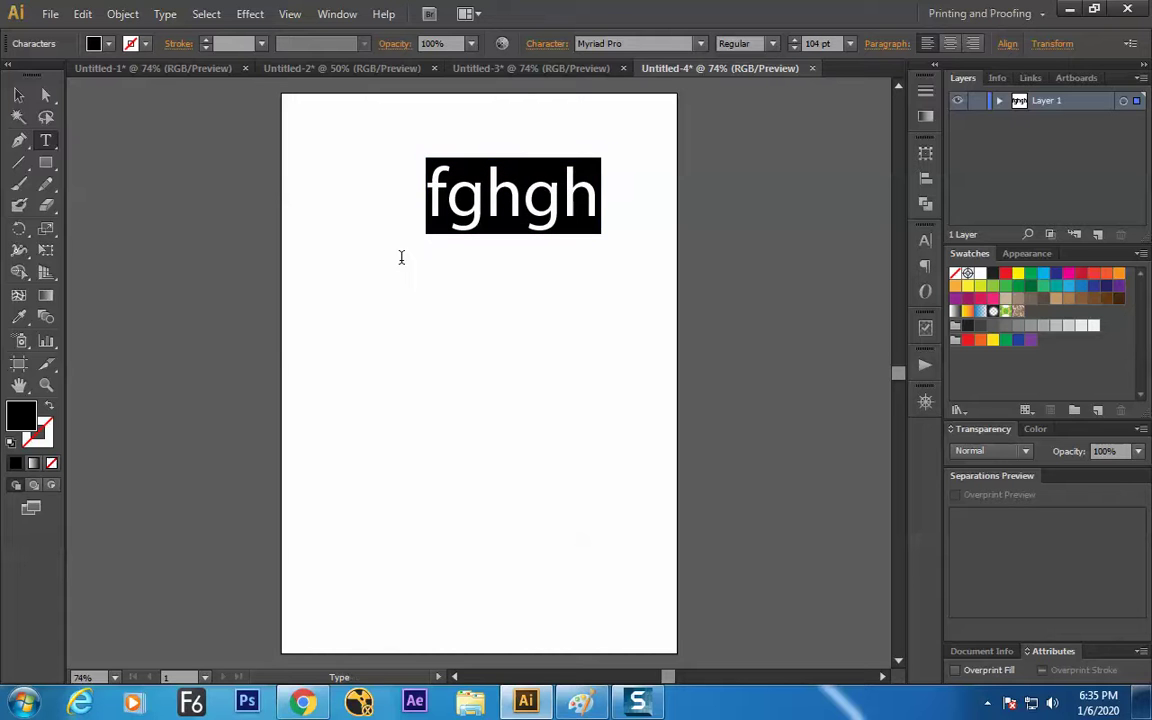
pyautogui.hotkey('ctrl', 't')
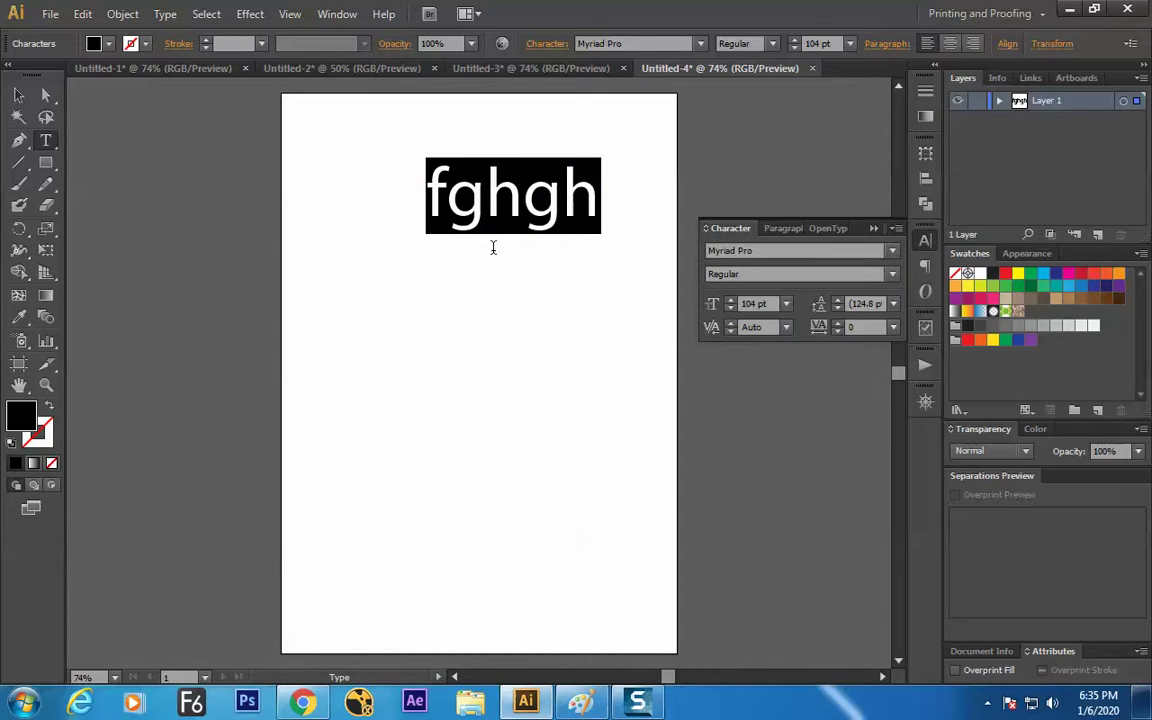
# Step: Detach the Character panel from its group and dock it beside the right-hand panels
pyautogui.moveTo(730, 228); pyautogui.dragTo(154, 190)
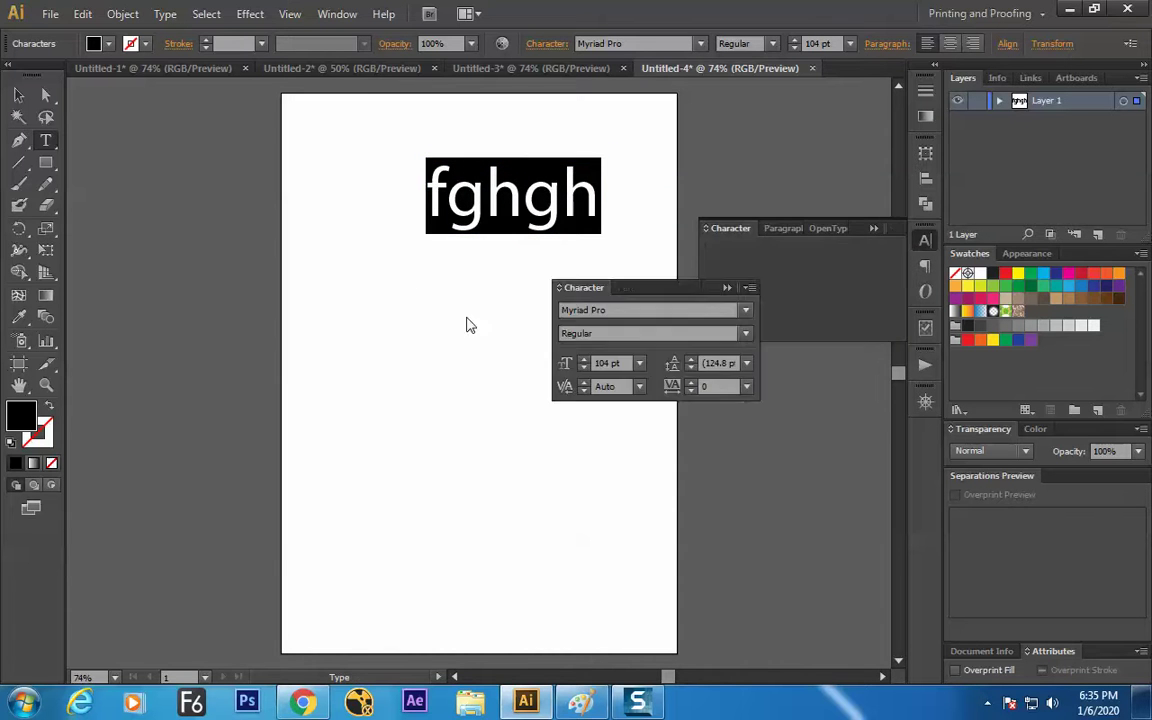
pyautogui.click(780, 229)
pyautogui.click(870, 230)
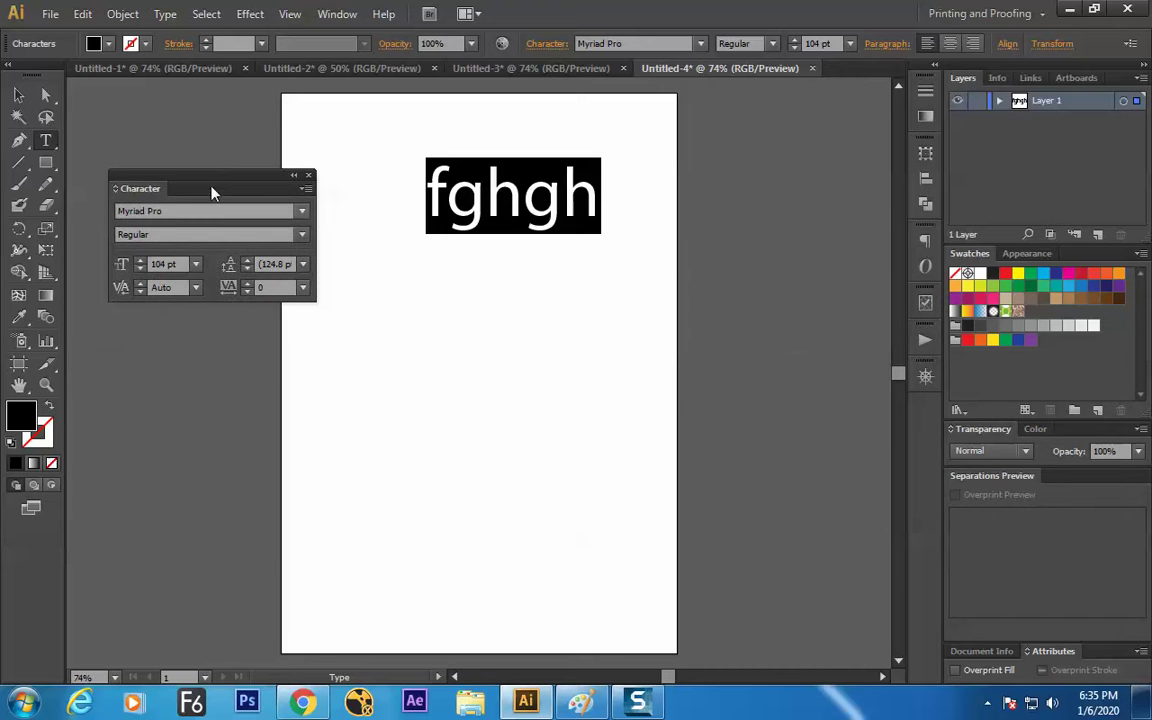
pyautogui.moveTo(221, 183); pyautogui.dragTo(797, 144)
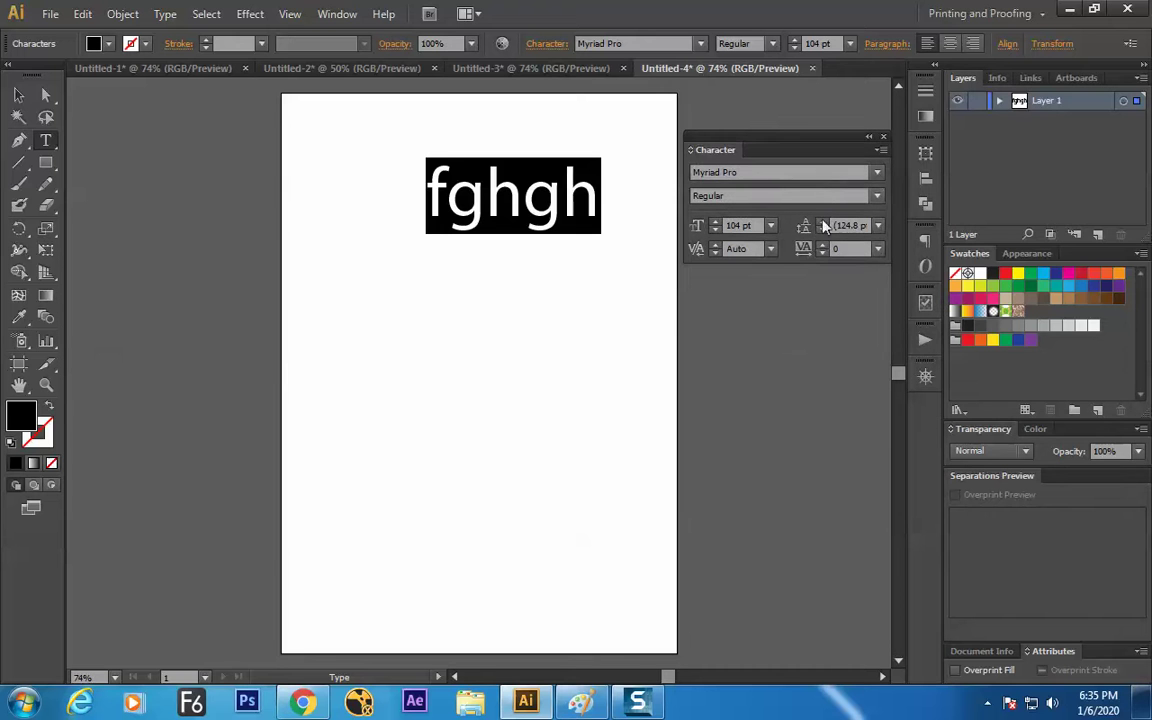
# Step: Show all Character panel options, try All Caps and Small Caps, then revert to normal
pyautogui.click(880, 151)
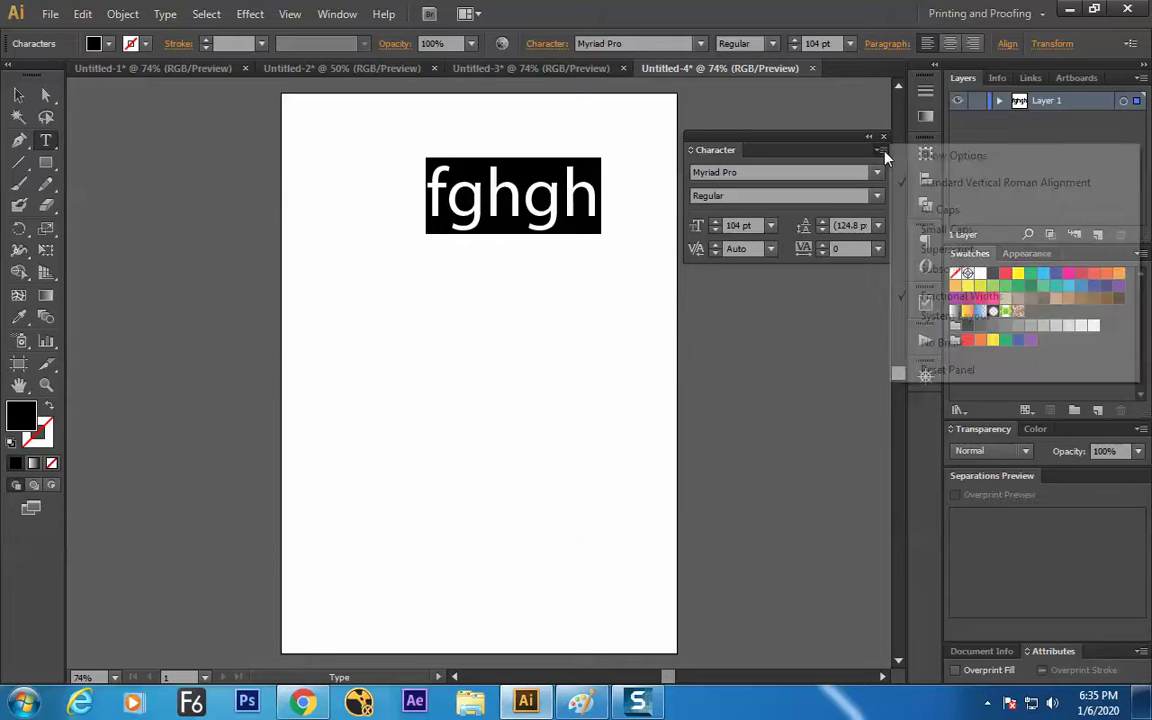
pyautogui.click(955, 156)
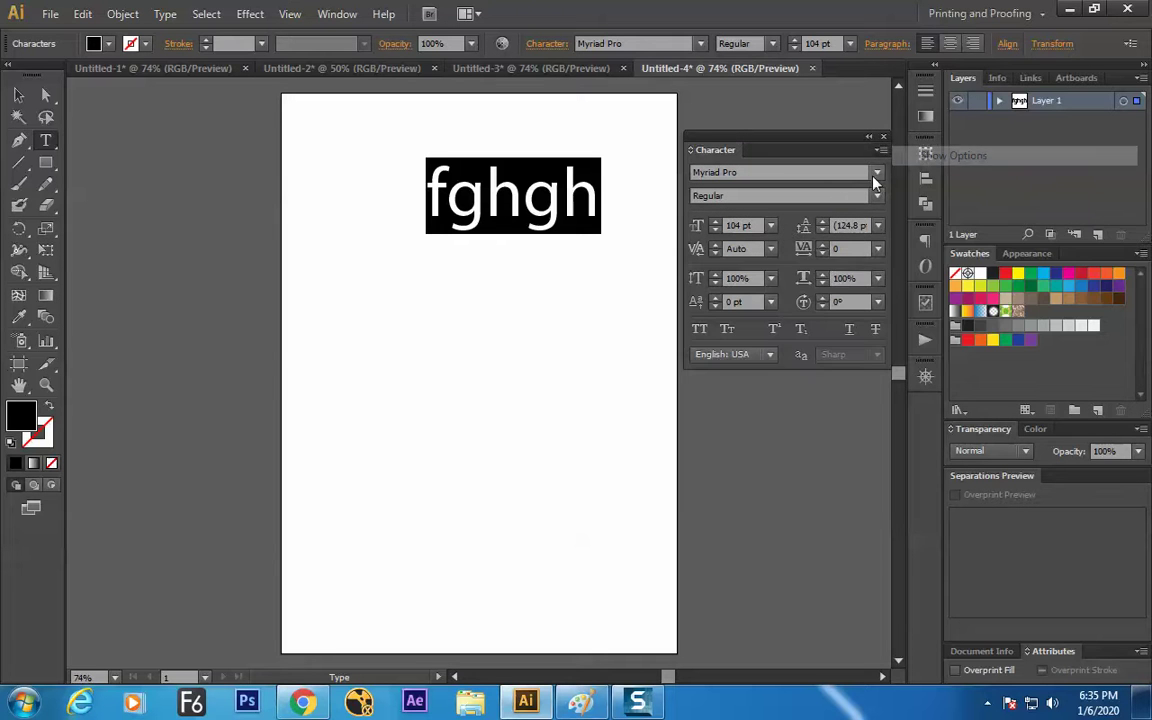
pyautogui.click(699, 329)
pyautogui.click(727, 329)
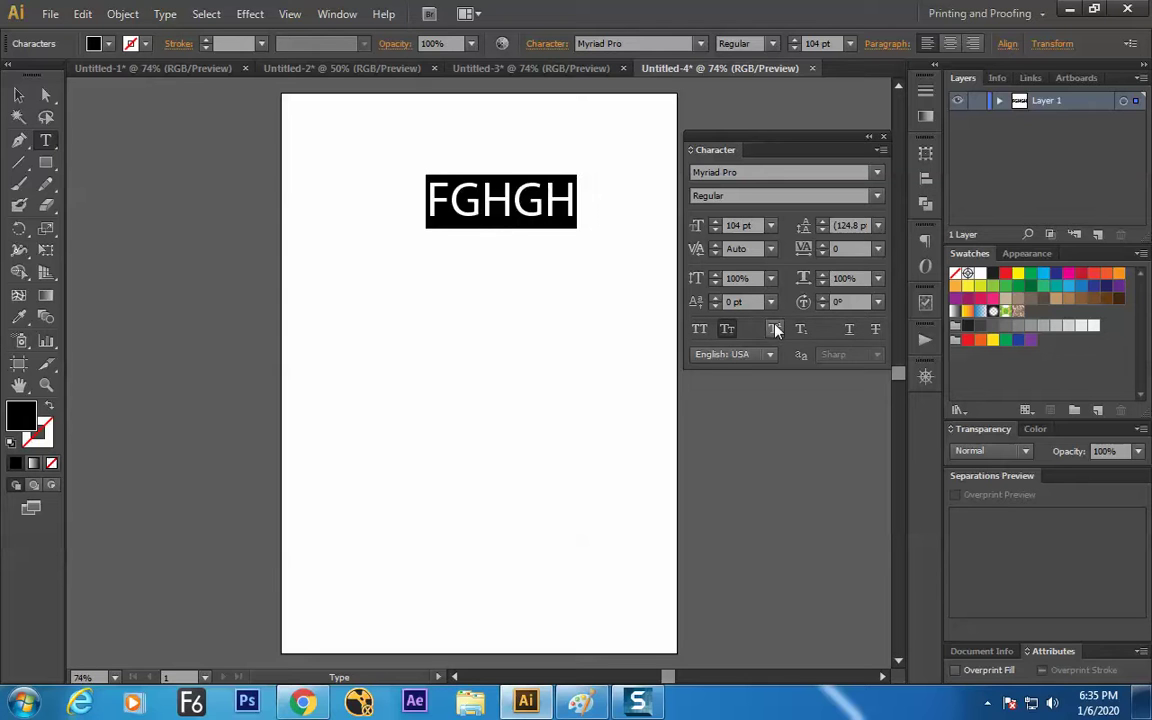
pyautogui.click(727, 331)
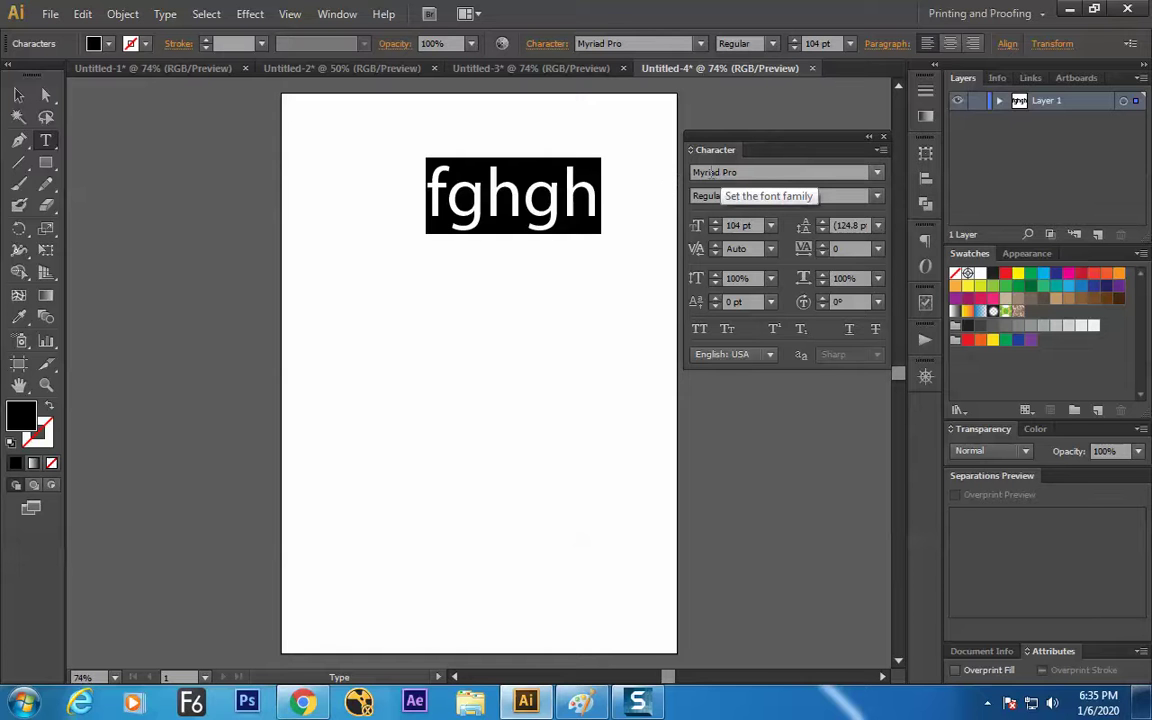
pyautogui.click(337, 14)
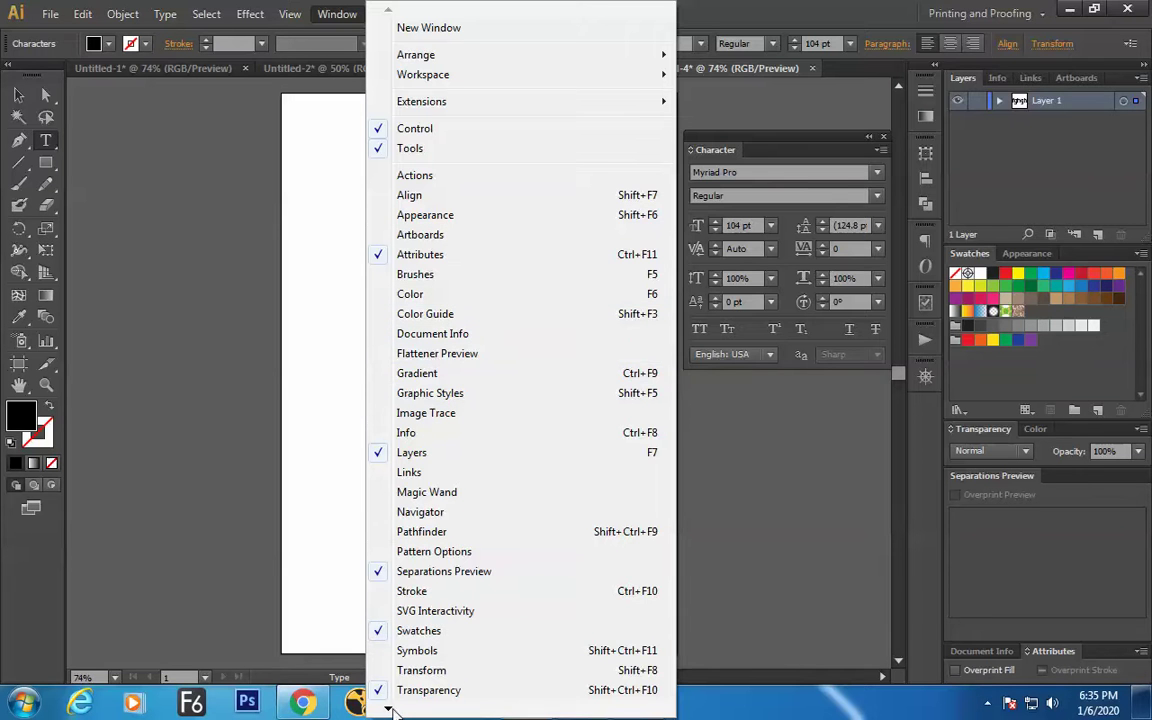
pyautogui.moveTo(520, 690)
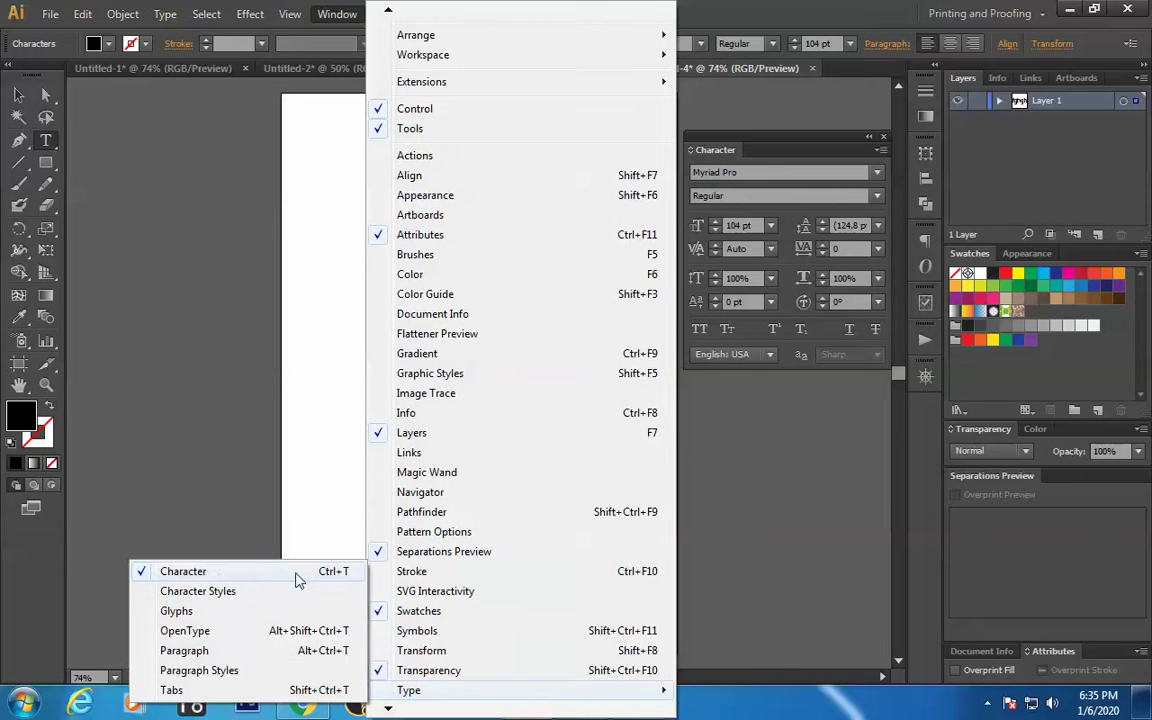
# Step: Select the 'fghgh' text and place a second copy of it below the original
pyautogui.click(300, 318)
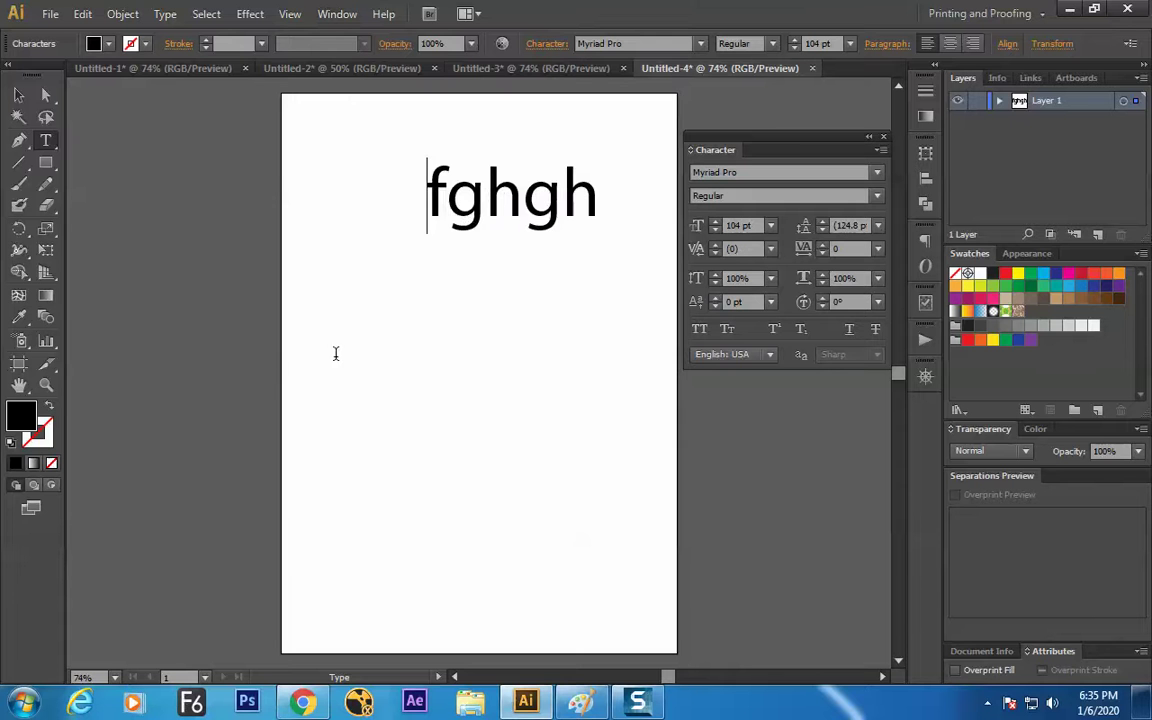
pyautogui.click(18, 94)
pyautogui.moveTo(441, 203)
pyautogui.mouseDown()
pyautogui.moveTo(401, 221)
pyautogui.moveTo(500, 244)
pyautogui.moveTo(500, 372)
pyautogui.moveTo(503, 362)
pyautogui.mouseUp()
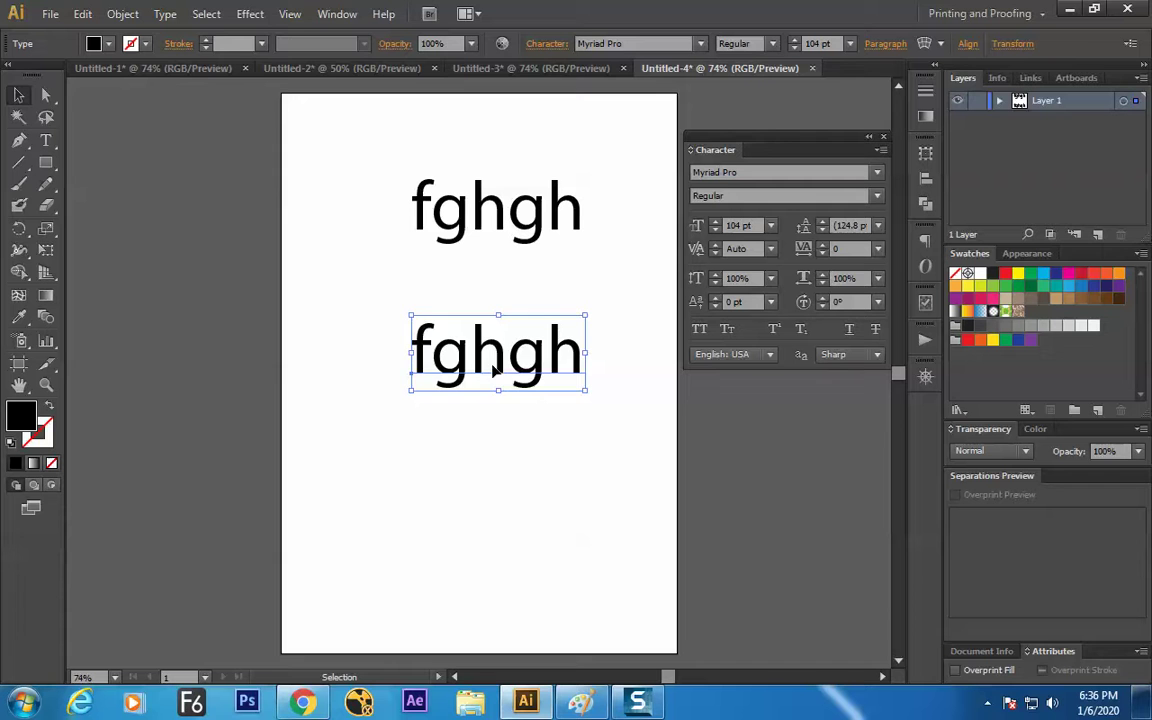
# Step: Convert the lower 'fghgh' to outlines and stretch the h stem upward
pyautogui.click(165, 14)
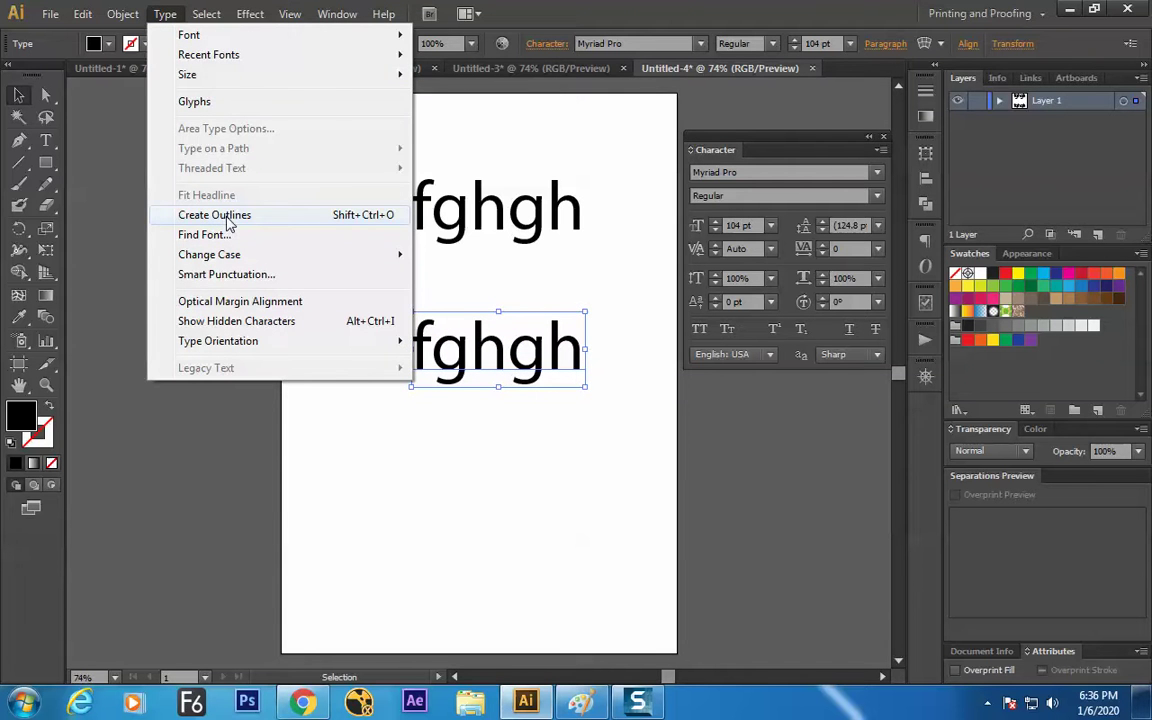
pyautogui.click(229, 216)
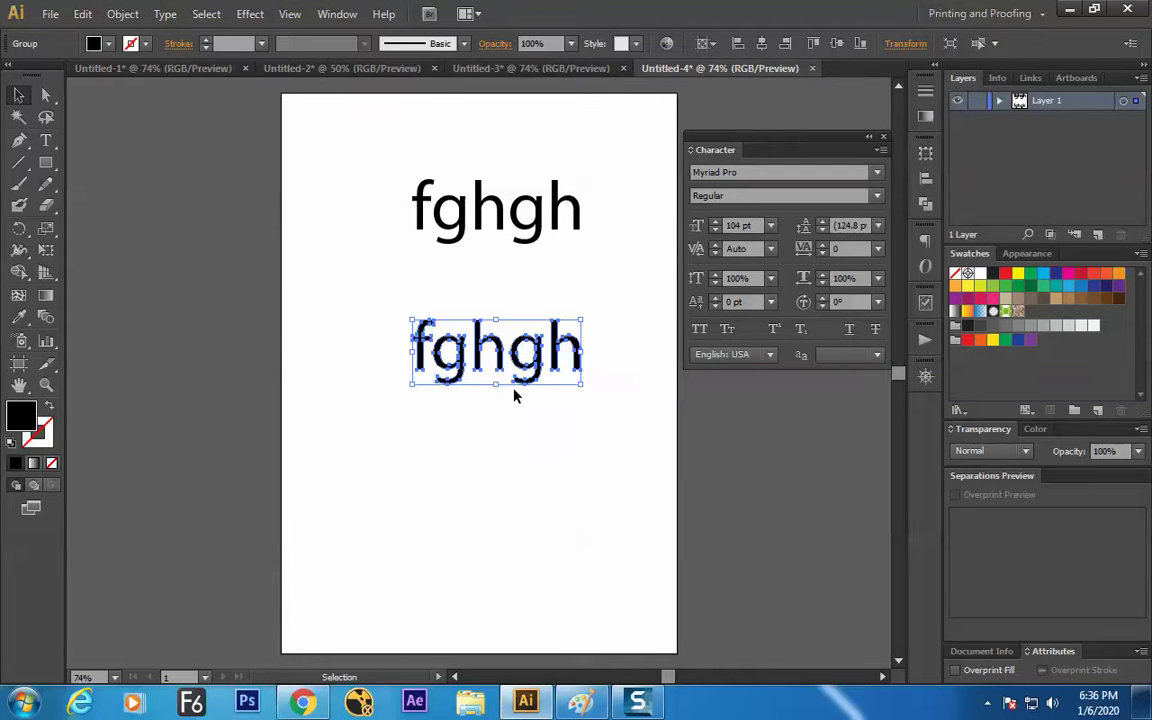
pyautogui.hotkey('ctrl', '+')
pyautogui.hotkey('ctrl', '+')
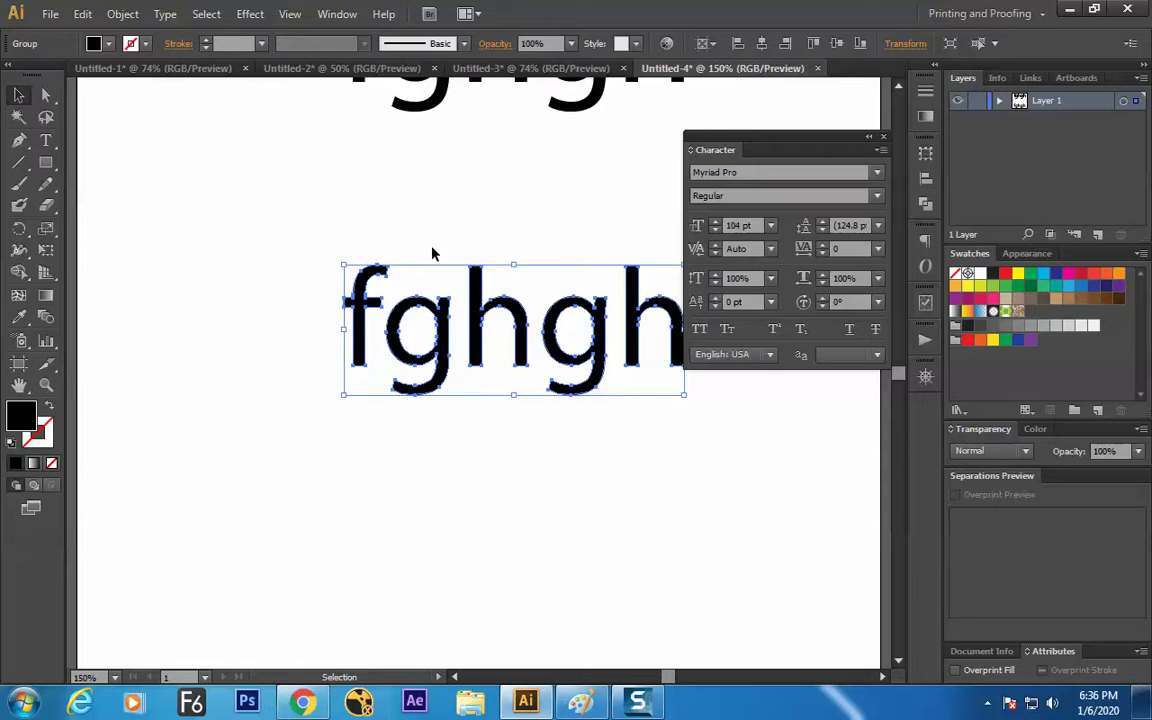
pyautogui.click(45, 94)
pyautogui.click(480, 276)
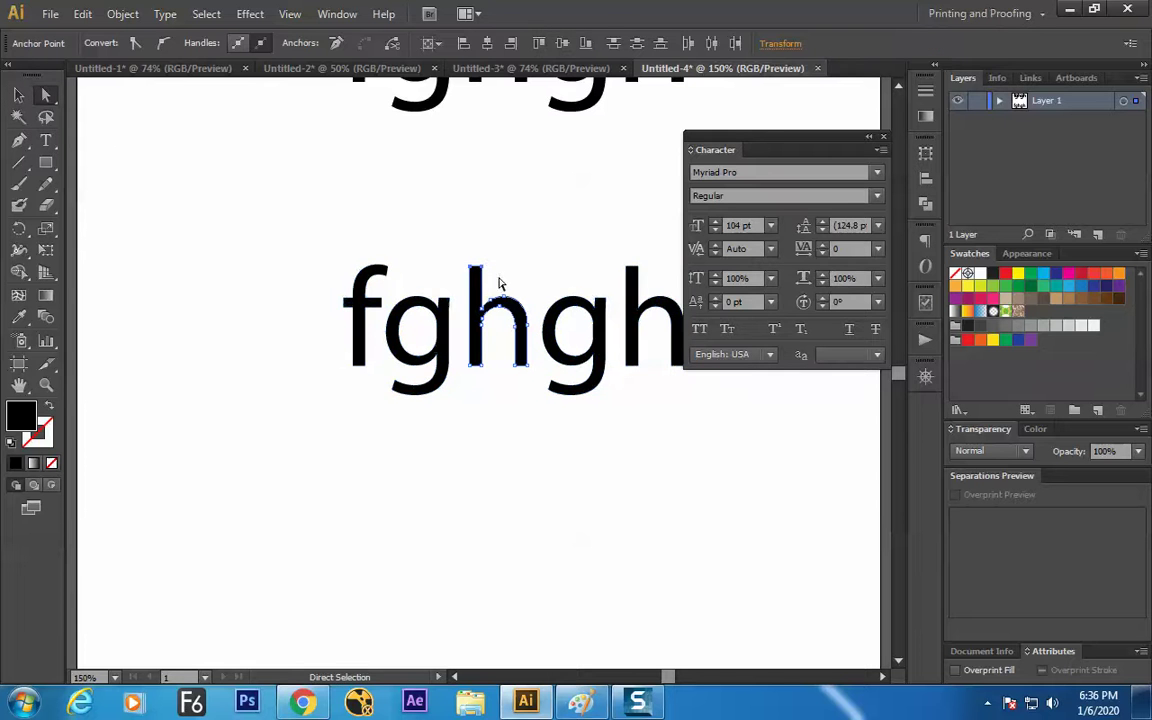
pyautogui.moveTo(482, 272); pyautogui.dragTo(476, 210)
# Step: Extend the f crossbar to the right into a long bar
pyautogui.click(432, 283)
pyautogui.moveTo(320, 253)
pyautogui.mouseDown()
pyautogui.moveTo(390, 312)
pyautogui.moveTo(370, 270)
pyautogui.moveTo(395, 318)
pyautogui.moveTo(381, 284)
pyautogui.moveTo(553, 284)
pyautogui.mouseUp()
pyautogui.click(395, 290)
pyautogui.hotkey('ctrl', 'z')
pyautogui.click(520, 400)
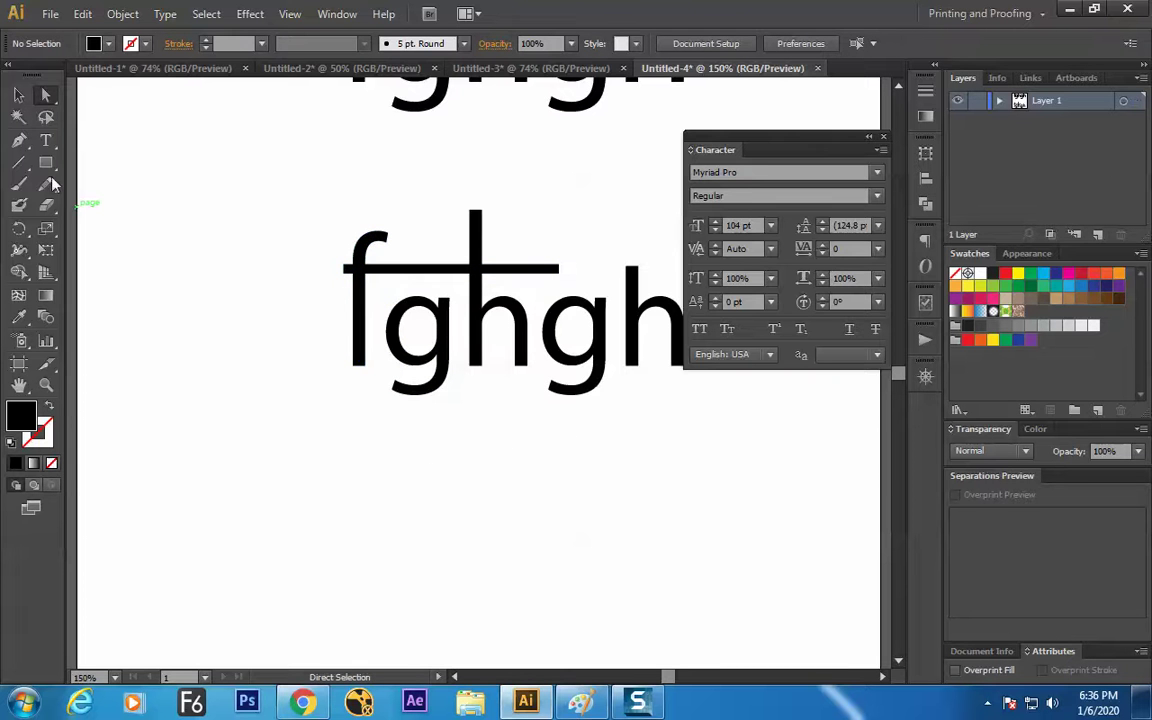
# Step: Frame both 'fghgh' lines and select the lower outlined group
pyautogui.click(18, 94)
pyautogui.click(363, 284)
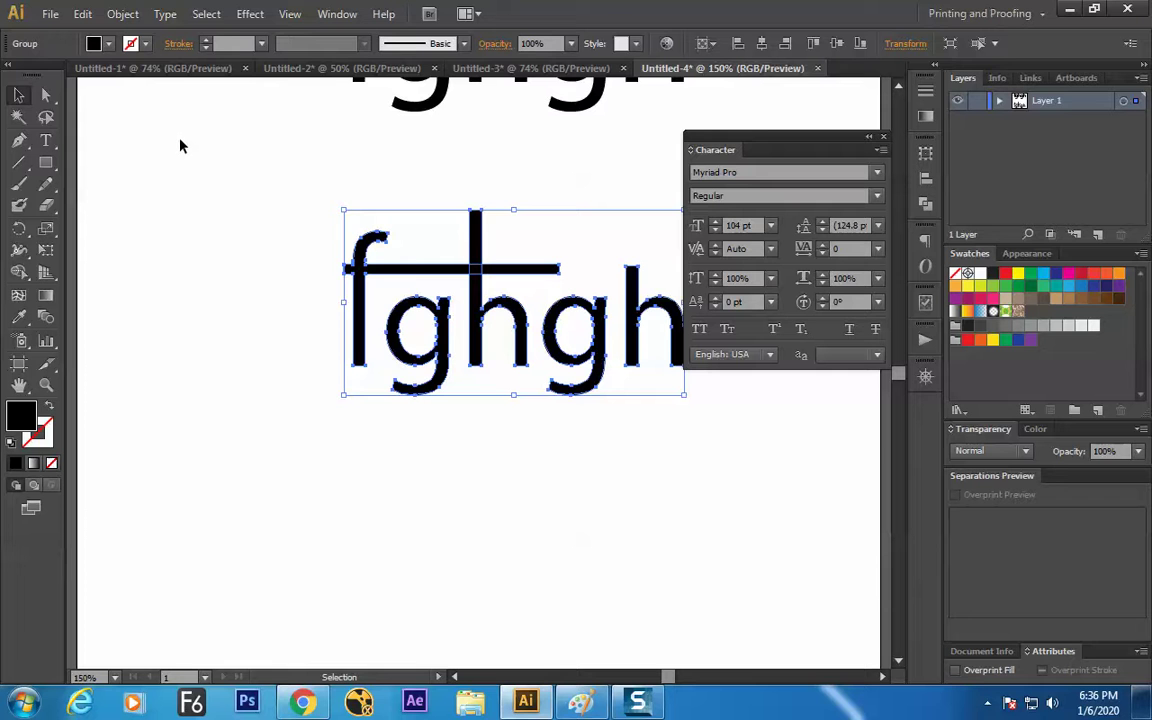
pyautogui.click(166, 14)
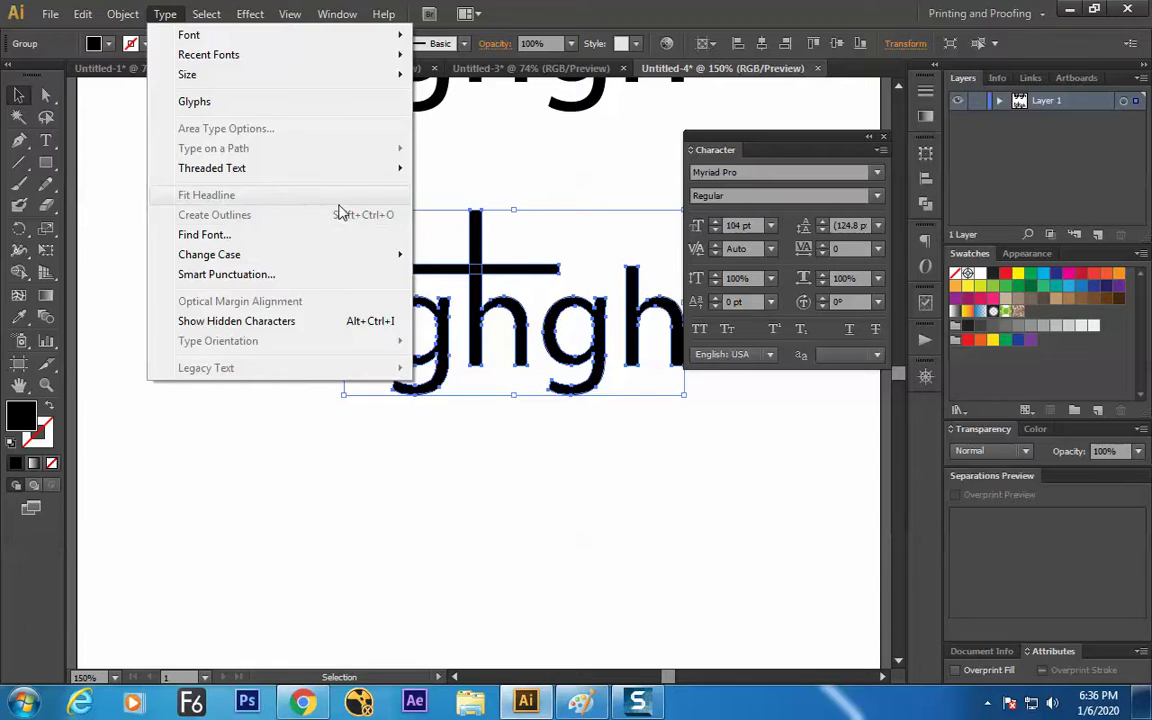
pyautogui.click(488, 175)
pyautogui.moveTo(457, 180); pyautogui.dragTo(285, 308)
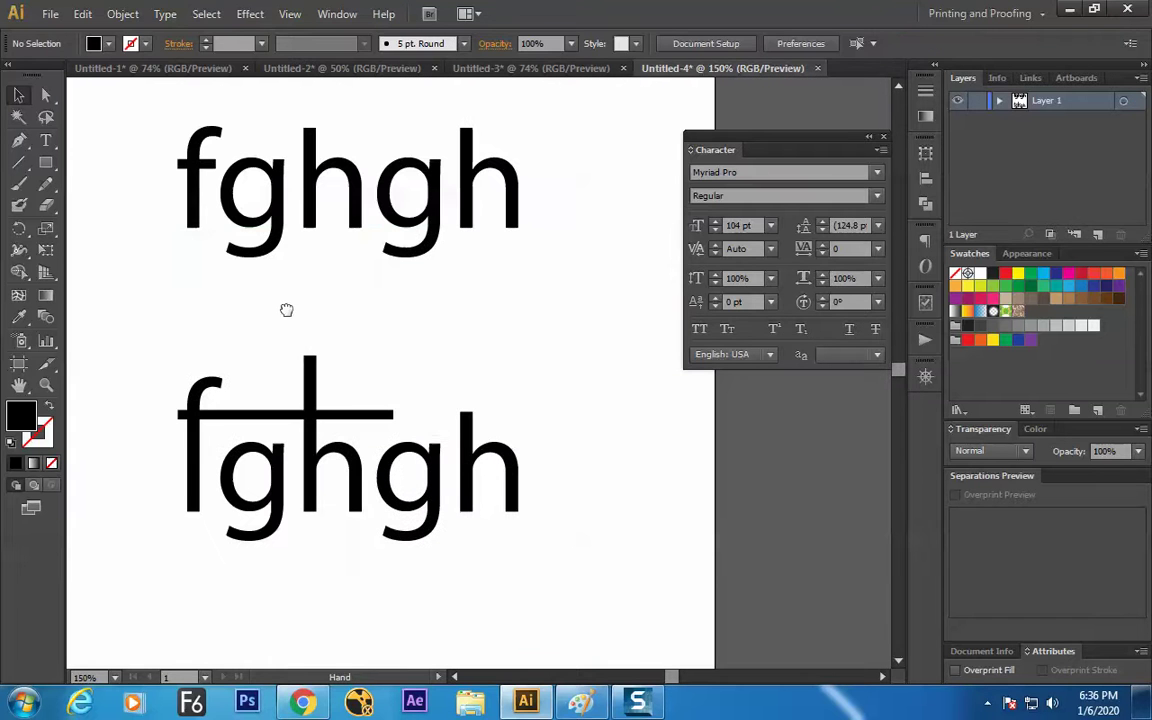
pyautogui.click(318, 212)
pyautogui.click(310, 410)
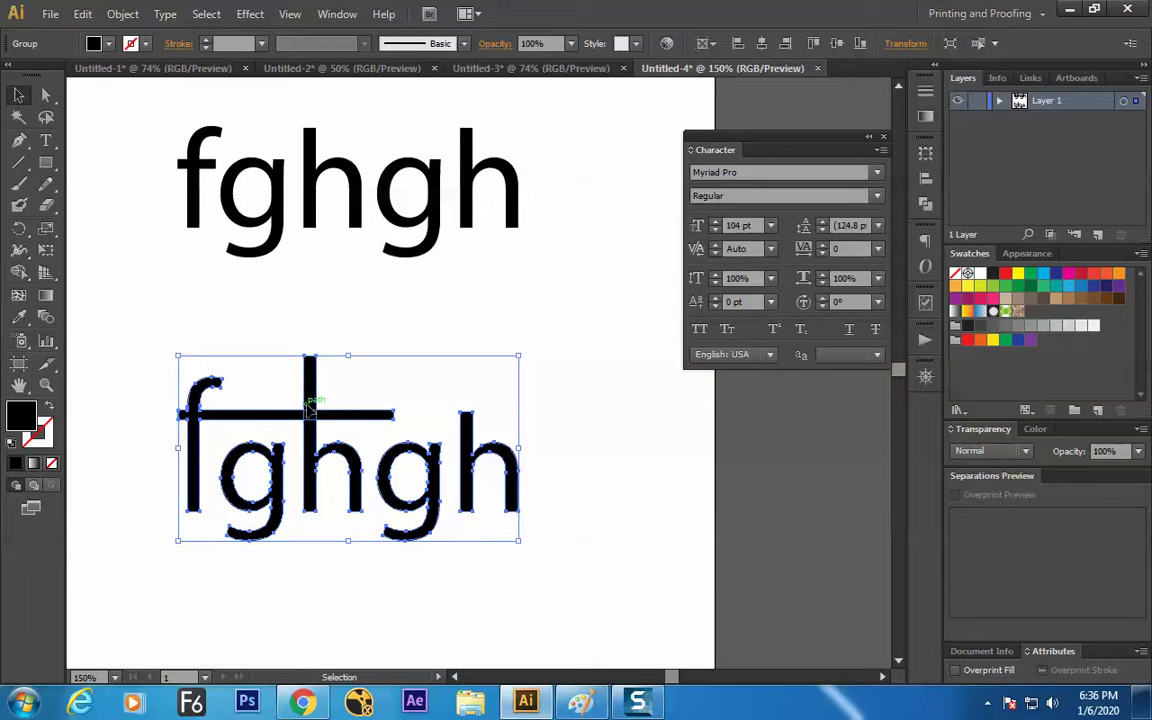
pyautogui.click(308, 225)
pyautogui.click(313, 410)
# Step: Shift the lower outlined group slightly right, then deselect and start a new document
pyautogui.moveTo(313, 410); pyautogui.dragTo(374, 416)
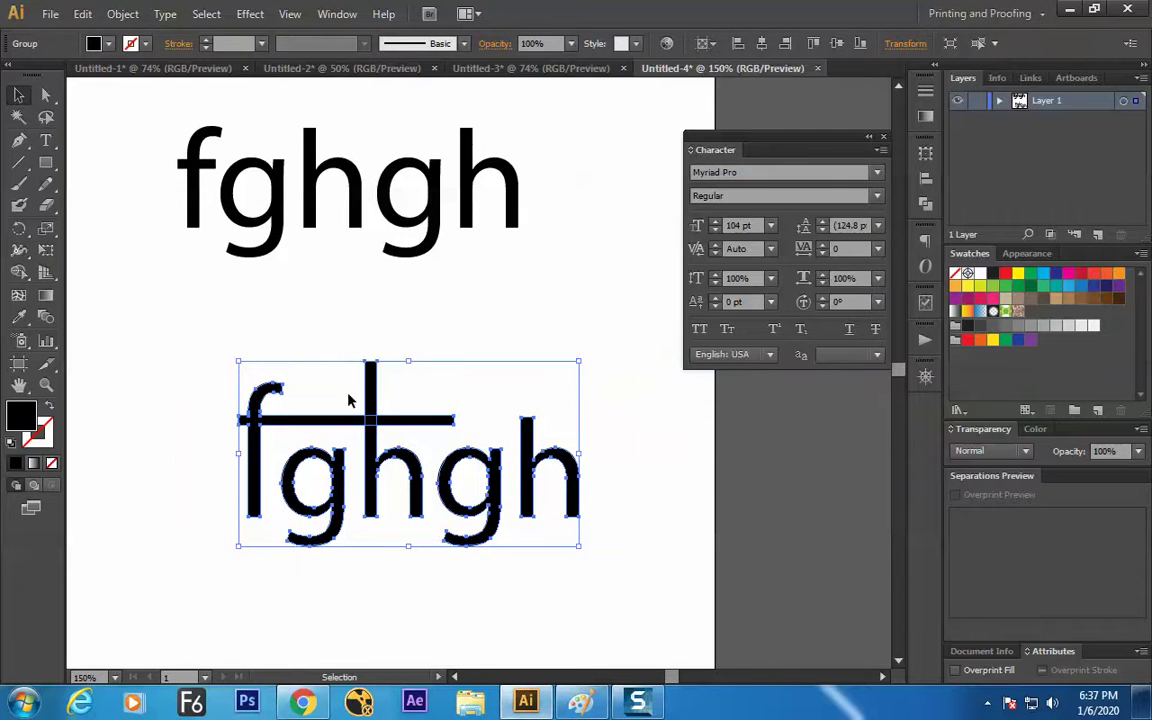
pyautogui.click(348, 220)
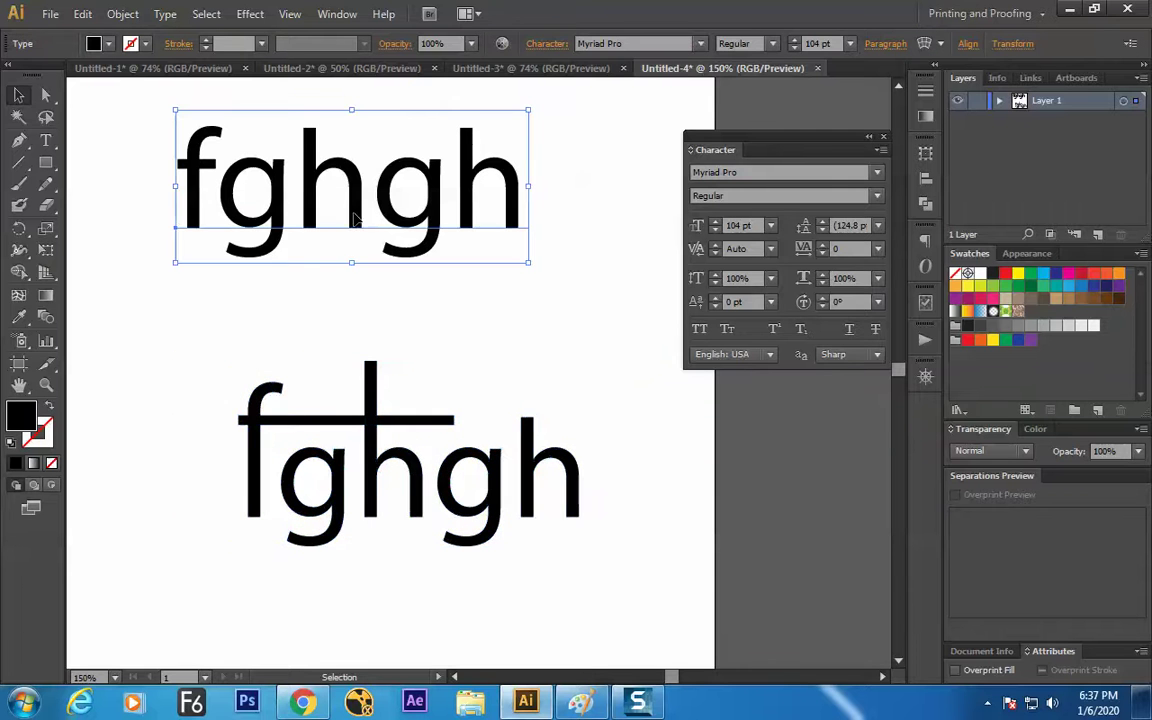
pyautogui.click(335, 400)
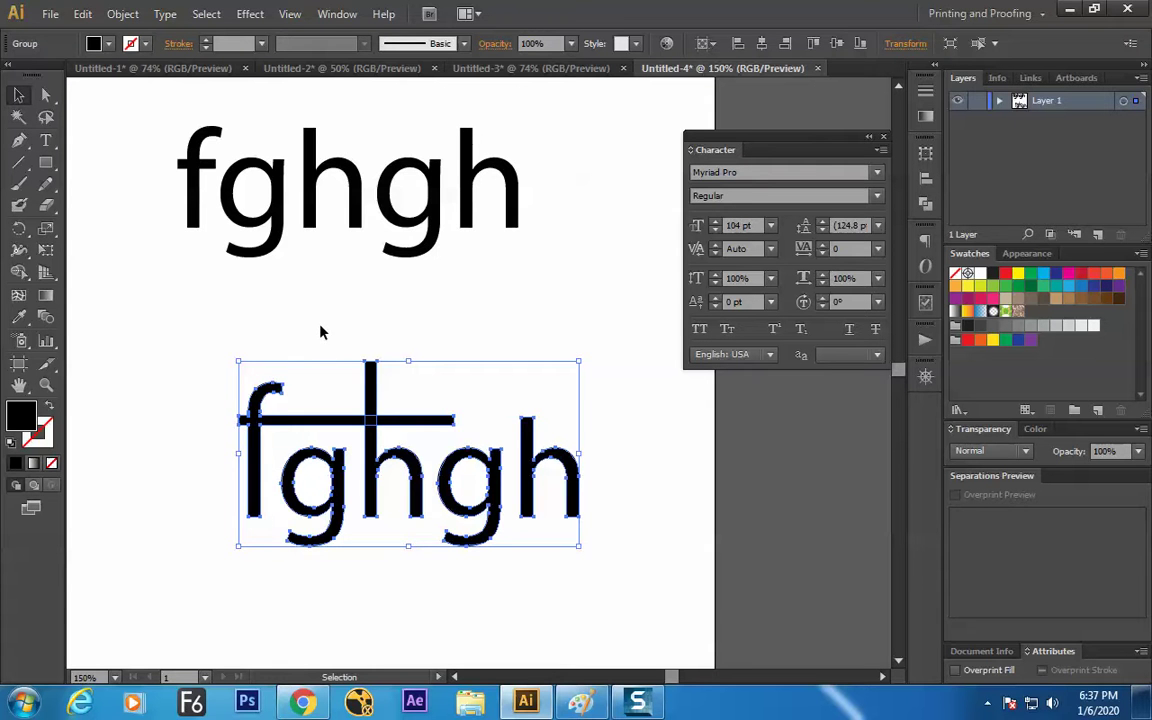
pyautogui.click(334, 316)
pyautogui.hotkey('ctrl', 'n')
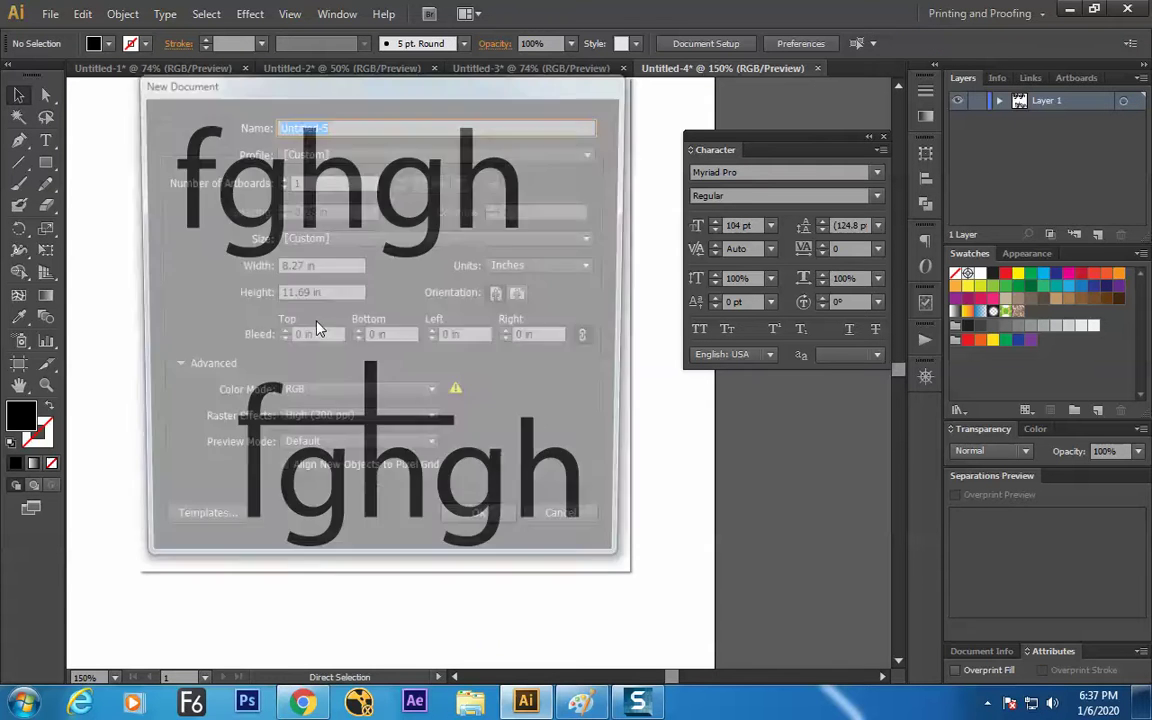
# Step: Create the new document and set the word 'animation' at 120 pt
pyautogui.press('Return')
pyautogui.press('t')
pyautogui.click(294, 283)
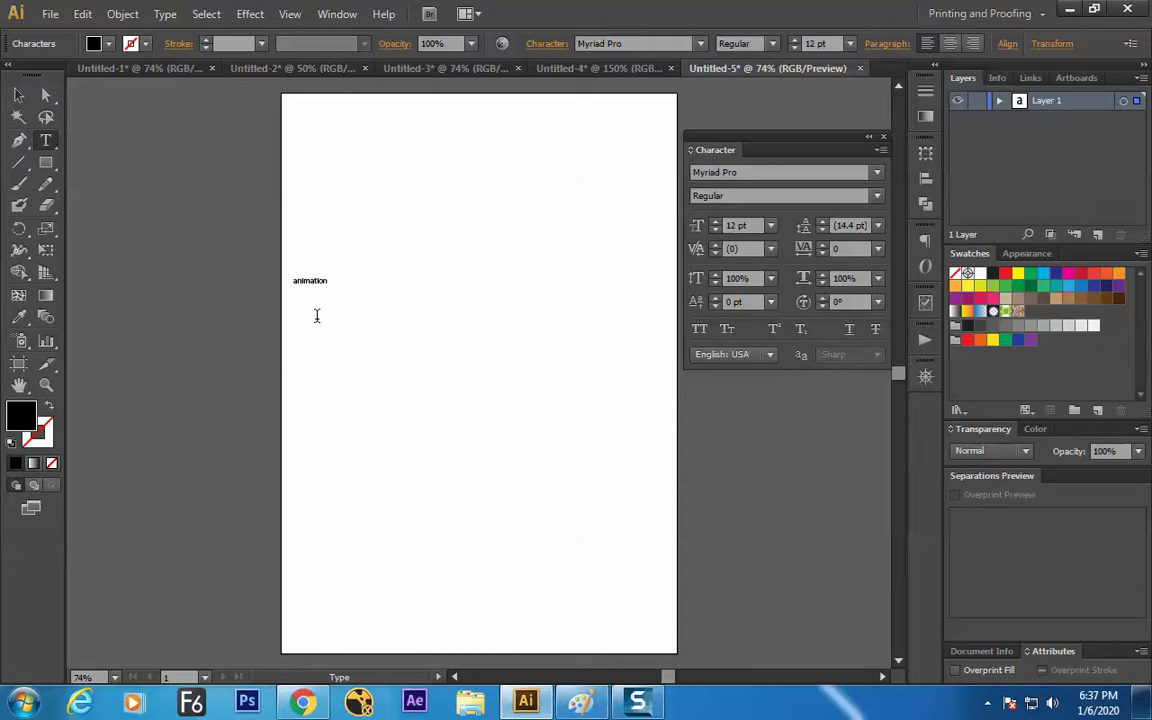
pyautogui.hotkey('ctrl', 'a')
pyautogui.hotkey('ctrl', 'shift', '.')
pyautogui.hotkey('ctrl', 'shift', '.')
pyautogui.hotkey('ctrl', 'shift', '.')
pyautogui.hotkey('ctrl', 'shift', '.')
pyautogui.hotkey('ctrl', 'shift', '.')
pyautogui.hotkey('ctrl', 'shift', '.')
pyautogui.hotkey('ctrl', 'shift', '.')
pyautogui.hotkey('ctrl', 'shift', '.')
pyautogui.hotkey('ctrl', 'shift', '.')
pyautogui.hotkey('ctrl', 'shift', '.')
pyautogui.hotkey('ctrl', 'shift', '.')
pyautogui.hotkey('ctrl', 'shift', '.')
pyautogui.hotkey('ctrl', 'shift', '.')
pyautogui.hotkey('ctrl', 'shift', '.')
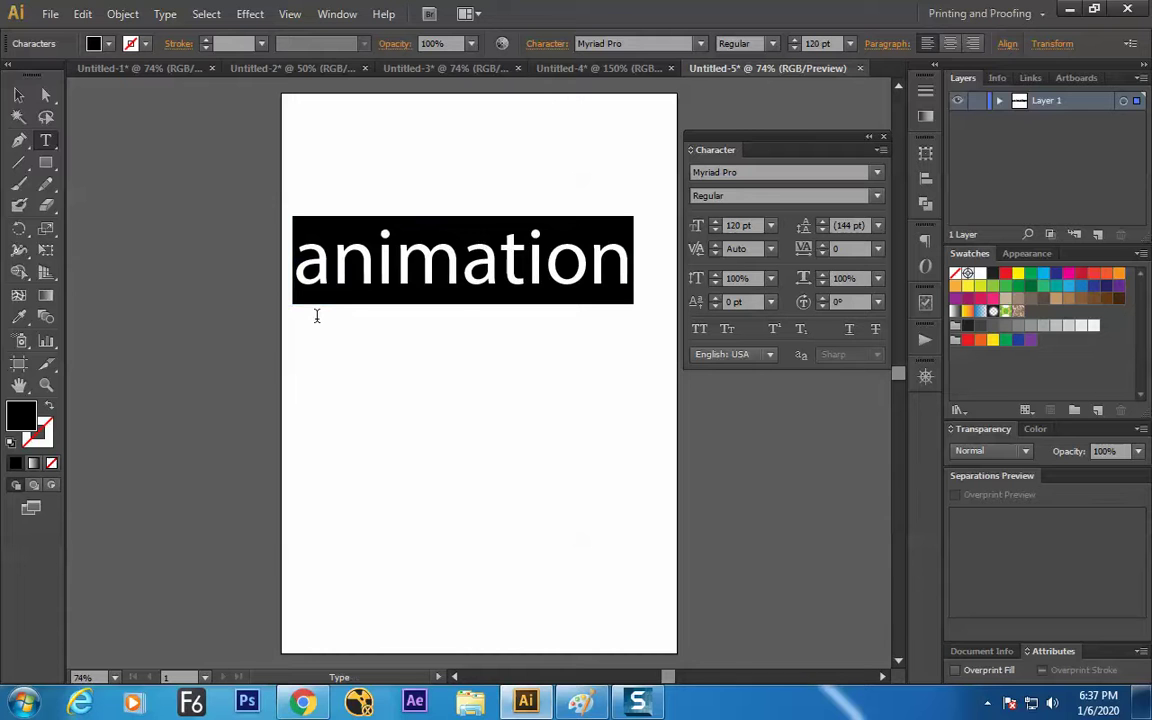
pyautogui.click(18, 95)
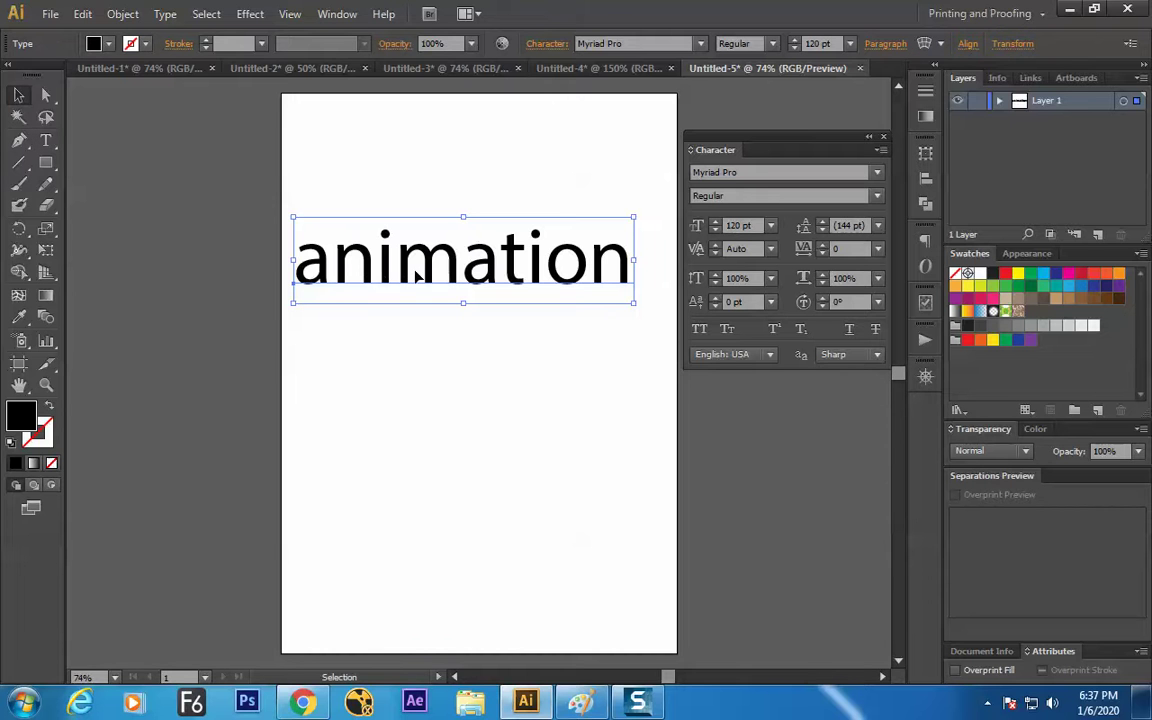
# Step: Duplicate 'animation' below the original and convert the copy to outlines at 100% zoom
pyautogui.moveTo(430, 250); pyautogui.dragTo(478, 397)
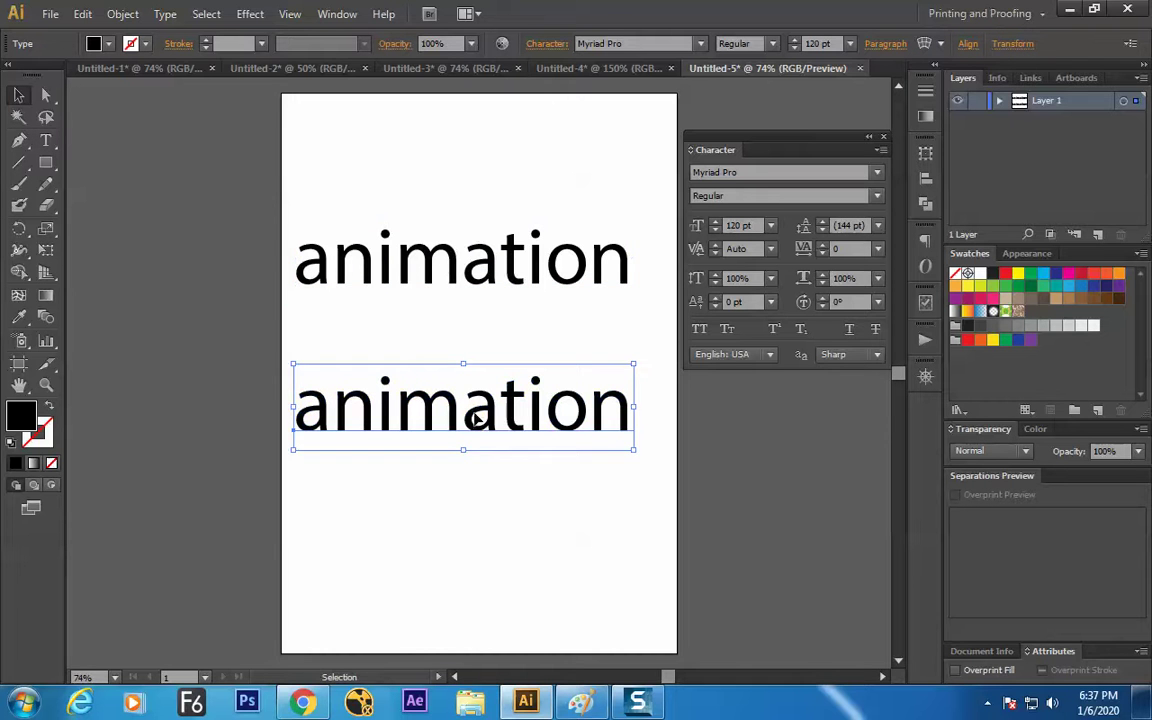
pyautogui.hotkey('ctrl', 'shift', 'o')
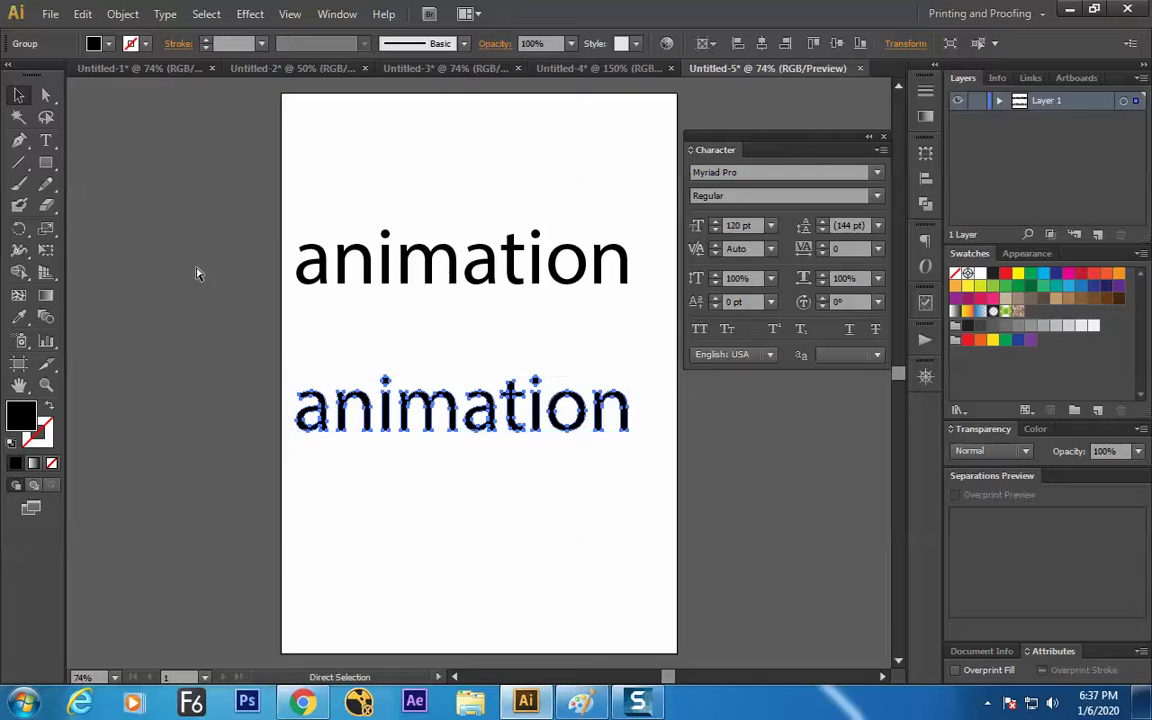
pyautogui.hotkey('ctrl', '1')
pyautogui.moveTo(305, 375); pyautogui.dragTo(316, 326)
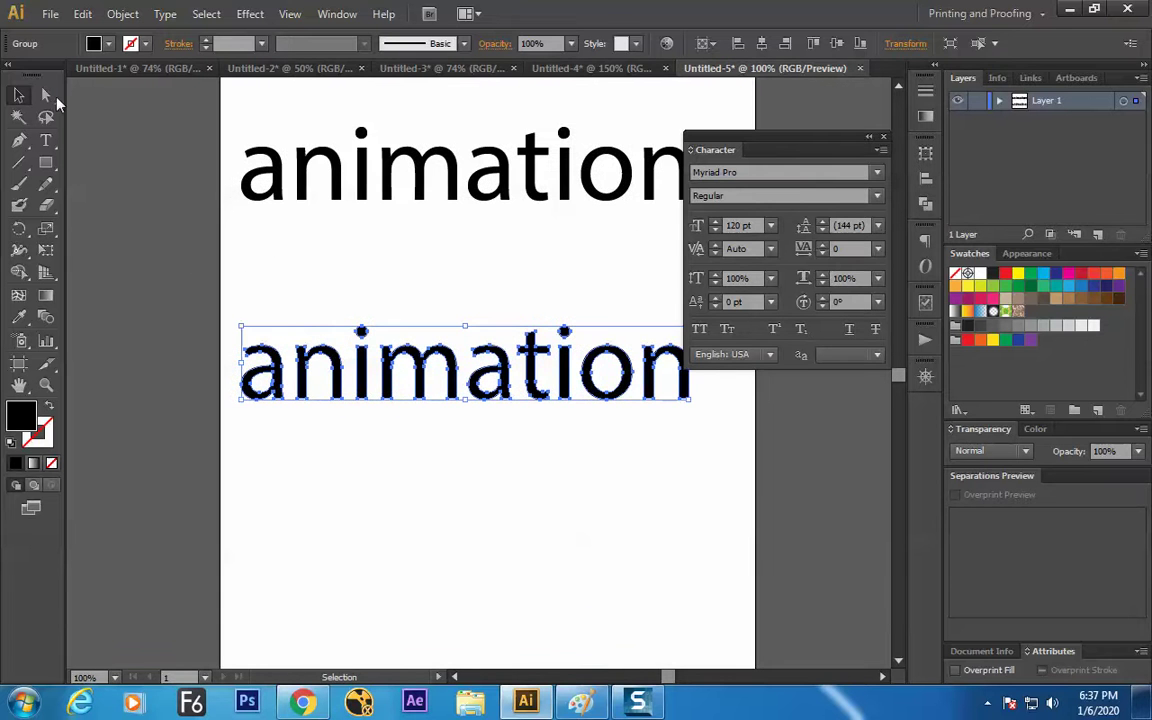
# Step: Ungroup the outlined 'animation' letters and select the first a
pyautogui.click(255, 270)
pyautogui.click(327, 395)
pyautogui.rightClick(442, 360)
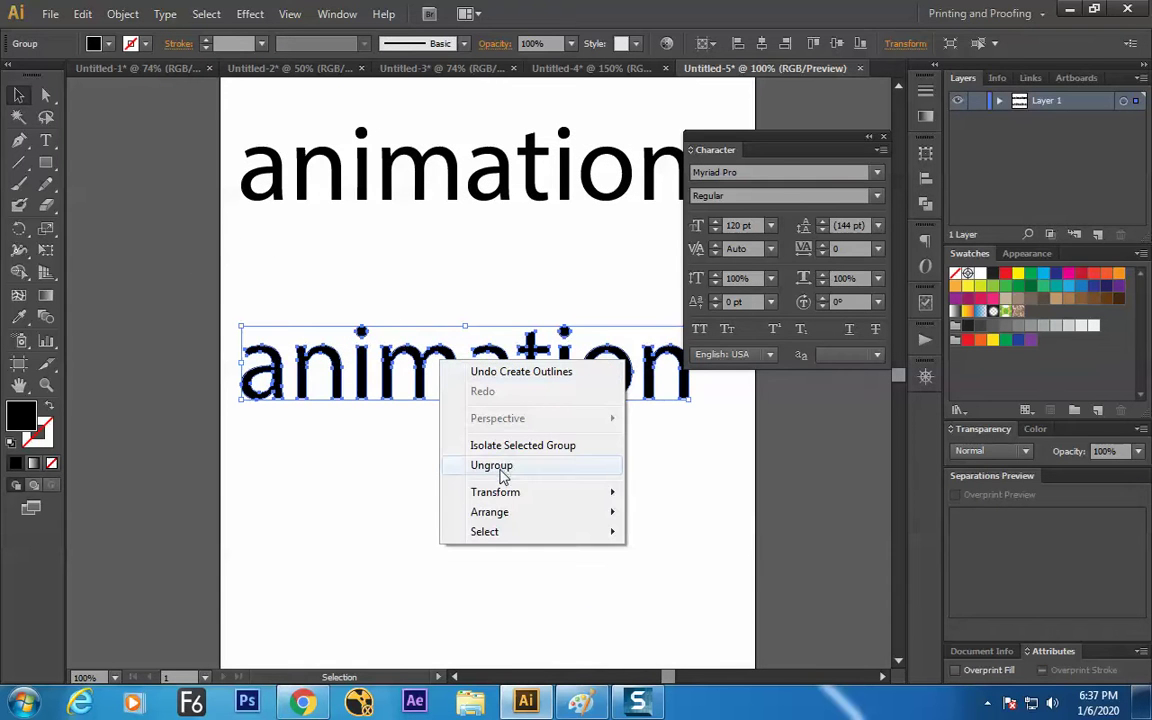
pyautogui.click(503, 466)
pyautogui.click(240, 300)
pyautogui.click(260, 375)
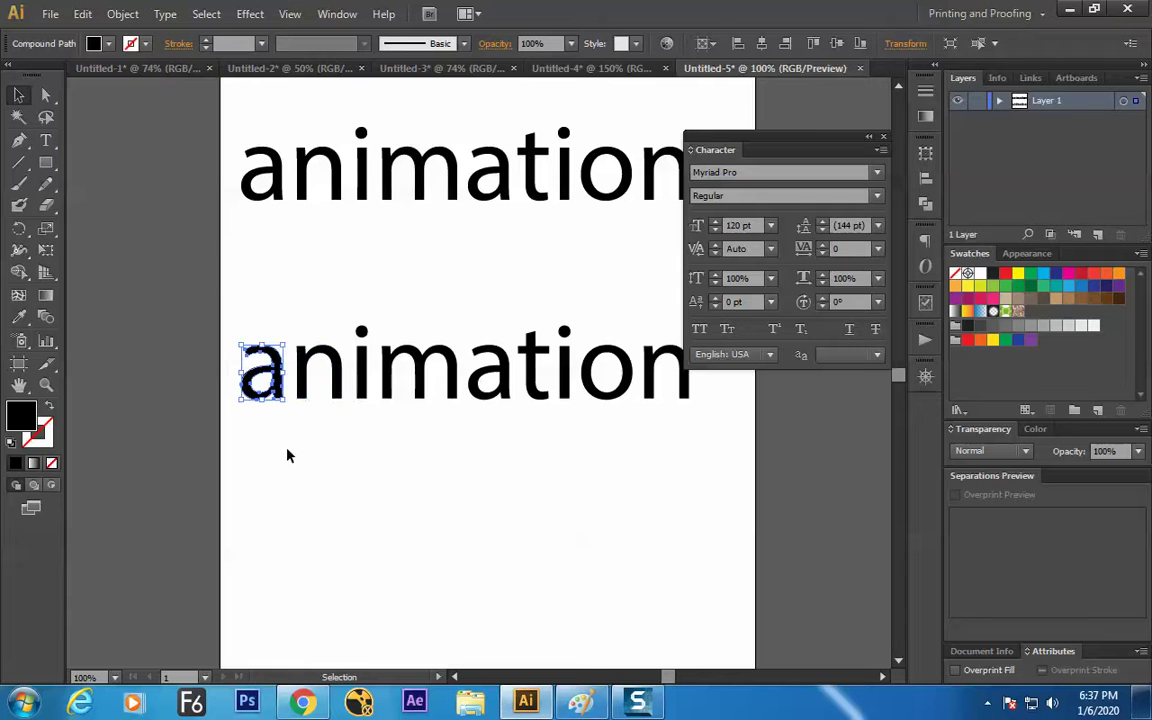
pyautogui.click(488, 378)
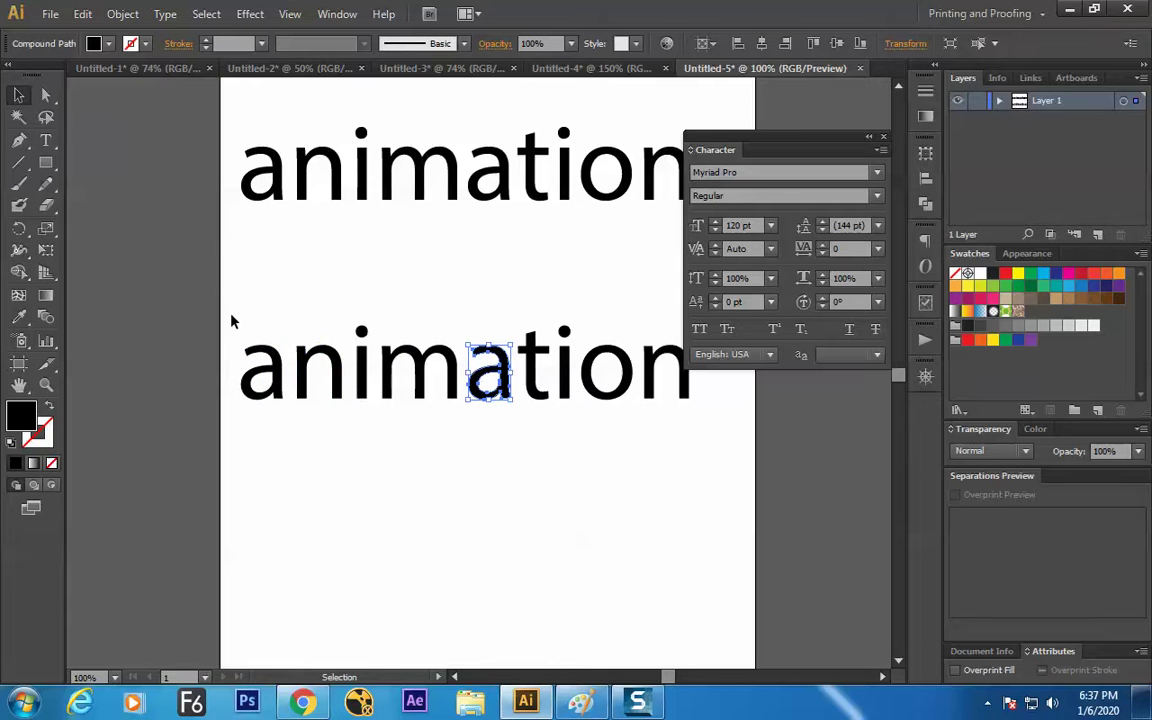
pyautogui.click(257, 374)
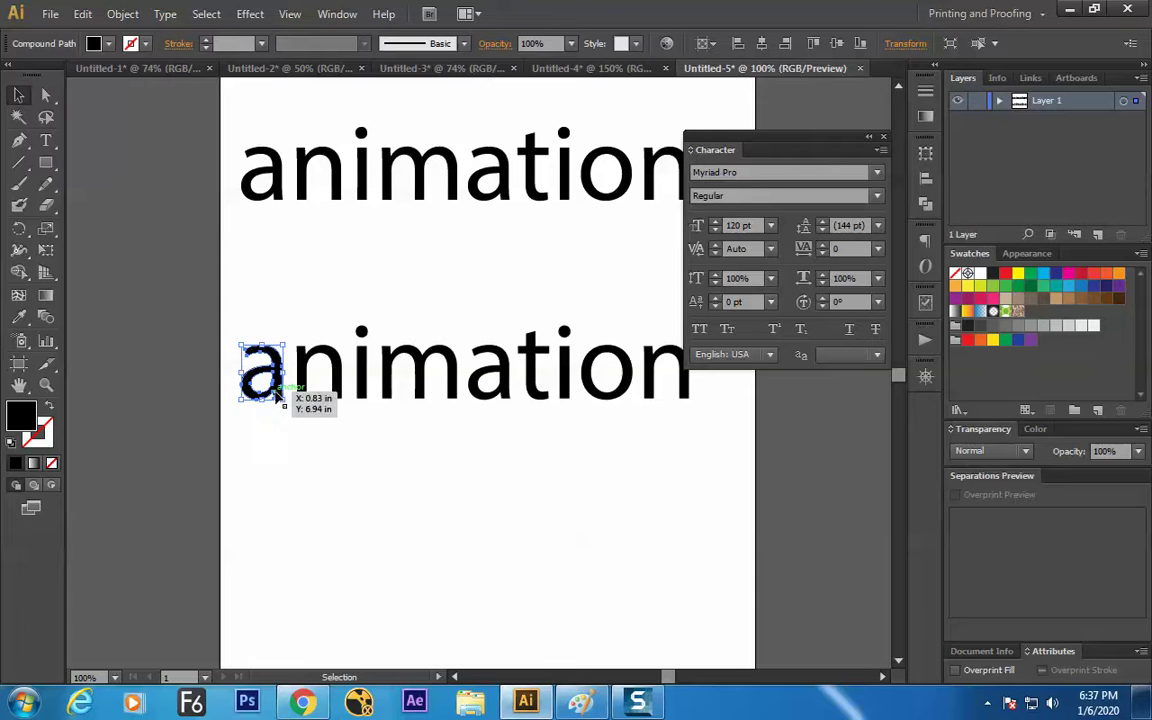
# Step: Release compound paths on both a's and the o, then select their three inner counters
pyautogui.rightClick(280, 394)
pyautogui.click(304, 496)
pyautogui.click(260, 412)
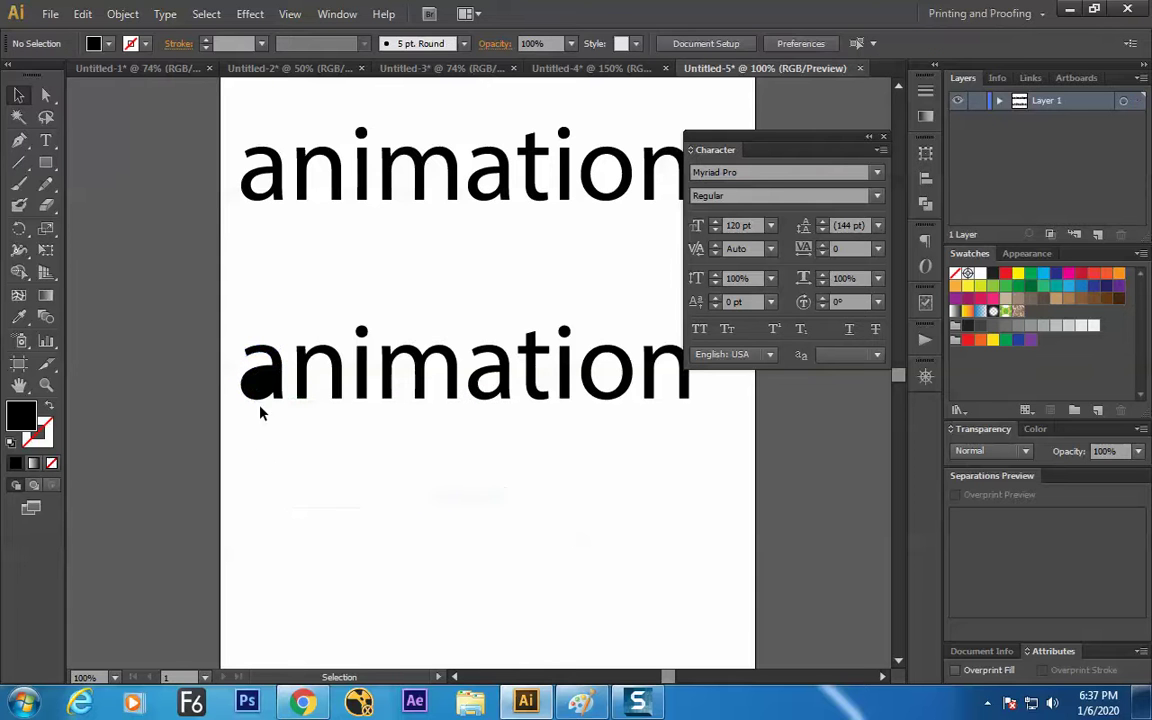
pyautogui.click(488, 380)
pyautogui.rightClick(494, 392)
pyautogui.click(551, 499)
pyautogui.click(606, 385)
pyautogui.rightClick(610, 387)
pyautogui.click(663, 490)
pyautogui.click(259, 381)
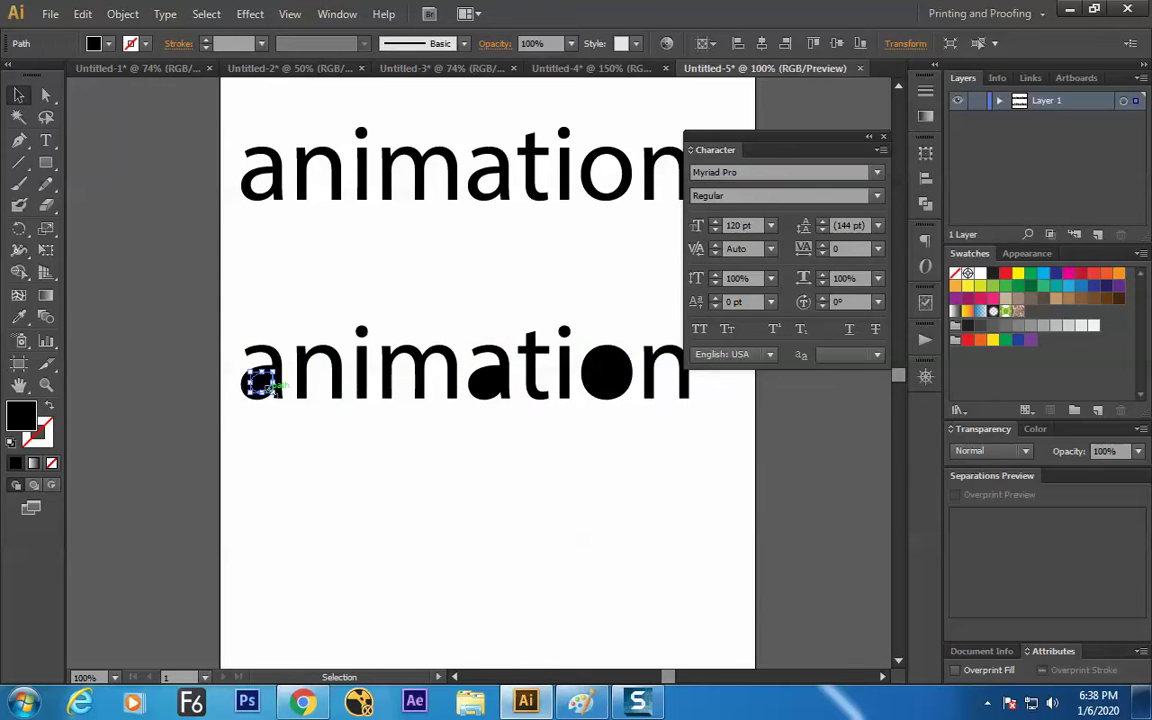
pyautogui.keyDown('shift'); pyautogui.click(487, 381); pyautogui.keyUp('shift')
pyautogui.keyDown('shift'); pyautogui.click(604, 375); pyautogui.keyUp('shift')
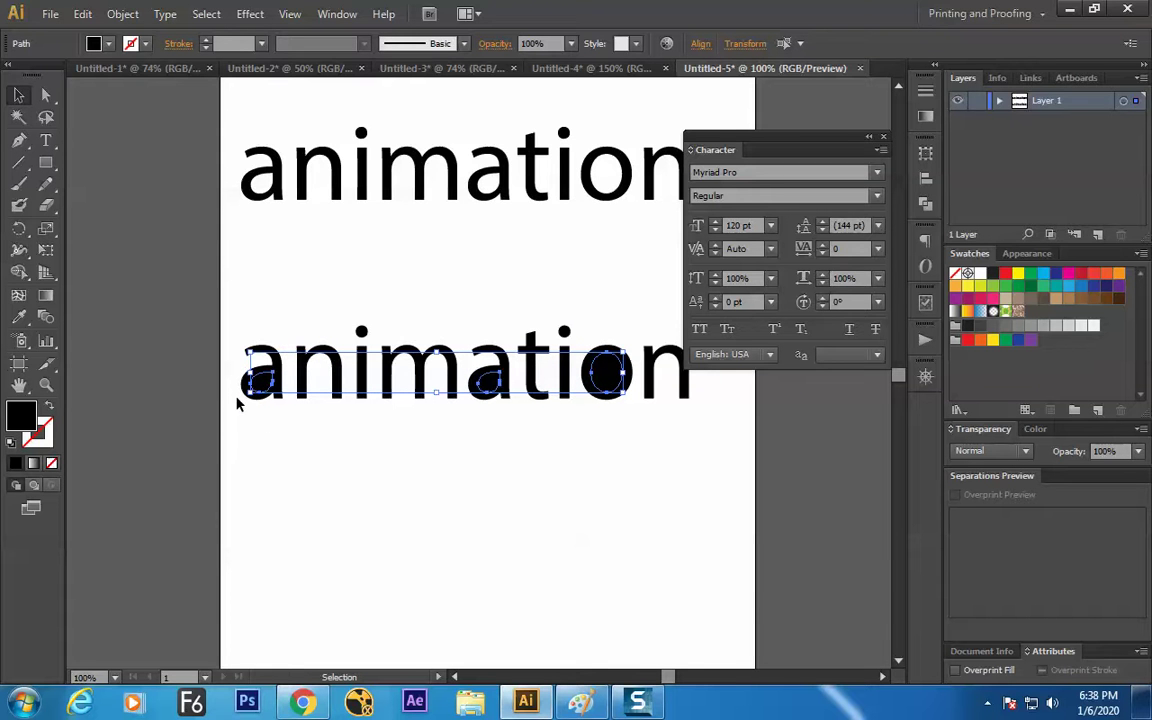
# Step: Fill the selected counters yellow and zoom in to review the word
pyautogui.click(1017, 273)
pyautogui.click(668, 495)
pyautogui.press('Tab')
pyautogui.press('z')
pyautogui.moveTo(159, 275); pyautogui.dragTo(755, 415)
pyautogui.moveTo(326, 406); pyautogui.dragTo(404, 486)
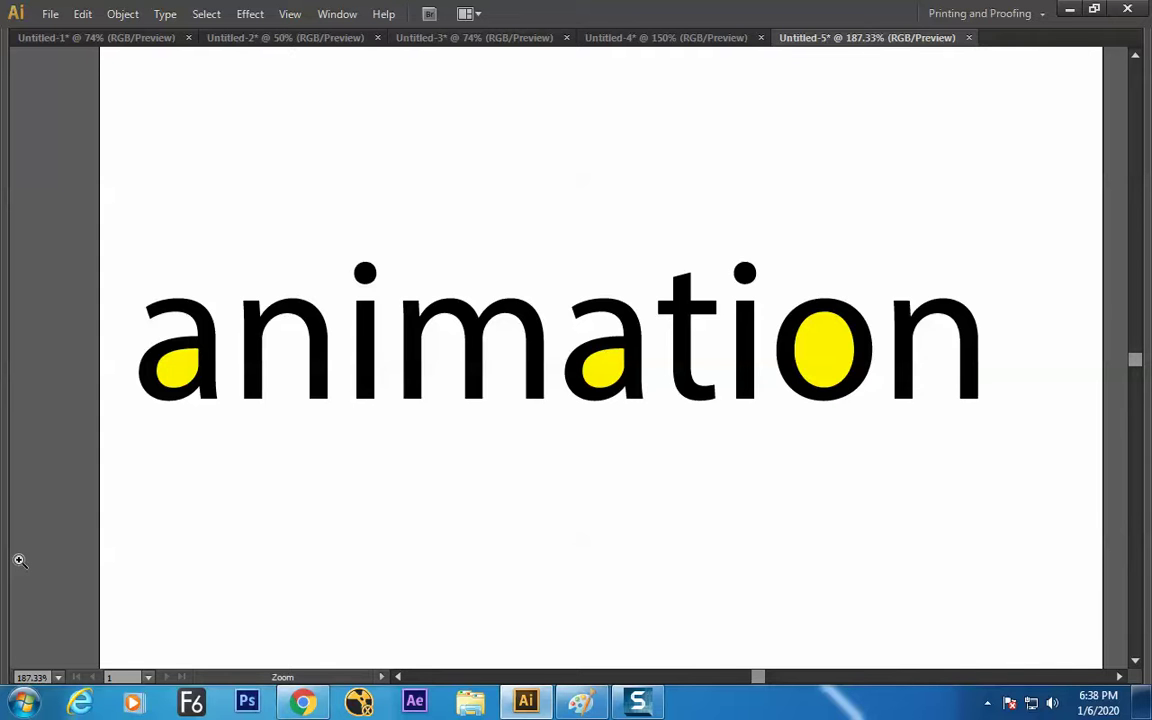
# Step: Zoom back out, restore the panels, and select the first letter a
pyautogui.hotkey('ctrl', '-')
pyautogui.hotkey('ctrl', '-')
pyautogui.moveTo(548, 337); pyautogui.dragTo(463, 303)
pyautogui.press('Tab')
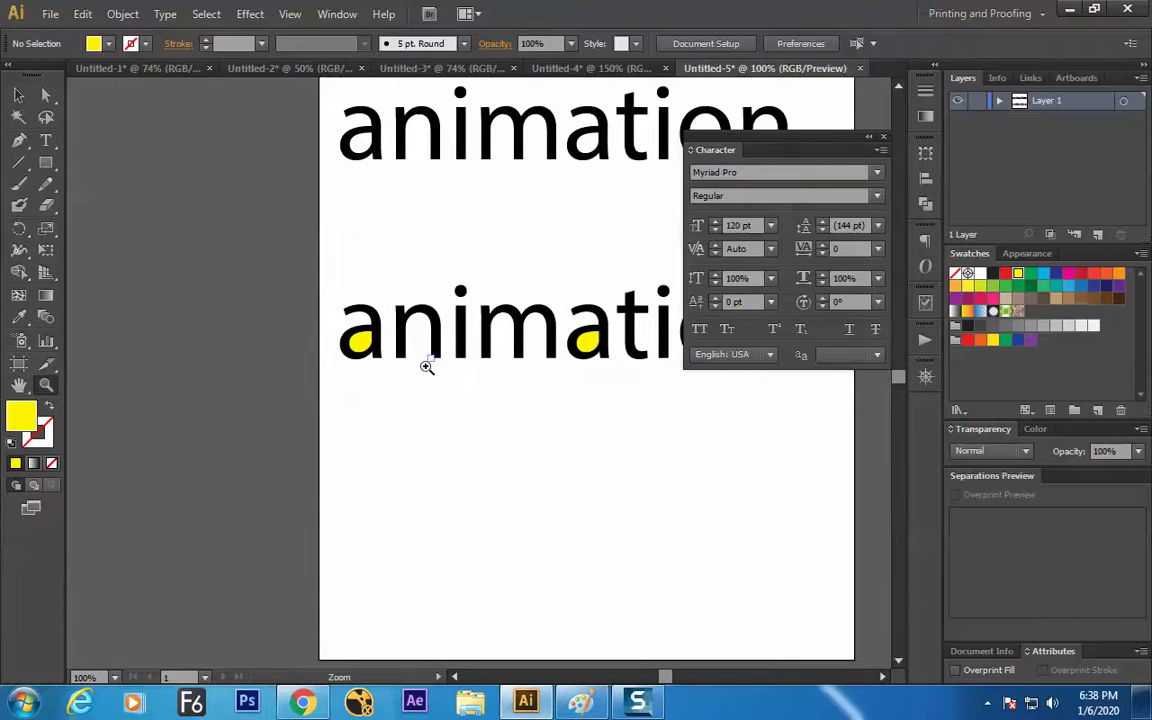
pyautogui.moveTo(427, 367); pyautogui.dragTo(365, 302)
pyautogui.press('v')
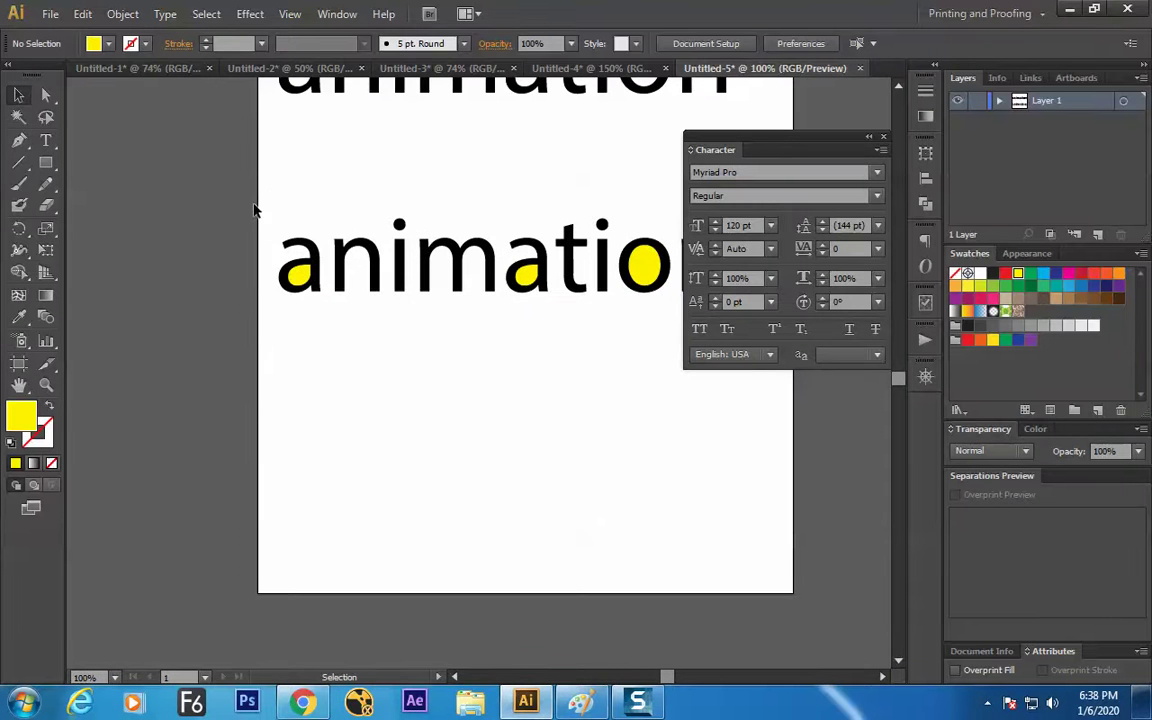
pyautogui.moveTo(254, 210); pyautogui.dragTo(316, 334)
# Step: Duplicate the yellow-holed a below the word and combine it into one black compound path
pyautogui.moveTo(309, 290); pyautogui.dragTo(329, 437)
pyautogui.click(389, 437)
pyautogui.moveTo(257, 342); pyautogui.dragTo(352, 488)
pyautogui.moveTo(300, 420); pyautogui.dragTo(303, 425)
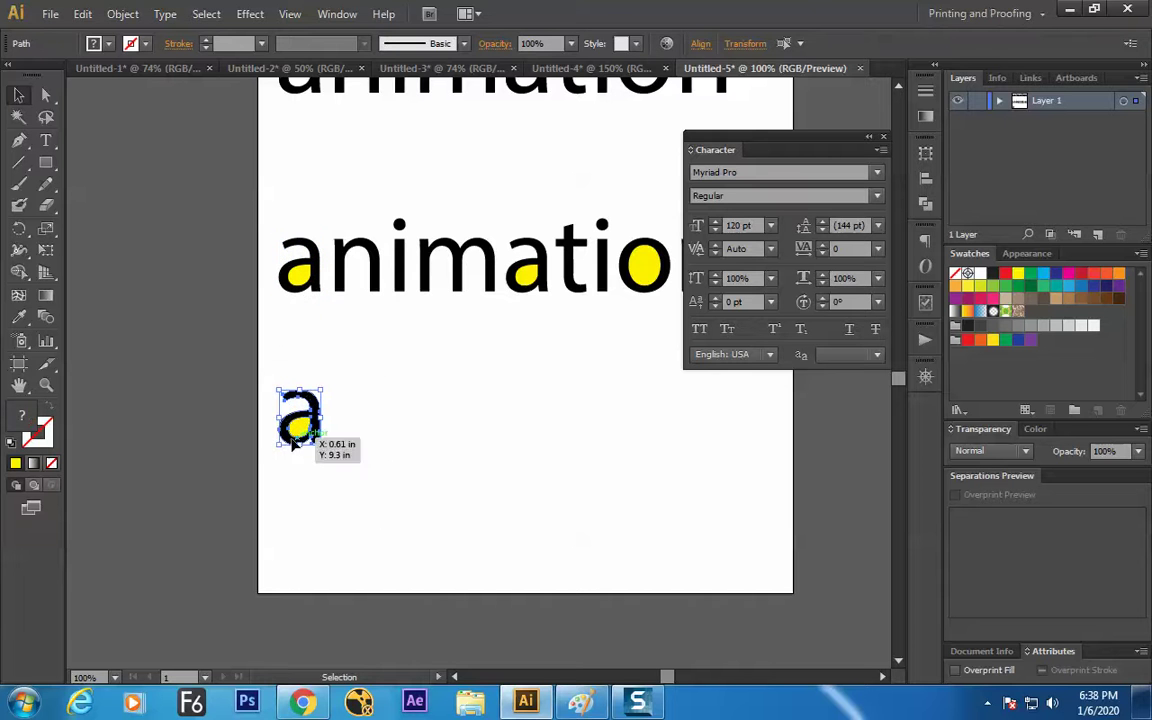
pyautogui.click(123, 14)
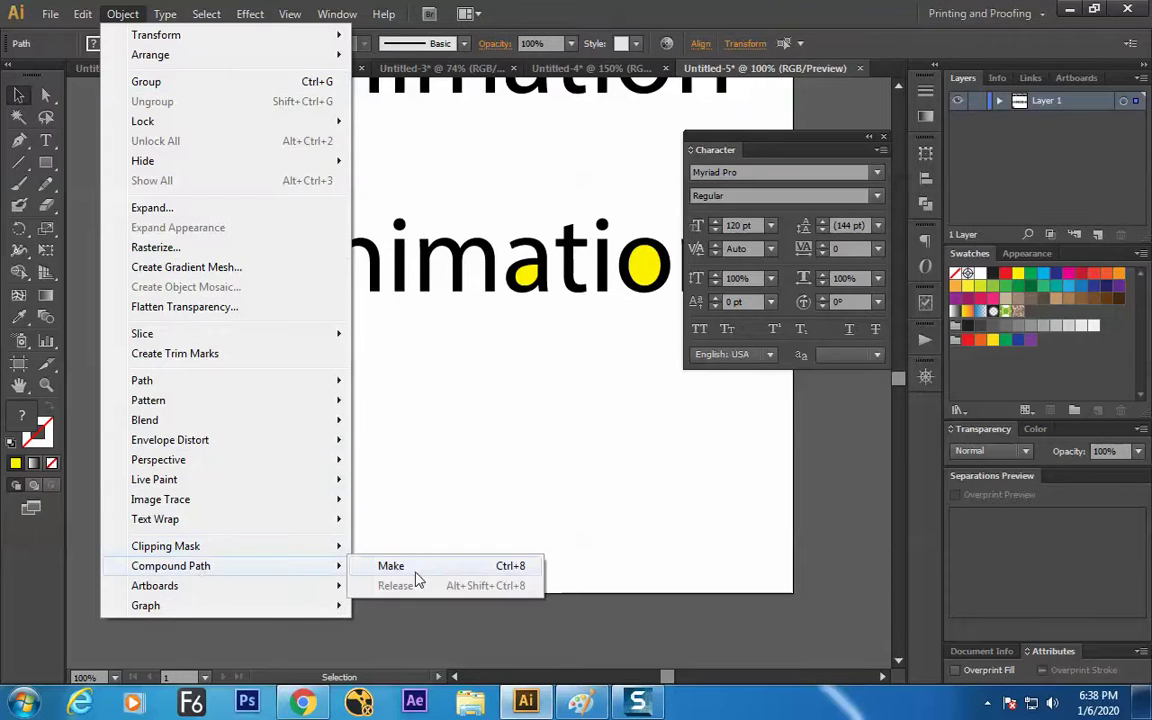
pyautogui.click(385, 566)
pyautogui.moveTo(324, 466); pyautogui.dragTo(329, 470)
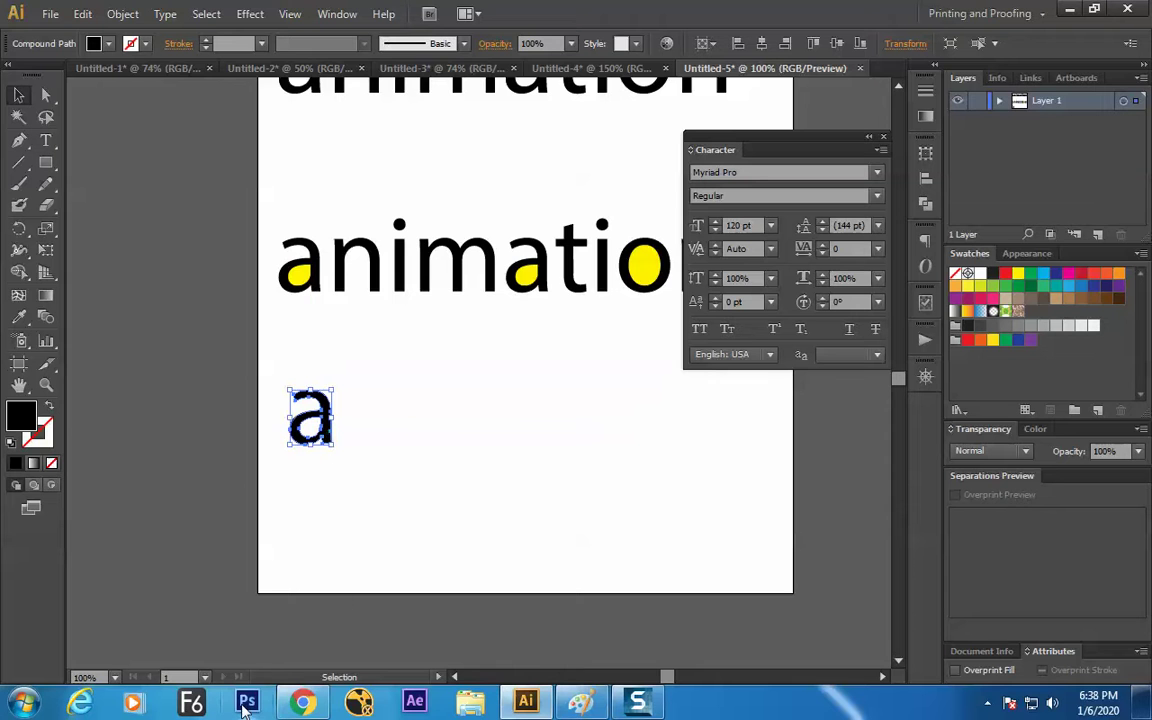
pyautogui.hotkey('ctrl', '+')
pyautogui.hotkey('ctrl', '+')
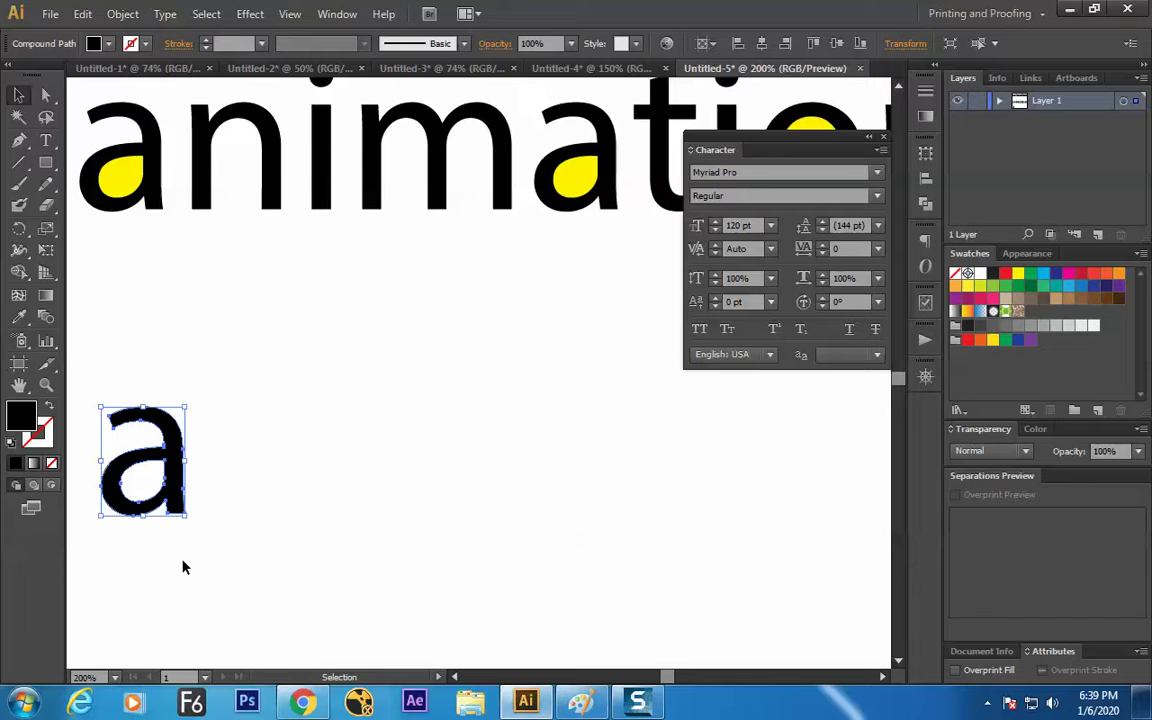
# Step: Copy the yellow-holed 'a' from 'animation' lower on the page and make it a compound path
pyautogui.click(236, 354)
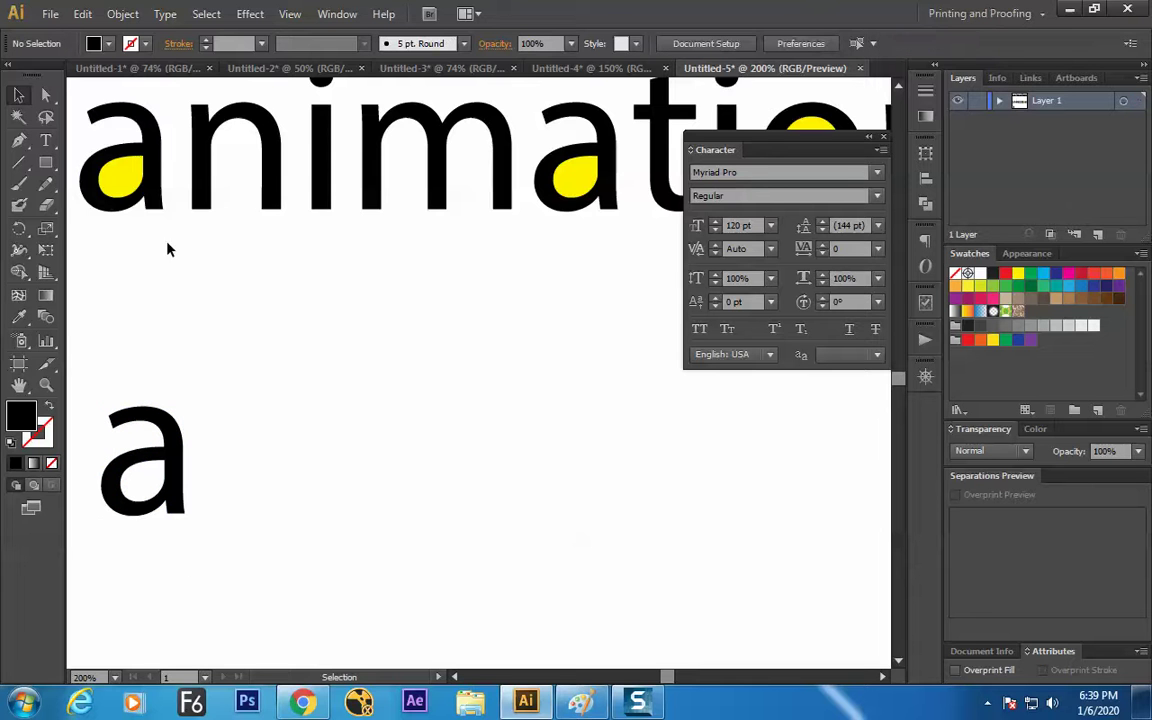
pyautogui.click(128, 180)
pyautogui.moveTo(128, 180); pyautogui.dragTo(465, 470)
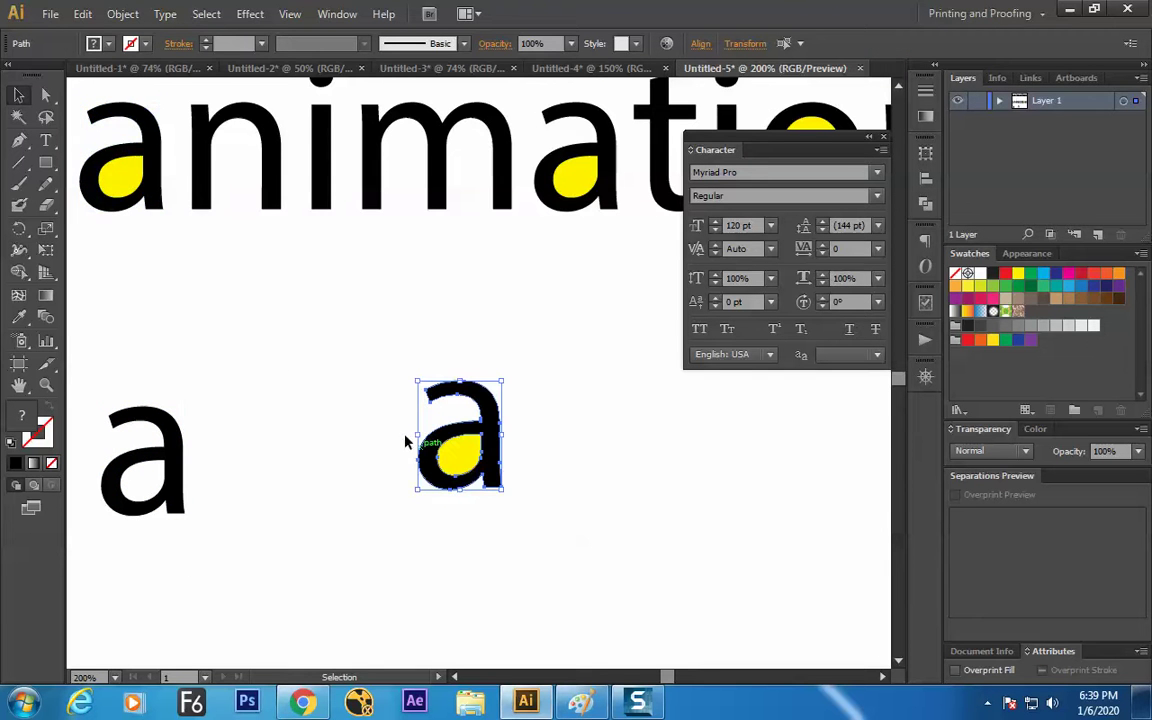
pyautogui.click(126, 16)
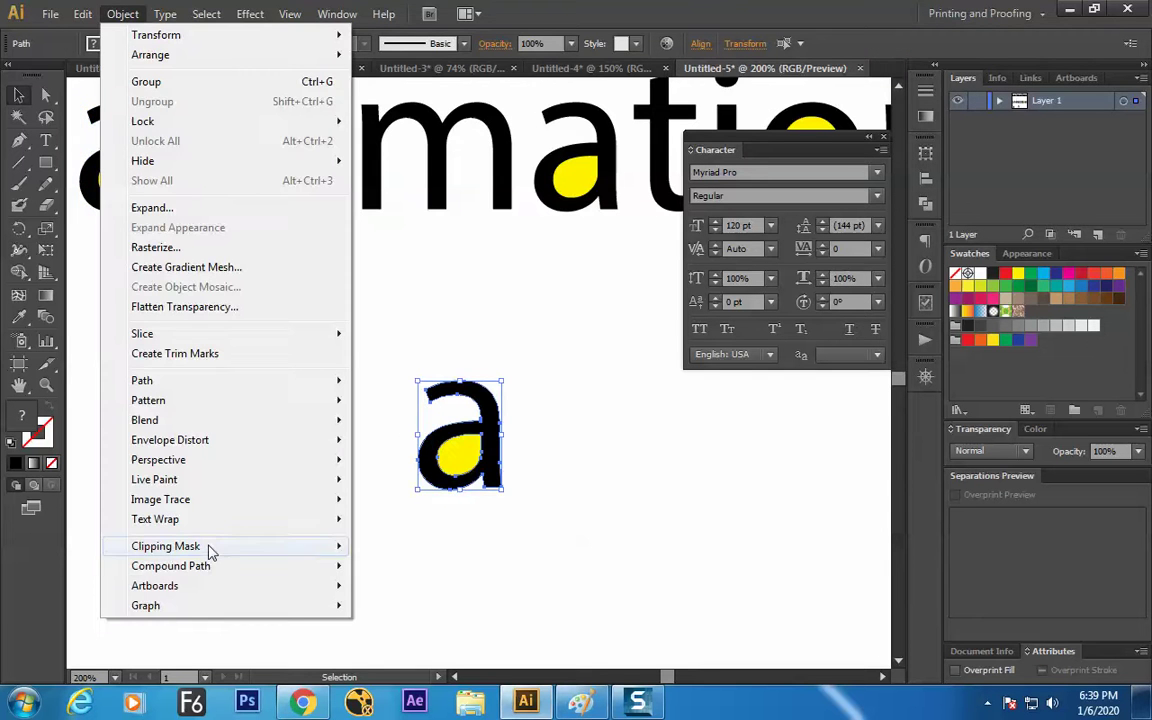
pyautogui.moveTo(171, 566)
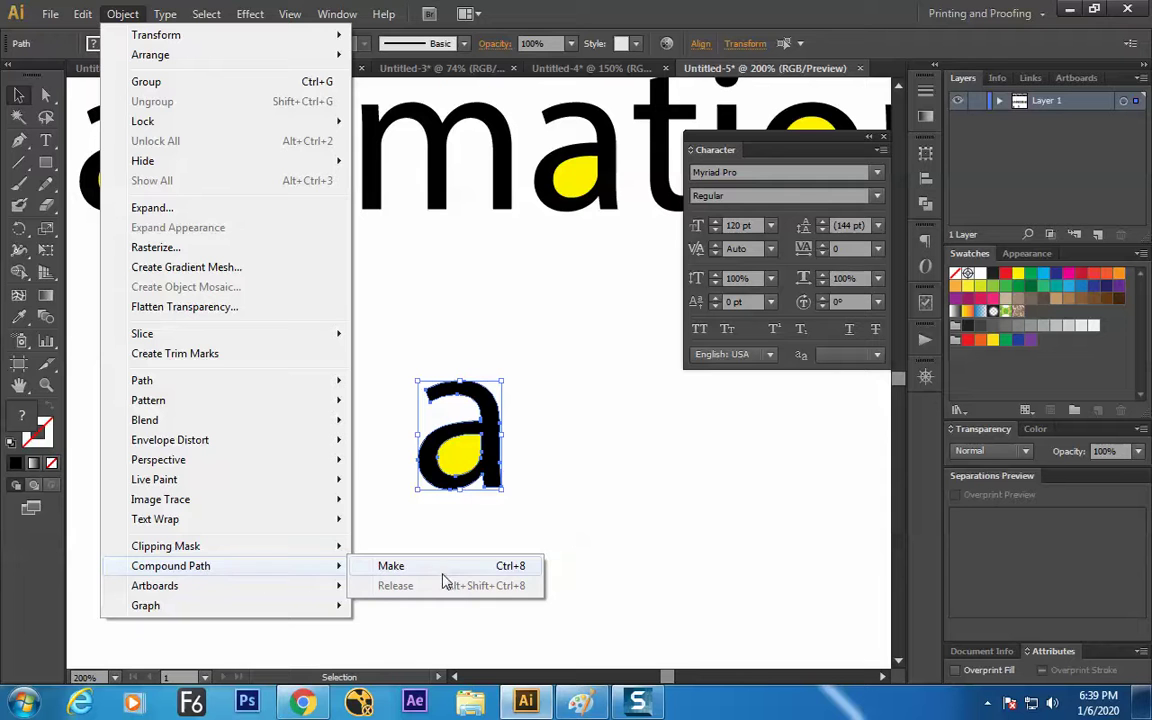
pyautogui.click(391, 566)
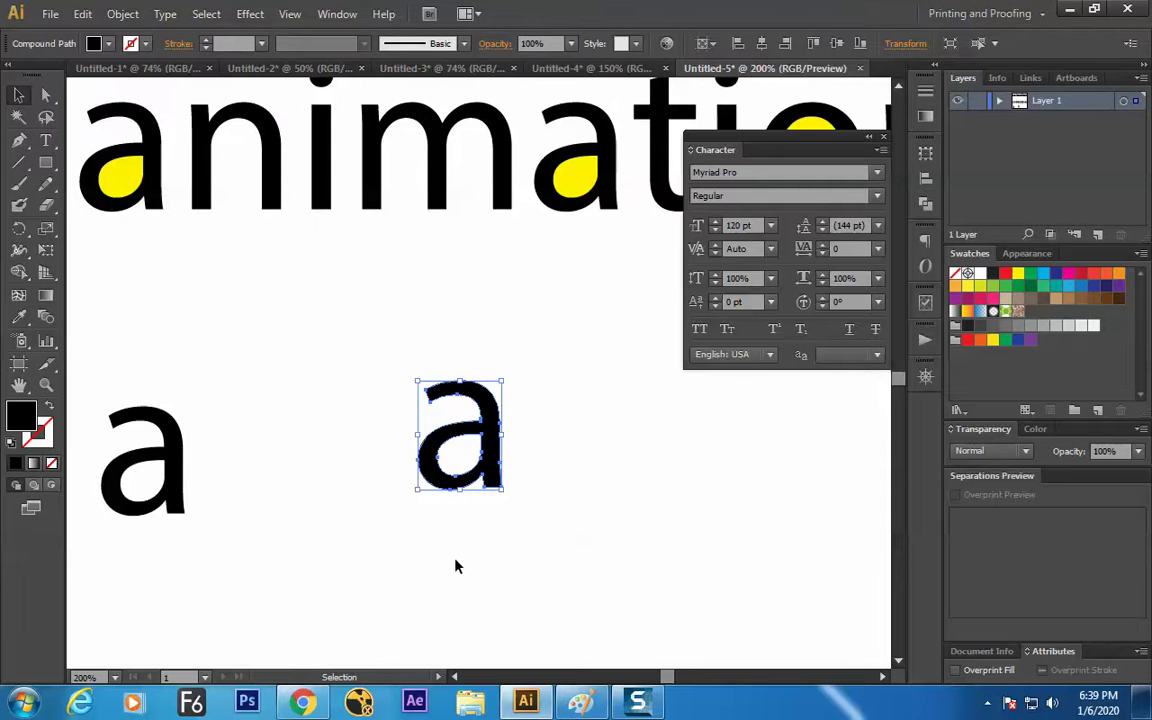
# Step: In a new Chrome tab, go to YouTube and search for the 'tapan sir c' channel
pyautogui.click(303, 702)
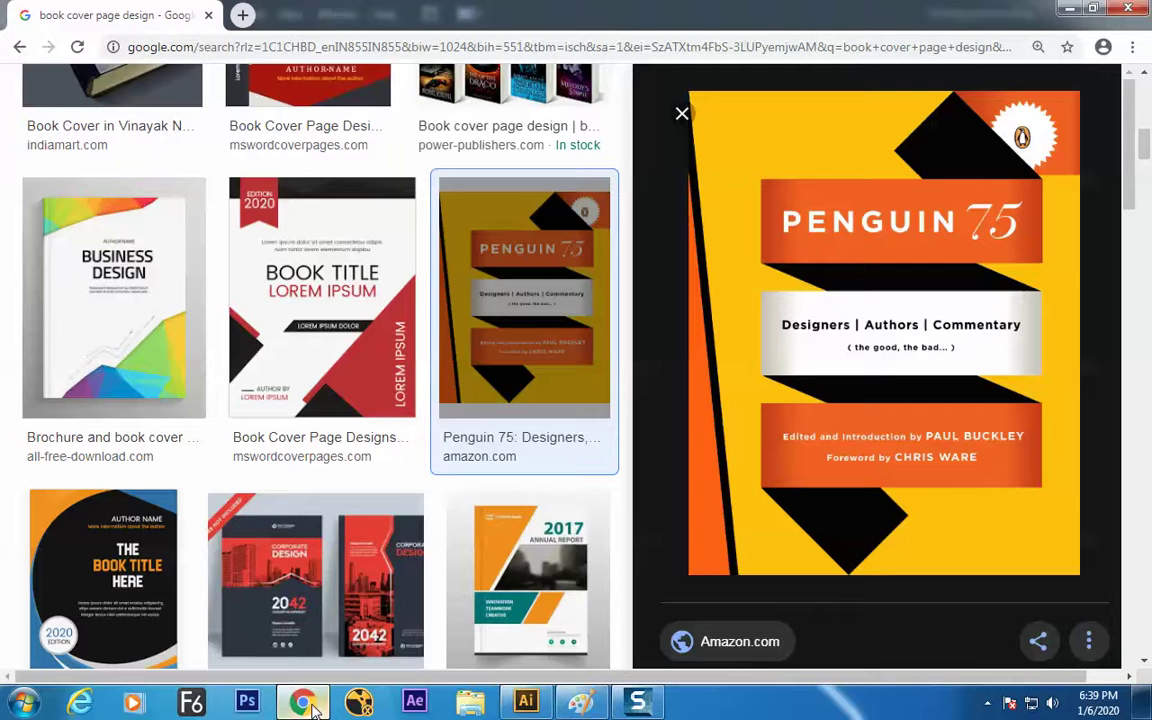
pyautogui.click(243, 15)
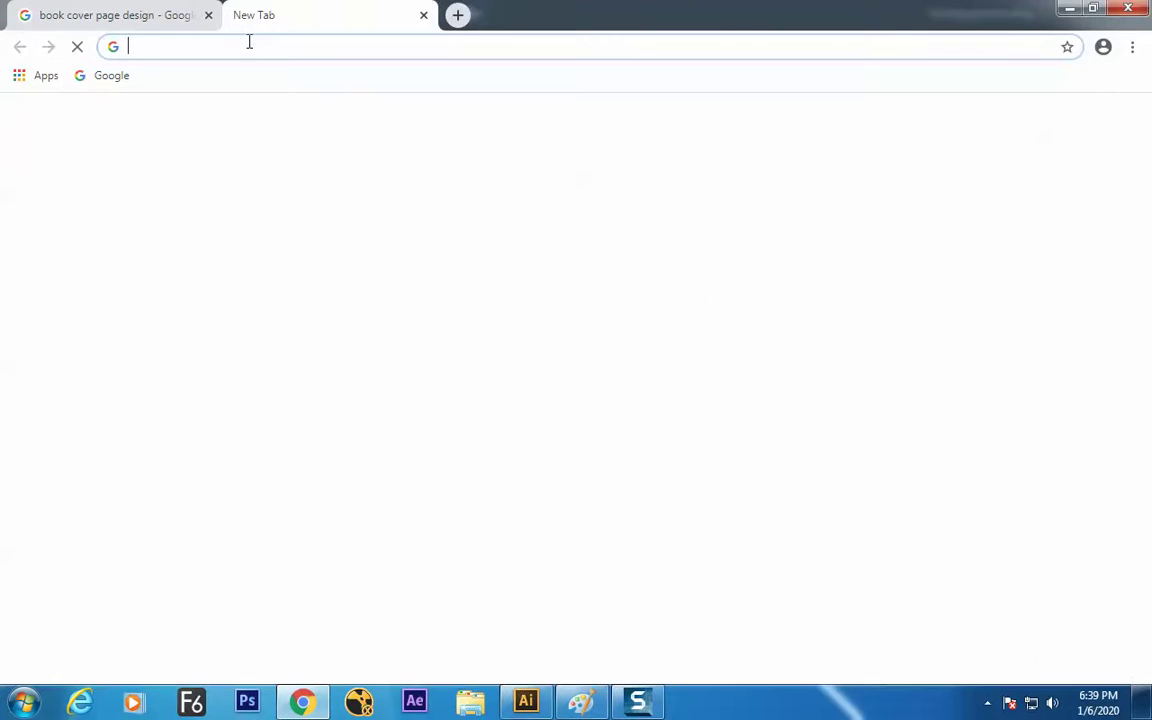
pyautogui.click(403, 500)
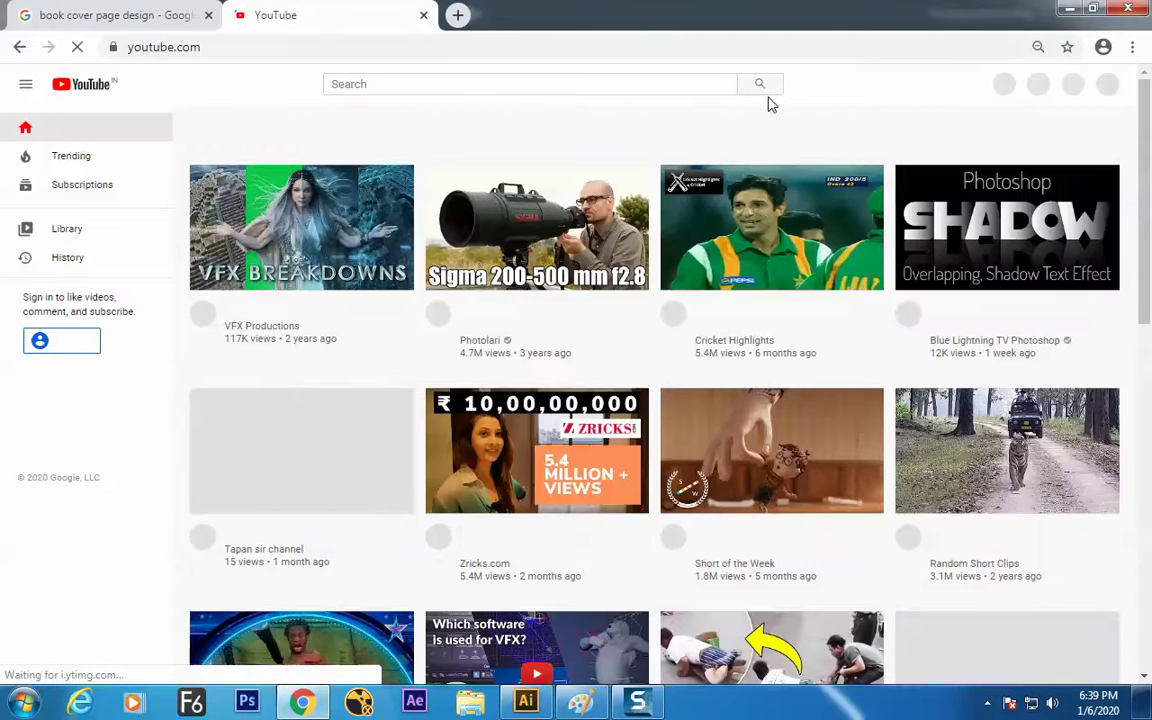
pyautogui.write('tap')
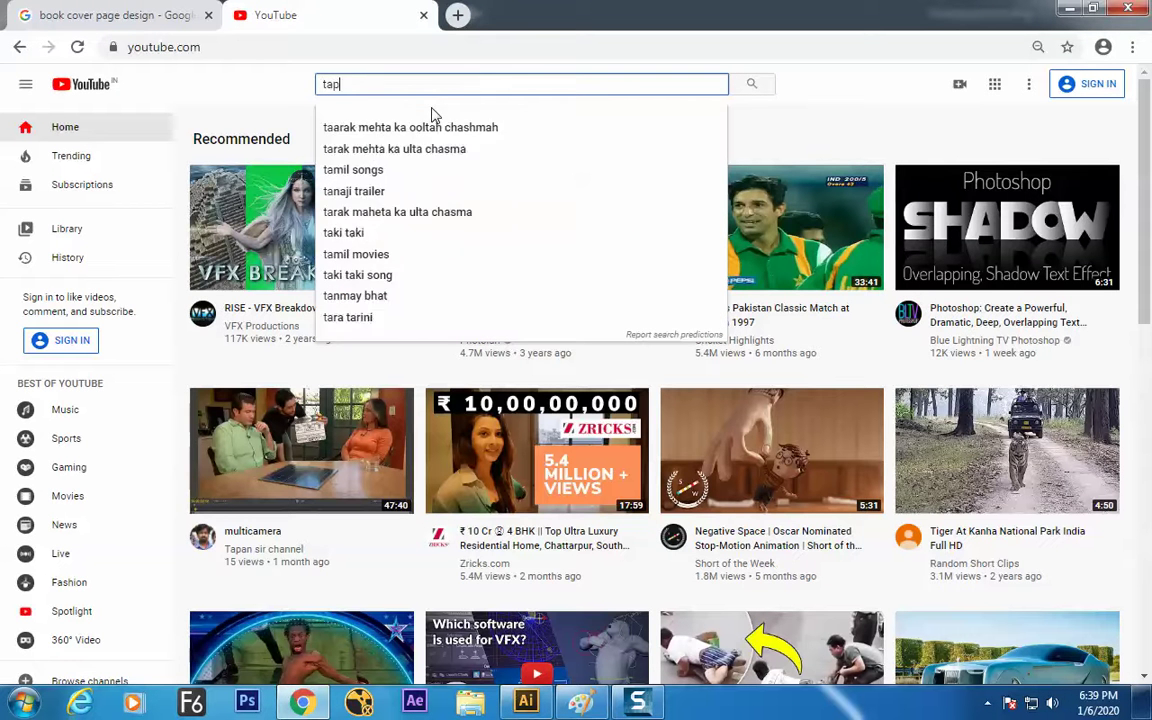
pyautogui.write('an si')
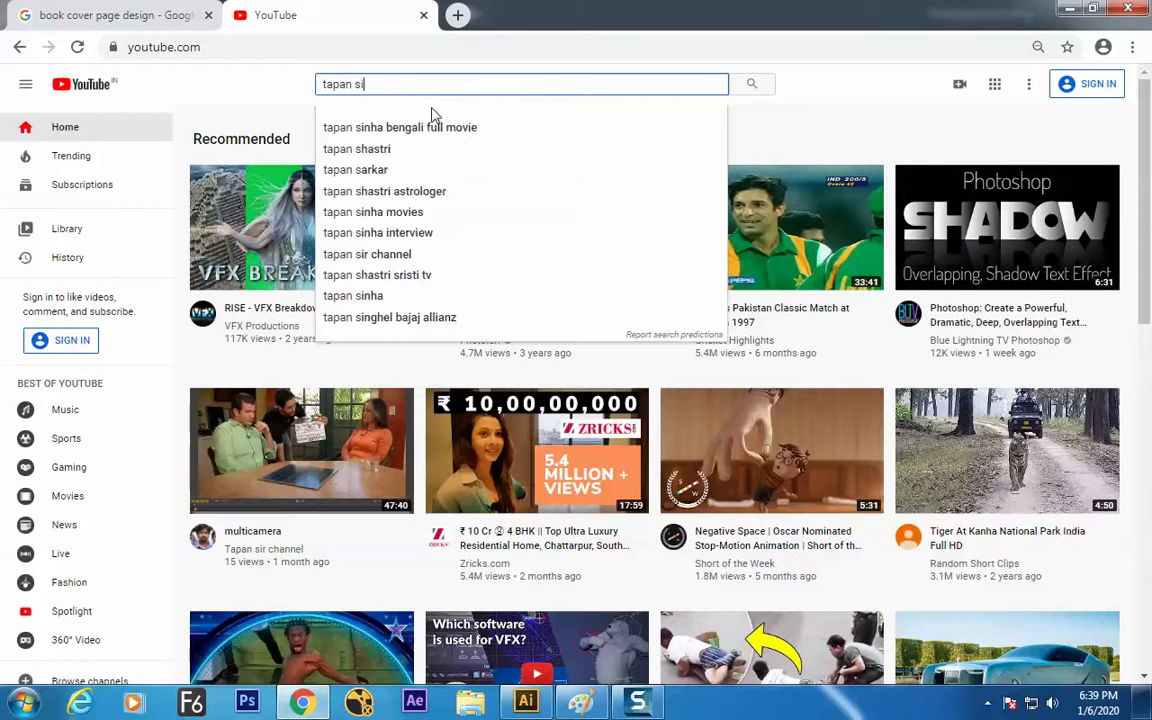
pyautogui.write('r c')
pyautogui.press('Down')
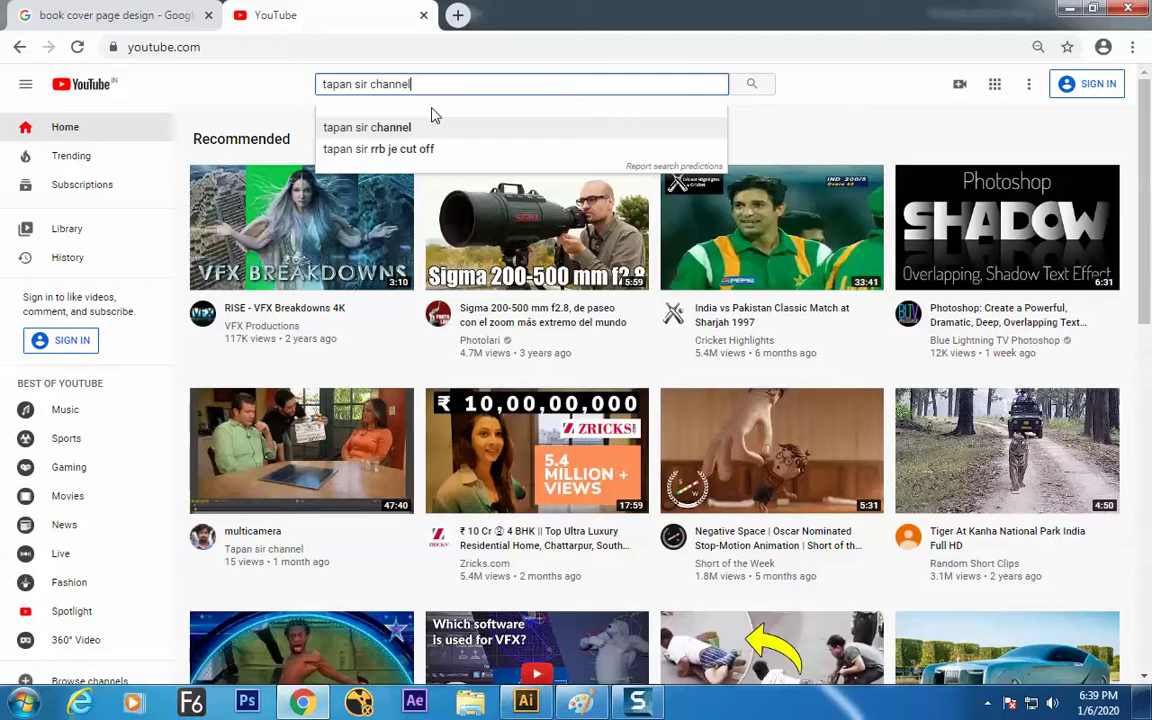
pyautogui.press('Return')
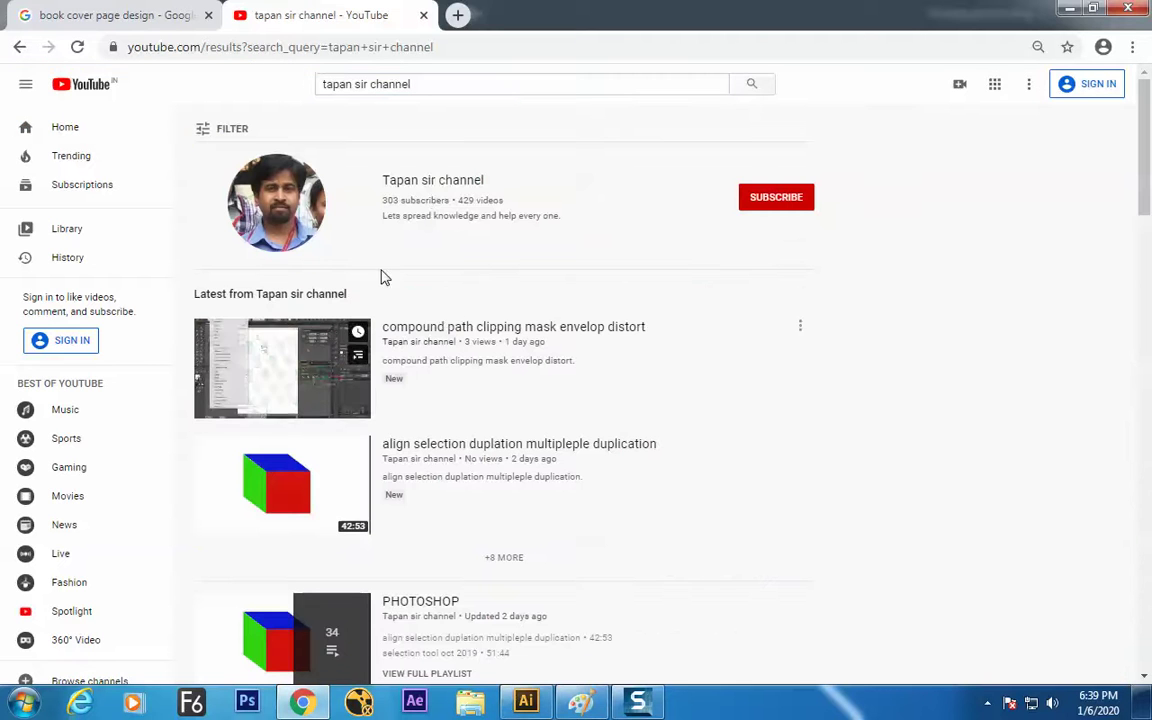
# Step: Open the tutor's channel and its illustrator playlist
pyautogui.click(437, 182)
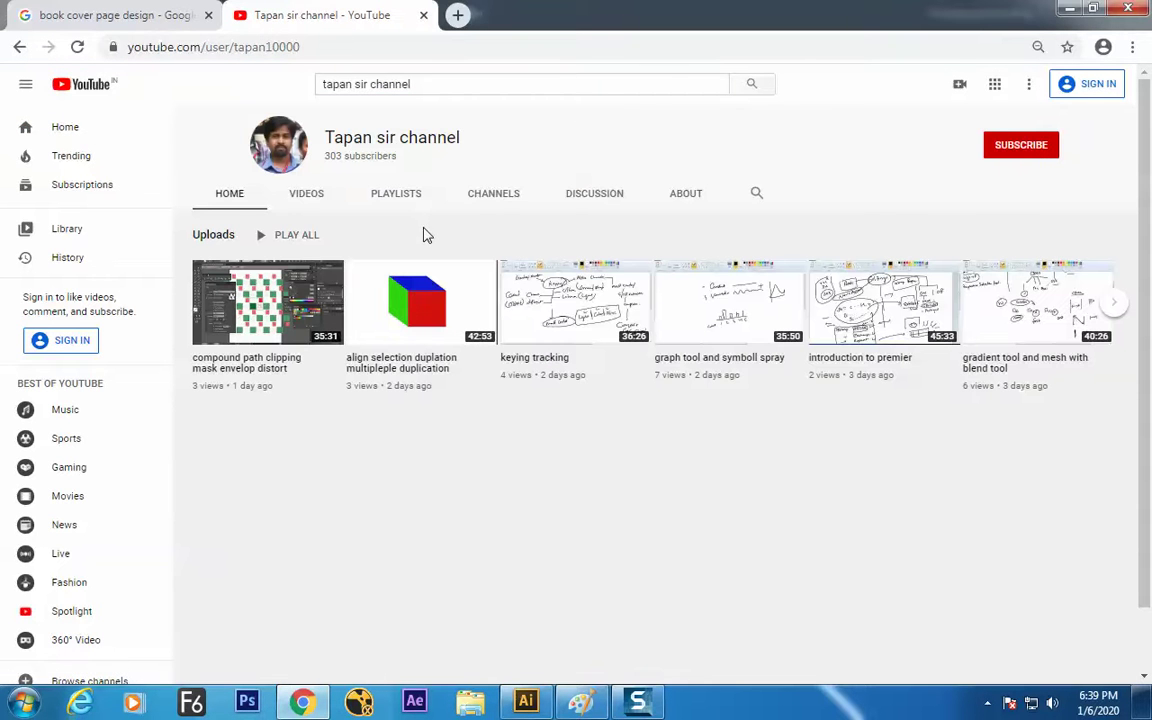
pyautogui.click(490, 196)
pyautogui.click(408, 196)
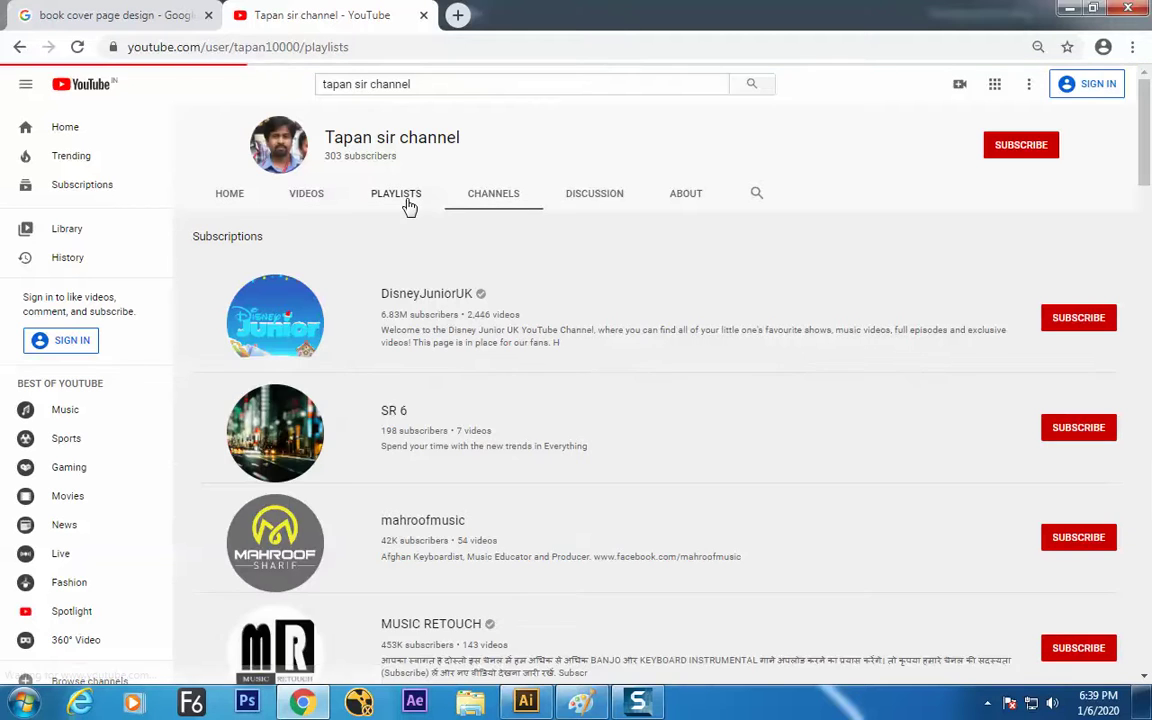
pyautogui.click(417, 298)
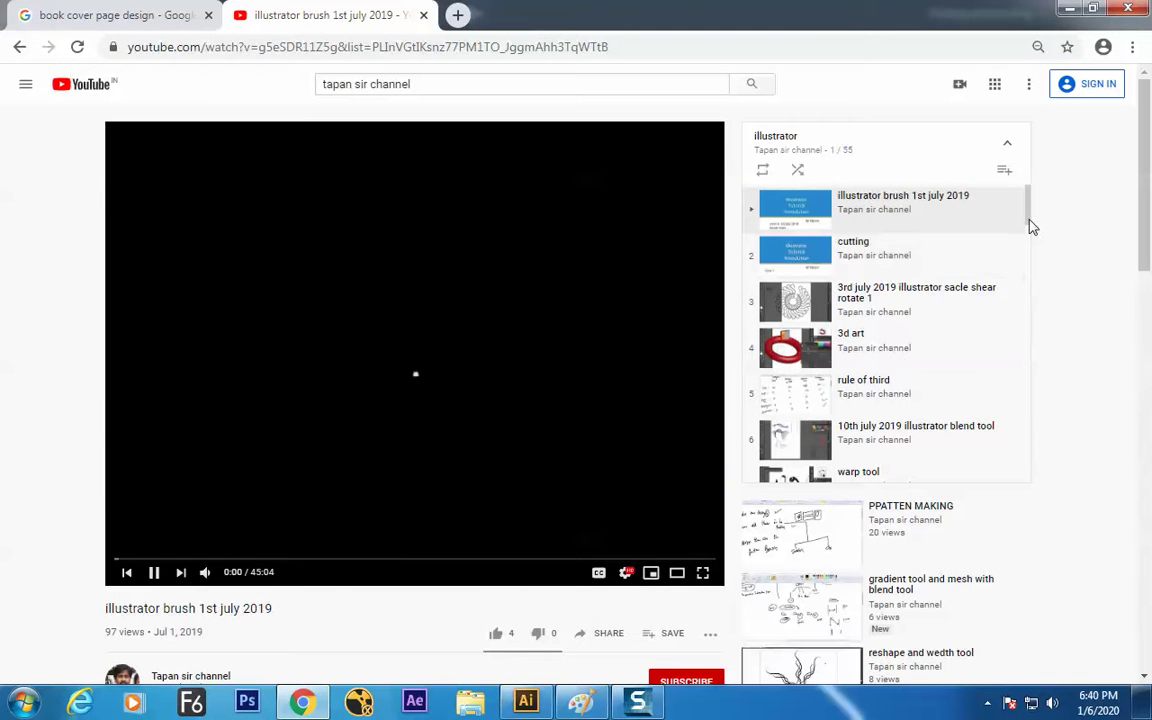
pyautogui.scroll(-5, 1024, 260)
pyautogui.scroll(-3, 1020, 300)
pyautogui.scroll(-3, 1020, 300)
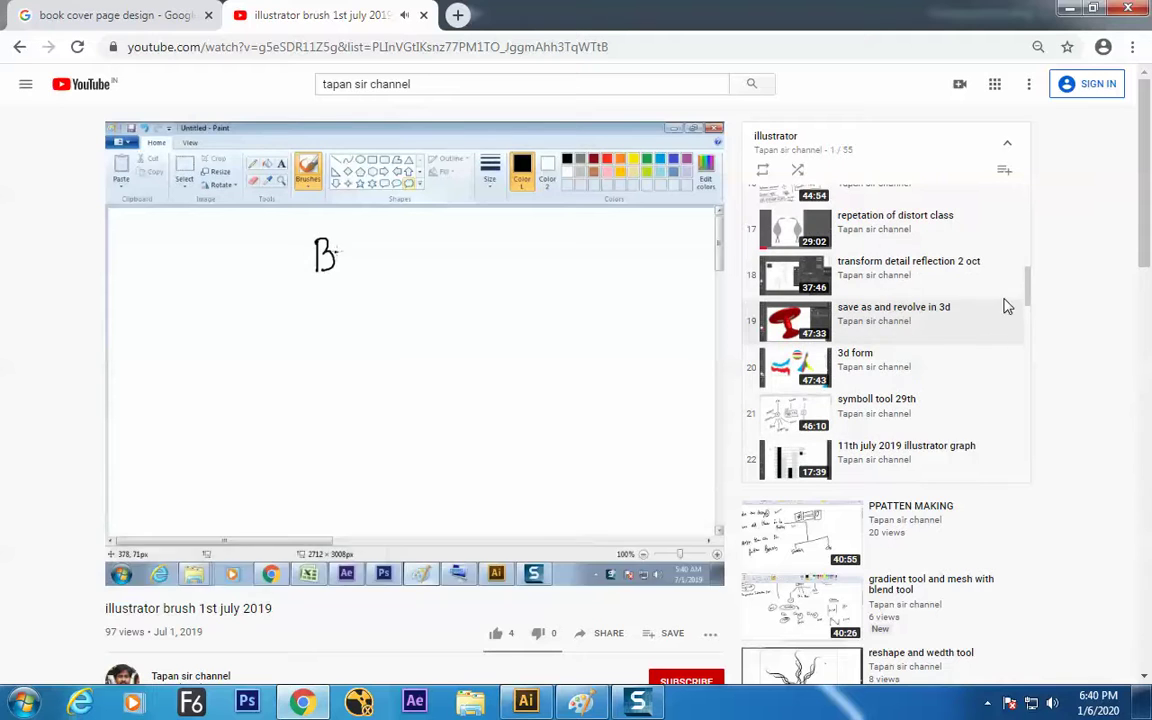
# Step: Pause the playlist's first video and go back to Illustrator
pyautogui.click(525, 700)
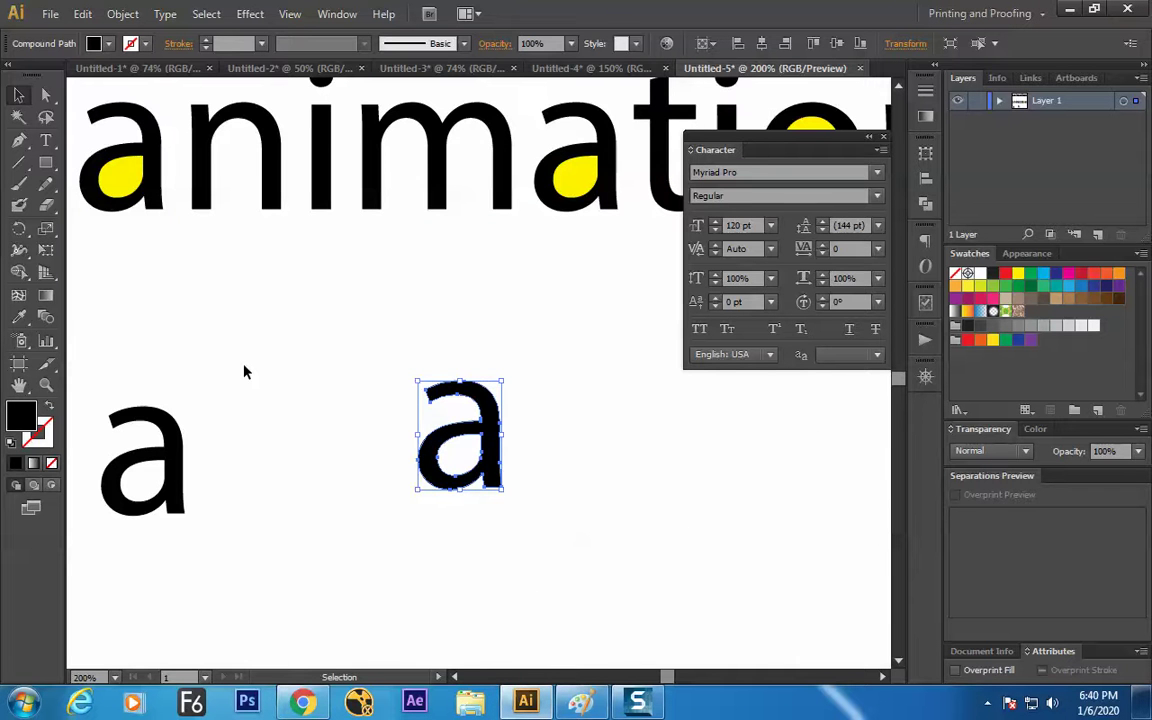
pyautogui.click(302, 702)
pyautogui.click(154, 572)
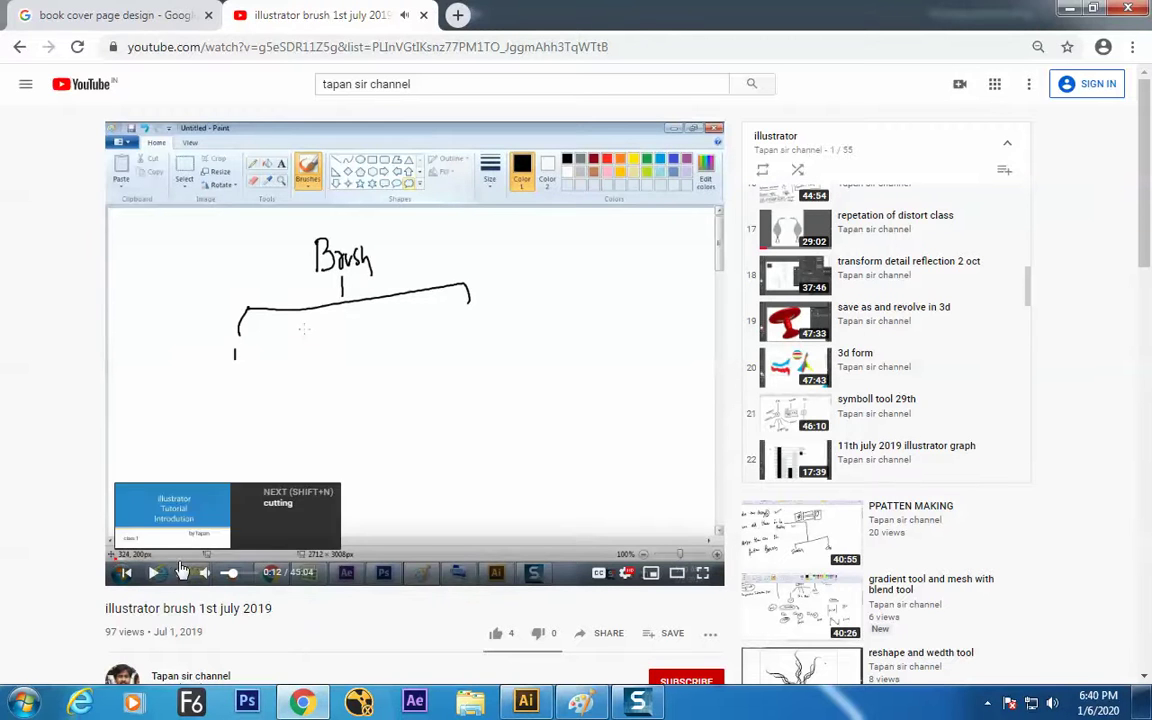
pyautogui.click(160, 15)
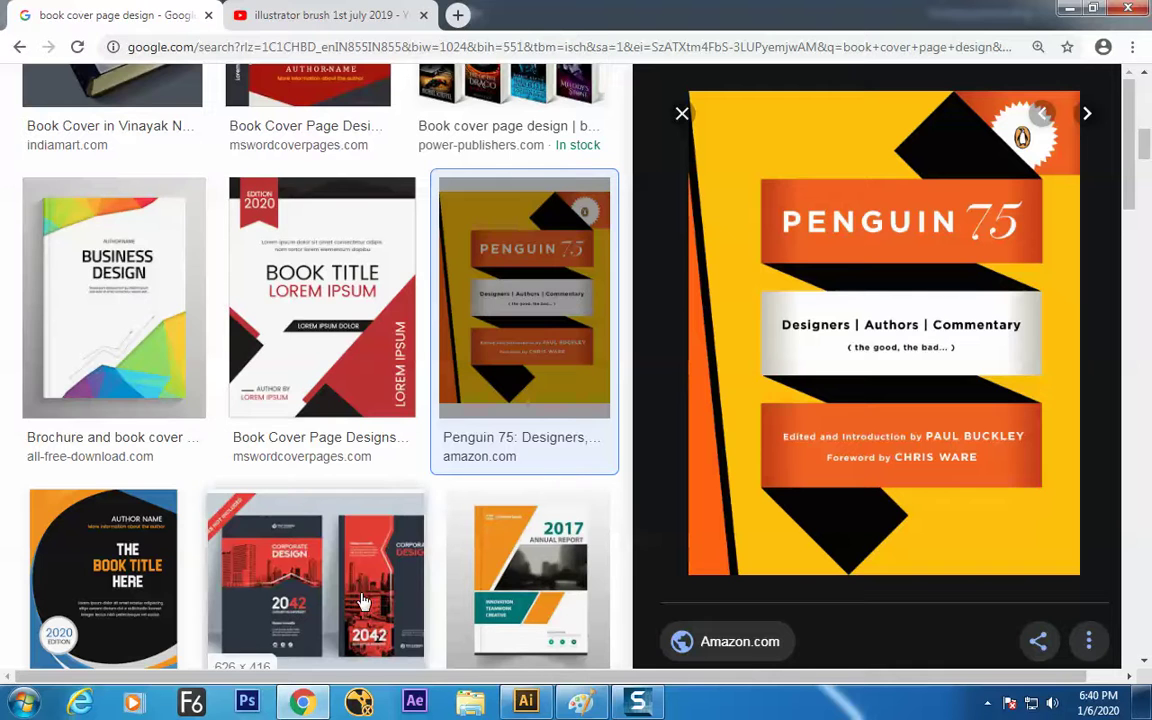
pyautogui.click(517, 705)
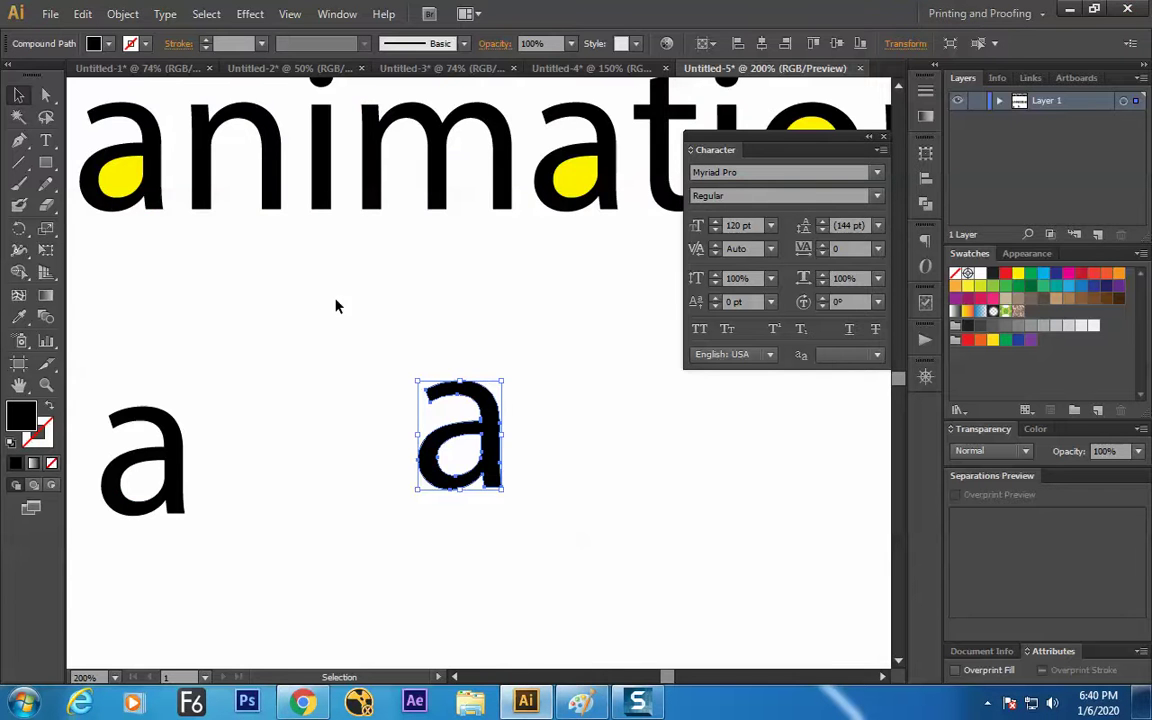
# Step: Create the blank Untitled-6 document and display the grid across its artboard
pyautogui.moveTo(344, 297)
pyautogui.mouseDown()
pyautogui.moveTo(378, 373)
pyautogui.moveTo(368, 386)
pyautogui.mouseUp()
pyautogui.moveTo(347, 275); pyautogui.dragTo(347, 368)
pyautogui.moveTo(357, 168); pyautogui.dragTo(348, 441)
pyautogui.moveTo(310, 420); pyautogui.dragTo(226, 432)
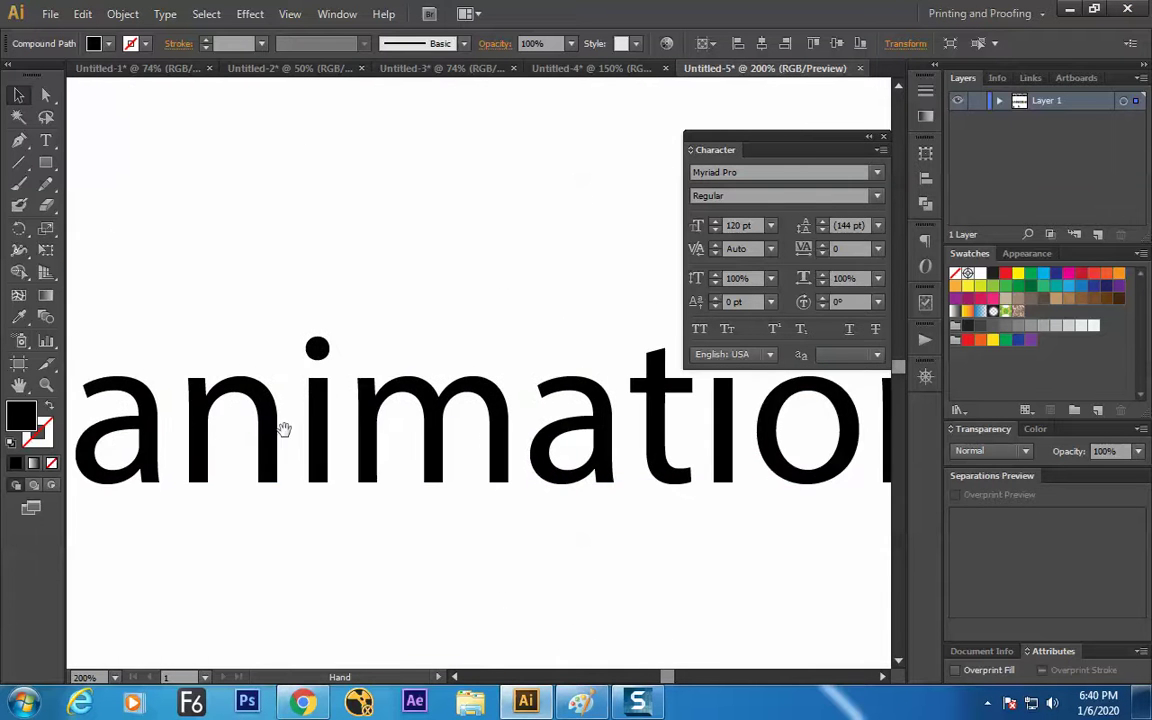
pyautogui.hotkey('ctrl', 'n')
pyautogui.press('Return')
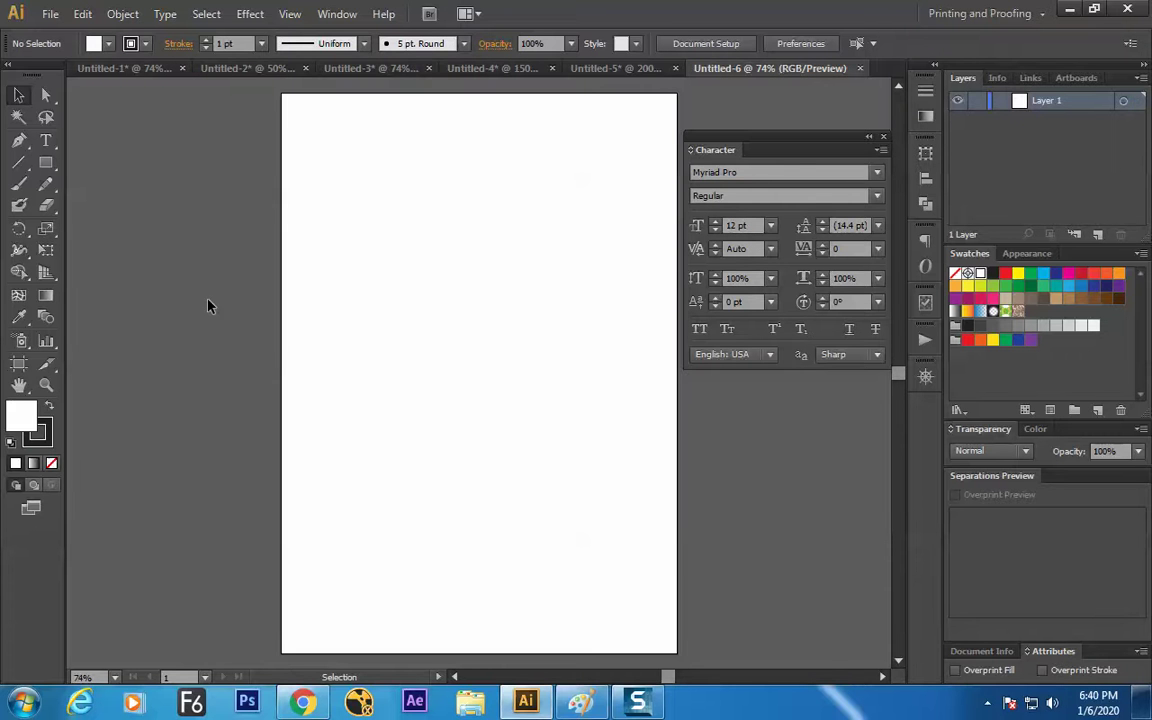
pyautogui.hotkey('ctrl', "'")
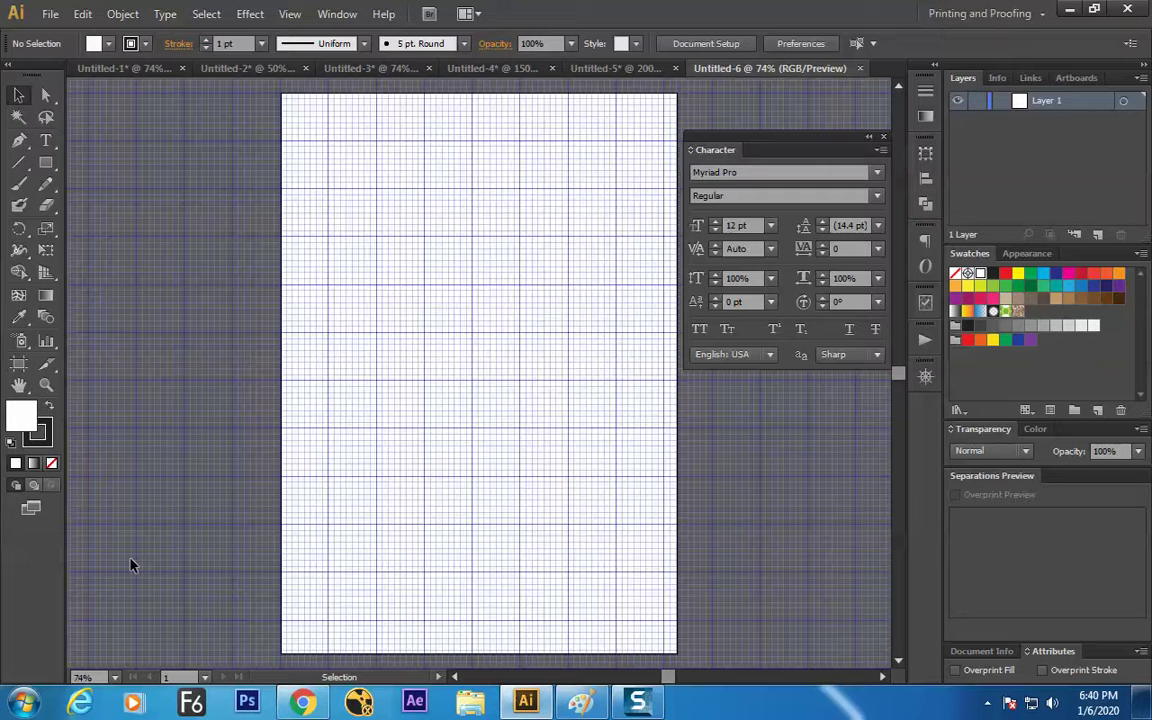
# Step: Launch the On-Screen Keyboard with 'osk' and use it to toggle the grid off and on
pyautogui.press('super+r')
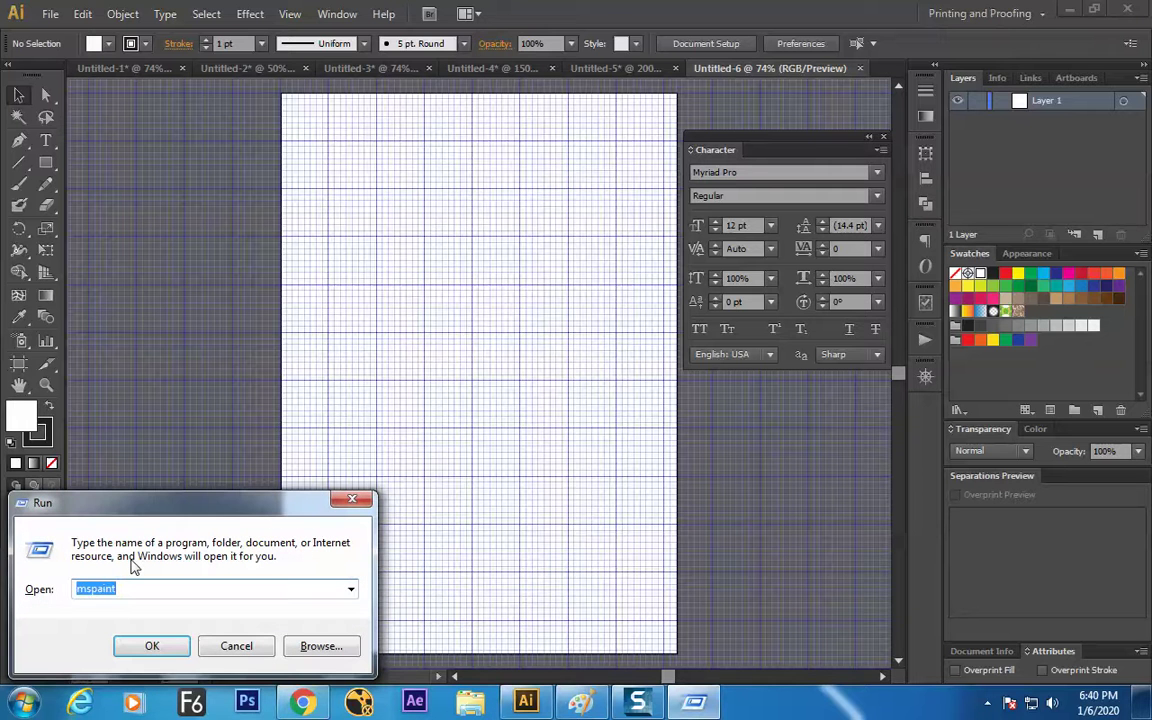
pyautogui.write('osk')
pyautogui.press('Return')
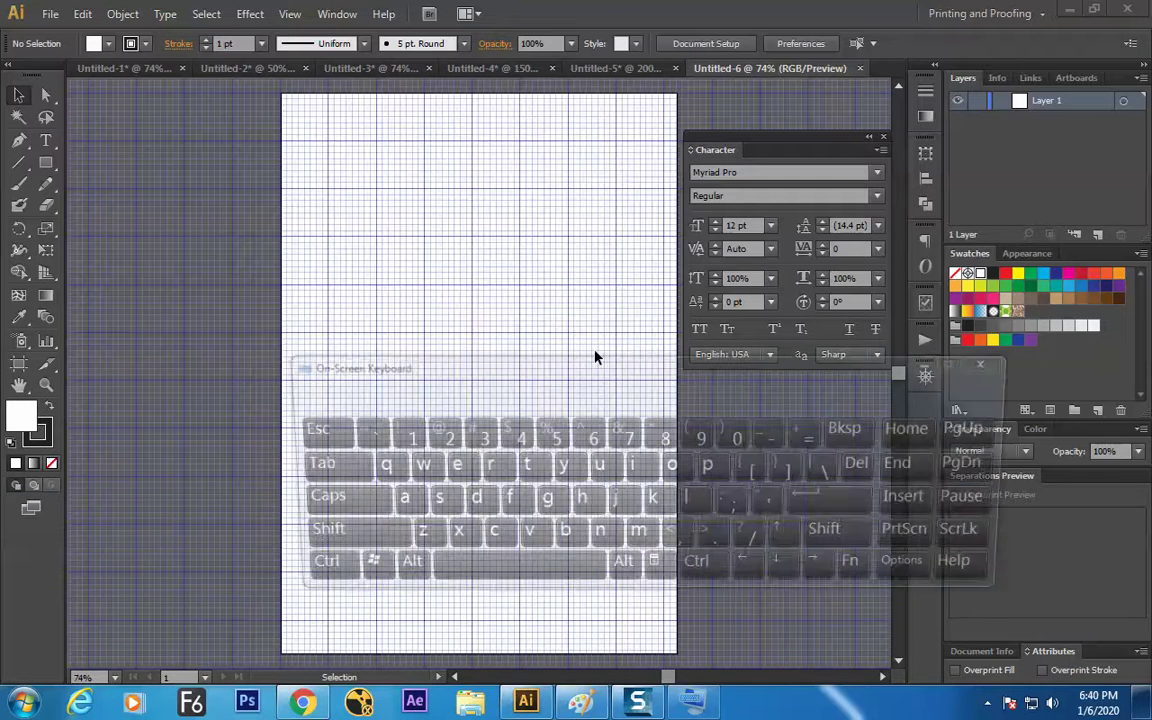
pyautogui.click(700, 570)
pyautogui.click(622, 432)
pyautogui.click(700, 569)
pyautogui.click(774, 500)
pyautogui.click(720, 570)
pyautogui.click(774, 500)
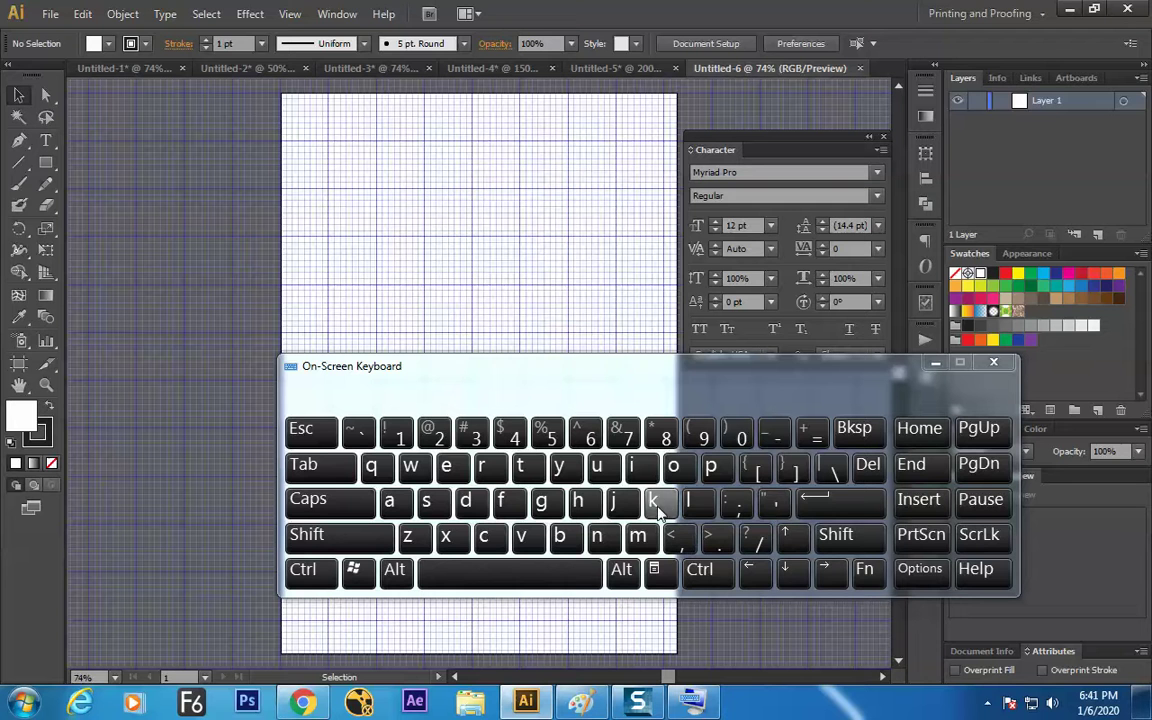
# Step: Toggle the grid off and on once more, then minimize the On-Screen Keyboard
pyautogui.click(720, 580)
pyautogui.click(776, 503)
pyautogui.click(707, 573)
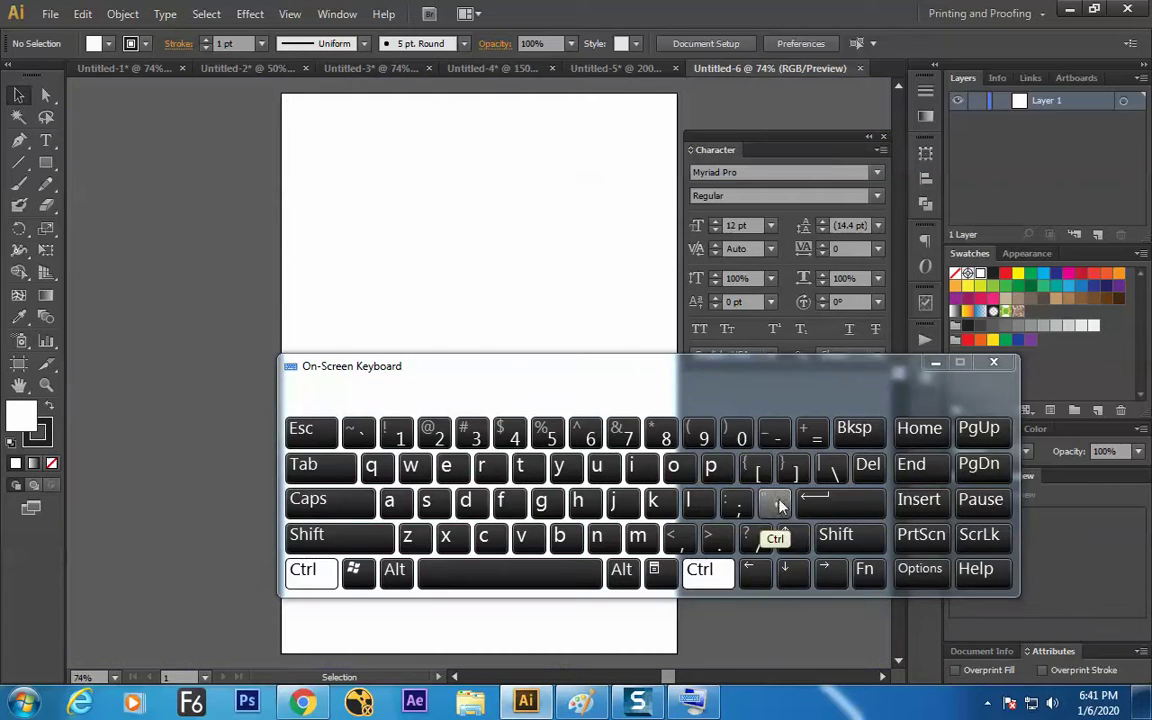
pyautogui.click(777, 503)
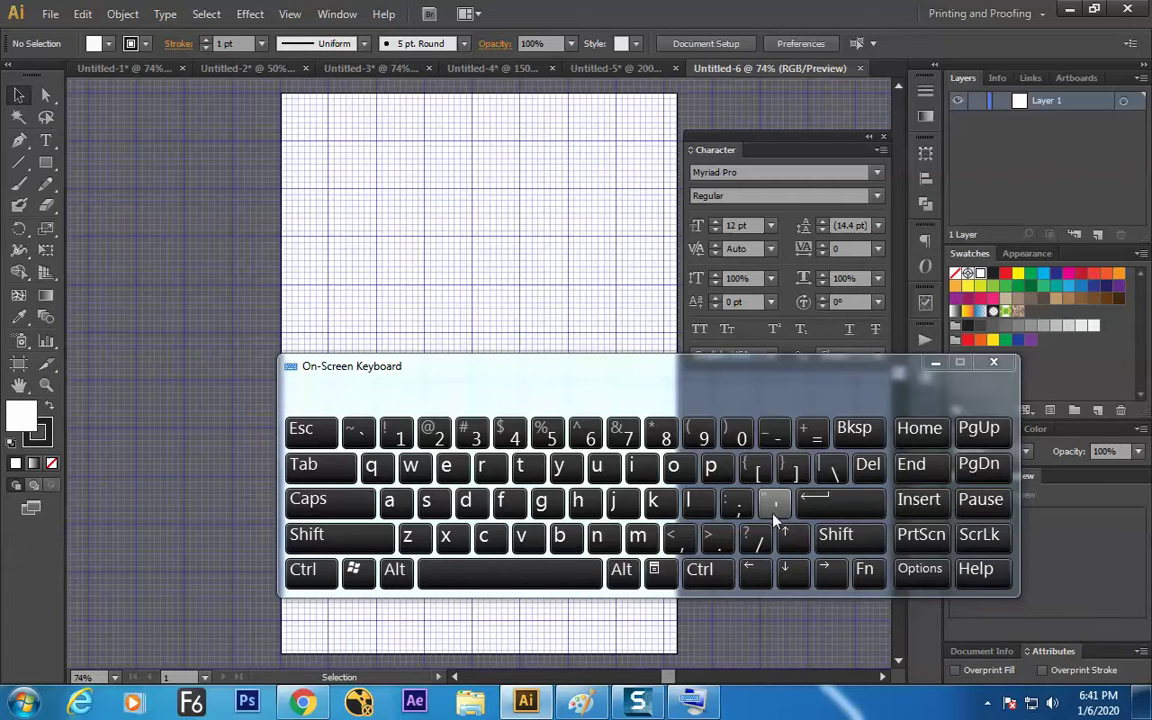
pyautogui.click(933, 362)
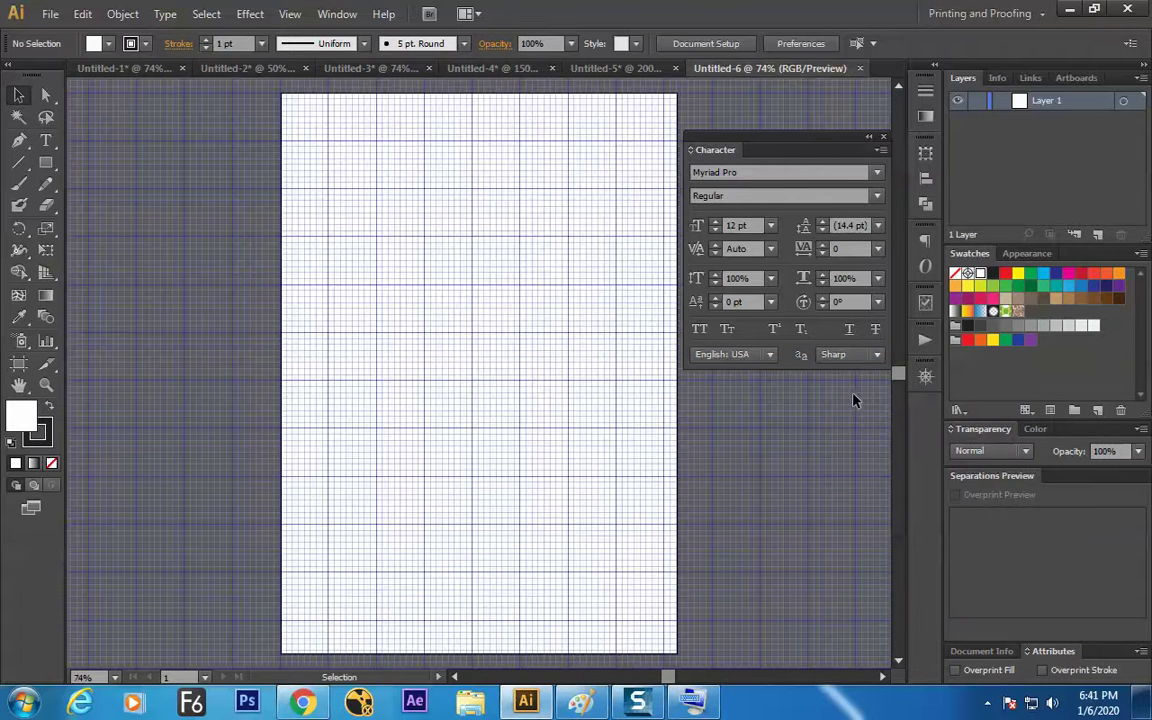
# Step: Open the View menu to reach the Perspective Grid submenu
pyautogui.click(289, 14)
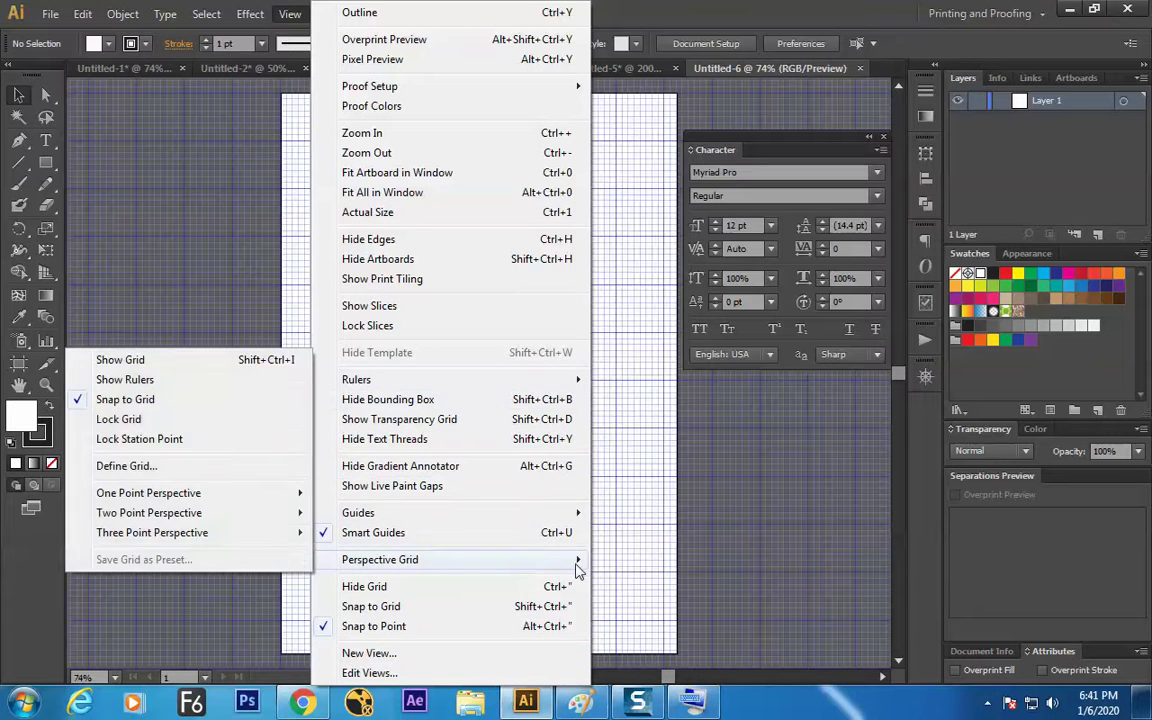
# Step: Show the perspective grid, try the Free Transform and Perspective Grid tools, then hide it
pyautogui.moveTo(450, 560)
pyautogui.click(240, 360)
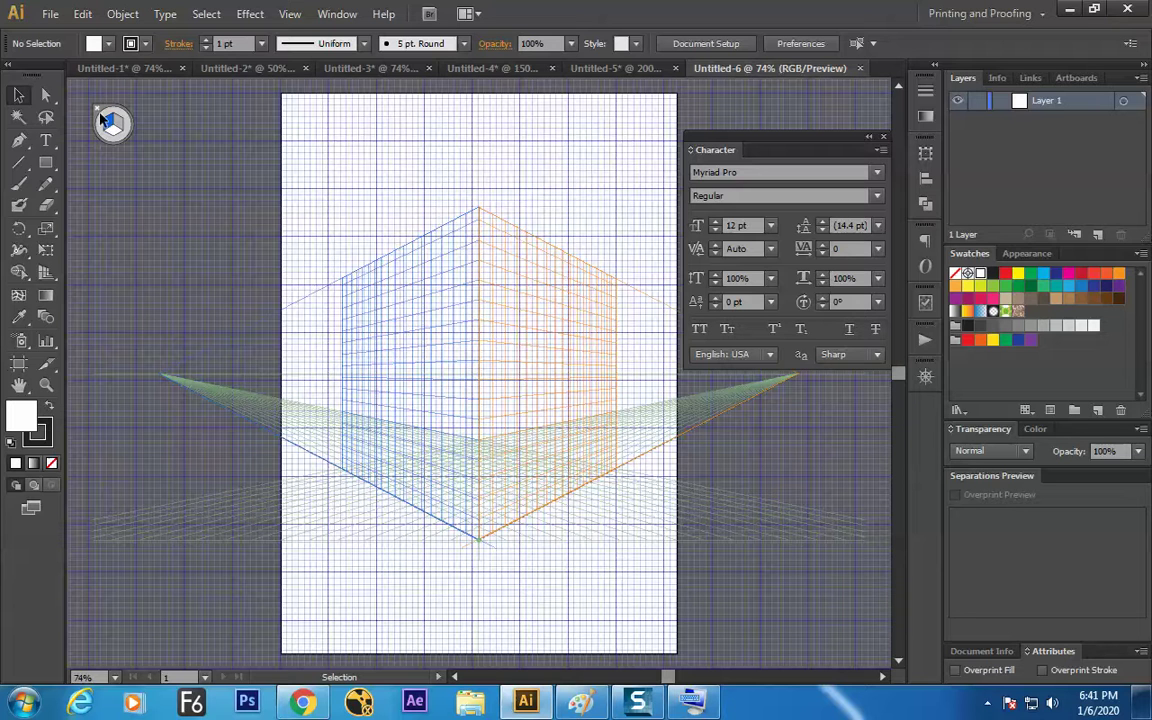
pyautogui.click(45, 249)
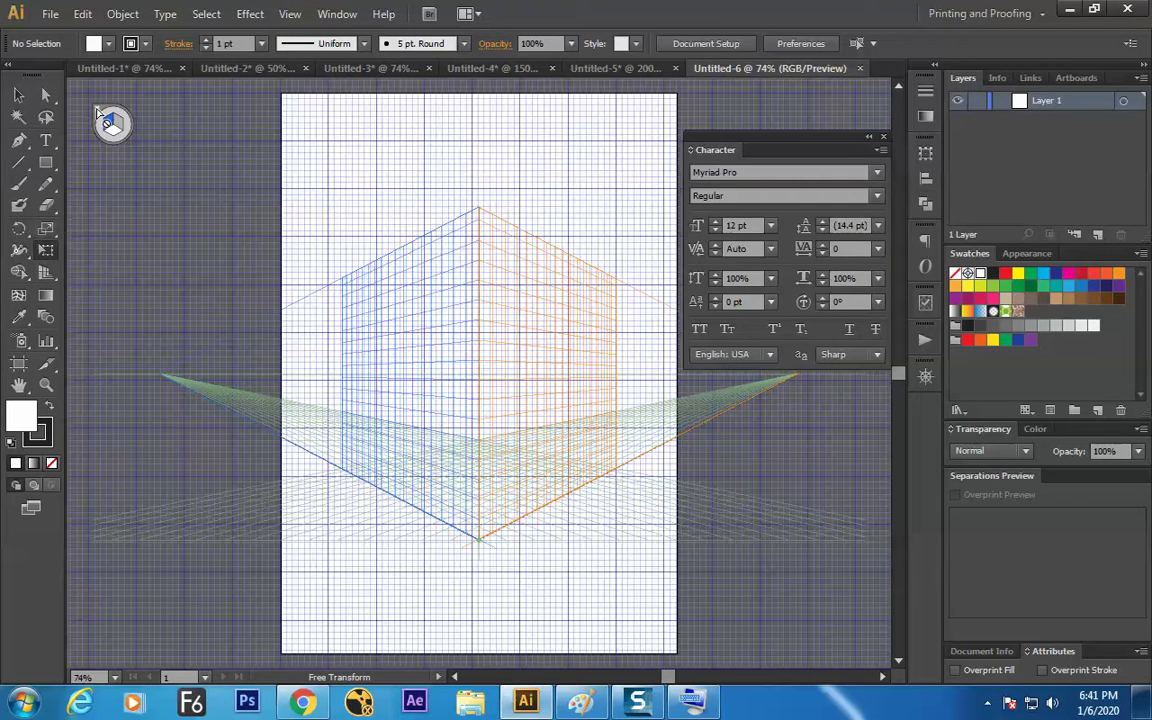
pyautogui.click(45, 271)
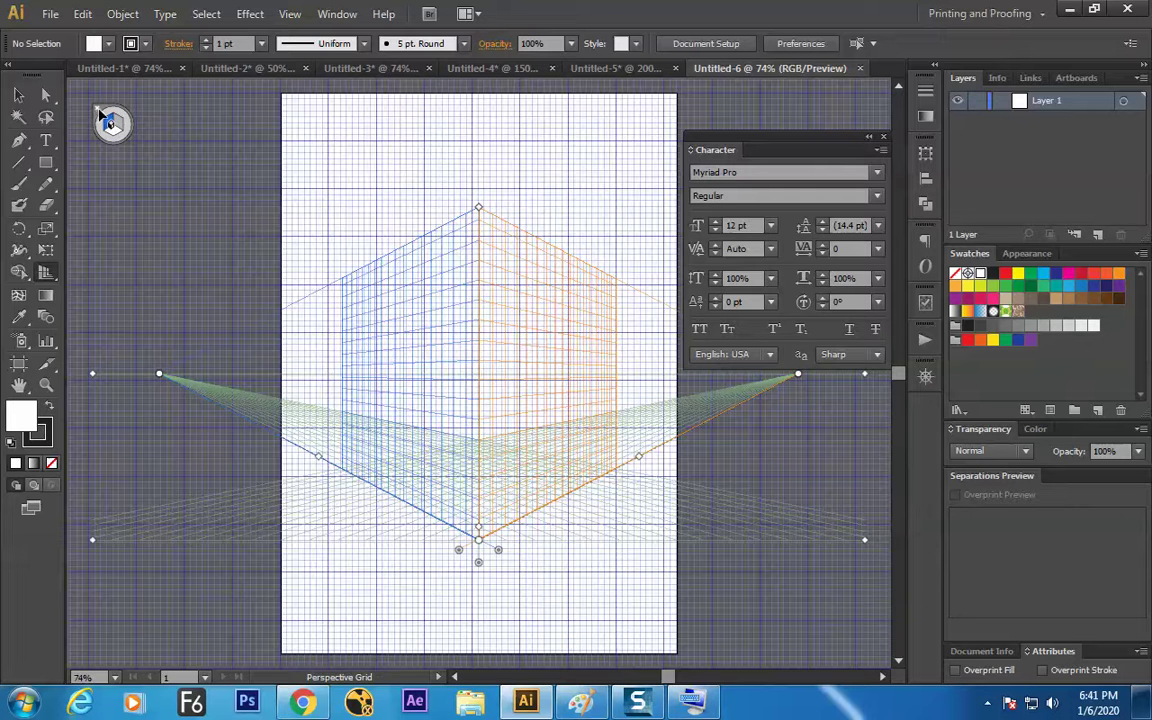
pyautogui.click(18, 94)
pyautogui.click(45, 276)
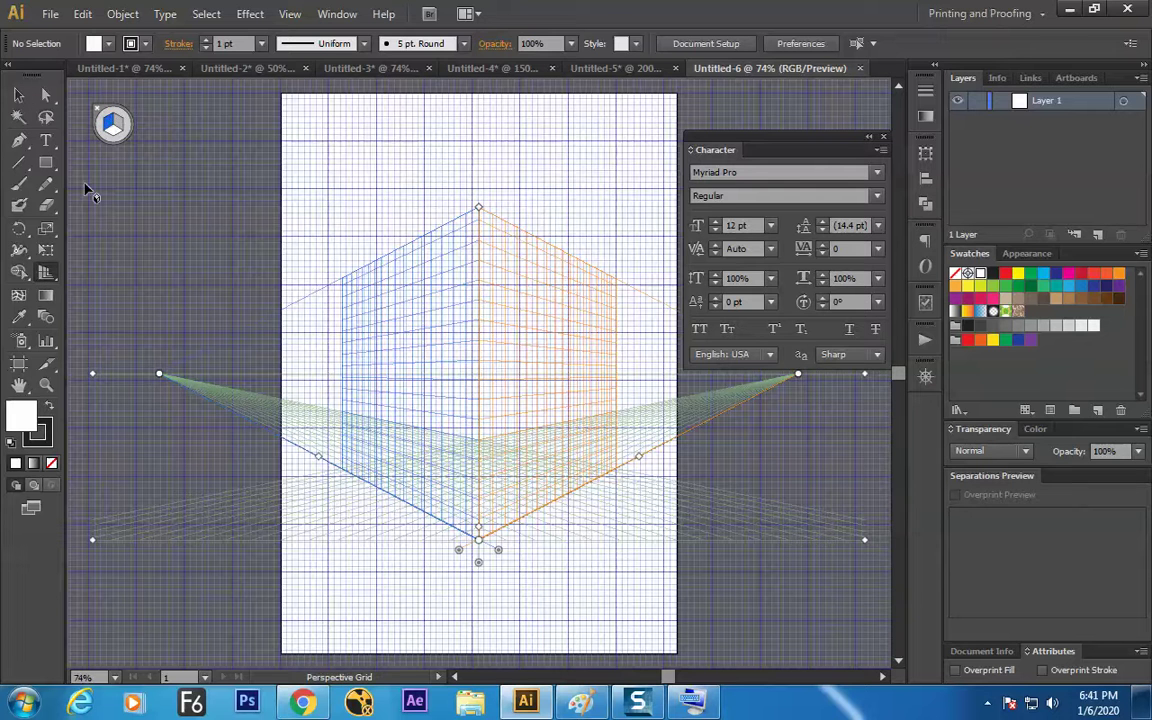
pyautogui.click(103, 114)
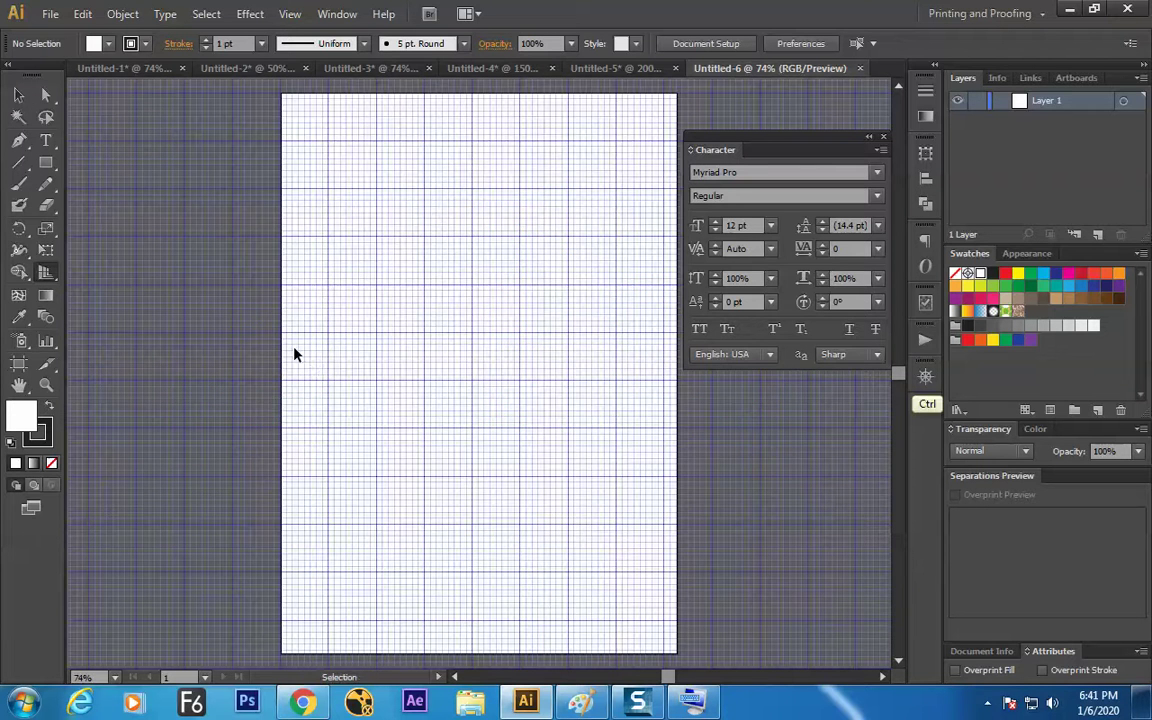
pyautogui.hotkey('ctrl', "'")
pyautogui.hotkey('ctrl', "'")
pyautogui.hotkey('ctrl', "'")
pyautogui.hotkey('ctrl', "'")
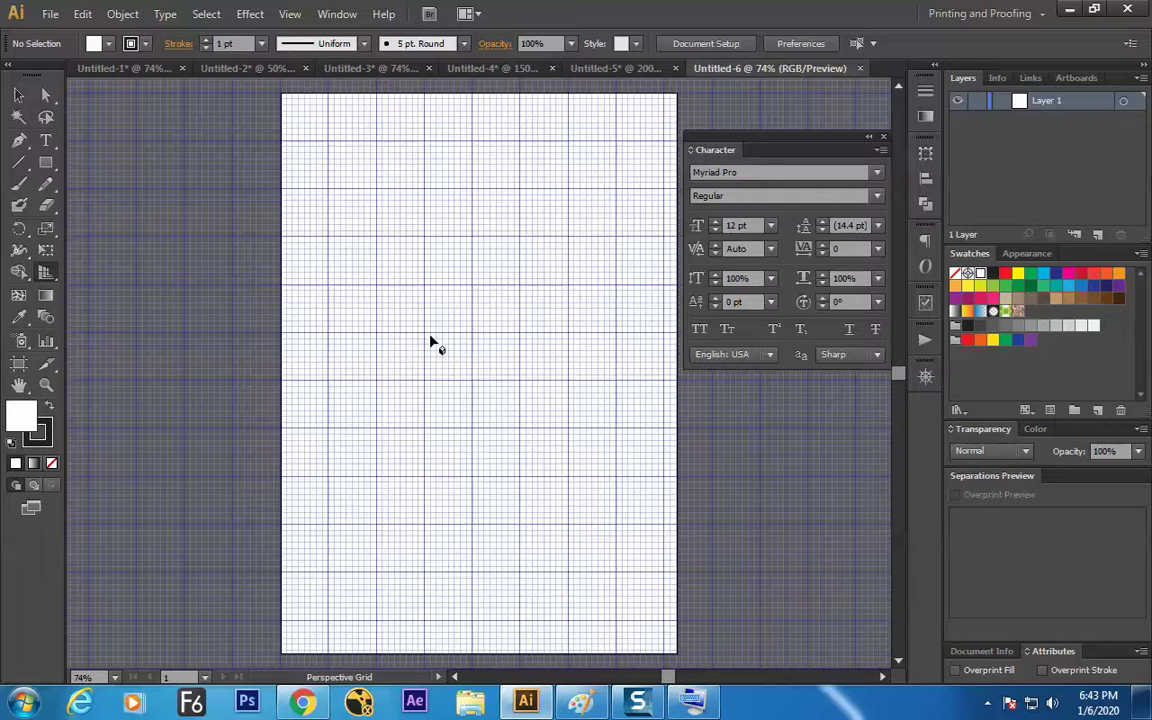
# Step: Draw and delete a test rectangle, then turn on View > Snap to Grid
pyautogui.click(45, 162)
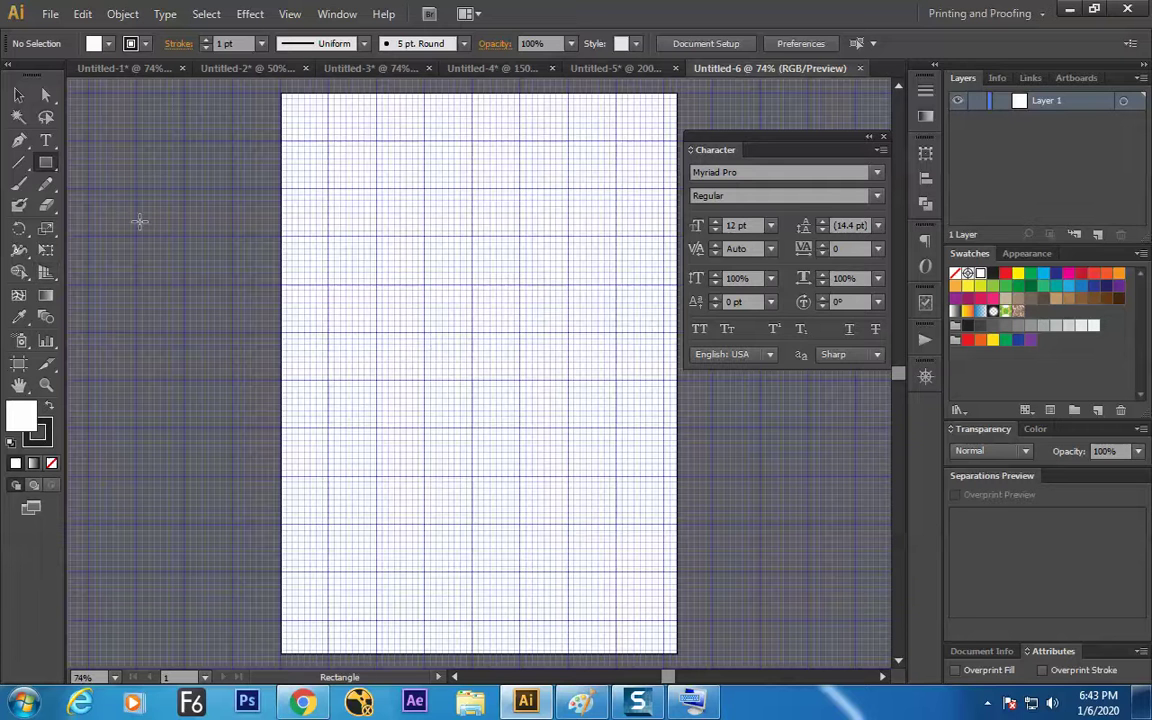
pyautogui.moveTo(424, 287); pyautogui.dragTo(490, 420)
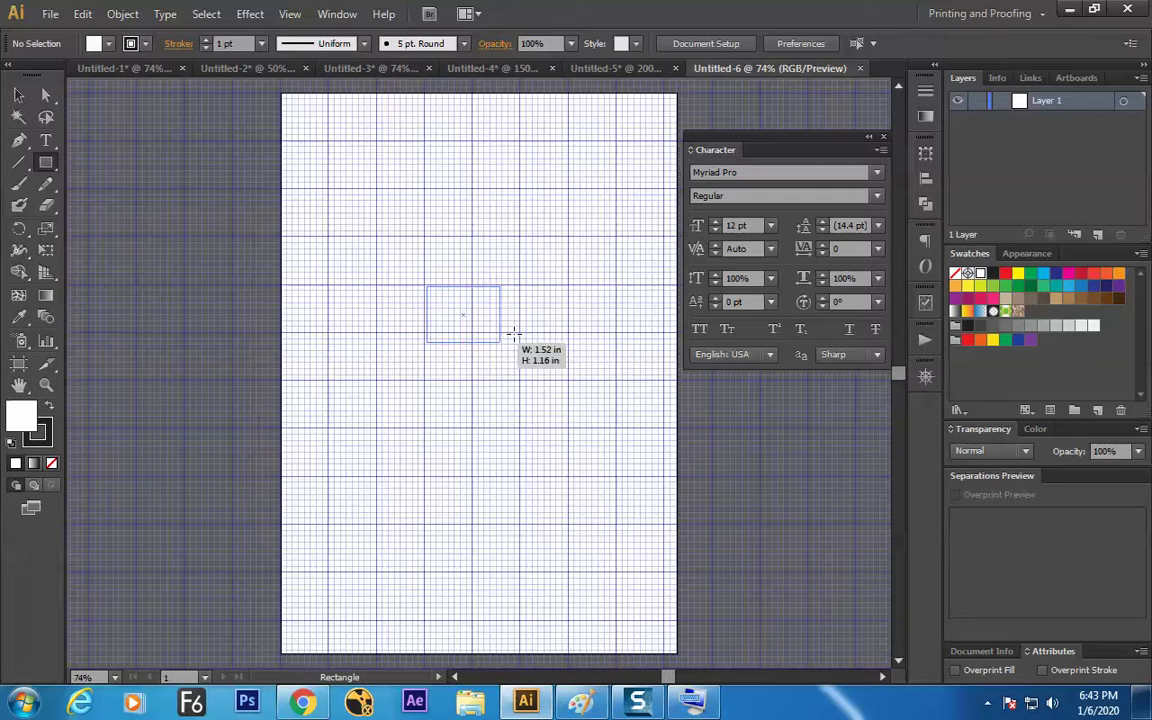
pyautogui.press('Delete')
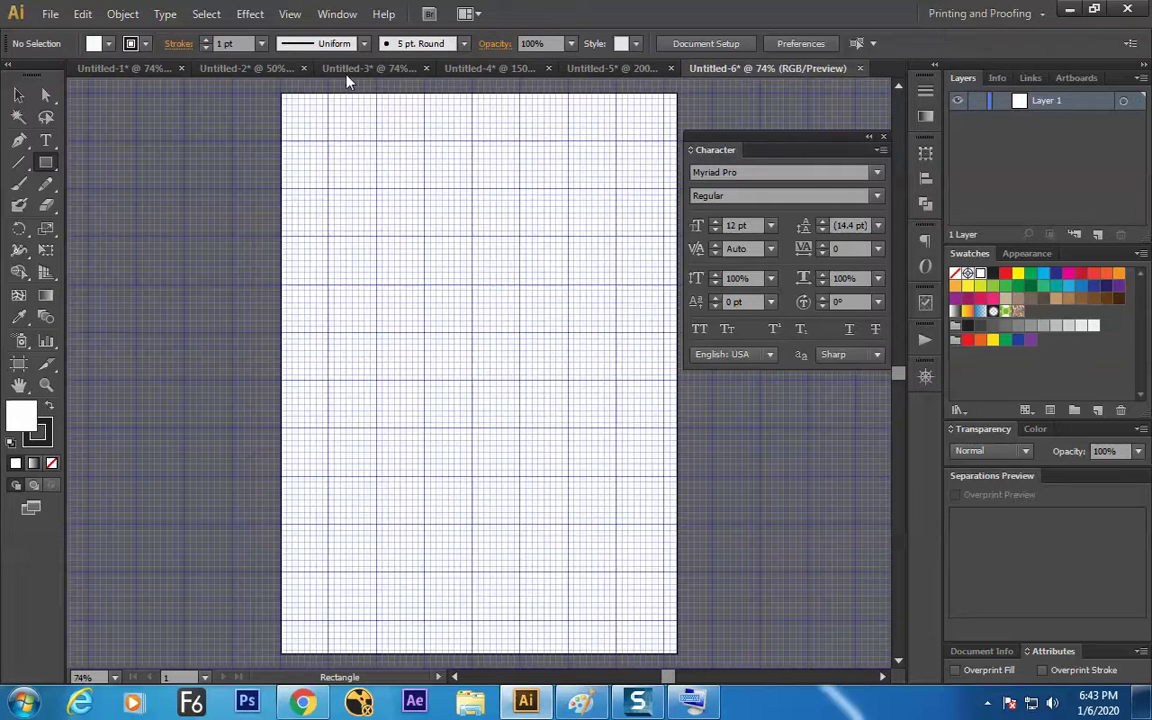
pyautogui.click(297, 18)
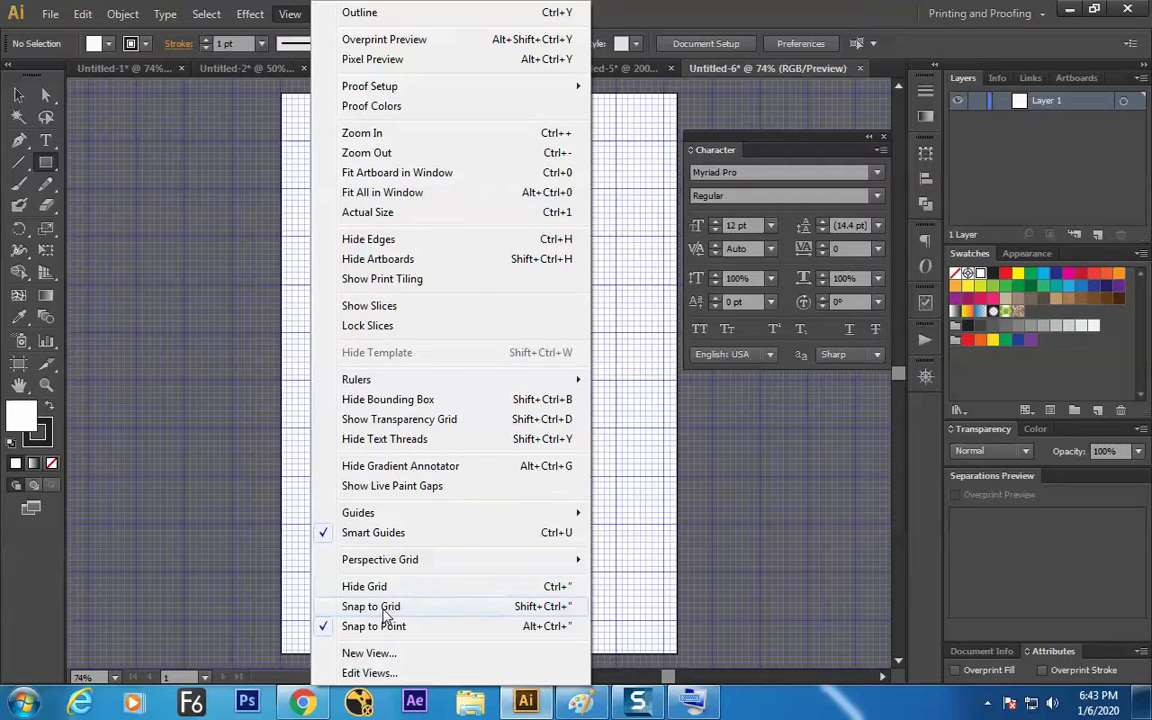
pyautogui.click(385, 606)
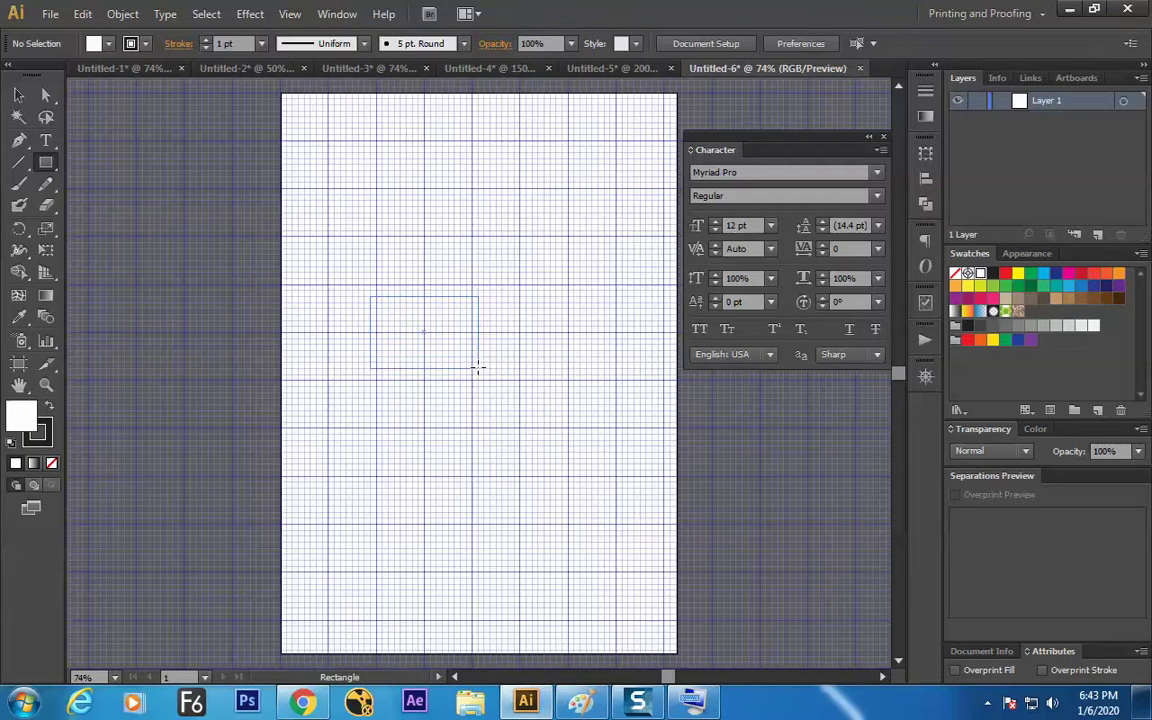
# Step: Draw two grid-snapped test rectangles, deleting each one
pyautogui.moveTo(385, 316); pyautogui.dragTo(473, 363)
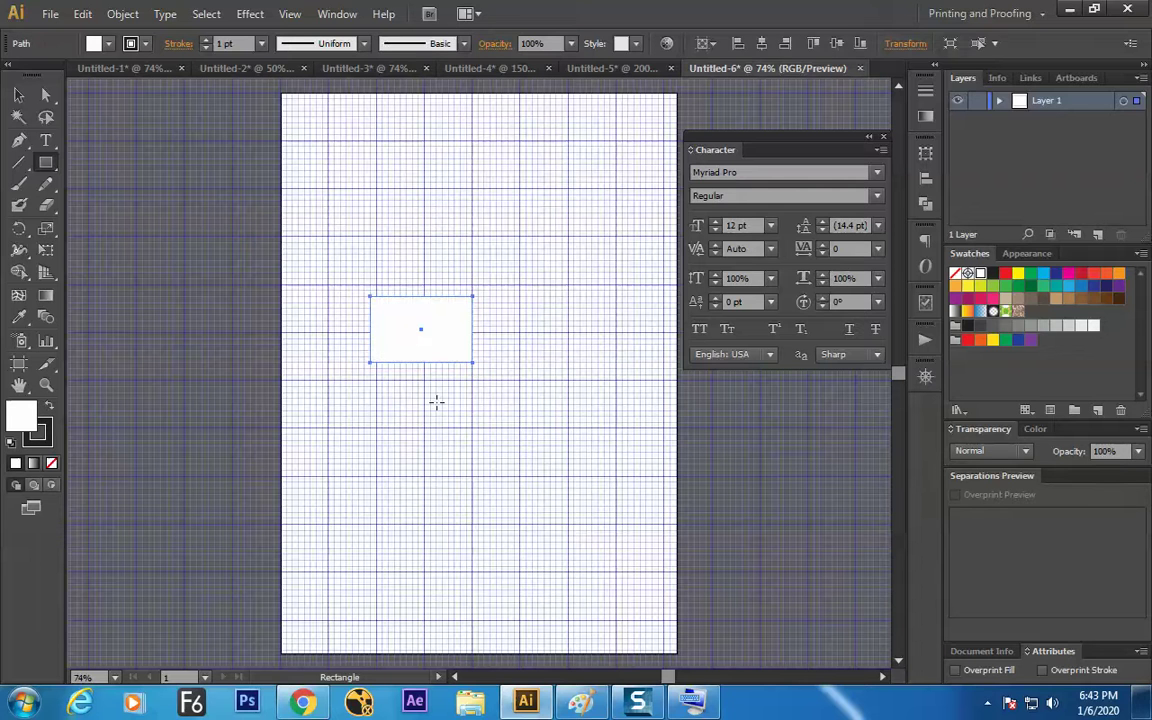
pyautogui.press('Delete')
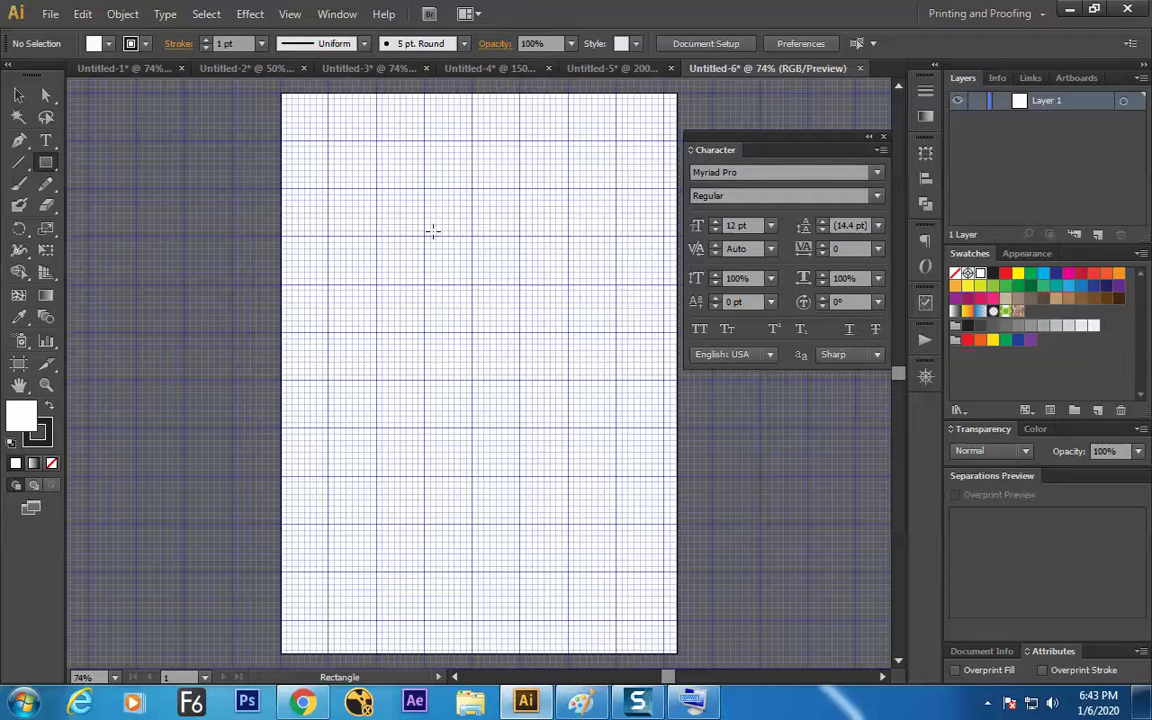
pyautogui.moveTo(412, 219); pyautogui.dragTo(598, 428)
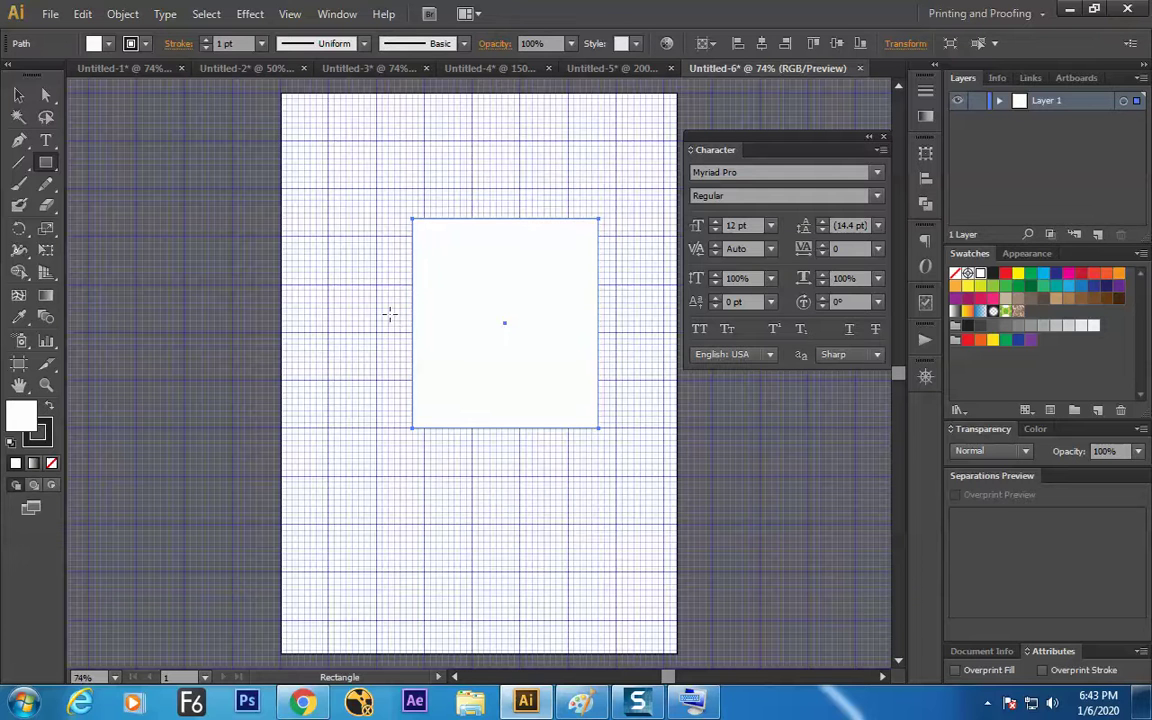
pyautogui.press('Delete')
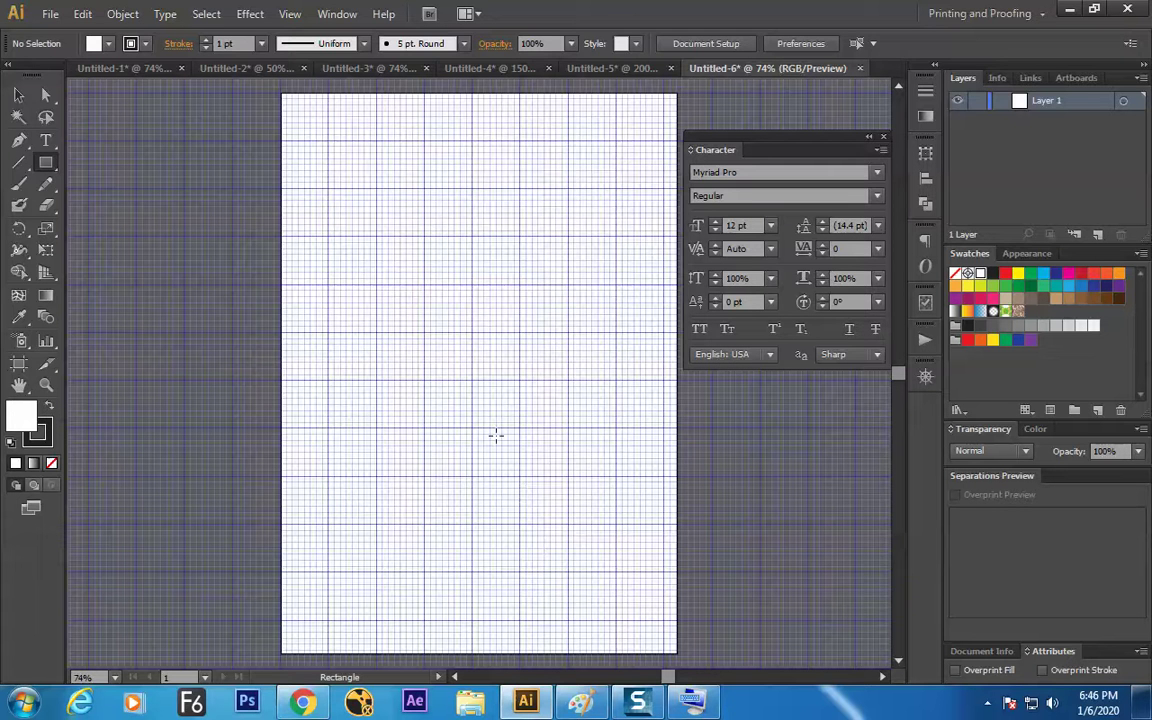
# Step: Draw a square near the top of the page and zoom in to 200%
pyautogui.moveTo(377, 237); pyautogui.dragTo(474, 332)
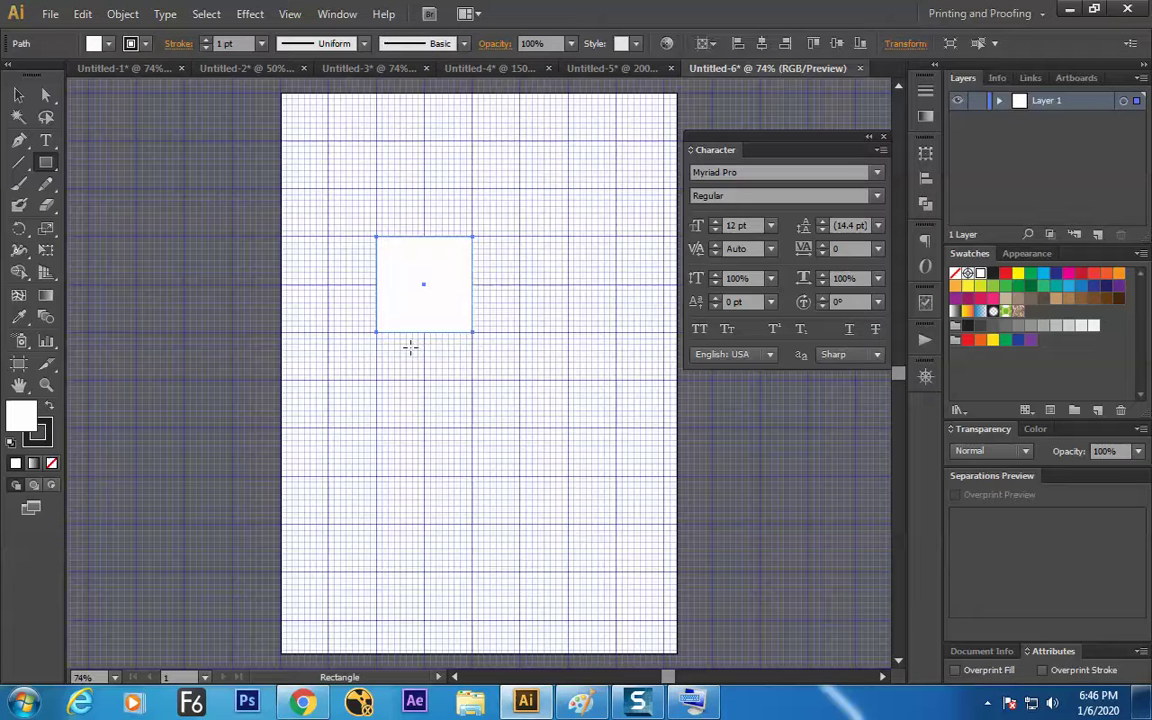
pyautogui.press('v')
pyautogui.hotkey('ctrl', '+')
pyautogui.hotkey('ctrl', '+')
pyautogui.hotkey('ctrl', '+')
pyautogui.moveTo(342, 260); pyautogui.dragTo(355, 386)
pyautogui.scroll(1, 211, 301)
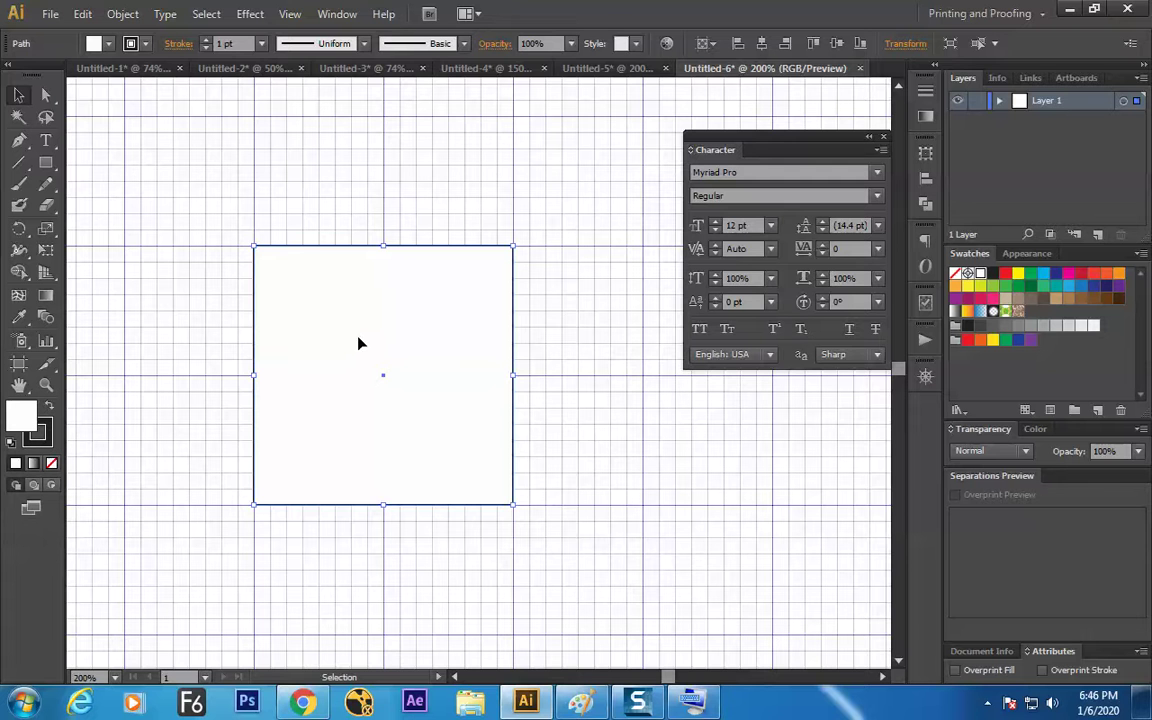
# Step: Duplicate the square as a small centred inner square and copy it down into a tall stem
pyautogui.press('ctrl')
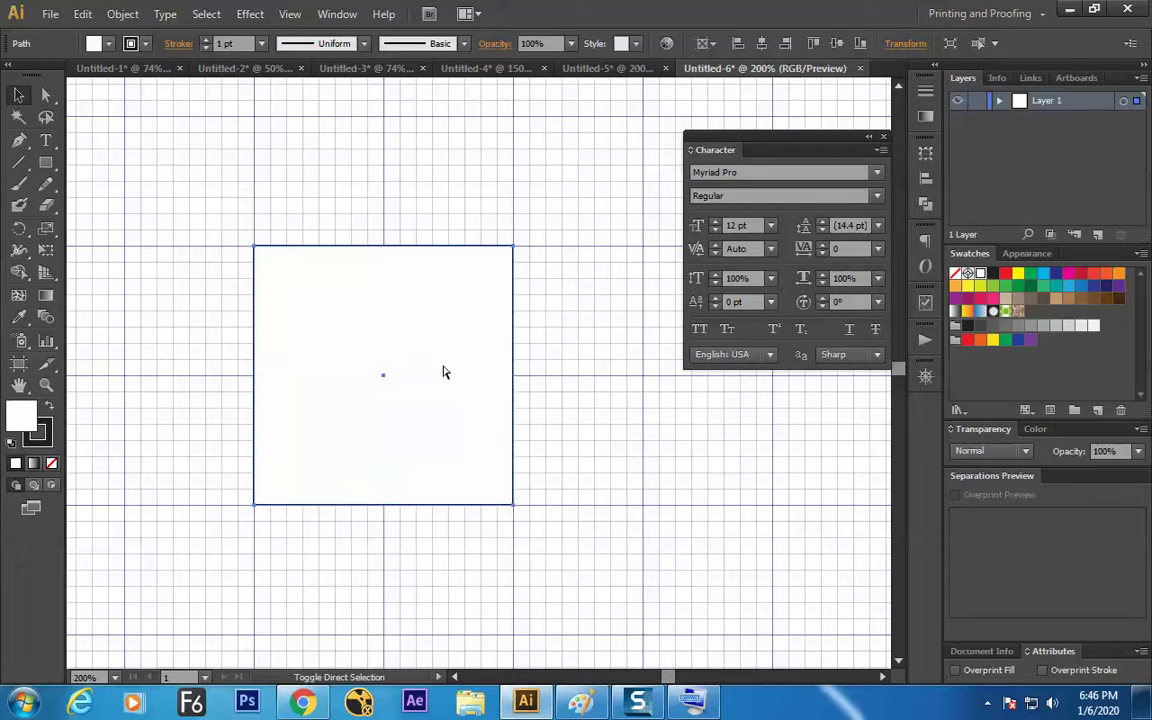
pyautogui.moveTo(513, 245); pyautogui.dragTo(432, 327)
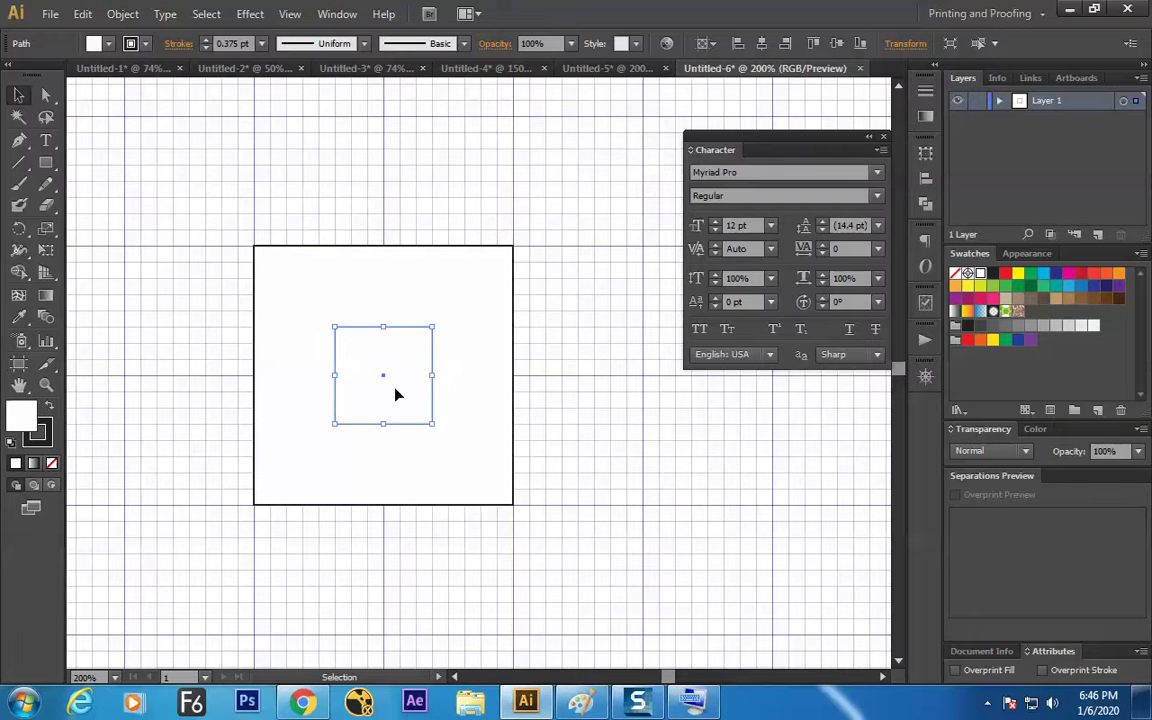
pyautogui.scroll(-2, 380, 385)
pyautogui.scroll(-2, 370, 340)
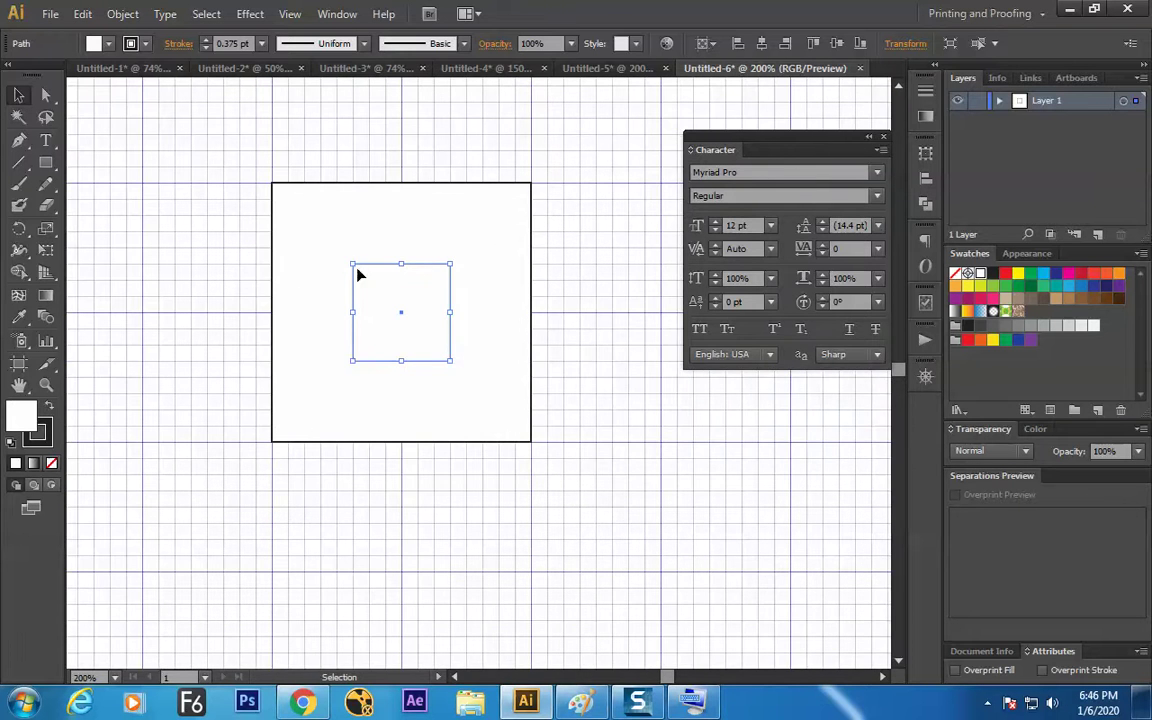
pyautogui.moveTo(398, 338)
pyautogui.mouseDown()
pyautogui.moveTo(320, 488)
pyautogui.moveTo(353, 474)
pyautogui.mouseUp()
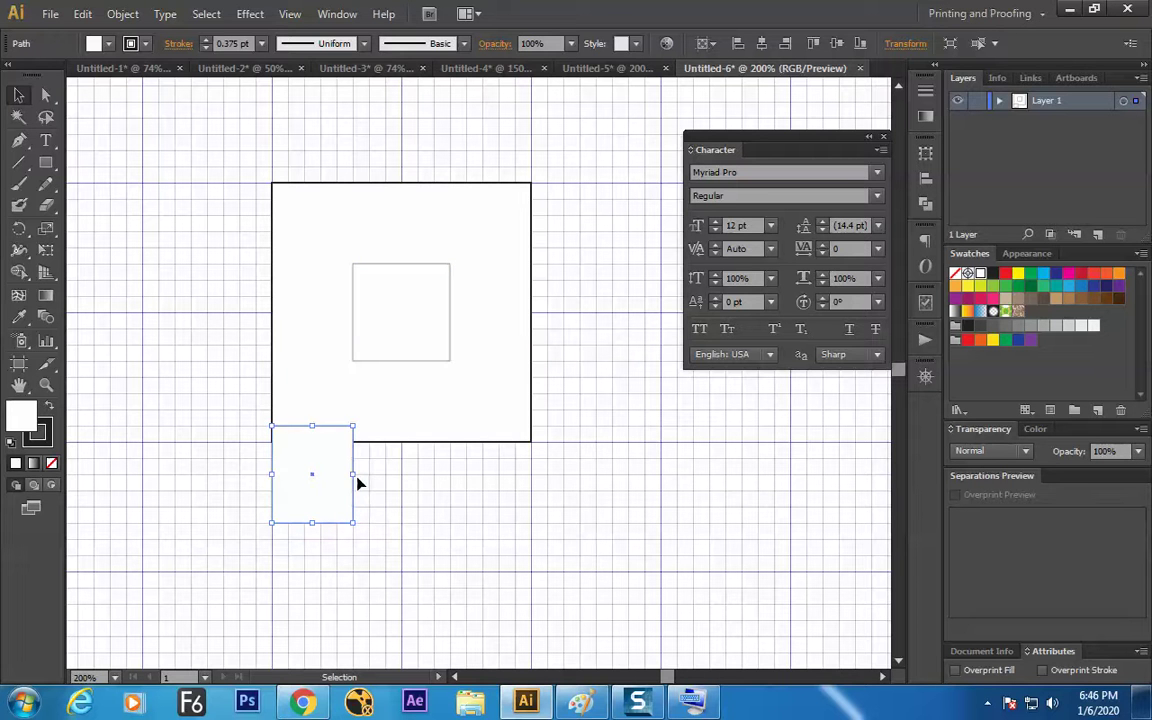
pyautogui.moveTo(312, 522); pyautogui.dragTo(312, 635)
pyautogui.click(474, 475)
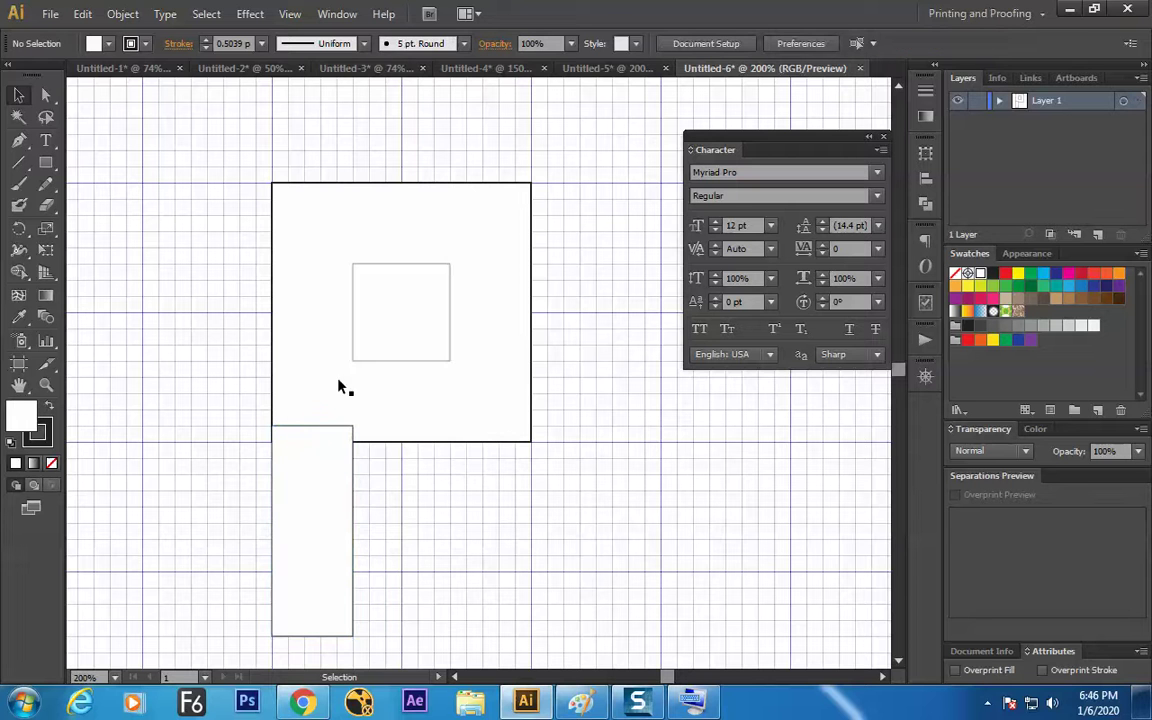
# Step: Make the two squares one compound path with Ctrl+8 and add the stem to the selection
pyautogui.moveTo(223, 116); pyautogui.dragTo(531, 539)
pyautogui.keyDown('shift'); pyautogui.click(300, 480); pyautogui.keyUp('shift')
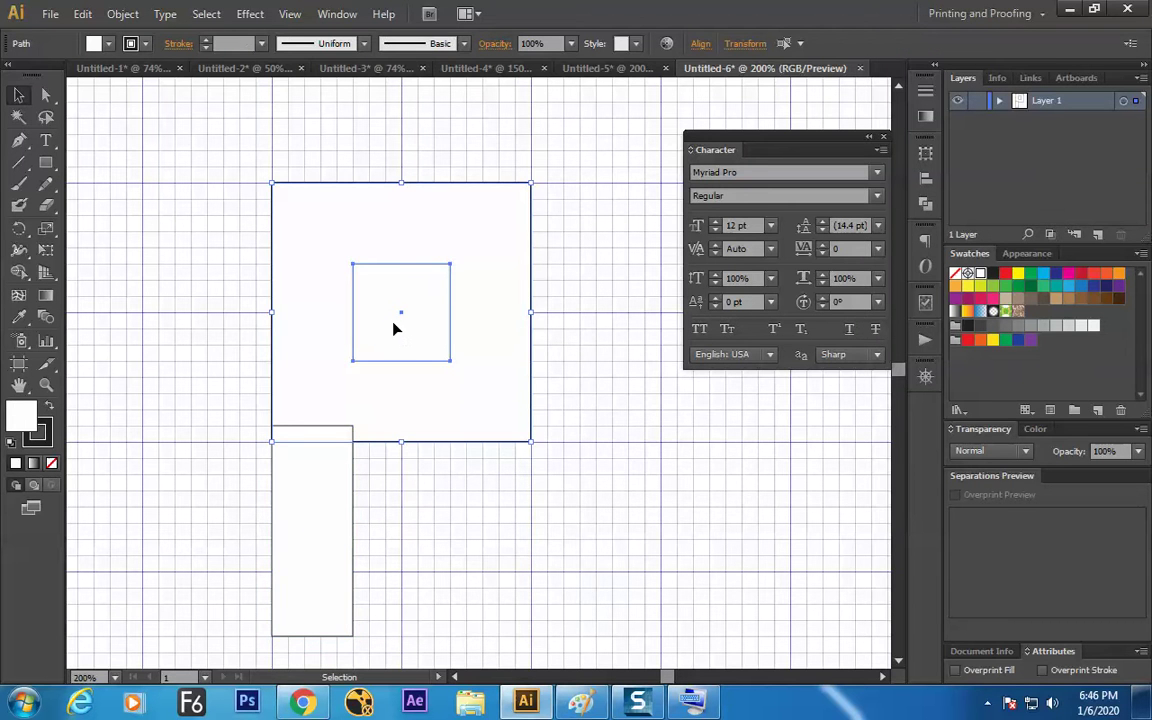
pyautogui.press('a')
pyautogui.hotkey('ctrl', '8')
pyautogui.press('v')
pyautogui.moveTo(365, 468); pyautogui.dragTo(254, 380)
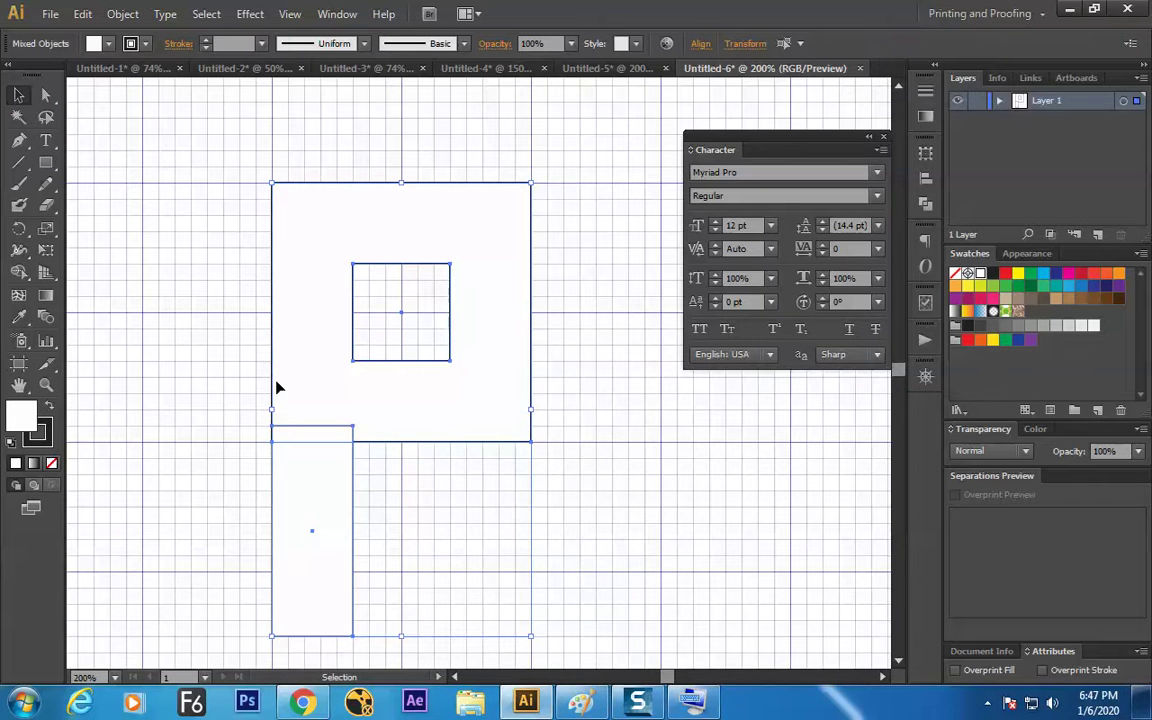
# Step: Merge the square and stem into one P shape with Pathfinder and hide the document grid
pyautogui.click(337, 14)
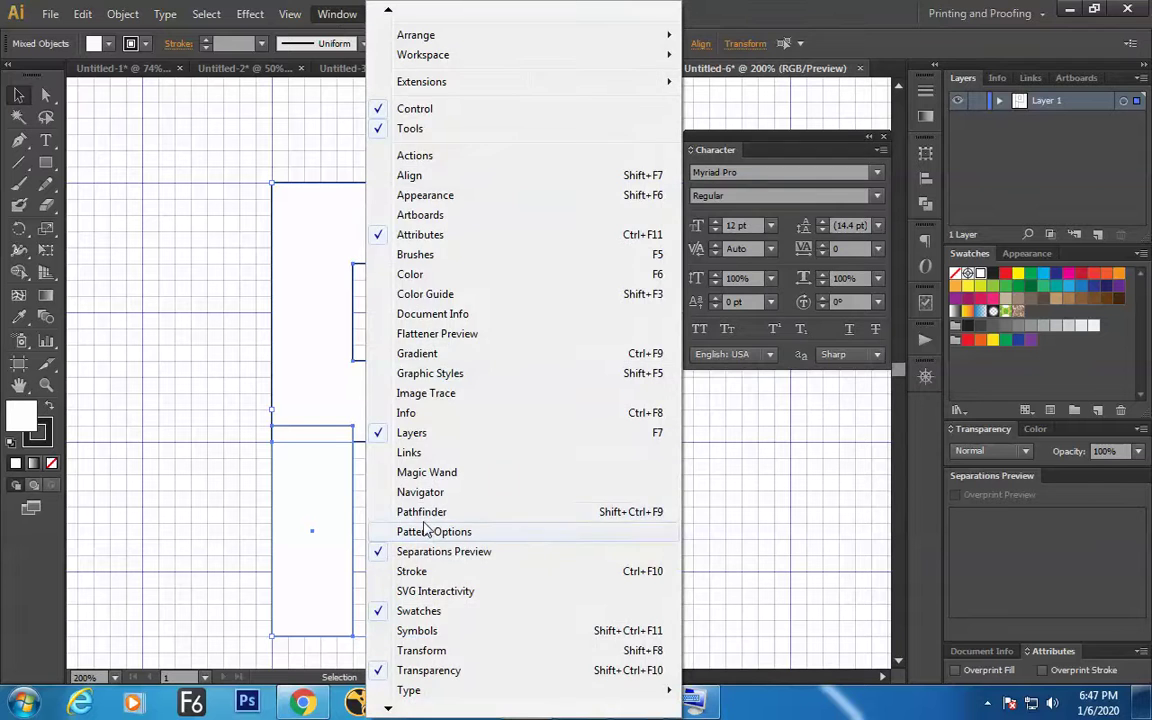
pyautogui.click(421, 512)
pyautogui.click(715, 181)
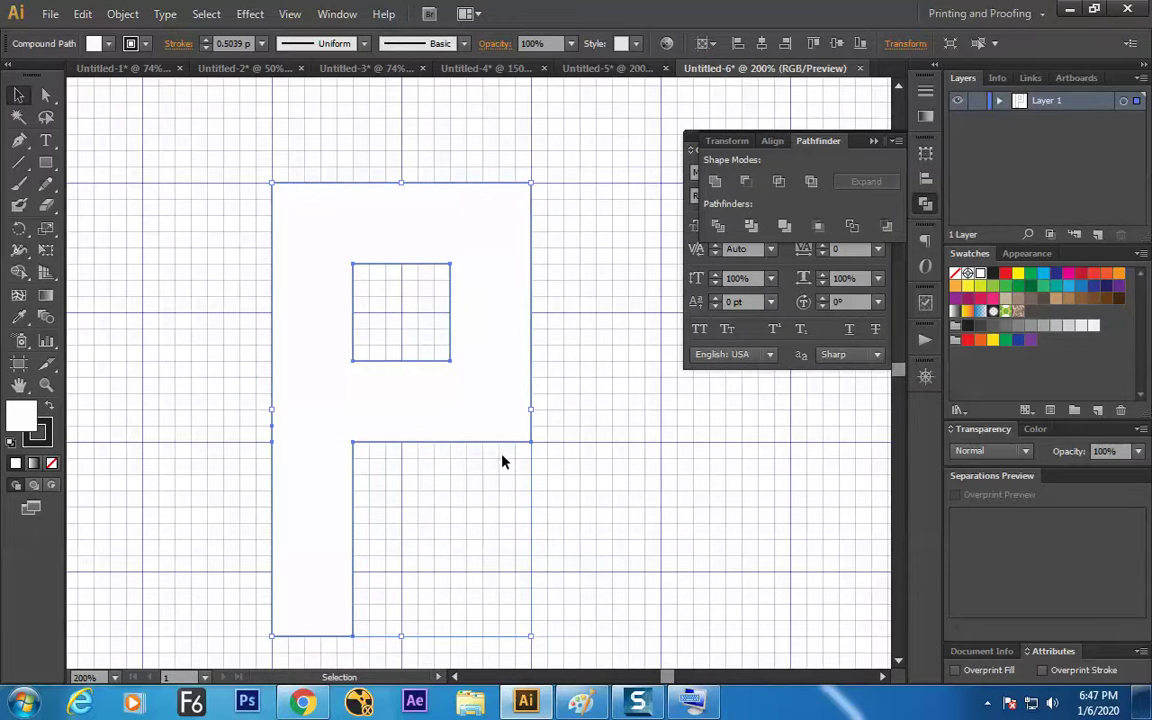
pyautogui.hotkey('ctrl', "'")
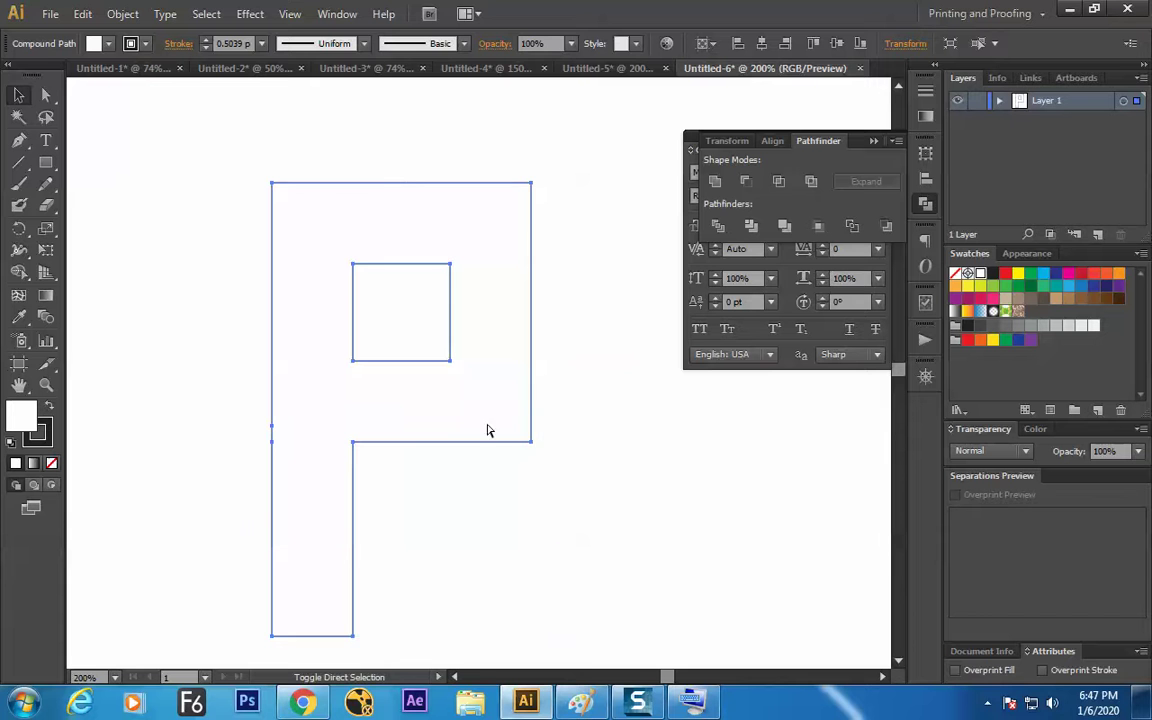
# Step: Show the transparency grid, then reselect the P and swap its fill and stroke
pyautogui.click(289, 14)
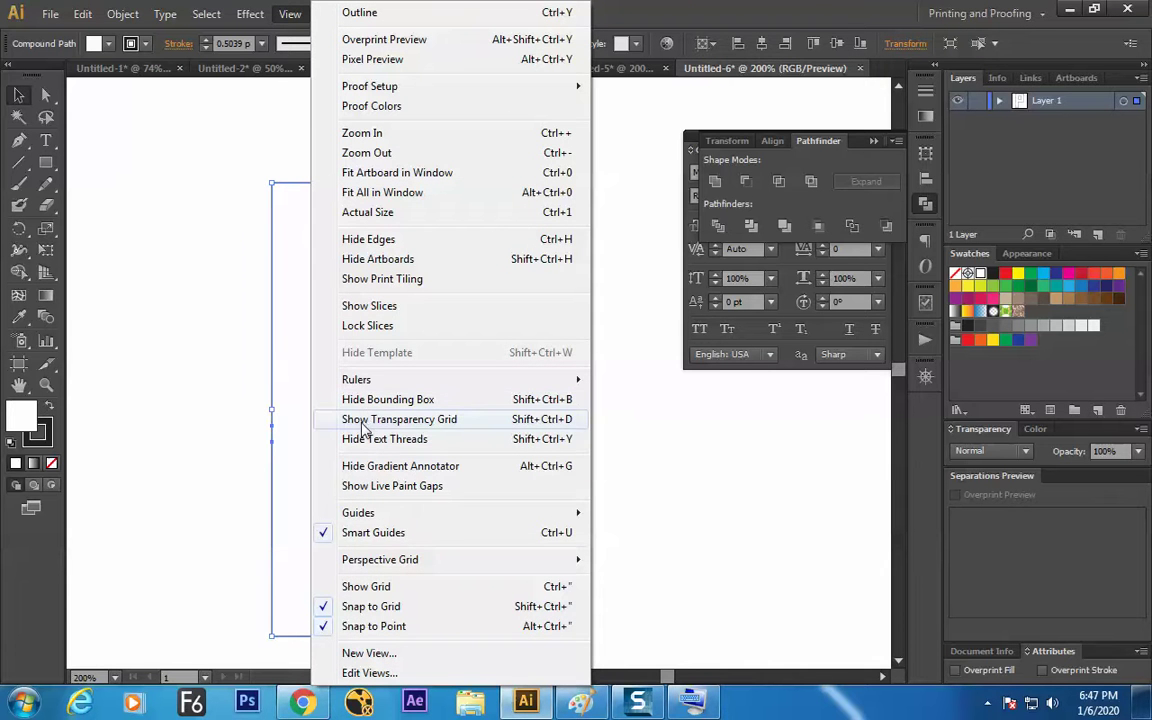
pyautogui.click(365, 422)
pyautogui.click(542, 470)
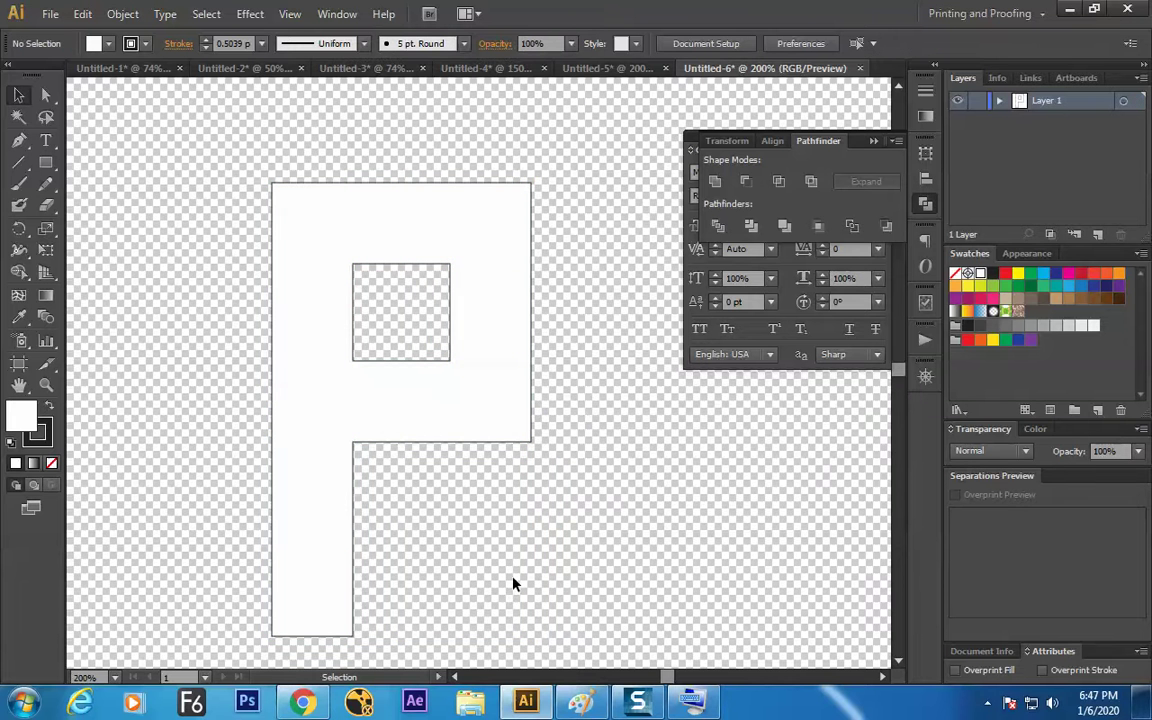
pyautogui.hotkey('ctrl', '-')
pyautogui.hotkey('ctrl', '-')
pyautogui.hotkey('ctrl', '+')
pyautogui.hotkey('ctrl', '+')
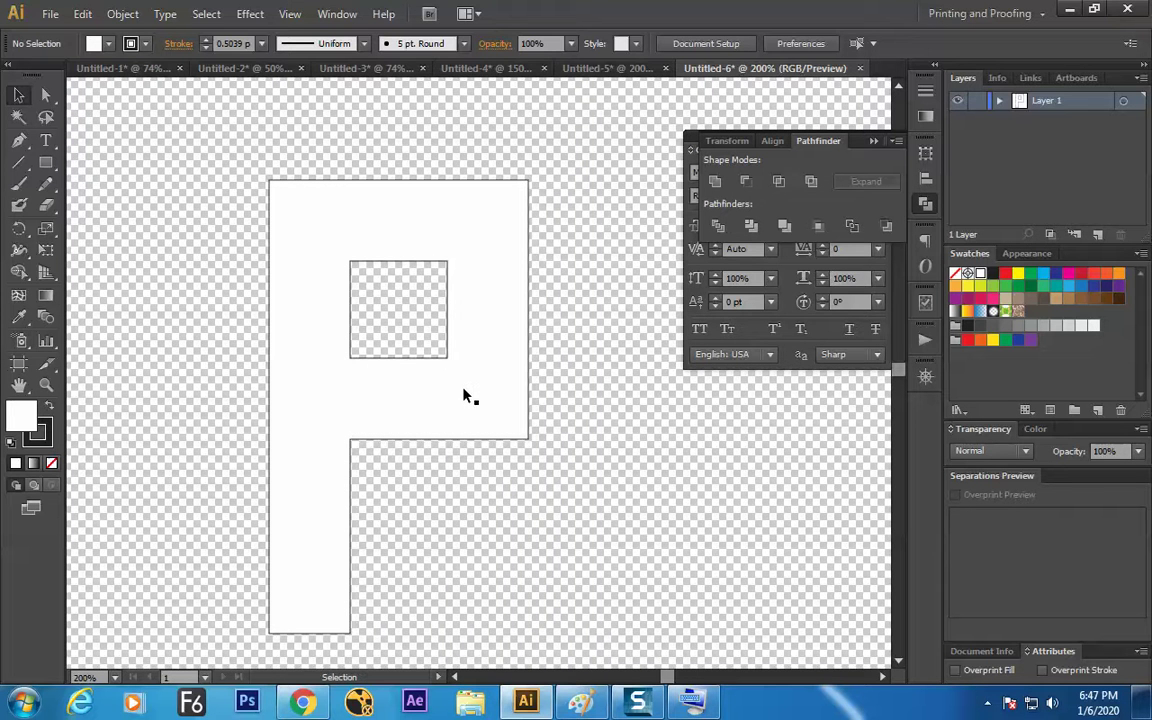
pyautogui.click(490, 400)
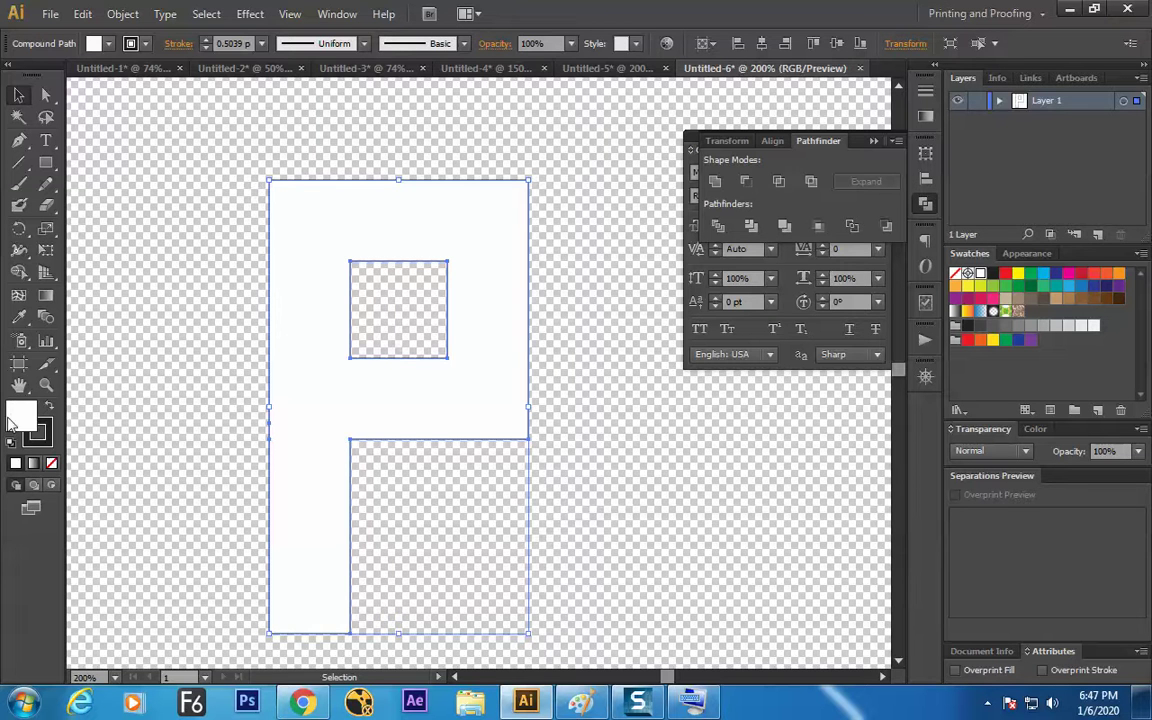
pyautogui.click(49, 405)
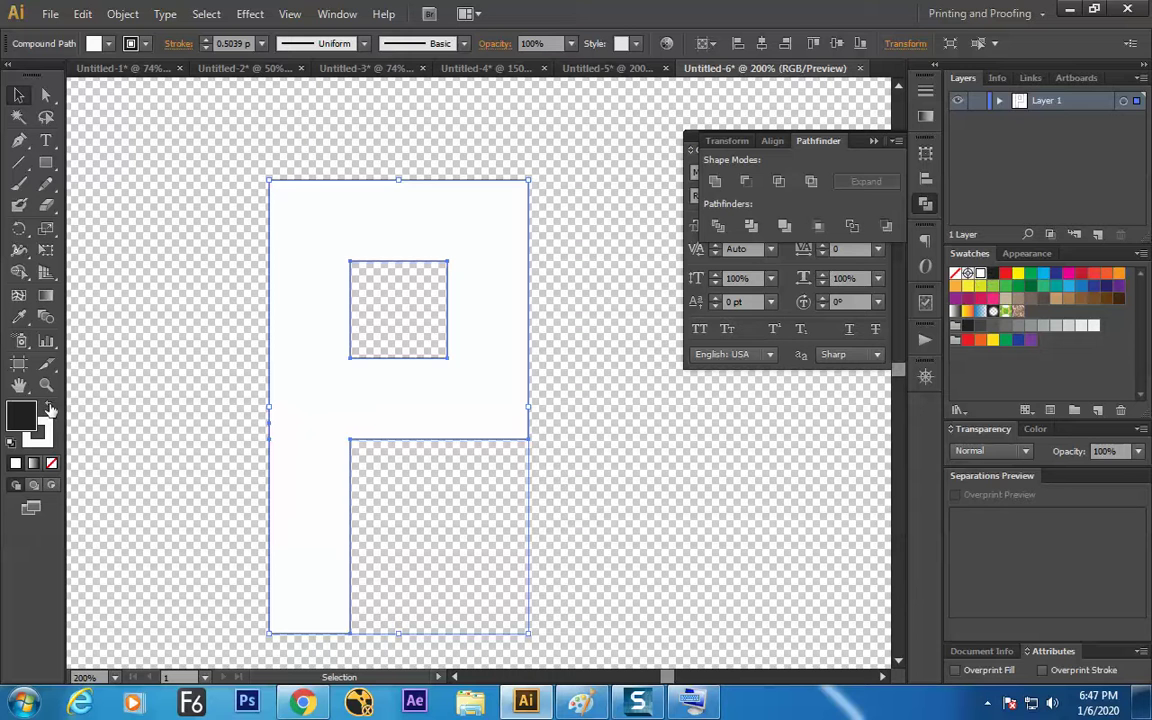
# Step: Check the P's black fill and turn the document grid back on
pyautogui.click(195, 430)
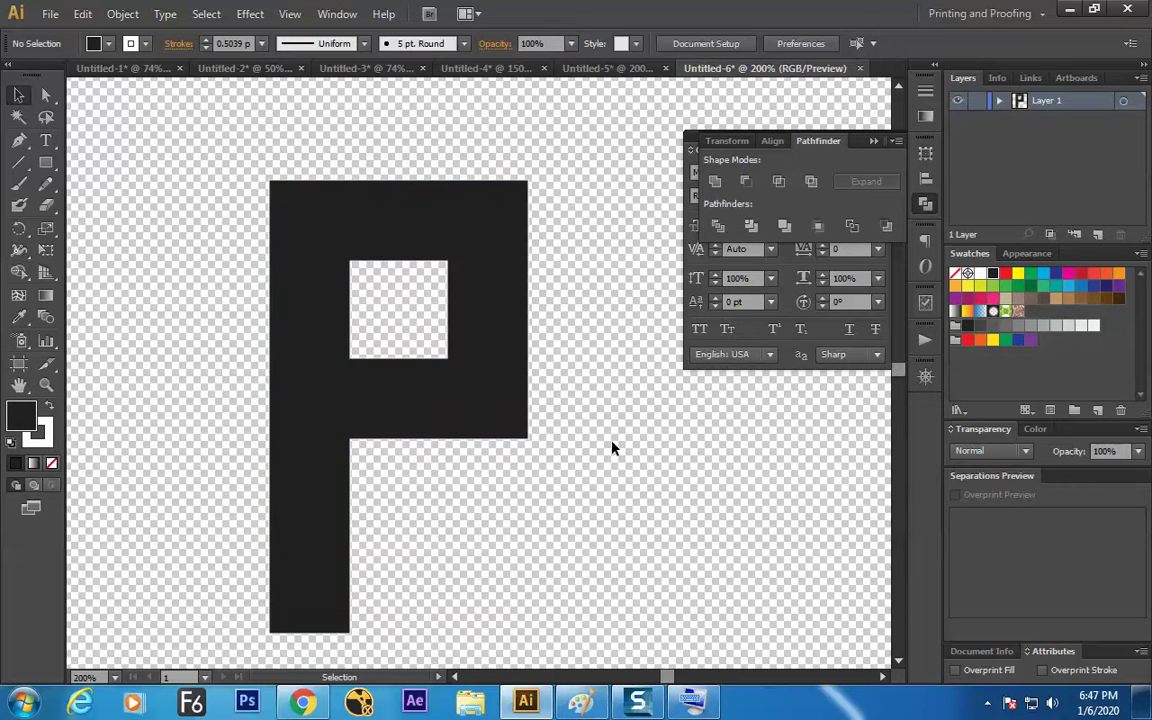
pyautogui.click(501, 419)
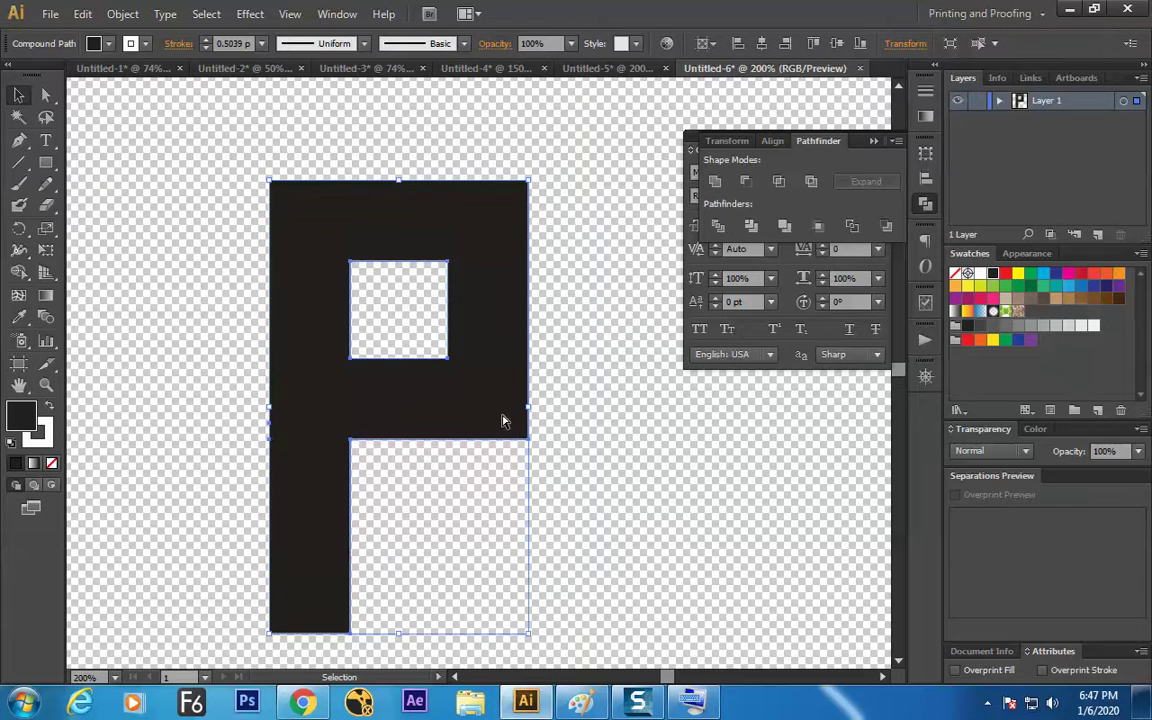
pyautogui.hotkey('ctrl', "'")
pyautogui.press('v')
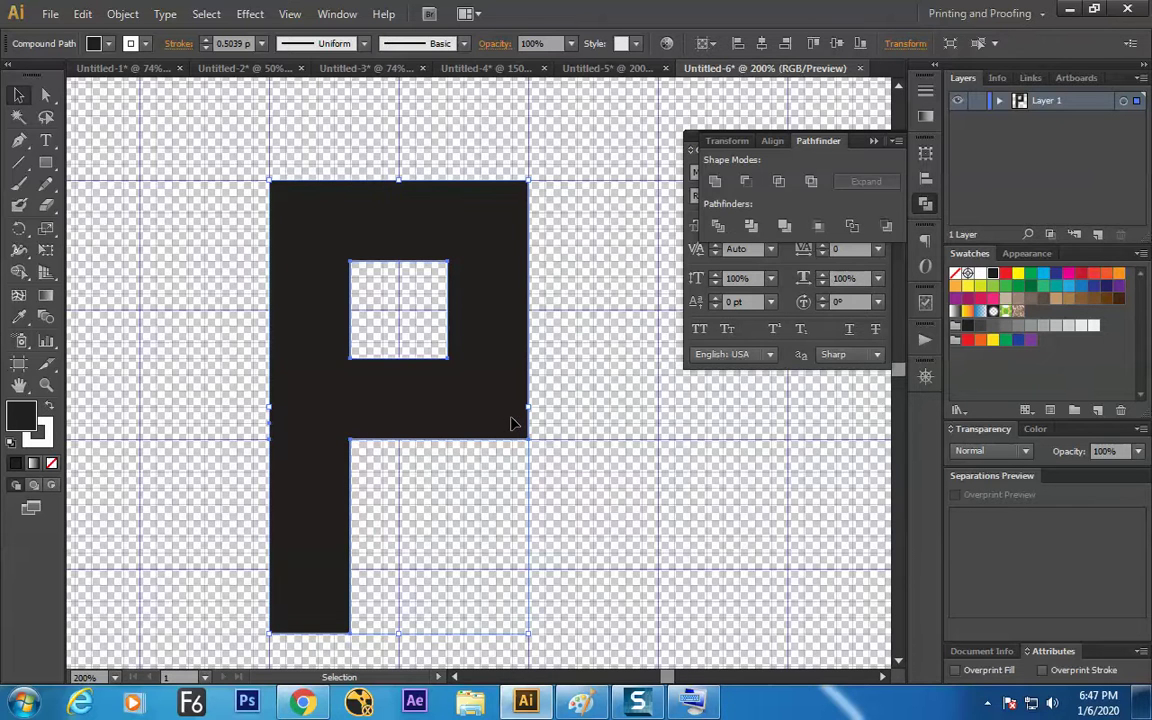
pyautogui.moveTo(519, 389); pyautogui.dragTo(342, 374)
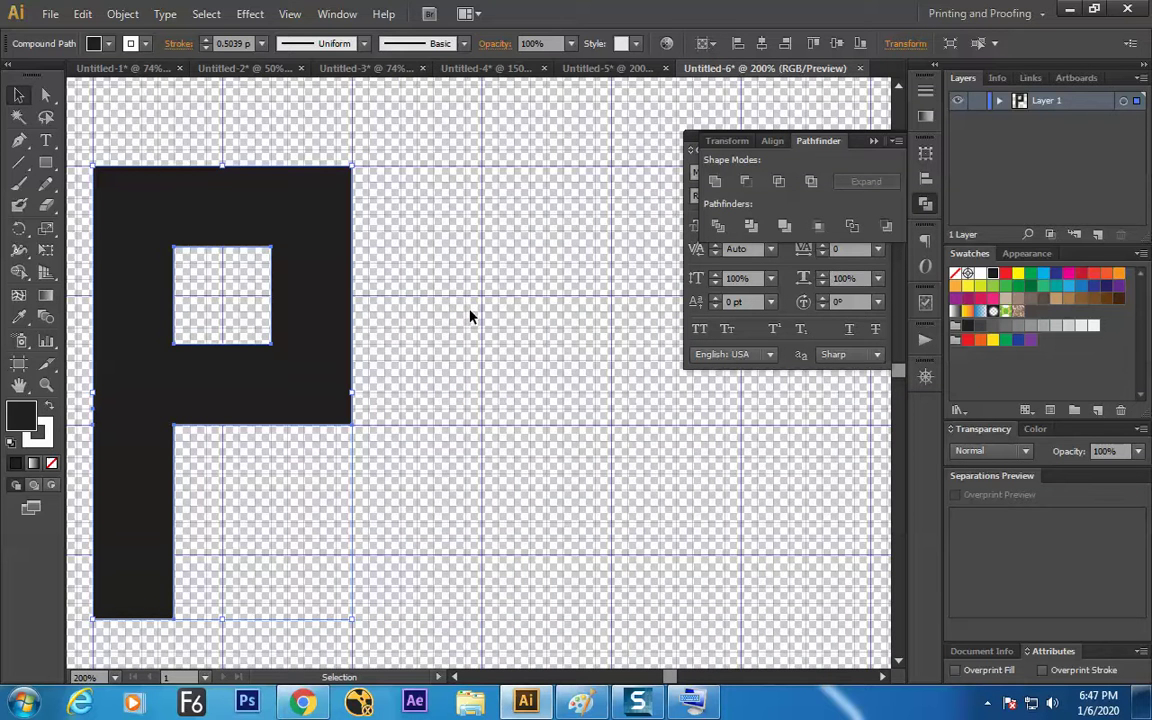
# Step: Duplicate the P and place the copy directly to its left, edges touching
pyautogui.click(420, 418)
pyautogui.click(320, 400)
pyautogui.moveTo(234, 389); pyautogui.dragTo(514, 424)
pyautogui.press('k')
pyautogui.press('v')
pyautogui.moveTo(399, 357); pyautogui.dragTo(157, 399)
# Step: Mirror the left copy horizontally and position it beside the black P in the Transform panel
pyautogui.click(905, 45)
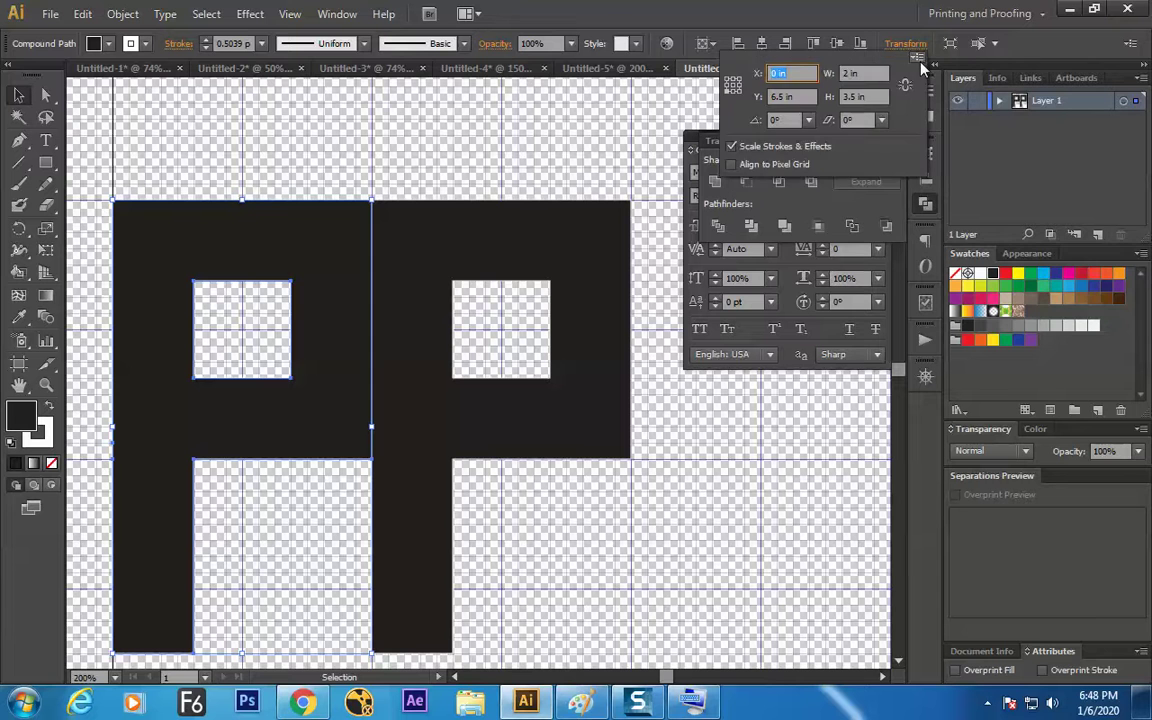
pyautogui.click(918, 57)
pyautogui.click(834, 60)
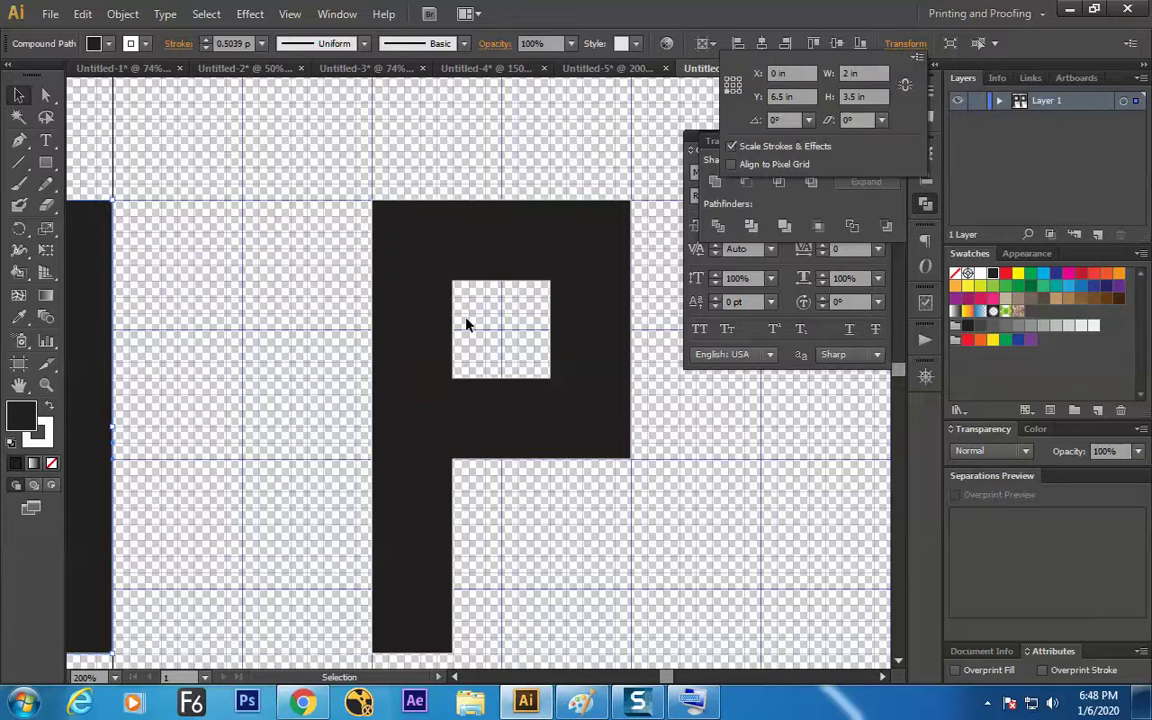
pyautogui.click(905, 45)
pyautogui.click(905, 45)
pyautogui.press('Return')
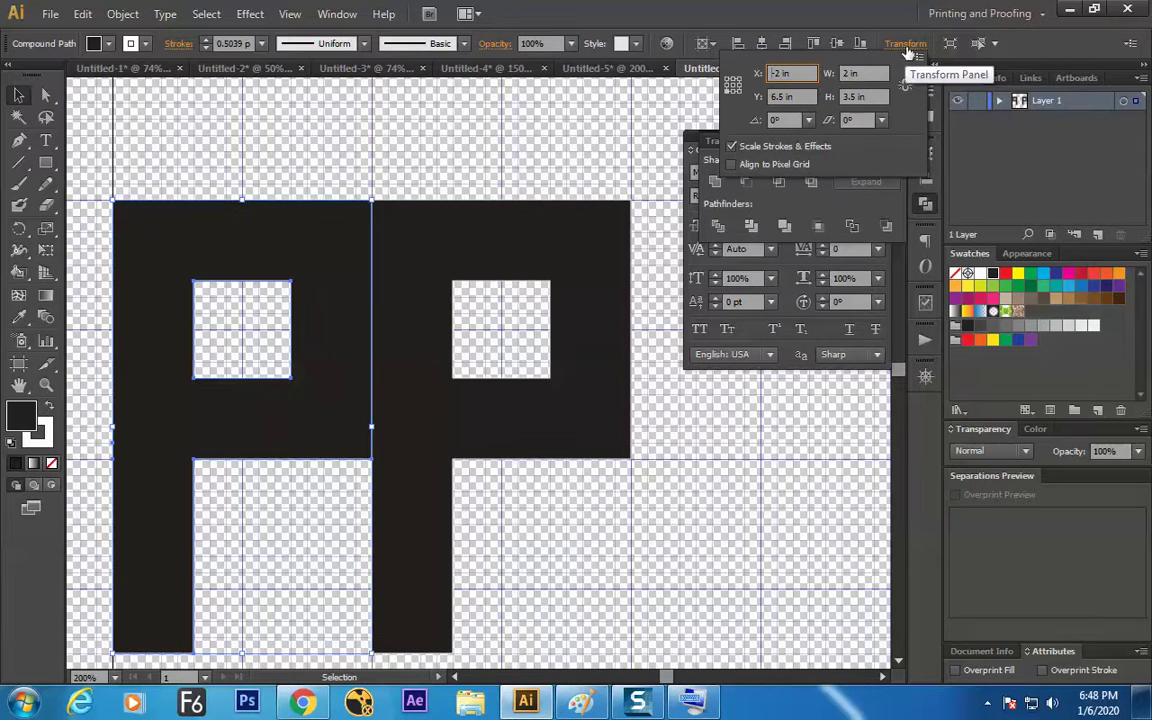
# Step: Change the reference point, flip the copy horizontally and vertically into a 'd', and fill it red
pyautogui.click(728, 80)
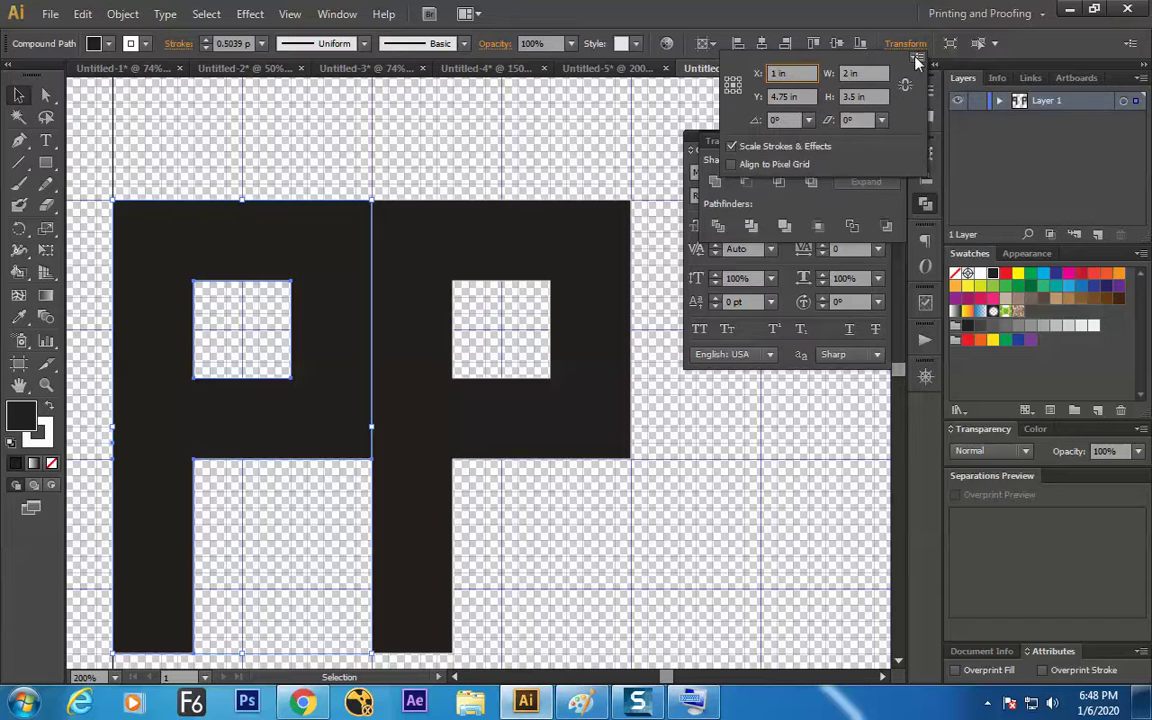
pyautogui.click(916, 57)
pyautogui.click(857, 58)
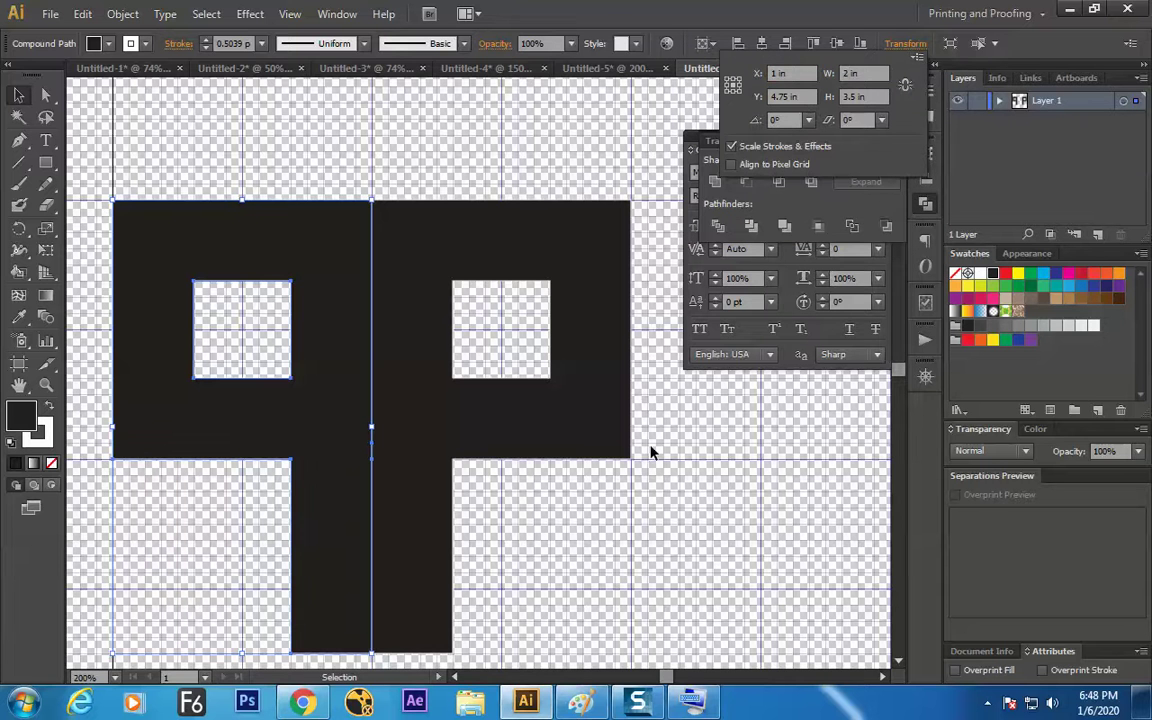
pyautogui.click(916, 57)
pyautogui.click(833, 83)
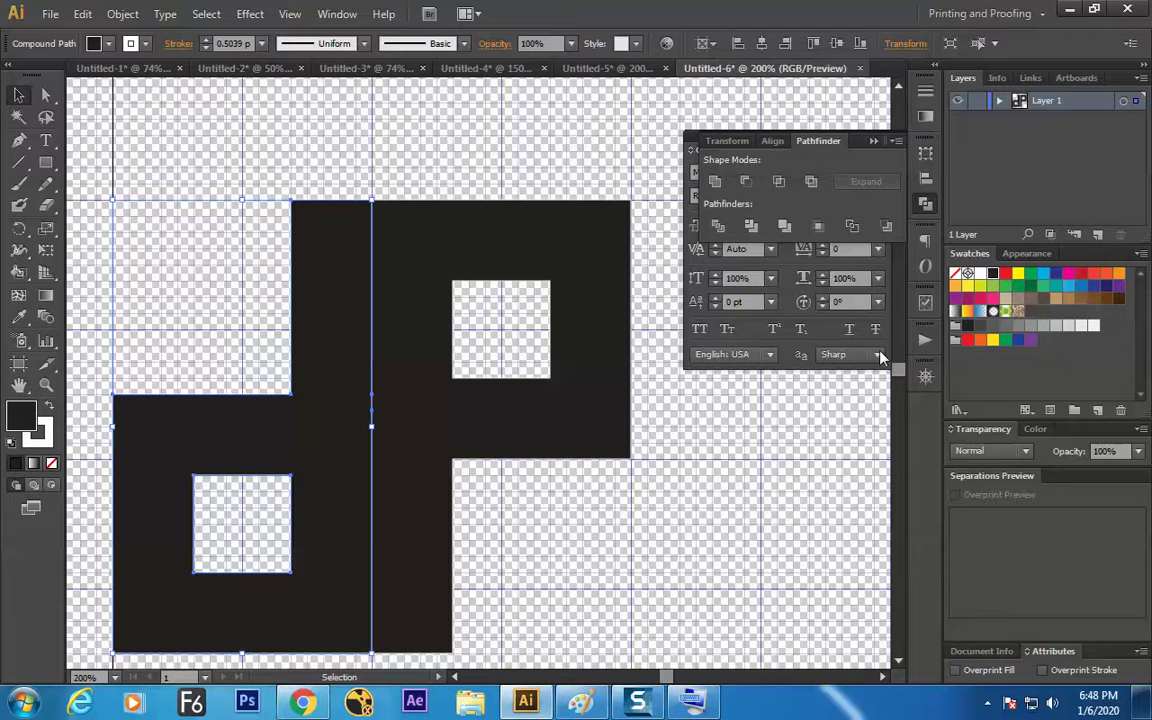
pyautogui.click(1005, 277)
pyautogui.click(692, 510)
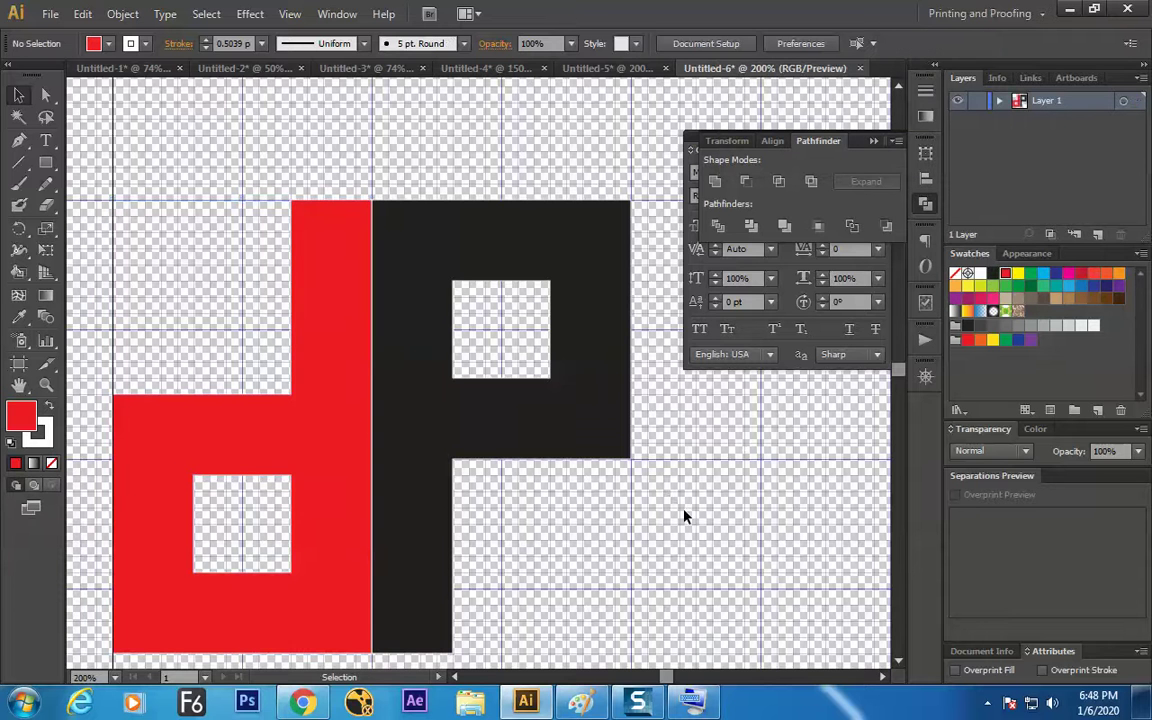
# Step: Hide the grid and panels, centre the monogram and undo an accidental nudge of the letters
pyautogui.hotkey('ctrl', ';')
pyautogui.press('Tab')
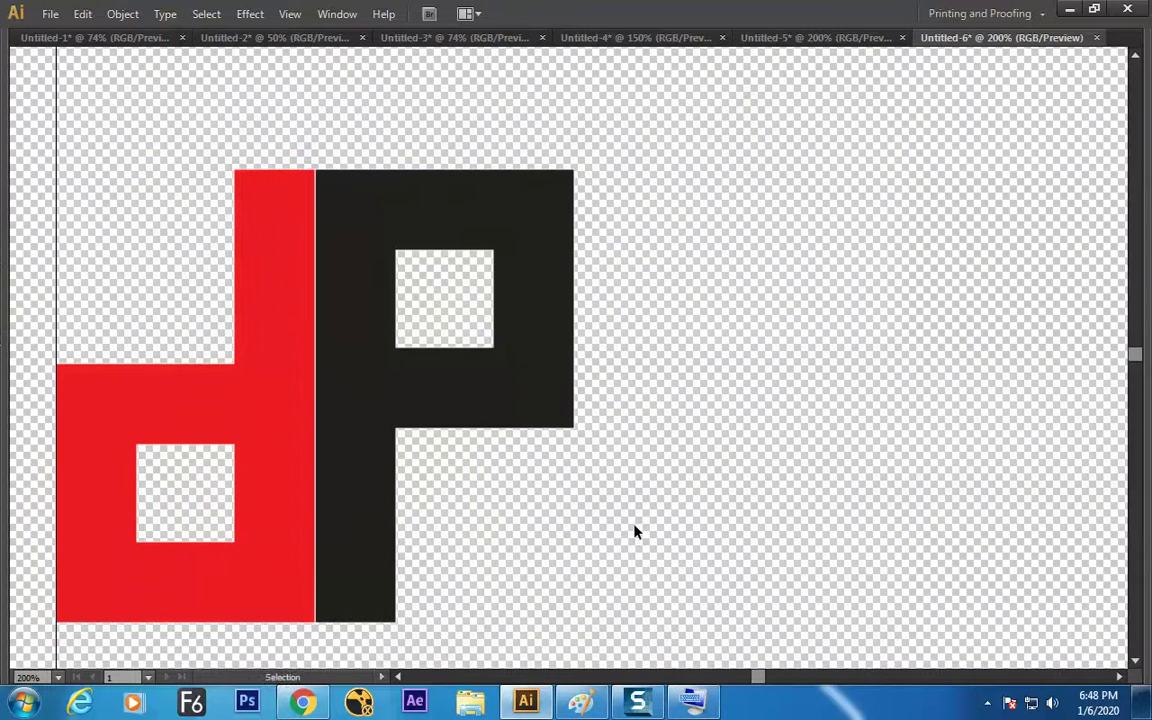
pyautogui.moveTo(615, 497); pyautogui.dragTo(671, 475)
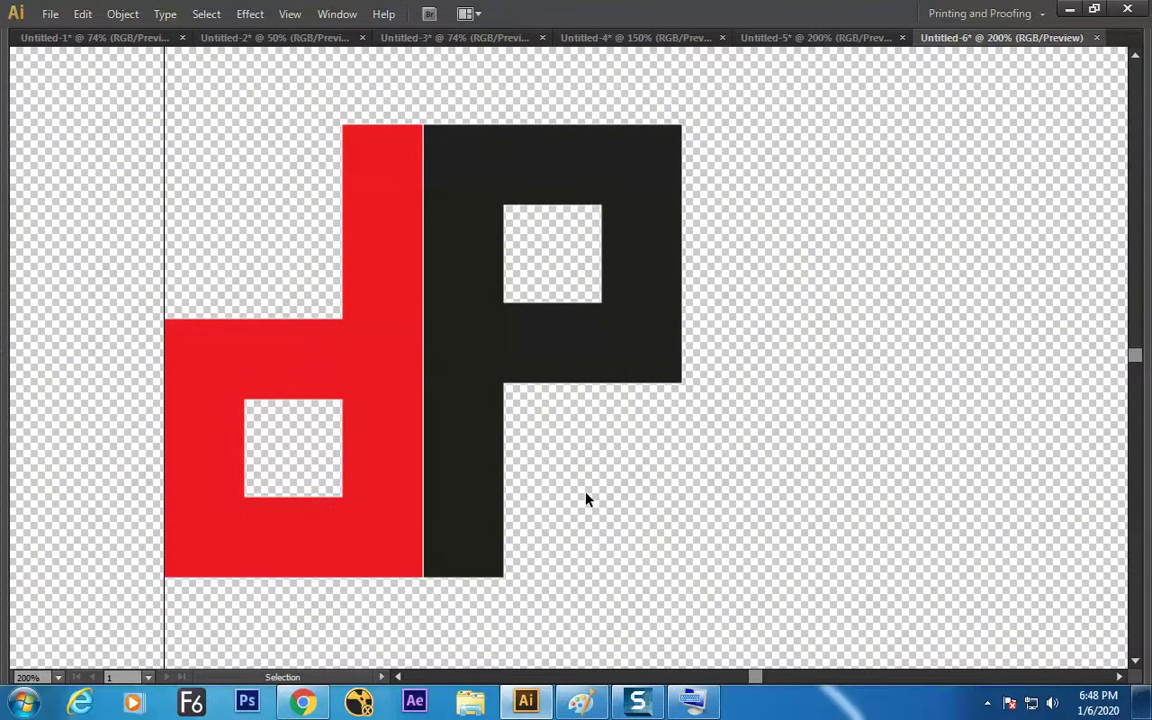
pyautogui.moveTo(634, 513); pyautogui.dragTo(152, 252)
pyautogui.moveTo(411, 355); pyautogui.dragTo(427, 357)
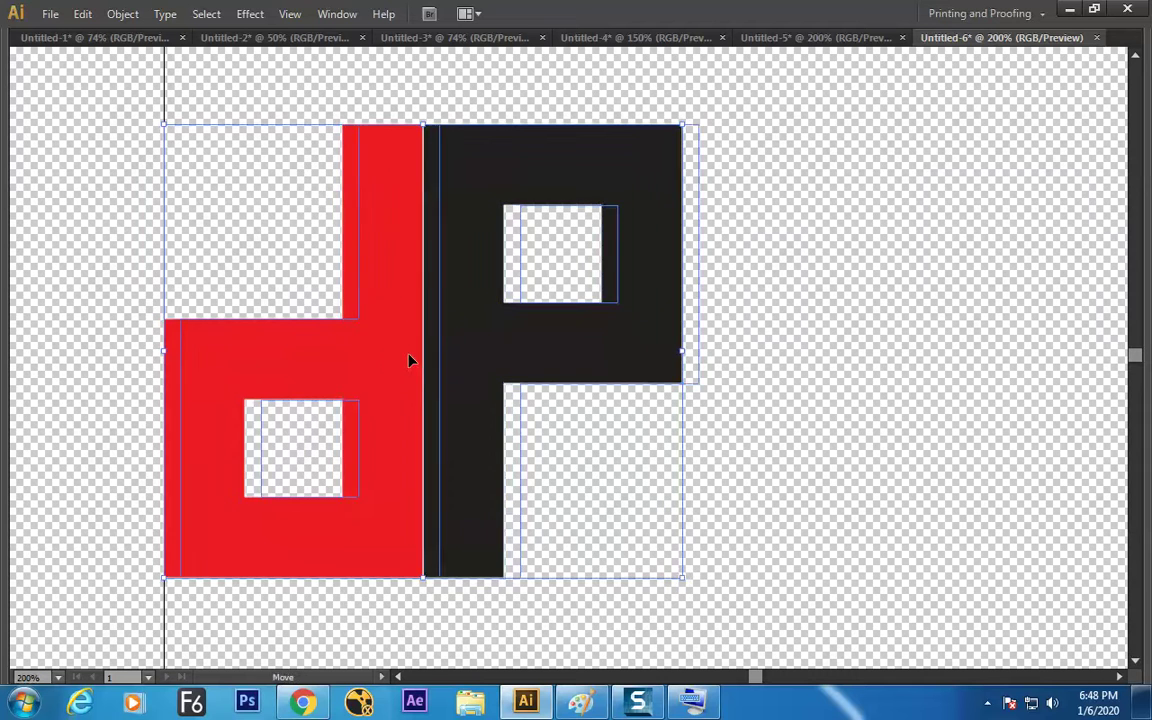
pyautogui.hotkey('ctrl', 'z')
pyautogui.click(630, 469)
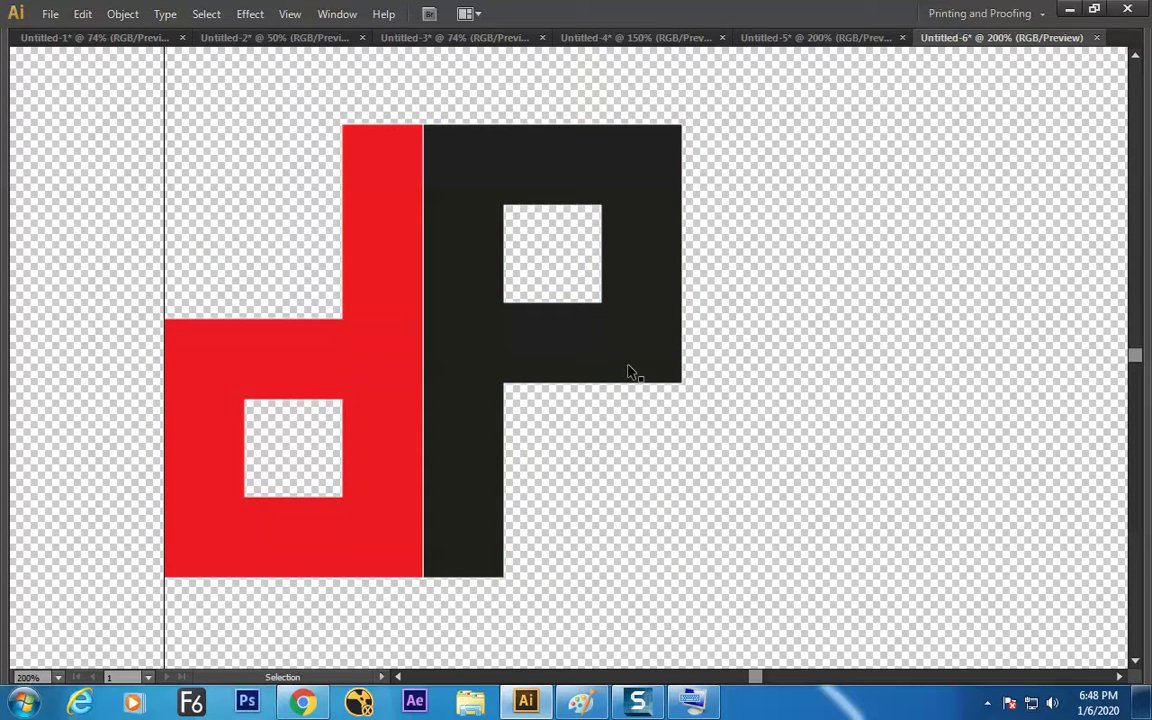
# Step: Draw a diagonal straight line across both letters from lower left to upper right
pyautogui.moveTo(496, 432); pyautogui.dragTo(580, 383)
pyautogui.press('Tab')
pyautogui.click(16, 166)
pyautogui.press('Tab')
pyautogui.moveTo(238, 570)
pyautogui.mouseDown()
pyautogui.moveTo(904, 153)
pyautogui.moveTo(895, 216)
pyautogui.mouseUp()
# Step: Shift the diagonal line down-right and cut the letters along it with Divide Objects Below
pyautogui.press('v')
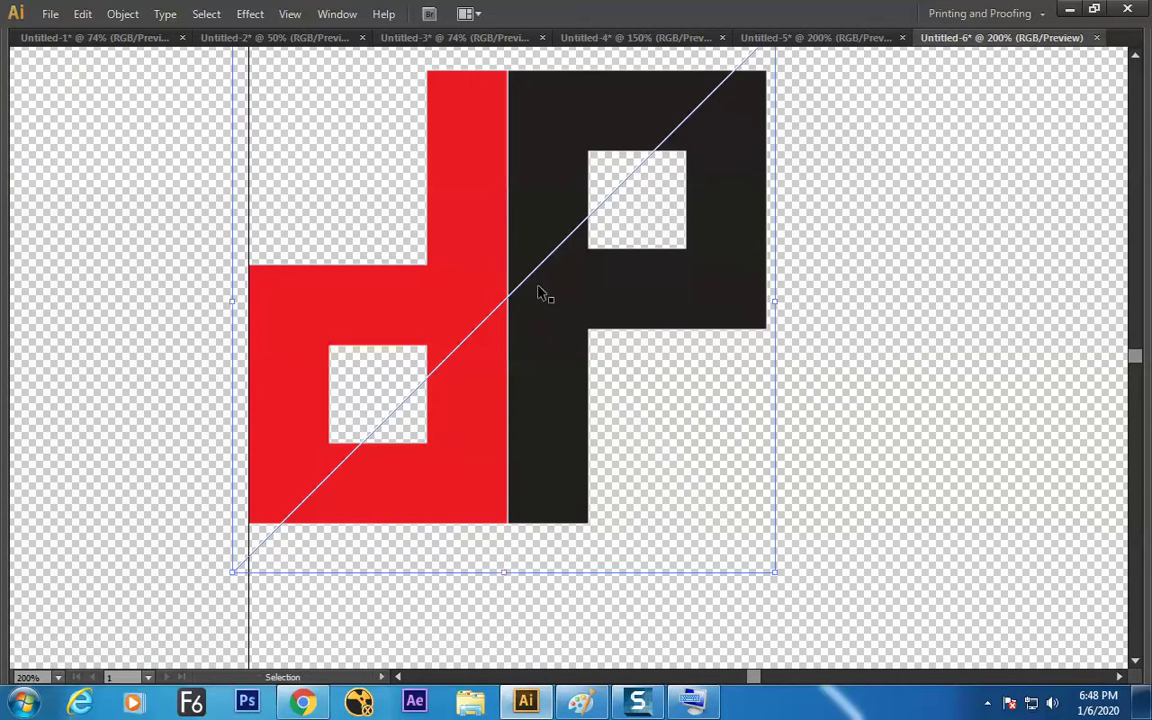
pyautogui.moveTo(603, 210)
pyautogui.mouseDown()
pyautogui.moveTo(659, 263)
pyautogui.moveTo(688, 316)
pyautogui.mouseUp()
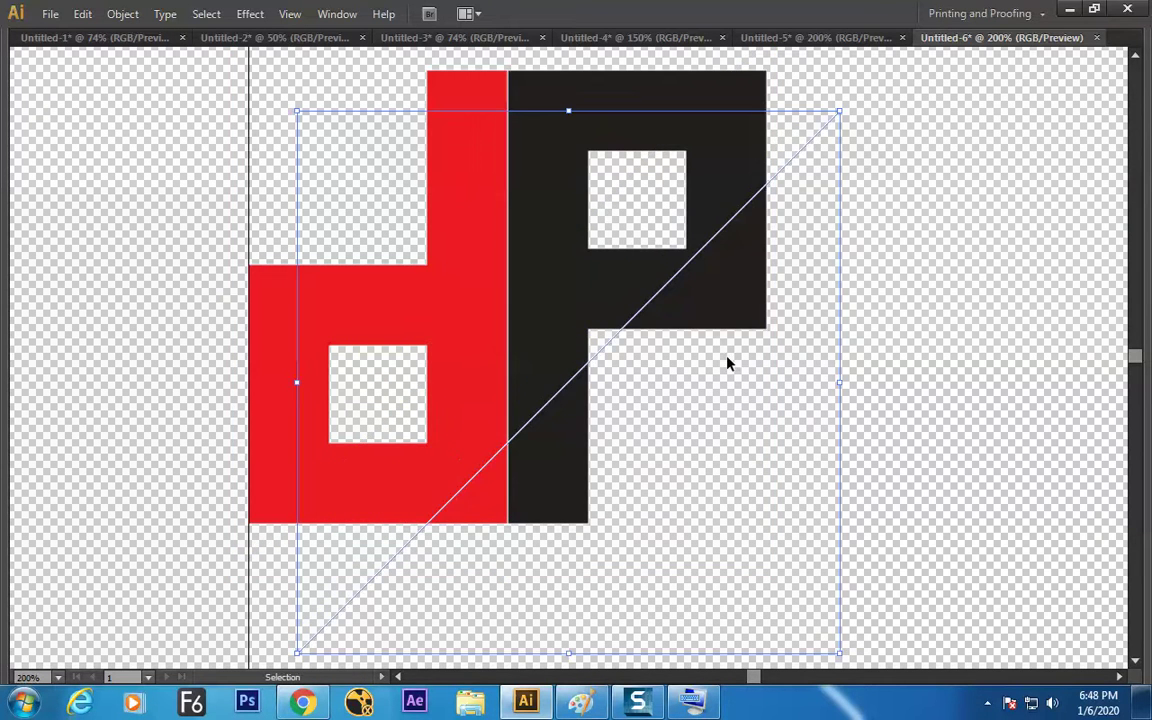
pyautogui.press('Tab')
pyautogui.click(123, 14)
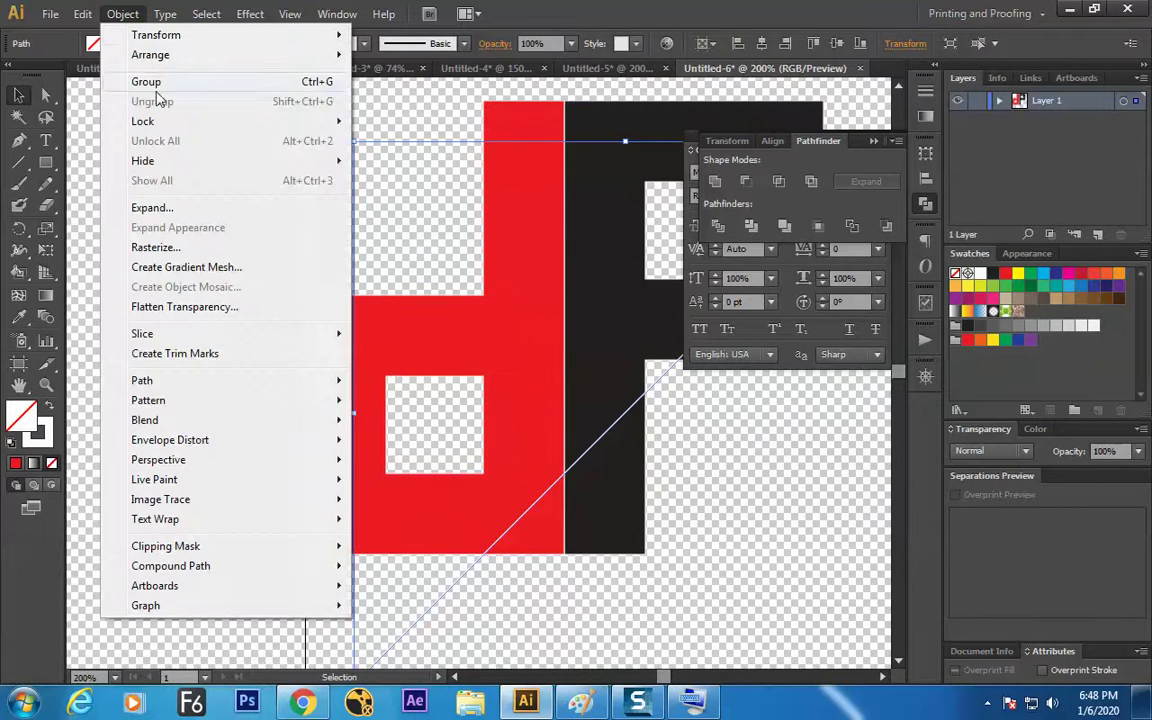
pyautogui.moveTo(142, 380)
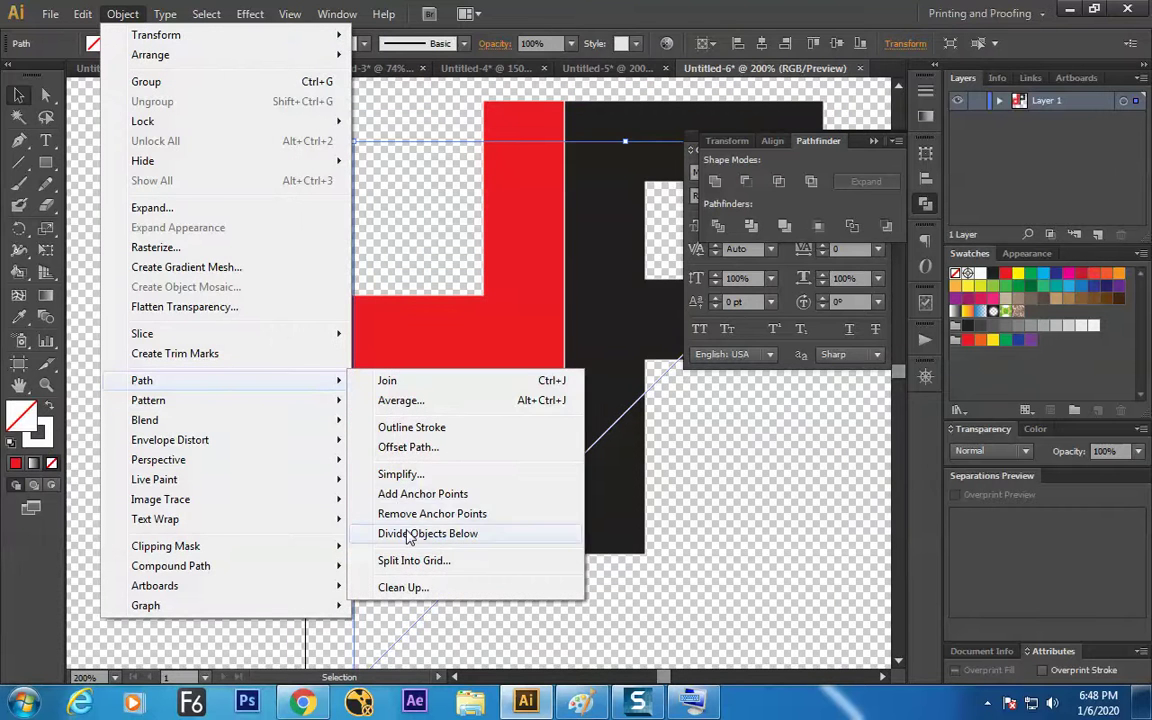
pyautogui.click(410, 534)
# Step: Nudge the P's cut-off lower stem piece downward, then select the d's red triangle piece
pyautogui.click(614, 521)
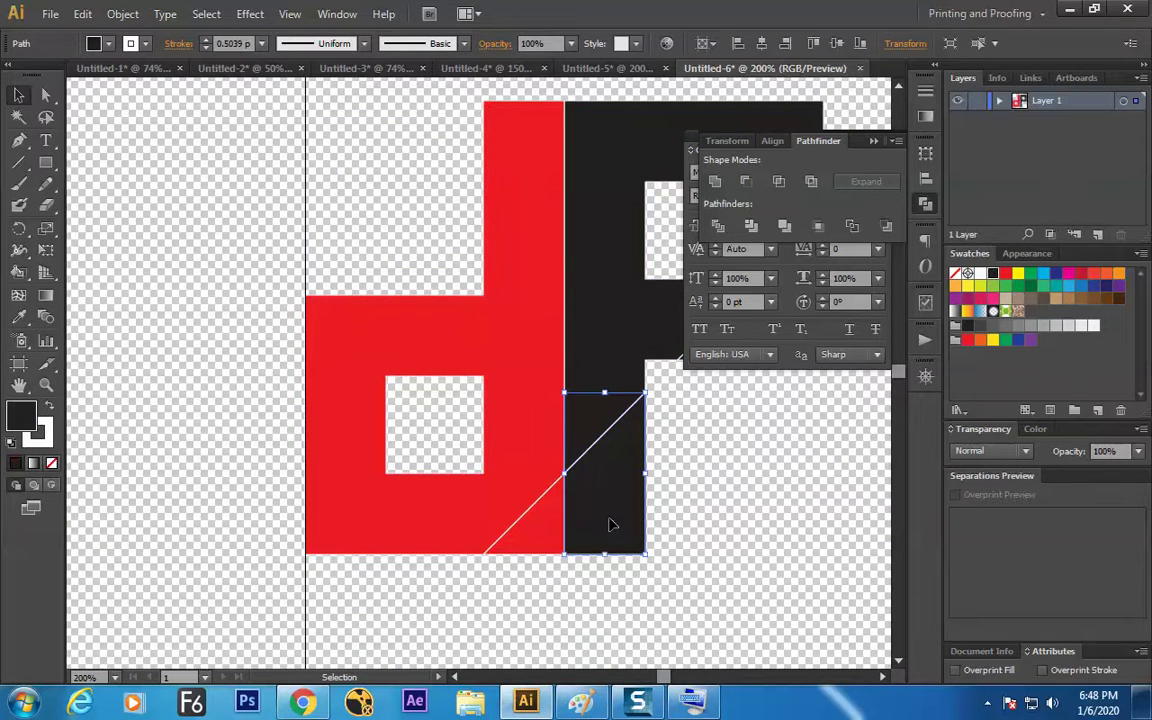
pyautogui.press('Down')
pyautogui.press('Down')
pyautogui.press('Down')
pyautogui.press('Tab')
pyautogui.click(452, 470)
pyautogui.press('Tab')
pyautogui.moveTo(591, 535); pyautogui.dragTo(490, 503)
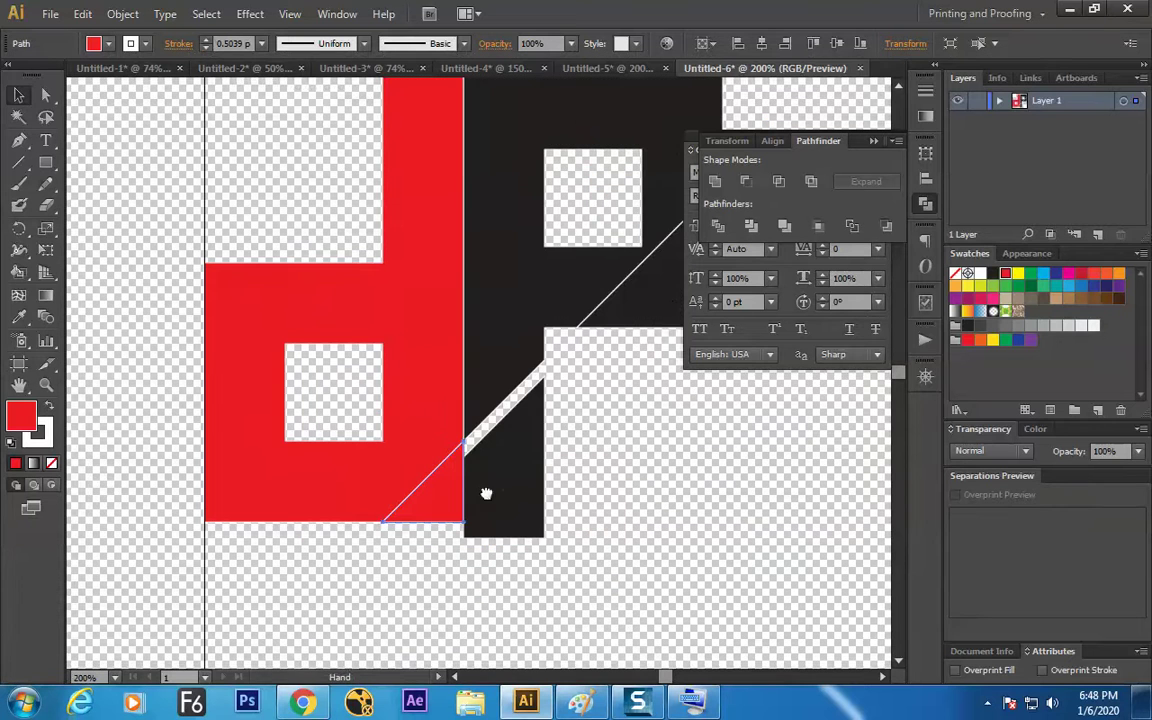
# Step: Use the Eyedropper to make the P's lower stem piece red and the d's corner triangle black
pyautogui.press('i')
pyautogui.keyDown('ctrl'); pyautogui.click(512, 474); pyautogui.keyUp('ctrl')
pyautogui.click(432, 352)
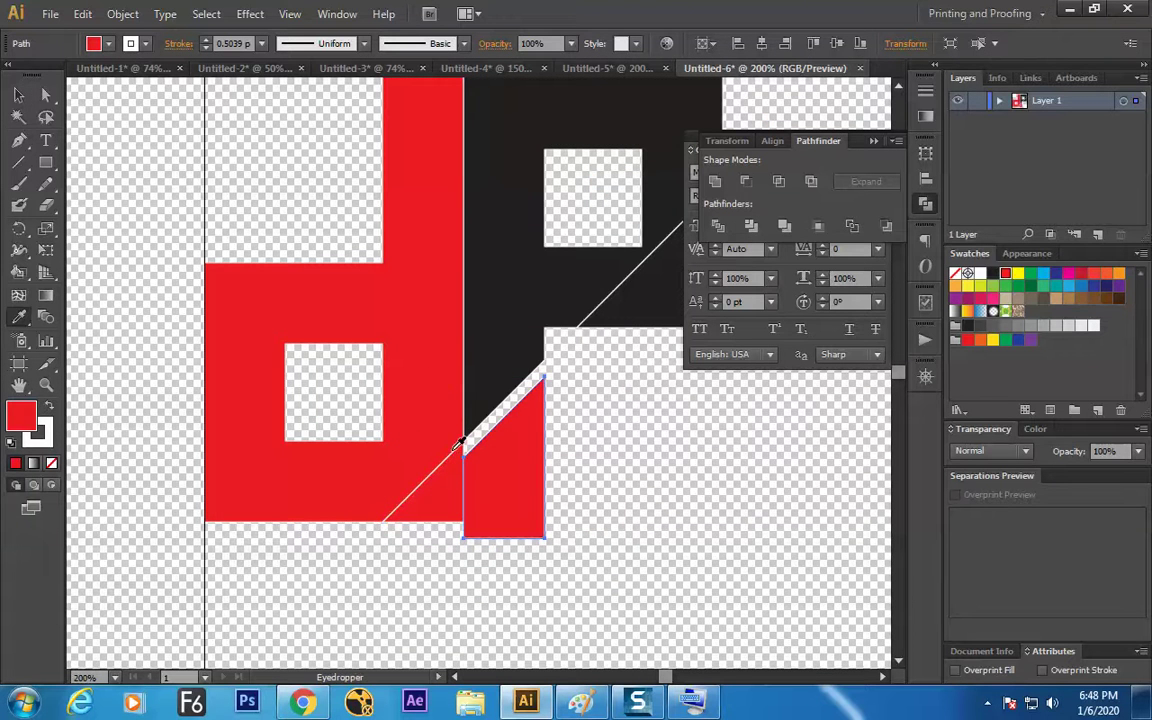
pyautogui.keyDown('ctrl'); pyautogui.click(440, 516); pyautogui.keyUp('ctrl')
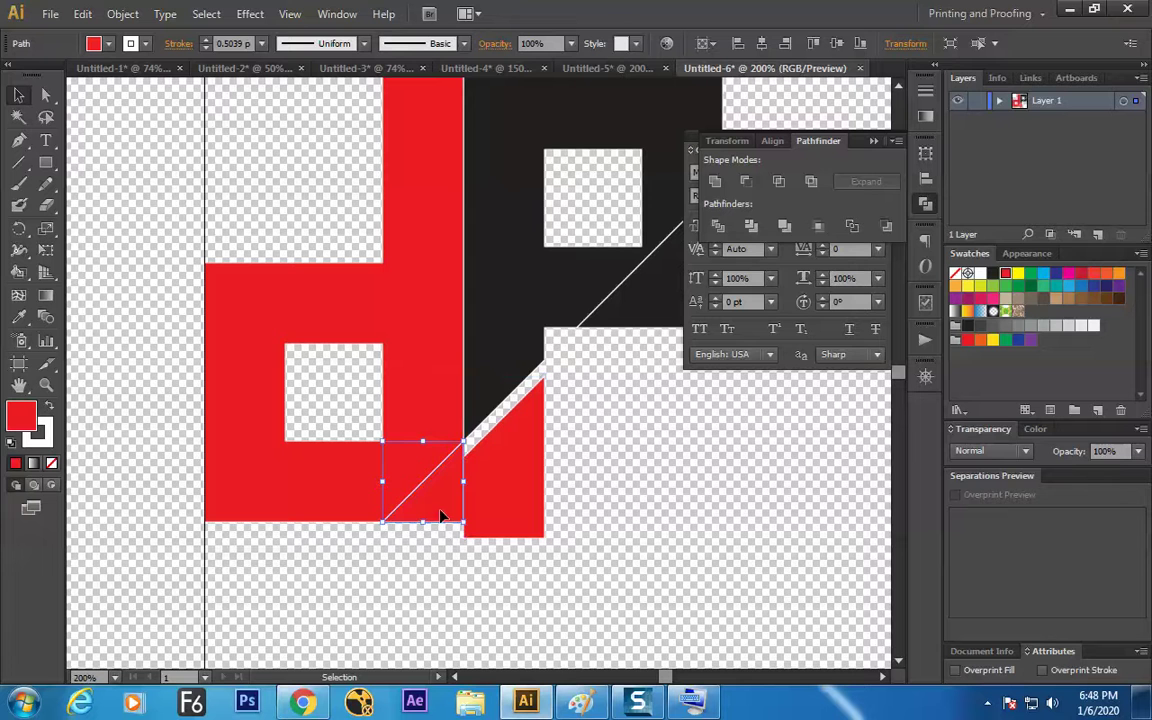
pyautogui.click(503, 301)
pyautogui.press('Tab')
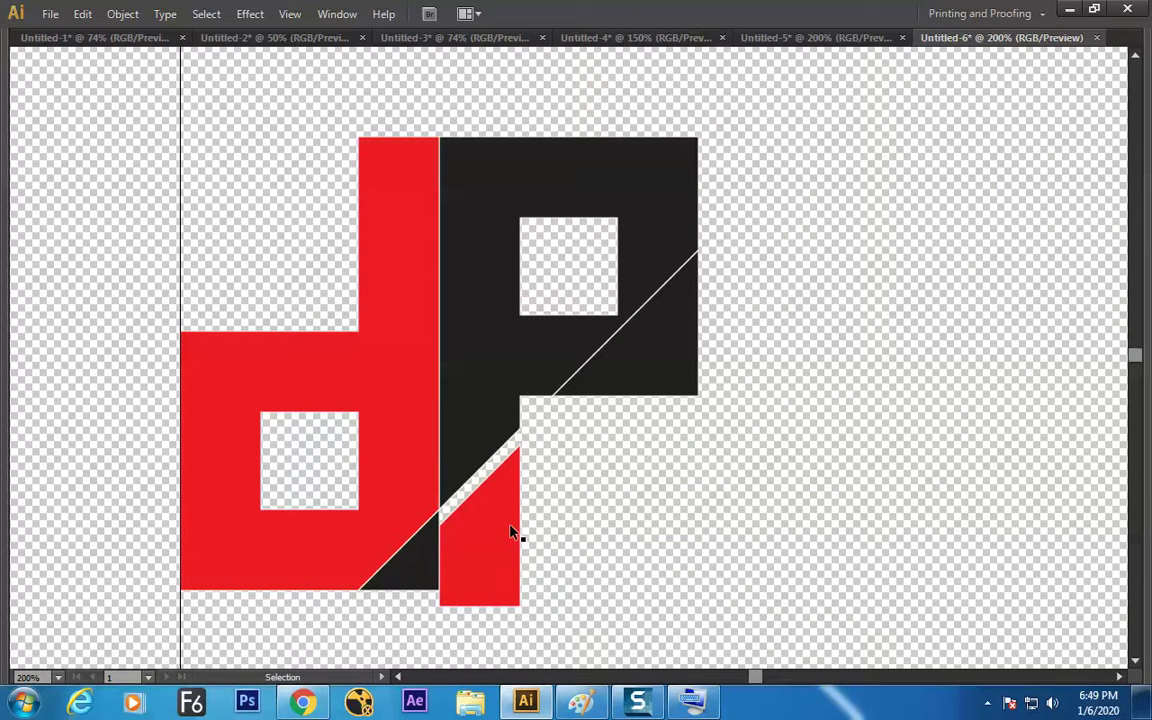
# Step: Delete the P's lower-right triangle offcut and pull the small black triangle to the bottom edge
pyautogui.moveTo(641, 386); pyautogui.dragTo(658, 403)
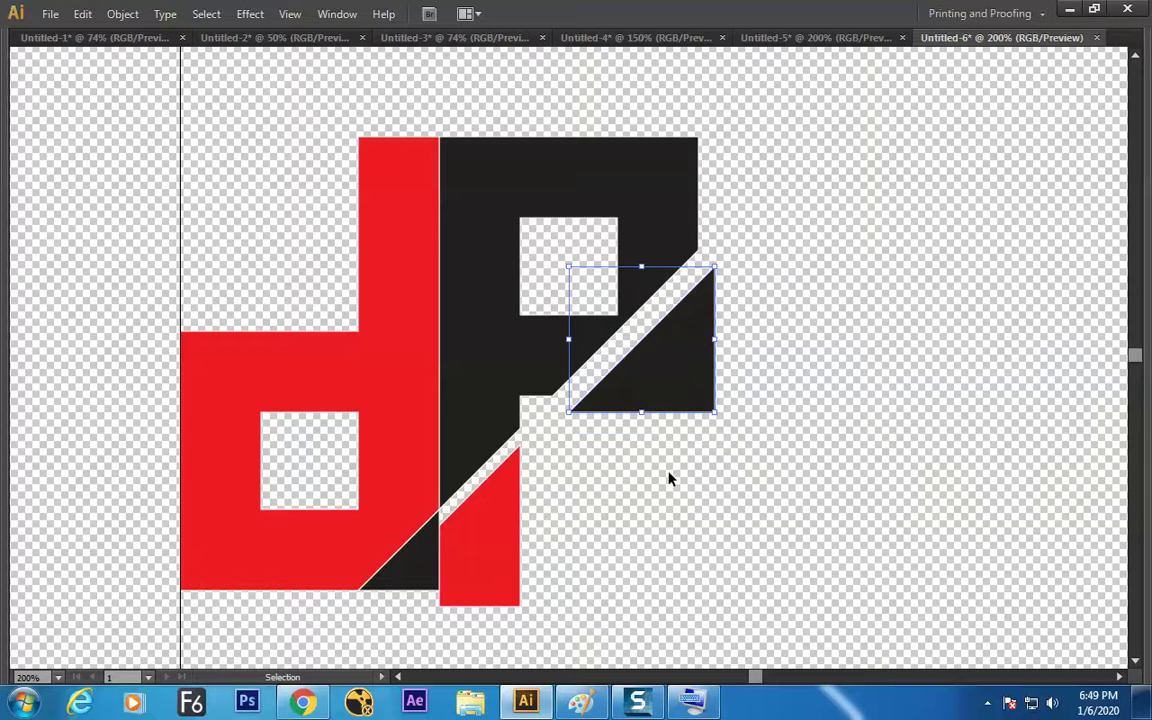
pyautogui.press('Delete')
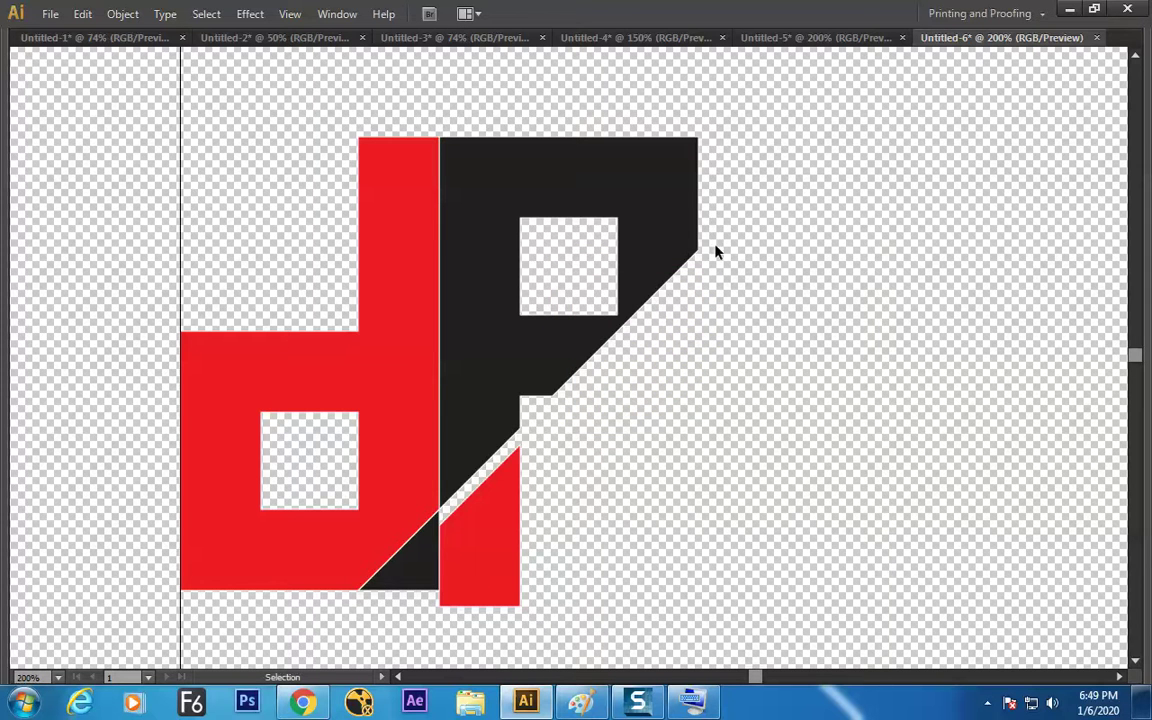
pyautogui.moveTo(887, 116); pyautogui.dragTo(134, 527)
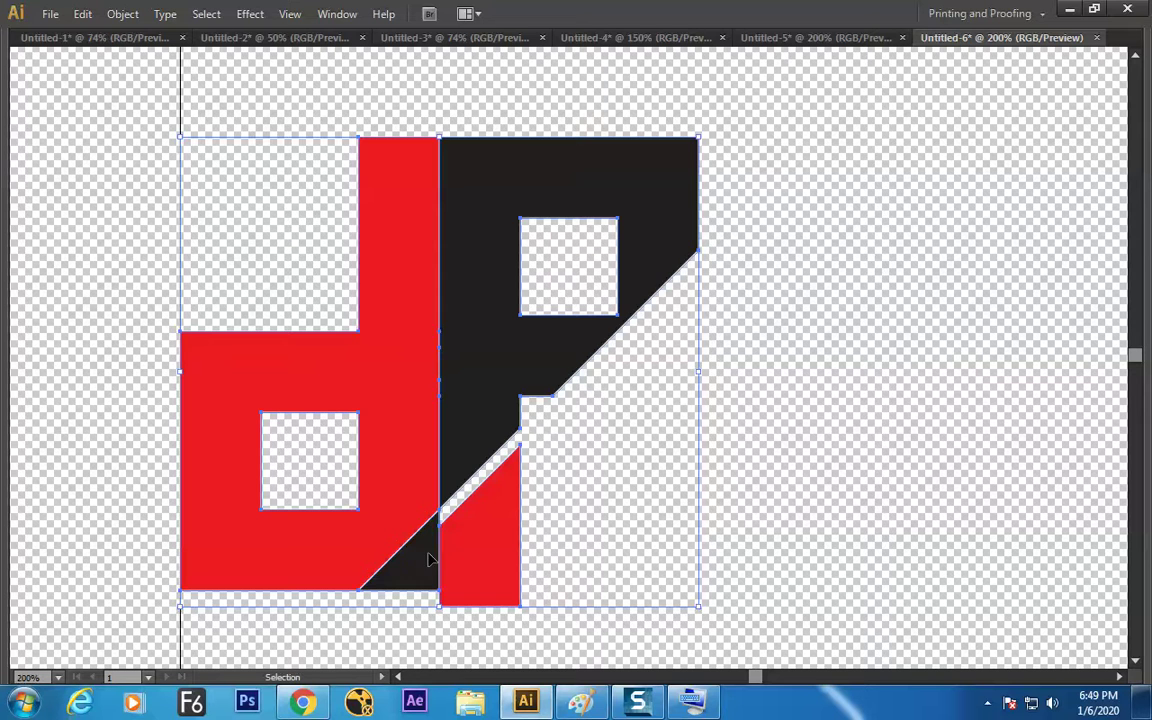
pyautogui.click(452, 617)
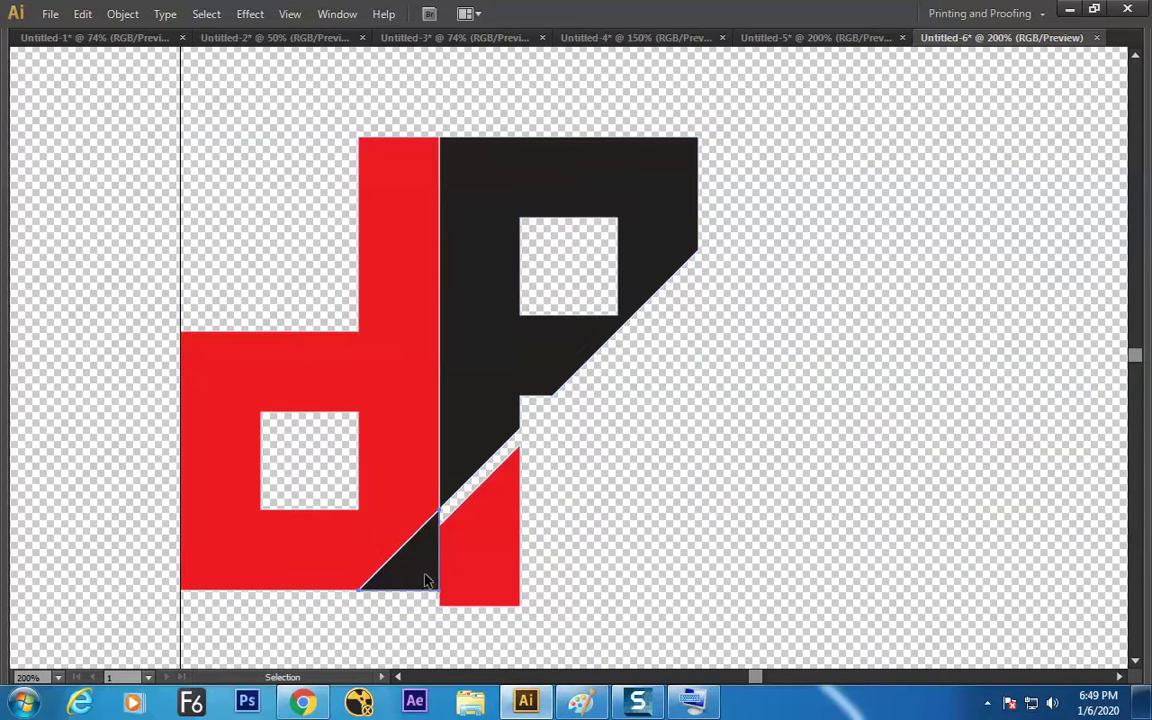
pyautogui.moveTo(425, 583); pyautogui.dragTo(425, 594)
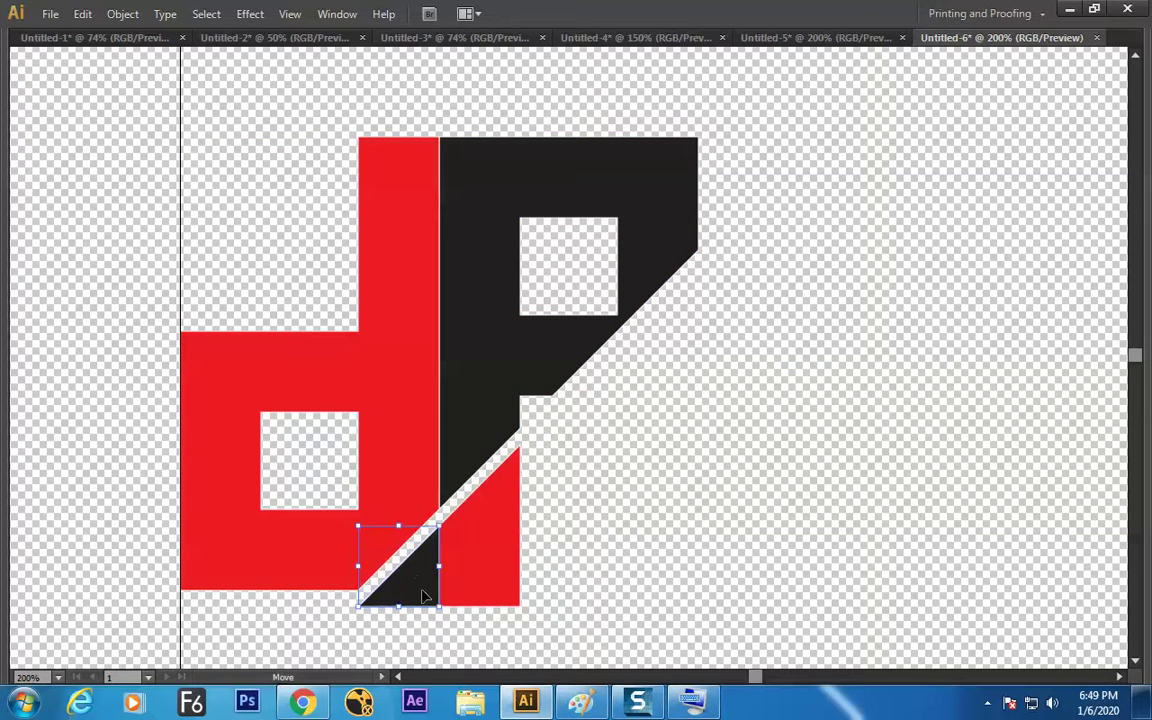
# Step: Move the black triangle to the P's upper right and the red piece into the diagonal gap
pyautogui.moveTo(428, 601); pyautogui.dragTo(684, 335)
pyautogui.click(615, 529)
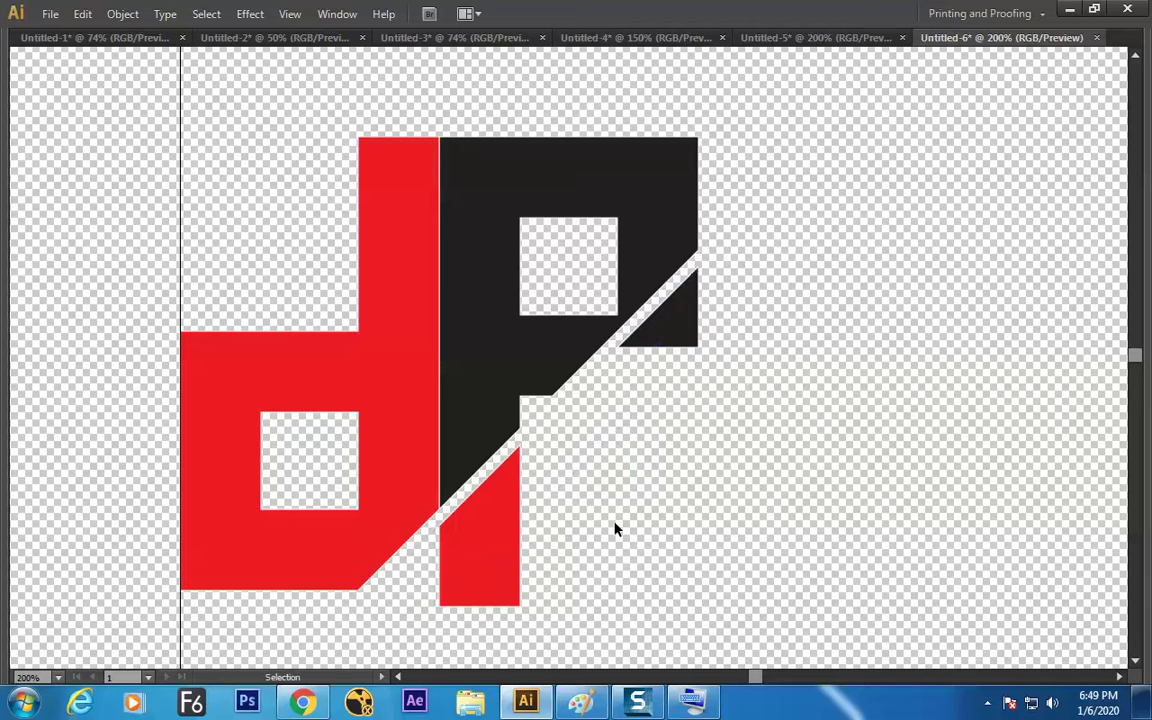
pyautogui.moveTo(484, 548)
pyautogui.mouseDown()
pyautogui.moveTo(588, 460)
pyautogui.moveTo(588, 444)
pyautogui.mouseUp()
pyautogui.click(689, 458)
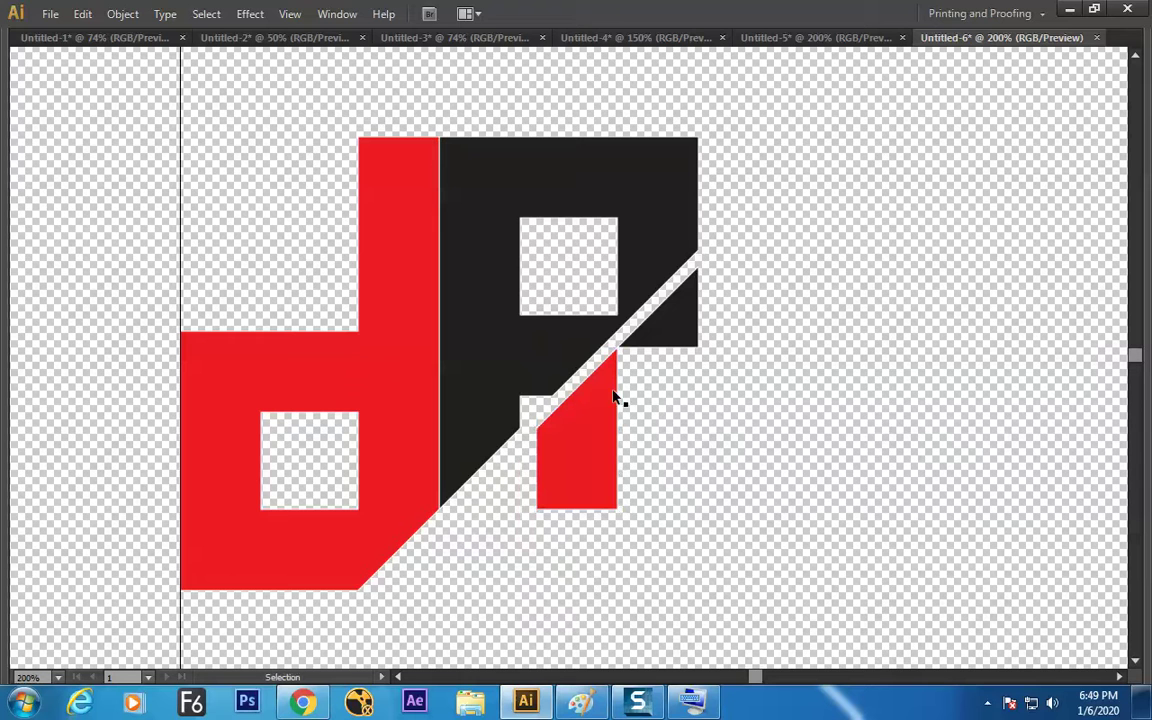
pyautogui.moveTo(416, 434); pyautogui.dragTo(384, 434)
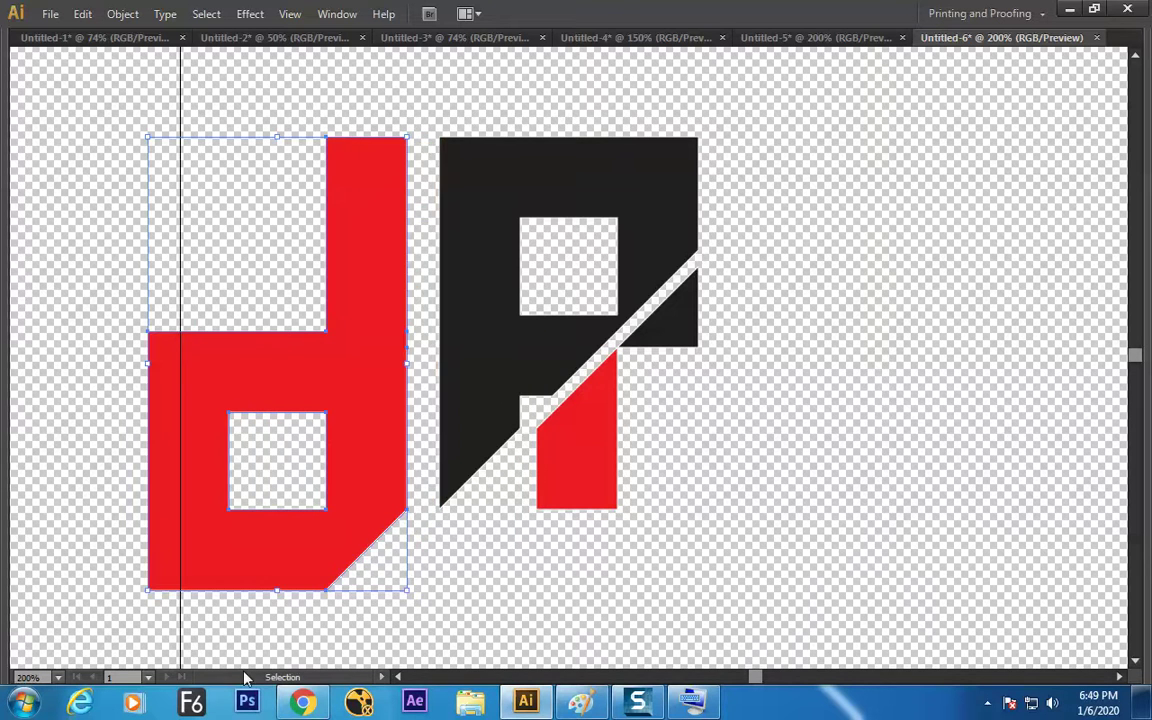
pyautogui.hotkey('ctrl', 'z')
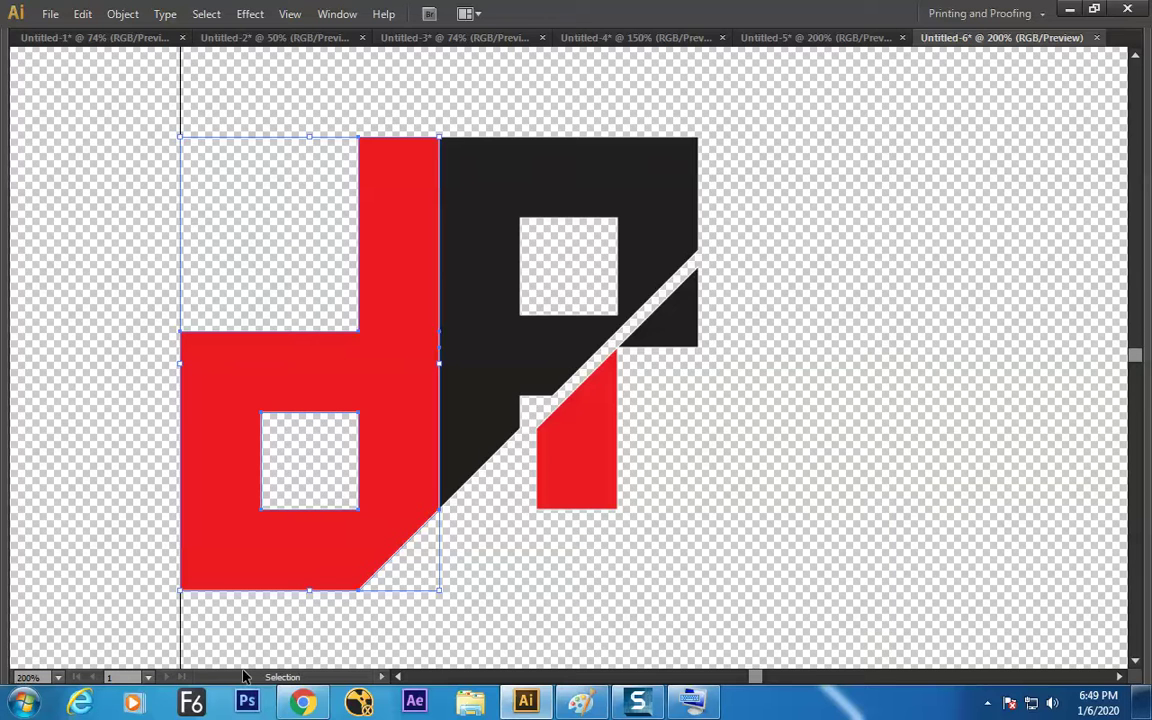
pyautogui.press('Tab')
pyautogui.click(266, 160)
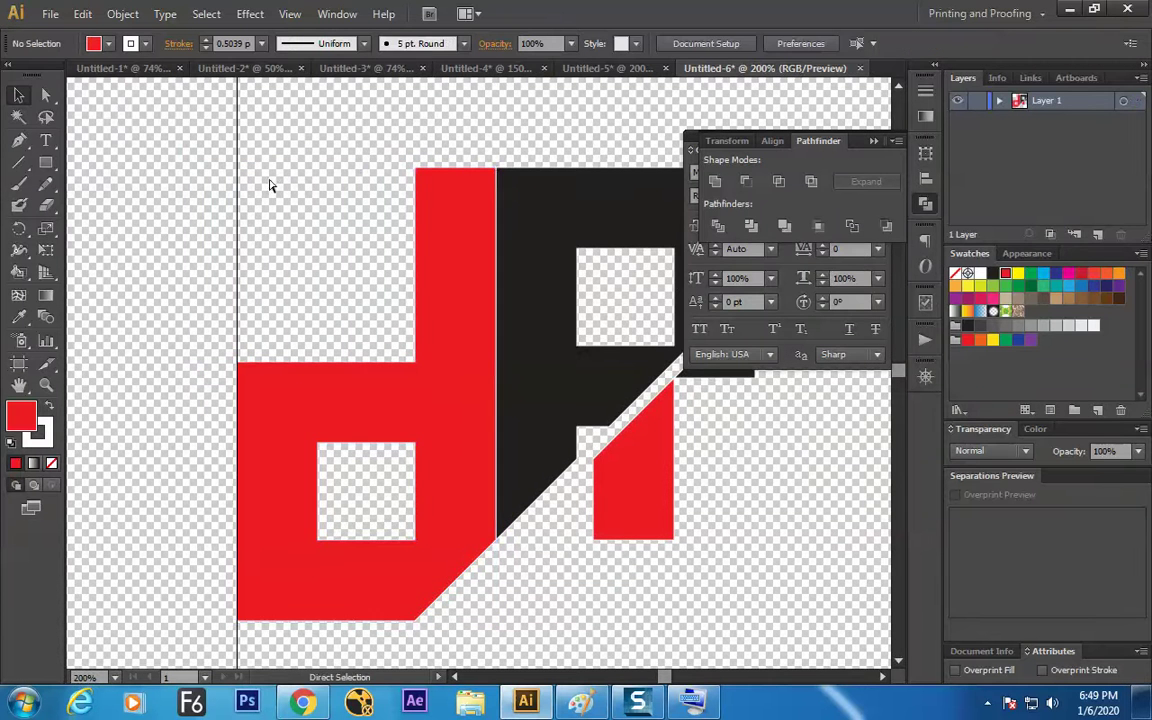
# Step: Scale the whole dP logo down and move it up and to the left
pyautogui.hotkey('ctrl', 'a')
pyautogui.moveTo(238, 165)
pyautogui.mouseDown()
pyautogui.moveTo(369, 283)
pyautogui.moveTo(648, 483)
pyautogui.mouseUp()
pyautogui.click(622, 470)
pyautogui.moveTo(580, 440); pyautogui.dragTo(465, 389)
# Step: Browse the Object menu without choosing a command, then start a new document
pyautogui.click(122, 14)
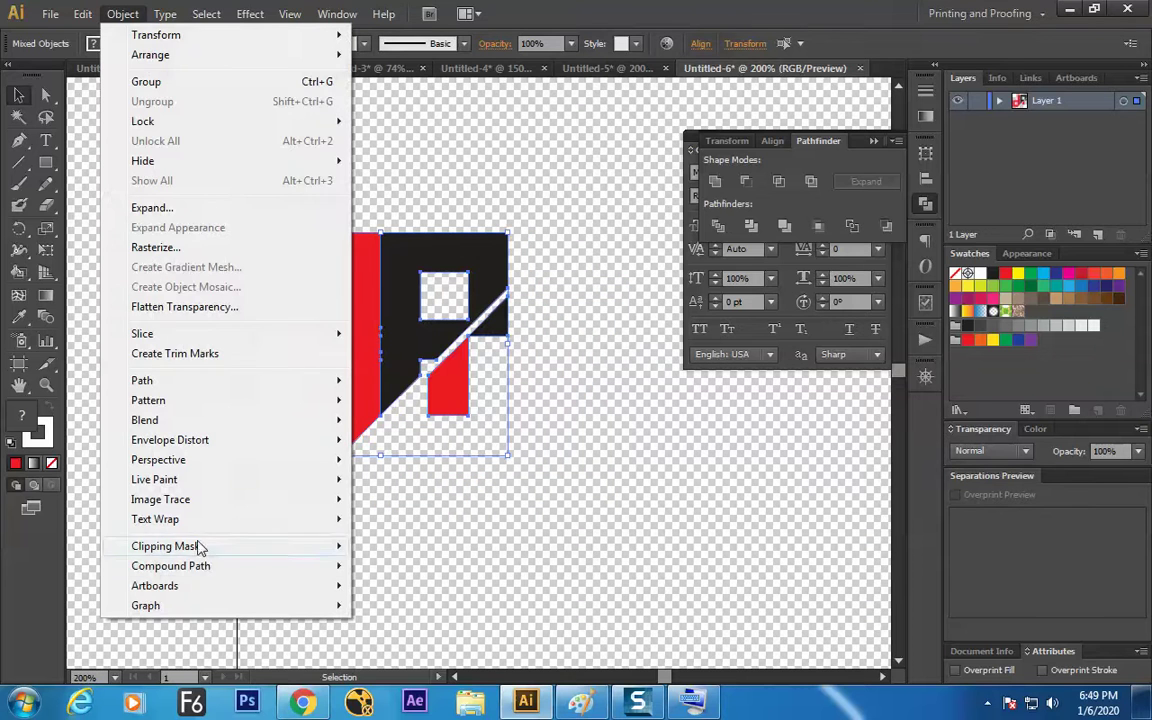
pyautogui.moveTo(171, 566)
pyautogui.click(391, 565)
pyautogui.click(507, 473)
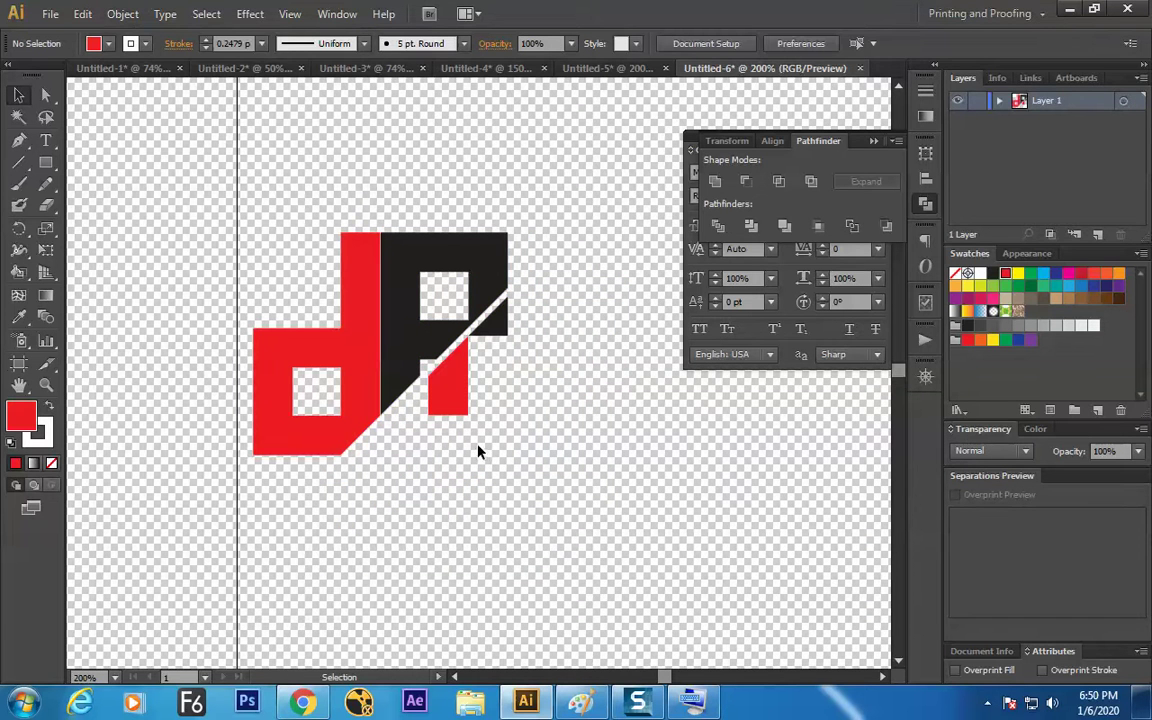
pyautogui.hotkey('ctrl', 'n')
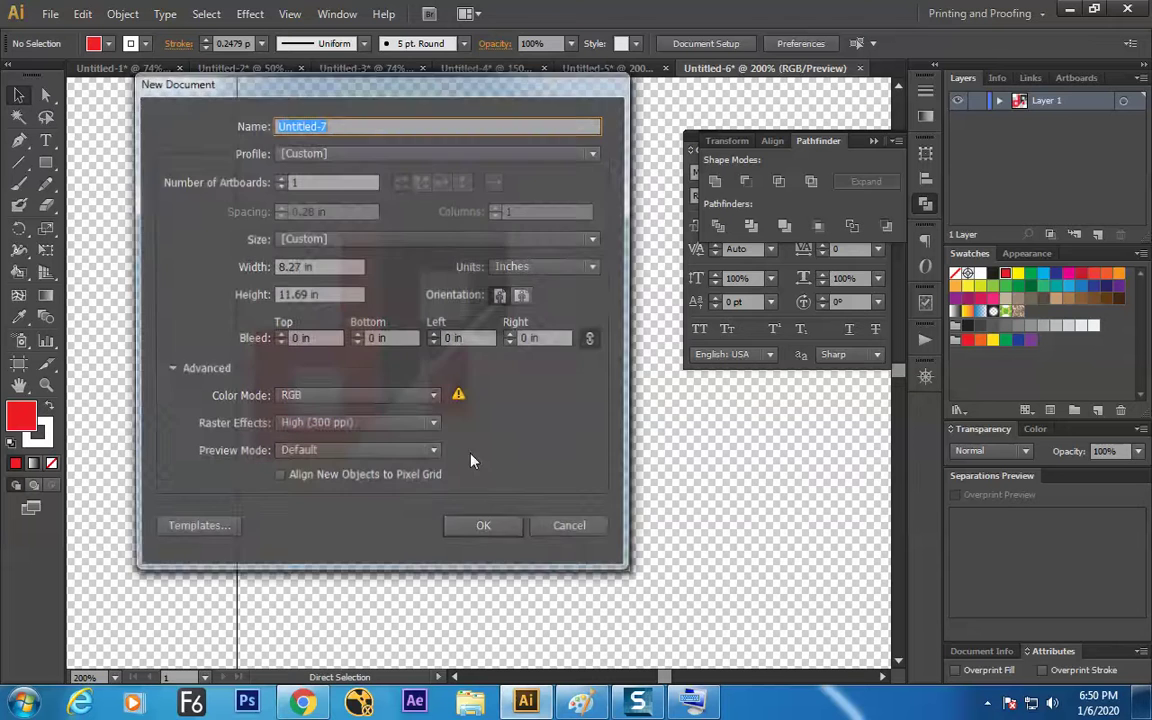
# Step: Confirm the Untitled-7 settings, then handwrite and circle 'Duplicate' in Paint
pyautogui.press('Return')
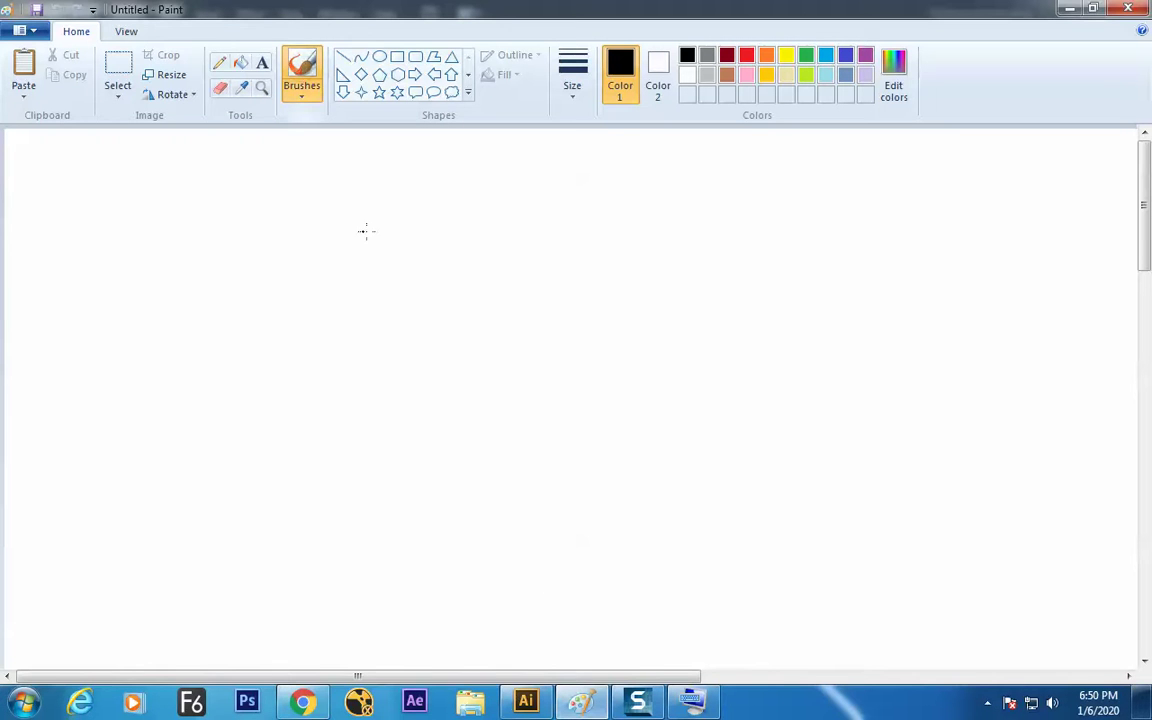
pyautogui.moveTo(345, 245)
pyautogui.mouseDown()
pyautogui.moveTo(377, 206)
pyautogui.moveTo(381, 230)
pyautogui.moveTo(403, 239)
pyautogui.moveTo(437, 218)
pyautogui.moveTo(516, 219)
pyautogui.mouseUp()
pyautogui.moveTo(536, 208)
pyautogui.mouseDown()
pyautogui.moveTo(489, 160)
pyautogui.moveTo(553, 185)
pyautogui.mouseUp()
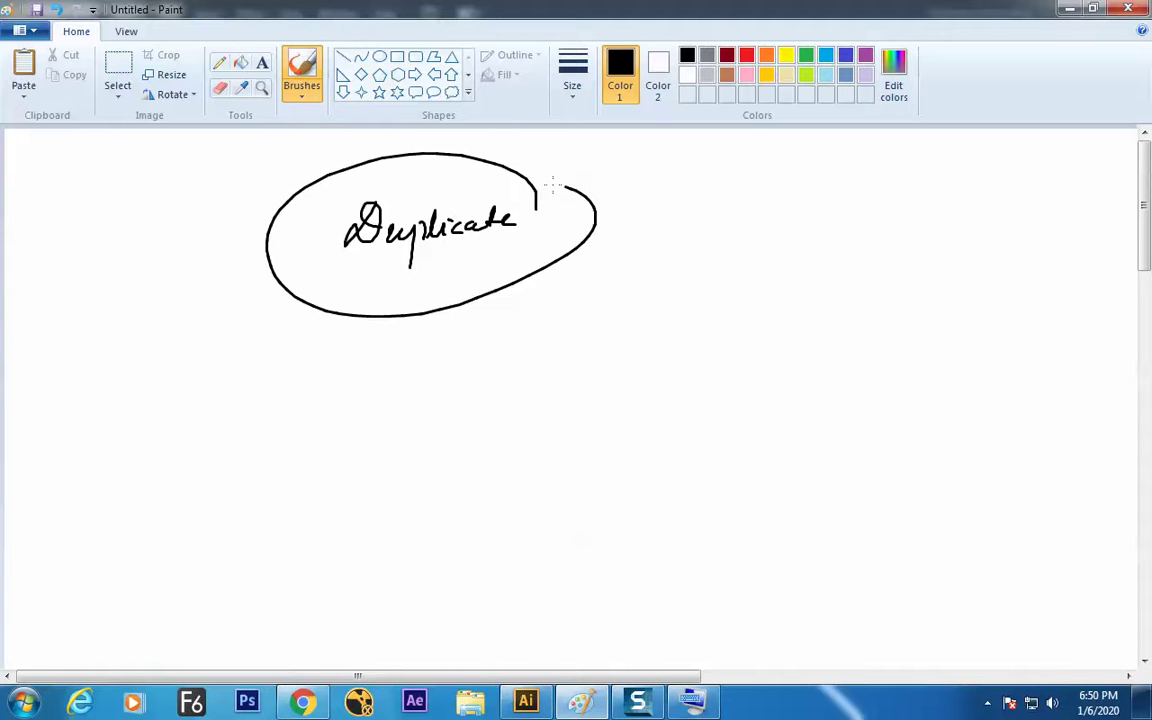
# Step: Write 'Multiple' in red above 'Duplicate' in Paint and return to Illustrator
pyautogui.click(746, 55)
pyautogui.moveTo(398, 195)
pyautogui.mouseDown()
pyautogui.moveTo(402, 176)
pyautogui.moveTo(412, 195)
pyautogui.moveTo(486, 180)
pyautogui.mouseUp()
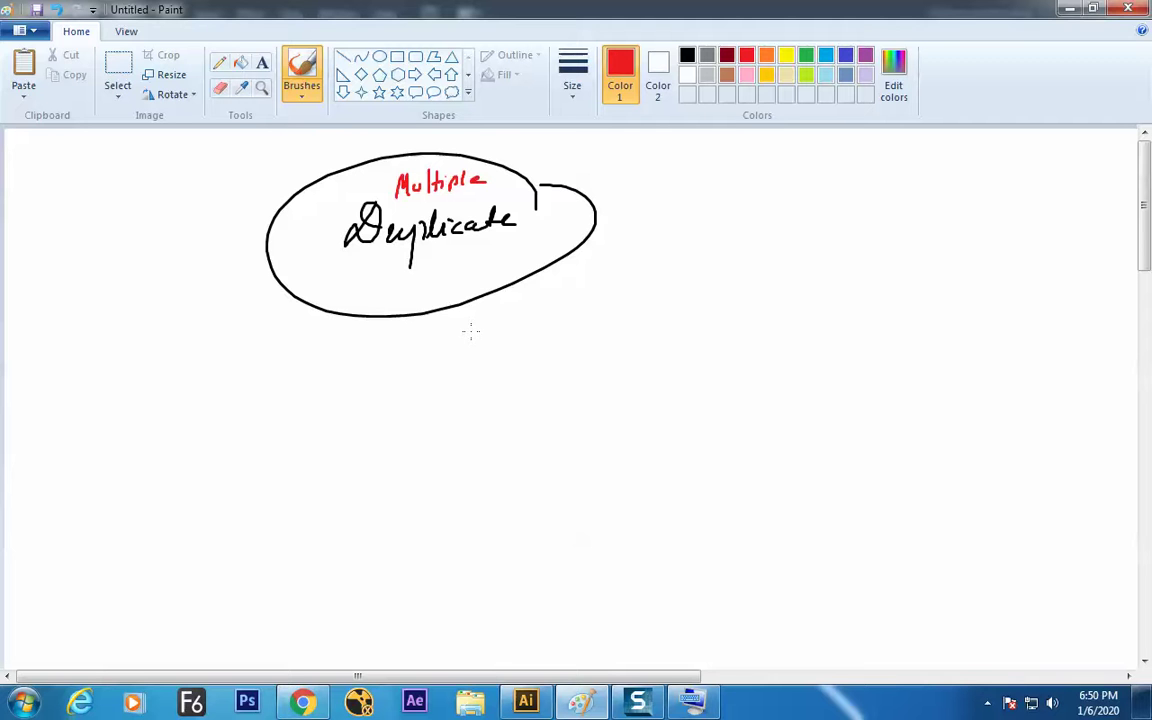
pyautogui.hotkey('alt', 'Tab')
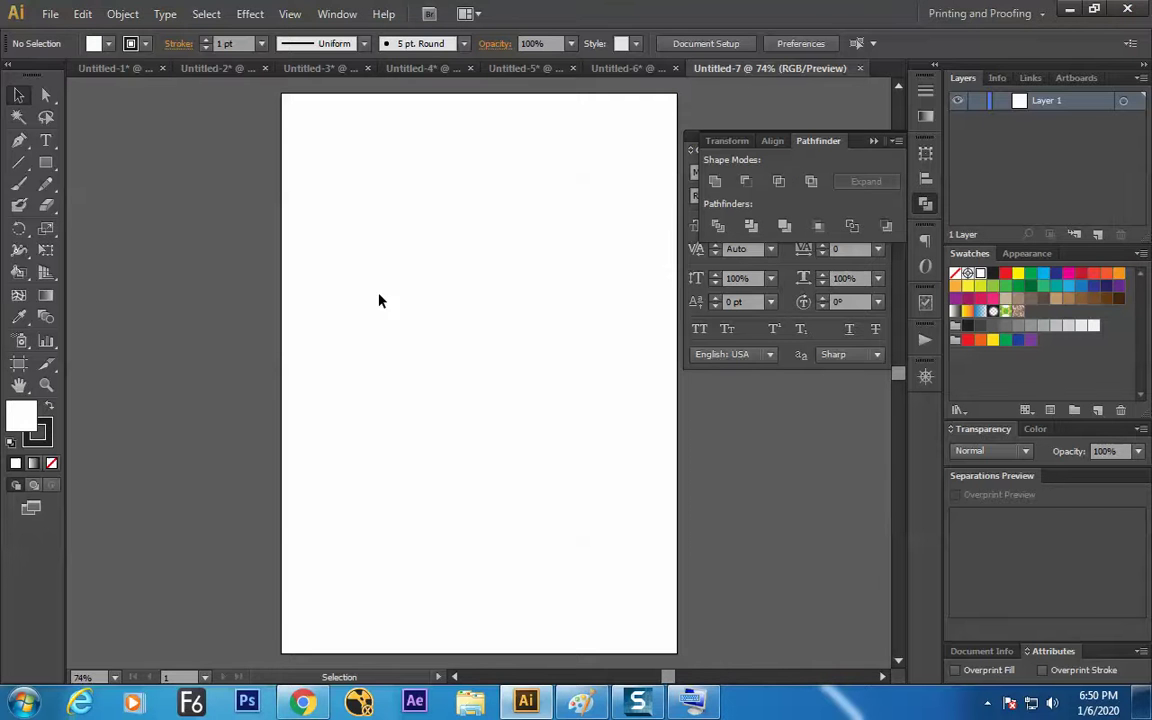
pyautogui.click(45, 162)
pyautogui.moveTo(326, 210)
pyautogui.mouseDown()
pyautogui.moveTo(383, 262)
pyautogui.moveTo(376, 268)
pyautogui.mouseUp()
pyautogui.press('v')
pyautogui.moveTo(412, 259); pyautogui.dragTo(459, 247)
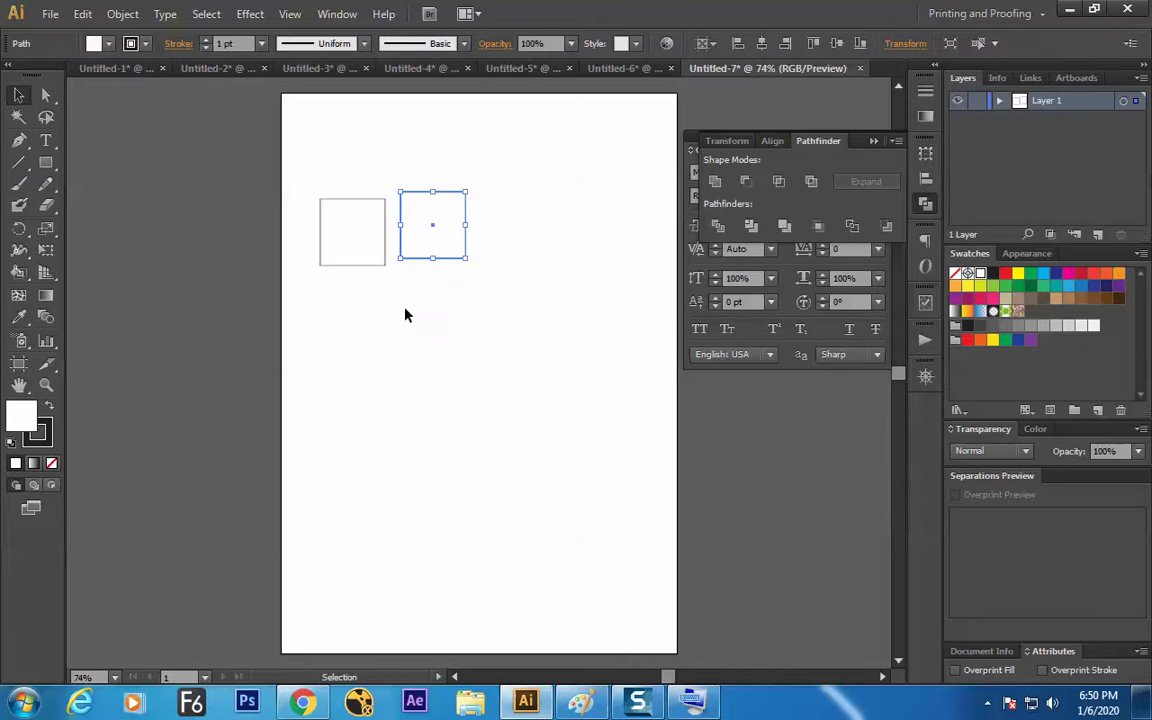
pyautogui.hotkey('ctrl', 'd')
pyautogui.hotkey('ctrl', 'd')
pyautogui.hotkey('ctrl', 'a')
pyautogui.click(608, 228)
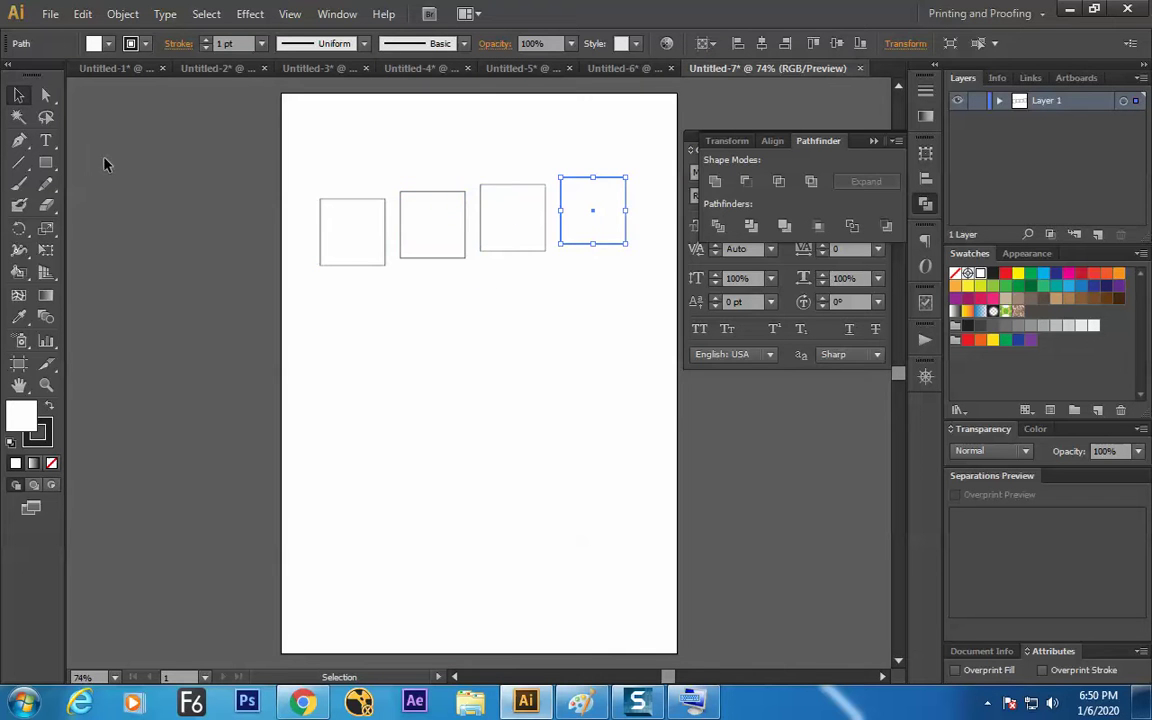
pyautogui.press('Return')
pyautogui.moveTo(786, 54); pyautogui.dragTo(323, 292)
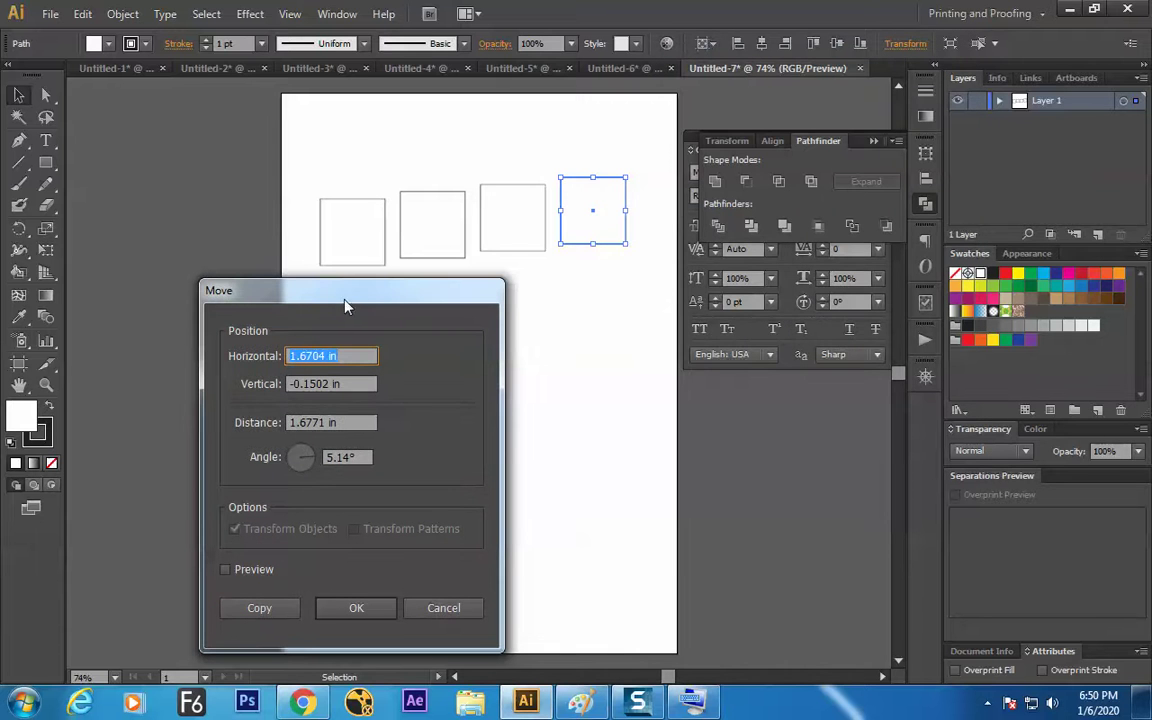
pyautogui.click(225, 569)
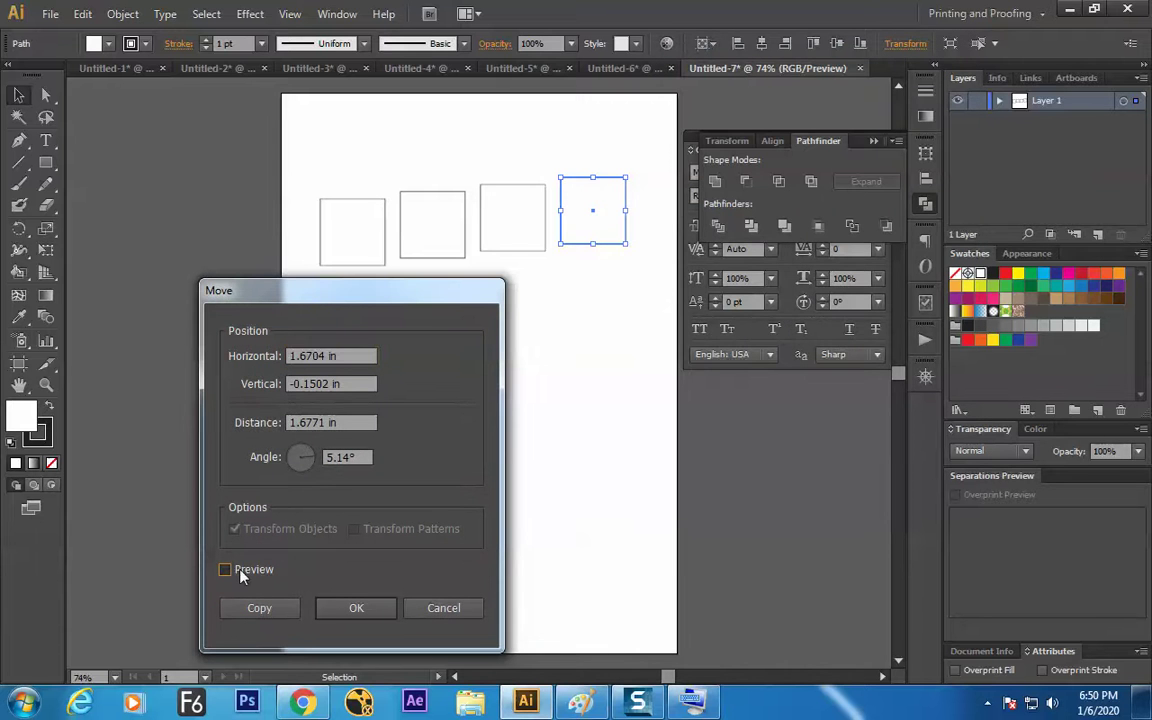
pyautogui.click(465, 605)
pyautogui.click(488, 440)
pyautogui.hotkey('ctrl', 'a')
pyautogui.press('Delete')
pyautogui.click(45, 162)
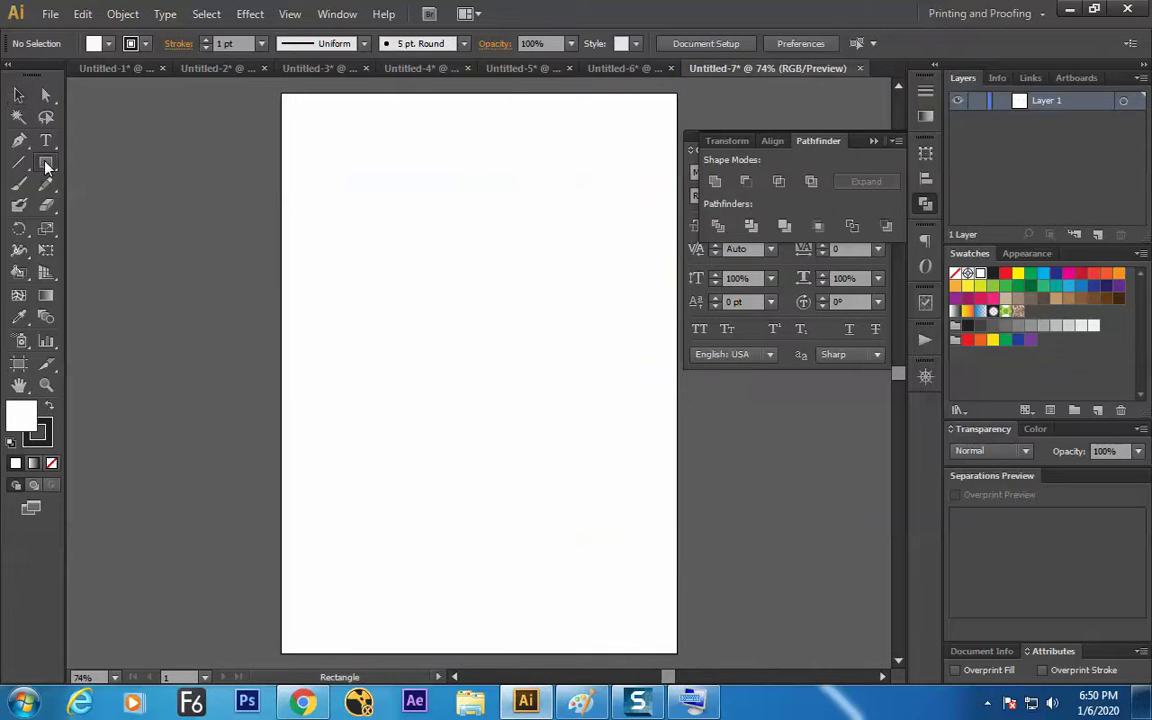
# Step: Draw a small square near the top-left and repeat evenly spaced copies into a row of six
pyautogui.moveTo(345, 190)
pyautogui.mouseDown()
pyautogui.moveTo(386, 229)
pyautogui.moveTo(432, 227)
pyautogui.mouseUp()
pyautogui.press('v')
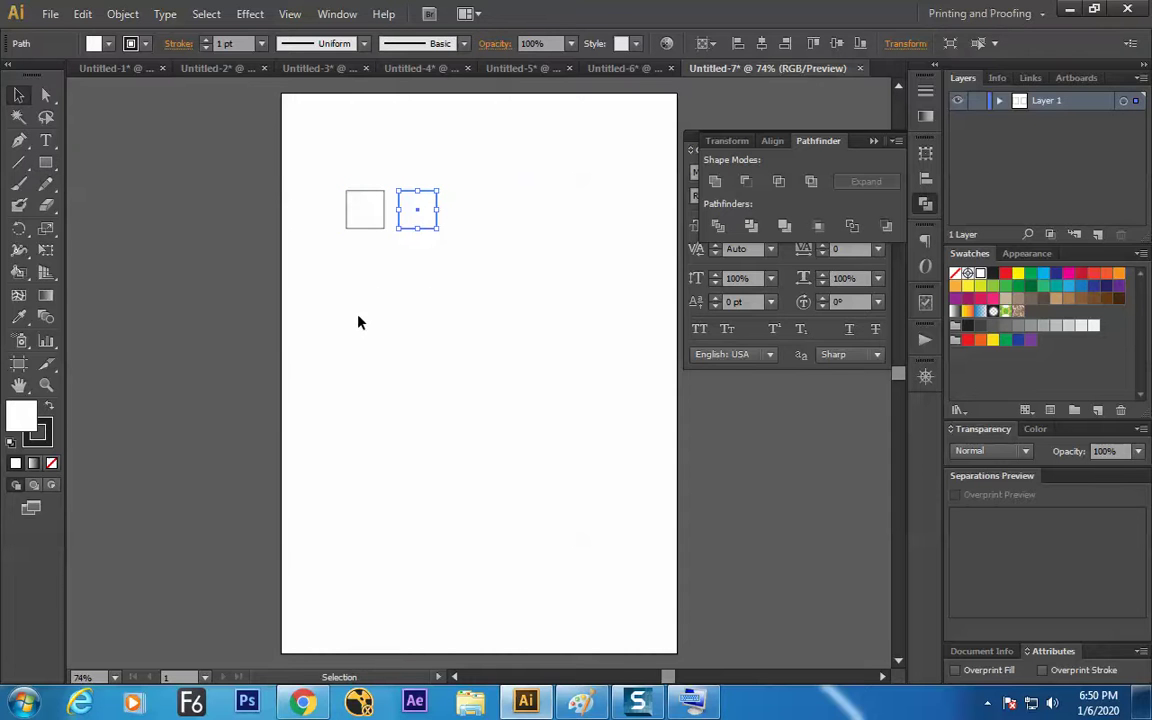
pyautogui.hotkey('ctrl', 'd')
pyautogui.hotkey('ctrl', 'd')
pyautogui.hotkey('ctrl', 'd')
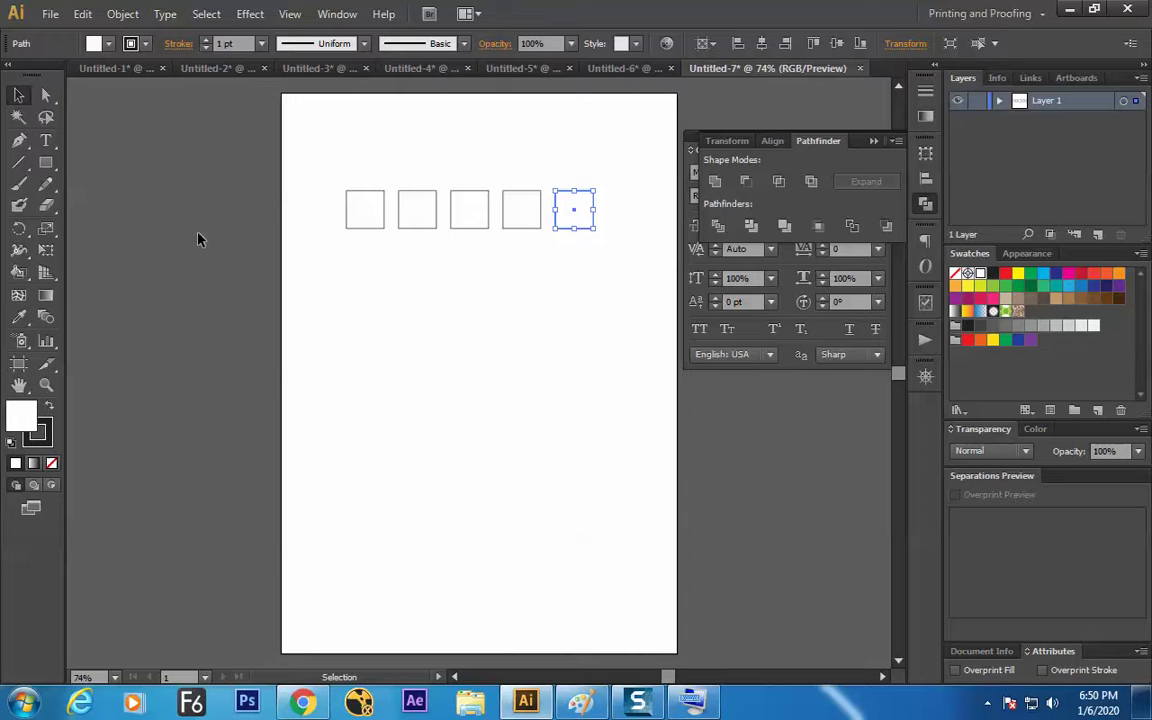
pyautogui.press('Return')
pyautogui.moveTo(303, 288); pyautogui.dragTo(241, 206)
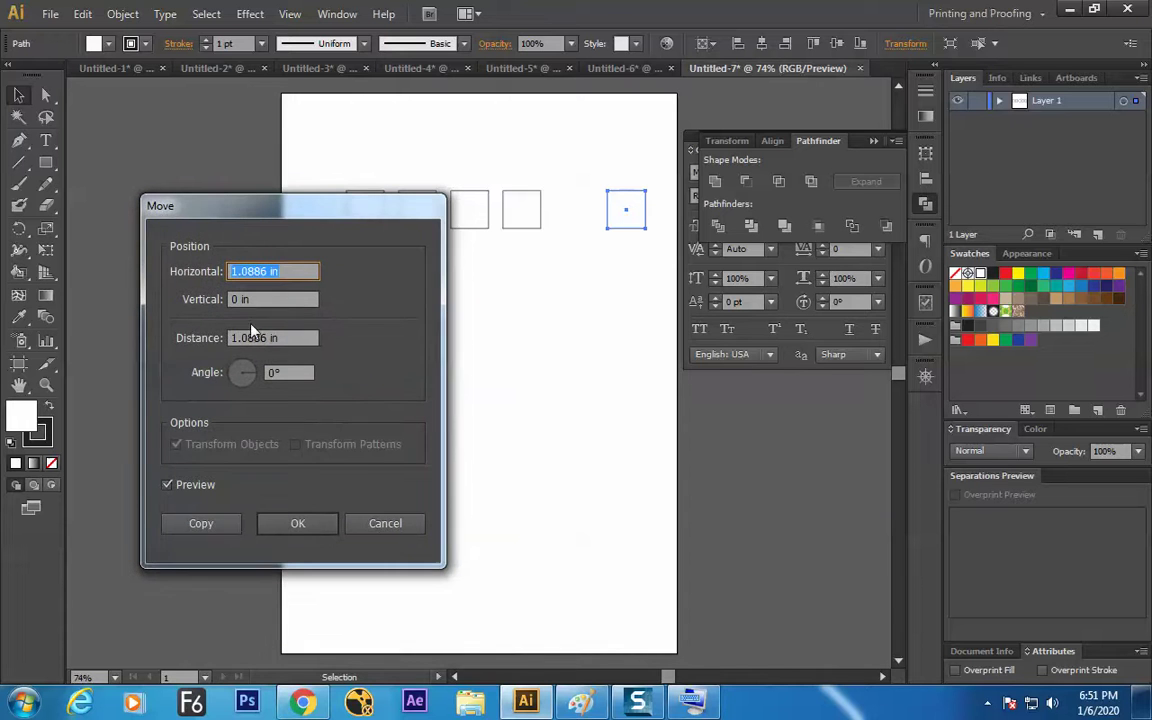
pyautogui.click(200, 523)
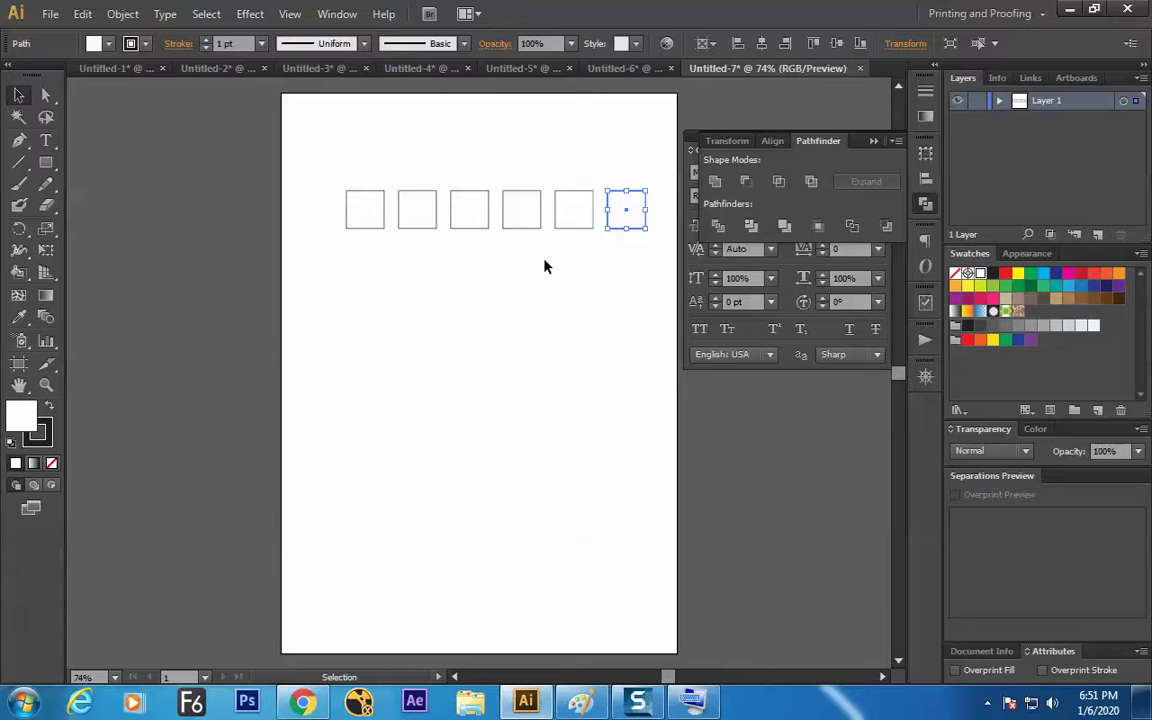
# Step: Copy the row of six downward into six rows, then check the top-row squares
pyautogui.moveTo(315, 148)
pyautogui.mouseDown()
pyautogui.moveTo(522, 231)
pyautogui.moveTo(560, 275)
pyautogui.mouseUp()
pyautogui.hotkey('ctrl', 'd')
pyautogui.hotkey('ctrl', 'd')
pyautogui.hotkey('ctrl', 'd')
pyautogui.hotkey('ctrl', 'd')
pyautogui.press('v')
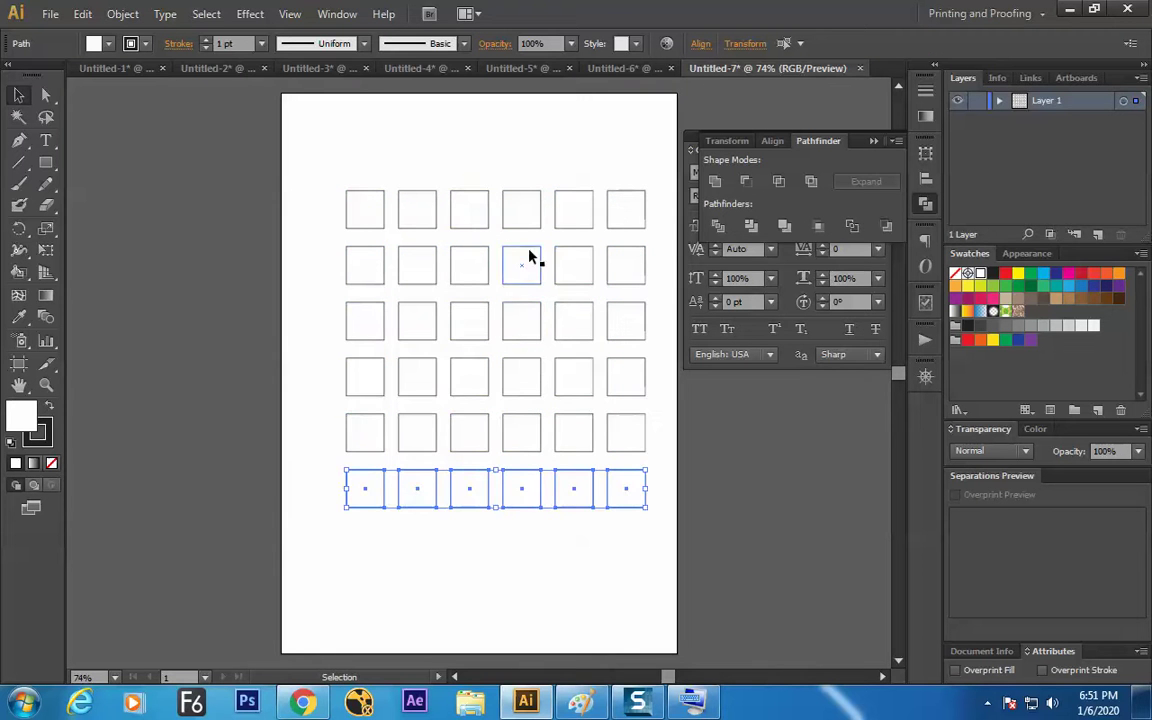
pyautogui.click(506, 175)
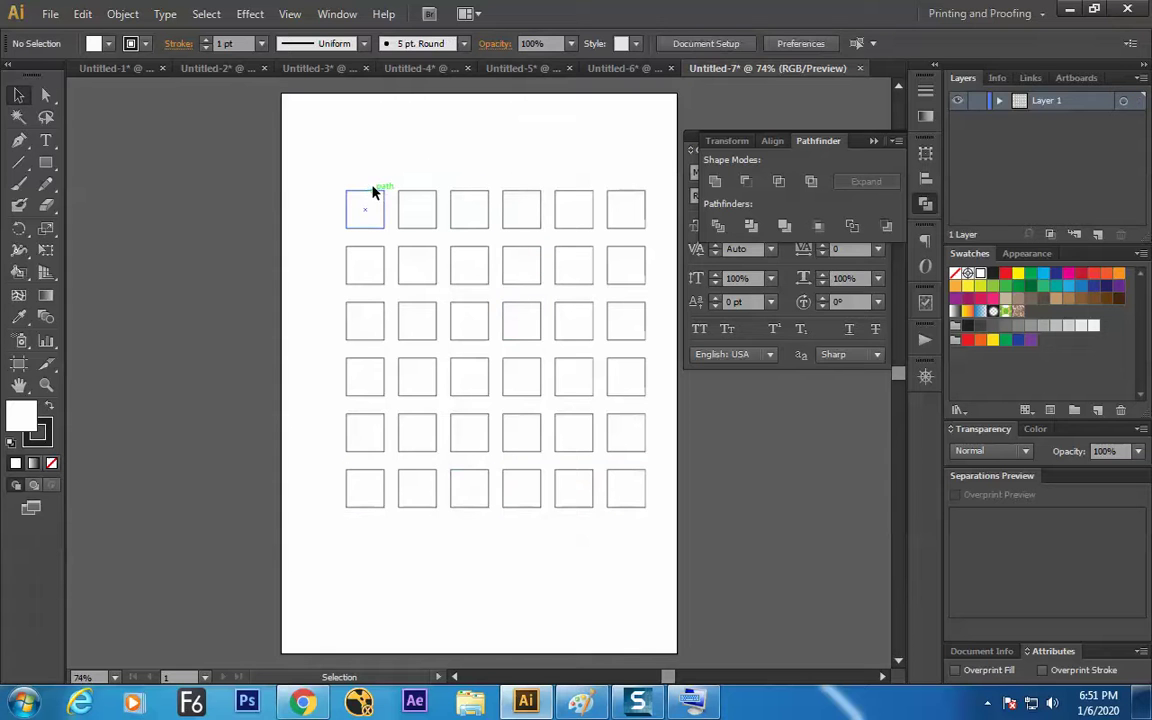
pyautogui.click(372, 214)
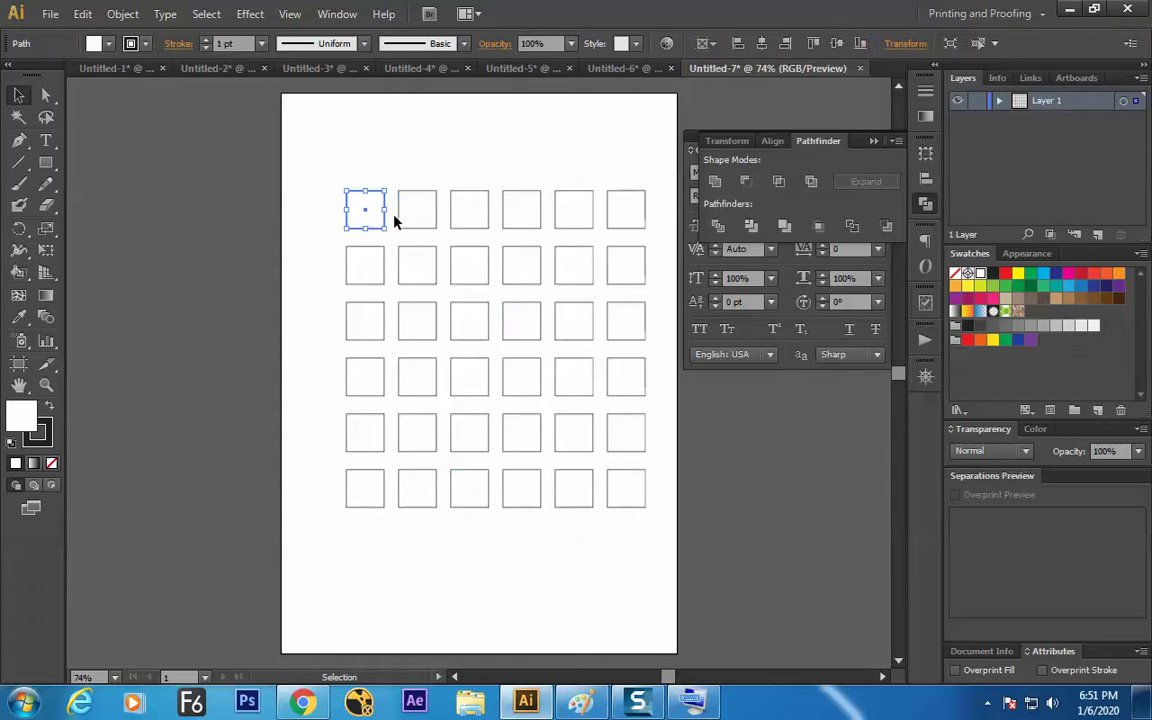
pyautogui.click(390, 219)
pyautogui.click(436, 230)
pyautogui.click(369, 226)
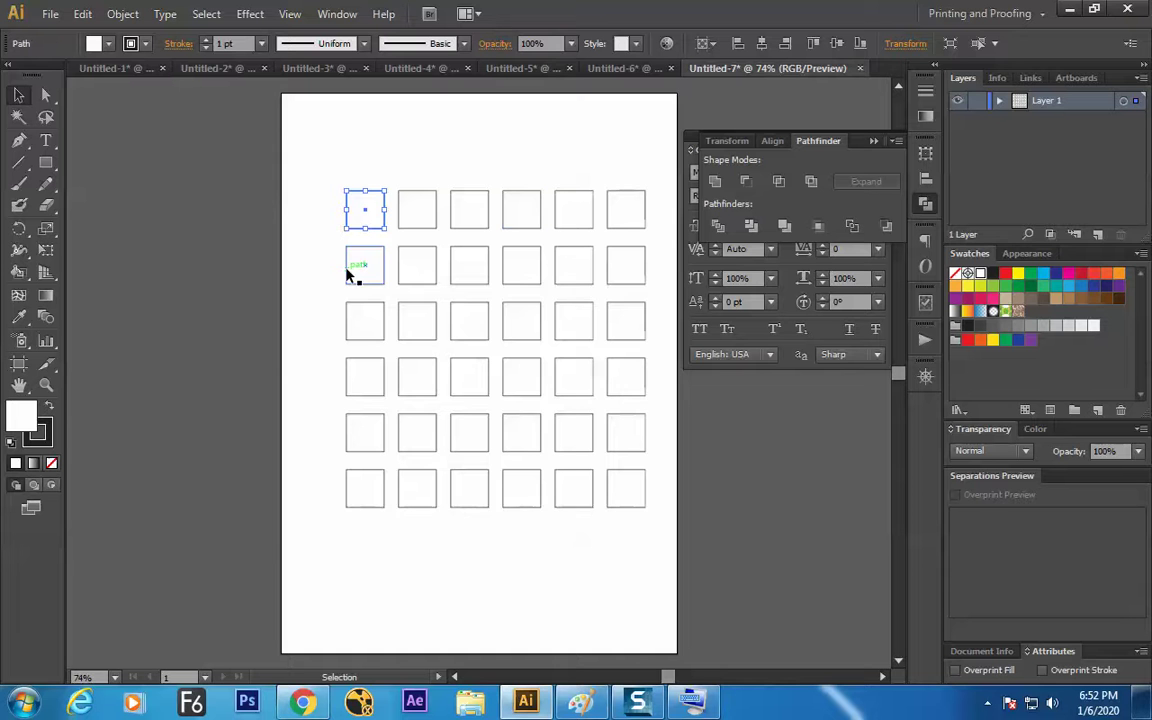
# Step: Select and deselect individual squares in the six-by-six grid
pyautogui.moveTo(257, 123); pyautogui.dragTo(652, 512)
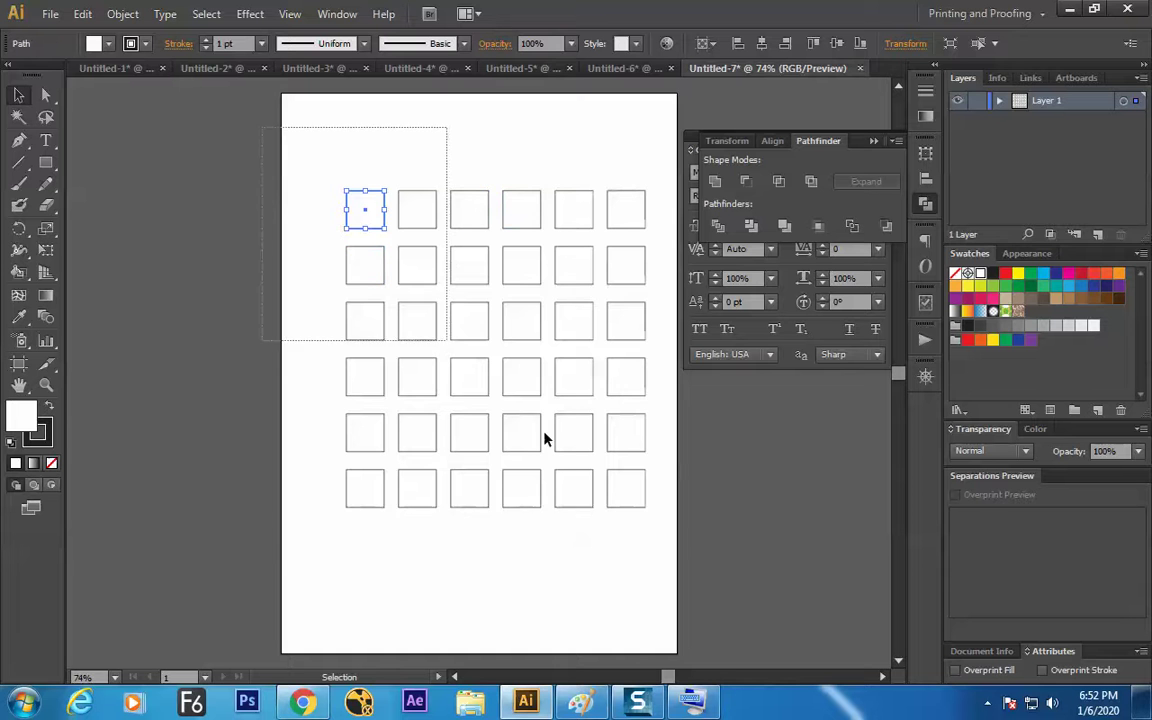
pyautogui.click(440, 170)
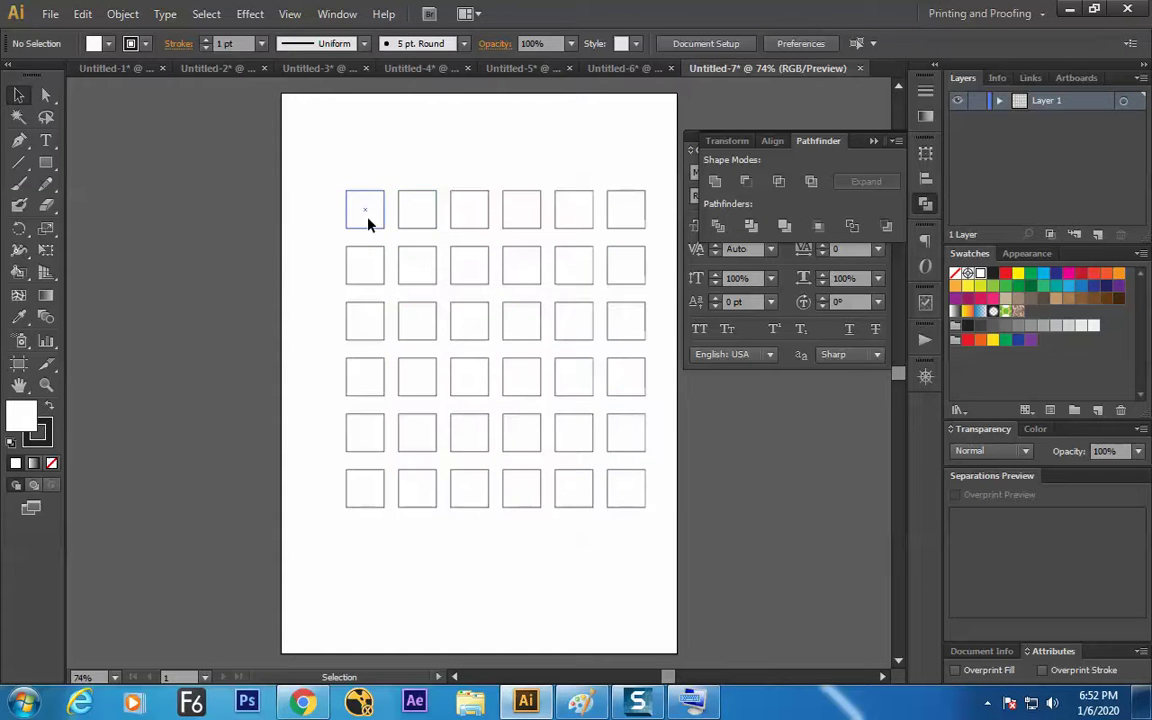
pyautogui.click(370, 222)
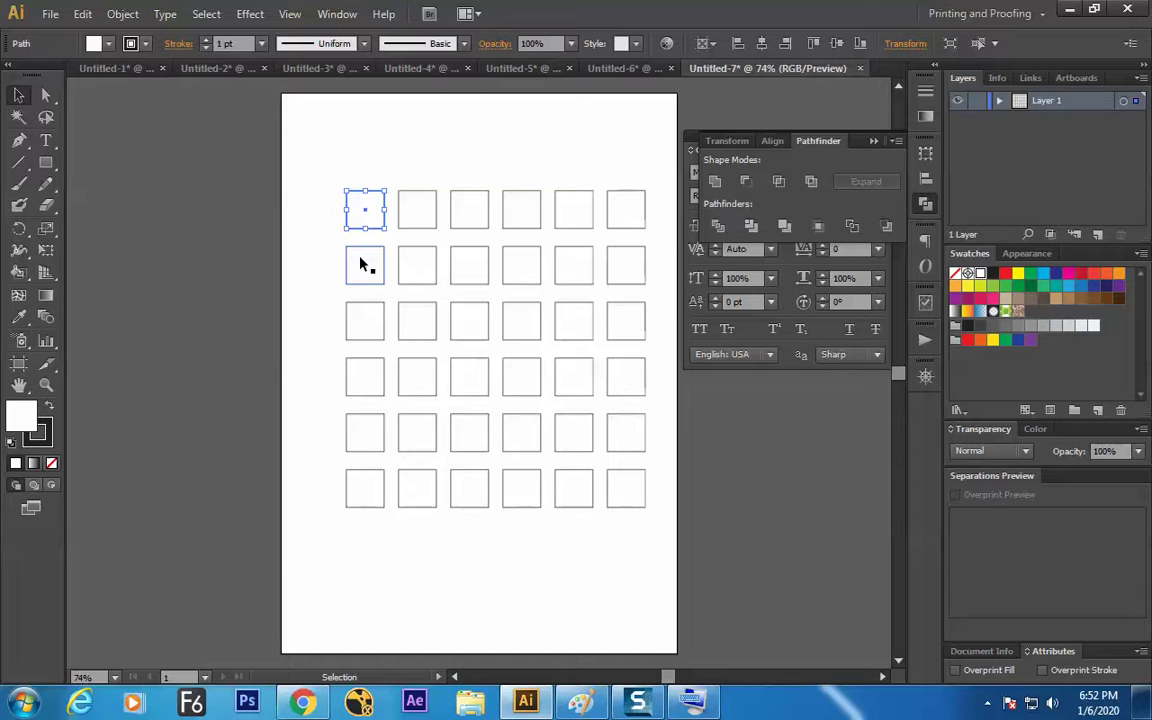
pyautogui.click(414, 266)
pyautogui.click(458, 268)
pyautogui.click(404, 222)
pyautogui.click(372, 220)
# Step: Select all 36 squares, switch to Direct Selection, then start a new blank document
pyautogui.moveTo(300, 152); pyautogui.dragTo(652, 515)
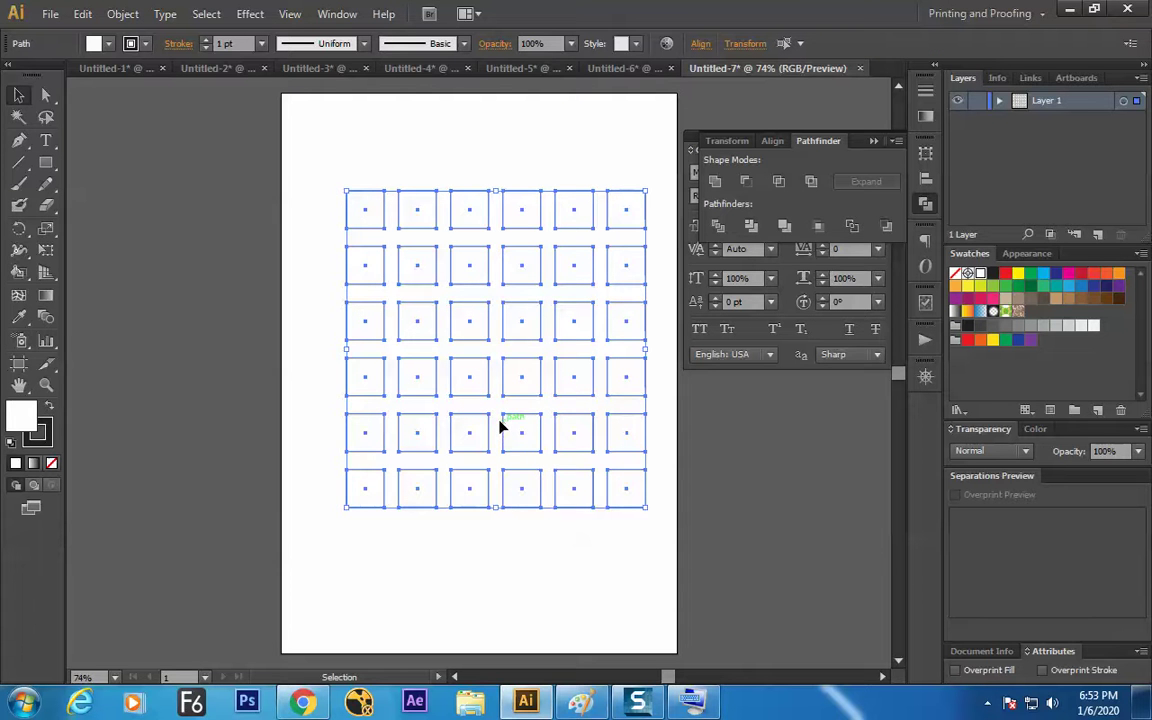
pyautogui.press('a')
pyautogui.hotkey('ctrl', 'alt', 'n')
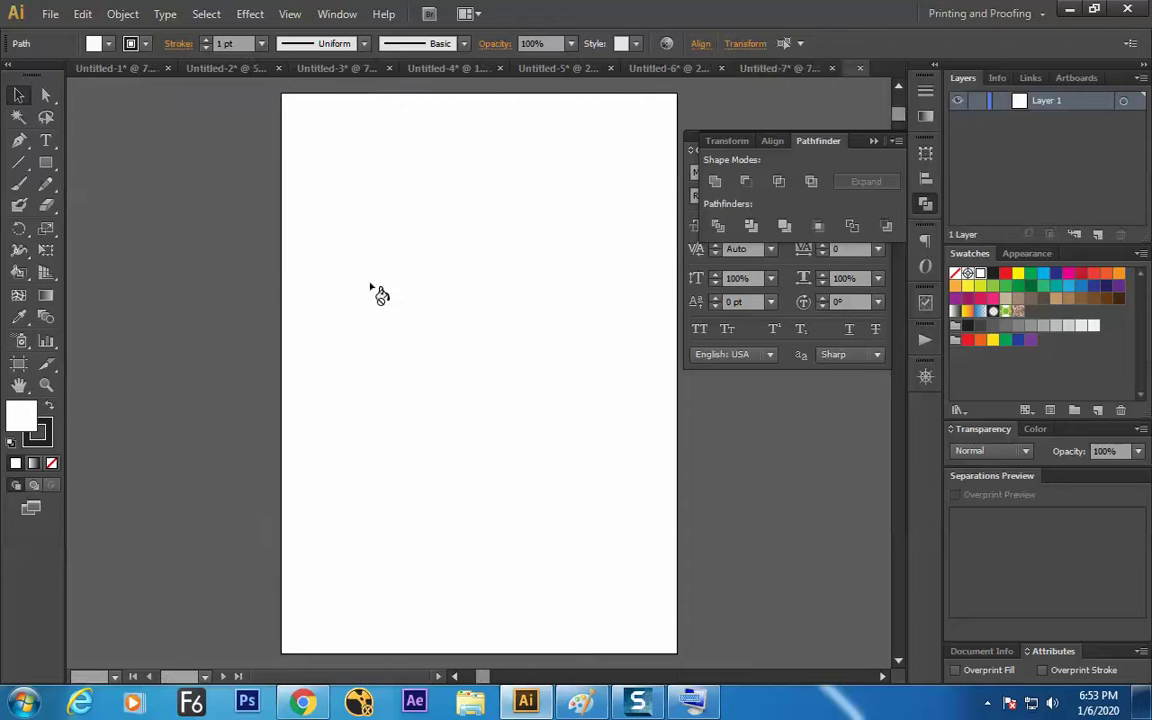
# Step: Draw a small square near the page's top-left with the Rectangle tool
pyautogui.click(45, 162)
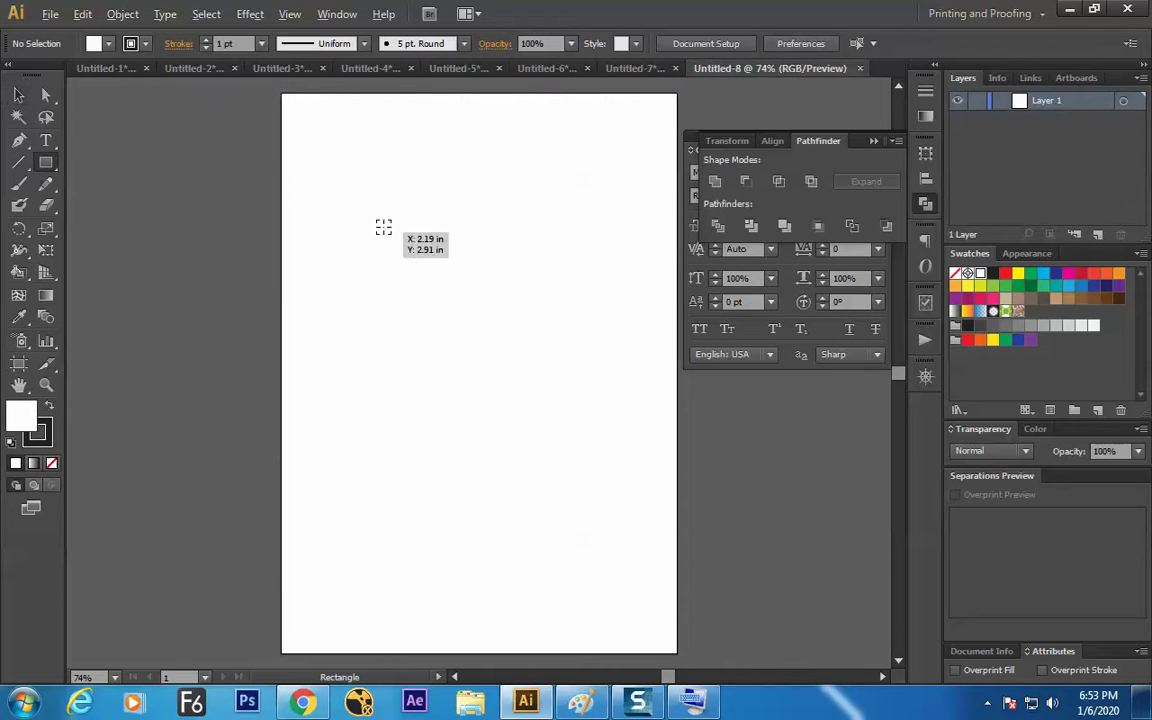
pyautogui.moveTo(383, 219); pyautogui.dragTo(424, 260)
pyautogui.click(250, 14)
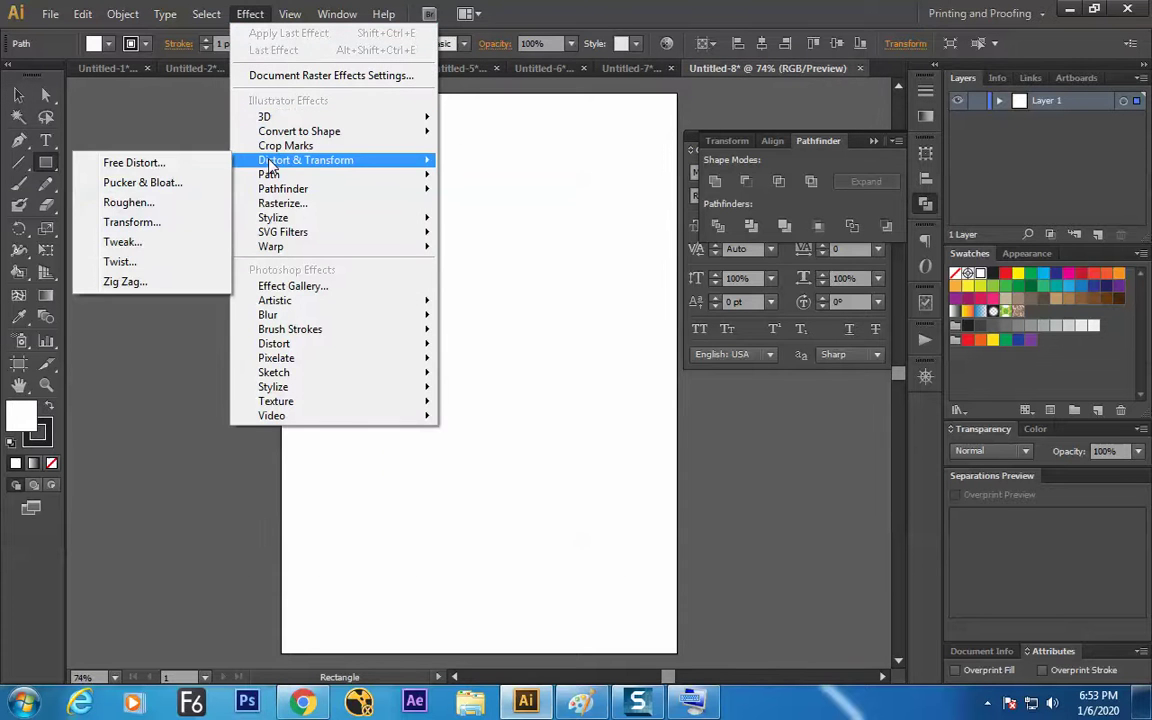
# Step: Apply a Transform effect with 5 copies moved 1.75 in horizontally, then shift the row left
pyautogui.moveTo(305, 160)
pyautogui.click(155, 228)
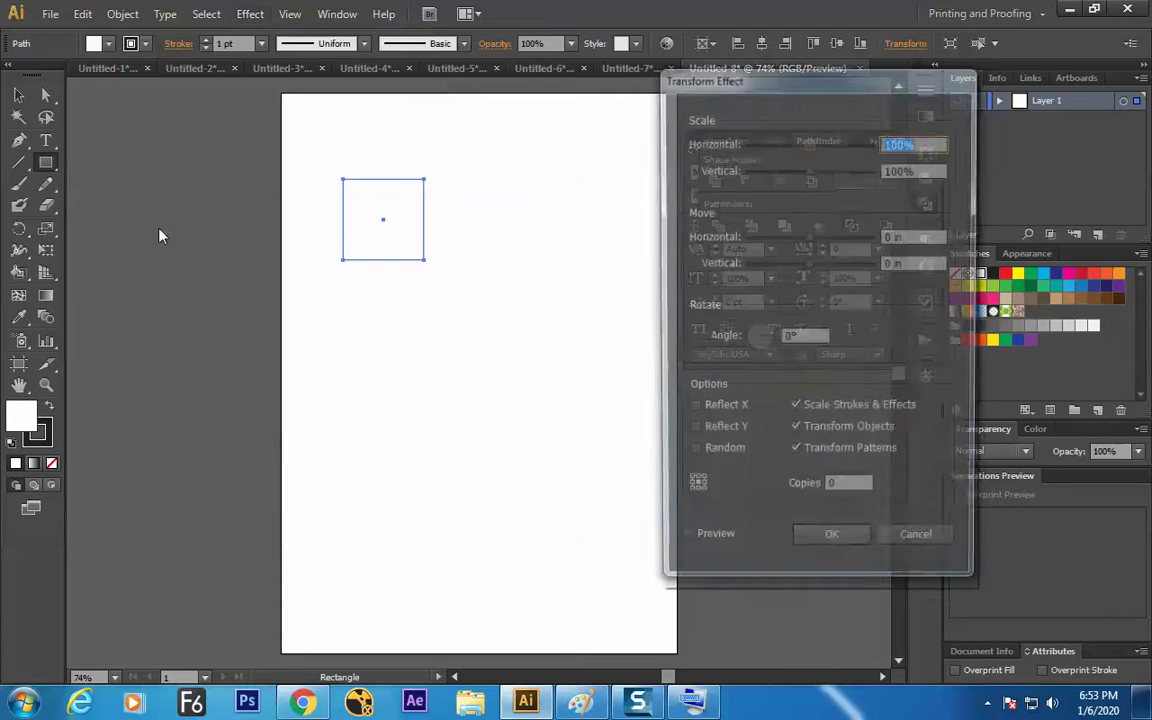
pyautogui.moveTo(736, 86)
pyautogui.mouseDown()
pyautogui.moveTo(618, 150)
pyautogui.moveTo(601, 117)
pyautogui.mouseUp()
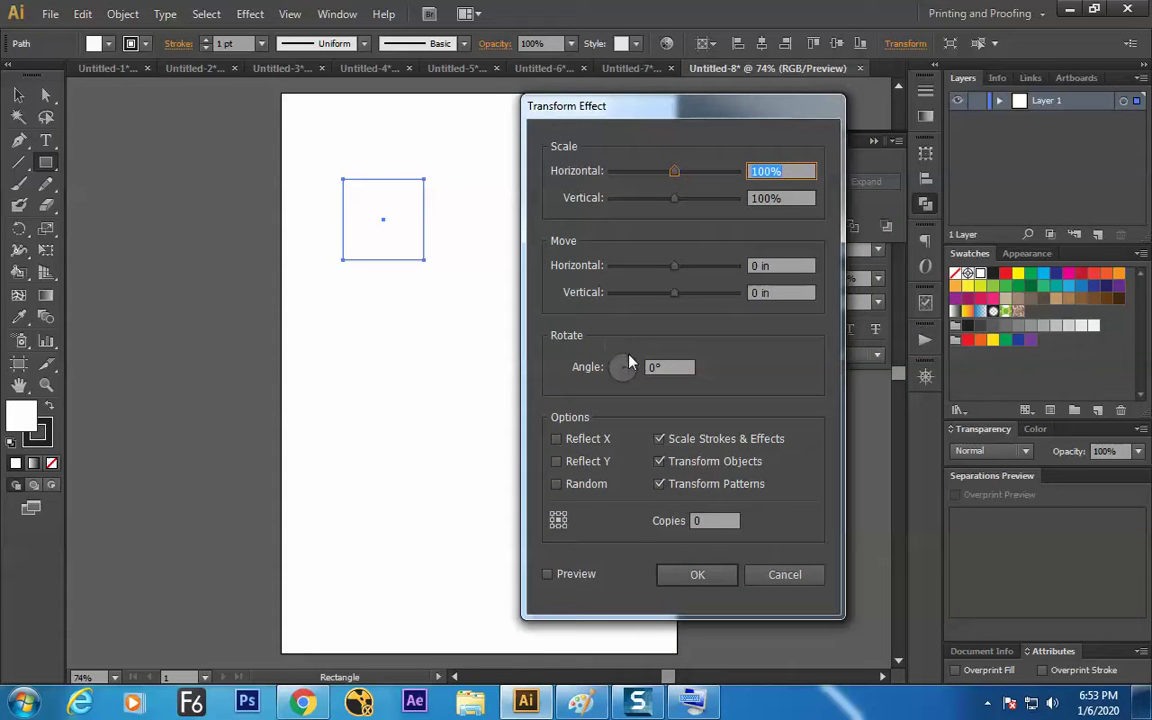
pyautogui.click(712, 522)
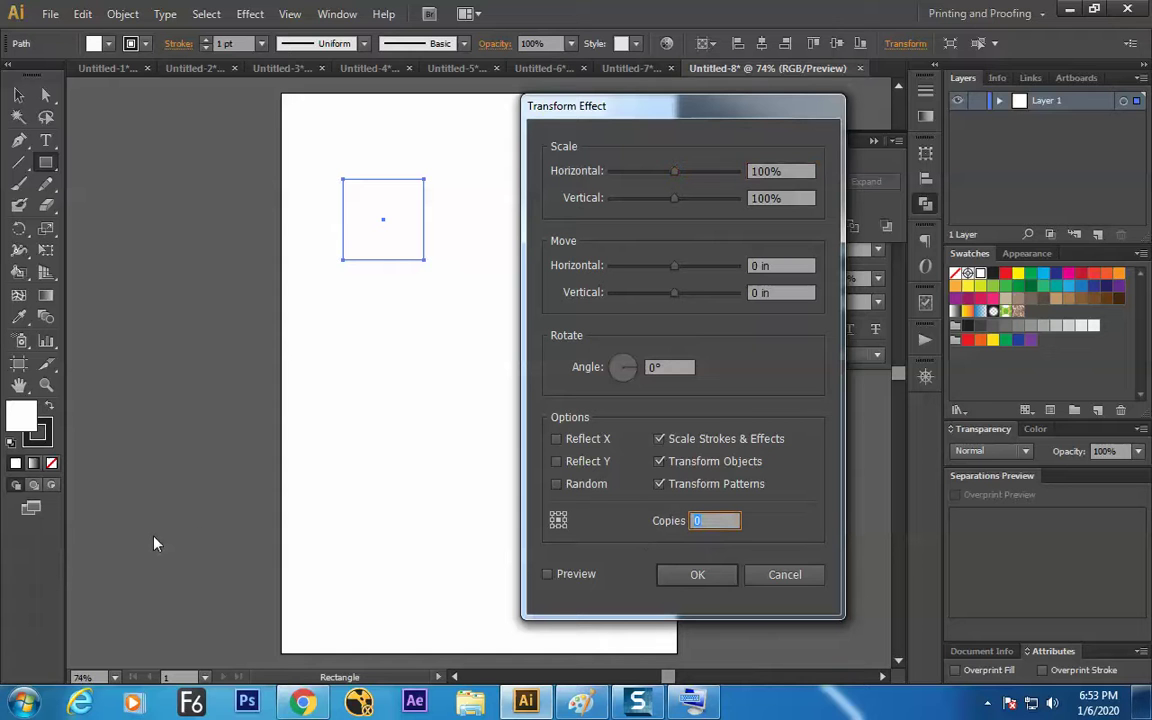
pyautogui.write('5')
pyautogui.click(566, 579)
pyautogui.moveTo(617, 108); pyautogui.dragTo(718, 105)
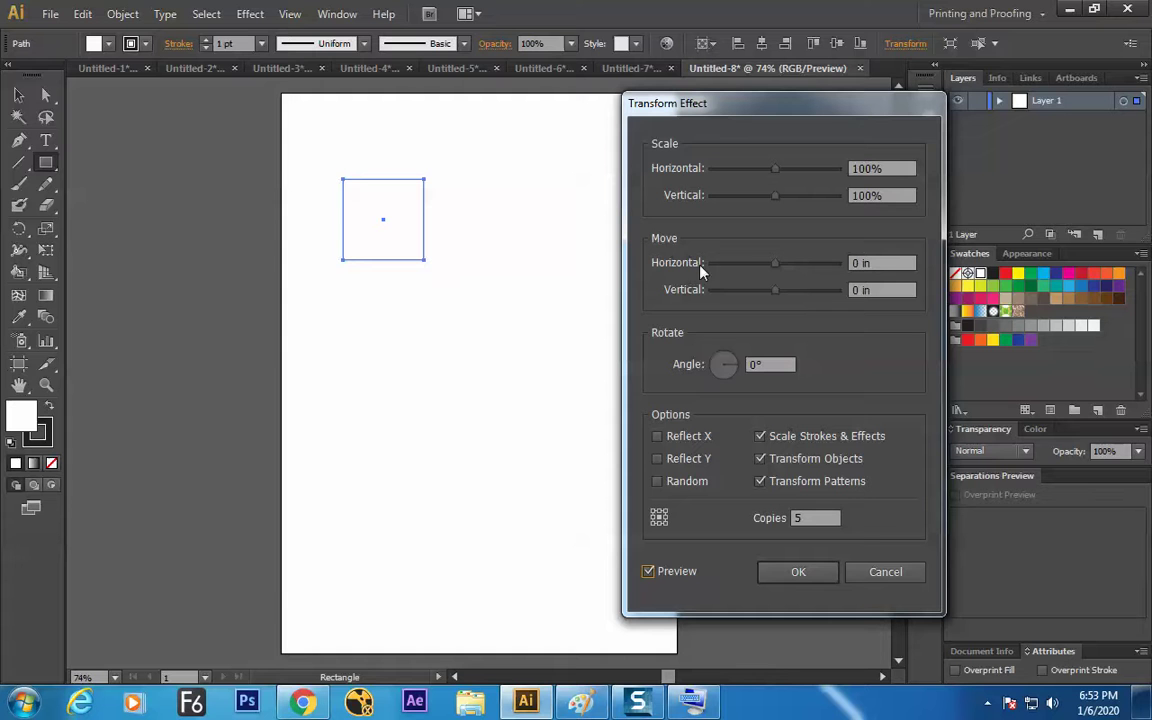
pyautogui.click(880, 262)
pyautogui.press('Up')
pyautogui.press('Up')
pyautogui.press('Up')
pyautogui.press('Up')
pyautogui.press('Up')
pyautogui.press('Up')
pyautogui.press('Down')
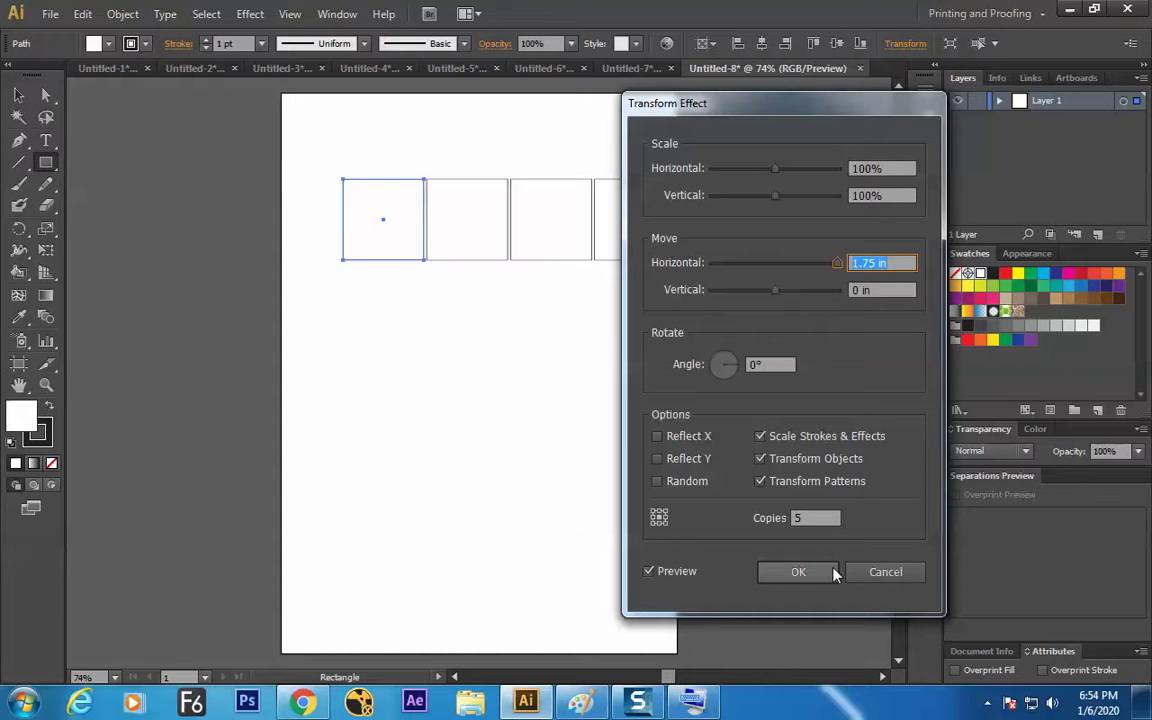
pyautogui.click(800, 571)
pyautogui.press('v')
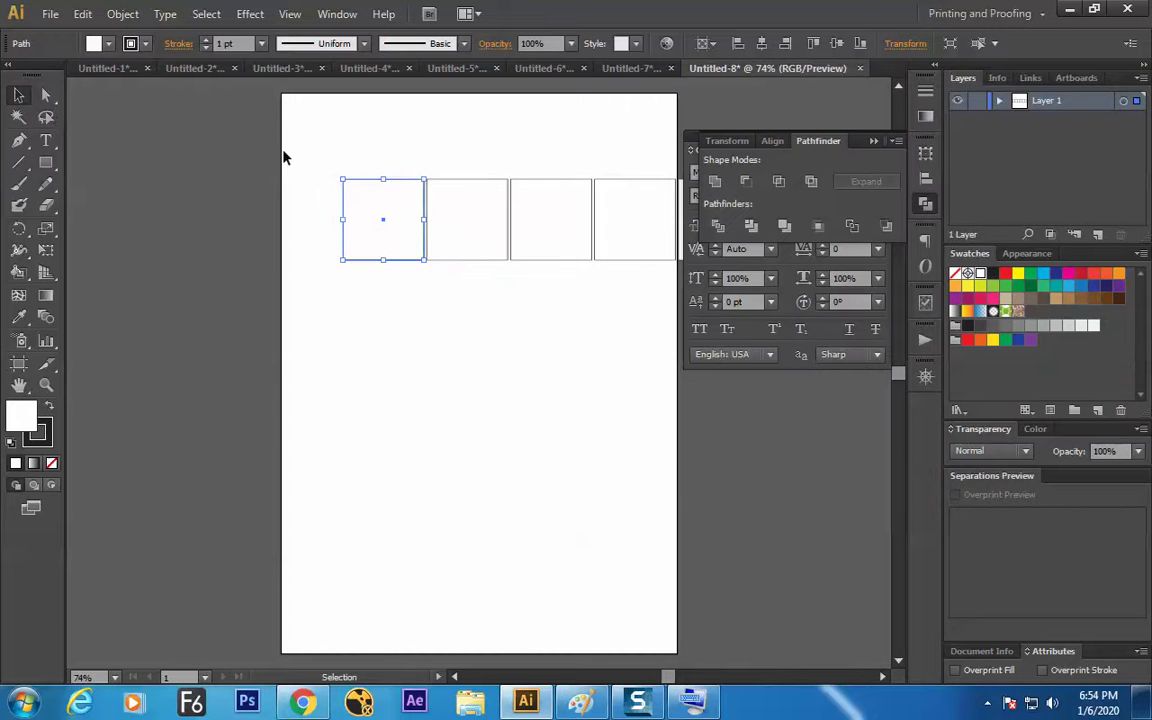
pyautogui.moveTo(396, 214); pyautogui.dragTo(231, 197)
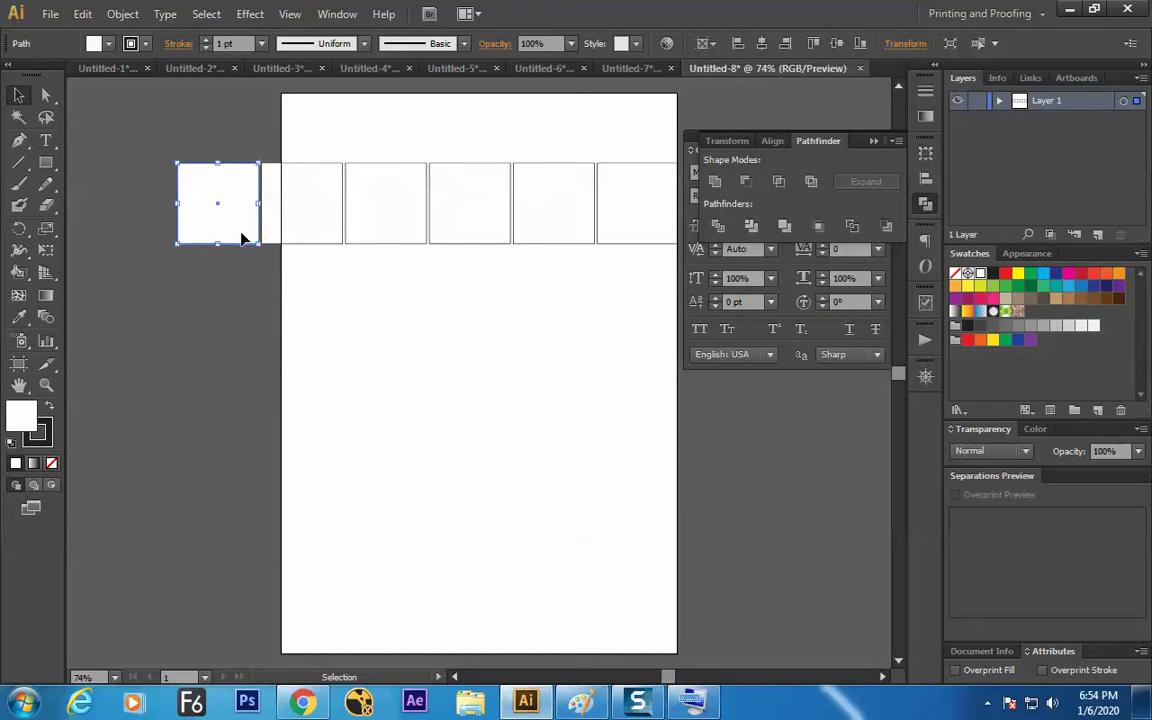
# Step: Collapse the floating panels and scale the square row down to fit the page's top-left
pyautogui.click(285, 275)
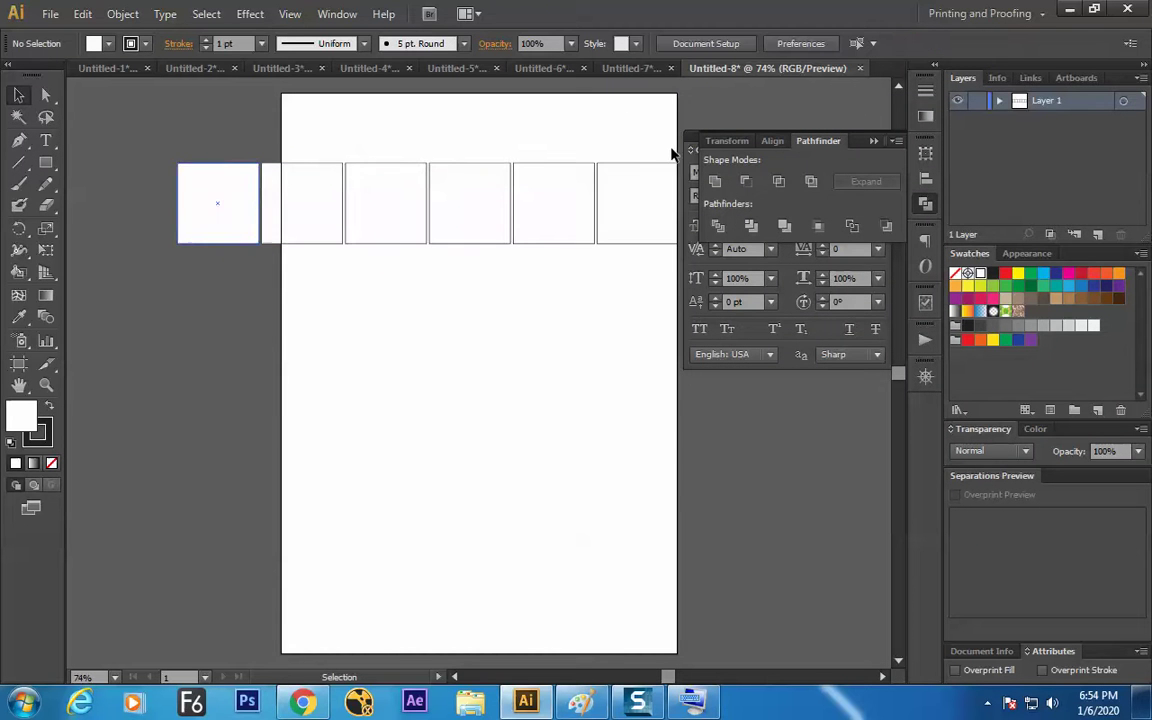
pyautogui.click(873, 143)
pyautogui.click(867, 139)
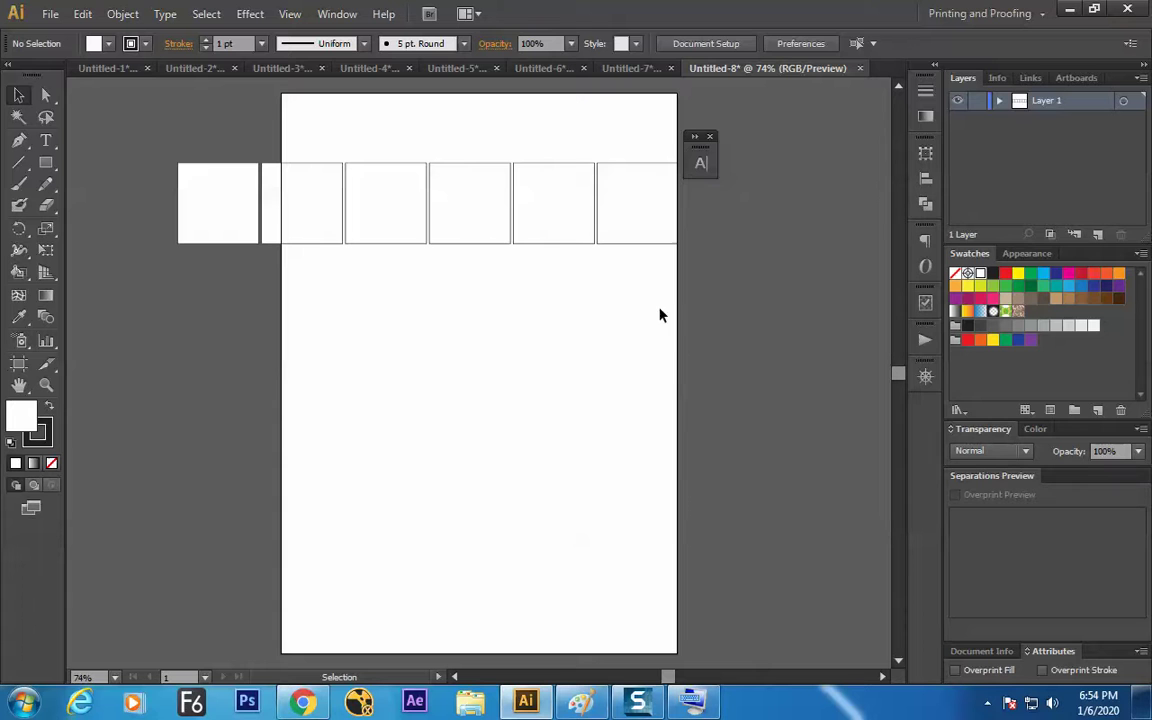
pyautogui.click(194, 191)
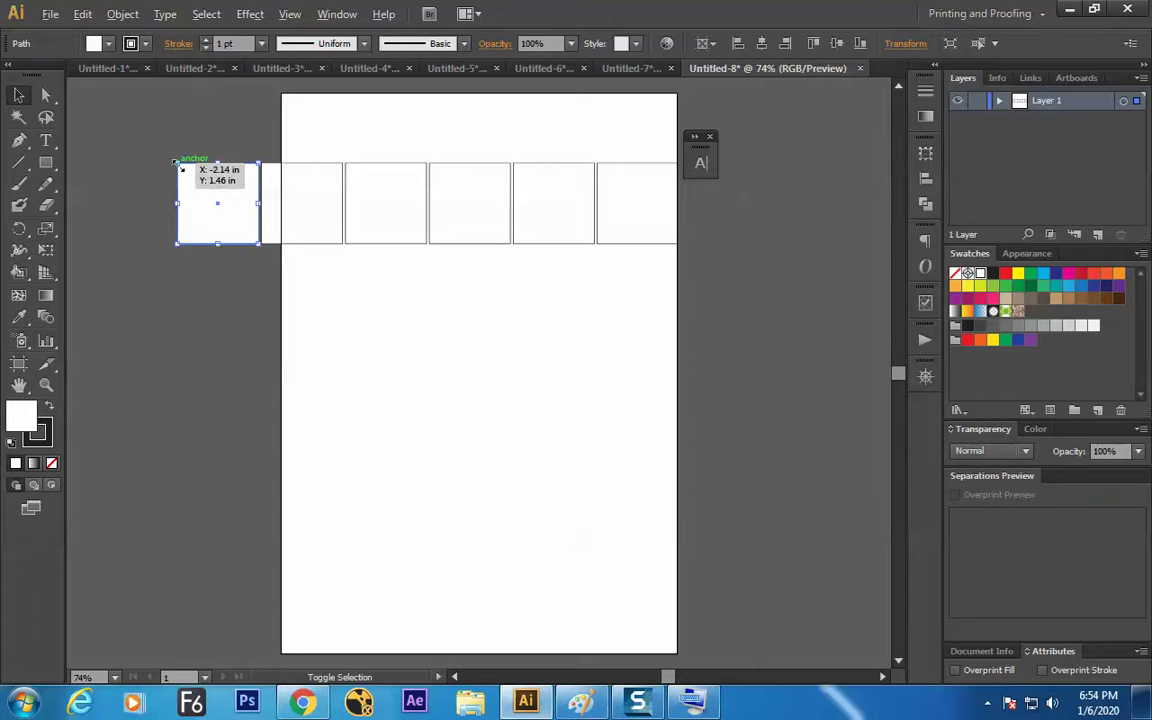
pyautogui.moveTo(181, 172)
pyautogui.mouseDown()
pyautogui.moveTo(197, 190)
pyautogui.moveTo(336, 181)
pyautogui.mouseUp()
pyautogui.click(342, 265)
# Step: Try dragging the first square's corner anchor, undo it, and reselect the whole square
pyautogui.click(329, 191)
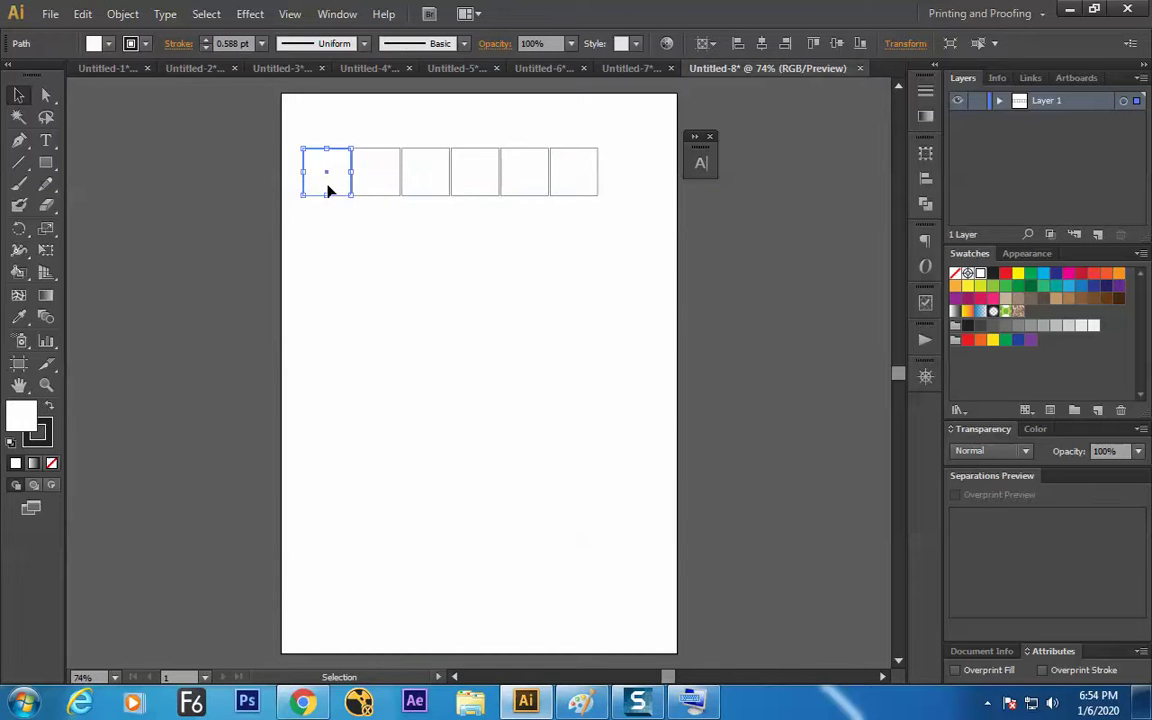
pyautogui.click(45, 95)
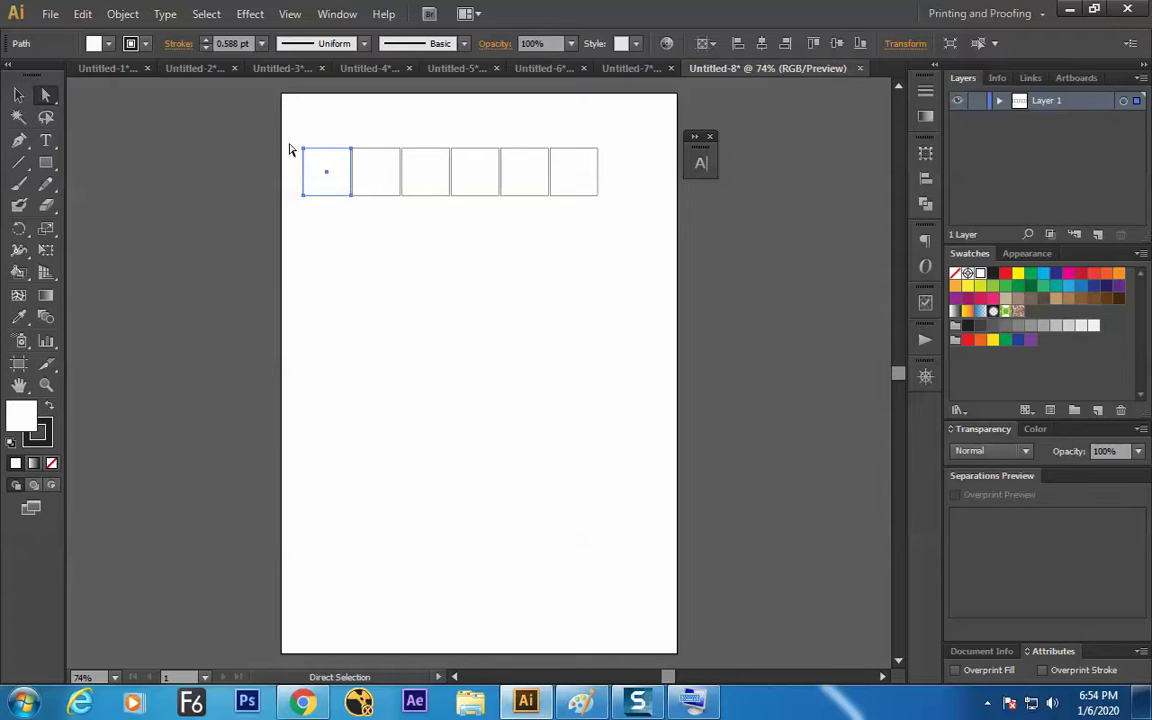
pyautogui.moveTo(302, 148); pyautogui.dragTo(297, 132)
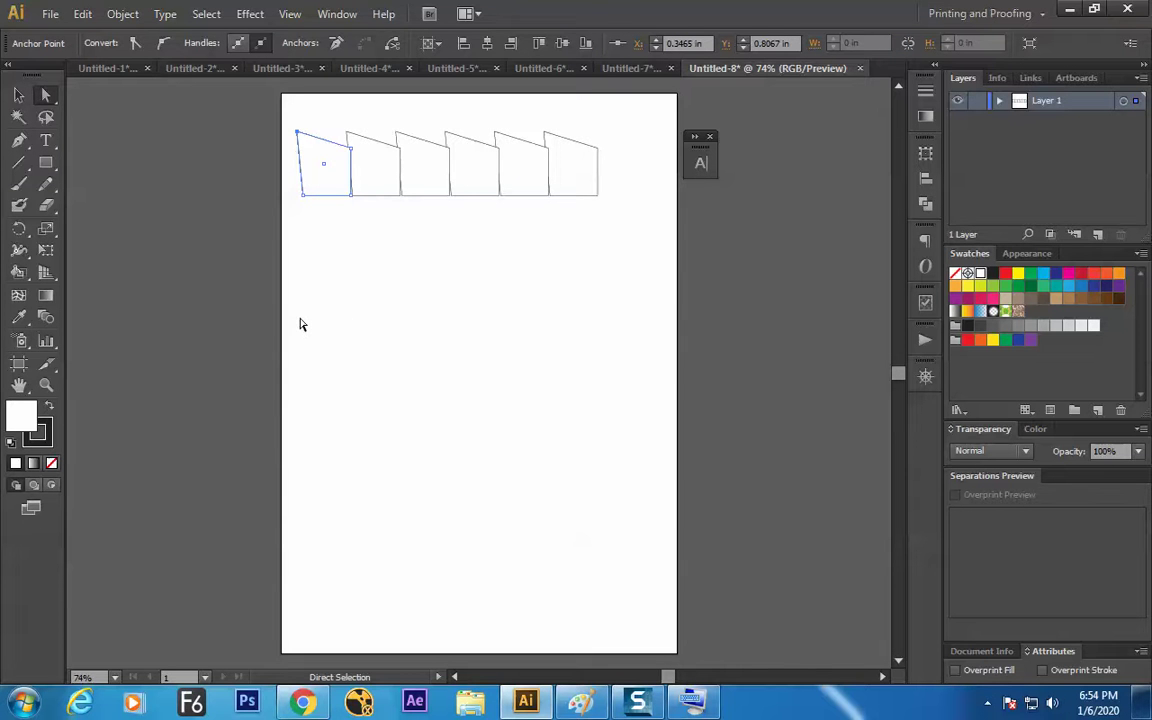
pyautogui.hotkey('ctrl', 'z')
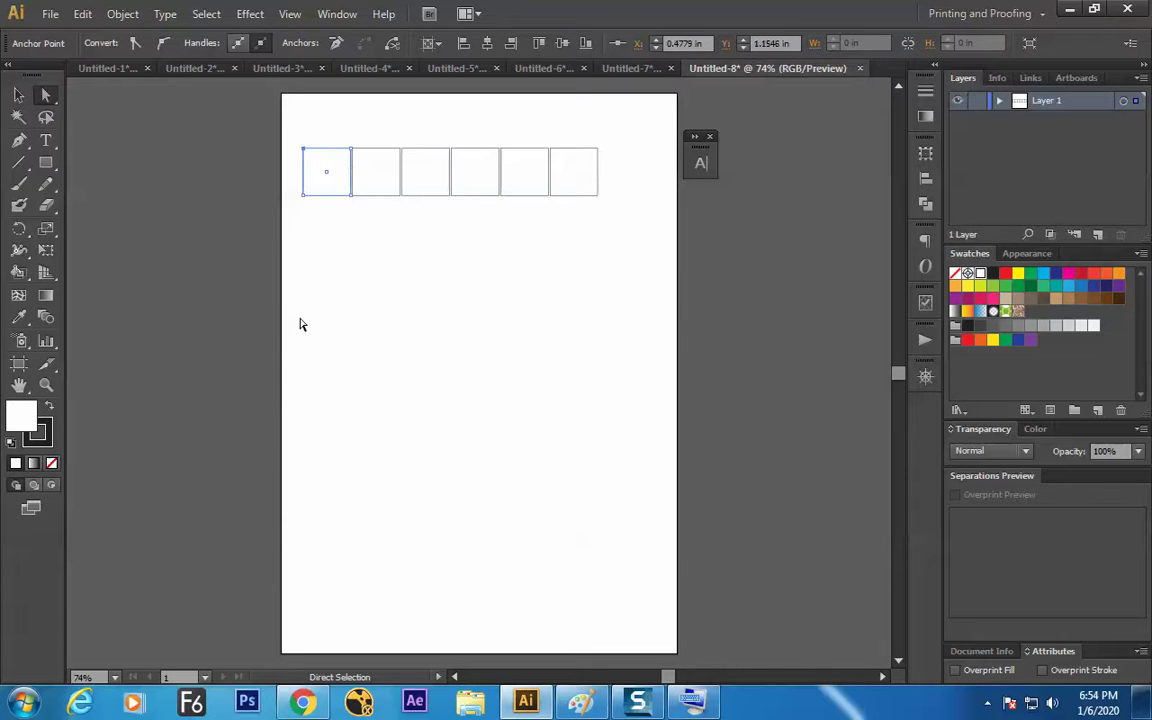
pyautogui.click(20, 95)
pyautogui.click(368, 315)
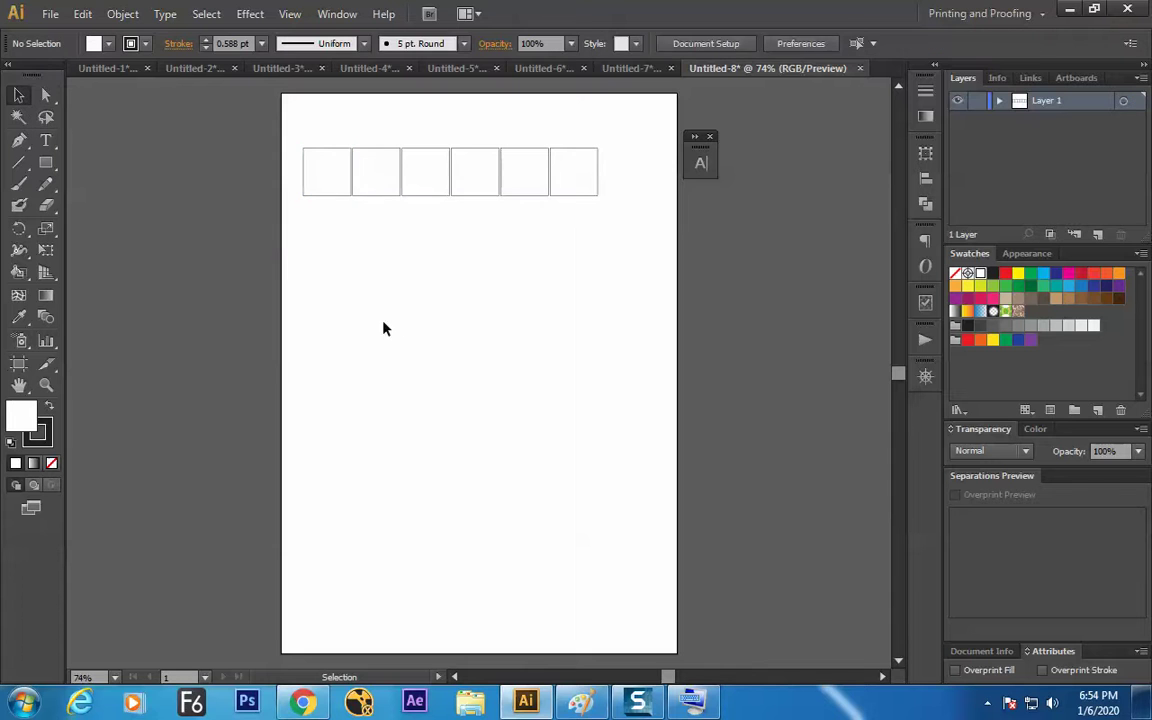
pyautogui.click(338, 184)
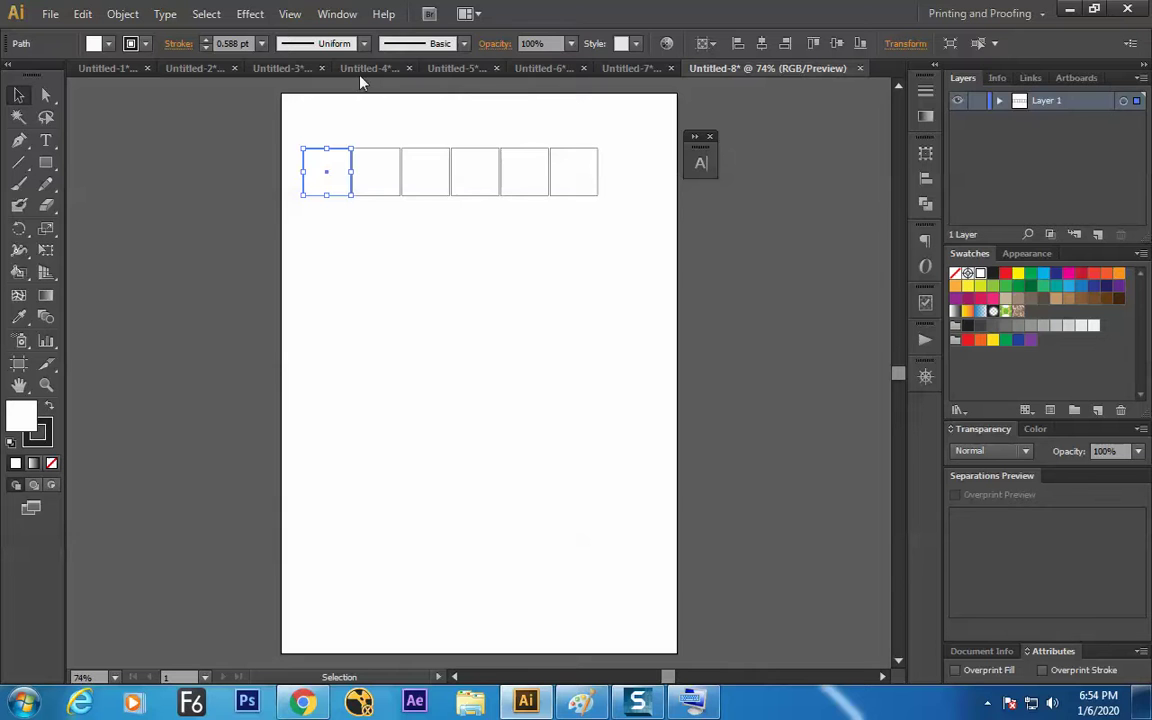
# Step: Float the Appearance panel and reopen the square's Transform effect settings
pyautogui.click(346, 20)
pyautogui.click(410, 195)
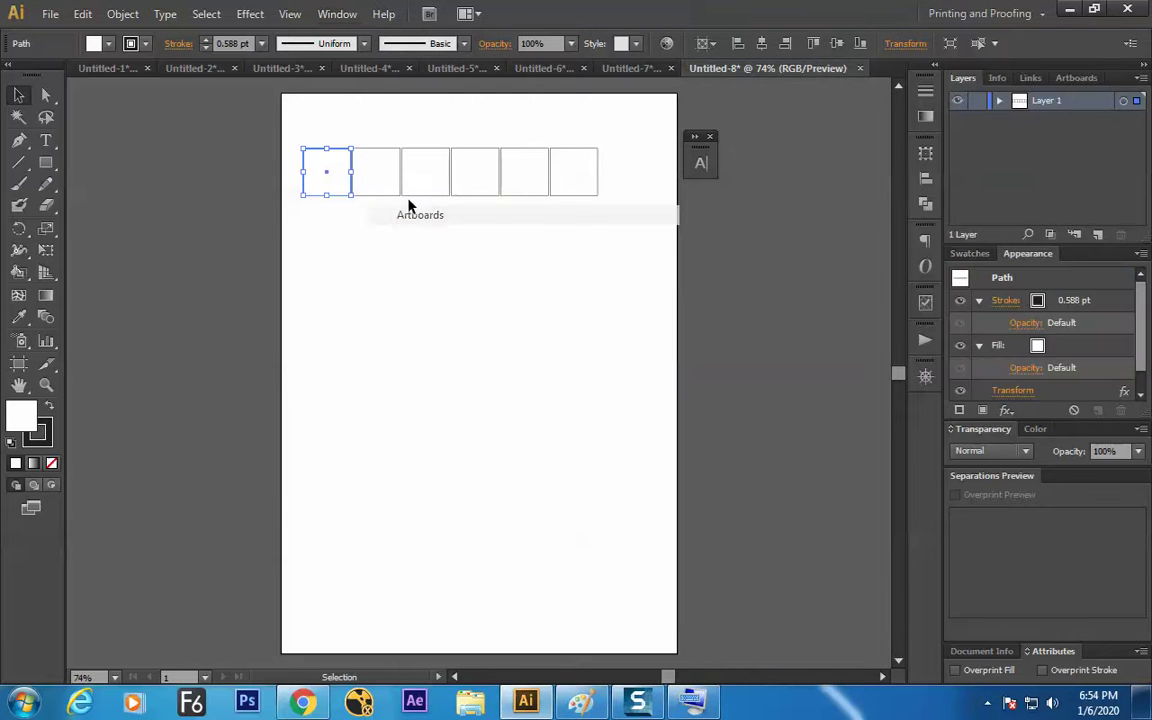
pyautogui.moveTo(1028, 253); pyautogui.dragTo(720, 231)
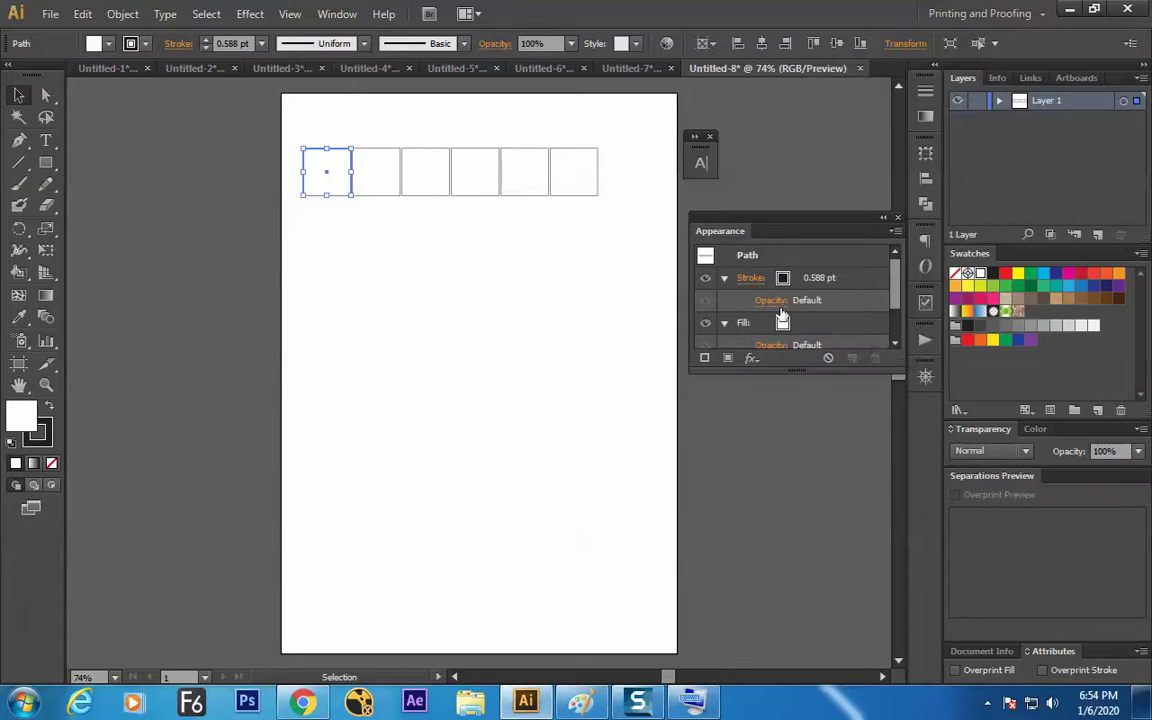
pyautogui.moveTo(892, 357); pyautogui.dragTo(898, 490)
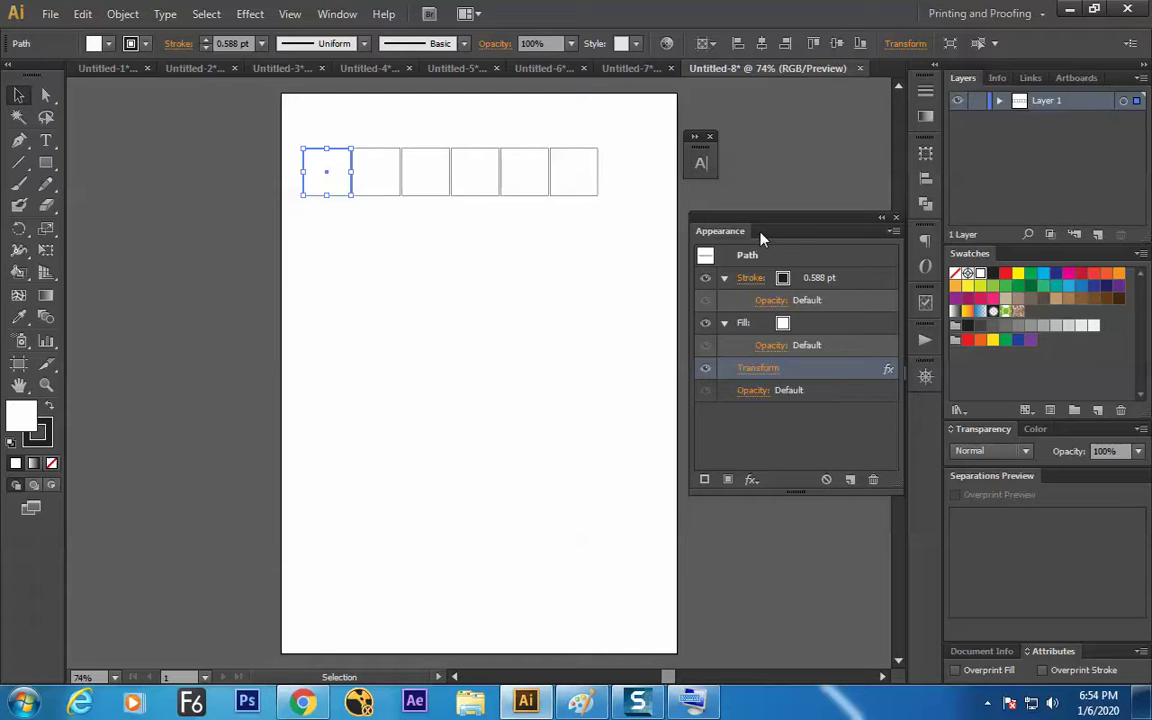
pyautogui.doubleClick(888, 373)
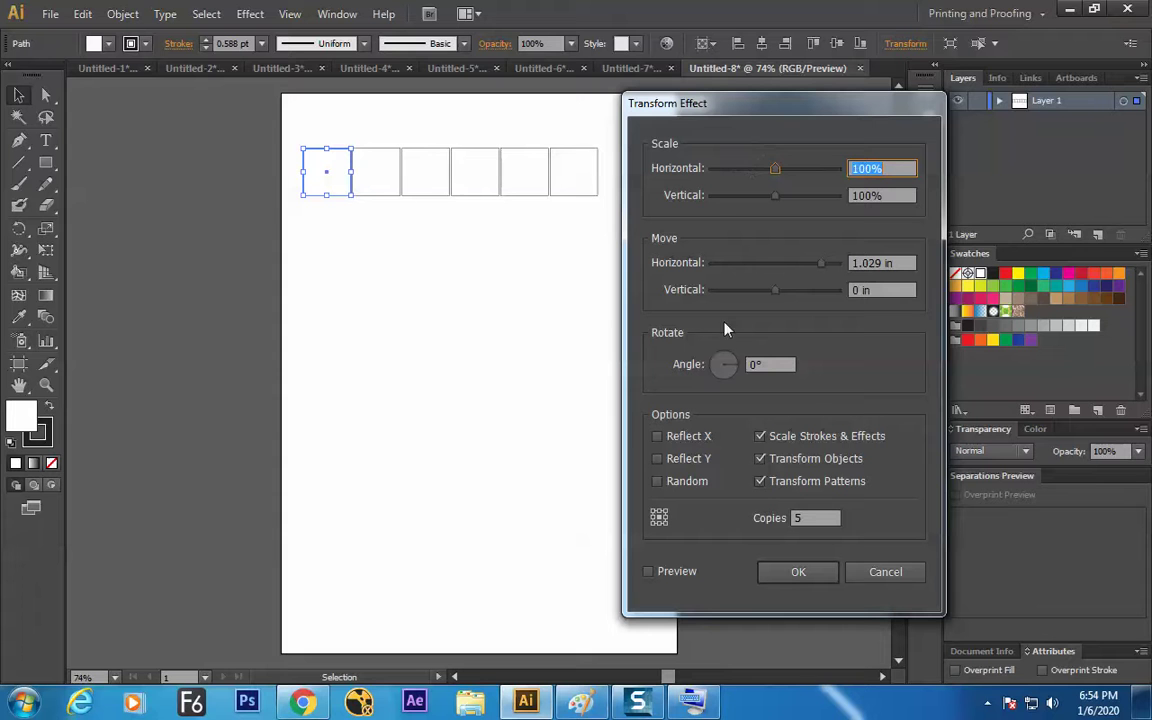
# Step: Set Copies to 4 with Preview on and Move Horizontal to 1.125 in
pyautogui.press('Tab')
pyautogui.press('Tab')
pyautogui.press('Tab')
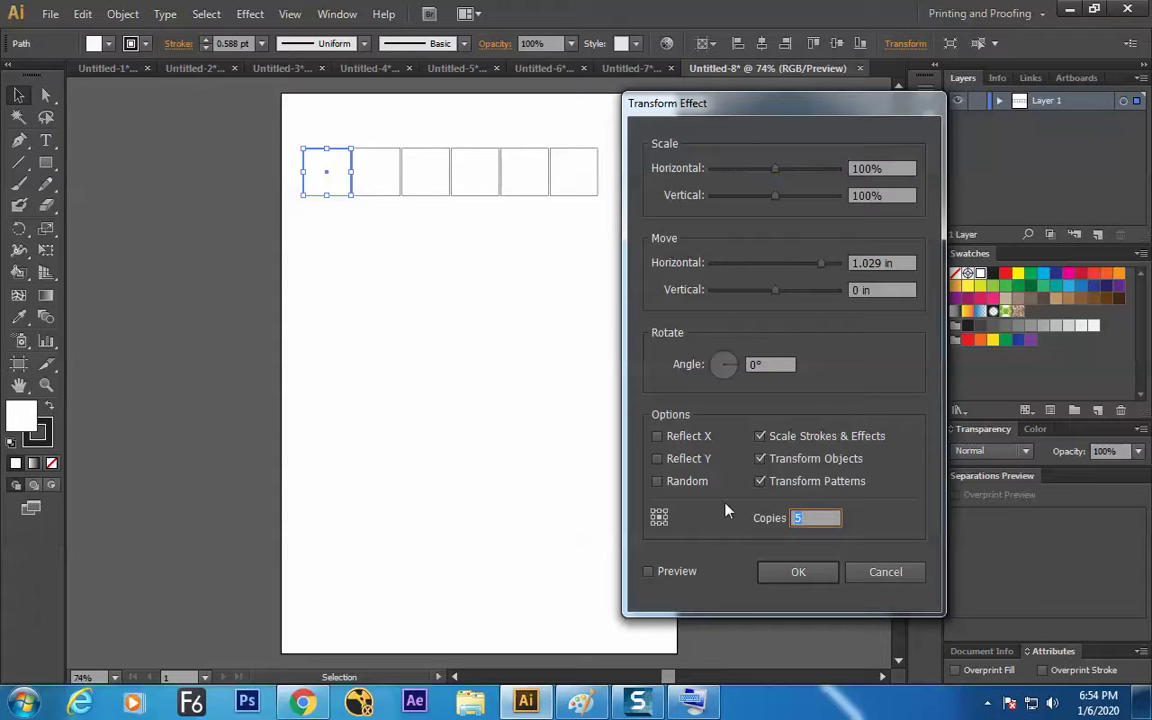
pyautogui.write('4')
pyautogui.click(670, 576)
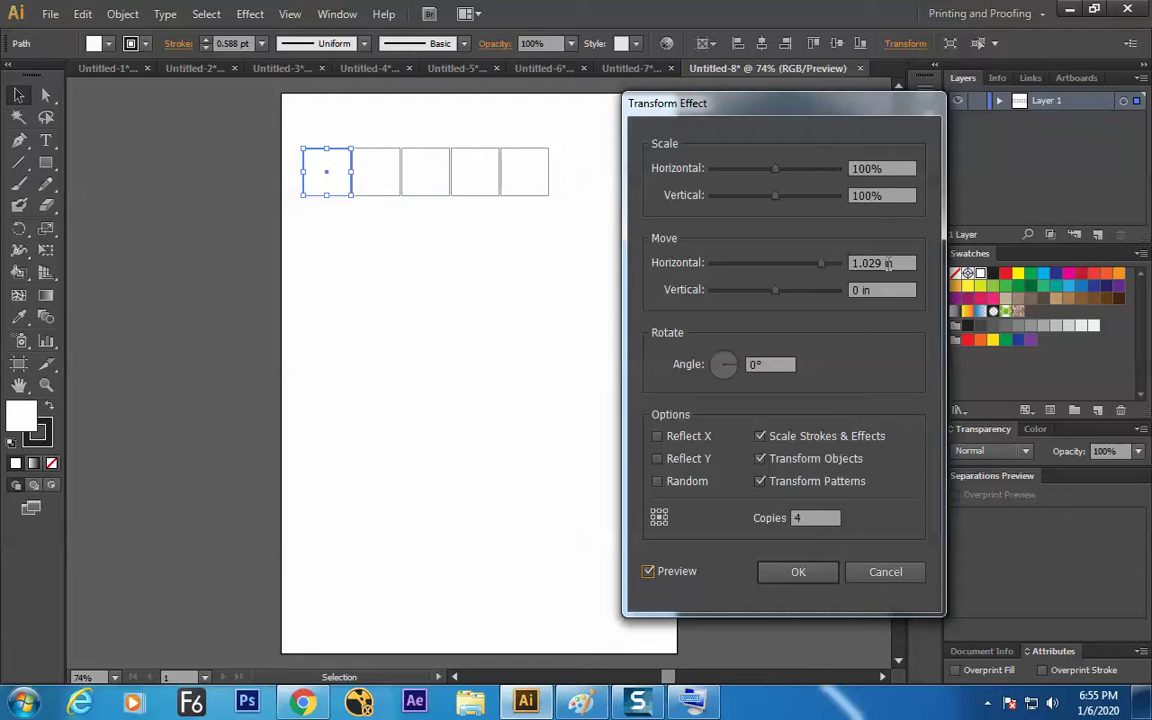
pyautogui.click(652, 266)
pyautogui.write('1.25')
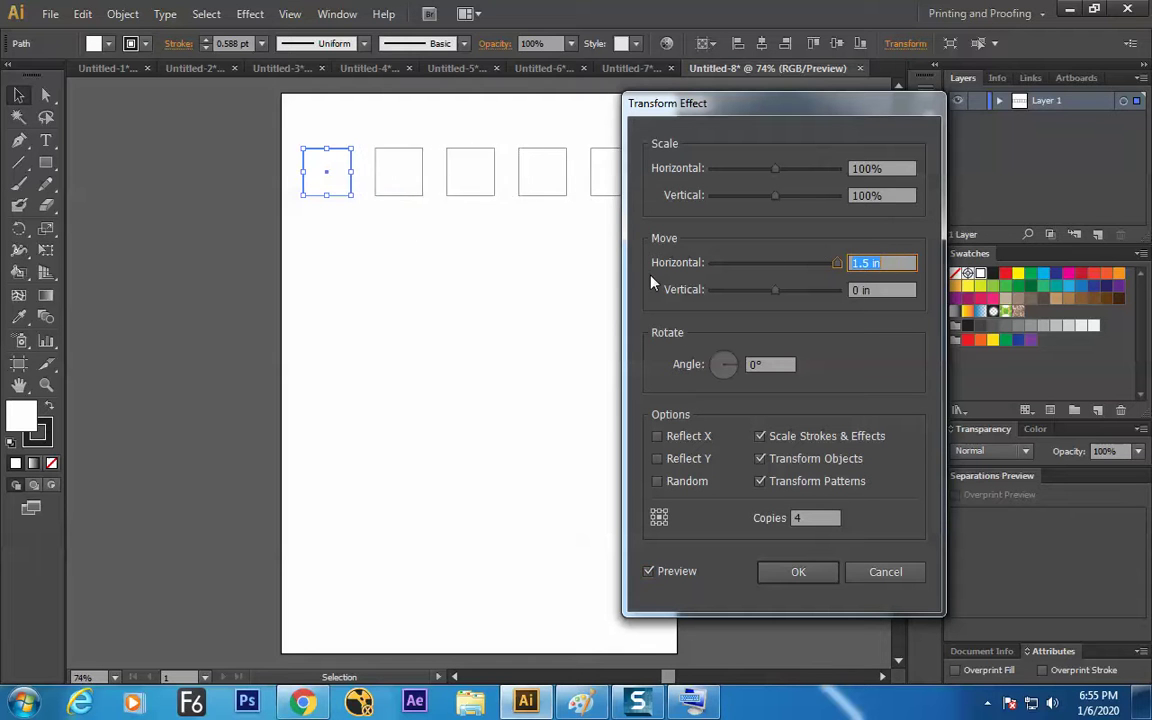
pyautogui.write('1')
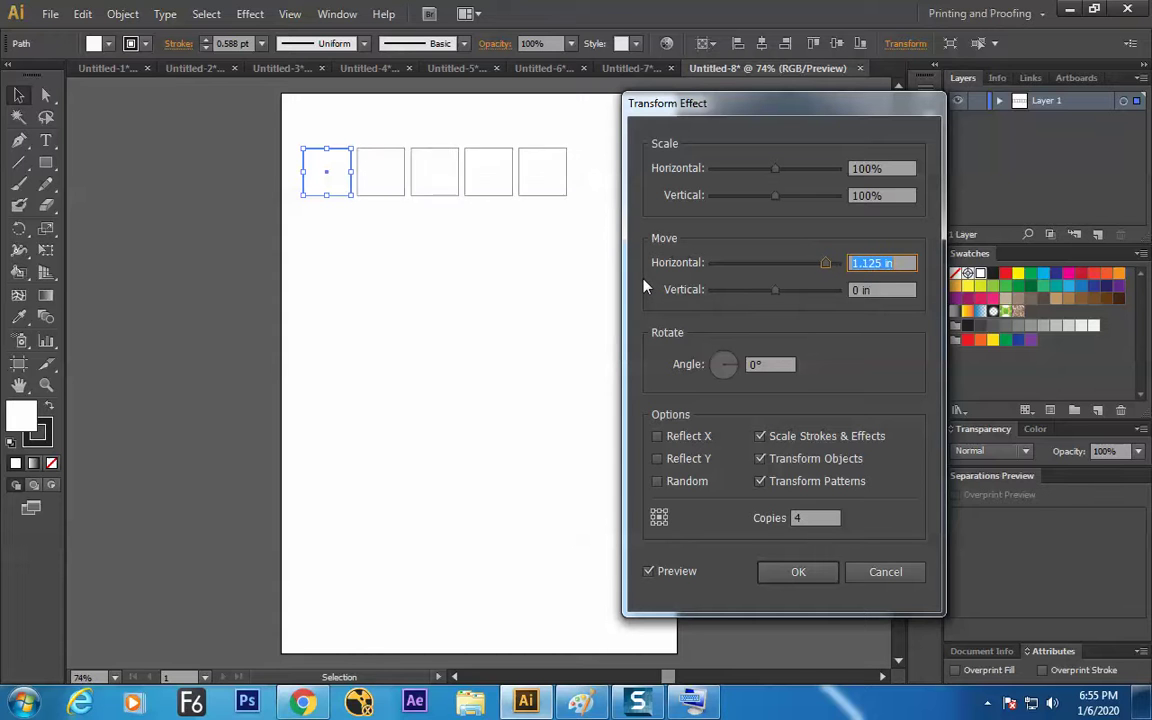
pyautogui.press('Up')
# Step: Set Angle -30°, Horizontal scale 92% and Move Vertical 1.375 in, then apply the effect
pyautogui.click(756, 365)
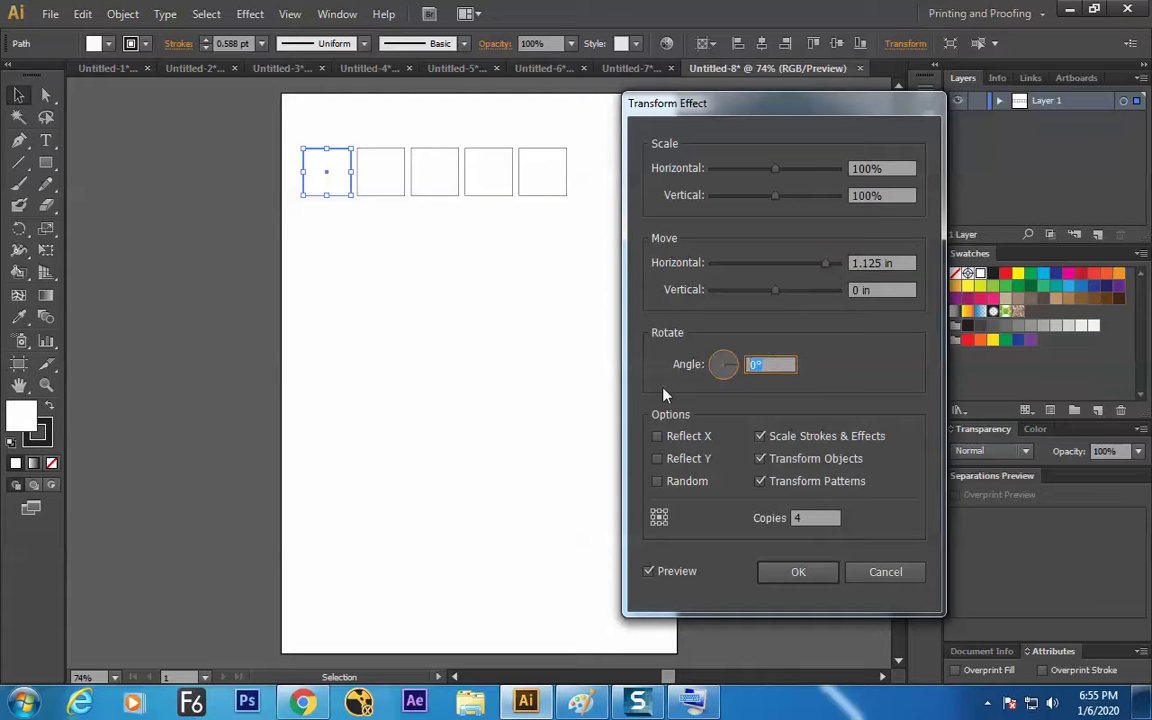
pyautogui.press('Up')
pyautogui.press('Up')
pyautogui.press('Up')
pyautogui.press('Up')
pyautogui.press('Up')
pyautogui.press('Up')
pyautogui.press('Up')
pyautogui.press('Up')
pyautogui.press('Up')
pyautogui.press('Up')
pyautogui.press('Up')
pyautogui.press('Up')
pyautogui.press('Down')
pyautogui.press('Down')
pyautogui.press('Down')
pyautogui.press('Down')
pyautogui.press('Down')
pyautogui.press('Down')
pyautogui.press('Down')
pyautogui.press('Down')
pyautogui.press('Down')
pyautogui.press('Down')
pyautogui.press('Down')
pyautogui.press('Down')
pyautogui.press('Down')
pyautogui.press('Down')
pyautogui.press('Down')
pyautogui.click(888, 168)
pyautogui.press('Up')
pyautogui.press('Up')
pyautogui.press('Up')
pyautogui.press('Up')
pyautogui.press('Up')
pyautogui.press('Up')
pyautogui.press('Up')
pyautogui.press('Up')
pyautogui.press('Up')
pyautogui.press('Down')
pyautogui.press('Down')
pyautogui.press('Down')
pyautogui.press('Down')
pyautogui.press('Down')
pyautogui.press('Down')
pyautogui.press('Down')
pyautogui.press('Down')
pyautogui.press('Down')
pyautogui.press('Down')
pyautogui.press('Down')
pyautogui.press('Down')
pyautogui.press('Down')
pyautogui.press('Down')
pyautogui.press('Down')
pyautogui.click(858, 289)
pyautogui.press('Up')
pyautogui.press('Up')
pyautogui.press('Up')
pyautogui.press('Up')
pyautogui.press('Up')
pyautogui.press('Up')
pyautogui.press('Up')
pyautogui.press('Up')
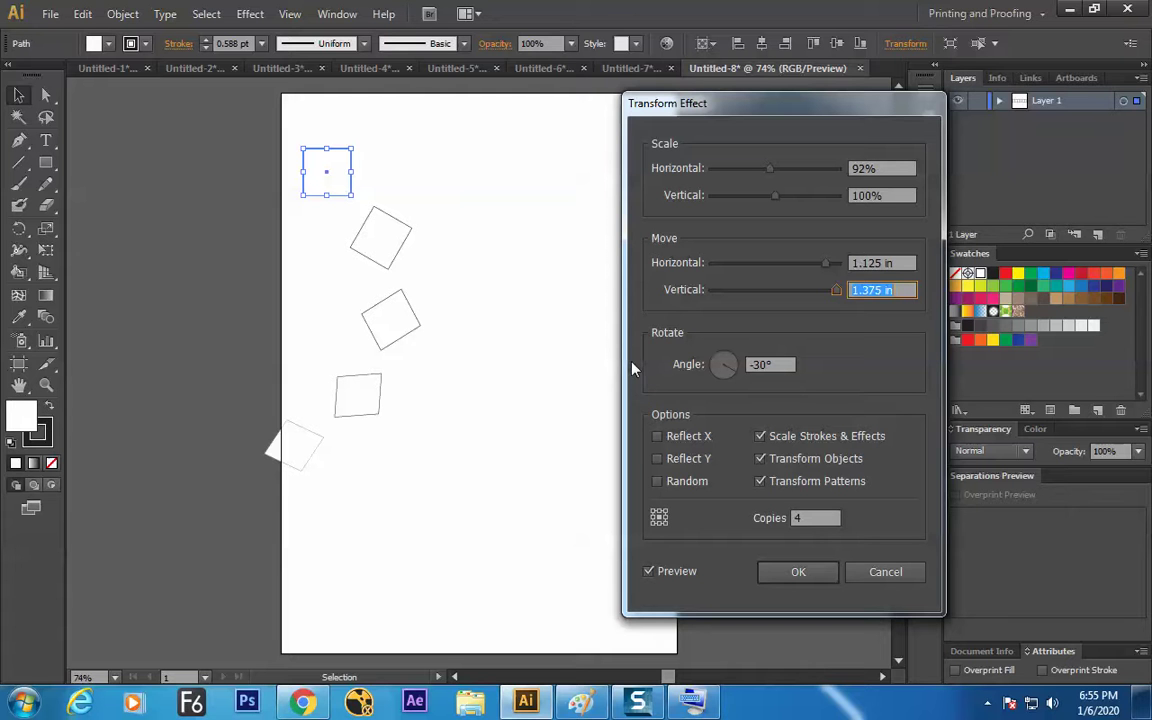
pyautogui.moveTo(740, 104)
pyautogui.mouseDown()
pyautogui.moveTo(682, 145)
pyautogui.moveTo(650, 108)
pyautogui.moveTo(650, 121)
pyautogui.mouseUp()
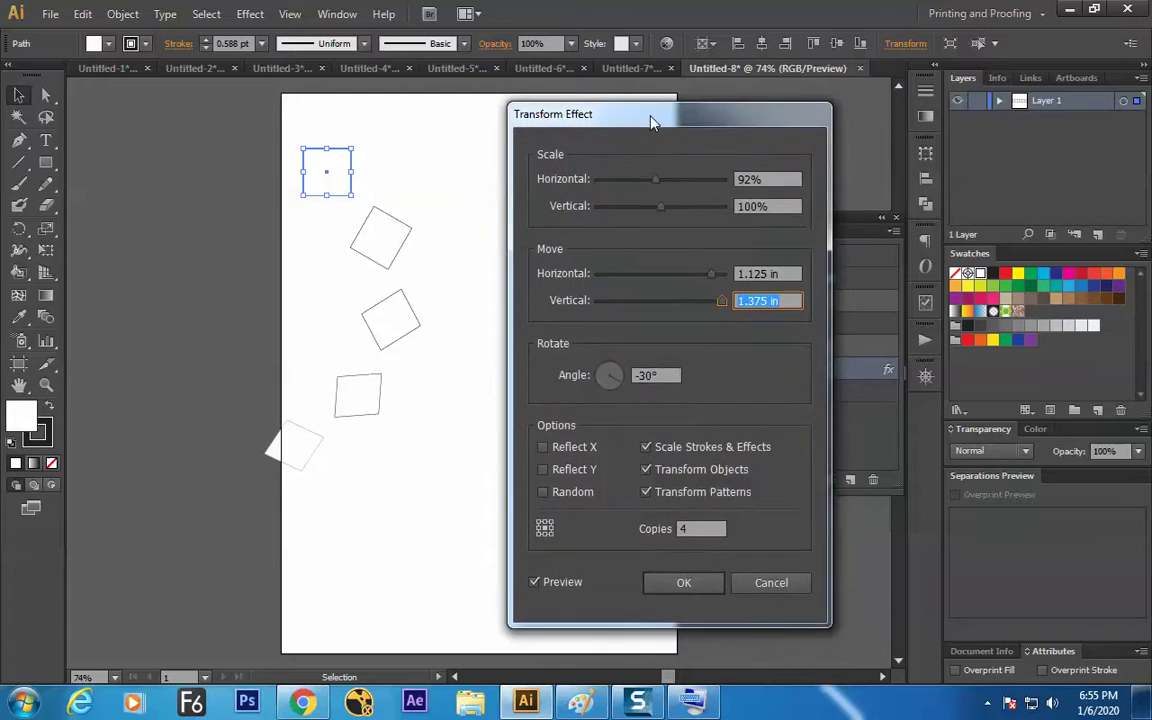
pyautogui.click(682, 575)
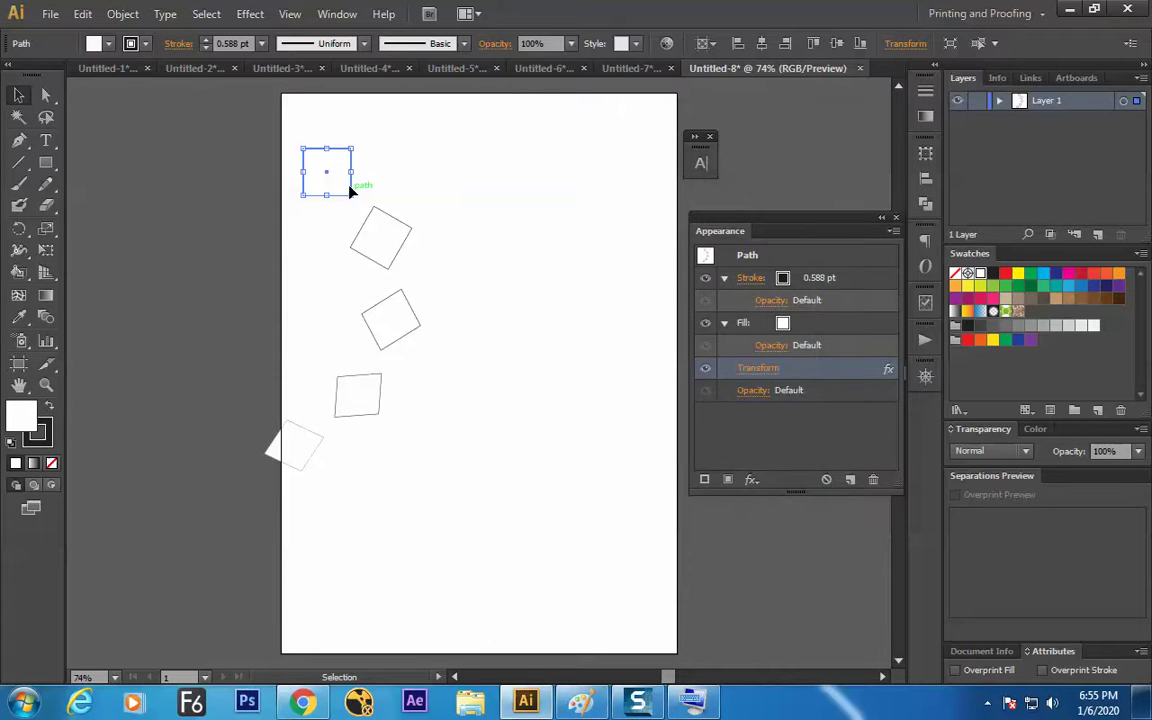
# Step: Expand the Transform effect's appearance and ungroup the resulting squares
pyautogui.moveTo(340, 189); pyautogui.dragTo(397, 189)
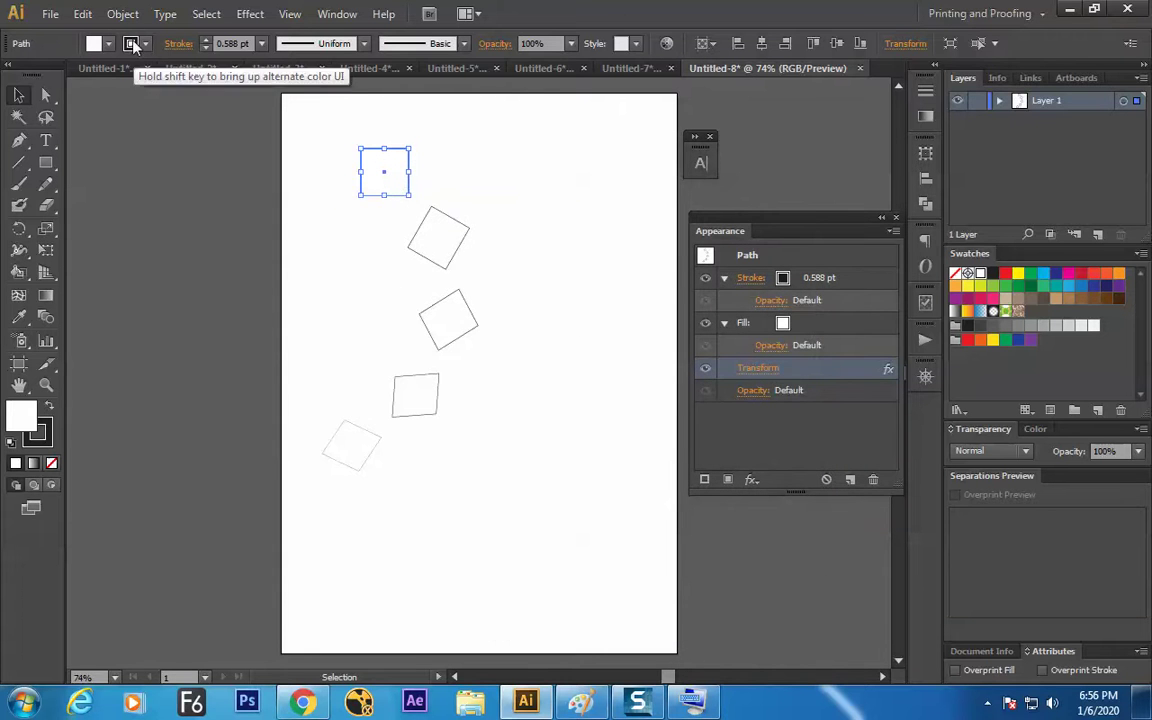
pyautogui.click(123, 14)
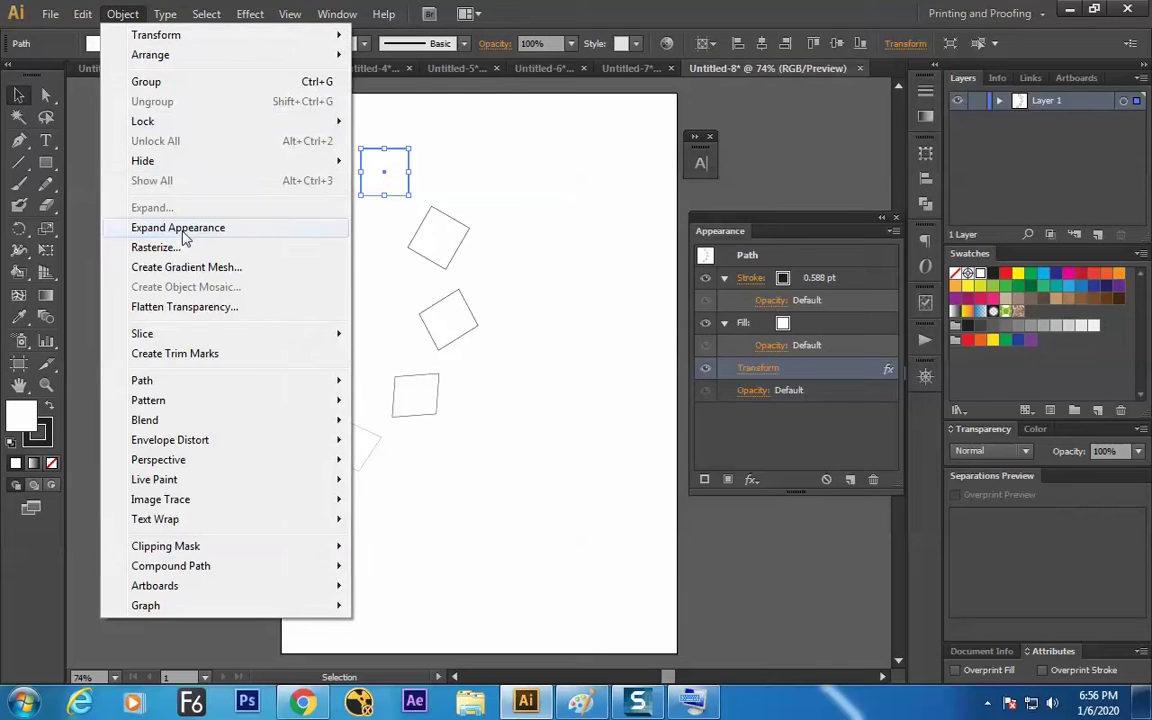
pyautogui.click(180, 229)
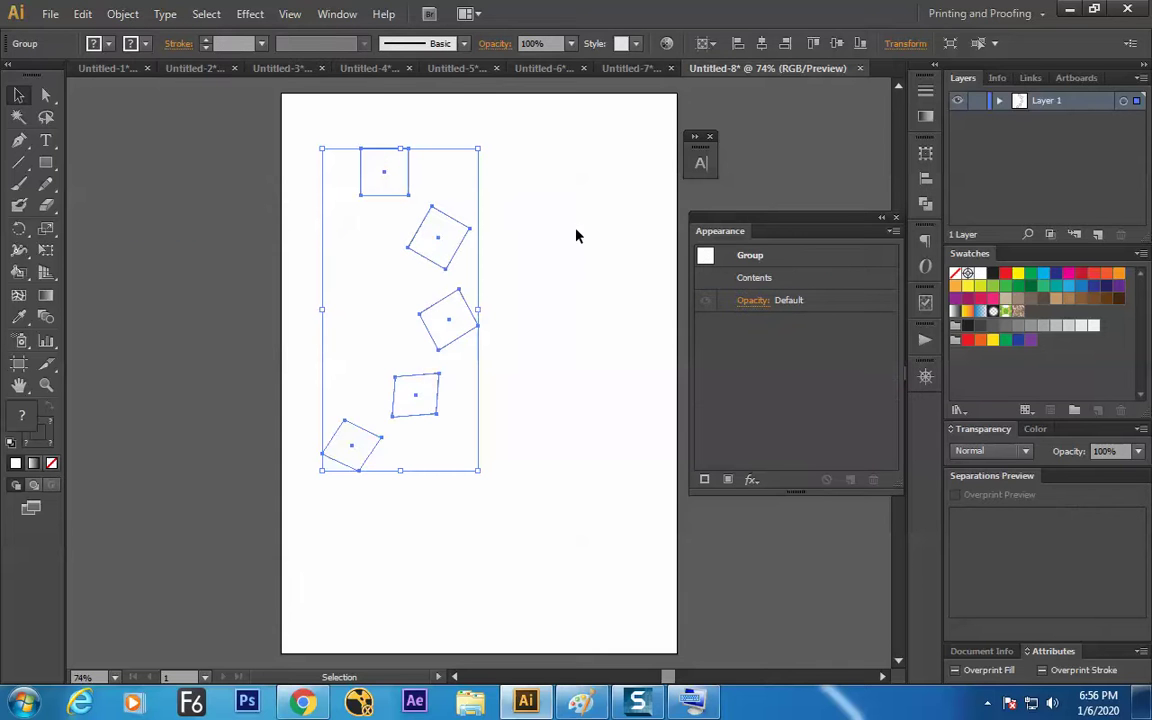
pyautogui.rightClick(430, 243)
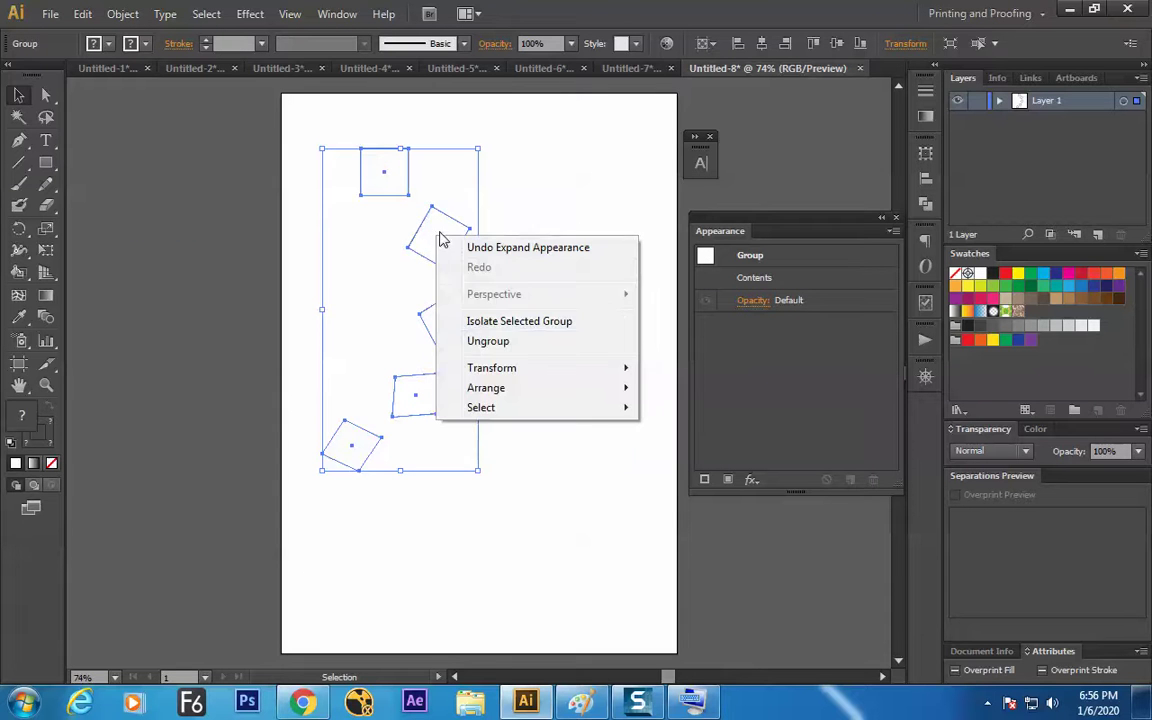
pyautogui.click(489, 341)
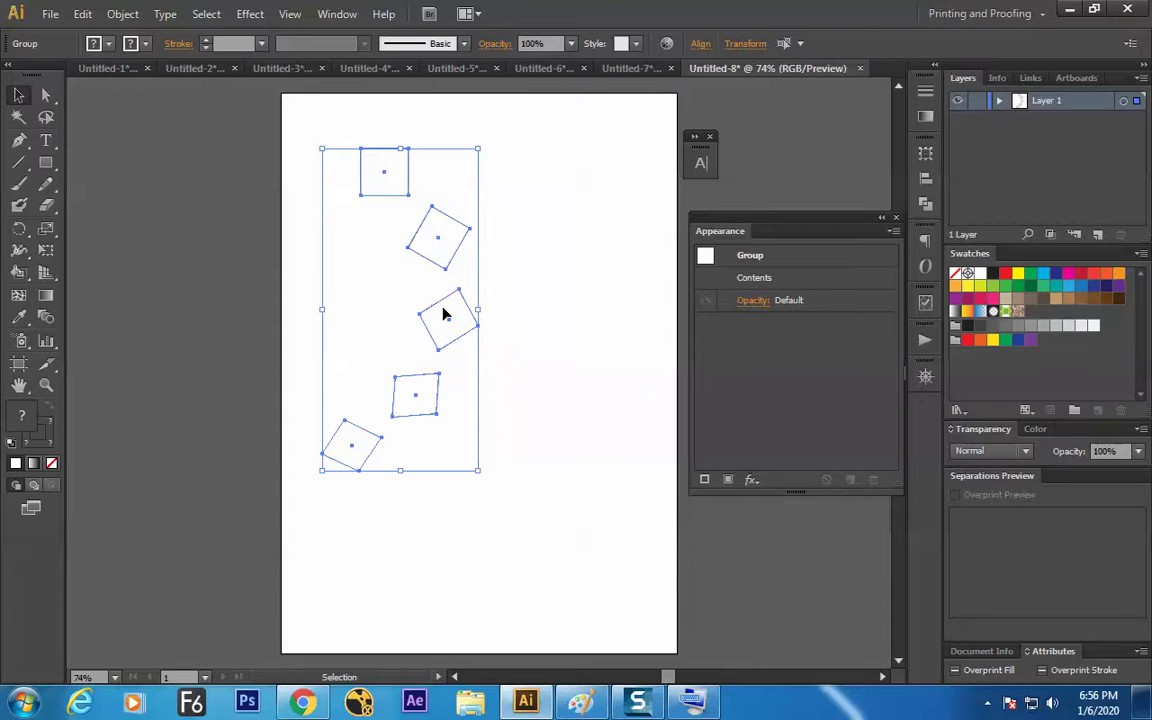
# Step: Move the top square slightly left and fill it navy blue
pyautogui.click(490, 264)
pyautogui.click(386, 188)
pyautogui.moveTo(396, 195); pyautogui.dragTo(356, 197)
pyautogui.click(107, 43)
pyautogui.click(111, 72)
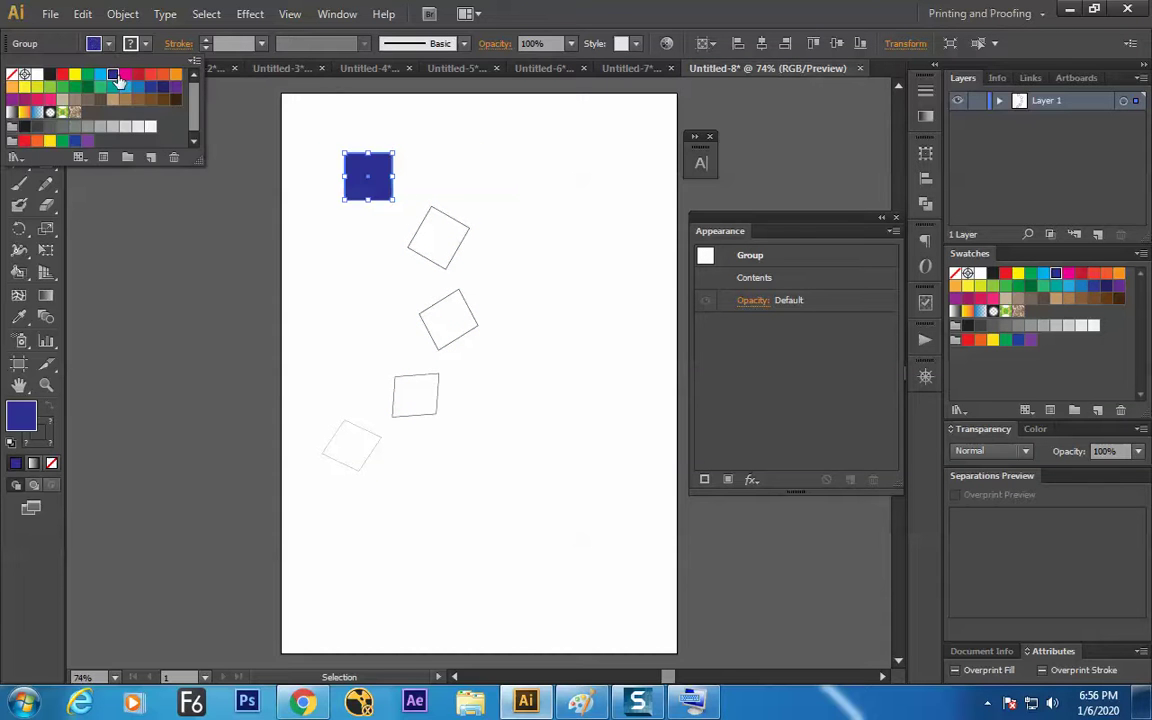
# Step: Drag the rotated squares apart across the page
pyautogui.click(444, 268)
pyautogui.moveTo(476, 320); pyautogui.dragTo(550, 322)
pyautogui.moveTo(398, 390); pyautogui.dragTo(457, 442)
pyautogui.moveTo(345, 465); pyautogui.dragTo(372, 545)
pyautogui.moveTo(436, 249); pyautogui.dragTo(536, 220)
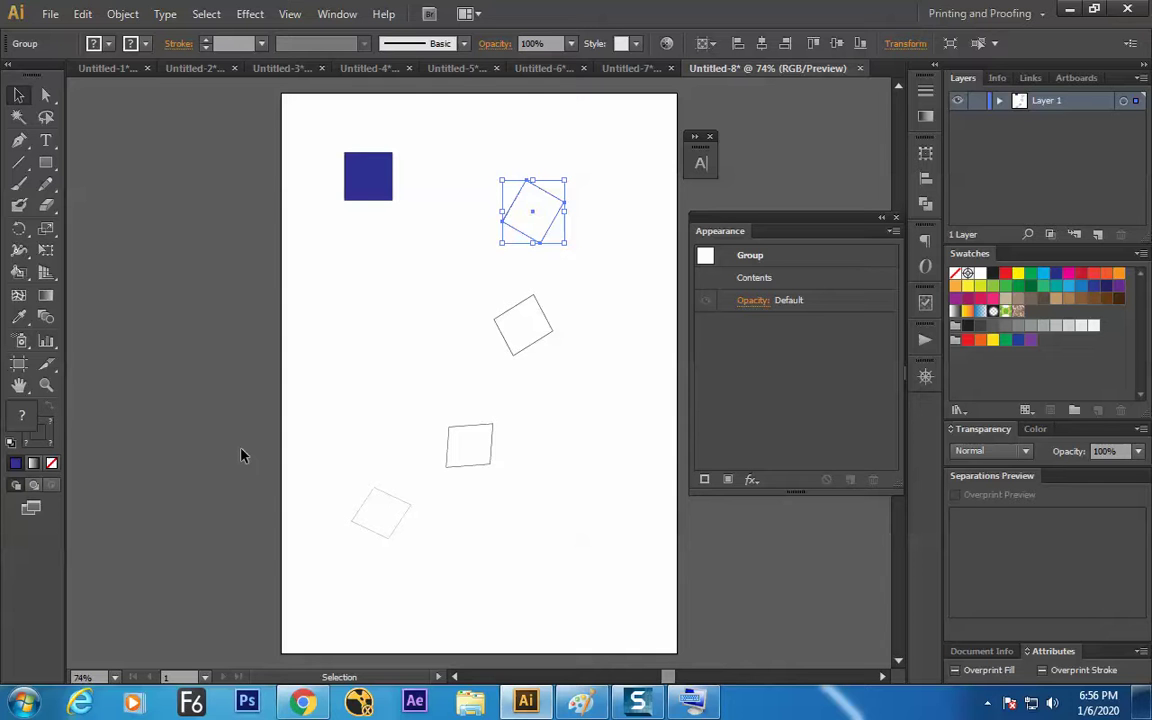
pyautogui.click(249, 14)
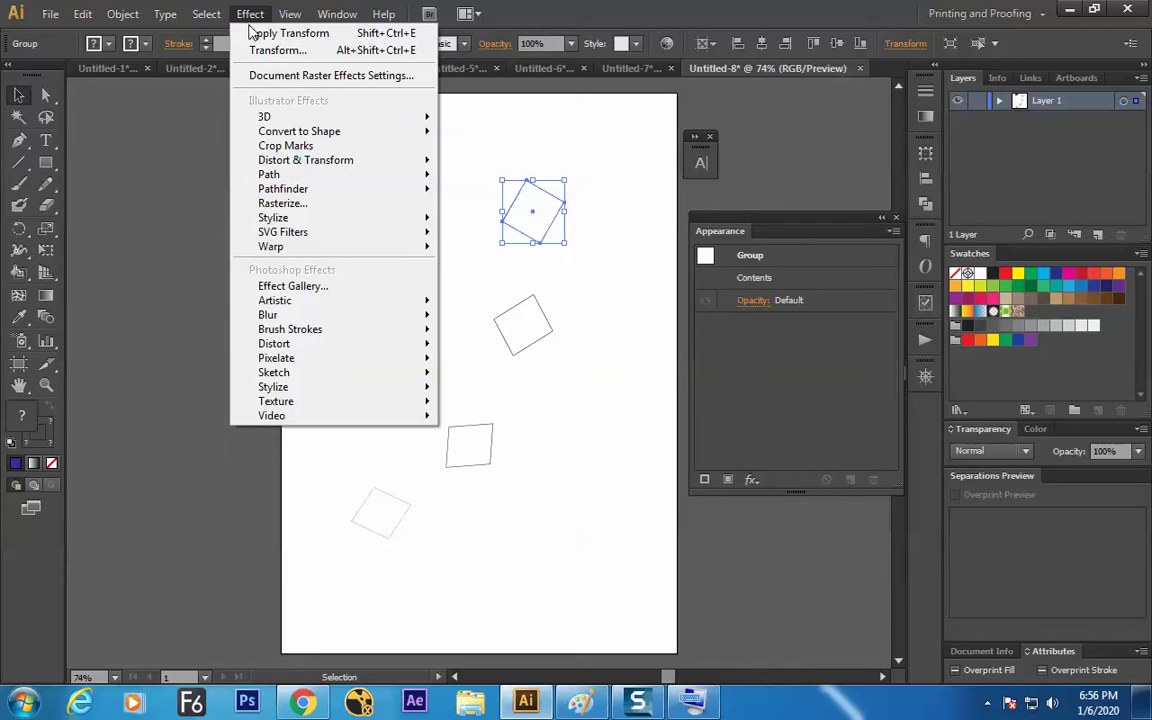
pyautogui.moveTo(264, 117)
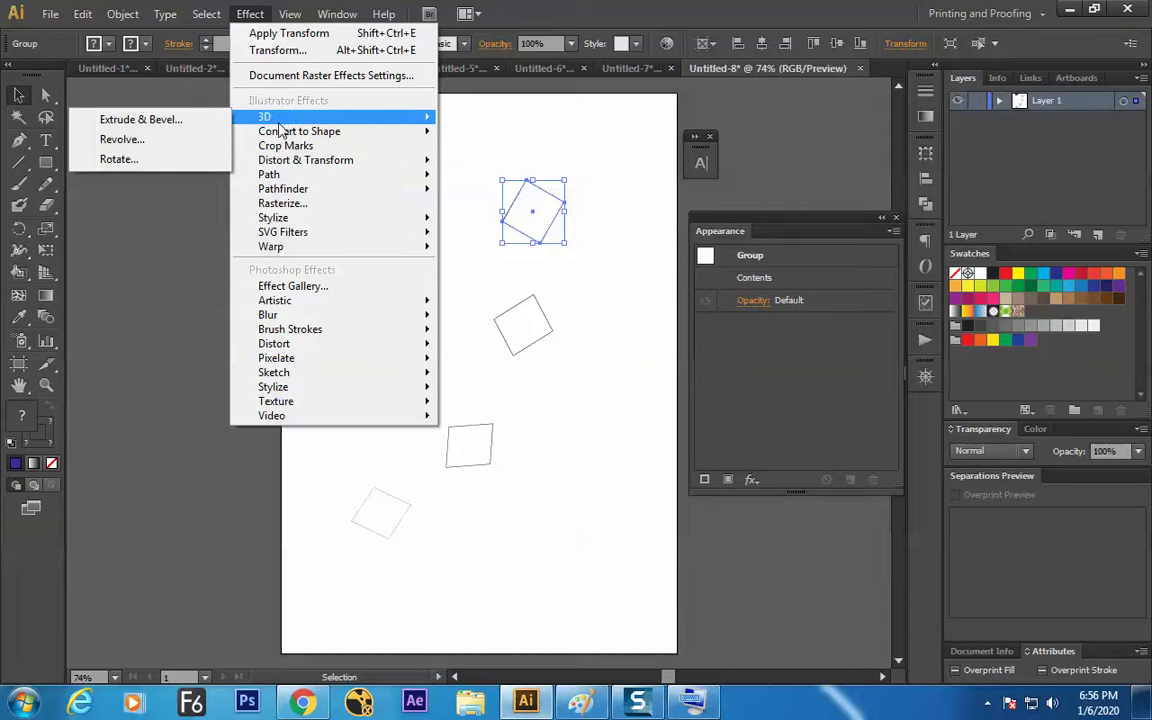
pyautogui.click(557, 190)
# Step: Delete all artwork and draw a closed leaf shape with the Pencil tool
pyautogui.click(603, 197)
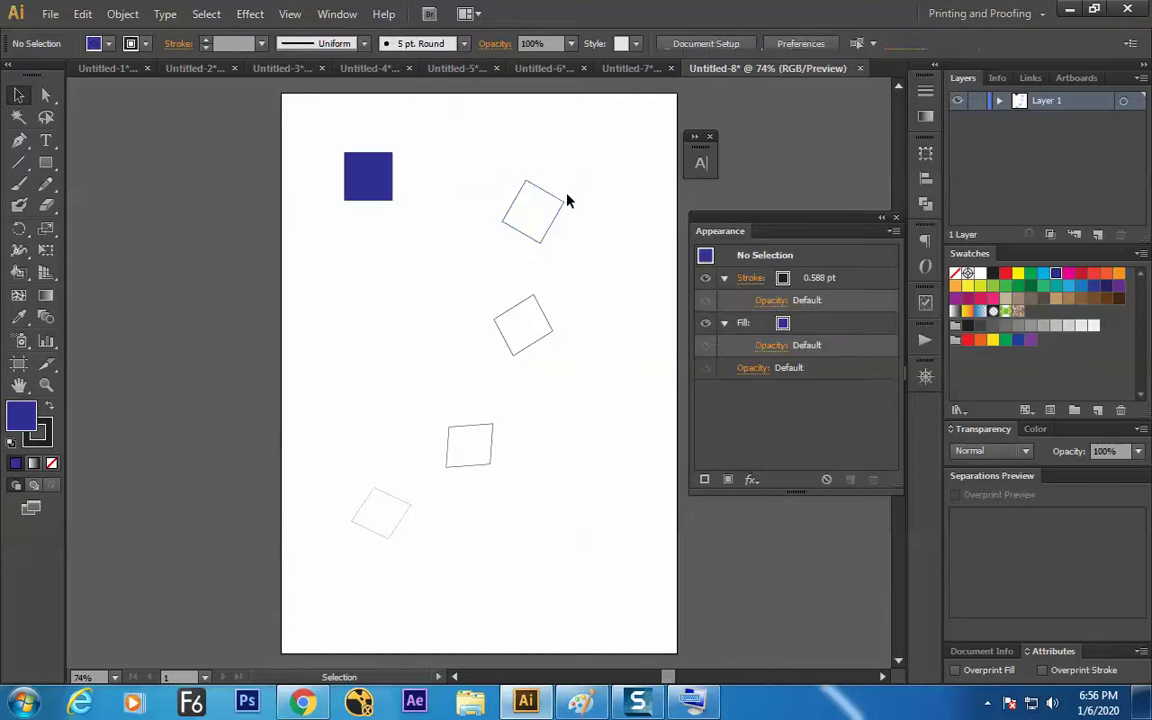
pyautogui.hotkey('ctrl', 'a')
pyautogui.press('Delete')
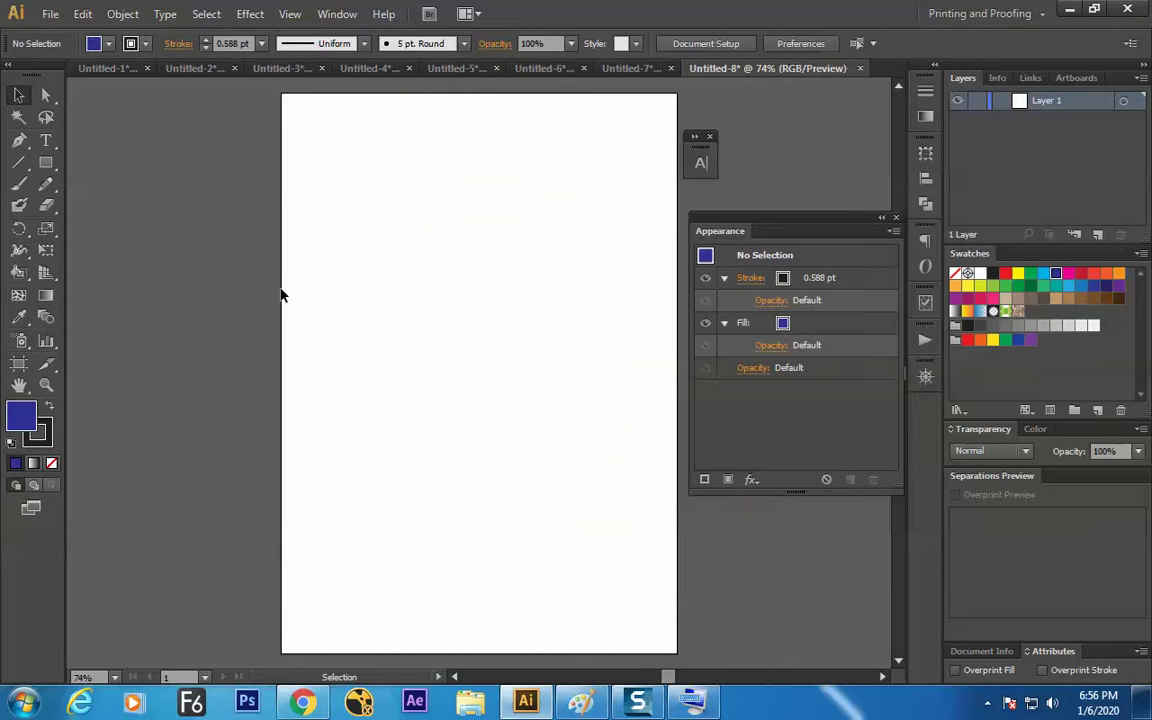
pyautogui.click(45, 184)
pyautogui.moveTo(400, 290); pyautogui.dragTo(493, 241)
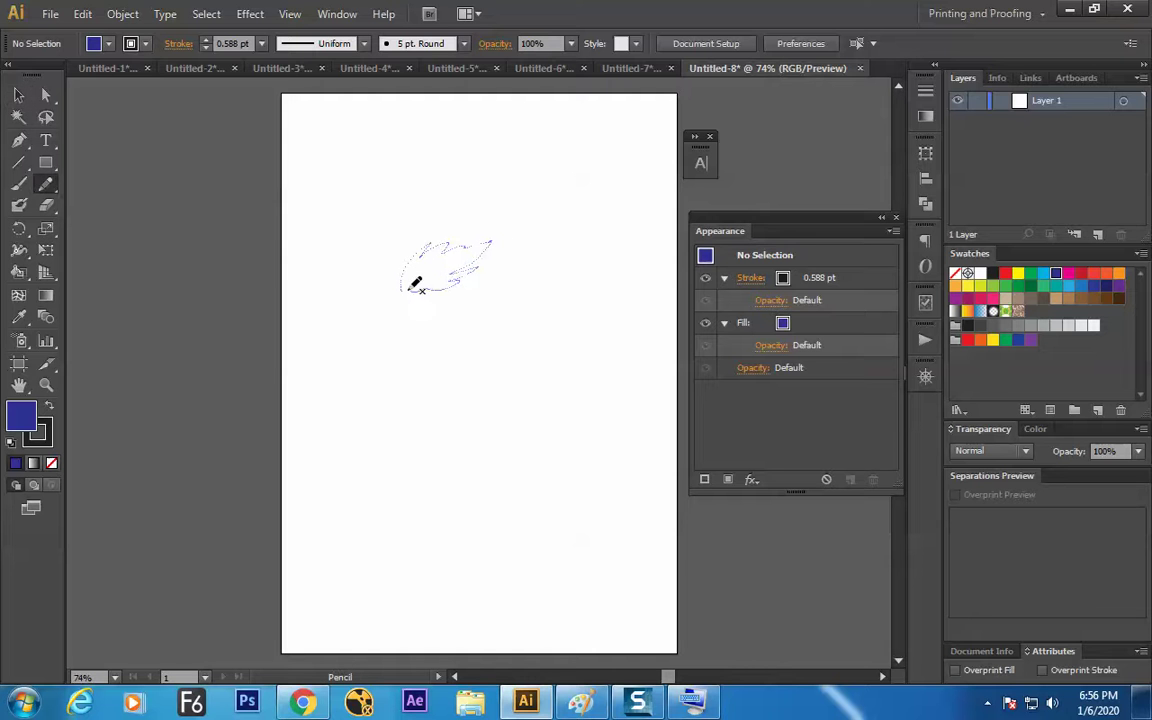
pyautogui.moveTo(499, 236); pyautogui.dragTo(401, 291)
# Step: Fill the leaf with cyan and move it toward the page centre
pyautogui.click(18, 95)
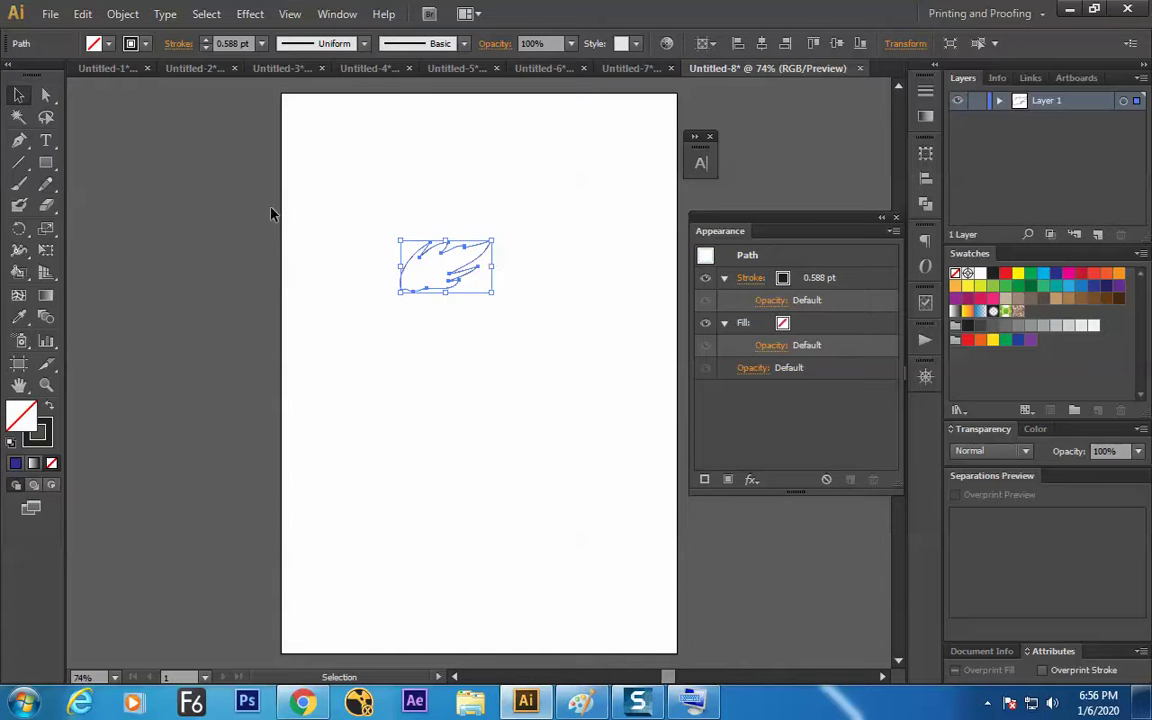
pyautogui.moveTo(456, 273); pyautogui.dragTo(489, 330)
pyautogui.click(108, 43)
pyautogui.click(98, 76)
pyautogui.moveTo(451, 342); pyautogui.dragTo(489, 416)
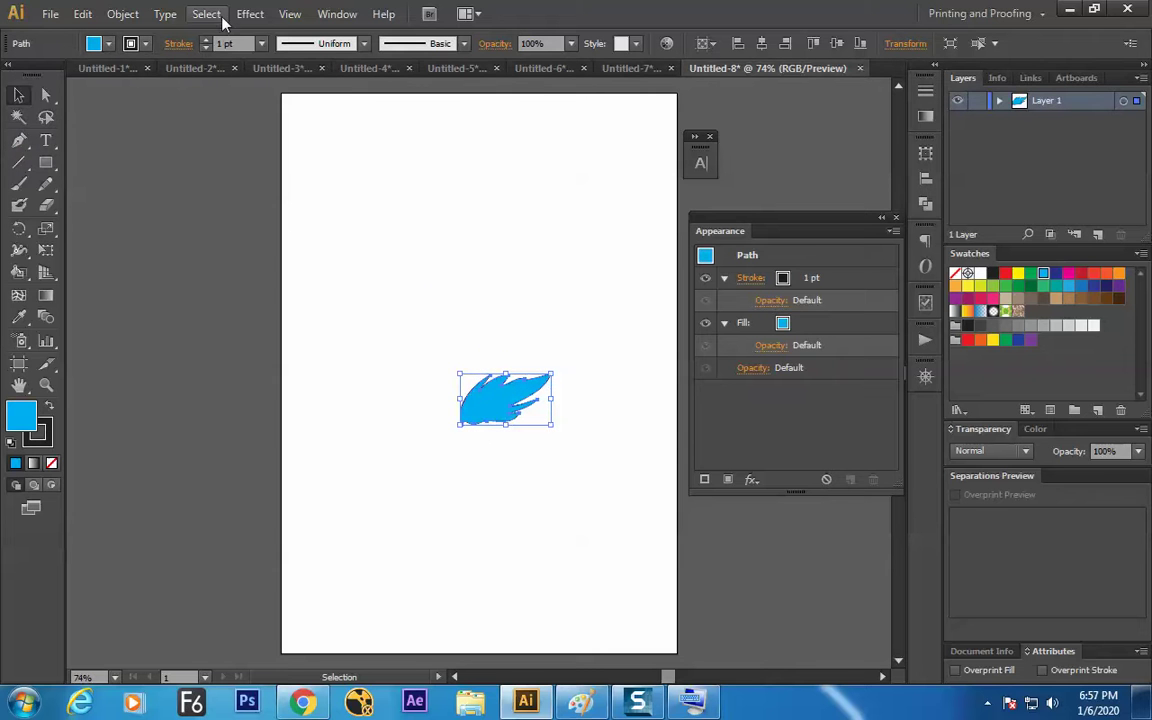
pyautogui.click(252, 15)
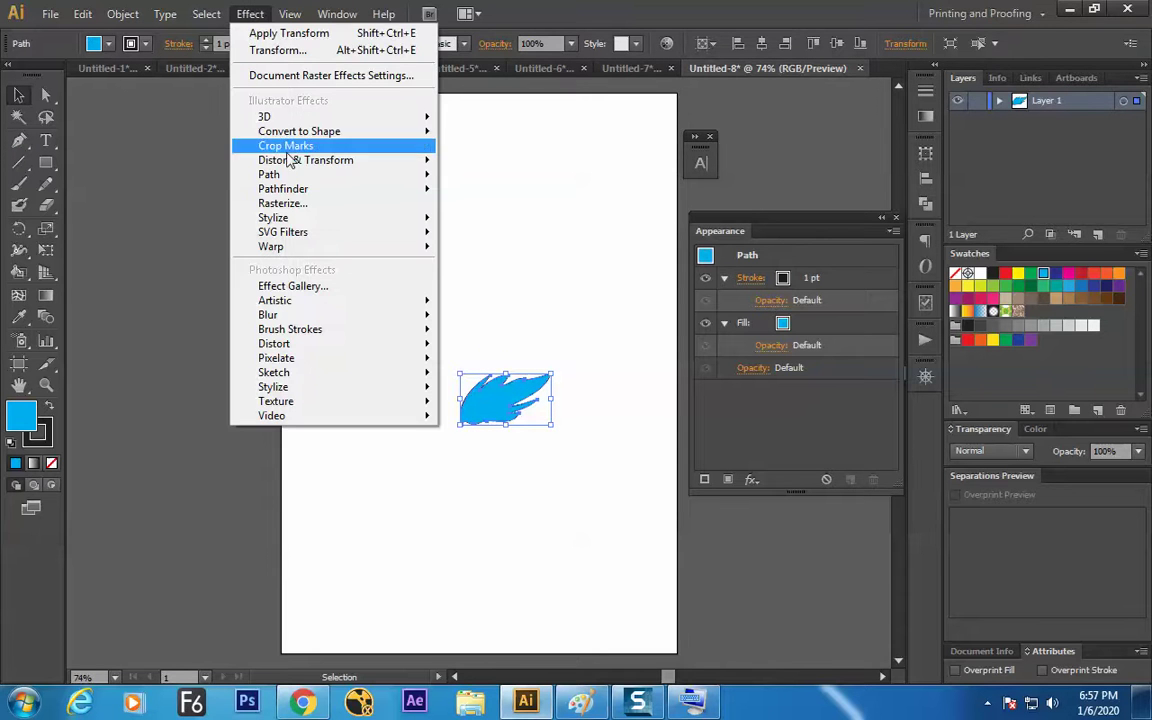
pyautogui.moveTo(306, 160)
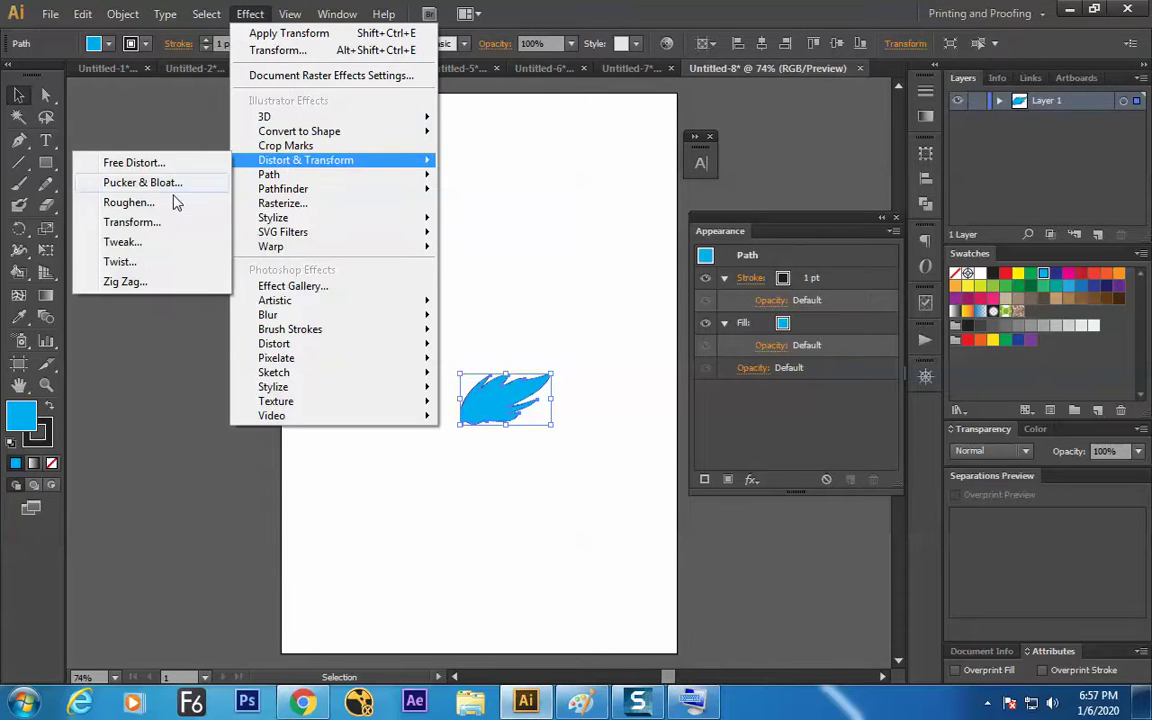
# Step: Open the Transform effect with Preview on, Reflect X checked and a left reference point
pyautogui.click(135, 221)
pyautogui.moveTo(664, 117); pyautogui.dragTo(809, 80)
pyautogui.click(672, 543)
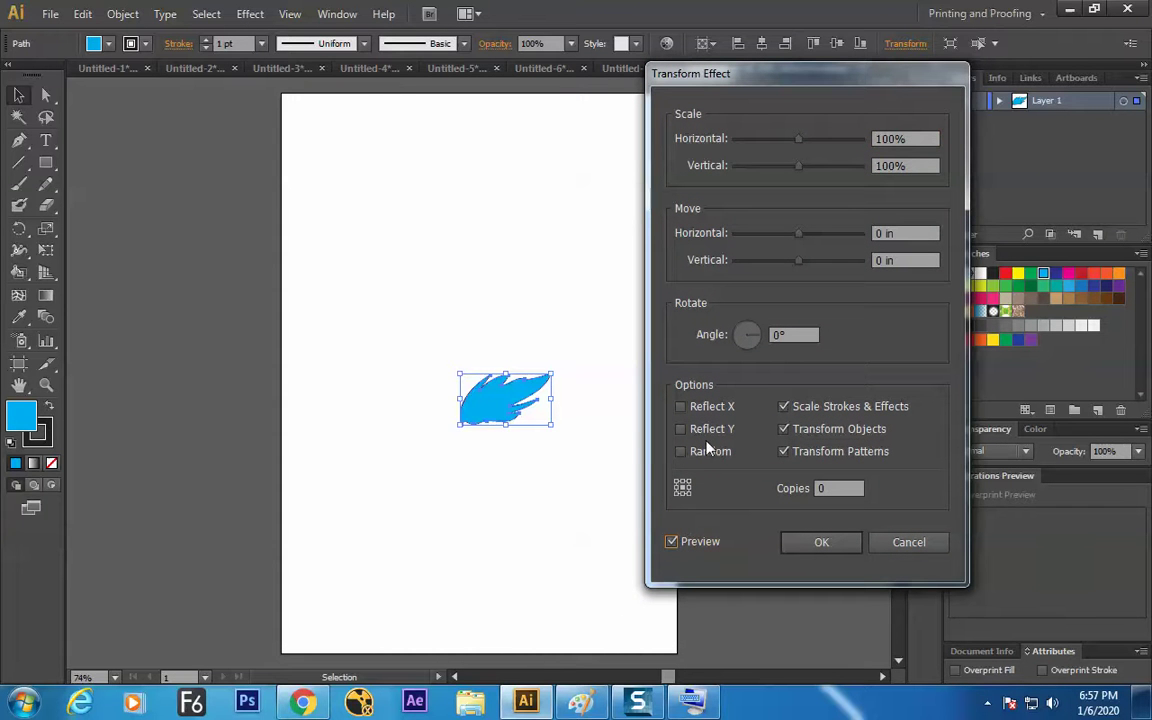
pyautogui.click(706, 409)
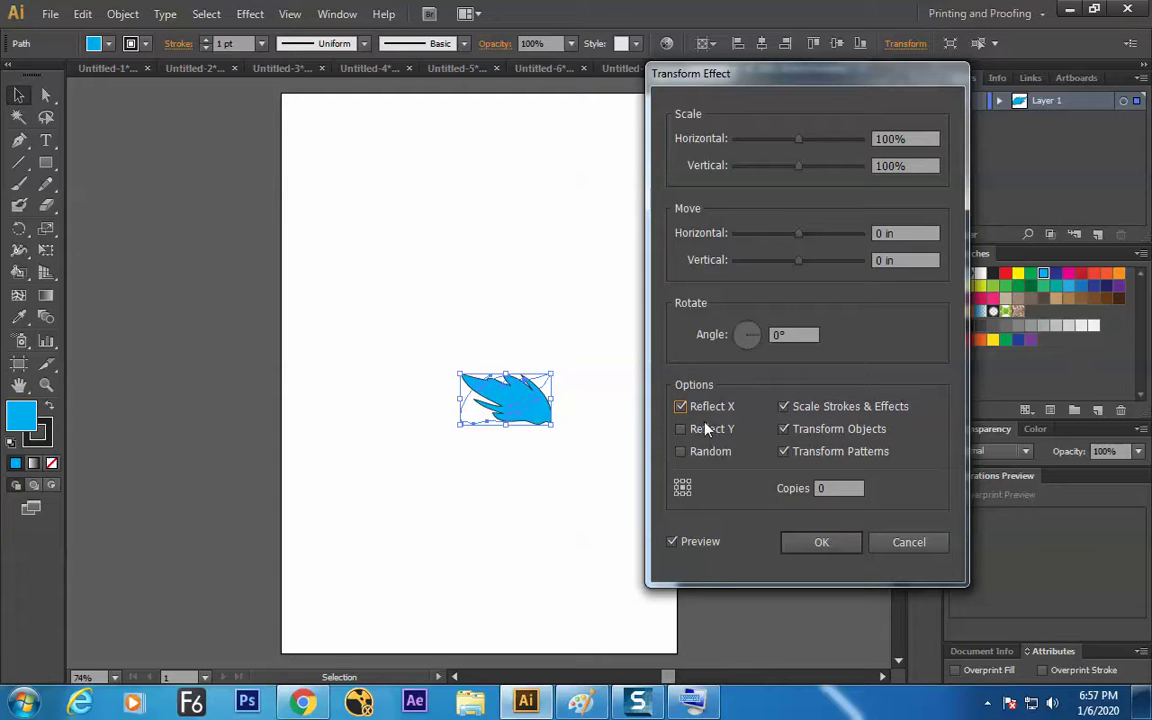
pyautogui.click(682, 489)
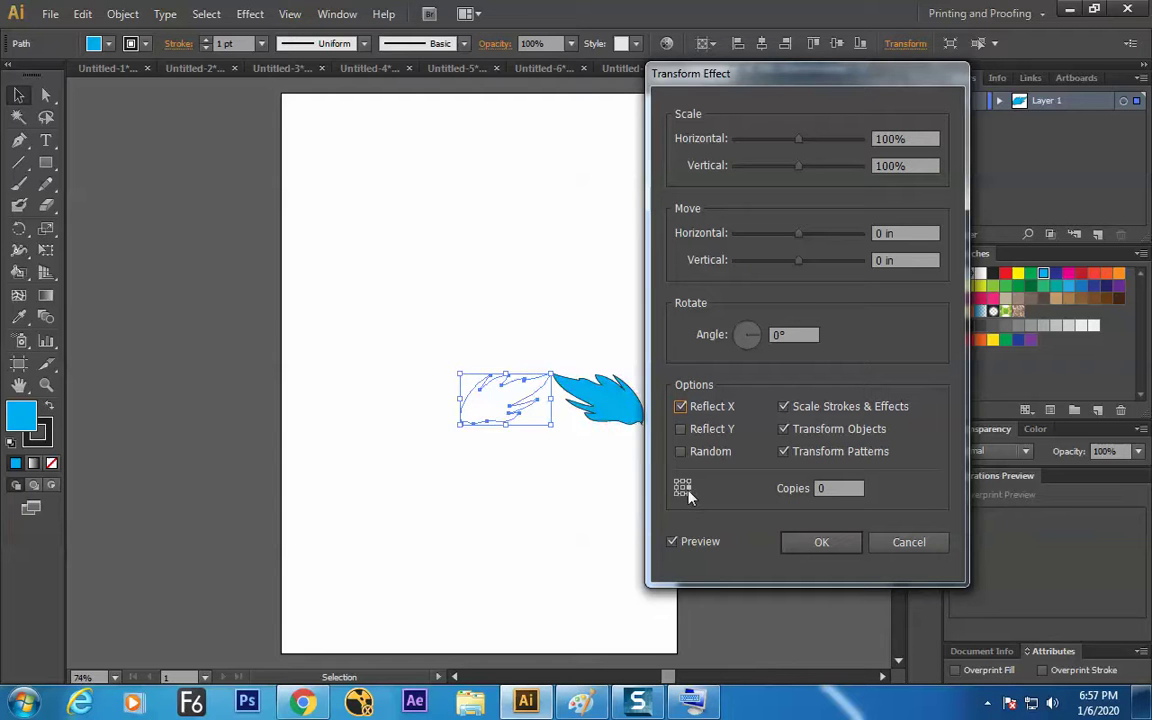
pyautogui.click(678, 490)
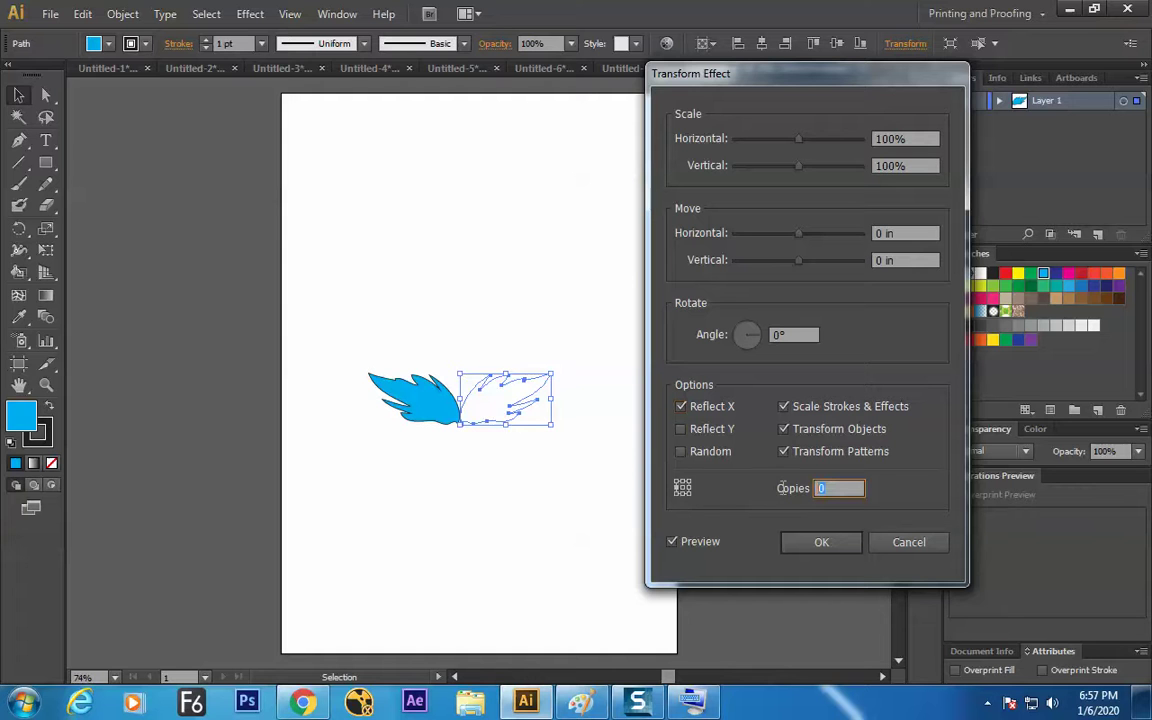
# Step: Set Copies to 14 and Move Vertical to -0.375 in
pyautogui.press('Up')
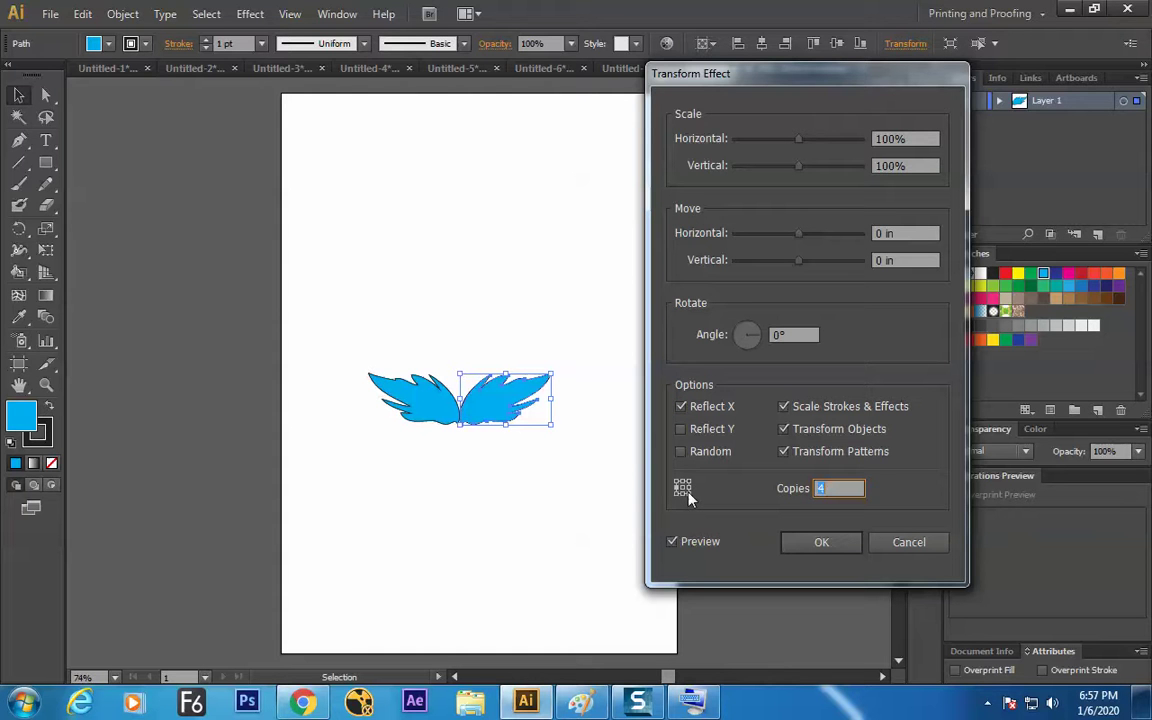
pyautogui.hotkey('shift', 'Up')
pyautogui.press('Up')
pyautogui.press('Up')
pyautogui.click(877, 259)
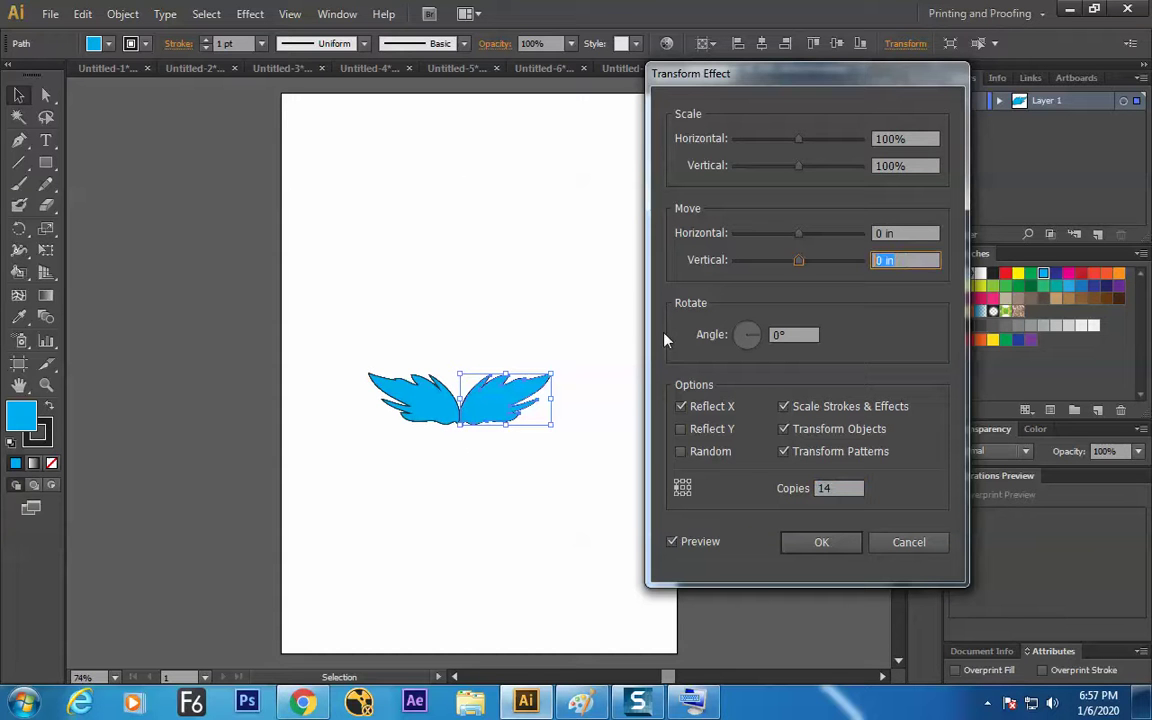
pyautogui.press('Up')
pyautogui.press('Down')
pyautogui.press('Down')
pyautogui.press('Down')
pyautogui.press('Down')
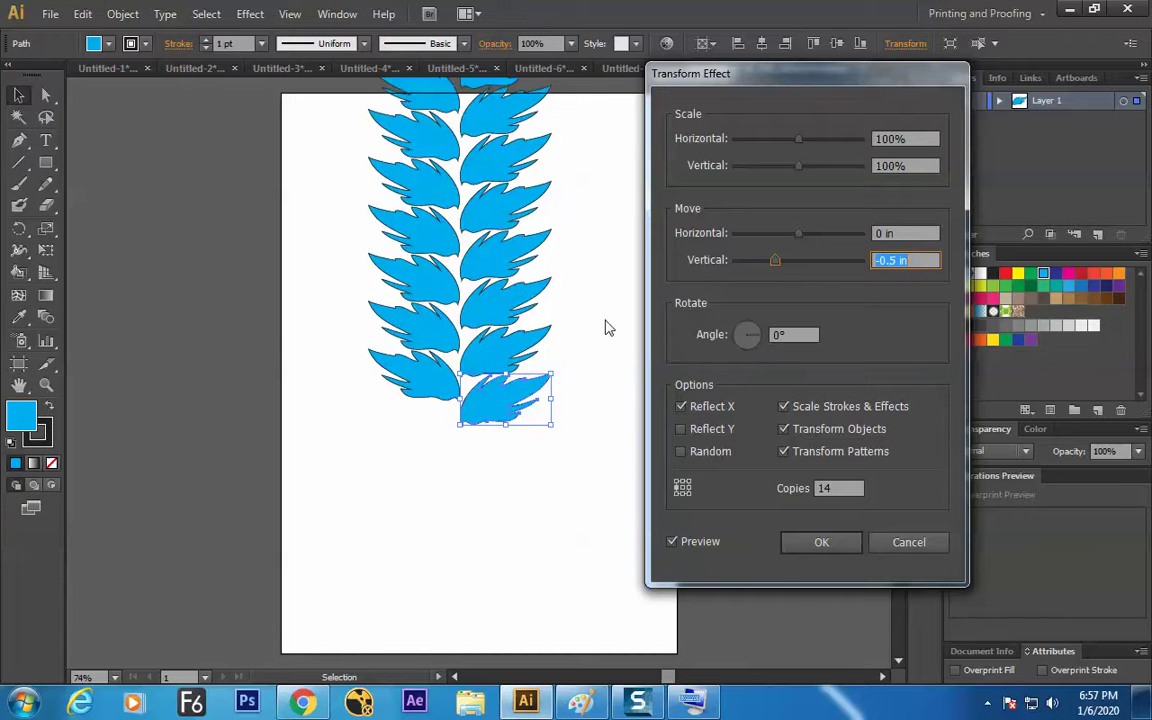
pyautogui.press('Down')
pyautogui.press('Up')
pyautogui.press('Up')
pyautogui.press('Up')
pyautogui.press('Down')
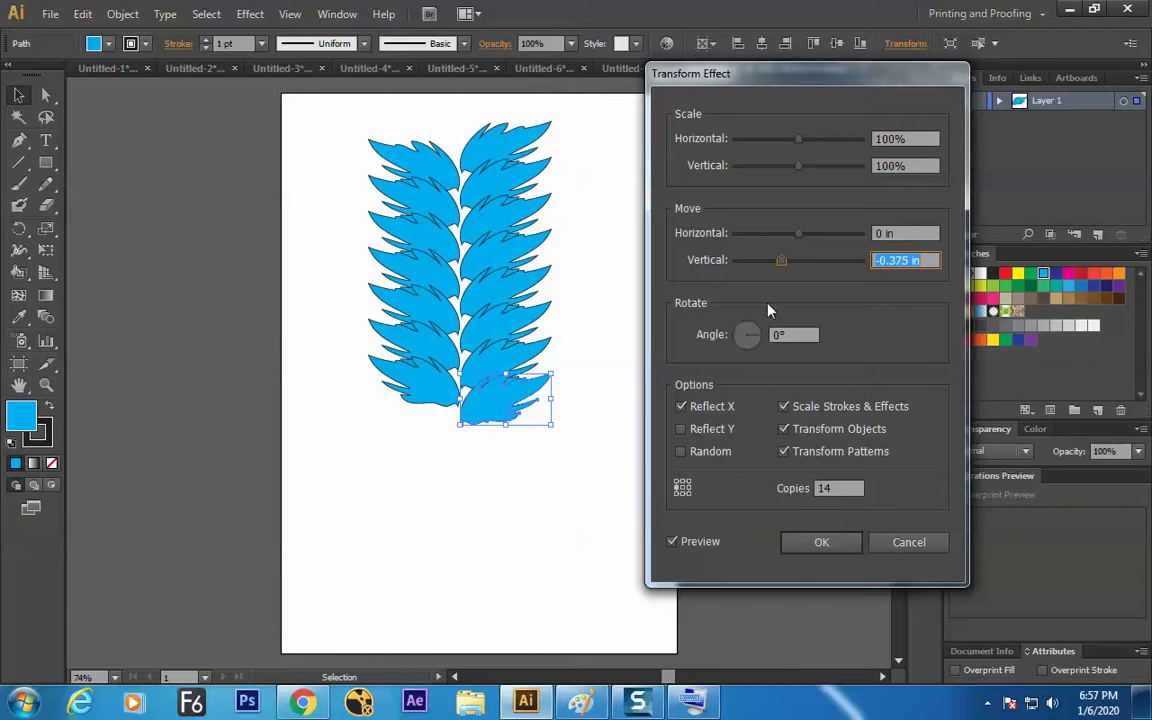
pyautogui.press('Down')
# Step: Set the copies' scale to 85% horizontal and 87% vertical
pyautogui.click(930, 137)
pyautogui.press('Down')
pyautogui.press('Down')
pyautogui.press('Down')
pyautogui.press('Down')
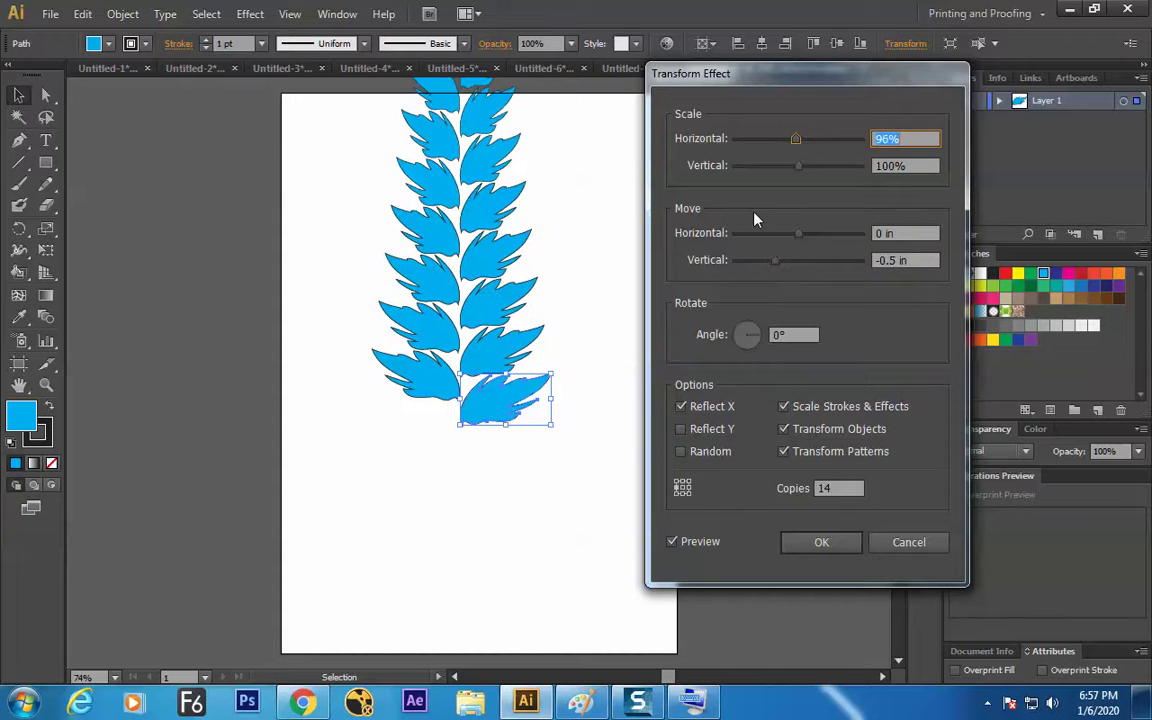
pyautogui.press('Tab')
pyautogui.press('Down')
pyautogui.press('Down')
pyautogui.press('Down')
pyautogui.press('Down')
pyautogui.hotkey('shift', 'Tab')
pyautogui.press('Down')
pyautogui.press('Down')
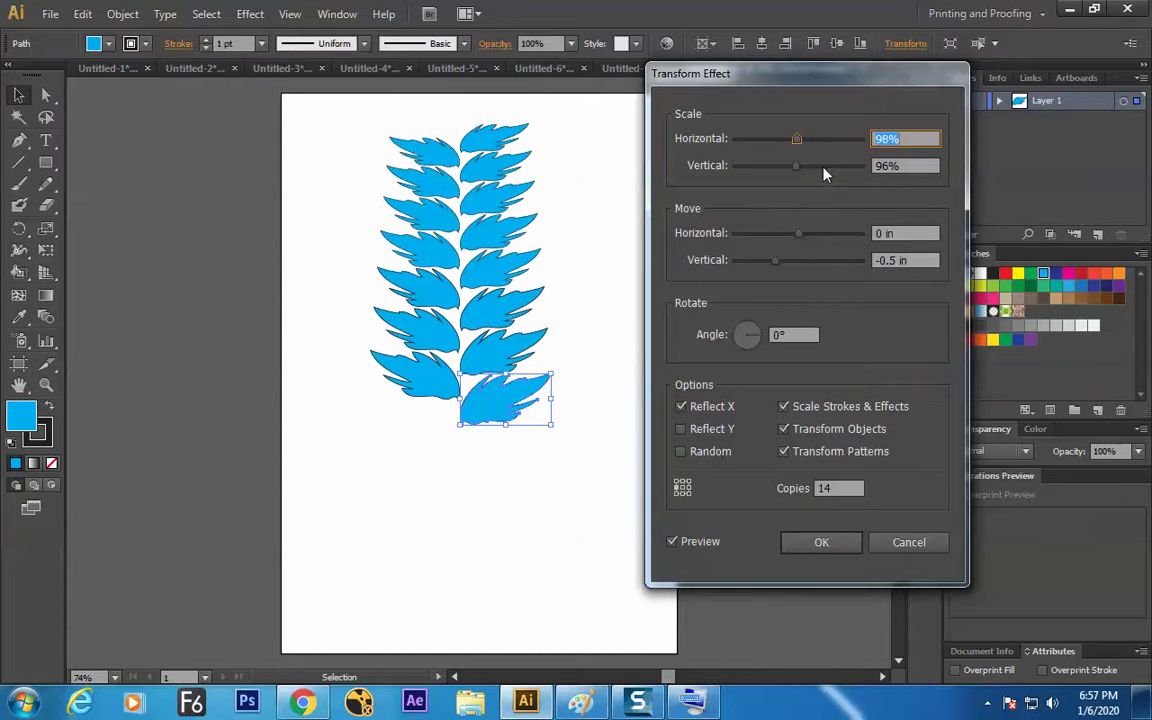
pyautogui.press('Down')
pyautogui.press('Down')
pyautogui.press('Down')
pyautogui.press('Down')
pyautogui.press('Down')
pyautogui.press('Down')
pyautogui.press('Down')
pyautogui.press('Down')
pyautogui.press('Down')
pyautogui.press('Tab')
pyautogui.press('Down')
pyautogui.press('Down')
pyautogui.press('Down')
pyautogui.press('Down')
pyautogui.press('Down')
pyautogui.press('Down')
pyautogui.press('Down')
pyautogui.press('Down')
pyautogui.press('Down')
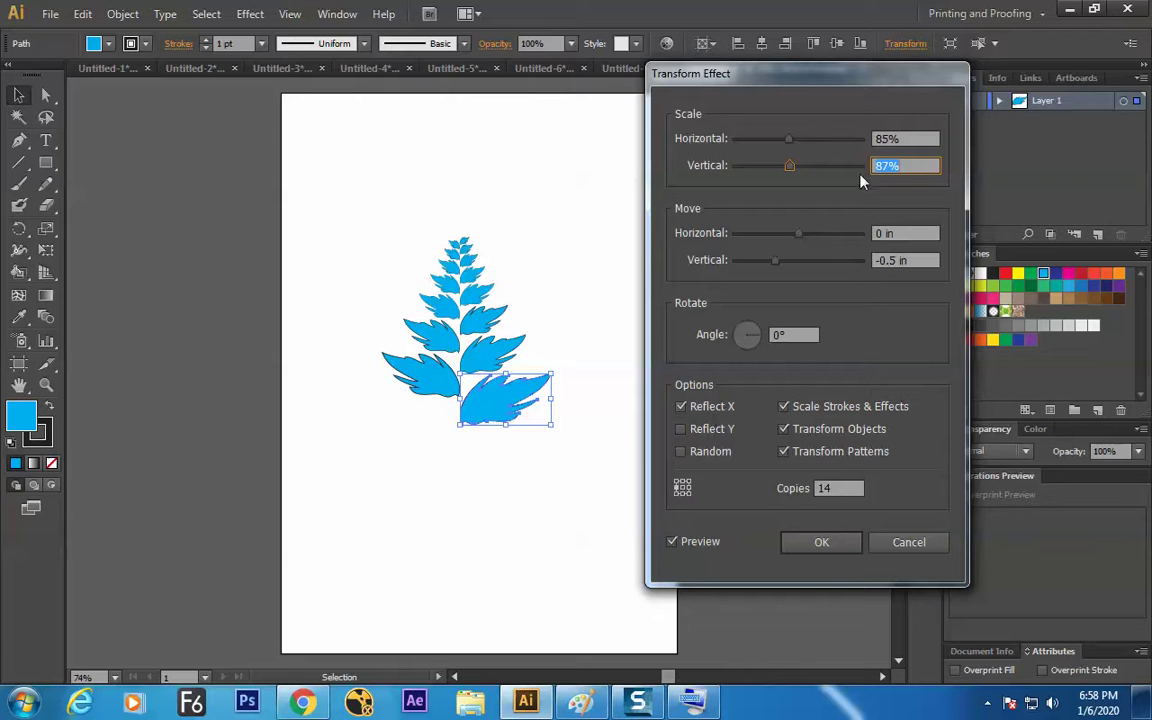
# Step: Raise Copies to 17 and test the rotation angle, leaving it at 1°
pyautogui.click(821, 488)
pyautogui.press('Up')
pyautogui.press('Up')
pyautogui.press('Up')
pyautogui.click(785, 334)
pyautogui.press('Up')
pyautogui.press('Up')
pyautogui.press('Up')
pyautogui.press('Up')
pyautogui.press('Up')
pyautogui.press('Up')
pyautogui.press('Up')
pyautogui.press('Up')
pyautogui.press('Up')
pyautogui.press('Up')
pyautogui.press('Up')
pyautogui.press('Up')
pyautogui.press('Up')
pyautogui.press('Up')
pyautogui.press('Down')
pyautogui.press('Down')
pyautogui.press('Down')
pyautogui.press('Down')
pyautogui.press('Down')
pyautogui.press('Down')
pyautogui.press('Down')
pyautogui.press('Down')
pyautogui.press('Down')
pyautogui.press('Down')
pyautogui.press('Down')
pyautogui.press('Down')
pyautogui.press('Up')
pyautogui.press('Up')
pyautogui.press('Up')
pyautogui.press('Up')
pyautogui.press('Up')
pyautogui.press('Up')
pyautogui.press('Up')
pyautogui.press('Up')
pyautogui.press('Up')
pyautogui.press('Up')
pyautogui.press('Up')
pyautogui.press('Up')
pyautogui.press('Up')
pyautogui.press('Up')
pyautogui.press('Up')
pyautogui.press('Up')
pyautogui.press('Up')
pyautogui.press('Up')
pyautogui.press('Up')
pyautogui.press('Up')
pyautogui.press('Up')
pyautogui.press('Up')
pyautogui.press('Up')
pyautogui.press('Up')
pyautogui.press('Down')
pyautogui.press('Down')
pyautogui.press('Down')
pyautogui.press('Down')
pyautogui.press('Down')
pyautogui.press('Down')
pyautogui.press('Down')
pyautogui.press('Down')
pyautogui.press('Down')
pyautogui.press('Down')
pyautogui.press('Down')
pyautogui.press('Down')
pyautogui.press('Down')
pyautogui.press('Down')
pyautogui.press('Down')
pyautogui.press('Down')
pyautogui.press('Down')
pyautogui.press('Down')
pyautogui.press('Down')
pyautogui.press('Down')
pyautogui.press('Down')
pyautogui.press('Down')
pyautogui.press('Down')
pyautogui.press('Down')
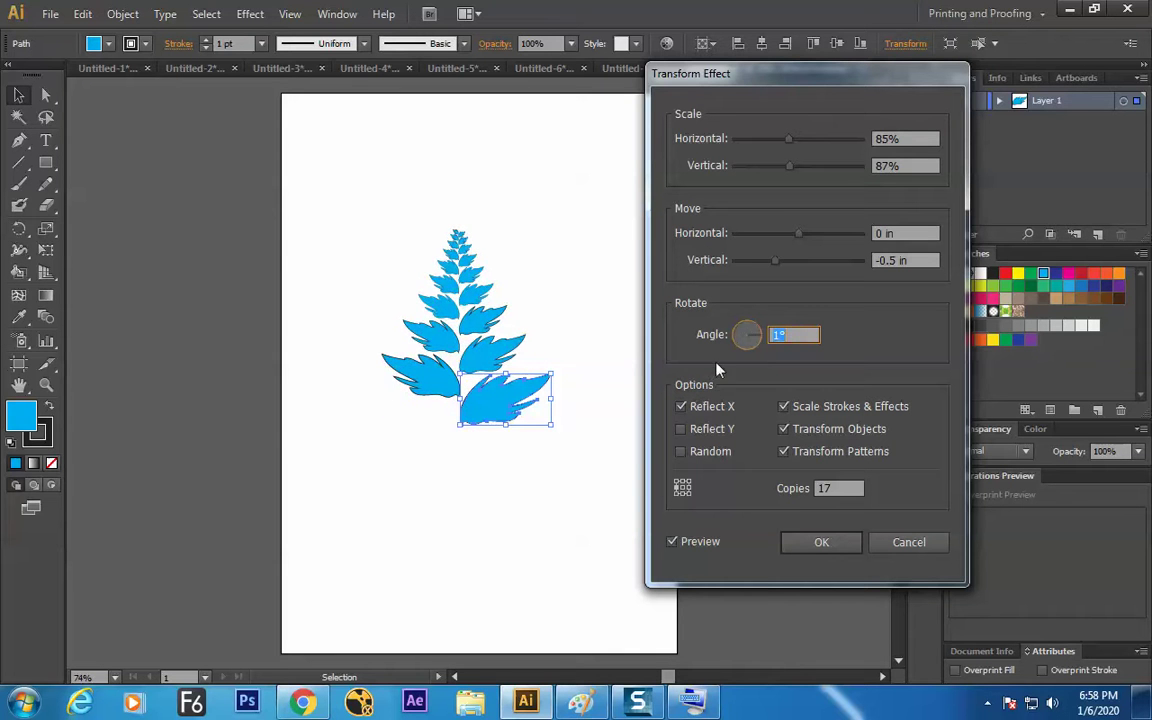
# Step: Uncheck Reflect X, set Move Vertical -0.75 in and Angle 20°, apply, then nudge the spiral
pyautogui.click(692, 412)
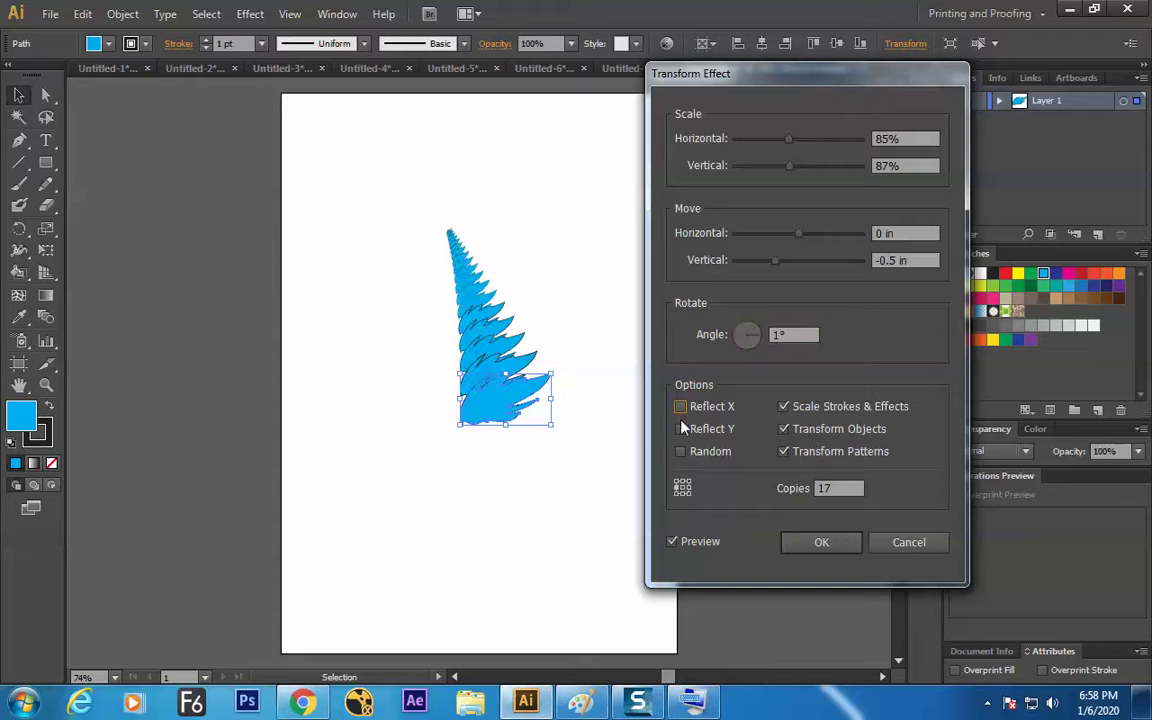
pyautogui.click(773, 334)
pyautogui.moveTo(775, 260); pyautogui.dragTo(781, 260)
pyautogui.press('Down')
pyautogui.press('Down')
pyautogui.press('Down')
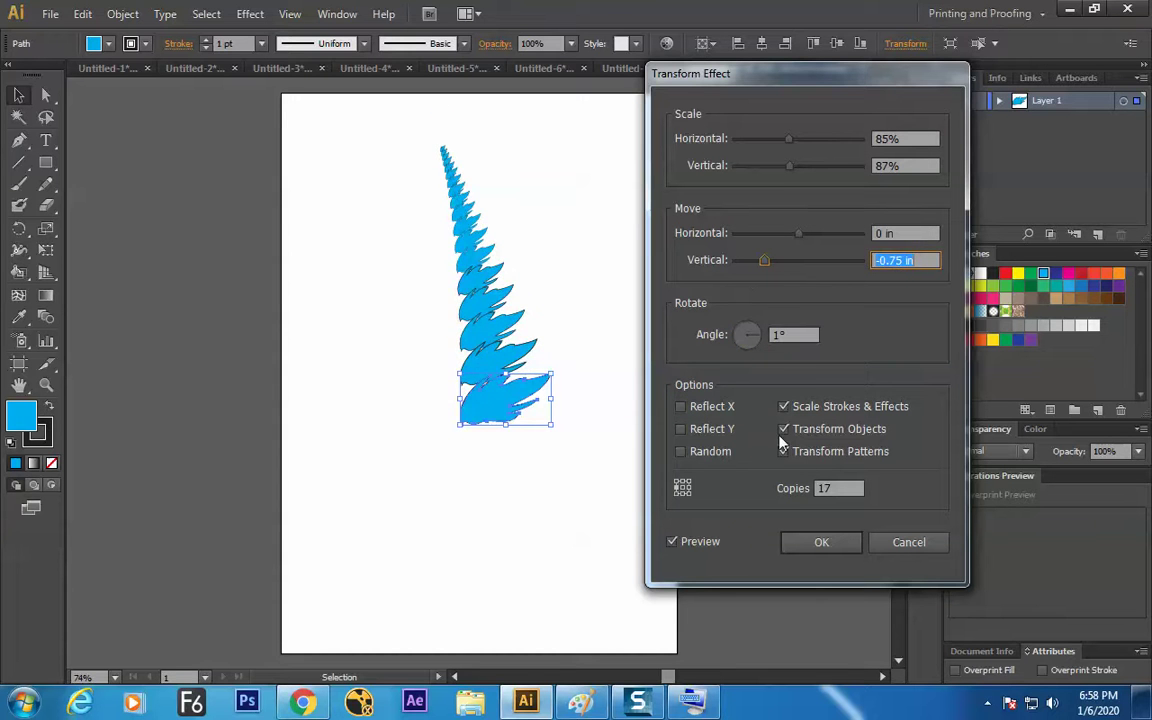
pyautogui.press('Tab')
pyautogui.press('Up')
pyautogui.press('Up')
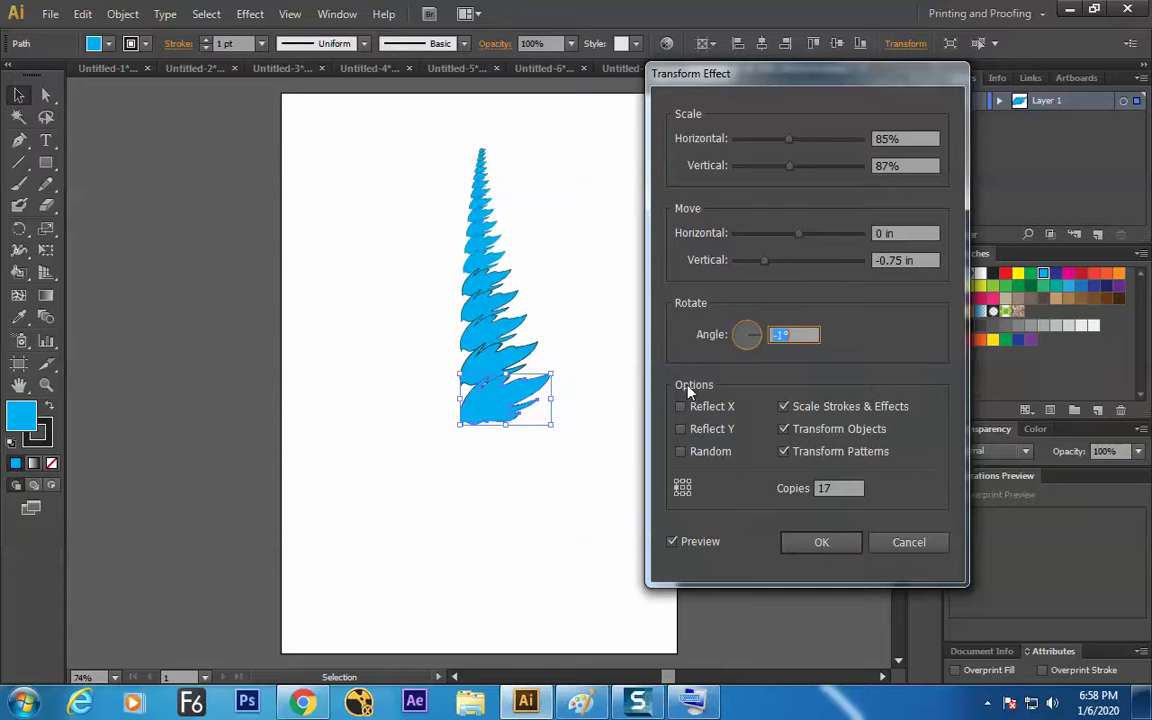
pyautogui.press('Up')
pyautogui.press('Up')
pyautogui.press('Up')
pyautogui.press('Up')
pyautogui.press('Up')
pyautogui.press('Up')
pyautogui.press('Up')
pyautogui.press('Up')
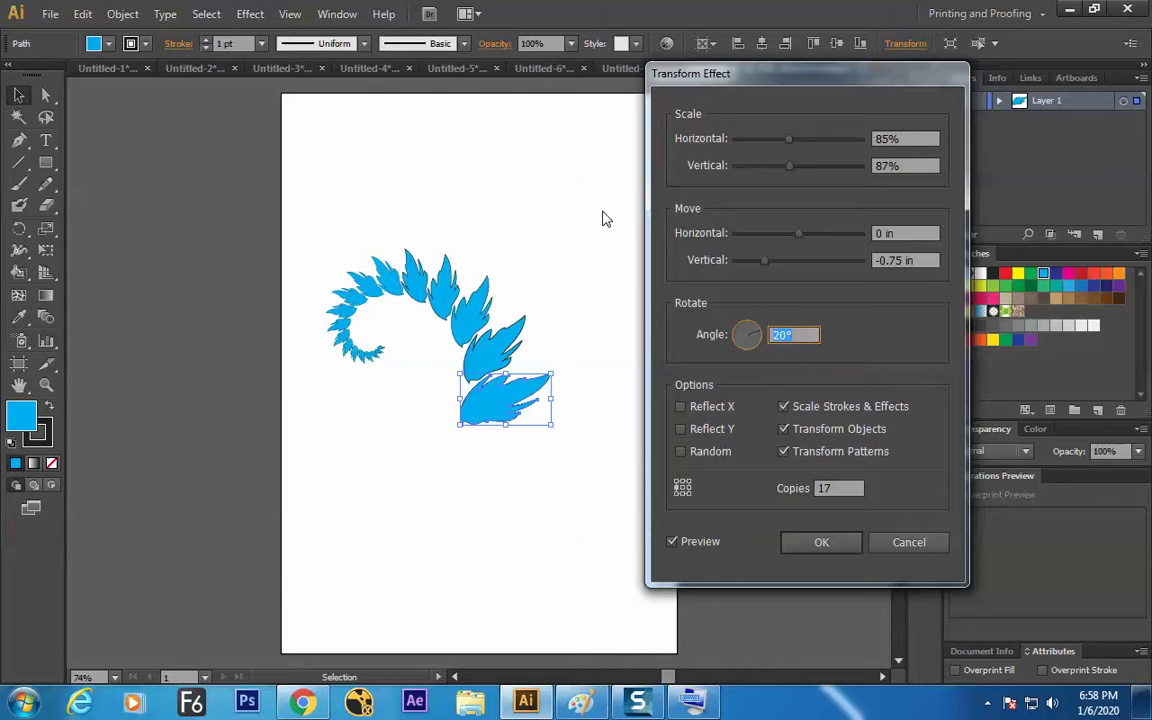
pyautogui.click(822, 543)
pyautogui.click(571, 481)
pyautogui.moveTo(494, 421)
pyautogui.mouseDown()
pyautogui.moveTo(523, 411)
pyautogui.moveTo(483, 424)
pyautogui.mouseUp()
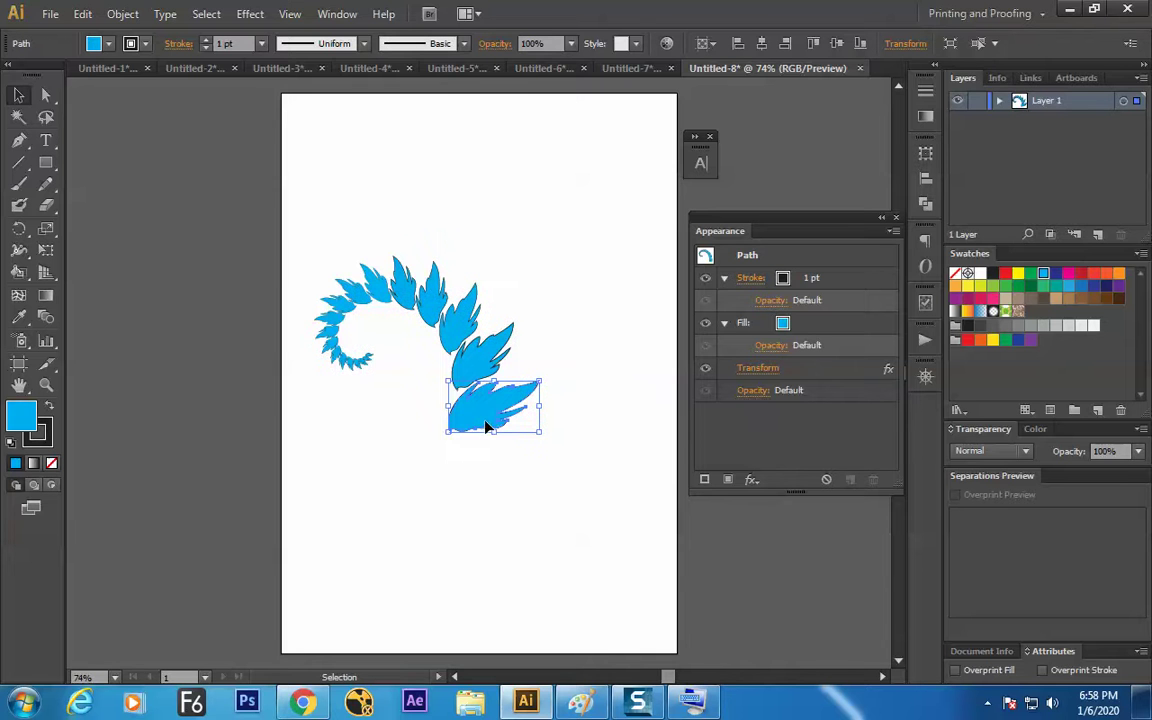
# Step: Pull the base leaf's tip up and right with the Direct Selection tool
pyautogui.hotkey('ctrl', '=')
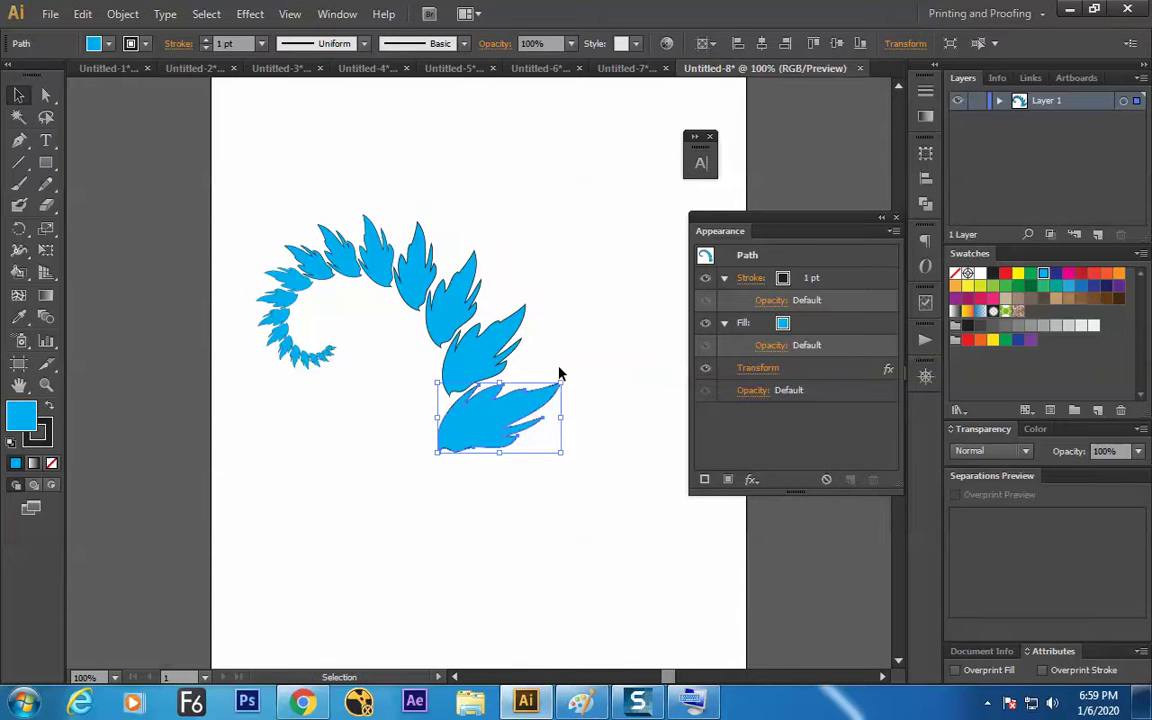
pyautogui.press('a')
pyautogui.moveTo(559, 384); pyautogui.dragTo(578, 356)
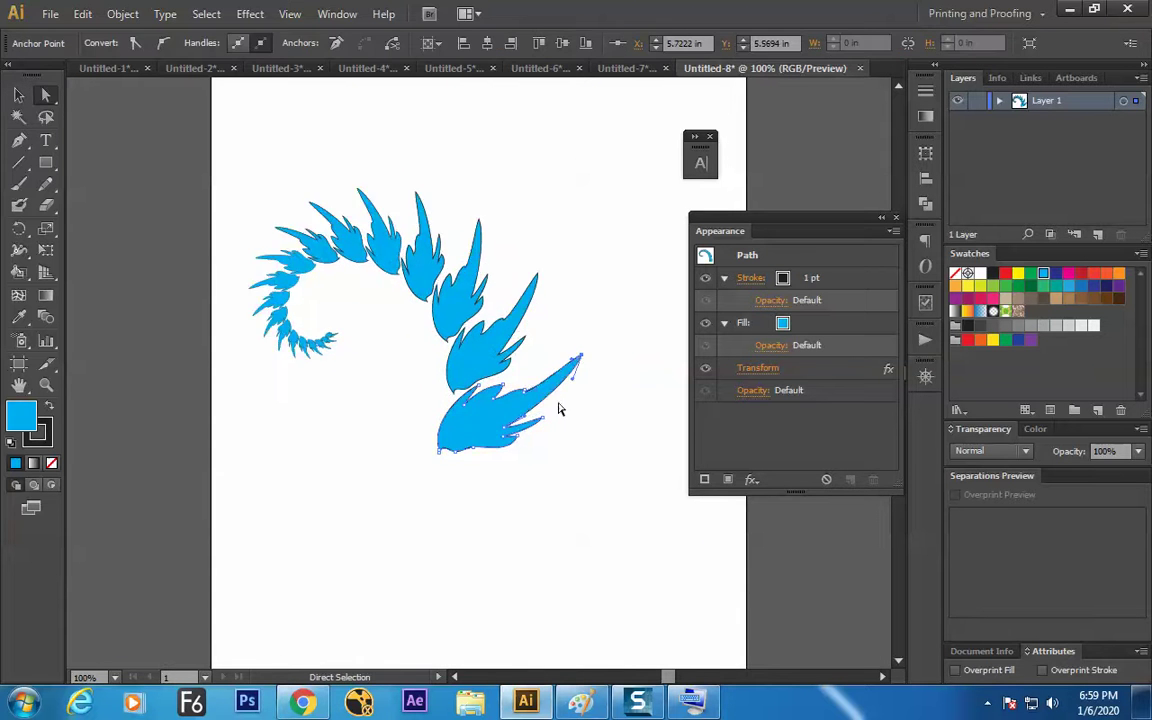
pyautogui.hotkey('ctrl', '=')
pyautogui.hotkey('ctrl', '=')
pyautogui.moveTo(470, 320); pyautogui.dragTo(305, 425)
# Step: Enable the Pencil tool's 'Edit selected paths' option
pyautogui.click(46, 183)
pyautogui.press('Return')
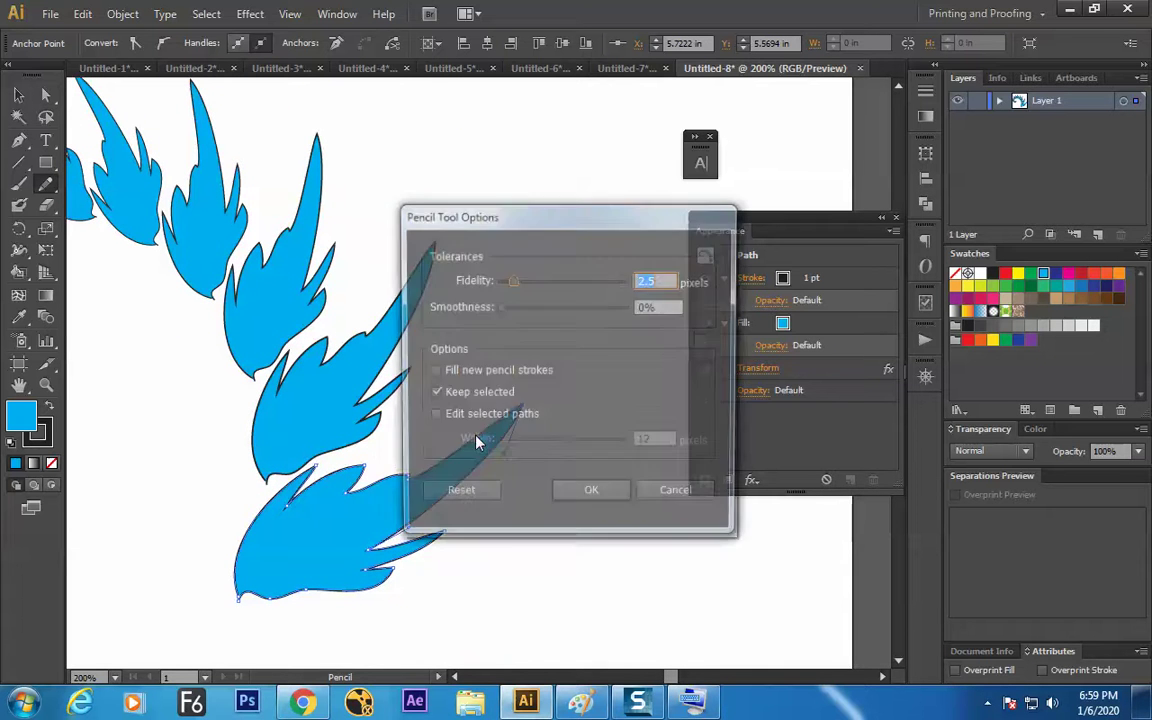
pyautogui.click(437, 415)
pyautogui.press('Return')
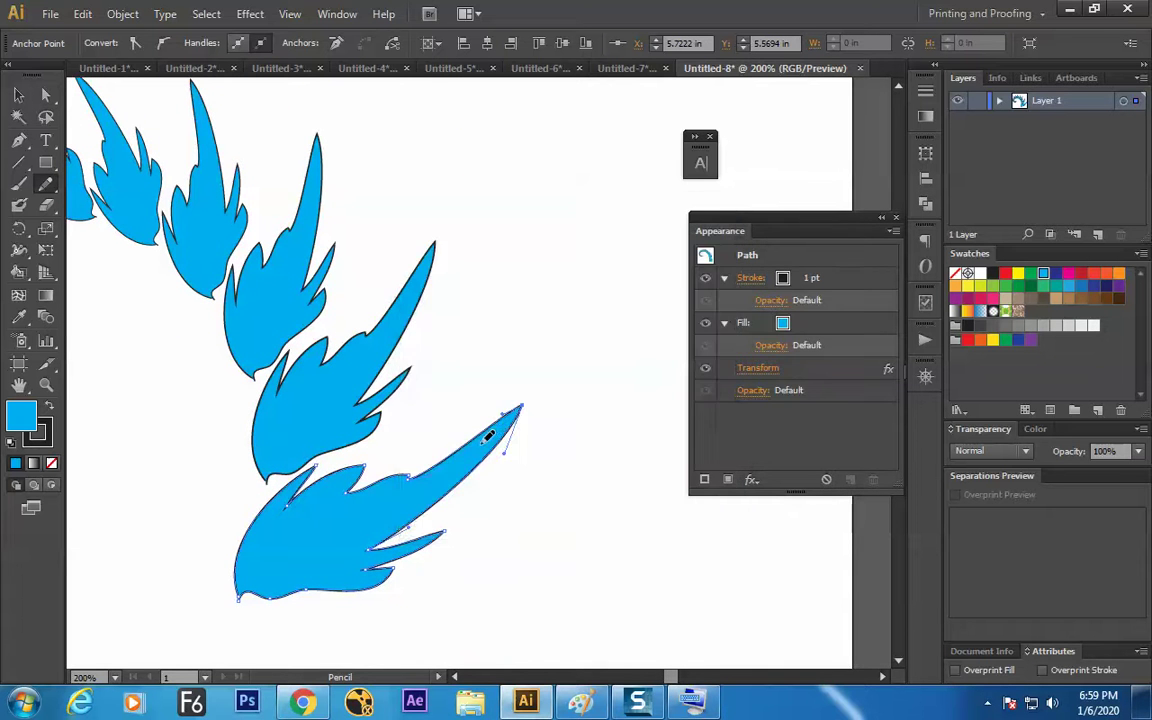
# Step: Redraw the leaf tip with the Pencil into a curving neck and rounded, beaked head
pyautogui.moveTo(520, 406)
pyautogui.mouseDown()
pyautogui.moveTo(534, 436)
pyautogui.moveTo(497, 442)
pyautogui.mouseUp()
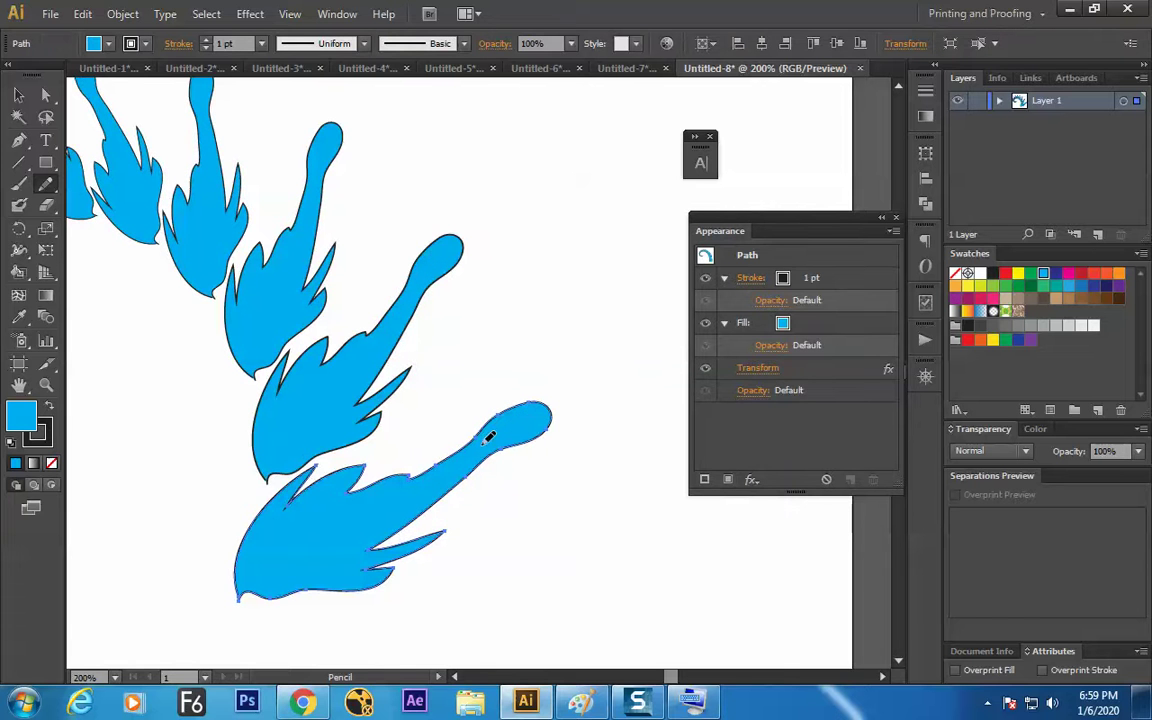
pyautogui.moveTo(471, 440)
pyautogui.mouseDown()
pyautogui.moveTo(542, 316)
pyautogui.moveTo(508, 438)
pyautogui.mouseUp()
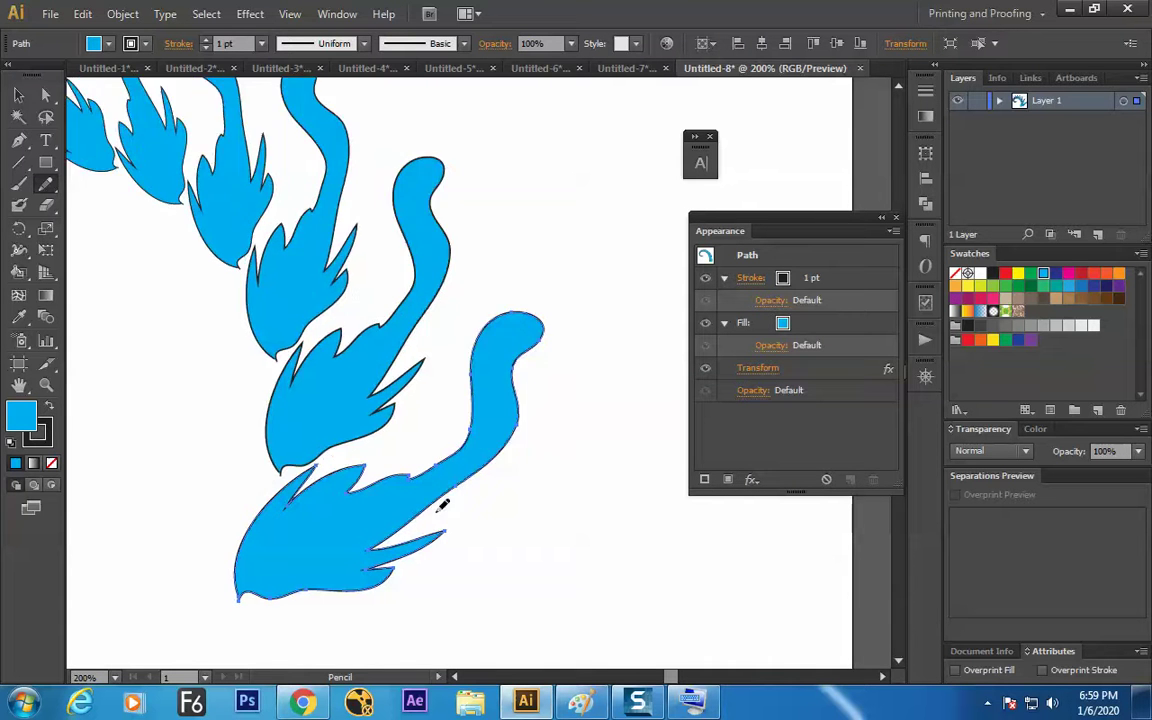
pyautogui.moveTo(545, 308)
pyautogui.mouseDown()
pyautogui.moveTo(560, 322)
pyautogui.moveTo(494, 455)
pyautogui.mouseUp()
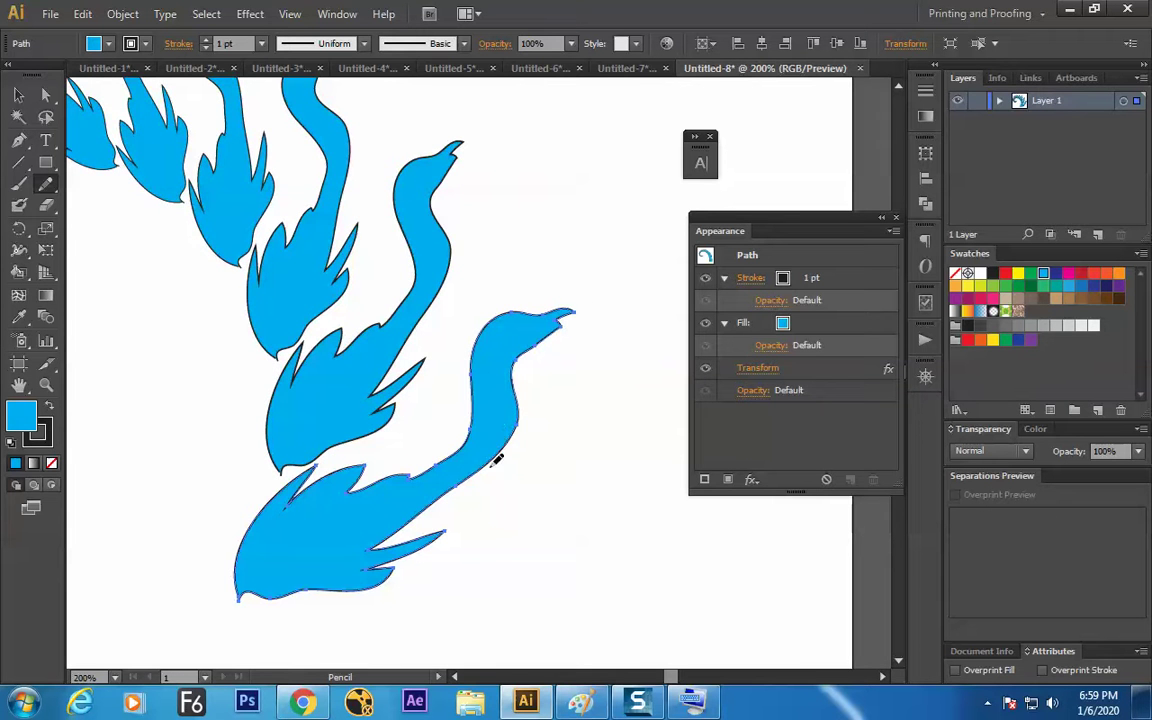
pyautogui.moveTo(413, 373)
pyautogui.mouseDown()
pyautogui.moveTo(428, 447)
pyautogui.moveTo(429, 381)
pyautogui.moveTo(368, 334)
pyautogui.moveTo(411, 321)
pyautogui.moveTo(437, 288)
pyautogui.moveTo(509, 334)
pyautogui.mouseUp()
pyautogui.moveTo(373, 215); pyautogui.dragTo(375, 327)
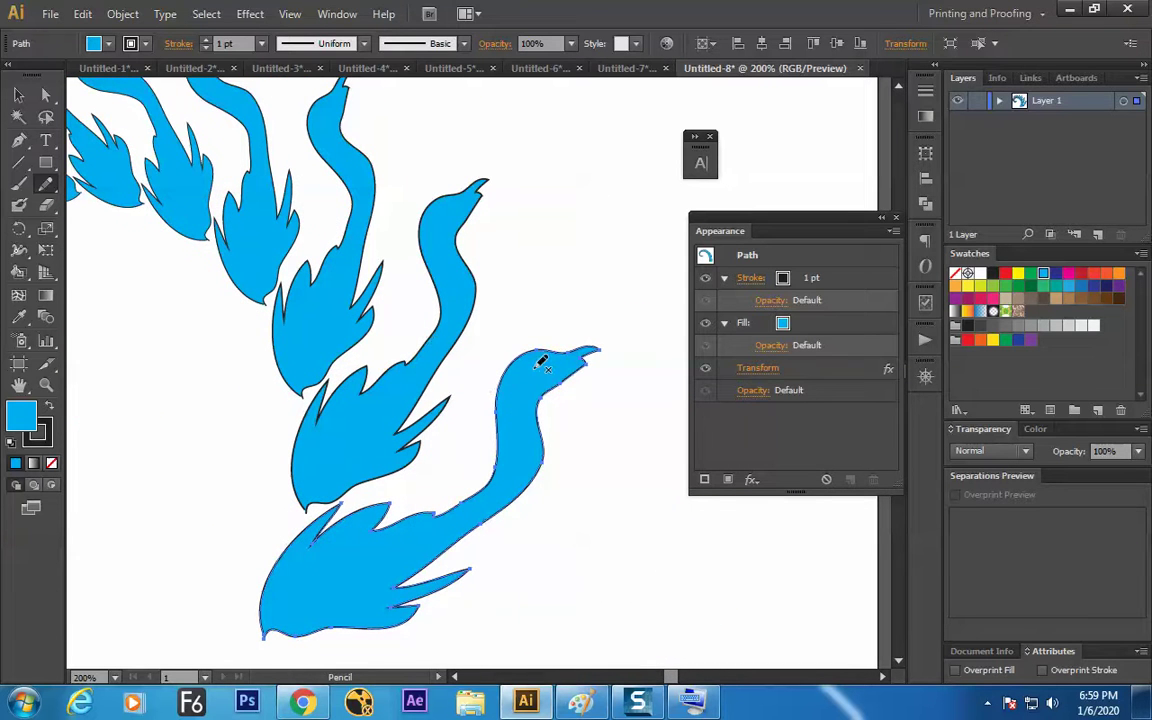
pyautogui.moveTo(500, 390); pyautogui.dragTo(488, 392)
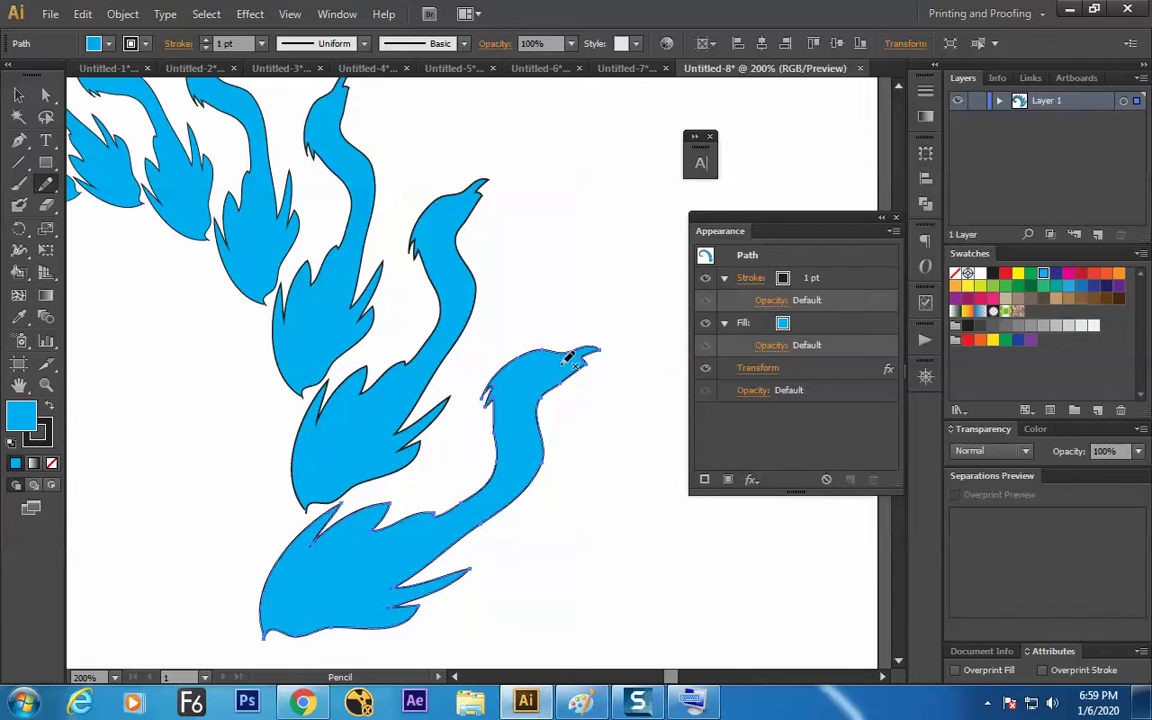
pyautogui.moveTo(504, 348)
pyautogui.mouseDown()
pyautogui.moveTo(597, 347)
pyautogui.moveTo(545, 392)
pyautogui.mouseUp()
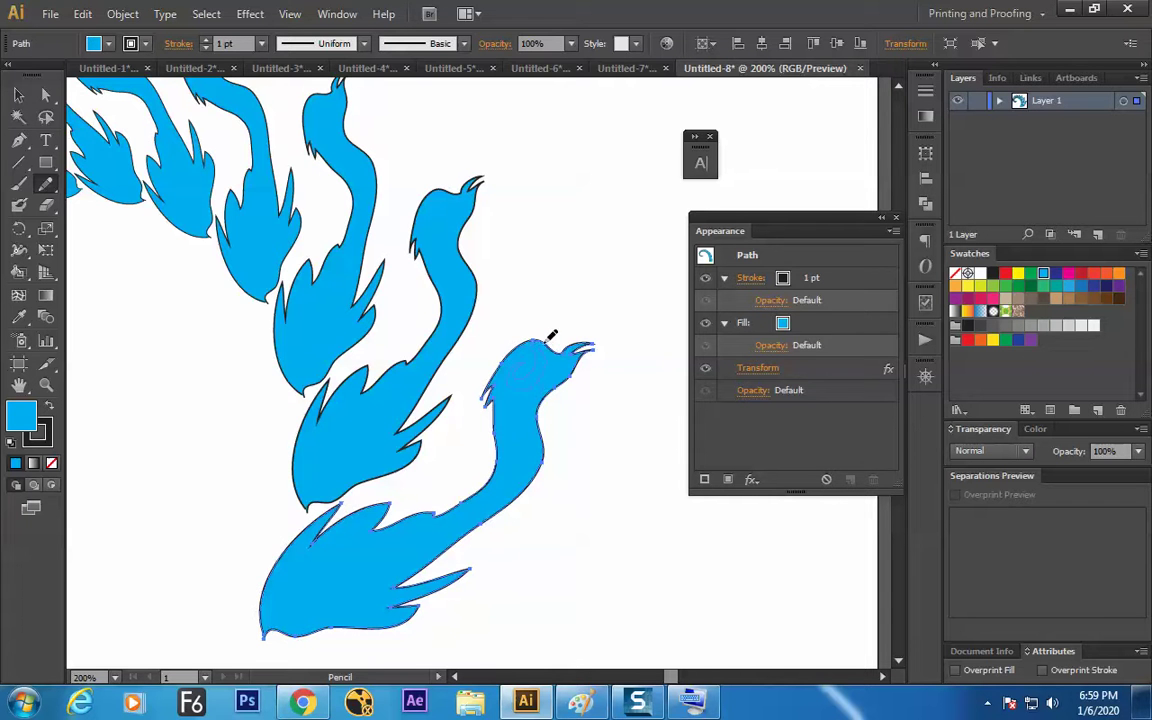
pyautogui.moveTo(401, 303)
pyautogui.mouseDown()
pyautogui.moveTo(522, 445)
pyautogui.moveTo(486, 390)
pyautogui.moveTo(329, 368)
pyautogui.mouseUp()
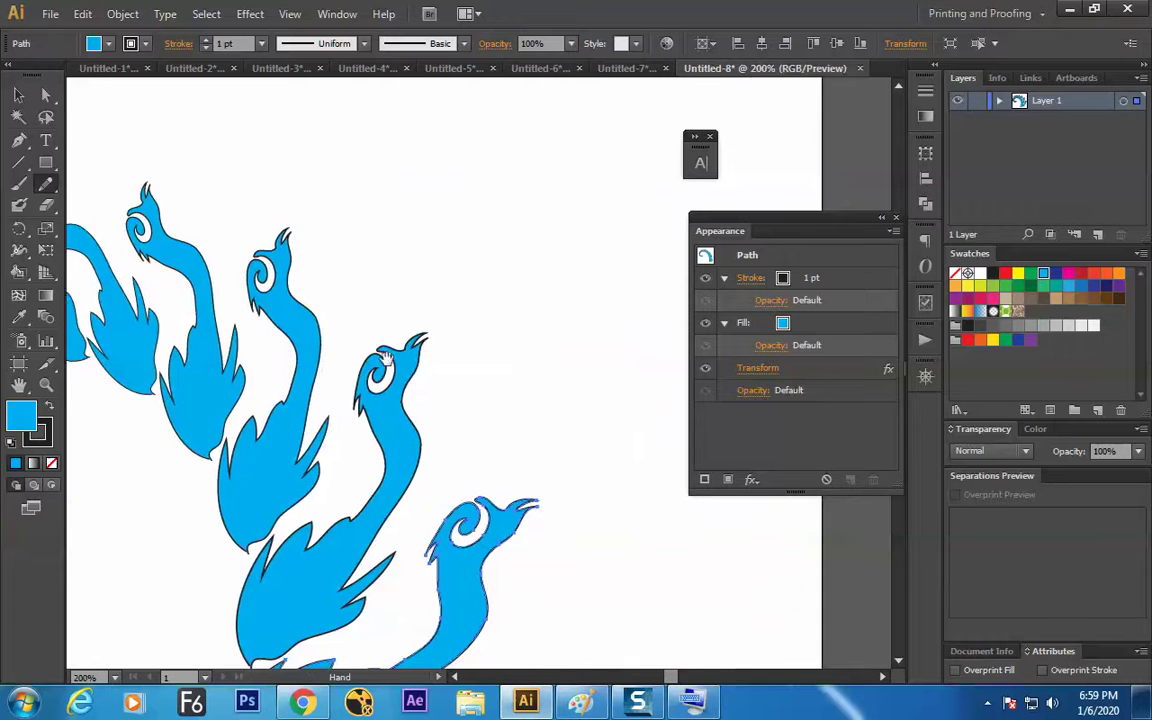
# Step: At 150% zoom, drag the bottom bird down-left so all its Transform copies follow
pyautogui.moveTo(520, 500)
pyautogui.mouseDown()
pyautogui.moveTo(399, 366)
pyautogui.moveTo(391, 399)
pyautogui.moveTo(404, 432)
pyautogui.moveTo(419, 419)
pyautogui.mouseUp()
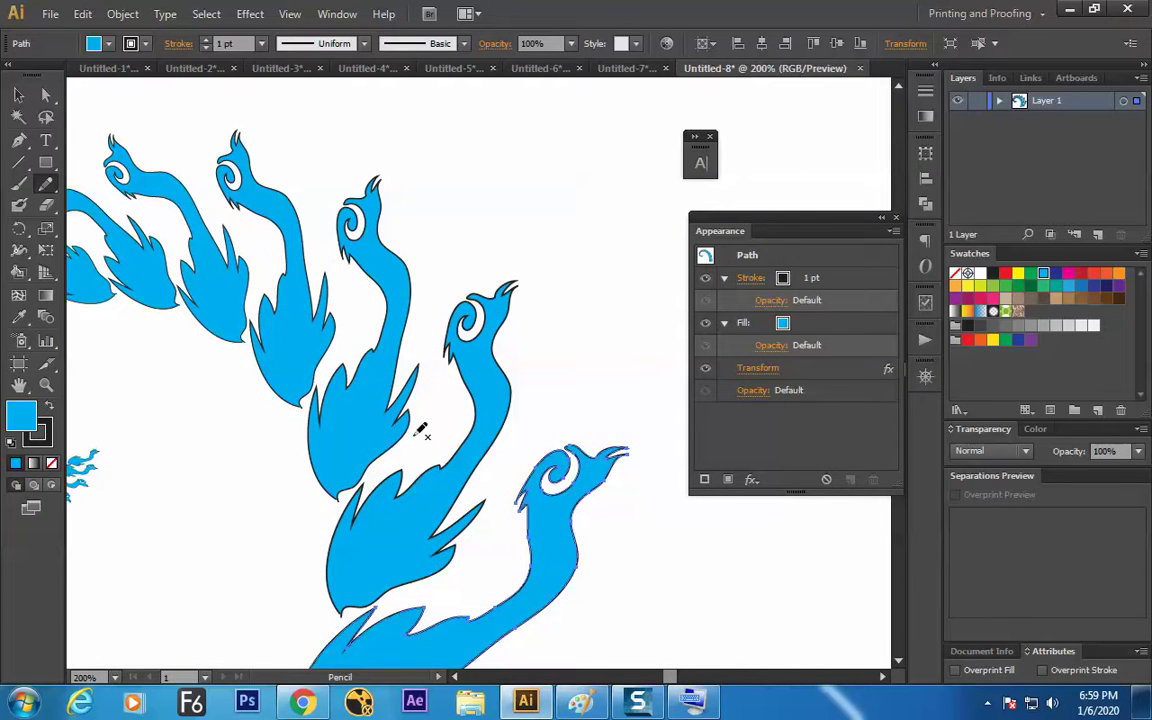
pyautogui.hotkey('ctrl', '1')
pyautogui.hotkey('ctrl', '+')
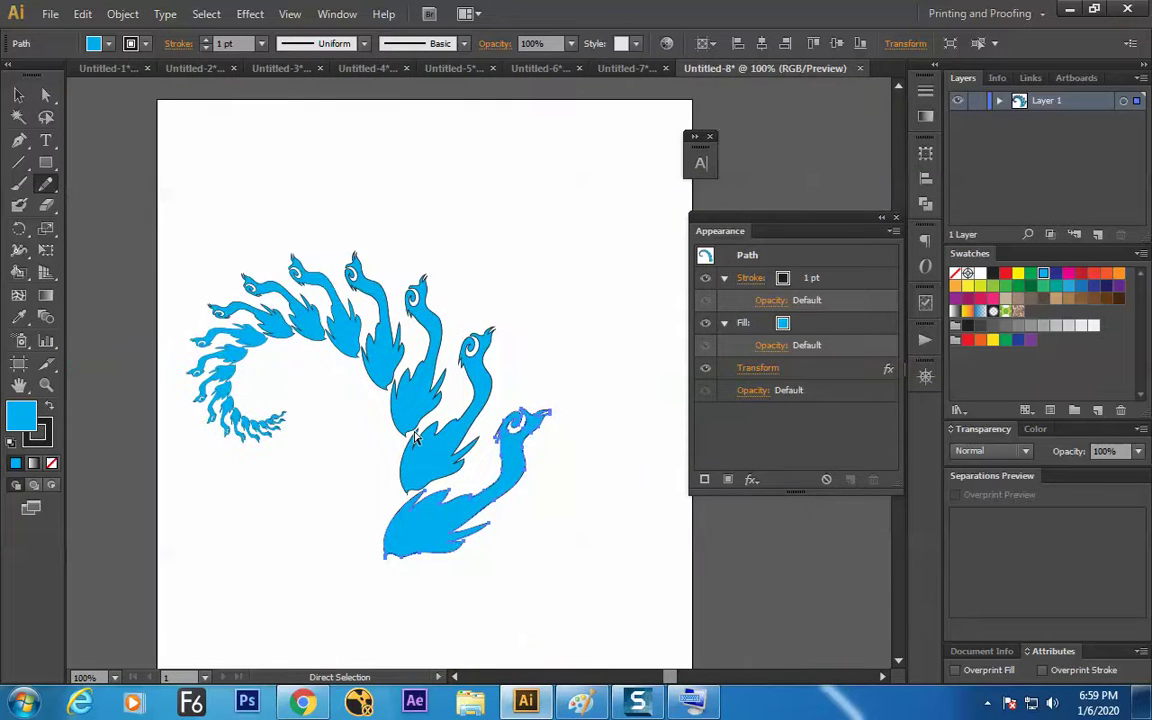
pyautogui.hotkey('ctrl', '-')
pyautogui.click(18, 94)
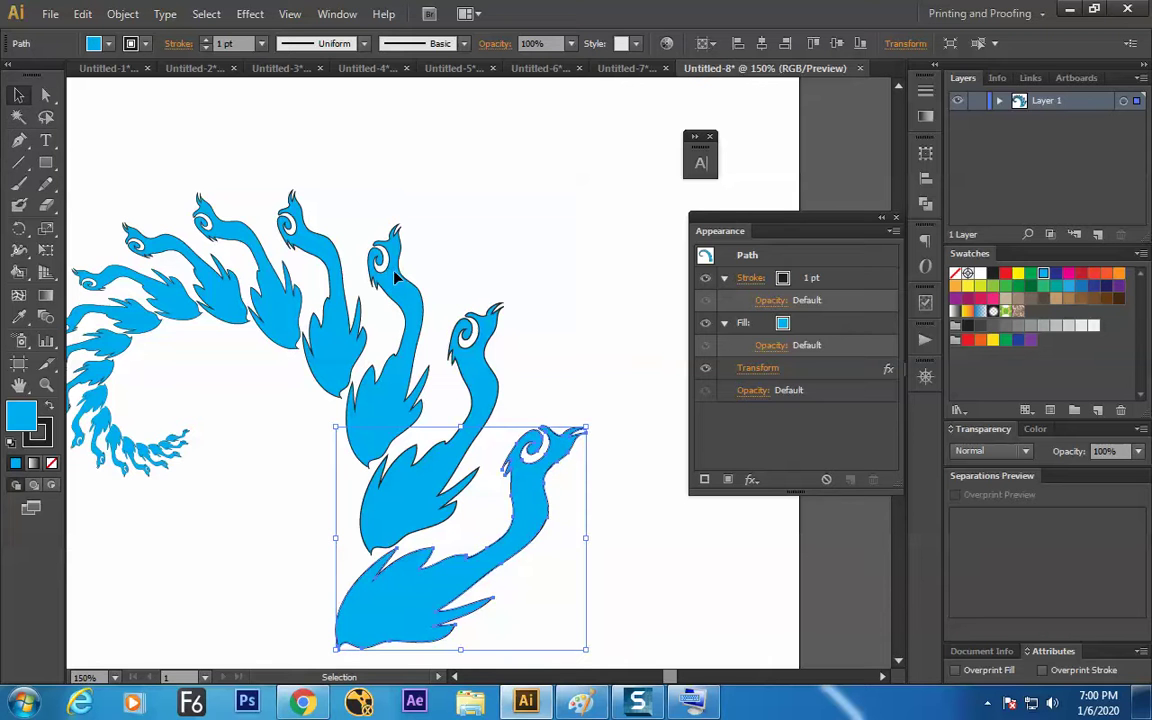
pyautogui.moveTo(422, 479); pyautogui.dragTo(326, 483)
pyautogui.moveTo(439, 525)
pyautogui.mouseDown()
pyautogui.moveTo(420, 545)
pyautogui.moveTo(461, 516)
pyautogui.moveTo(456, 529)
pyautogui.moveTo(475, 501)
pyautogui.moveTo(465, 527)
pyautogui.mouseUp()
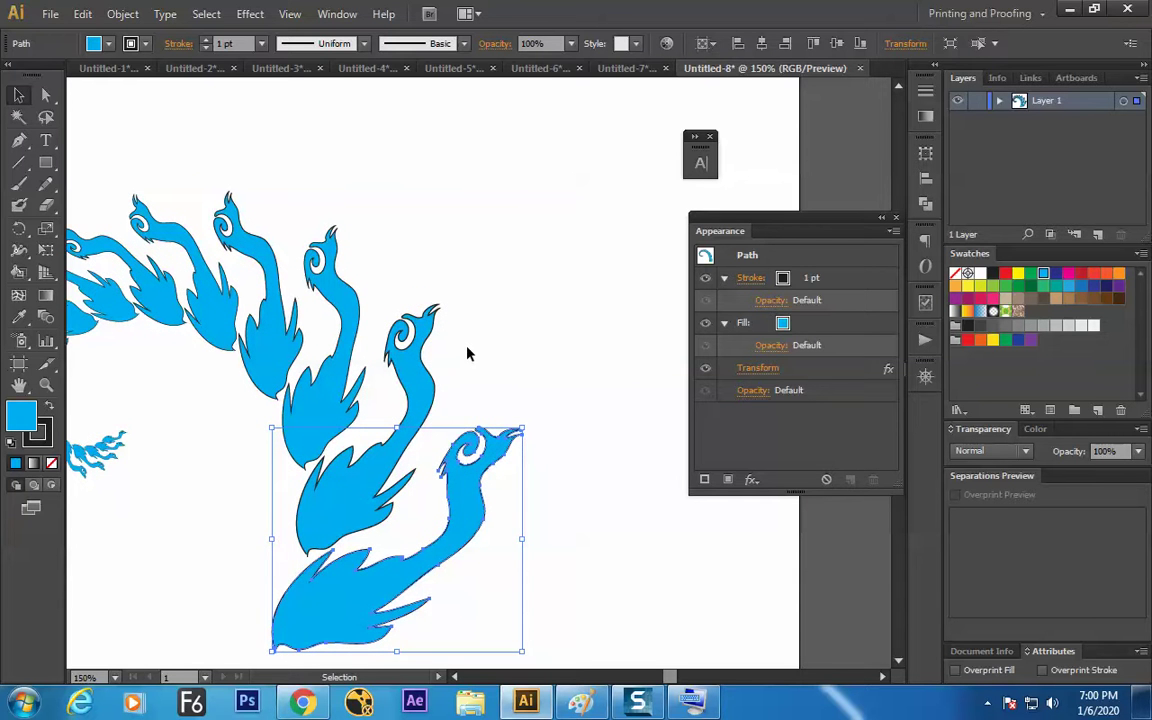
pyautogui.moveTo(470, 480); pyautogui.dragTo(430, 535)
# Step: Draw a new looping Pencil stroke and apply the same Transform effect to it
pyautogui.click(268, 222)
pyautogui.press('n')
pyautogui.moveTo(440, 327); pyautogui.dragTo(525, 152)
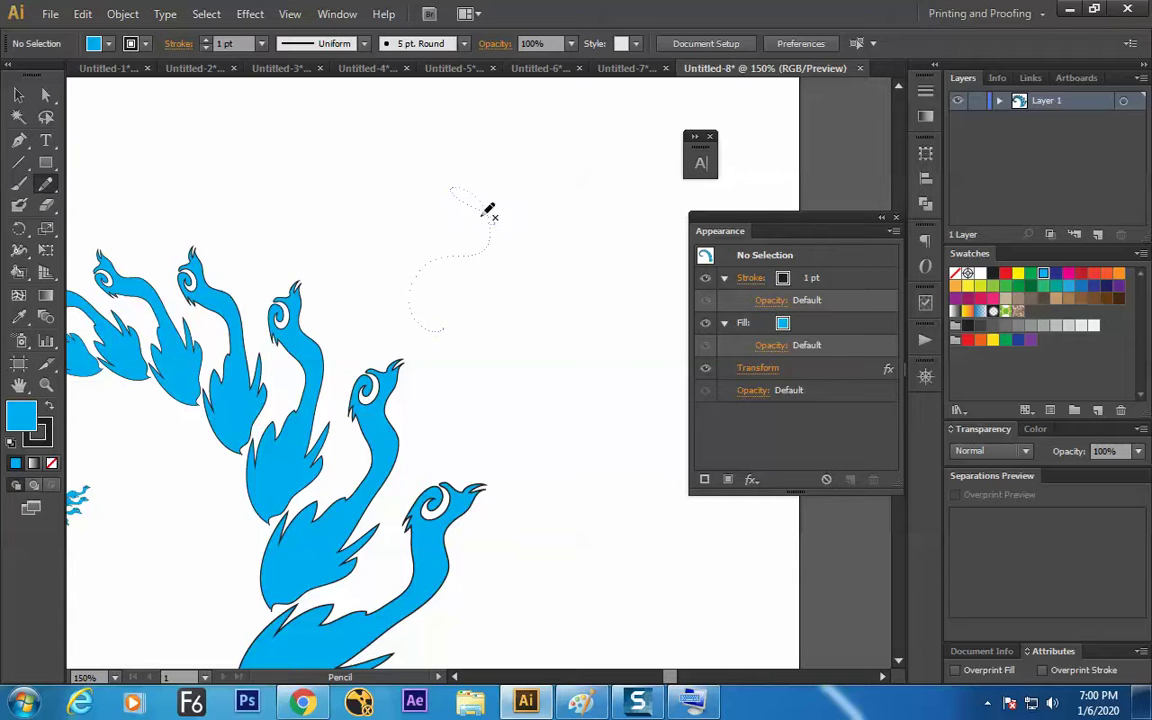
pyautogui.click(252, 15)
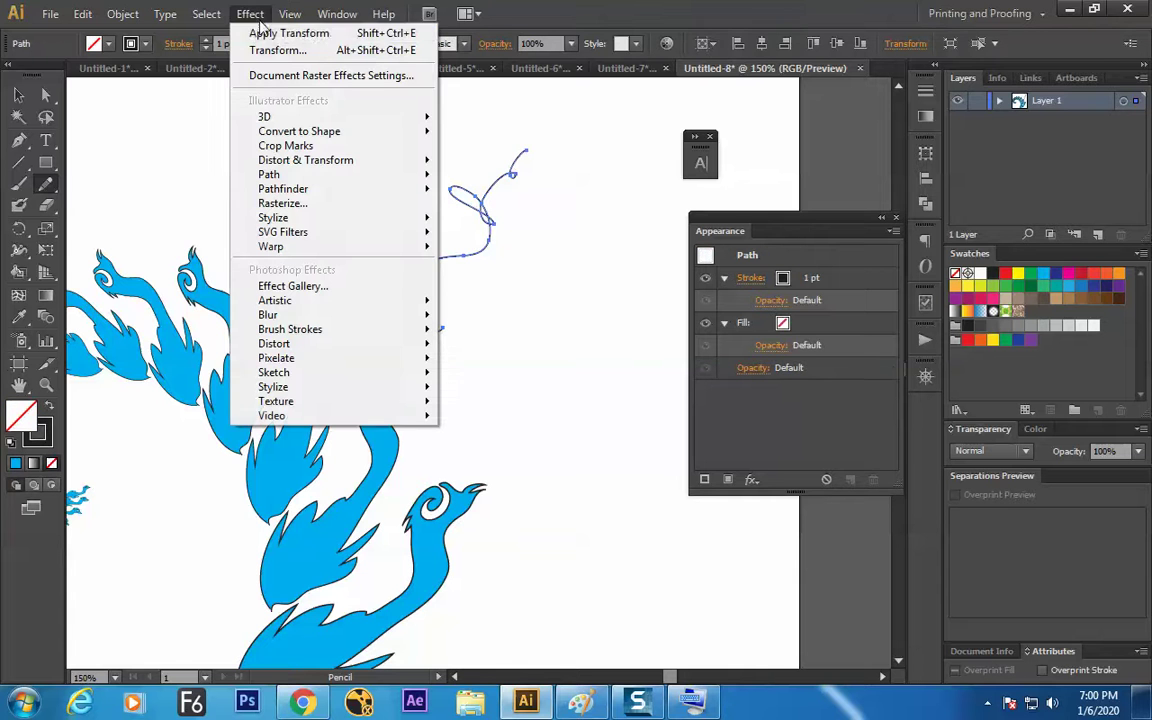
pyautogui.click(385, 37)
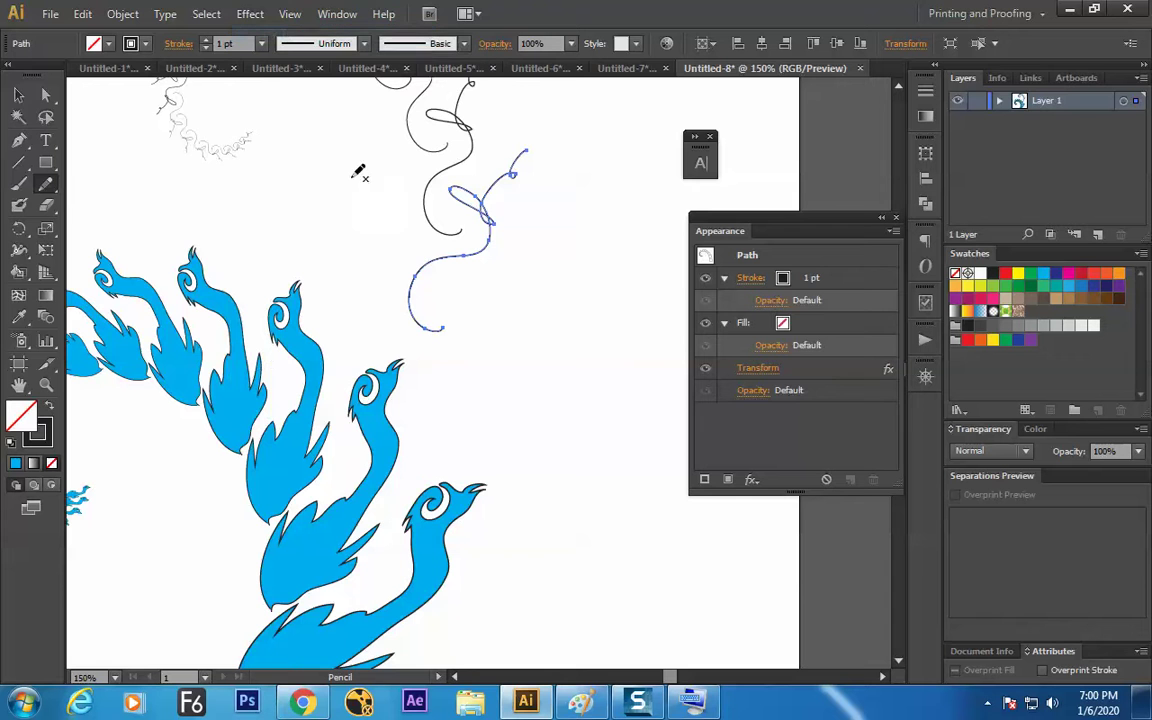
# Step: Reposition the curly stroke spiral and bird spiral, ending with the curly path shifted left
pyautogui.press('v')
pyautogui.moveTo(483, 200); pyautogui.dragTo(565, 358)
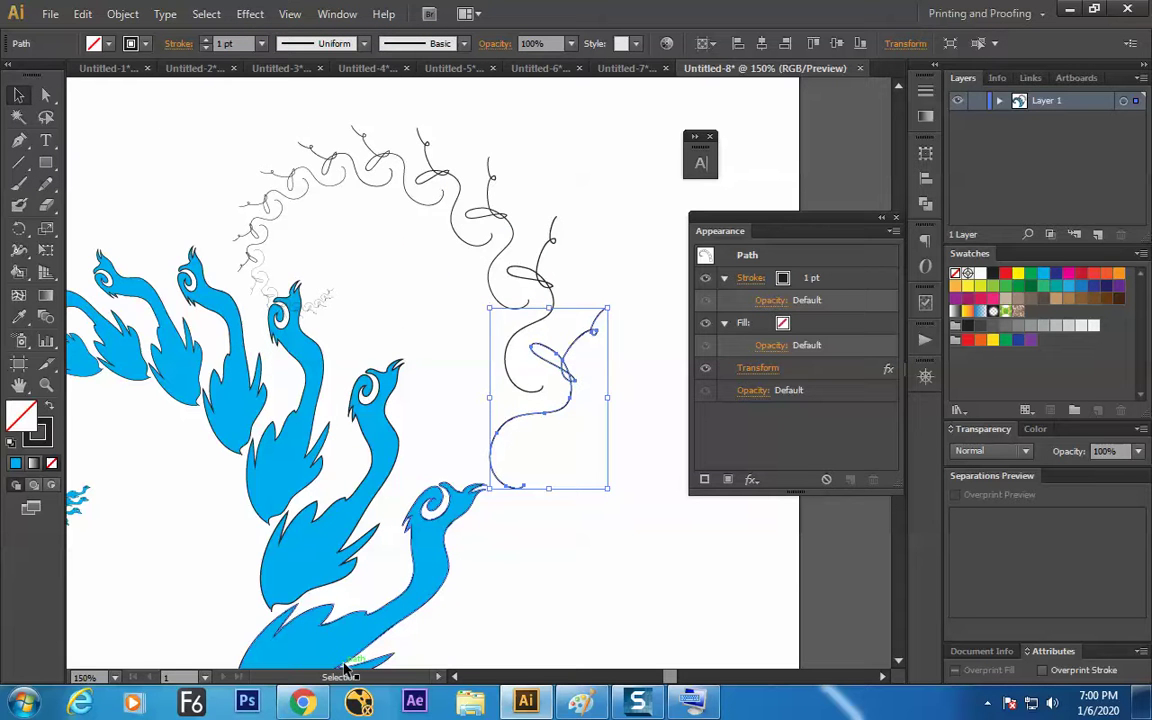
pyautogui.moveTo(333, 425); pyautogui.dragTo(295, 473)
pyautogui.moveTo(397, 568); pyautogui.dragTo(314, 553)
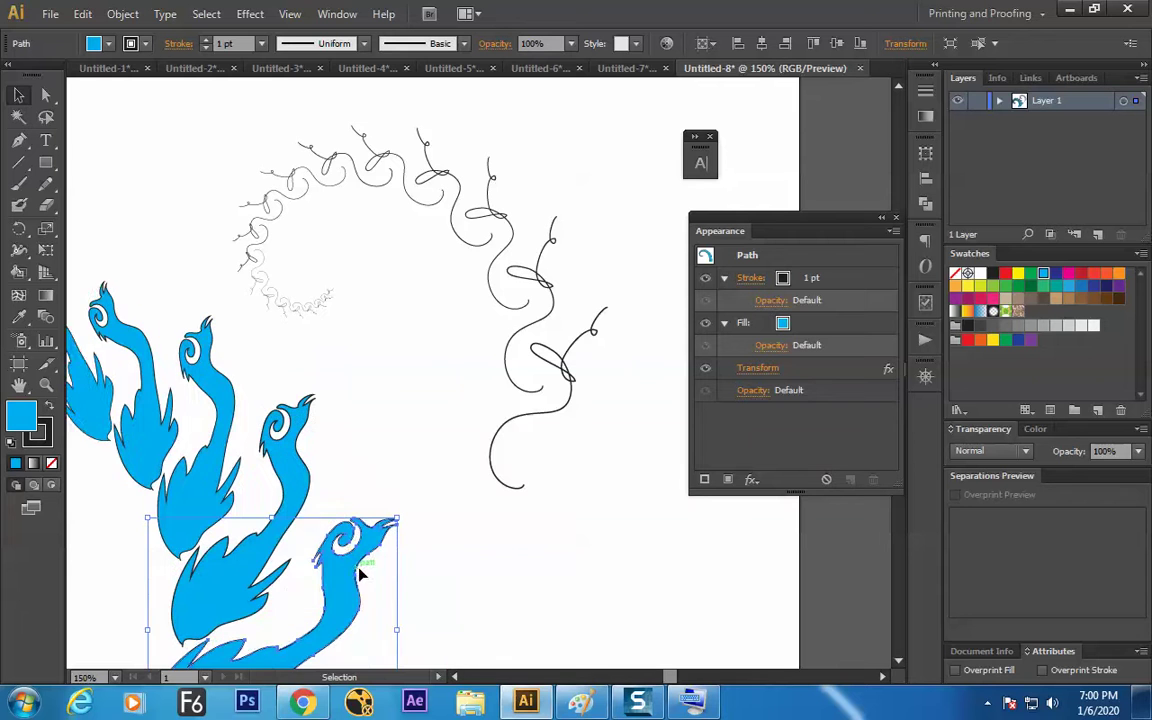
pyautogui.click(560, 370)
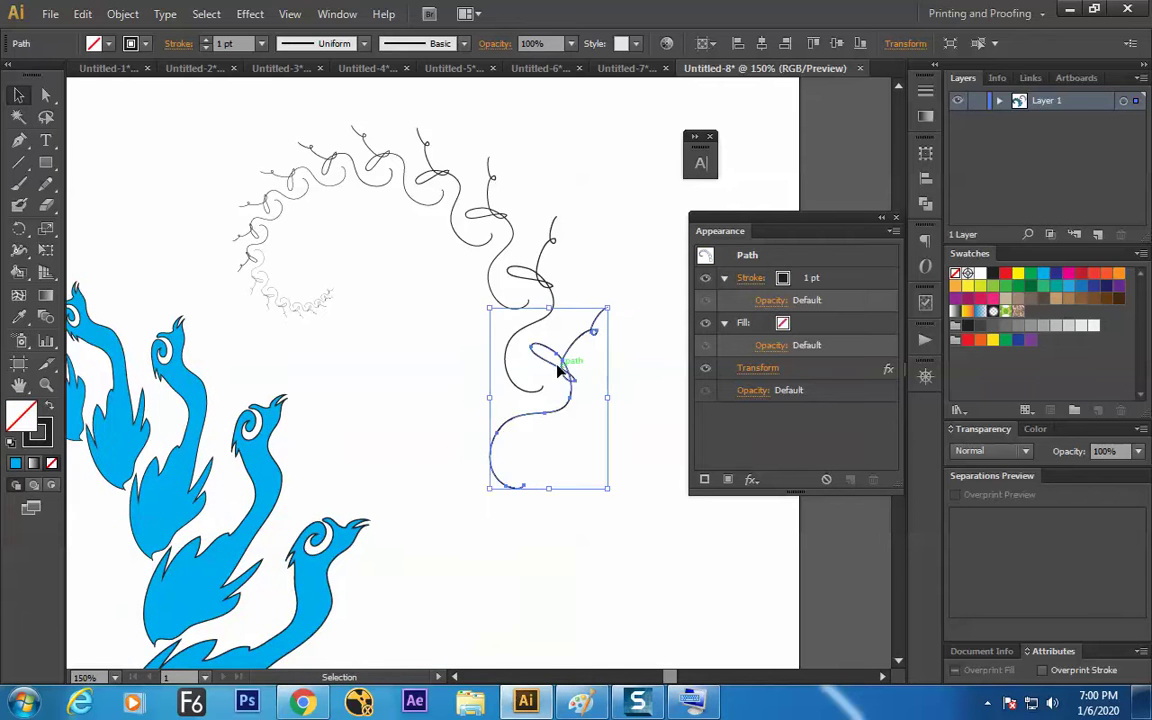
pyautogui.moveTo(560, 370); pyautogui.dragTo(452, 373)
pyautogui.click(19, 162)
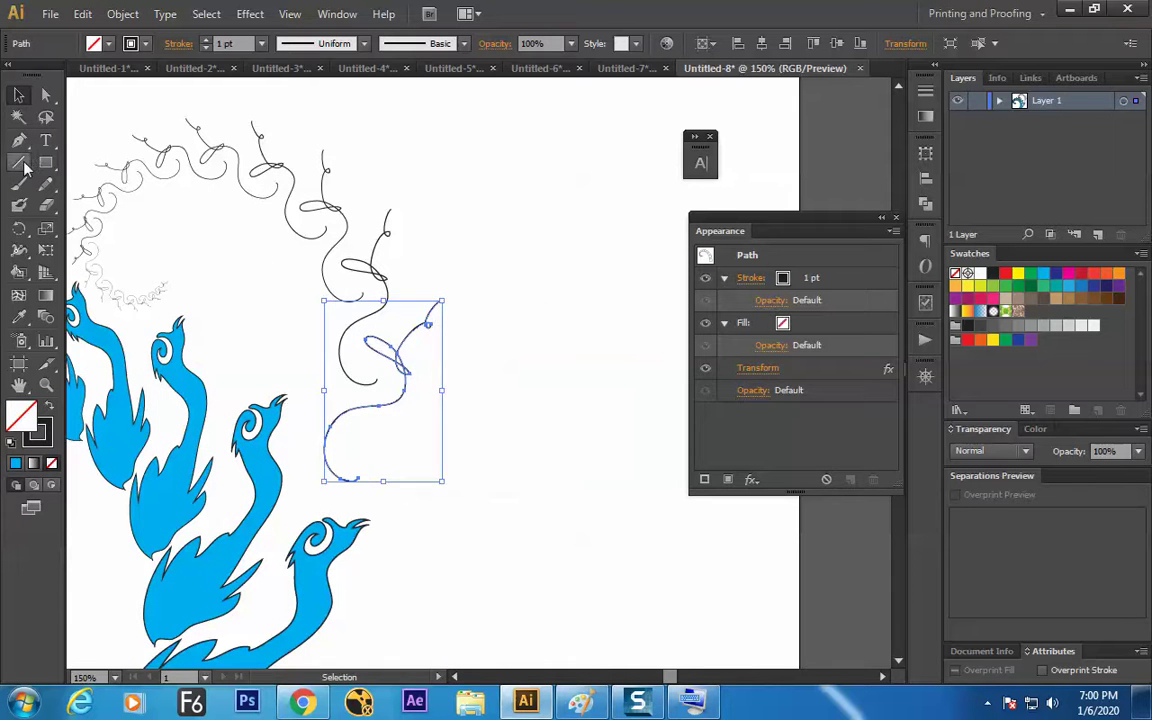
# Step: Draw a straight diagonal line and reapply the last Transform effect to it
pyautogui.moveTo(502, 422); pyautogui.dragTo(562, 252)
pyautogui.click(250, 14)
pyautogui.click(300, 31)
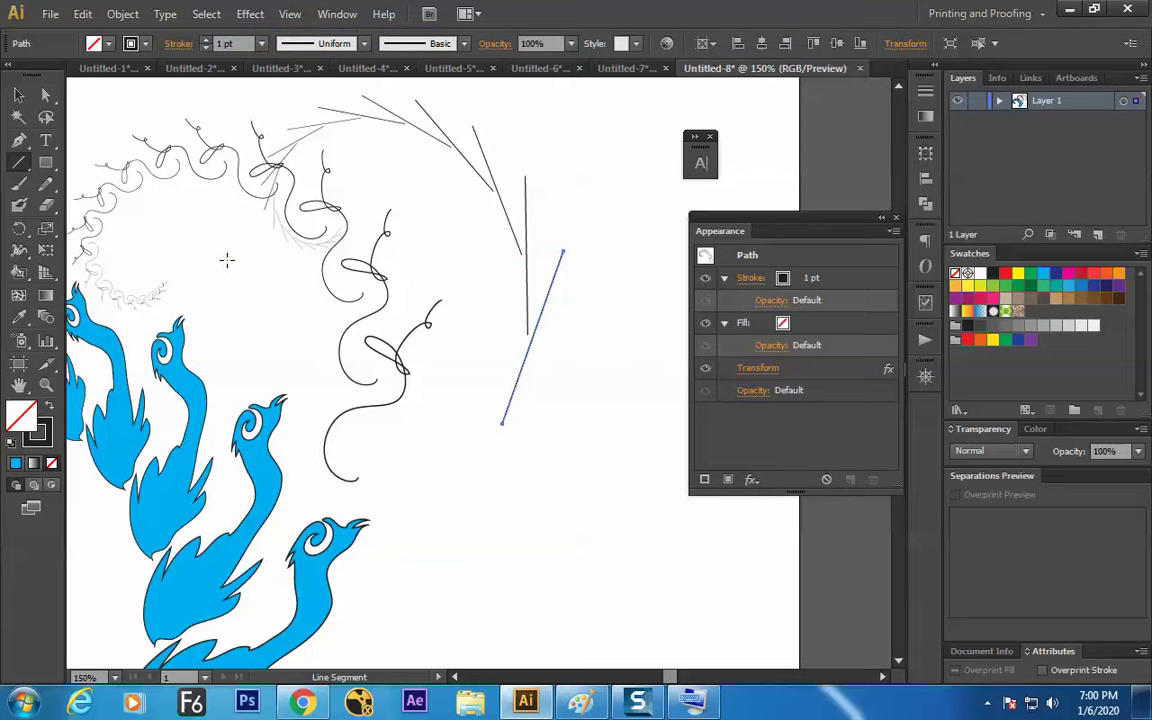
# Step: Rearrange the line copies, curly path and bird artwork on the artboard
pyautogui.click(18, 94)
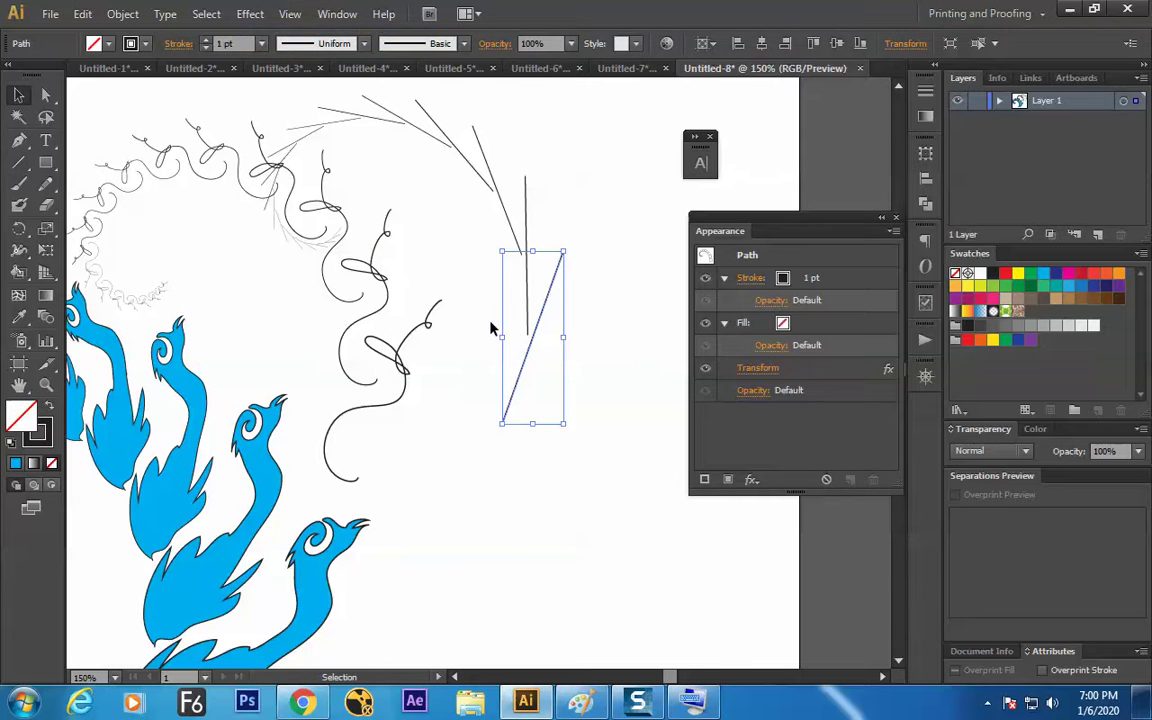
pyautogui.moveTo(538, 325); pyautogui.dragTo(586, 325)
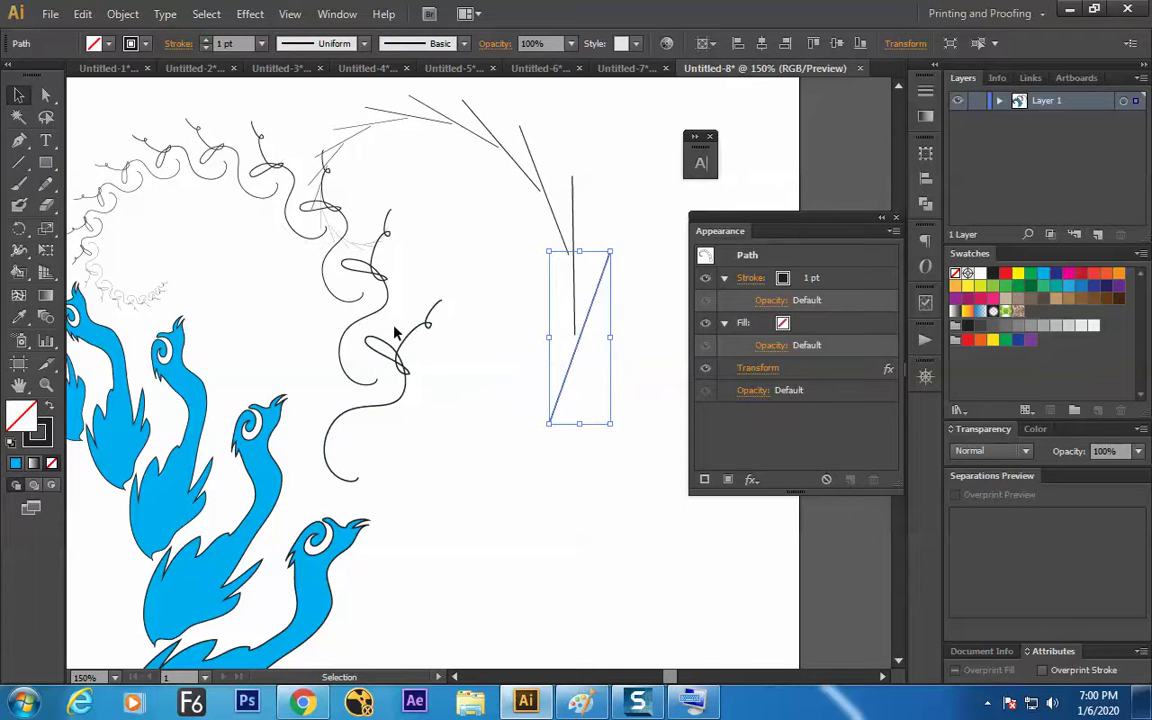
pyautogui.moveTo(396, 365); pyautogui.dragTo(377, 397)
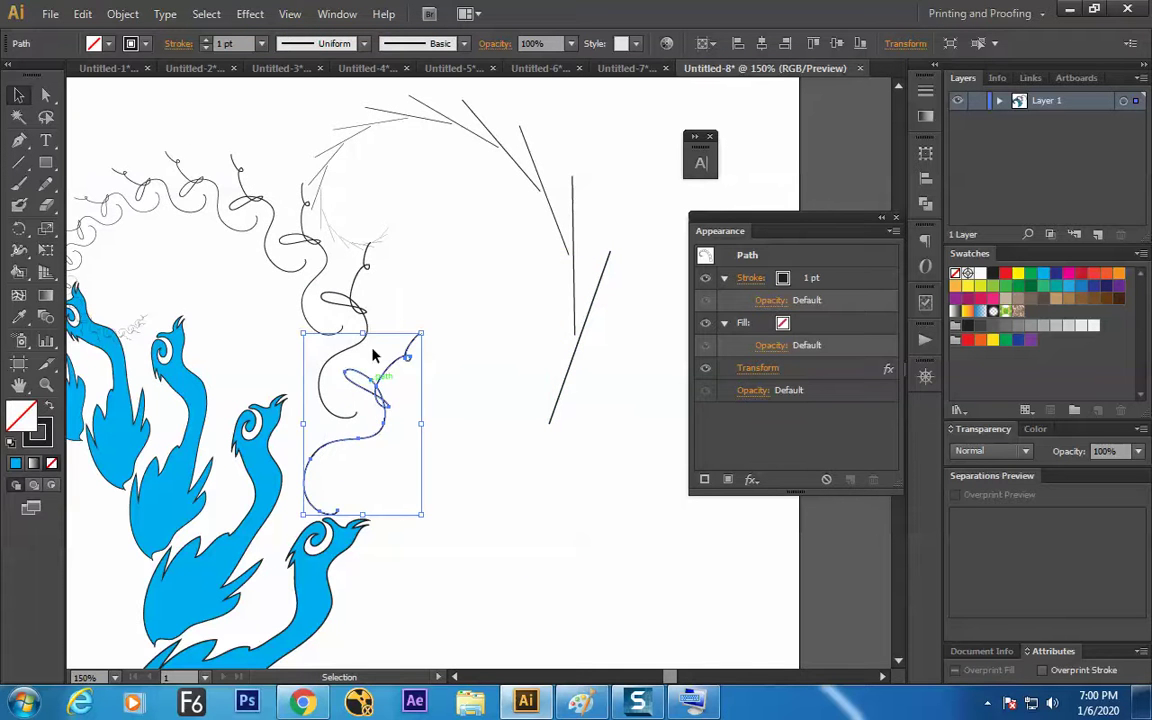
pyautogui.click(250, 14)
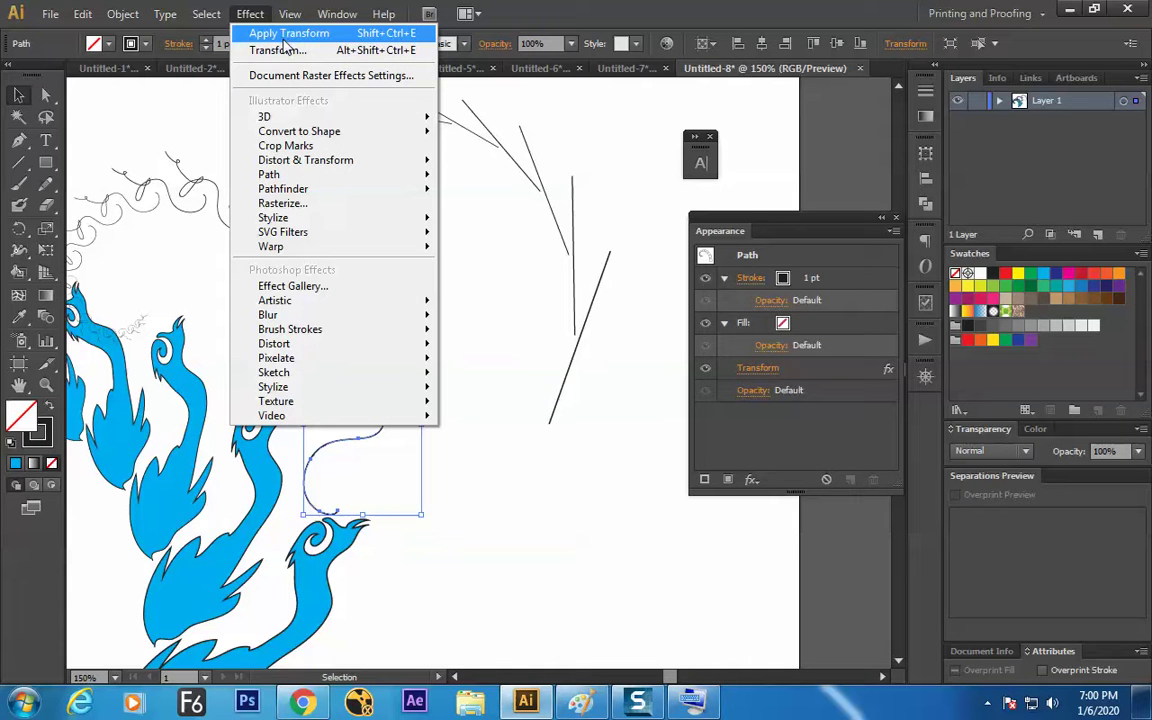
pyautogui.click(165, 208)
pyautogui.moveTo(243, 444); pyautogui.dragTo(260, 533)
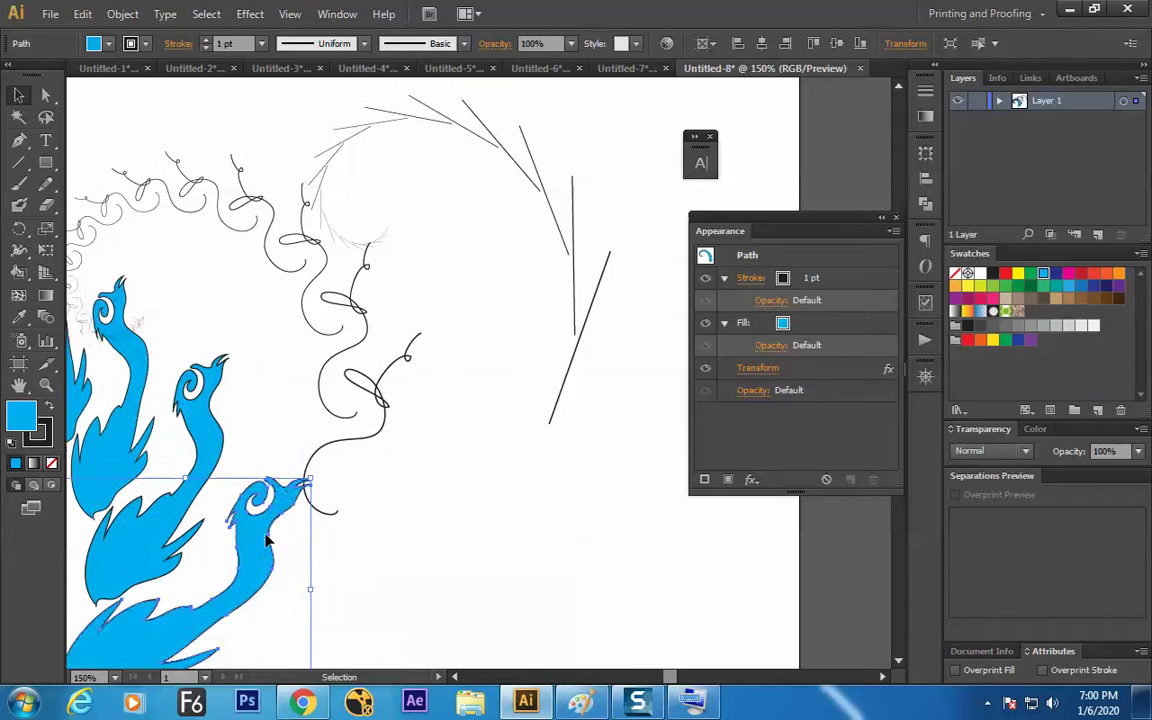
pyautogui.moveTo(260, 533); pyautogui.dragTo(255, 537)
pyautogui.click(352, 480)
# Step: Create a new blank document with the default settings
pyautogui.press('a')
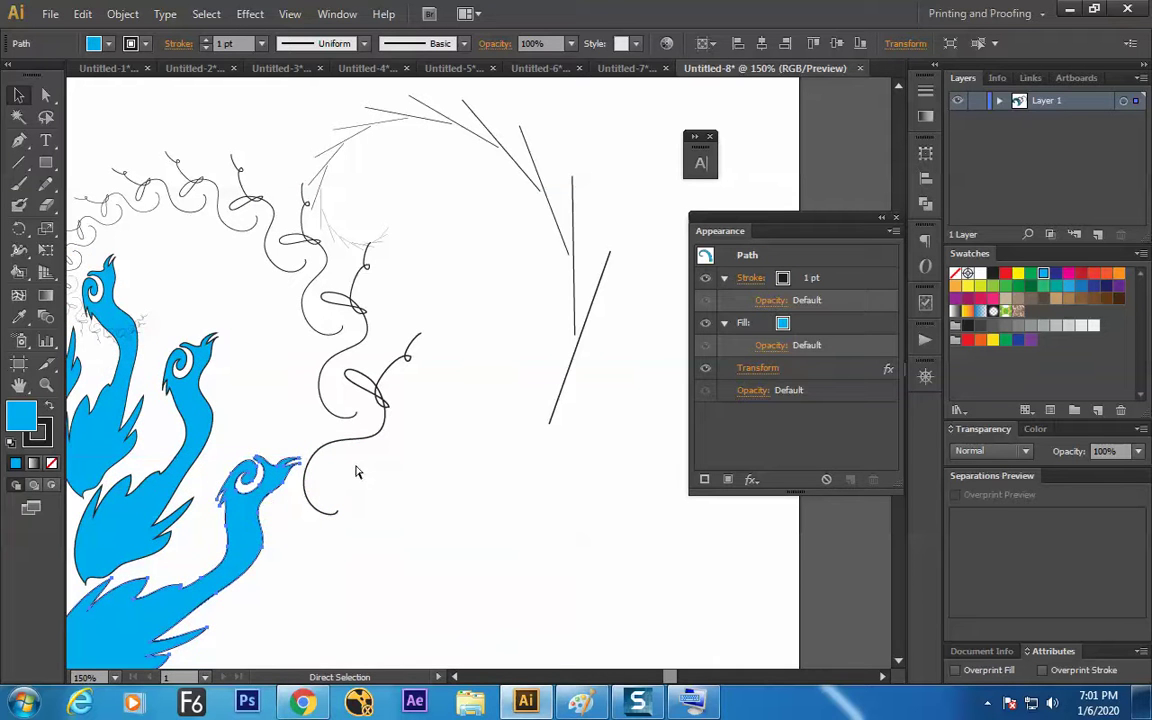
pyautogui.hotkey('ctrl', 'n')
pyautogui.press('Return')
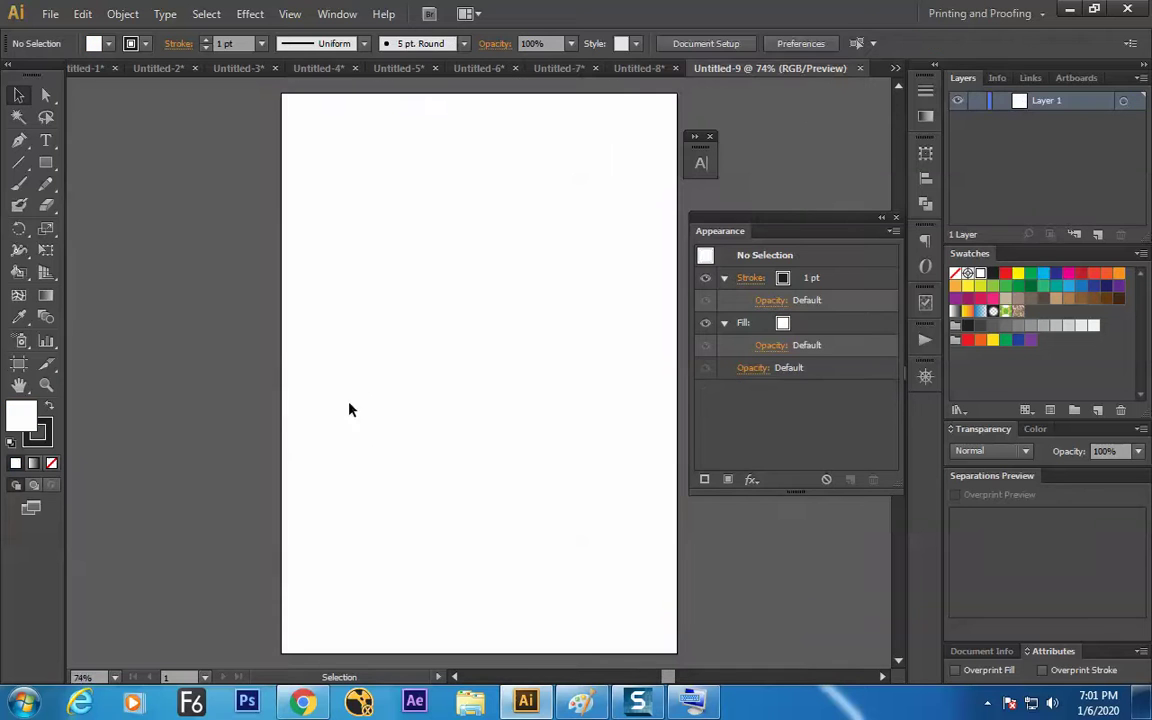
# Step: Draw a tall thin rectangle near the top left and select it
pyautogui.click(46, 163)
pyautogui.moveTo(410, 178); pyautogui.dragTo(419, 279)
pyautogui.click(18, 94)
pyautogui.click(373, 229)
pyautogui.click(415, 240)
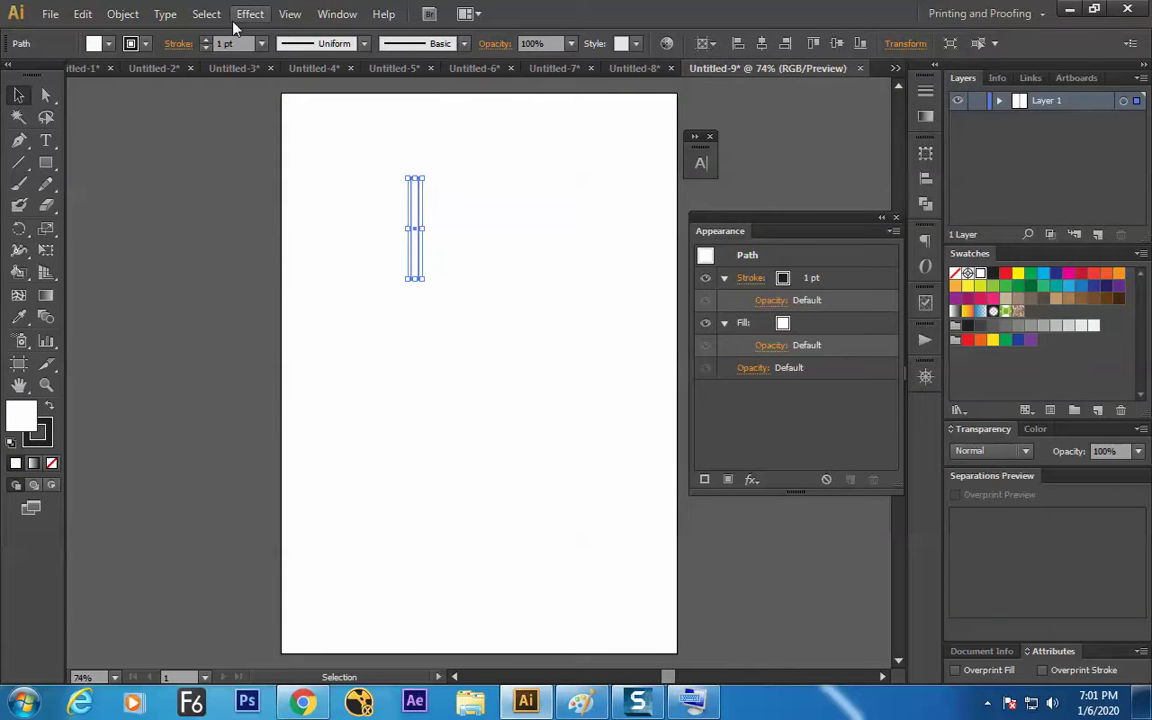
# Step: Open the Transform effect with Preview on and set Copies to 24
pyautogui.click(285, 14)
pyautogui.moveTo(305, 160)
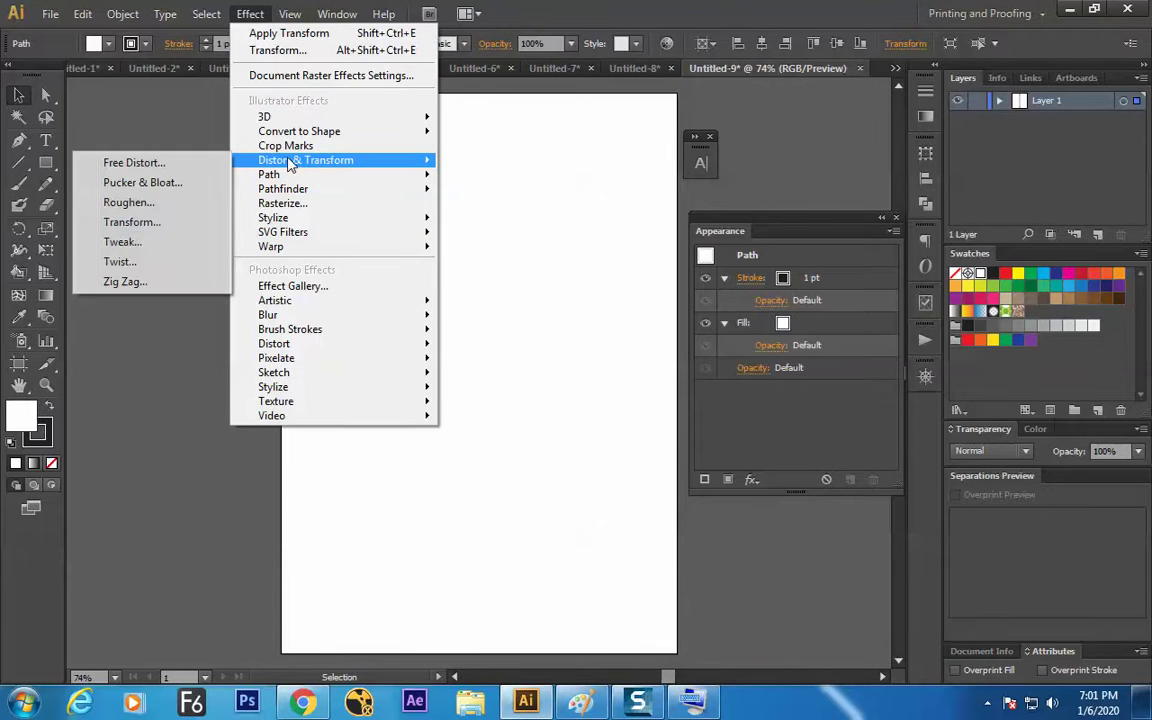
pyautogui.click(150, 222)
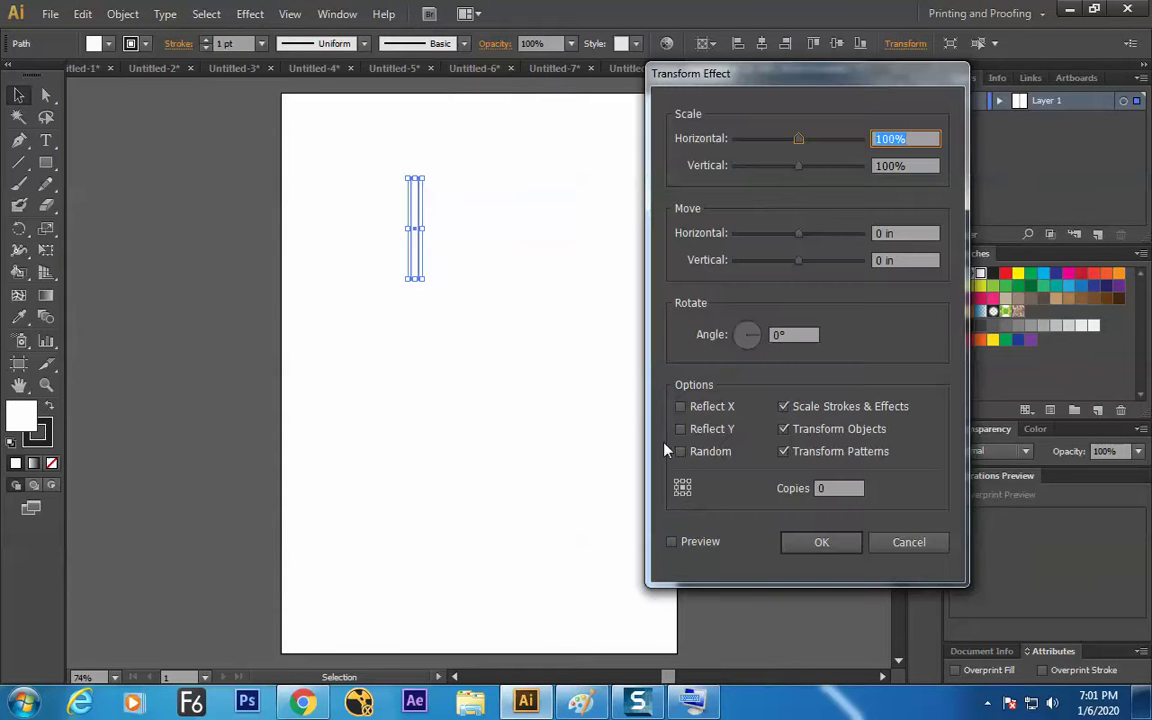
pyautogui.click(672, 542)
pyautogui.doubleClick(833, 489)
pyautogui.write('24')
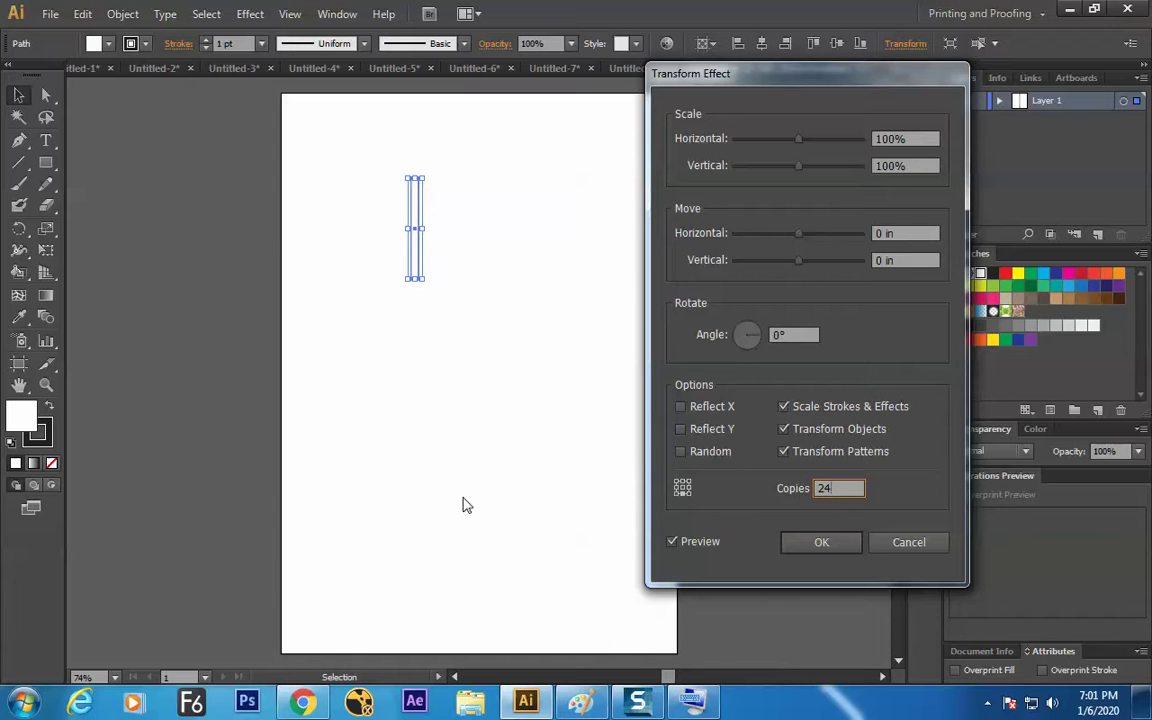
# Step: Work out the rotation angle, 360/24, in the system calculator
pyautogui.press('super')
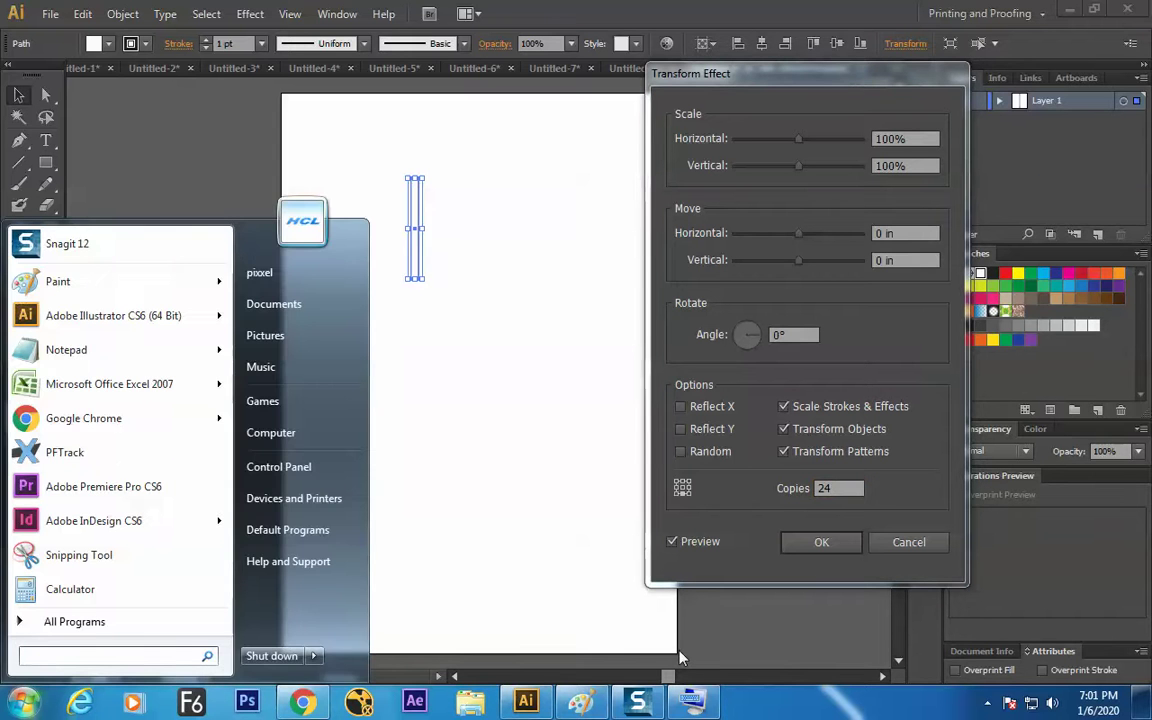
pyautogui.write('cal')
pyautogui.press('Return')
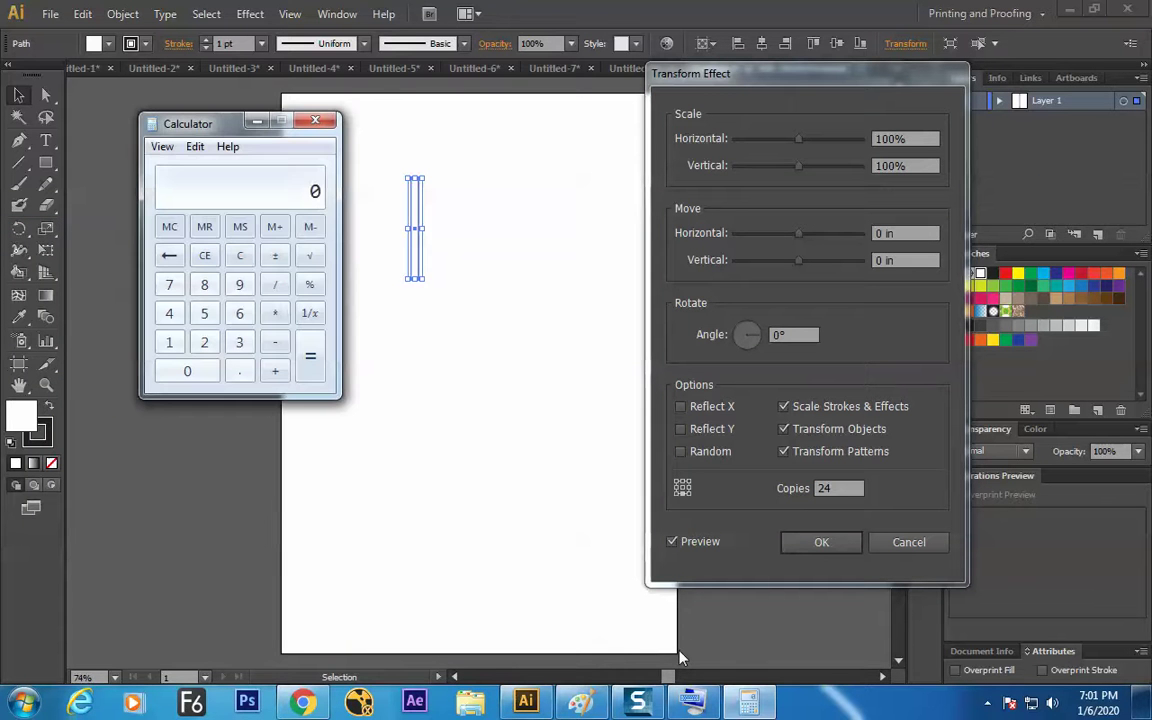
pyautogui.write('360/2')
pyautogui.write('4')
pyautogui.press('Return')
# Step: Set the rotation angle to 15° and apply the Transform effect
pyautogui.click(424, 322)
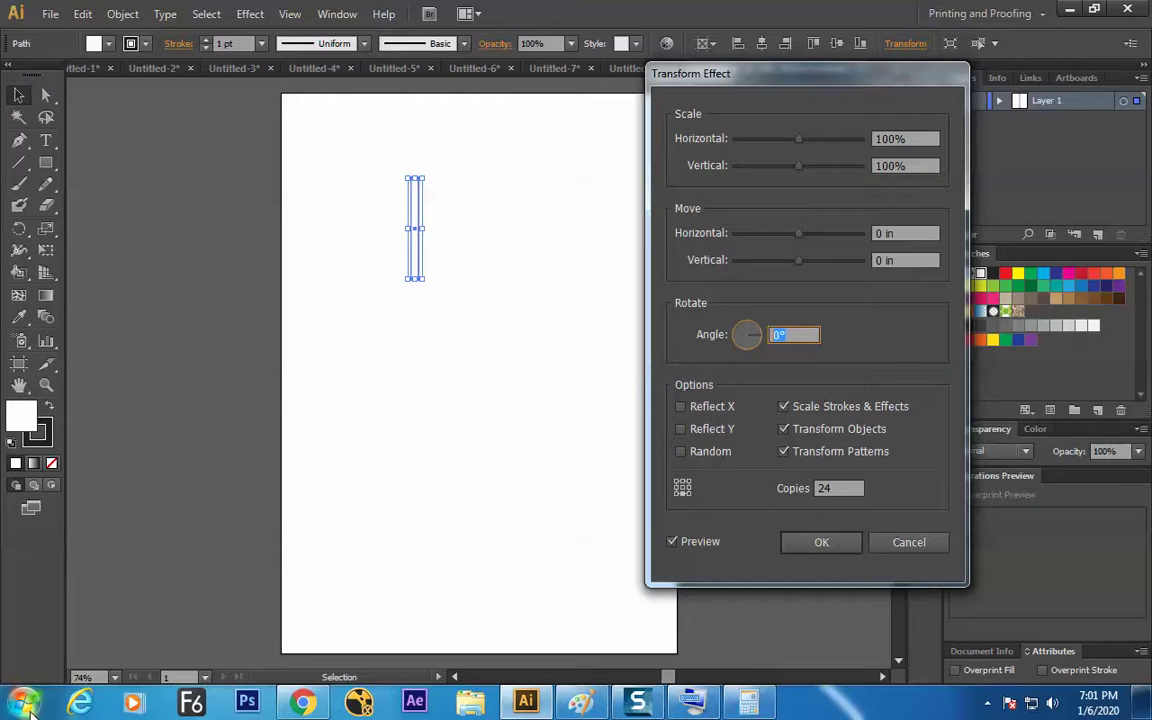
pyautogui.write('15')
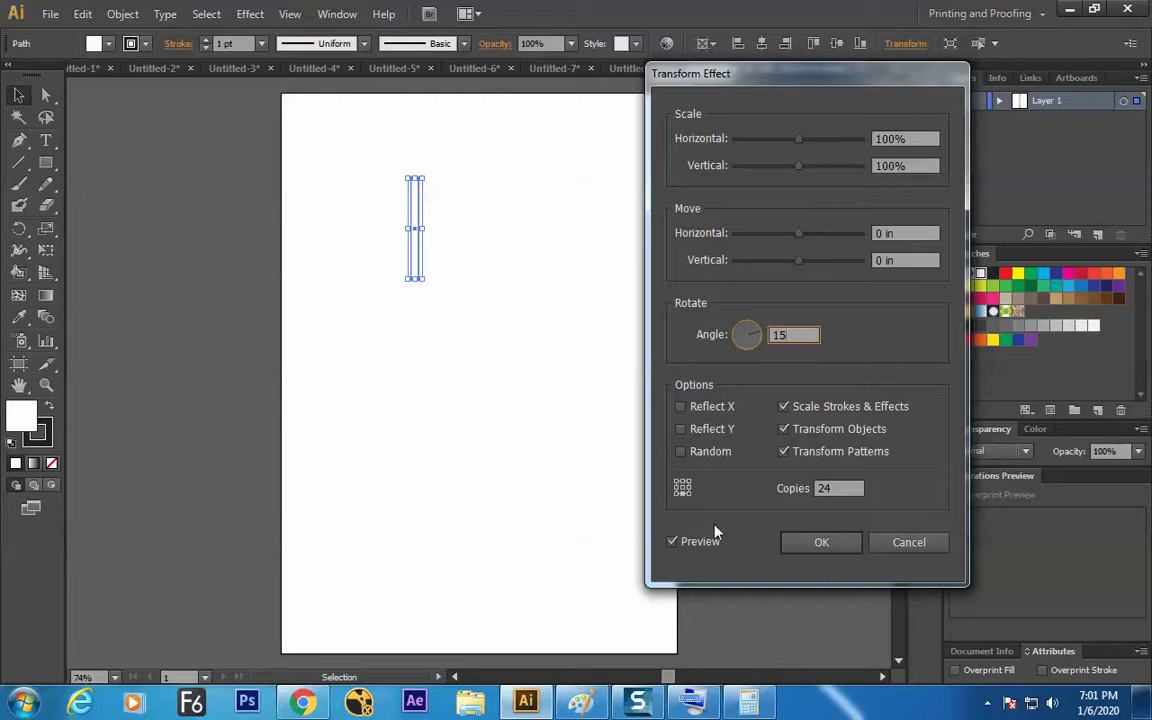
pyautogui.press('Tab')
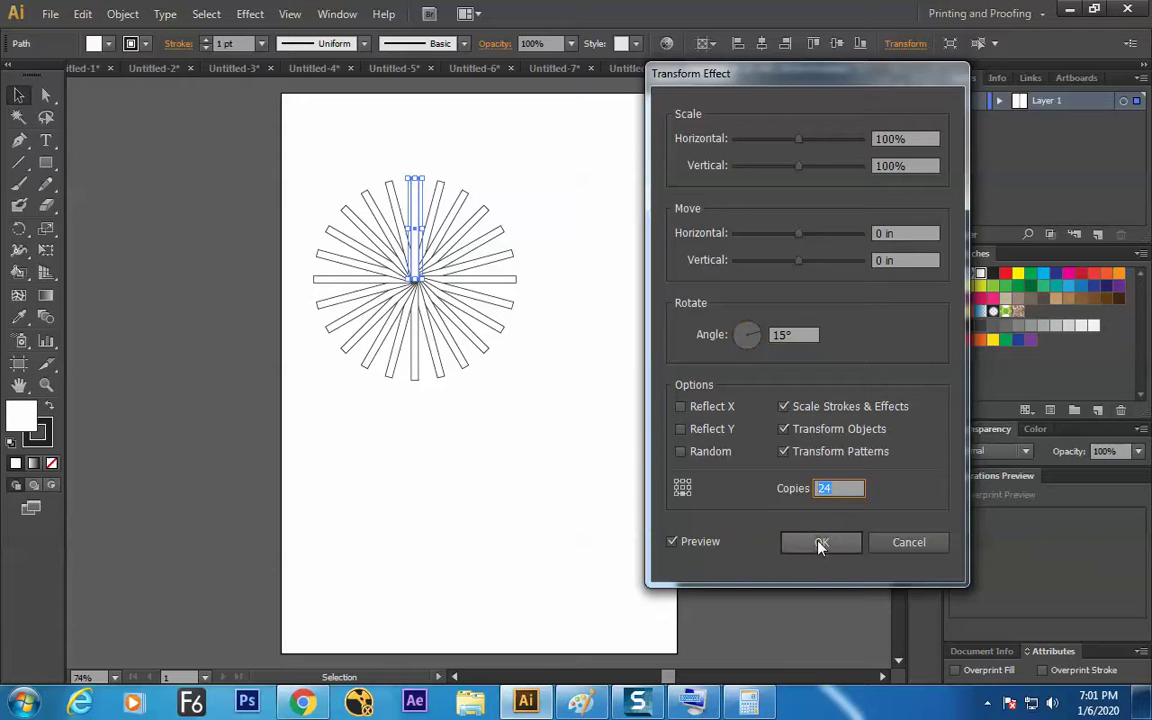
pyautogui.click(818, 543)
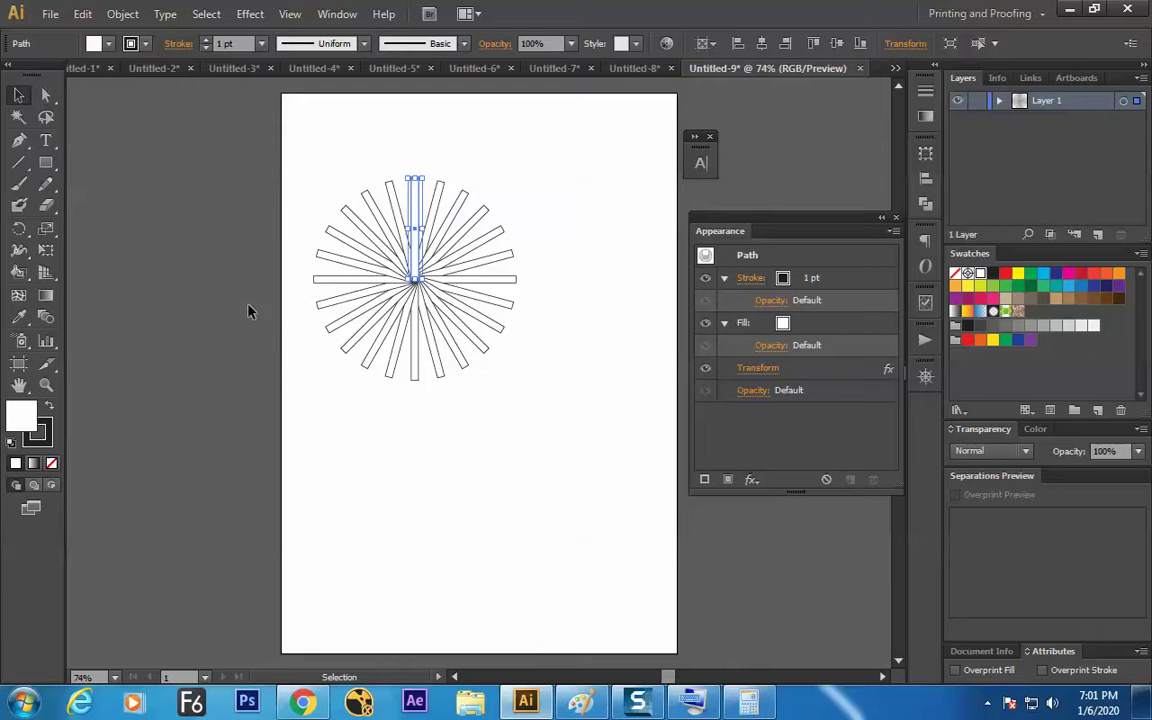
# Step: Select the burst's top bar and zoom in to 150%
pyautogui.click(346, 424)
pyautogui.click(413, 260)
pyautogui.hotkey('ctrl', '+')
pyautogui.hotkey('ctrl', '+')
pyautogui.moveTo(380, 309); pyautogui.dragTo(390, 455)
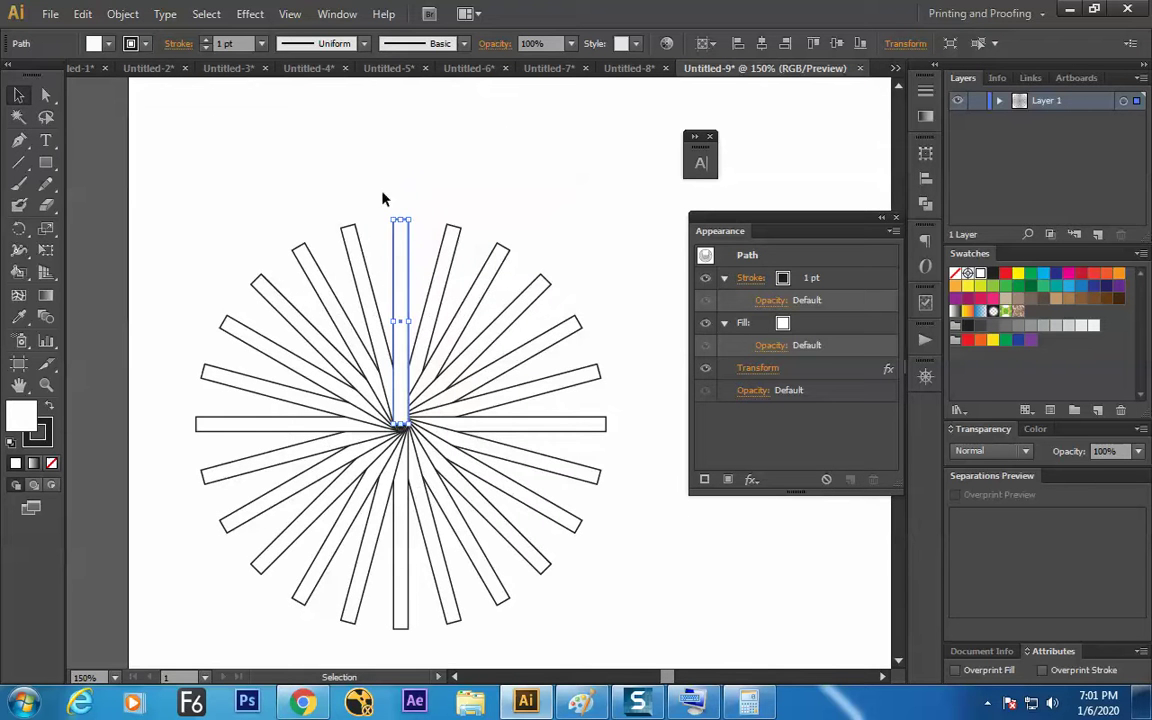
pyautogui.click(400, 220)
# Step: Average the bar's top anchors on both axes so the bar tapers to a point
pyautogui.press('a')
pyautogui.click(408, 248)
pyautogui.press('ctrl')
pyautogui.hotkey('ctrl', 'alt', 'j')
pyautogui.press('Return')
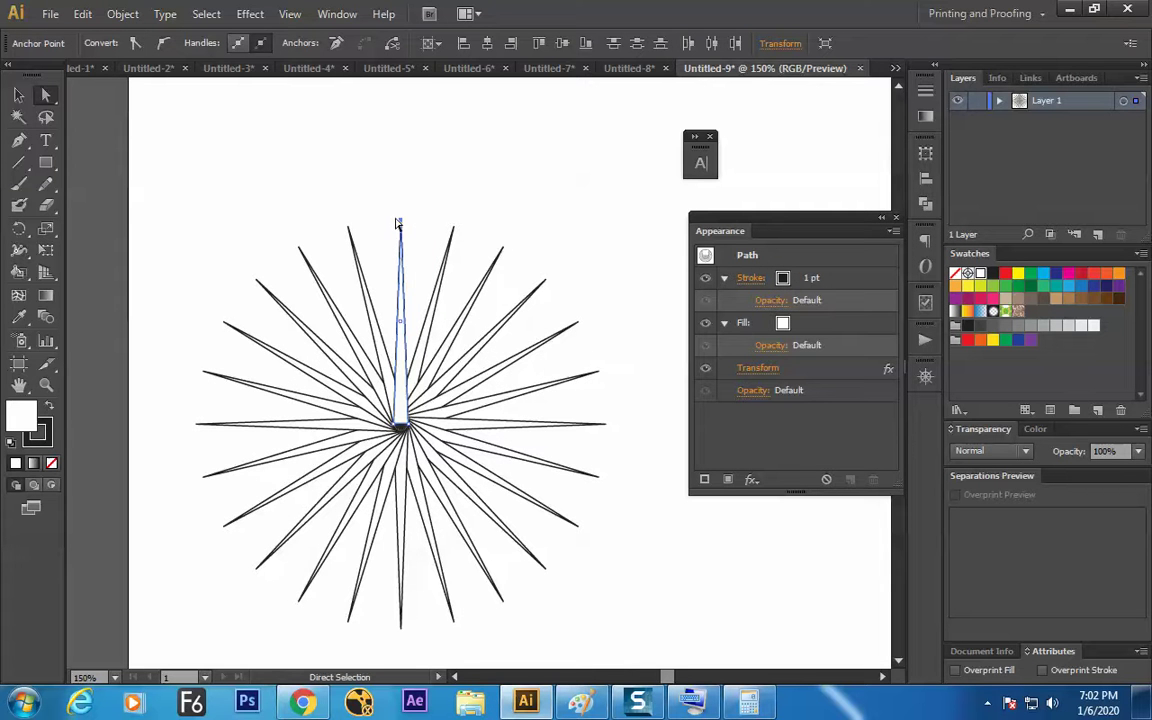
pyautogui.click(18, 95)
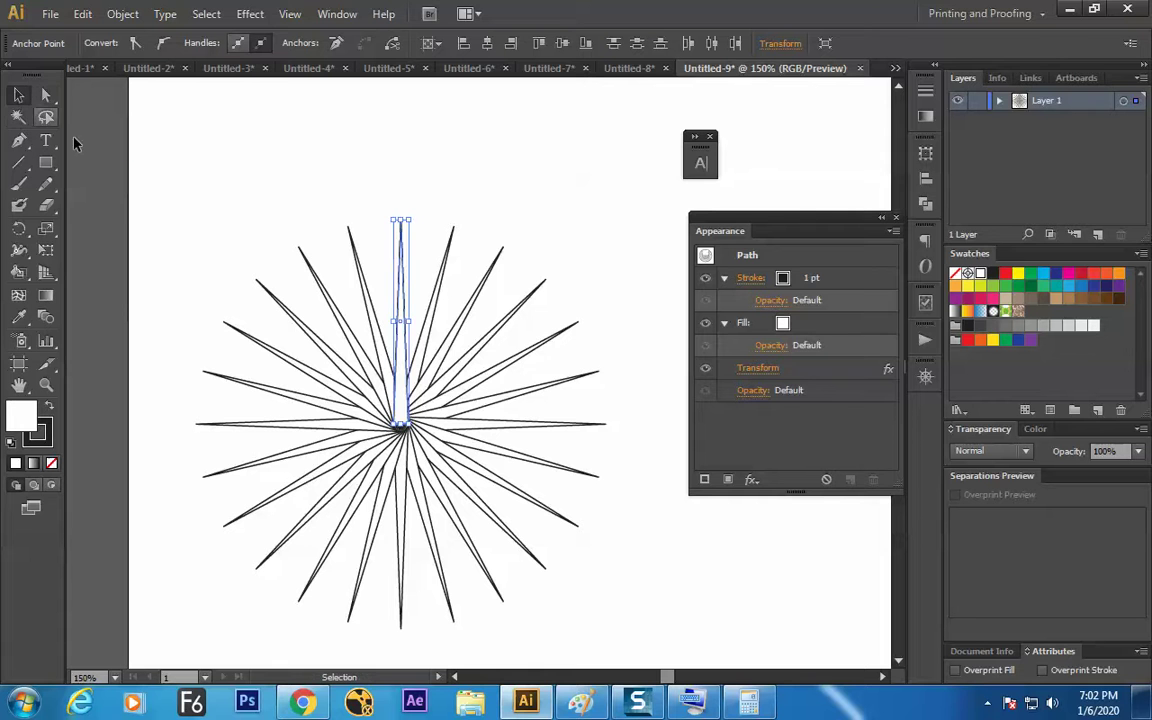
pyautogui.doubleClick(841, 372)
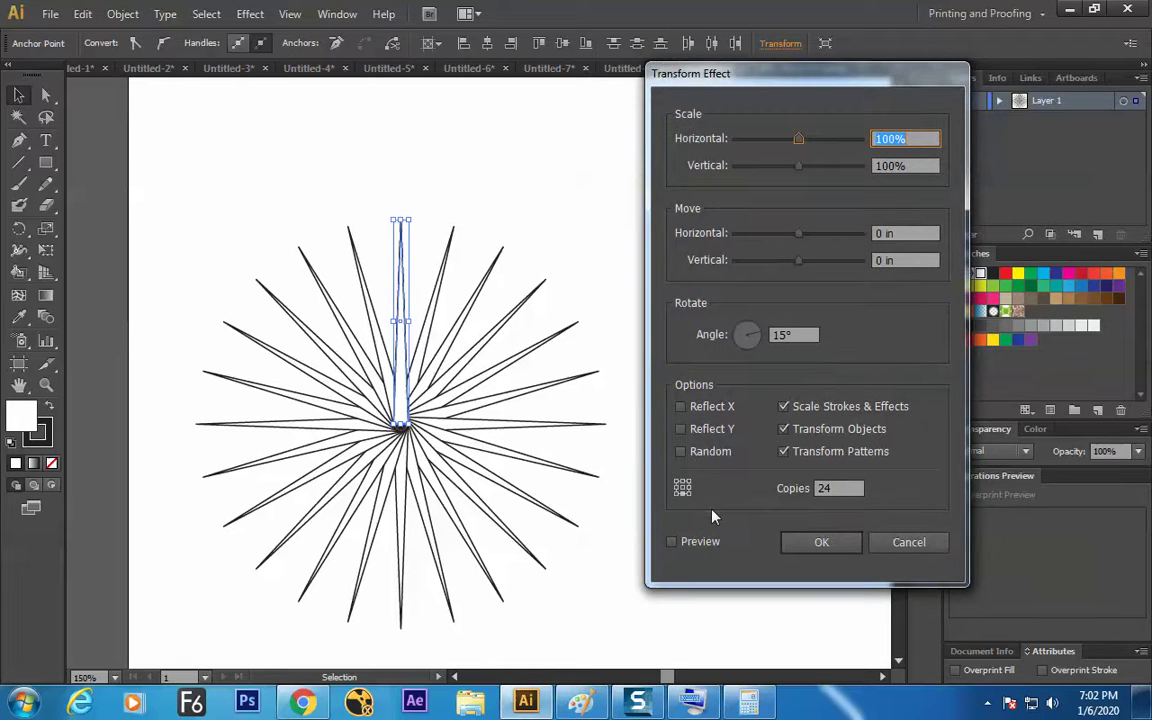
# Step: Turn on Preview and try a 0.25 in vertical move for the rays
pyautogui.click(700, 541)
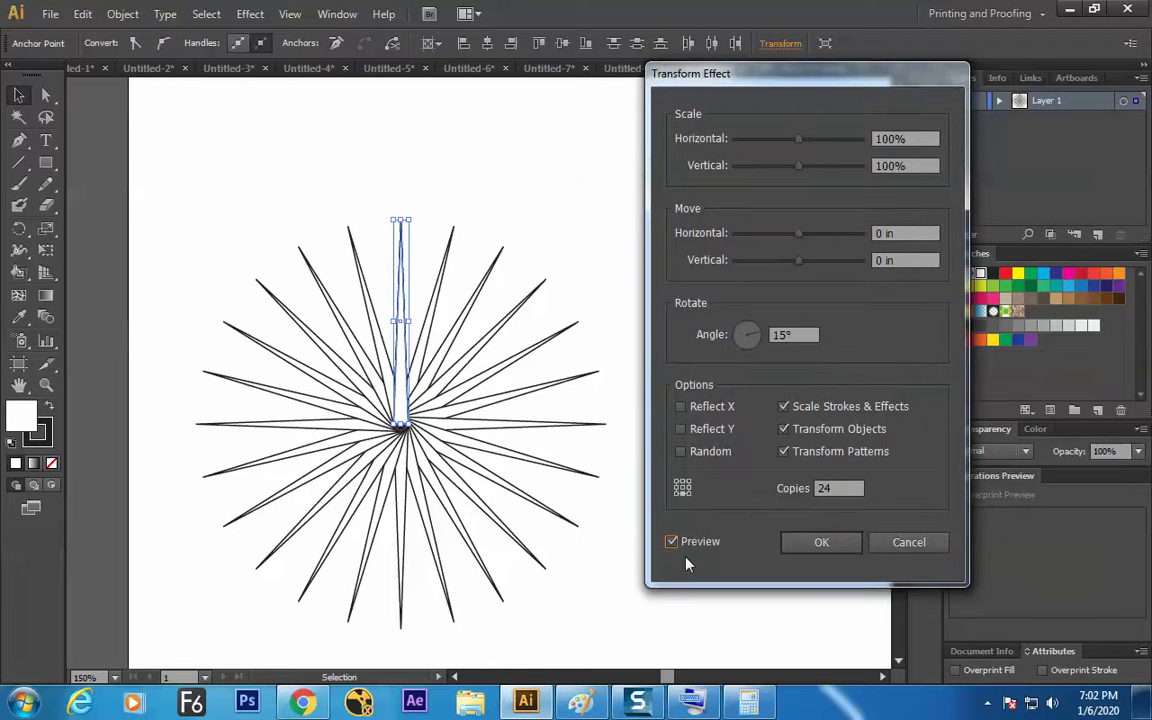
pyautogui.click(914, 232)
pyautogui.click(900, 260)
pyautogui.write('0.25')
pyautogui.press('Down')
pyautogui.press('Down')
pyautogui.press('Up')
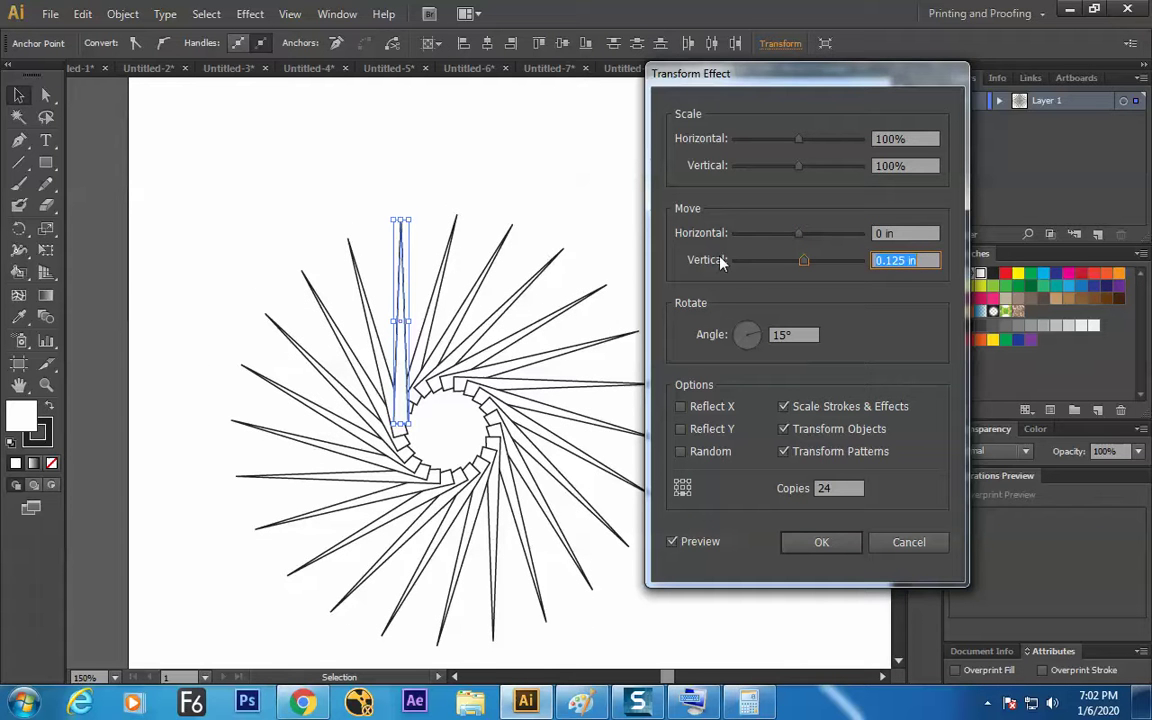
# Step: Set Move Horizontal to -0.125 in and Vertical to 0 in, then apply
pyautogui.click(884, 234)
pyautogui.press('Up')
pyautogui.press('Down')
pyautogui.press('Down')
pyautogui.press('Down')
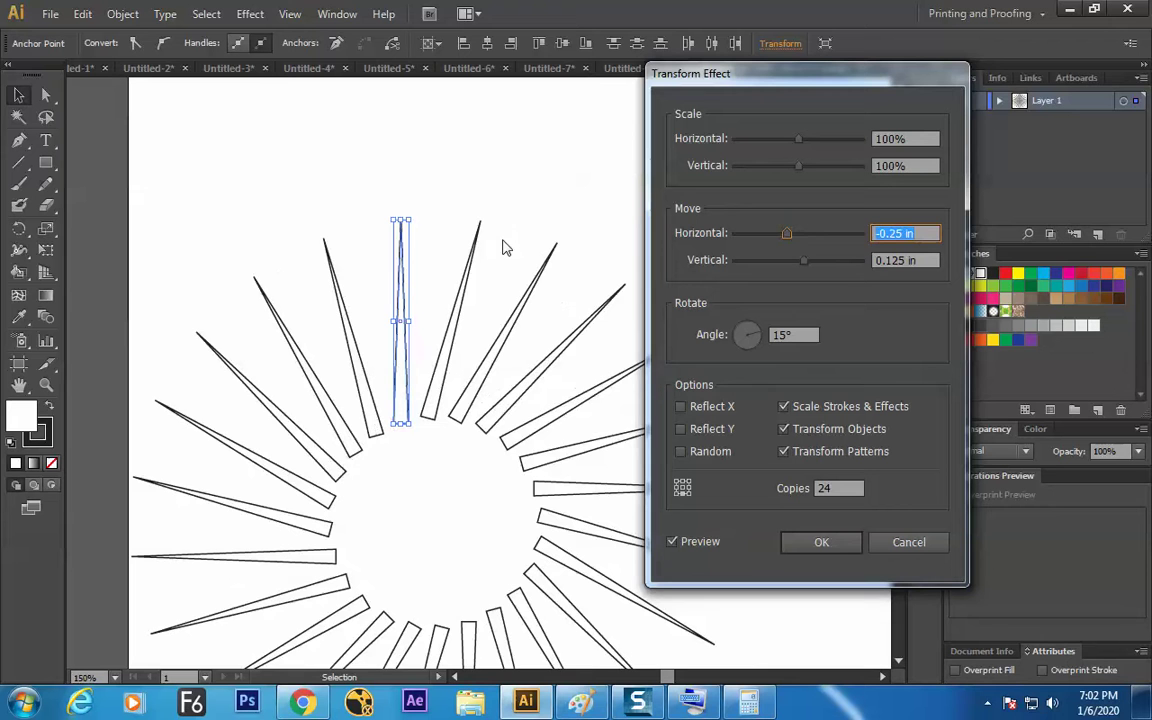
pyautogui.press('Up')
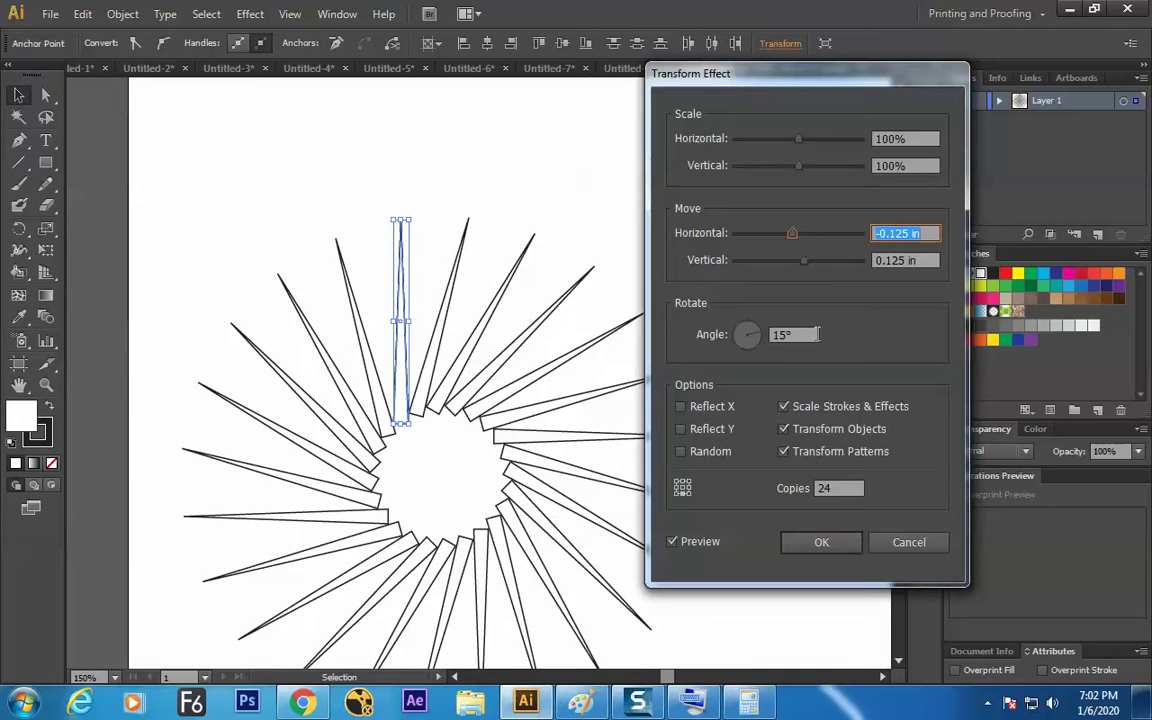
pyautogui.press('Tab')
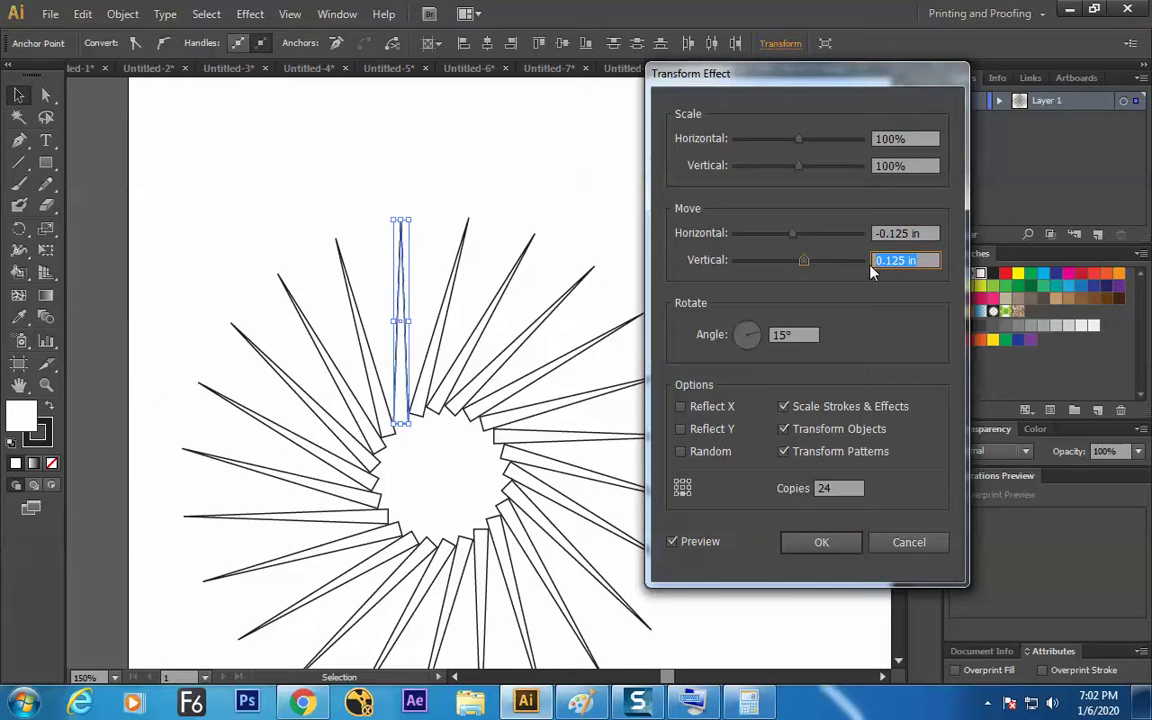
pyautogui.press('Down')
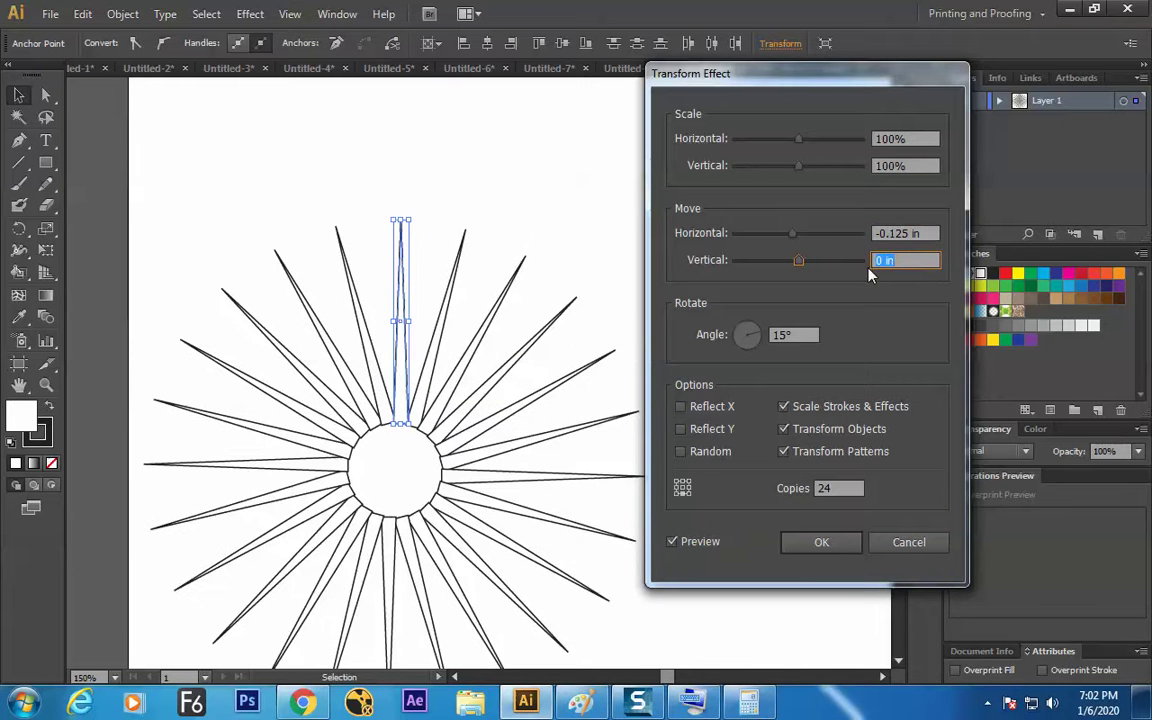
pyautogui.hotkey('shift', 'Tab')
pyautogui.press('Up')
pyautogui.press('Down')
pyautogui.press('Down')
pyautogui.press('Up')
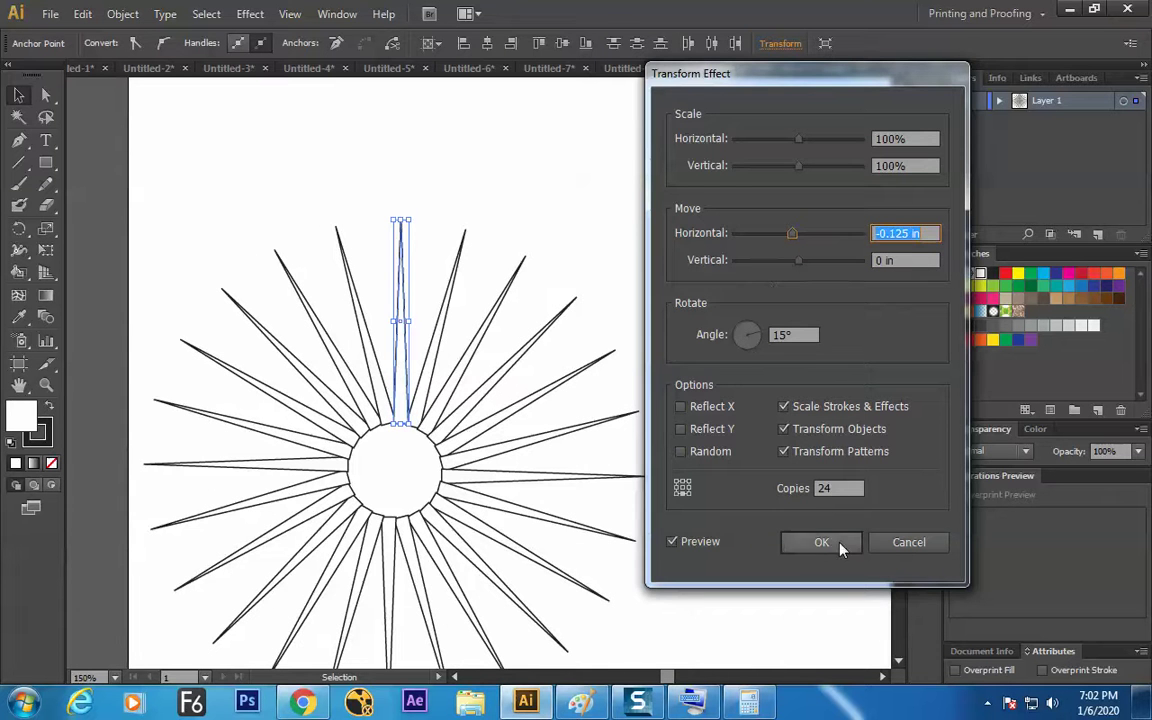
pyautogui.click(840, 545)
# Step: Select the starburst's vertical top ray, undoing one stray change
pyautogui.click(493, 594)
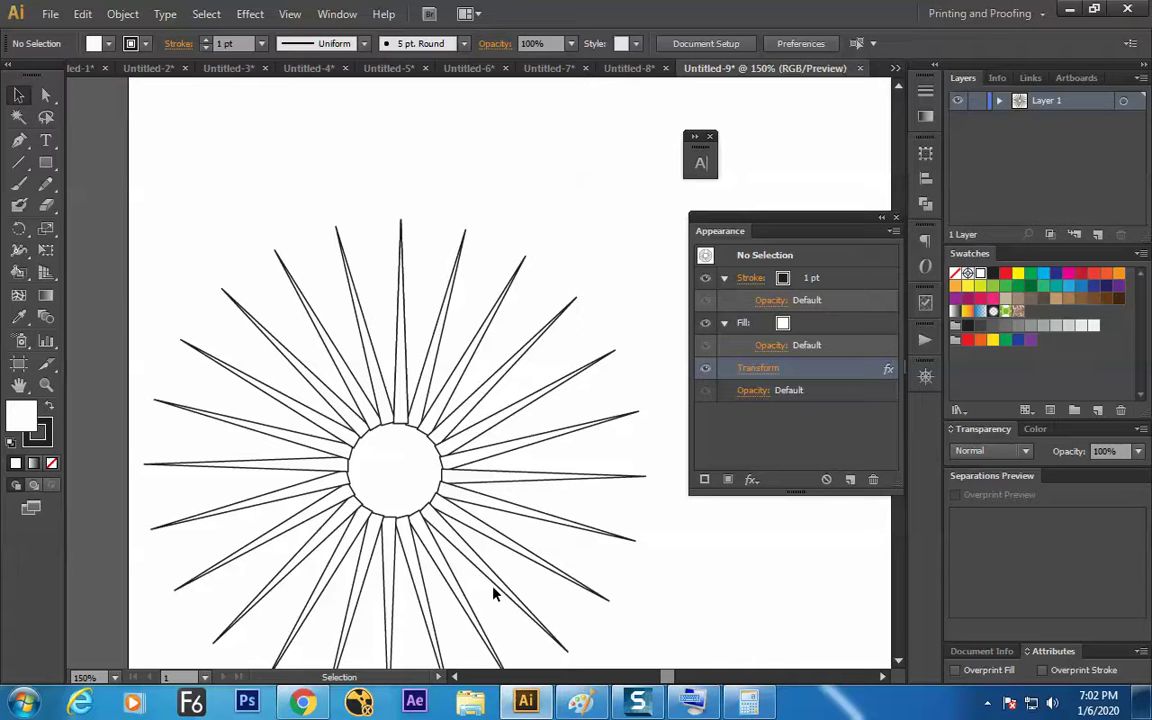
pyautogui.click(399, 421)
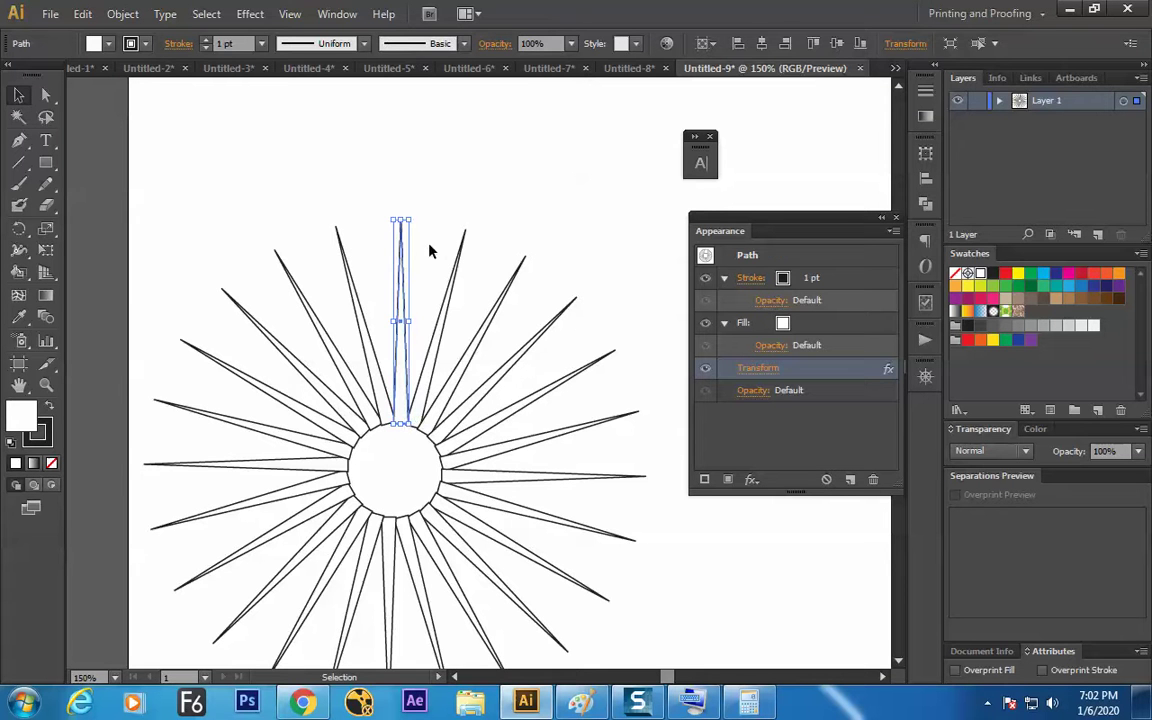
pyautogui.click(415, 360)
pyautogui.click(401, 390)
pyautogui.moveTo(406, 391)
pyautogui.mouseDown()
pyautogui.moveTo(430, 318)
pyautogui.moveTo(424, 355)
pyautogui.mouseUp()
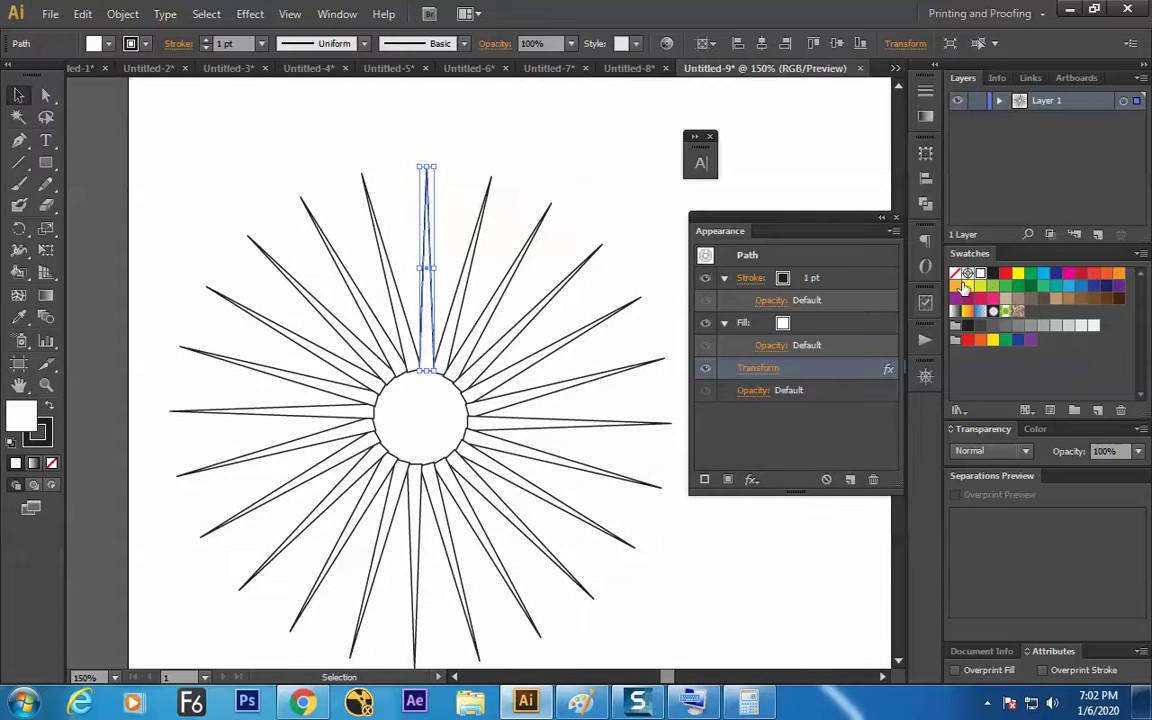
pyautogui.hotkey('ctrl', 'z')
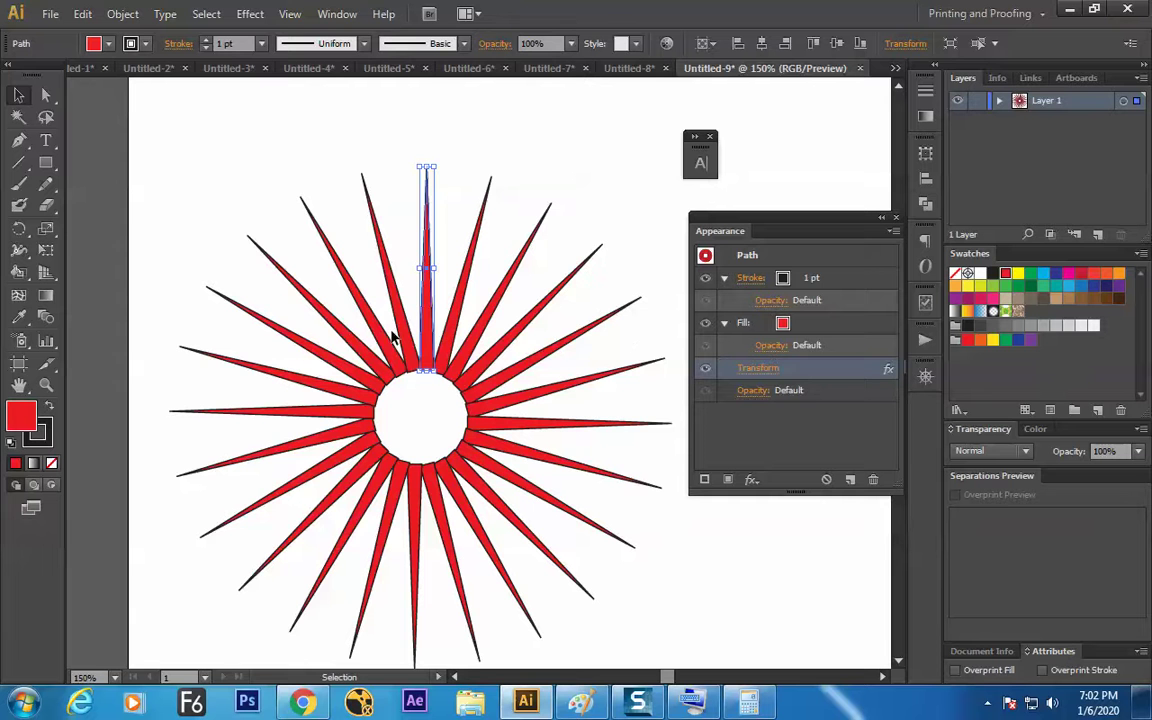
# Step: Expand the starburst's appearance and ungroup it into separate spikes
pyautogui.click(122, 14)
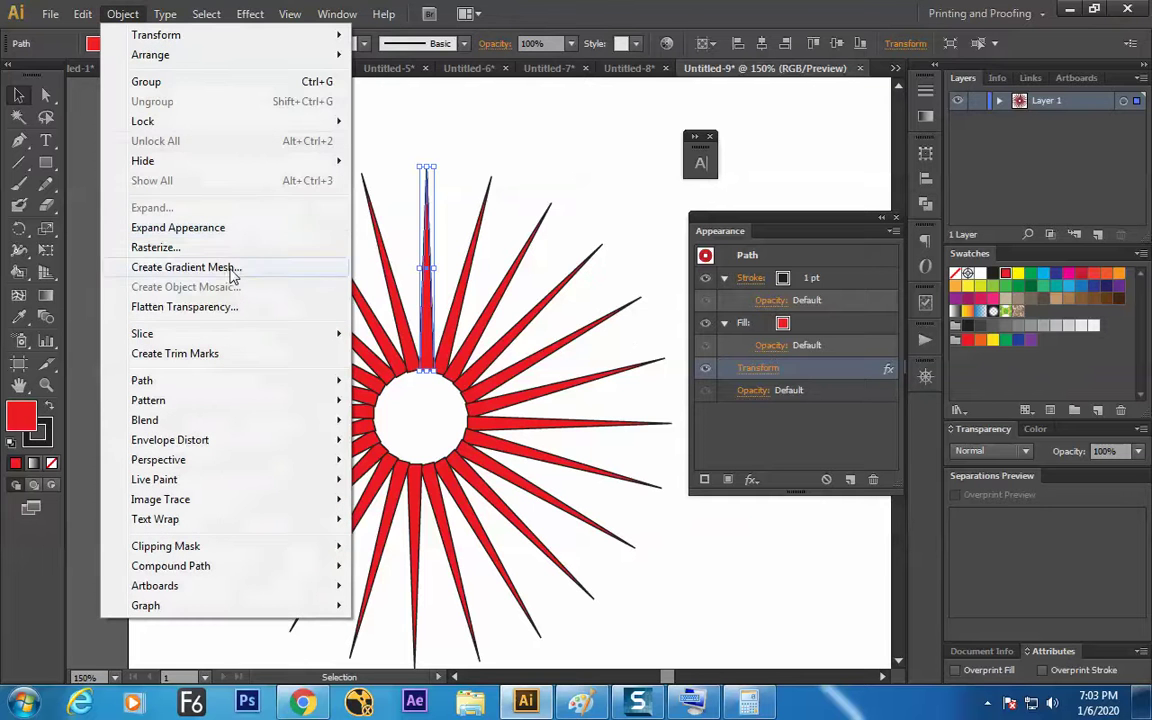
pyautogui.click(222, 228)
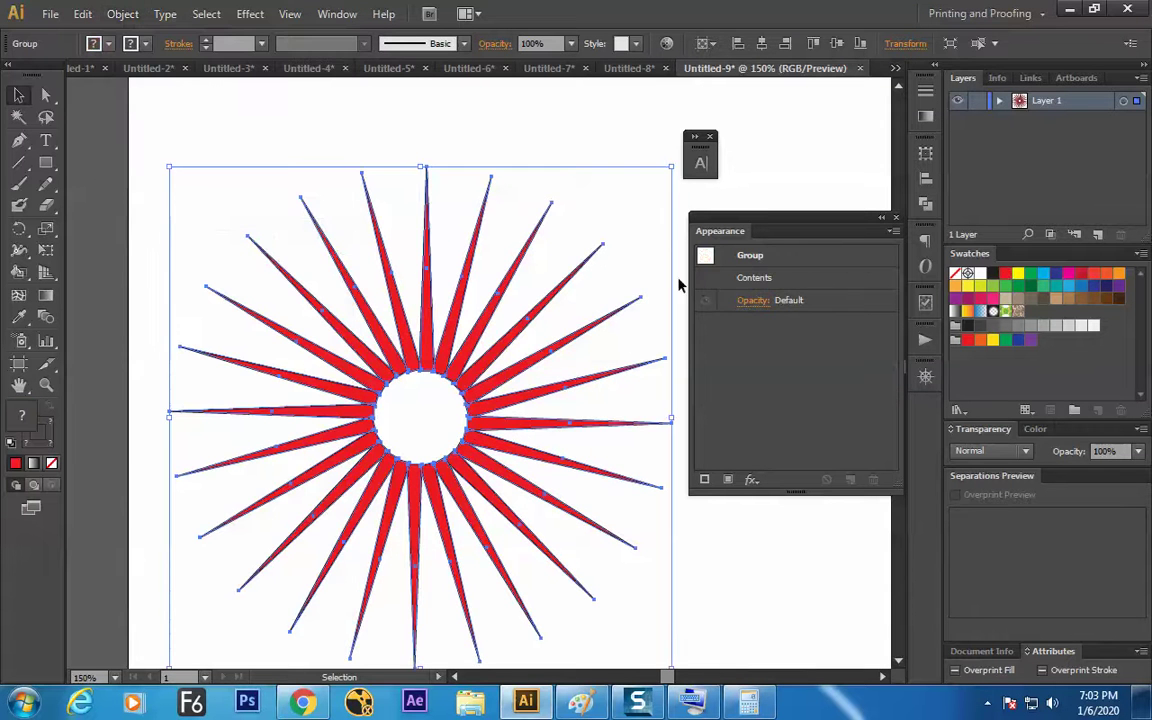
pyautogui.click(568, 262)
pyautogui.click(490, 350)
pyautogui.rightClick(474, 385)
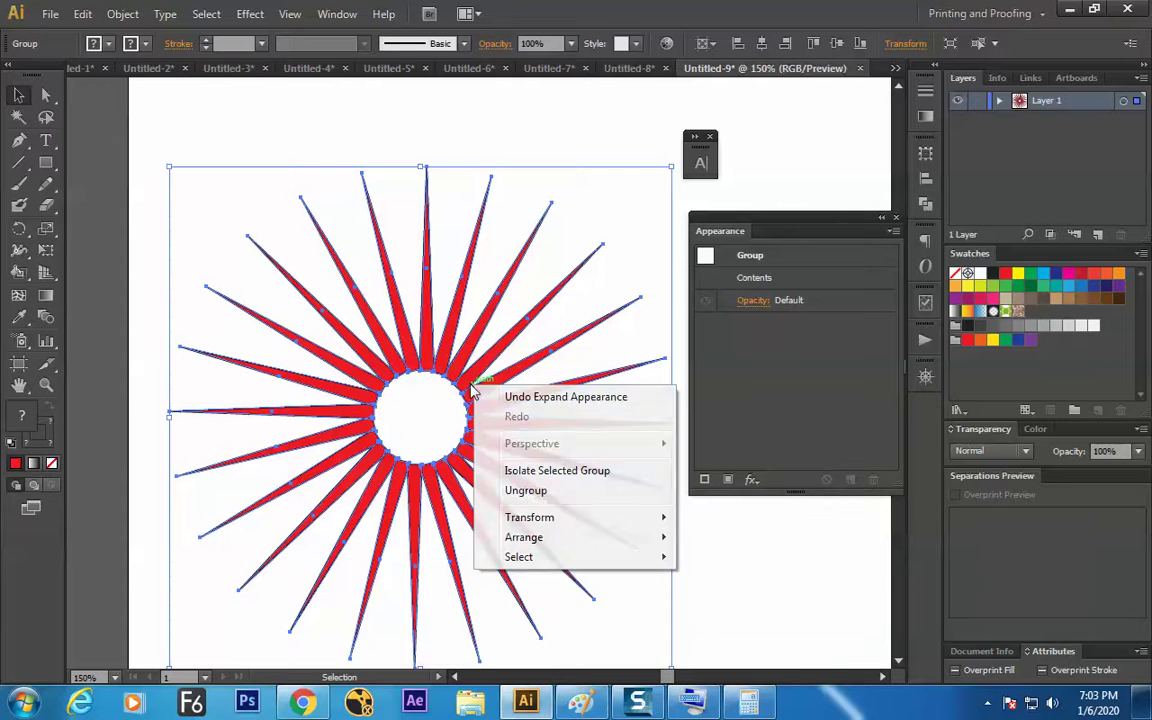
pyautogui.click(526, 490)
pyautogui.click(580, 405)
# Step: Colour one upper spike green and the one above it yellow, then start a new document
pyautogui.click(636, 298)
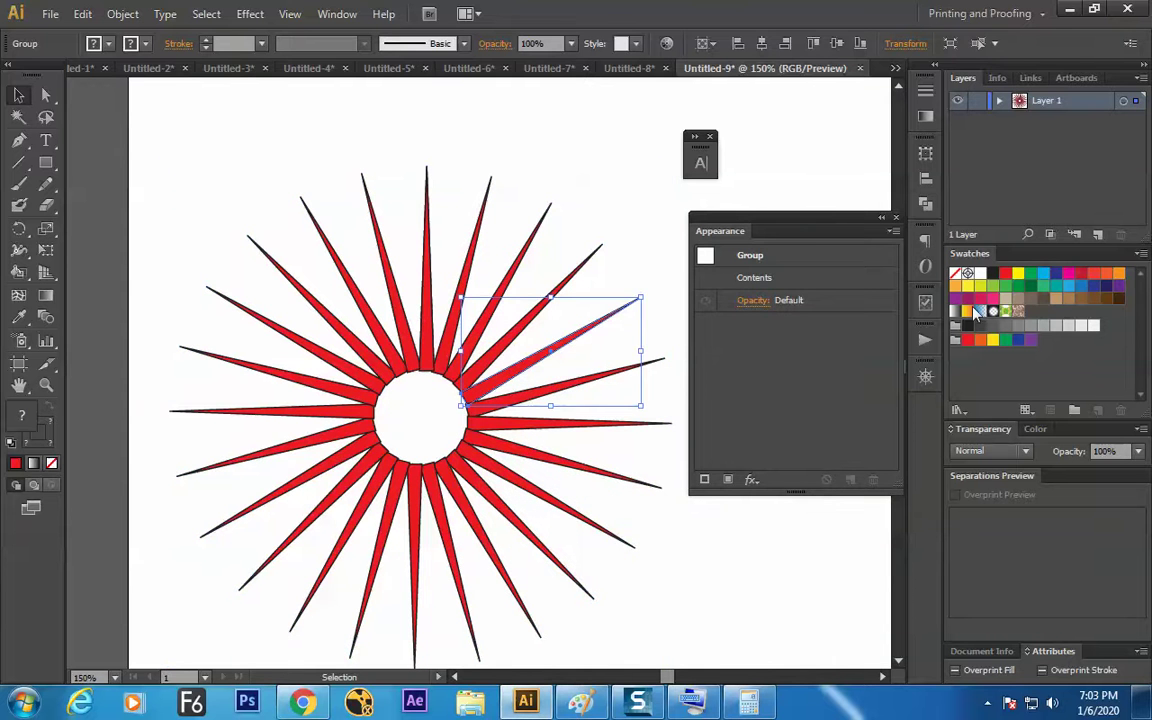
pyautogui.click(1040, 287)
pyautogui.click(556, 210)
pyautogui.click(535, 236)
pyautogui.click(1018, 273)
pyautogui.click(626, 236)
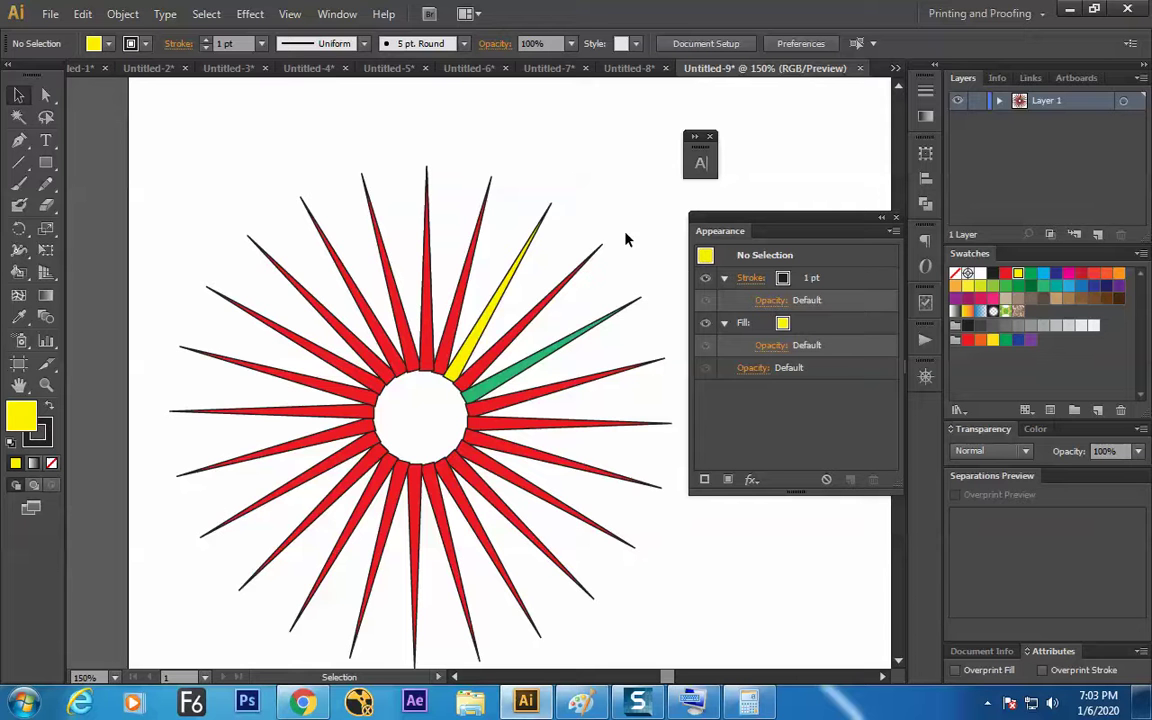
pyautogui.hotkey('ctrl', 'n')
pyautogui.press('Return')
# Step: Draw a small square and repeat it with Transform: 5 copies, 0.75 in horizontal move
pyautogui.click(51, 167)
pyautogui.moveTo(358, 210); pyautogui.dragTo(410, 260)
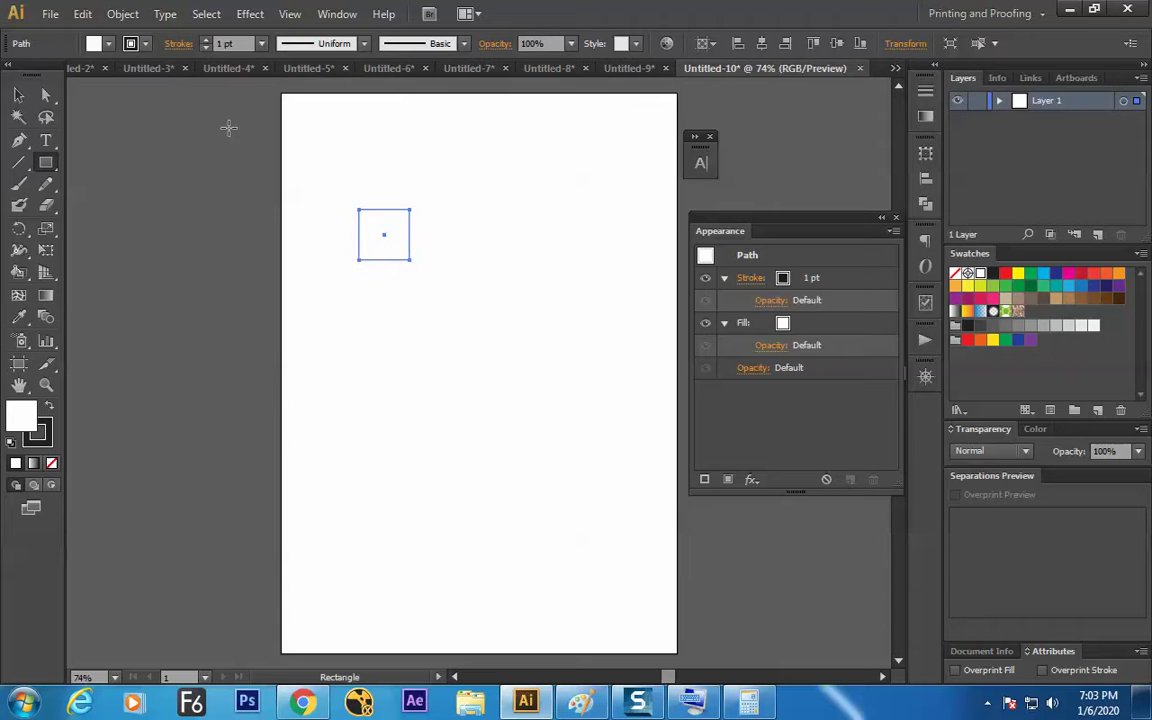
pyautogui.click(250, 14)
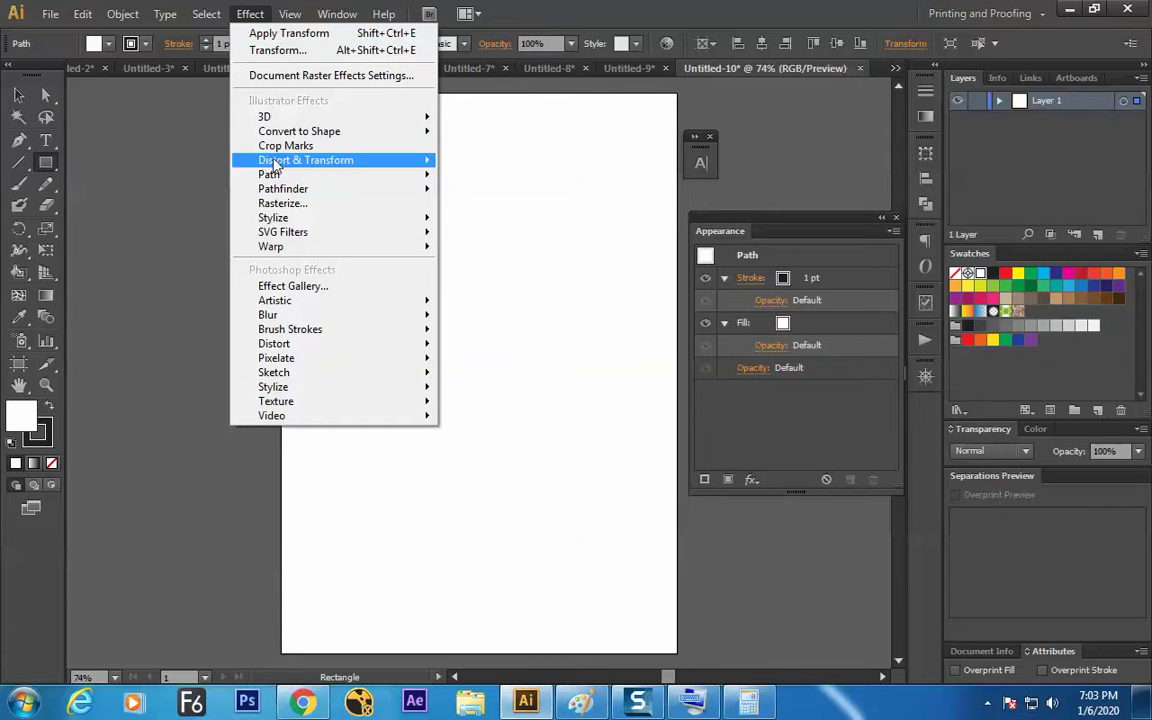
pyautogui.moveTo(305, 160)
pyautogui.click(140, 222)
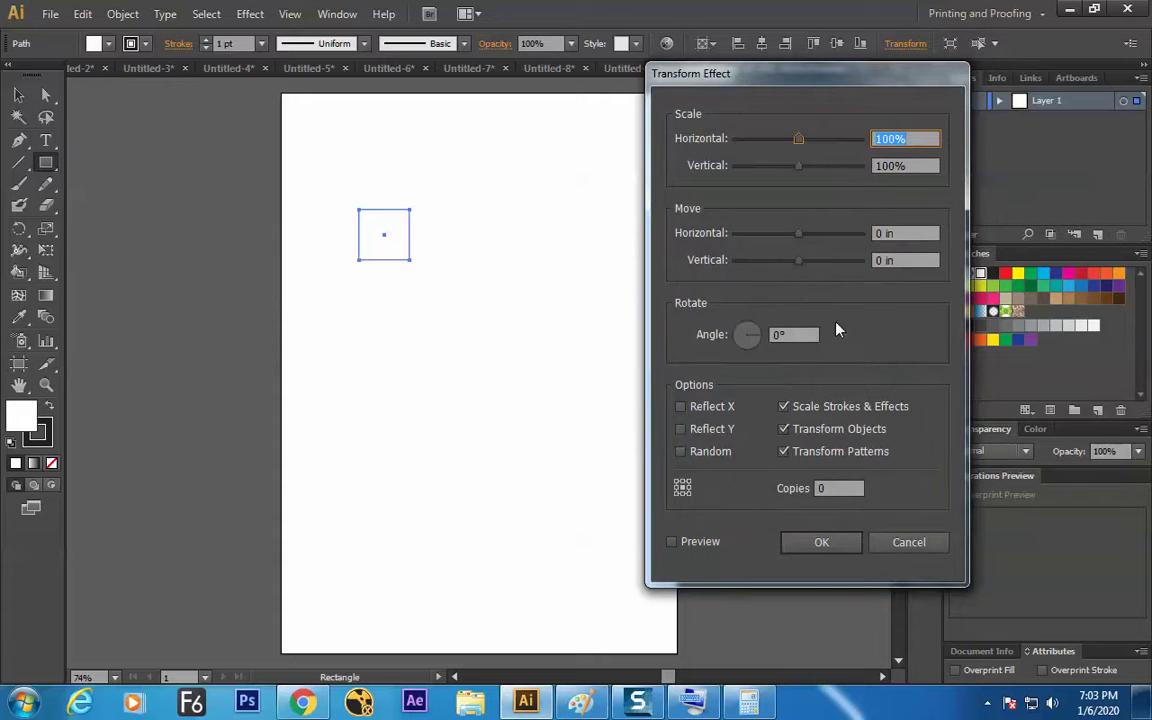
pyautogui.click(688, 542)
pyautogui.click(840, 487)
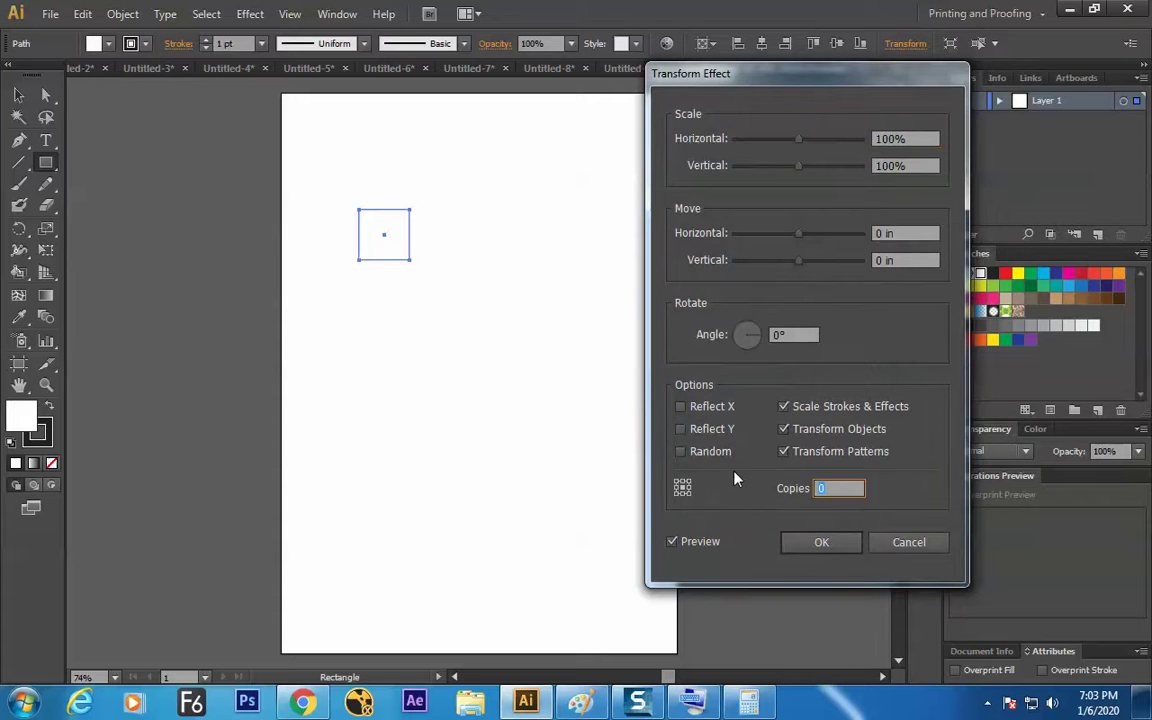
pyautogui.write('5')
pyautogui.click(917, 235)
pyautogui.press('Up')
pyautogui.press('Up')
pyautogui.press('Up')
pyautogui.press('Up')
pyautogui.press('Up')
pyautogui.press('Up')
pyautogui.press('Up')
pyautogui.press('Up')
pyautogui.press('Up')
pyautogui.press('Up')
pyautogui.click(821, 548)
# Step: Move the row of squares up and to the left
pyautogui.click(18, 94)
pyautogui.click(410, 282)
pyautogui.moveTo(375, 241); pyautogui.dragTo(314, 198)
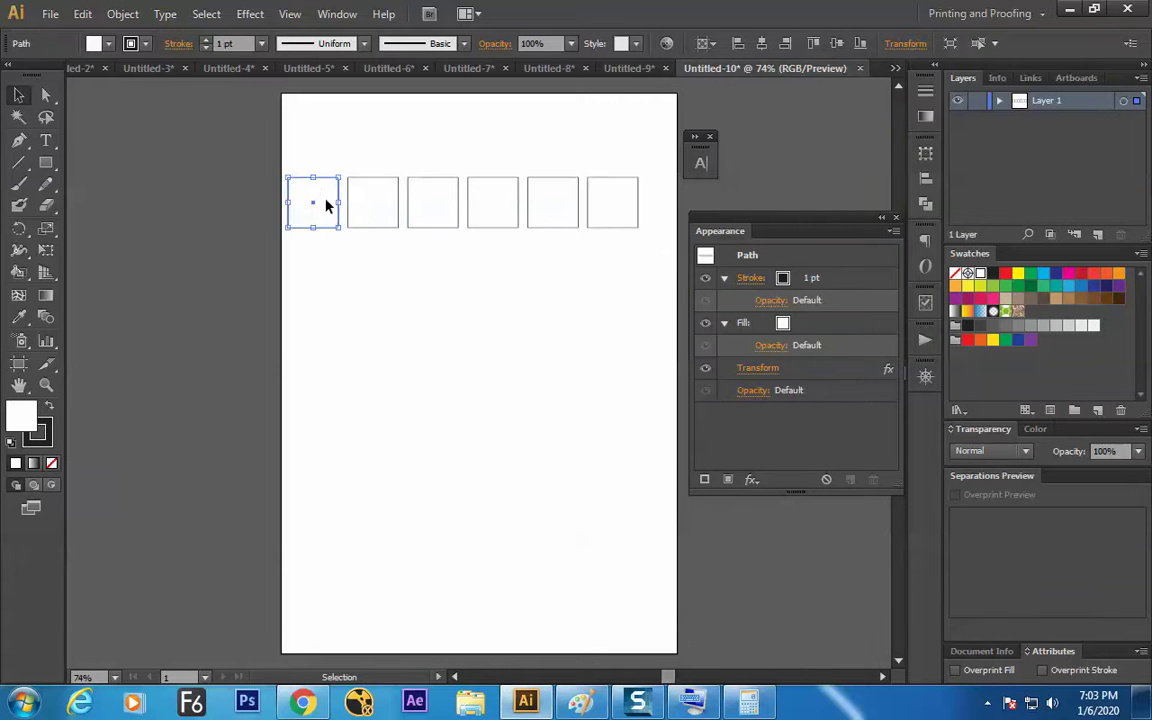
# Step: Add a new Transform effect with 6 copies moved 1.25 in vertically, stacking seven rows of squares
pyautogui.click(250, 14)
pyautogui.moveTo(305, 160)
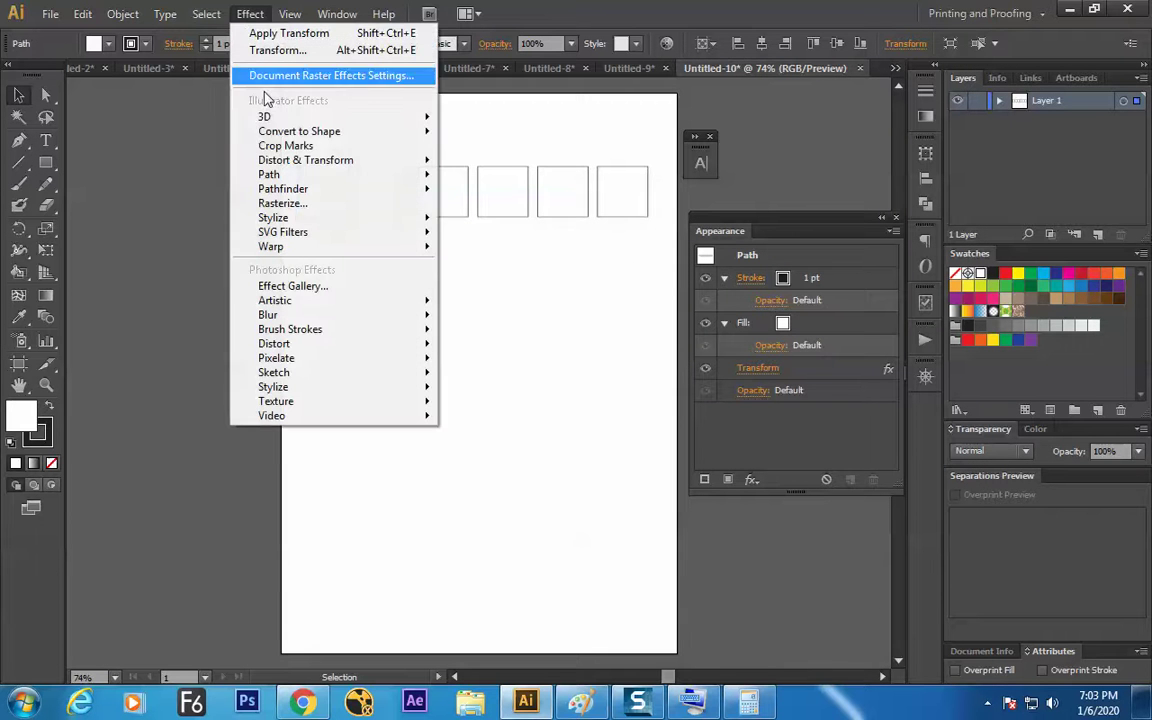
pyautogui.click(150, 222)
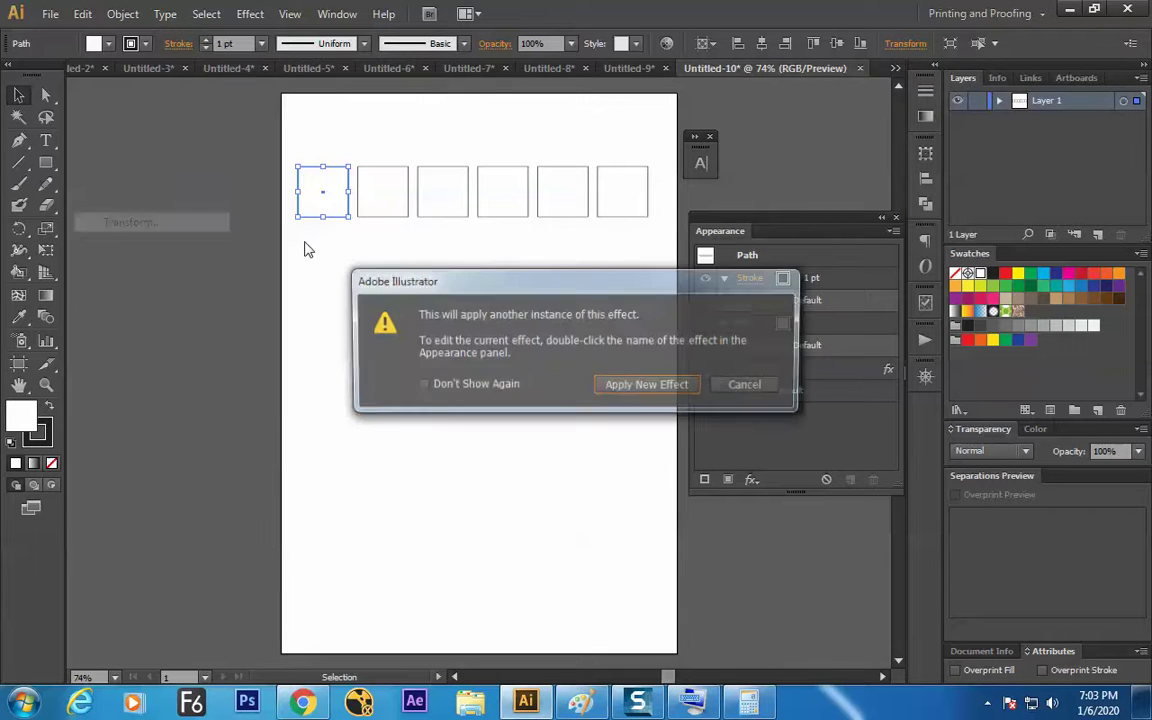
pyautogui.click(648, 386)
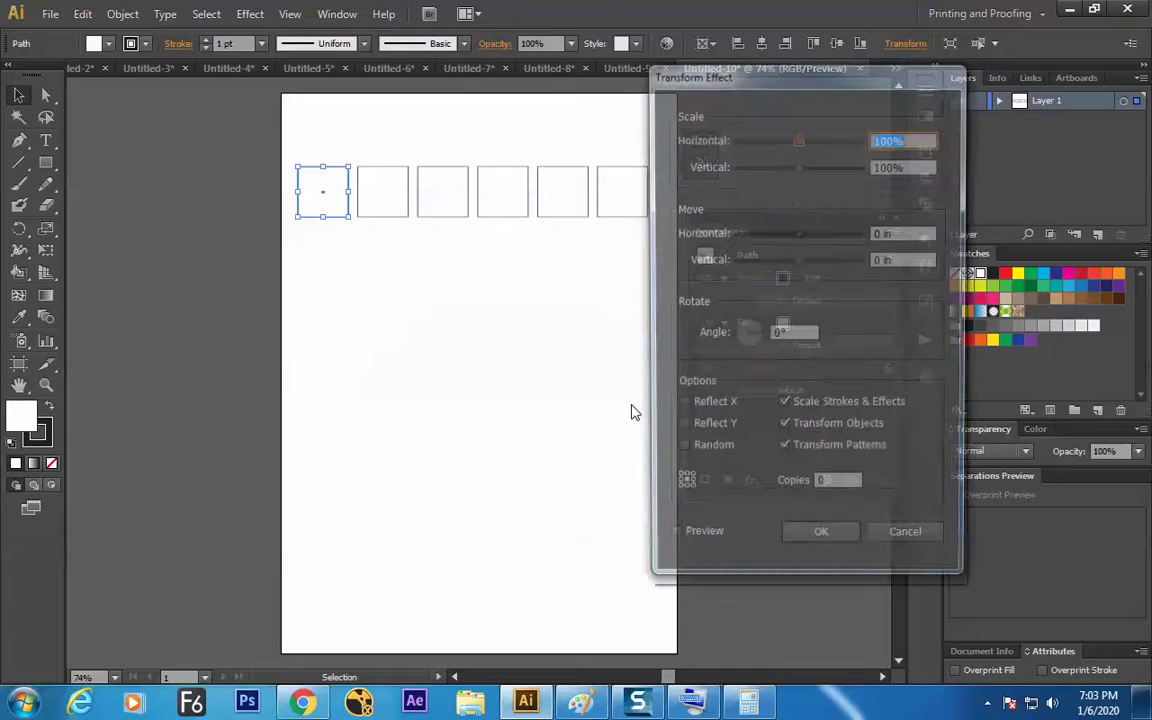
pyautogui.click(683, 486)
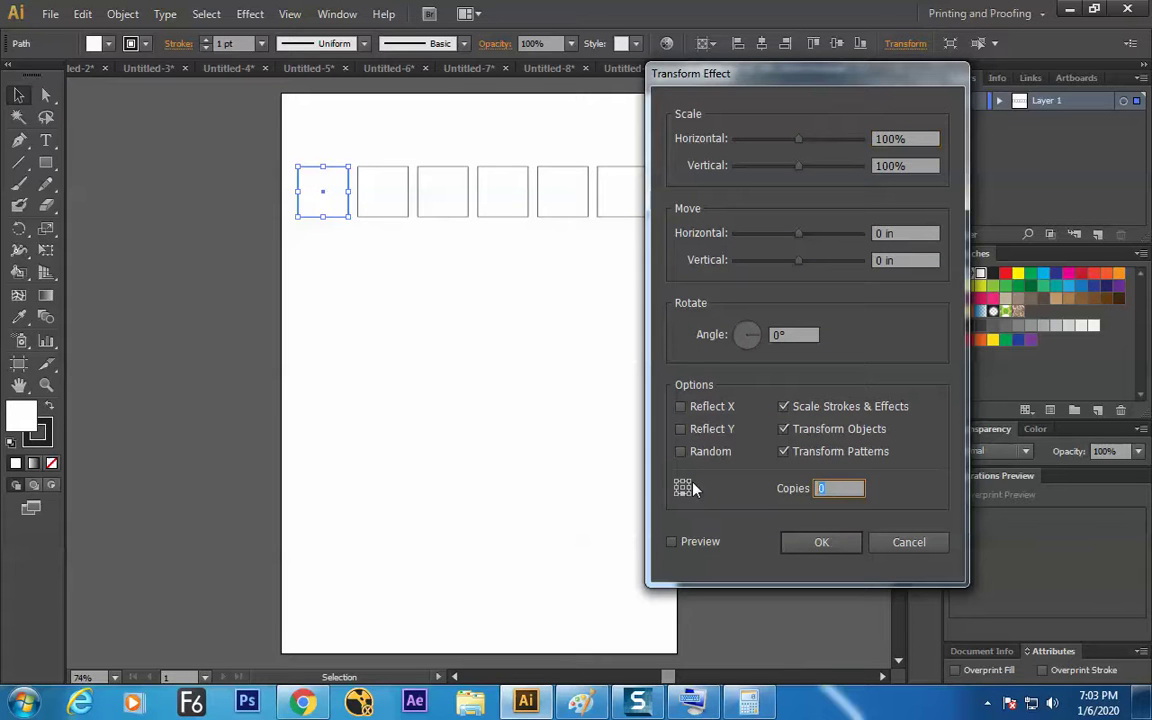
pyautogui.write('6')
pyautogui.click(905, 259)
pyautogui.press('Up')
pyautogui.press('Up')
pyautogui.press('Up')
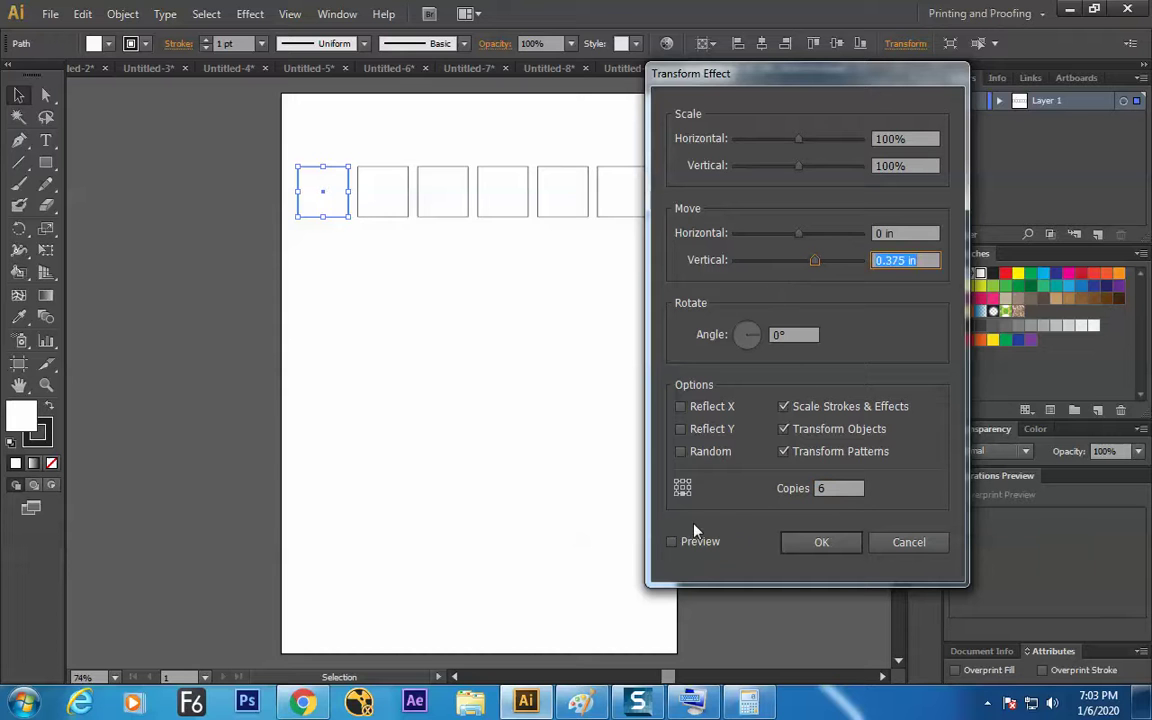
pyautogui.click(672, 541)
pyautogui.press('Up')
pyautogui.press('Up')
pyautogui.press('Up')
pyautogui.press('Up')
pyautogui.press('Up')
pyautogui.press('Up')
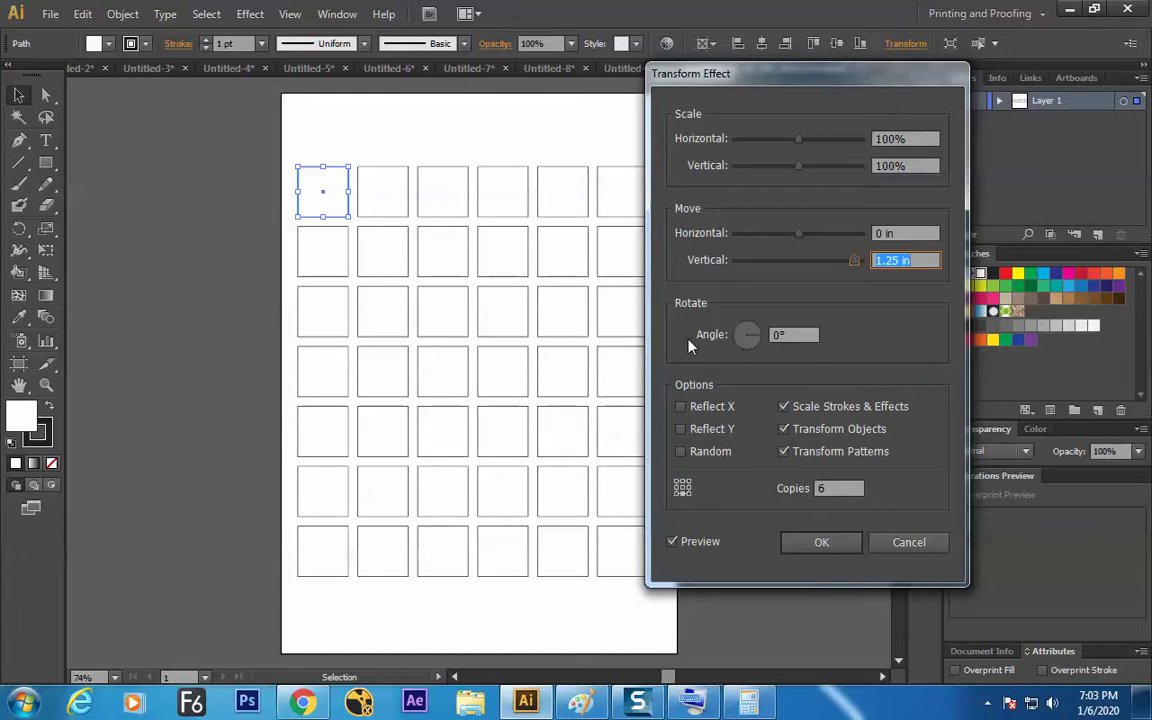
pyautogui.click(810, 541)
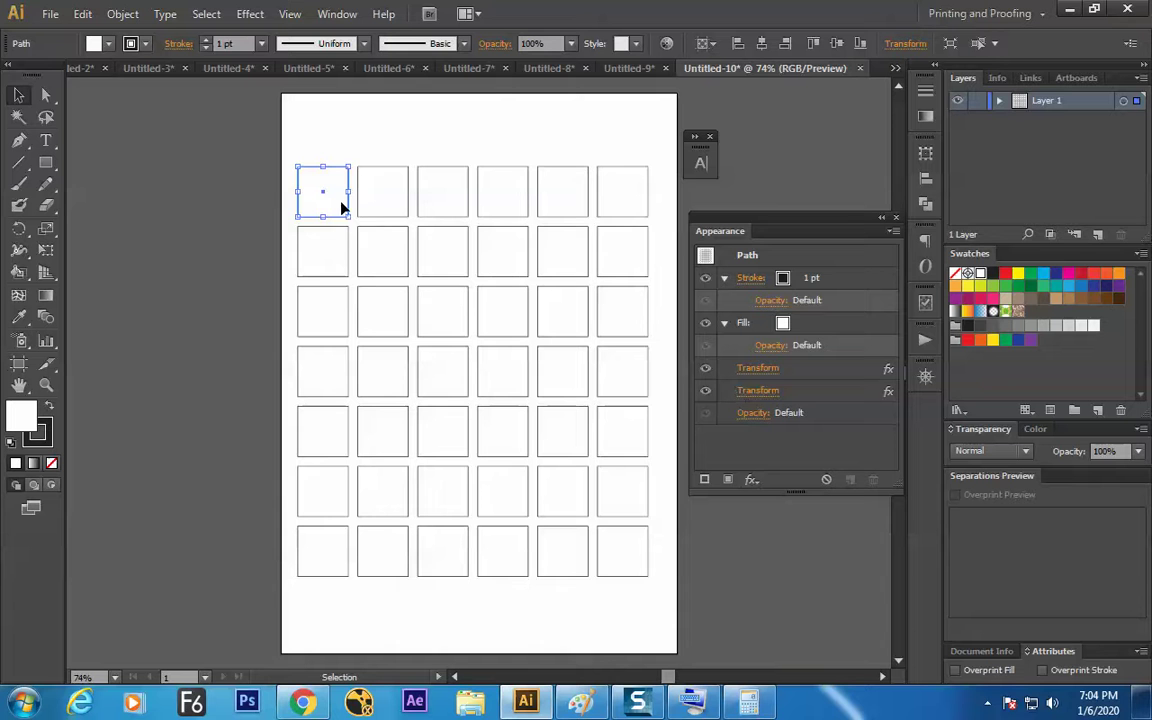
# Step: Drag the square's top-left anchor inward, then toggle both Transform effects' visibility to compare
pyautogui.click(45, 94)
pyautogui.moveTo(297, 167); pyautogui.dragTo(332, 204)
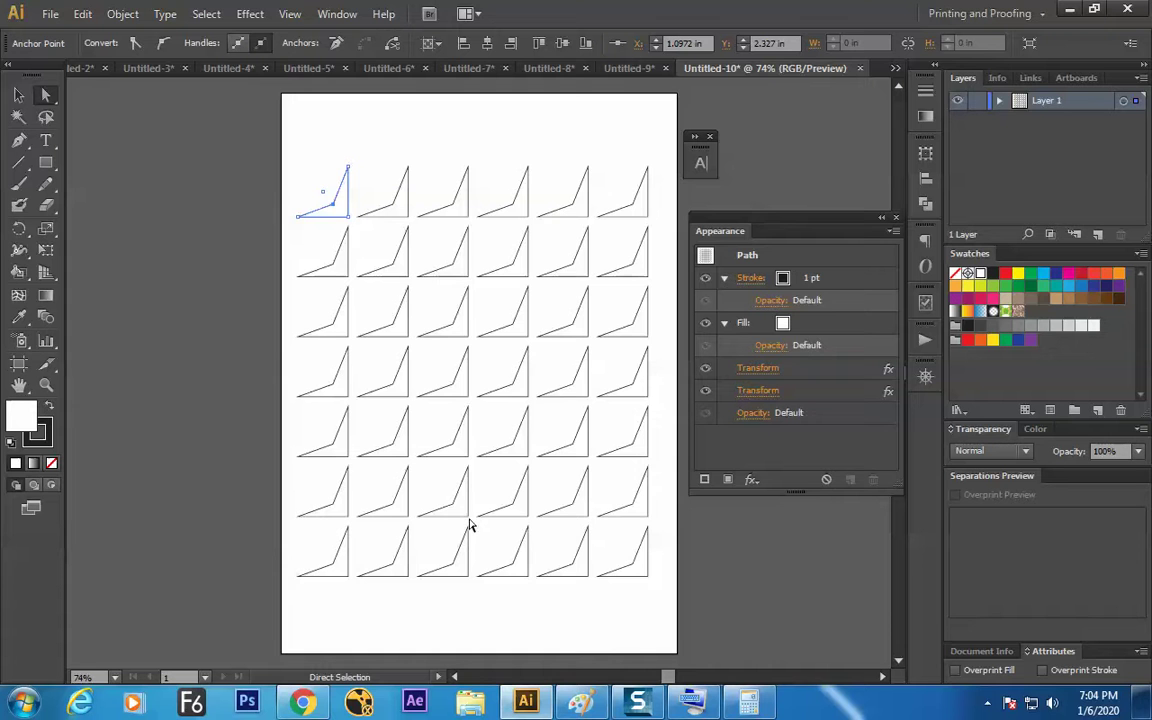
pyautogui.click(709, 369)
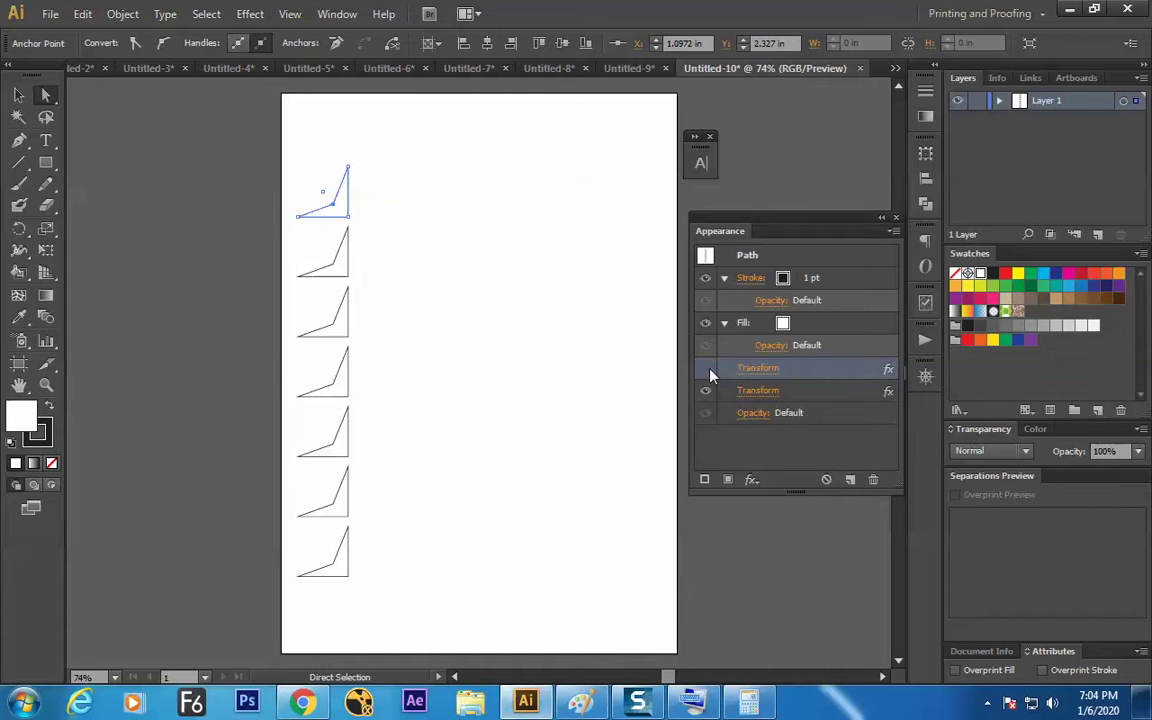
pyautogui.click(705, 368)
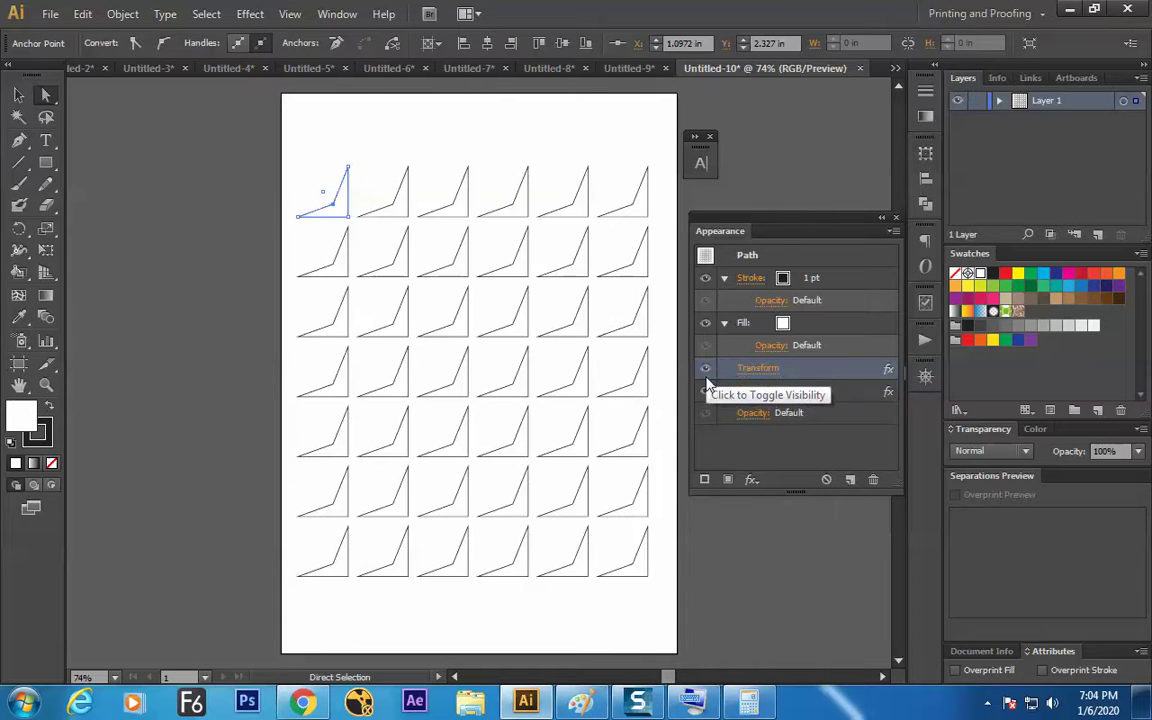
pyautogui.click(707, 391)
pyautogui.click(707, 391)
pyautogui.click(707, 369)
pyautogui.click(707, 391)
pyautogui.click(707, 391)
pyautogui.click(707, 369)
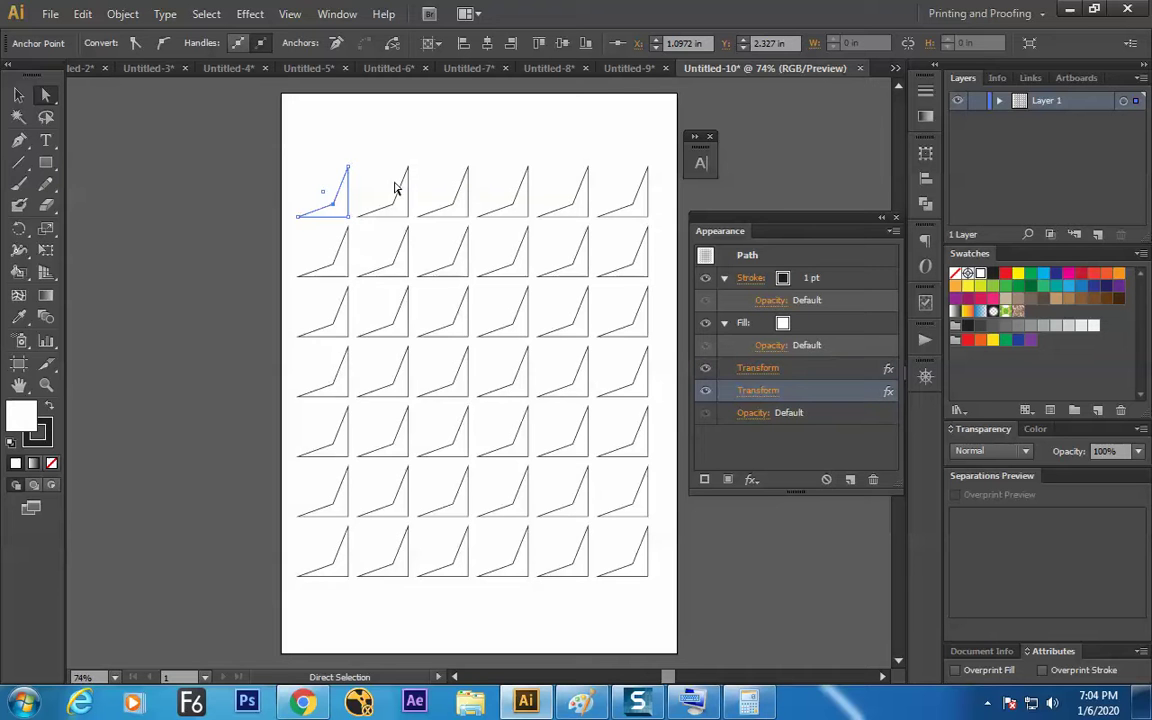
# Step: Select the reshaped square with its grid of copies and delete it
pyautogui.click(18, 95)
pyautogui.moveTo(231, 142); pyautogui.dragTo(387, 235)
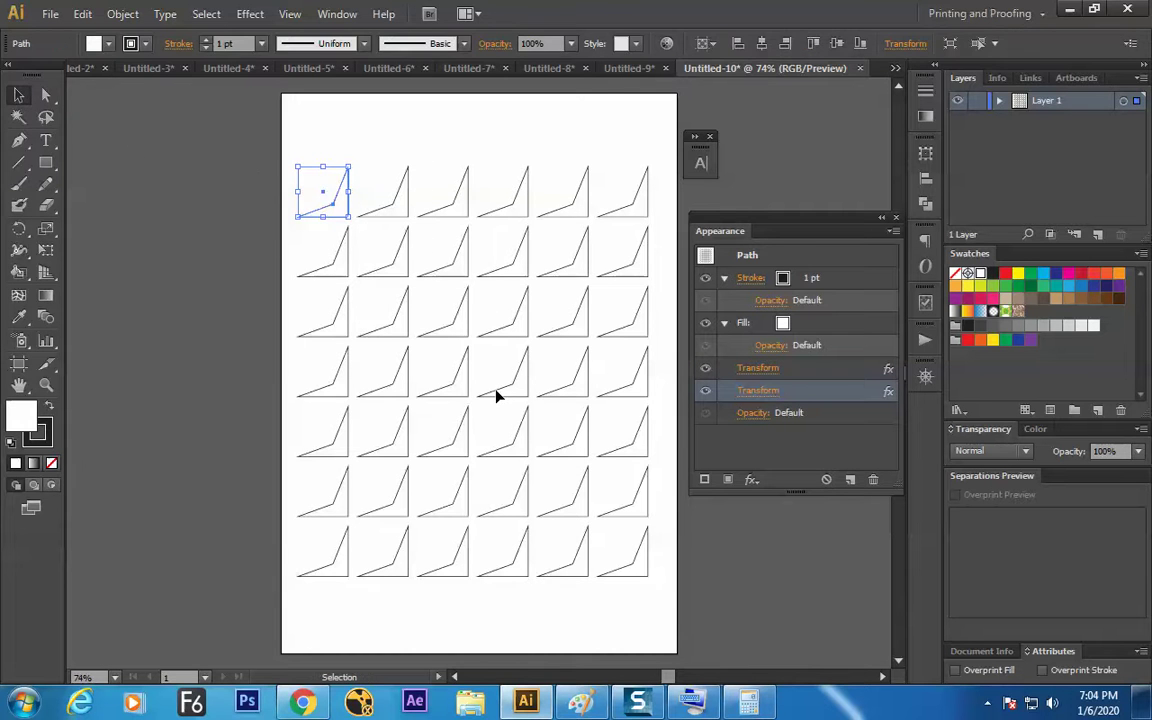
pyautogui.press('Delete')
pyautogui.click(45, 162)
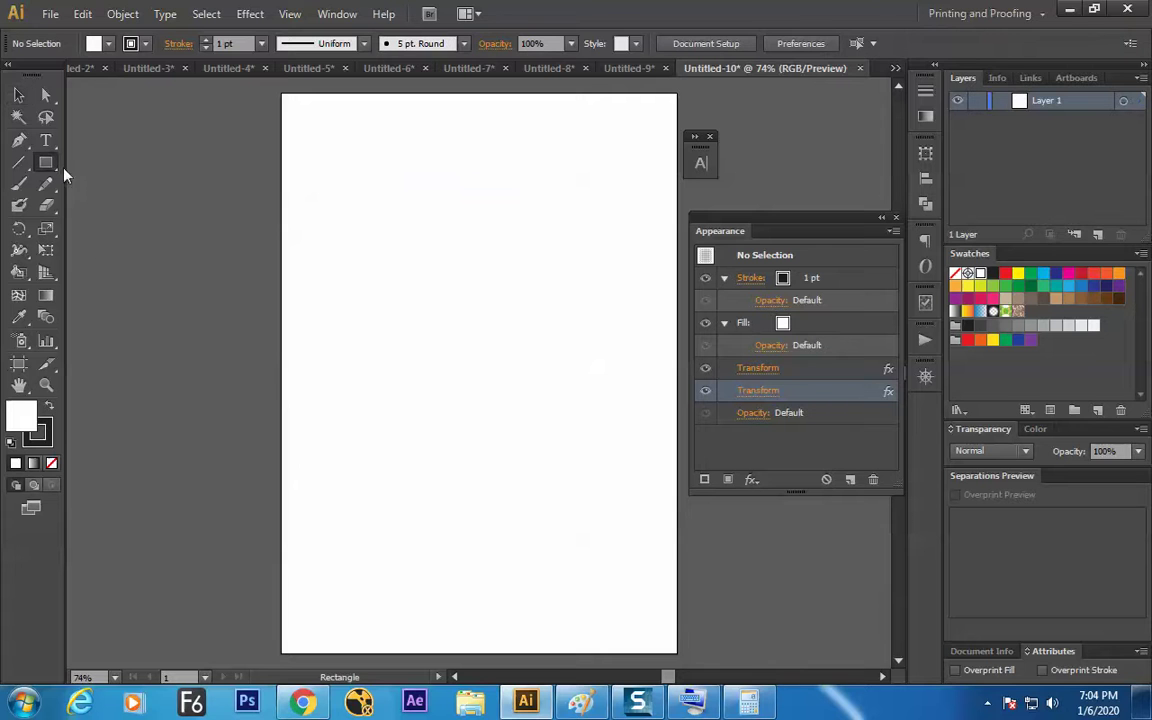
# Step: Draw a small square and duplicate it into a row of four
pyautogui.moveTo(320, 156); pyautogui.dragTo(390, 226)
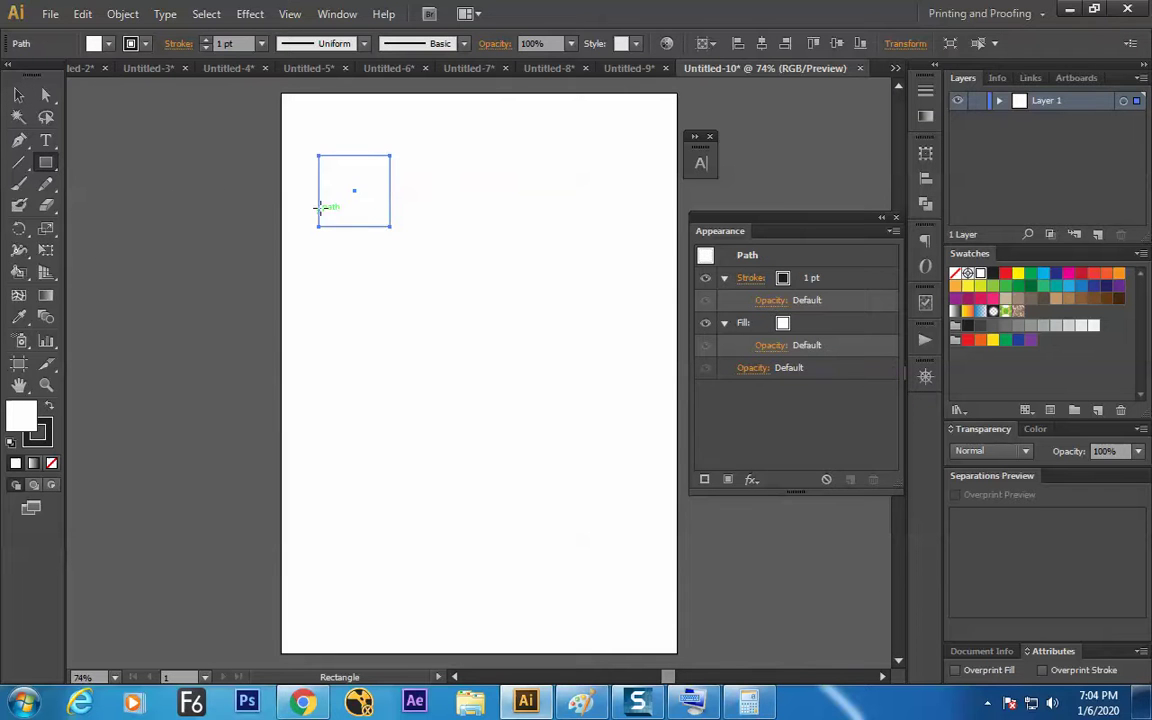
pyautogui.click(18, 94)
pyautogui.moveTo(358, 208)
pyautogui.mouseDown()
pyautogui.moveTo(444, 219)
pyautogui.moveTo(456, 209)
pyautogui.mouseUp()
pyautogui.hotkey('ctrl', 'd')
pyautogui.hotkey('ctrl', 'd')
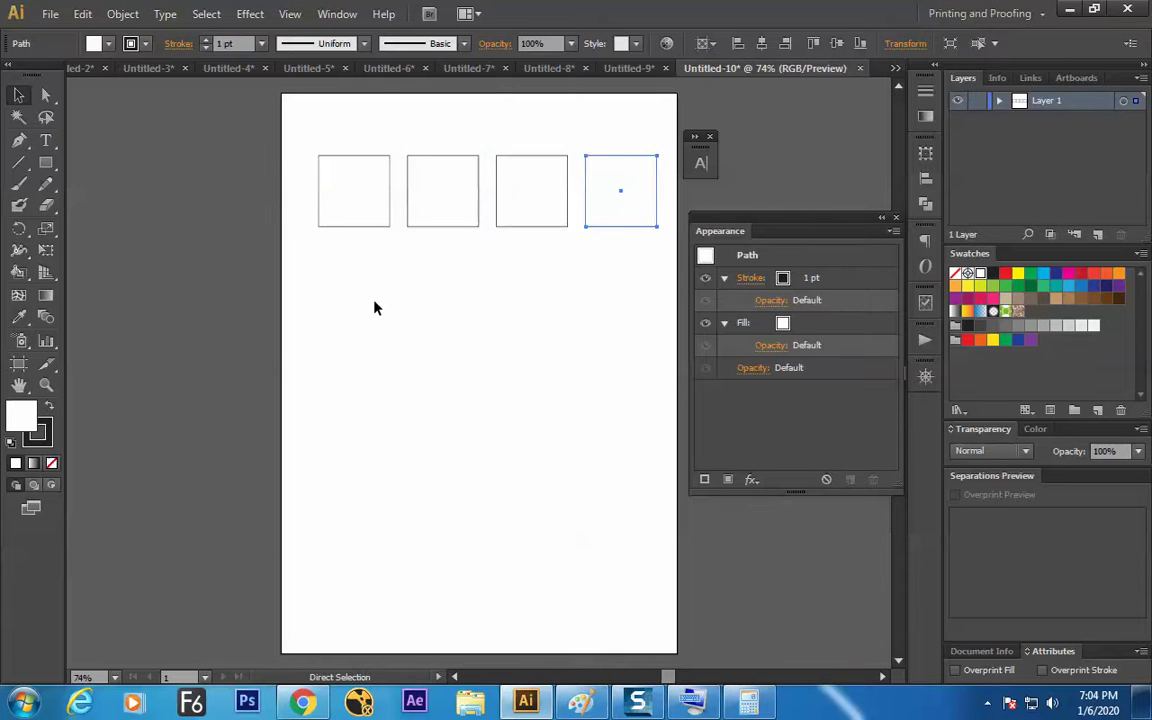
# Step: Copy the row down into four rows and fill all sixteen squares red
pyautogui.moveTo(285, 157)
pyautogui.mouseDown()
pyautogui.moveTo(609, 249)
pyautogui.moveTo(627, 310)
pyautogui.mouseUp()
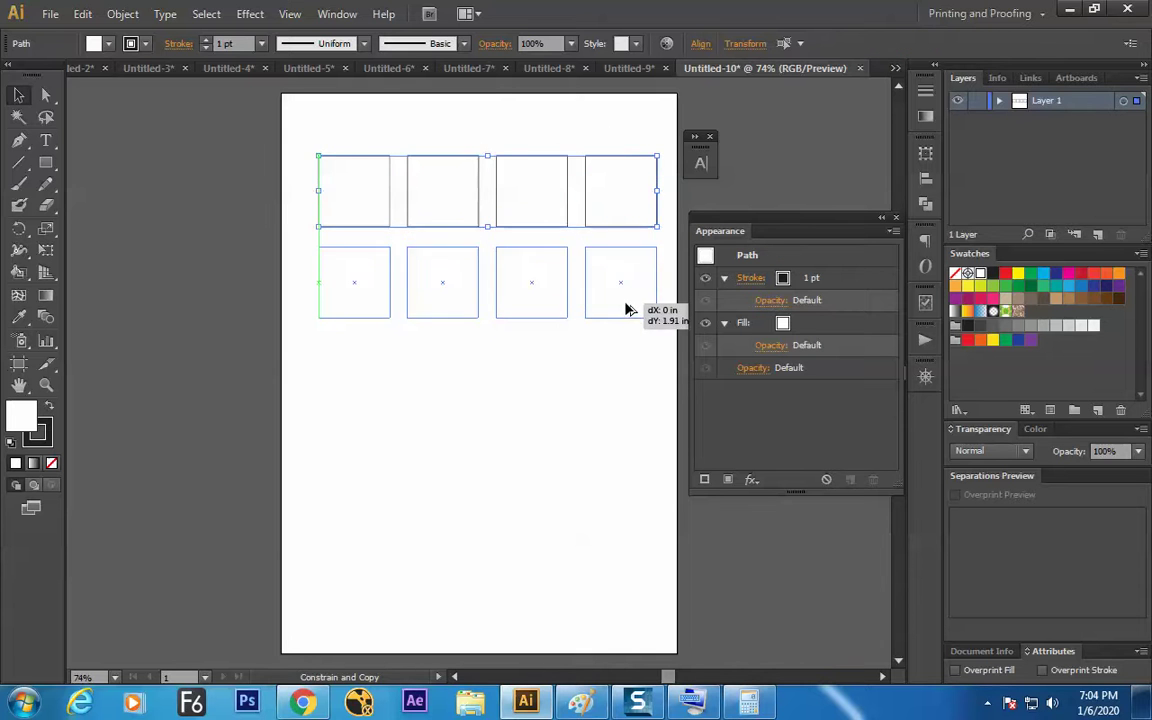
pyautogui.hotkey('ctrl', 'd')
pyautogui.hotkey('ctrl', 'd')
pyautogui.click(536, 594)
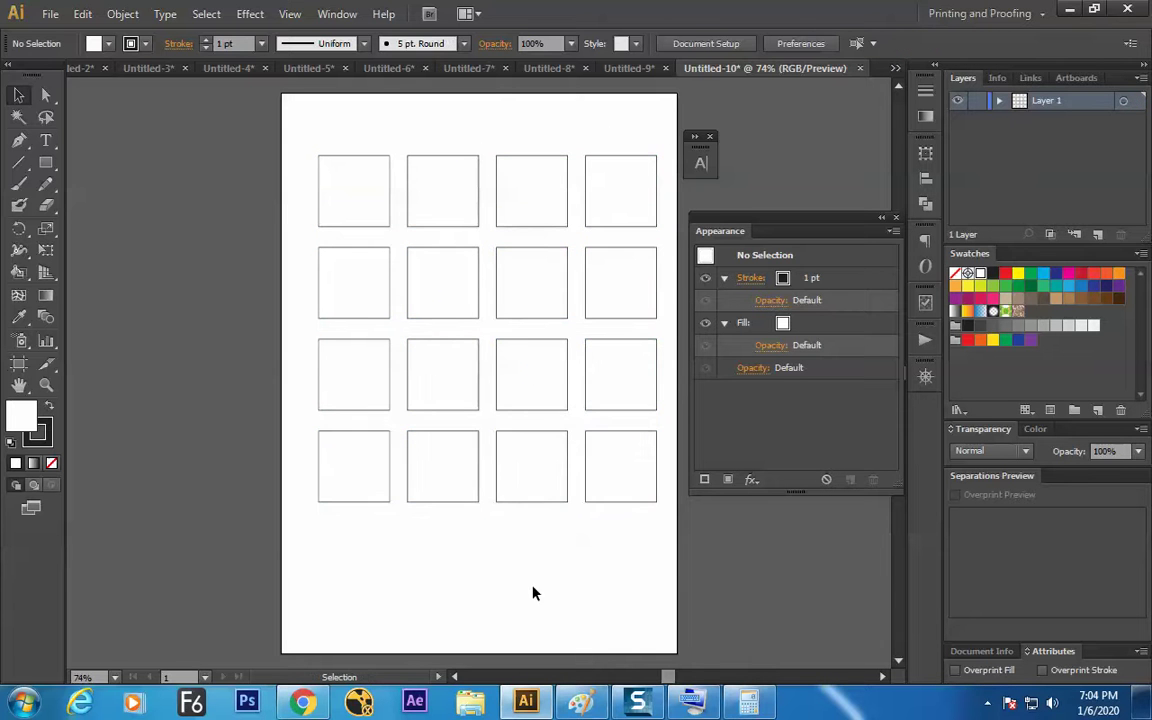
pyautogui.moveTo(296, 103); pyautogui.dragTo(665, 515)
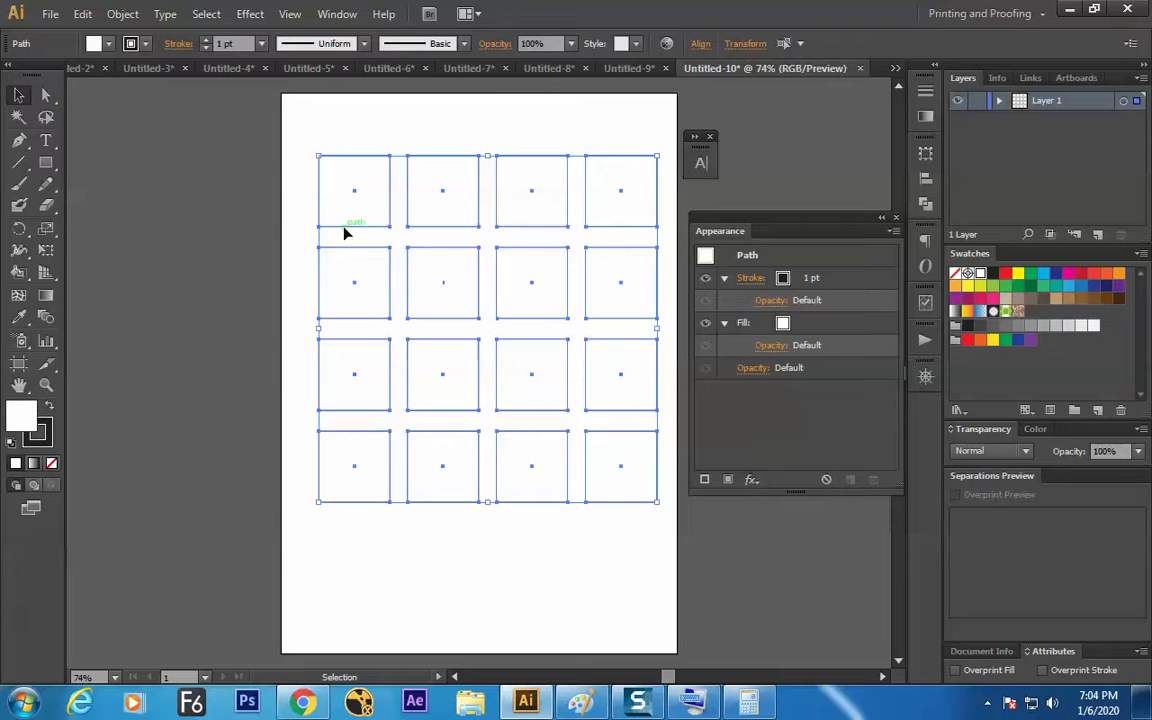
pyautogui.click(1006, 274)
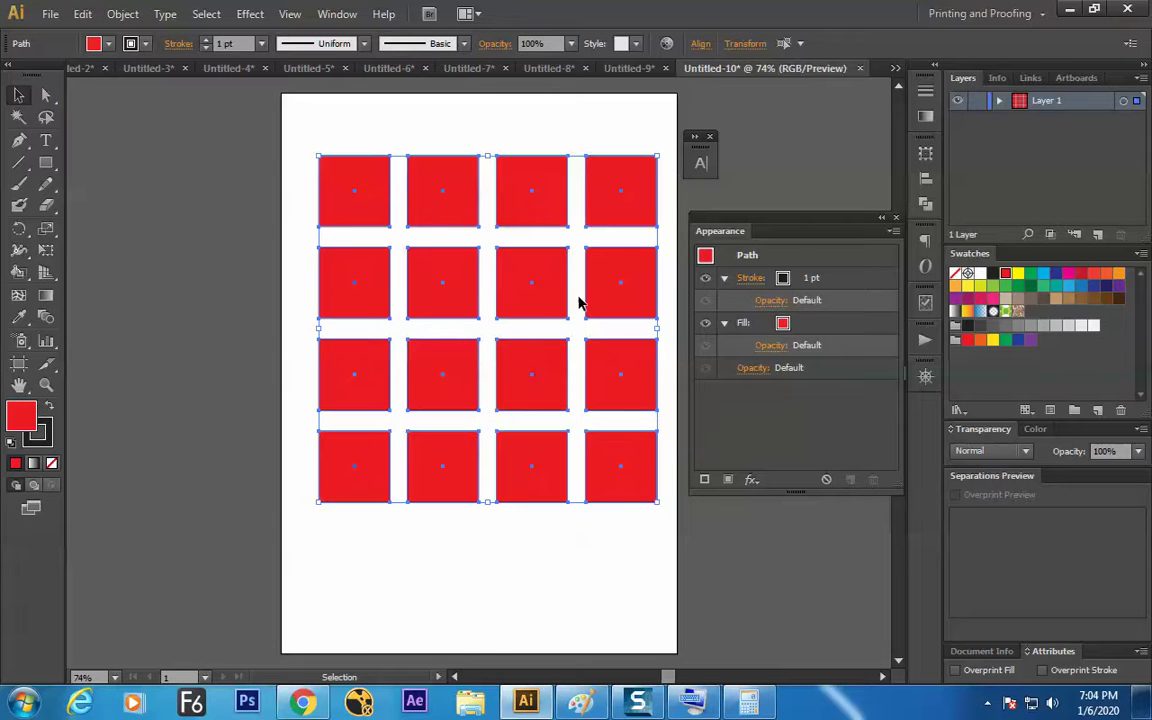
pyautogui.click(598, 534)
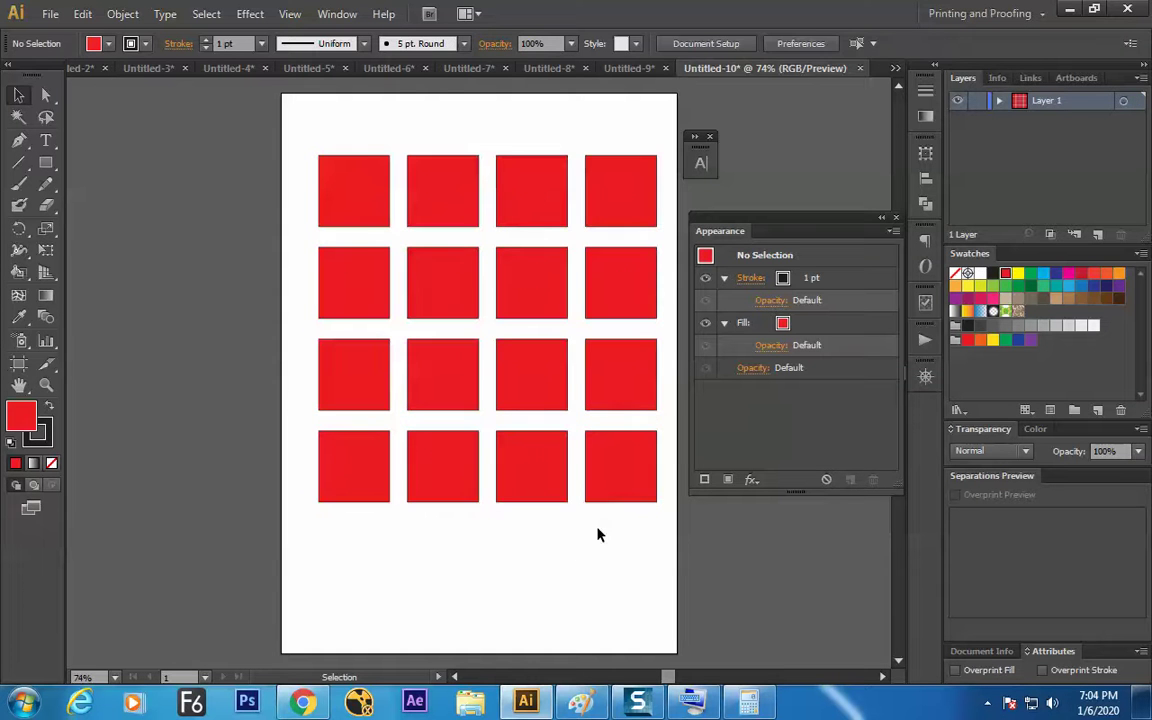
pyautogui.hotkey('ctrl', 'a')
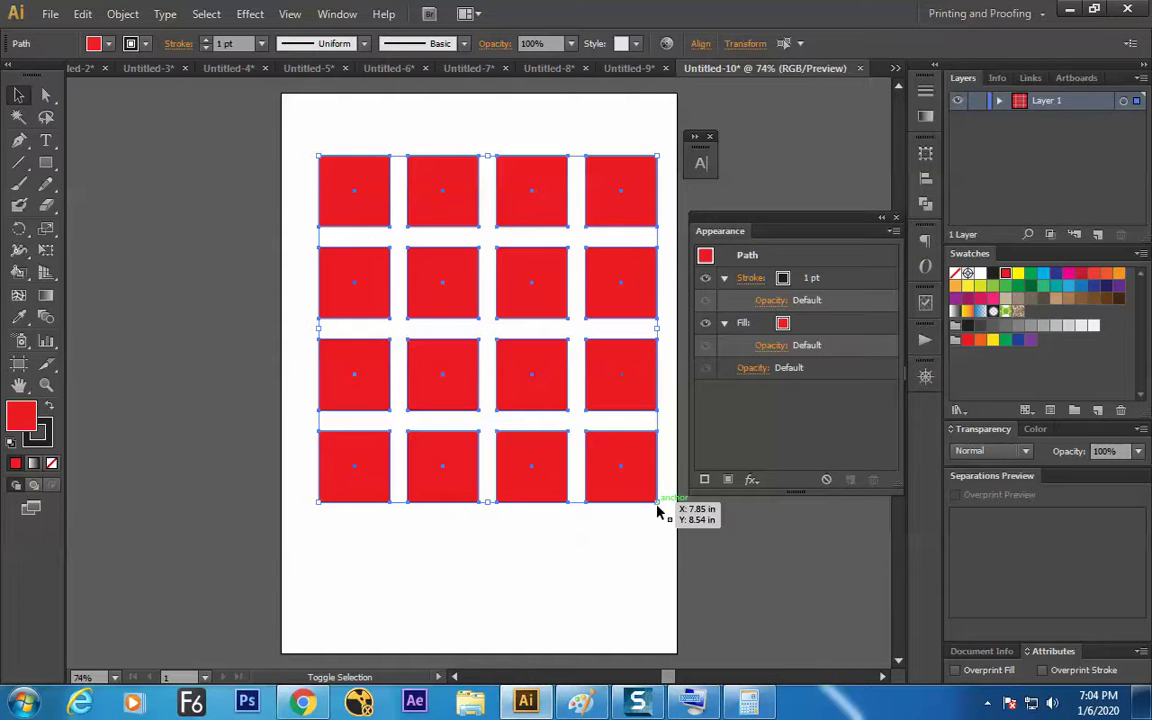
pyautogui.moveTo(655, 503); pyautogui.dragTo(460, 300)
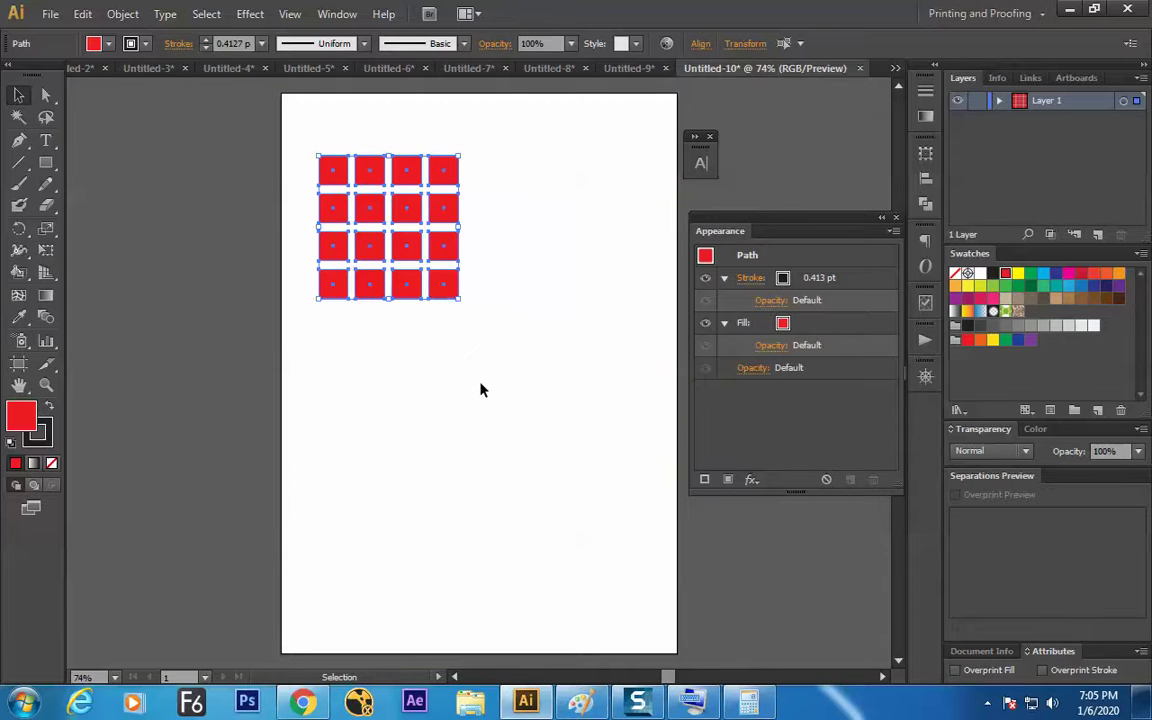
pyautogui.hotkey('ctrl', 'z')
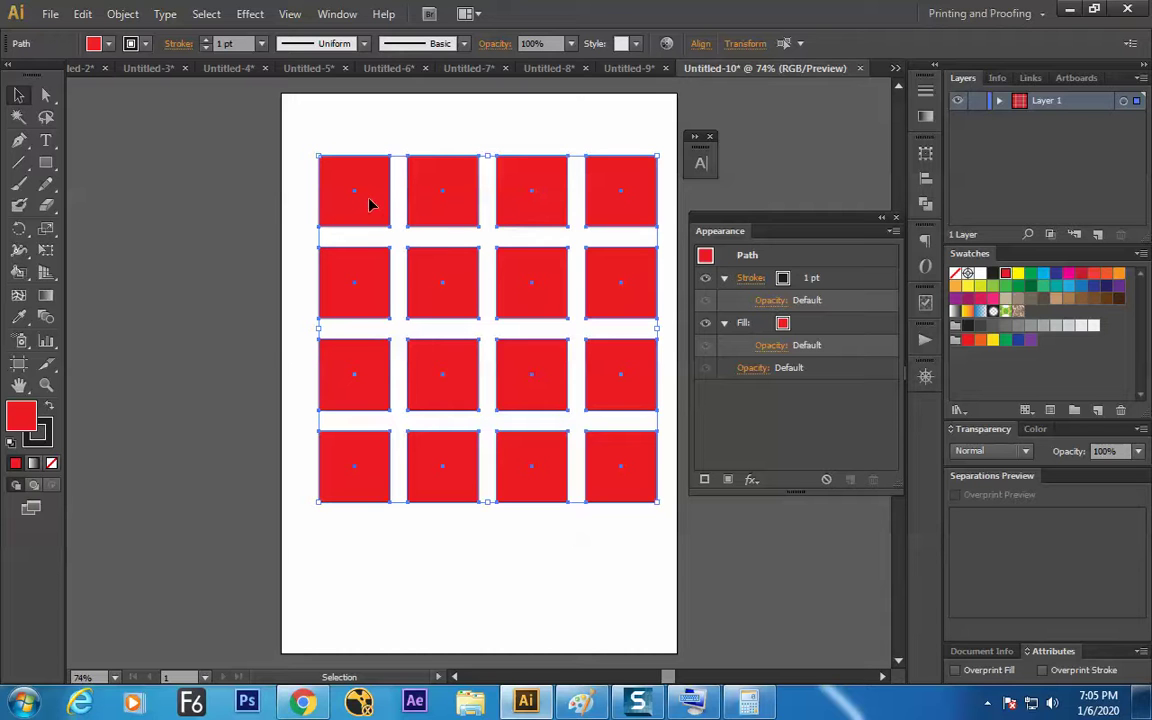
pyautogui.click(390, 153)
pyautogui.click(373, 210)
pyautogui.moveTo(389, 229); pyautogui.dragTo(378, 215)
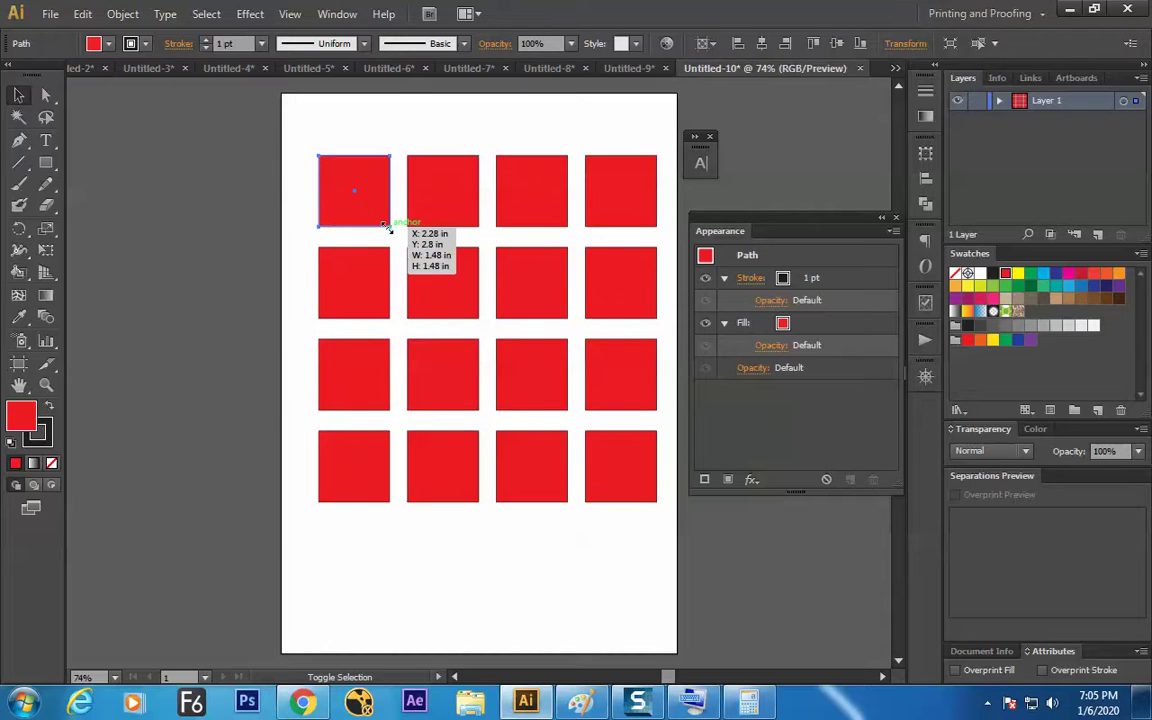
pyautogui.click(468, 222)
pyautogui.click(460, 237)
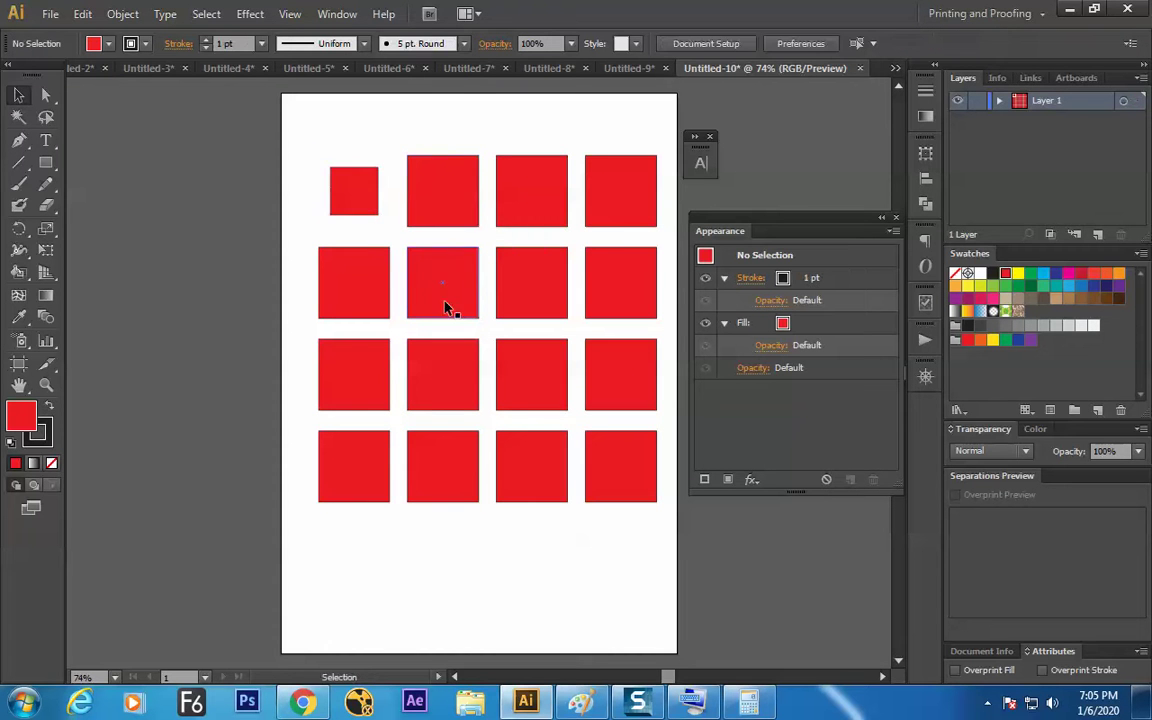
pyautogui.hotkey('ctrl', 'z')
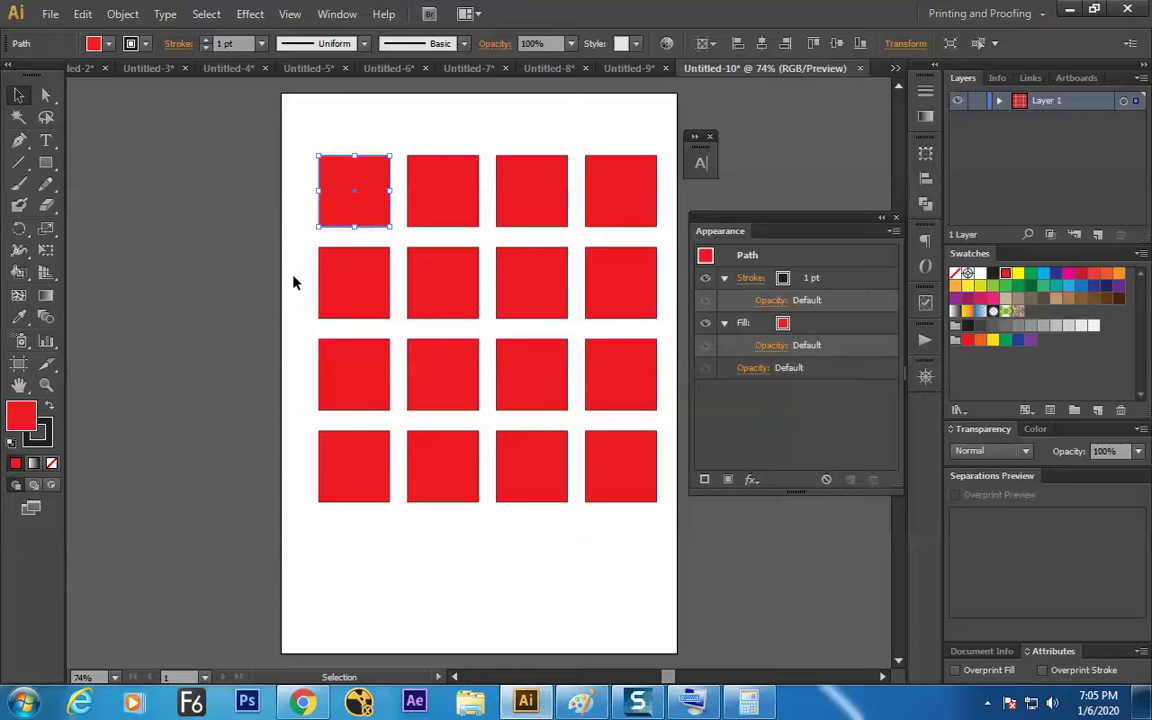
pyautogui.moveTo(298, 138); pyautogui.dragTo(665, 565)
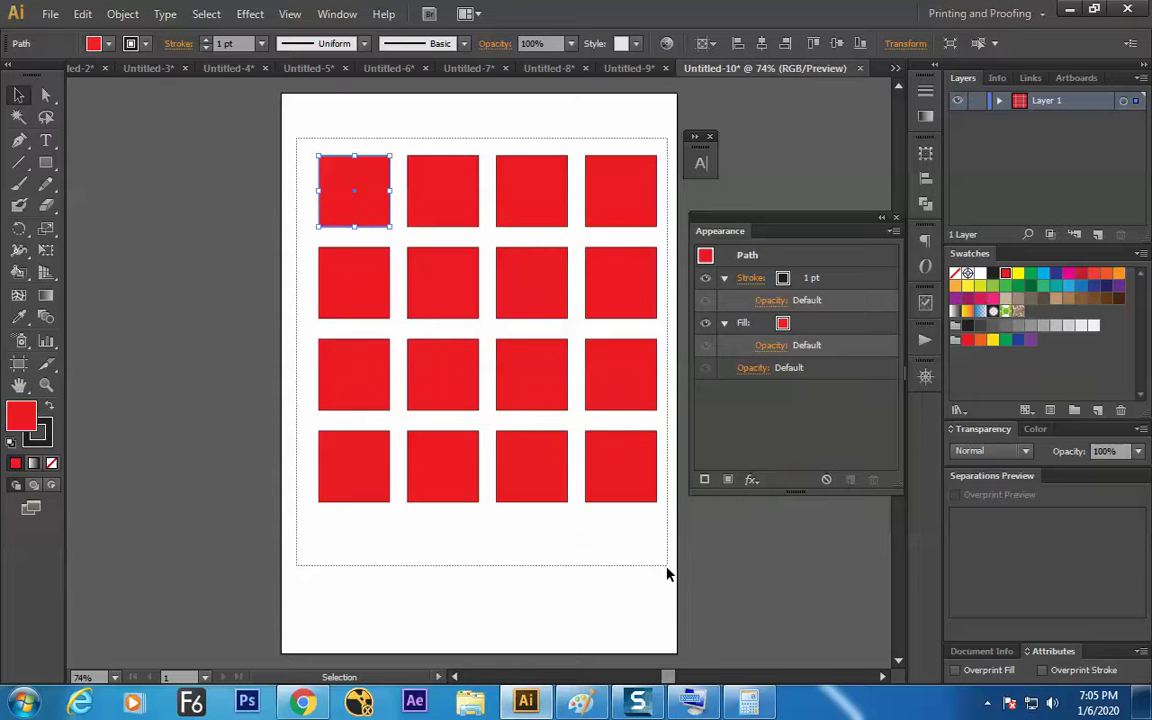
# Step: Use Transform Each to scale every red square to 50% horizontally and vertically
pyautogui.click(122, 14)
pyautogui.moveTo(156, 35)
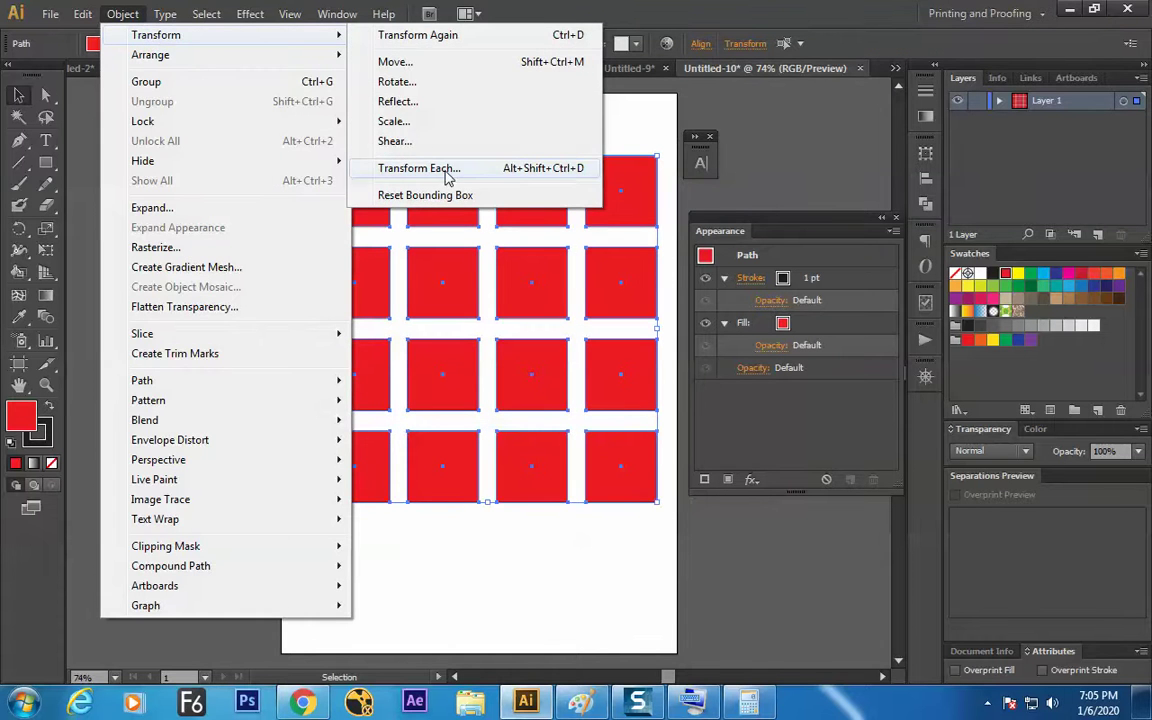
pyautogui.click(447, 176)
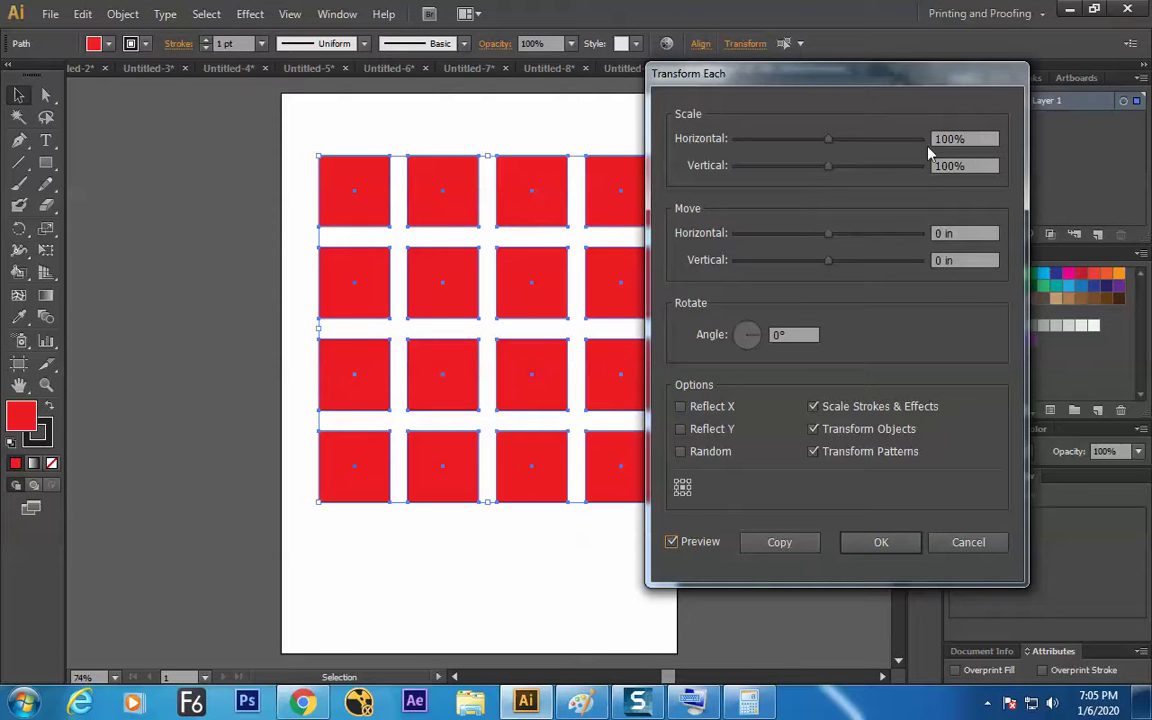
pyautogui.click(975, 138)
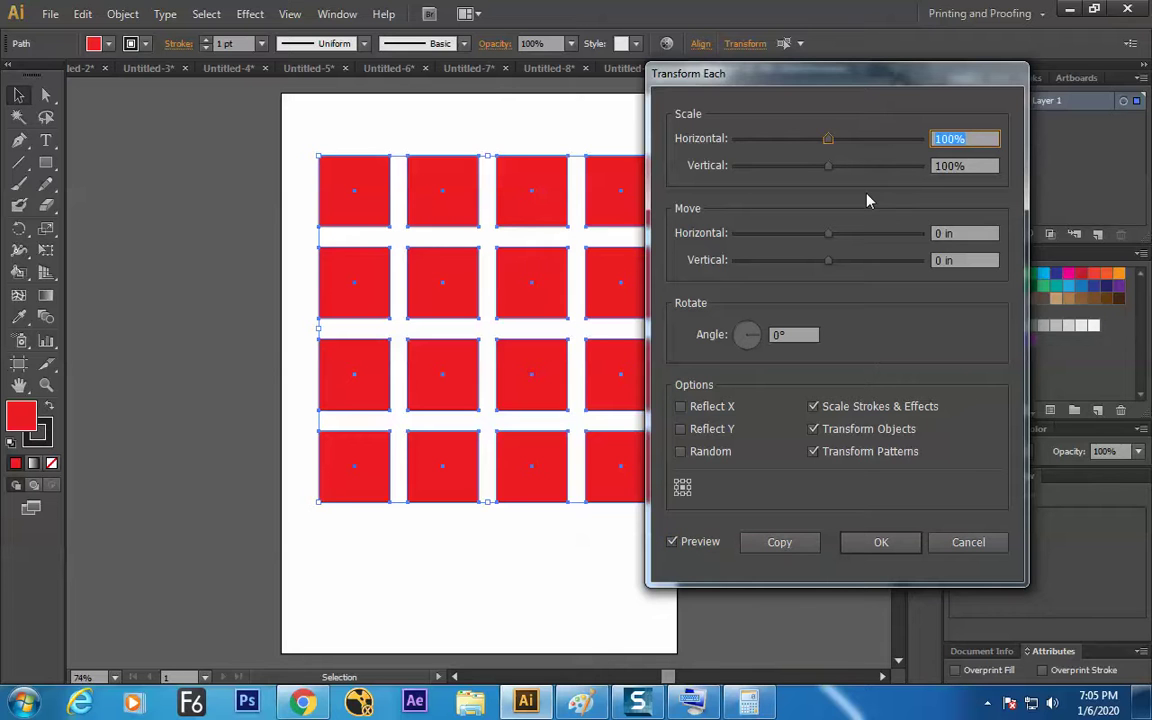
pyautogui.write('50')
pyautogui.press('Tab')
pyautogui.write('50')
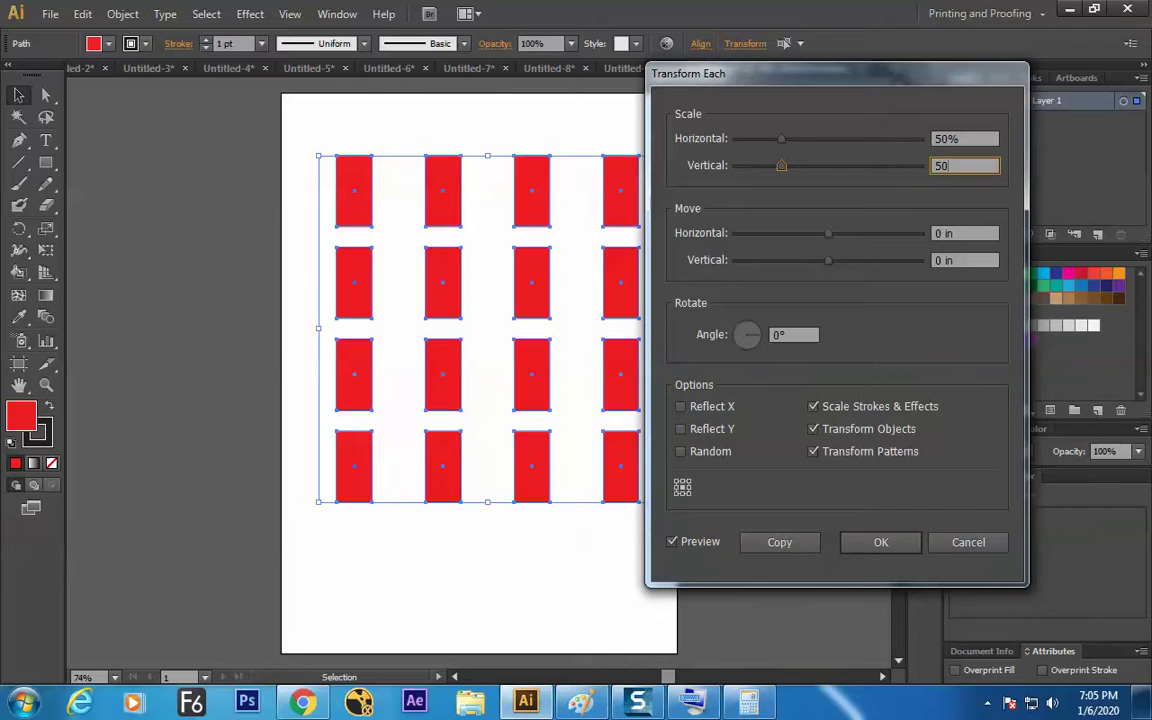
pyautogui.press('Return')
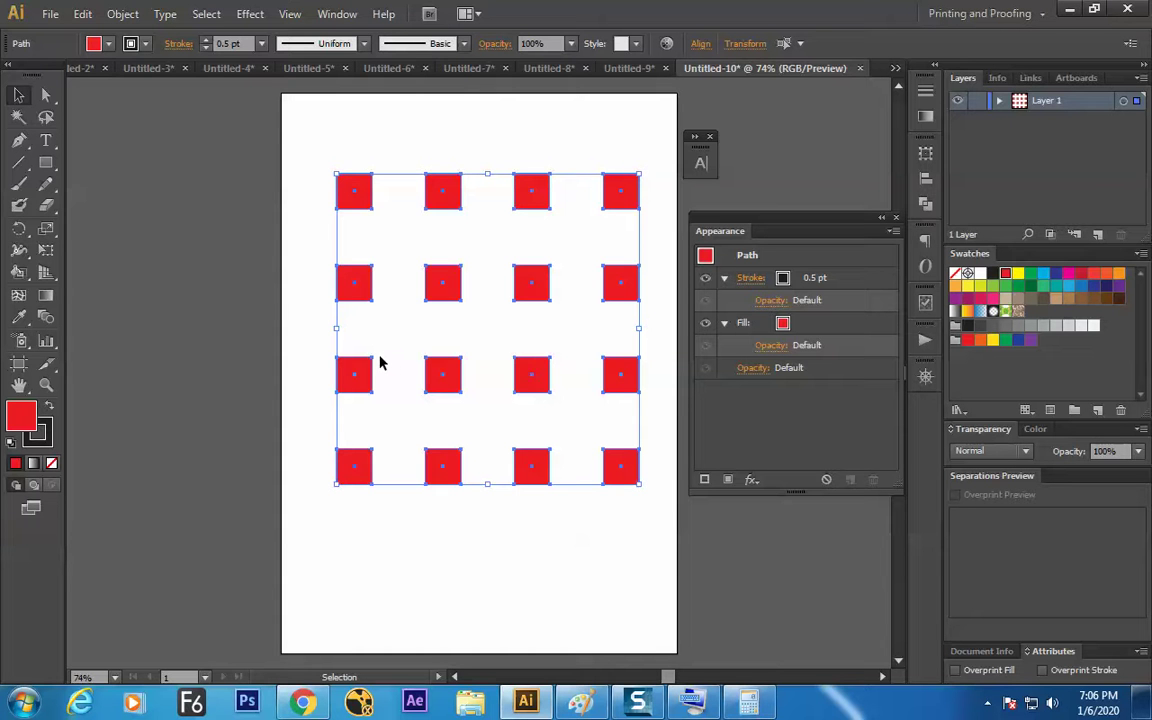
pyautogui.click(124, 18)
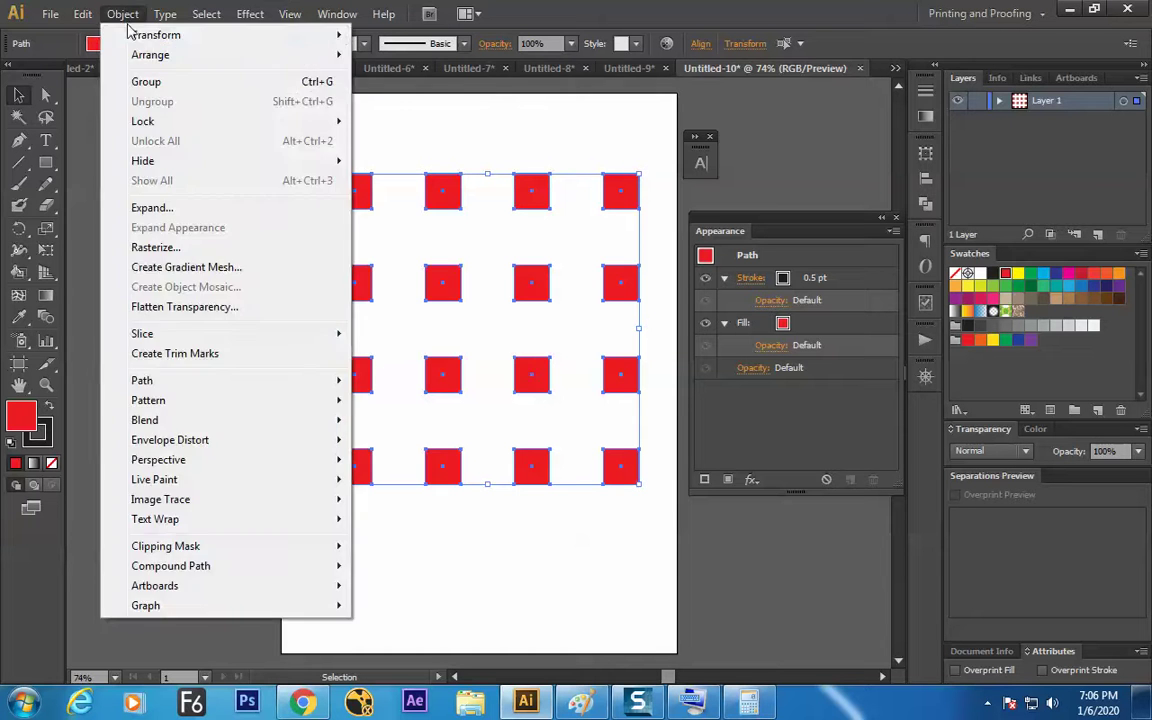
pyautogui.moveTo(156, 35)
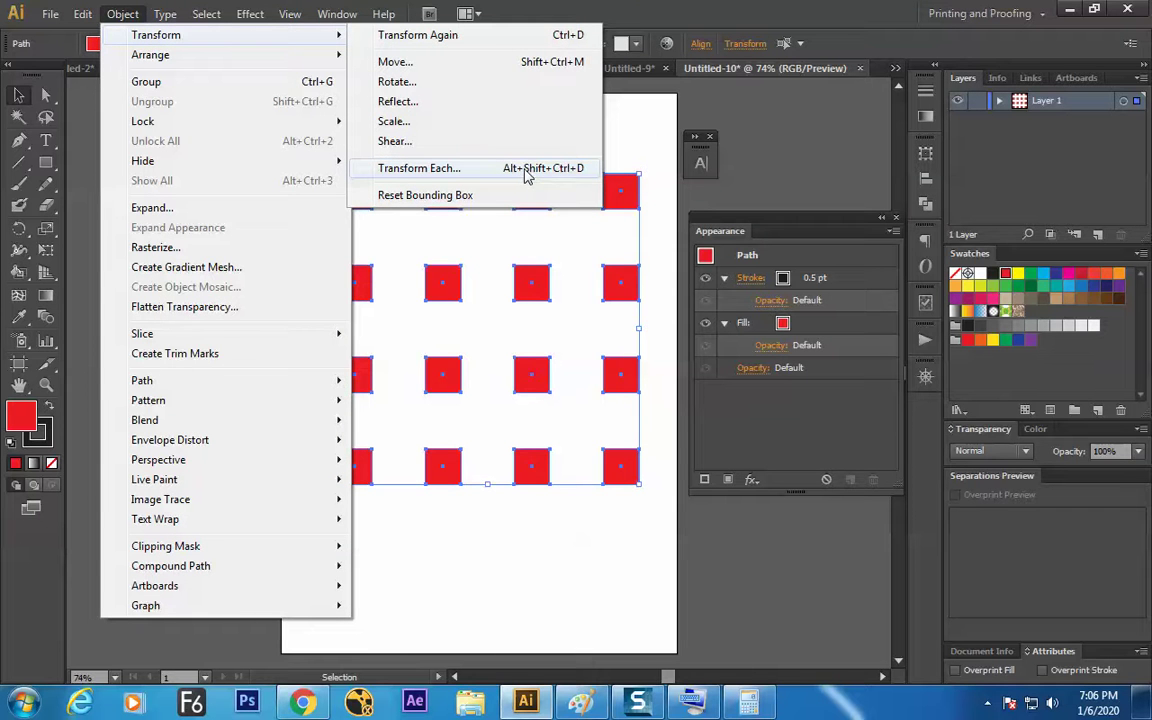
# Step: Undo the shrink, then add centred 50% Transform Each copies filled yellow inside every square
pyautogui.click(647, 160)
pyautogui.hotkey('ctrl', 'z')
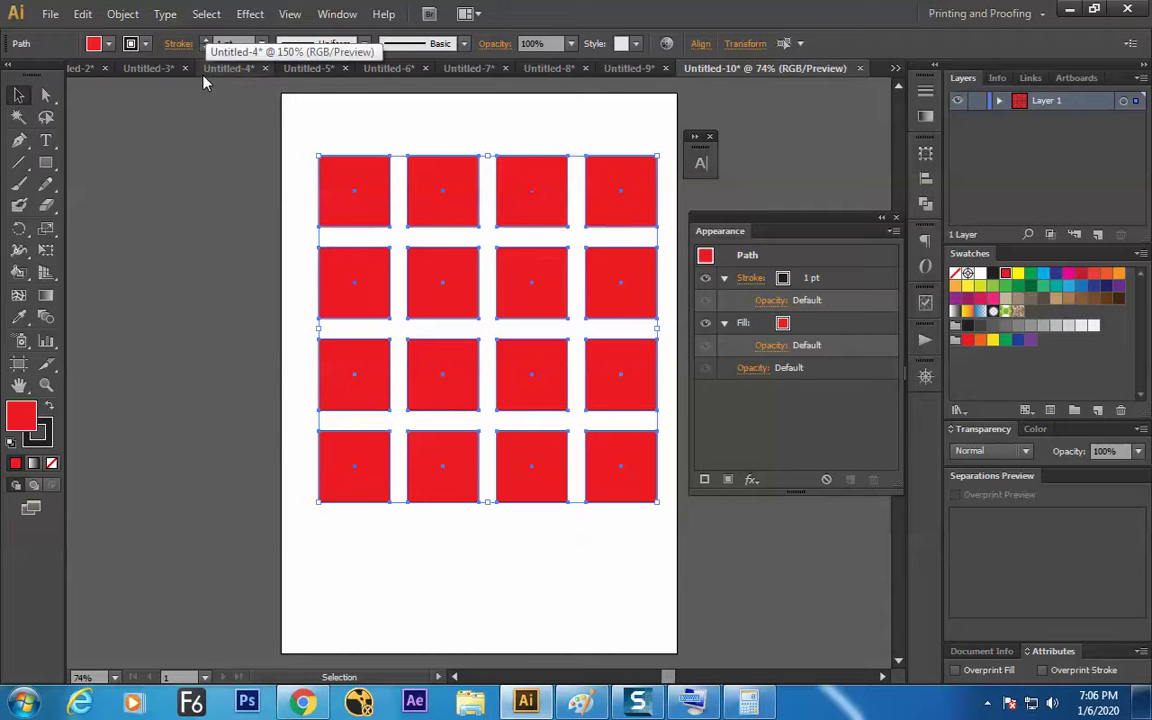
pyautogui.hotkey('ctrl', 'alt', 'shift', 'd')
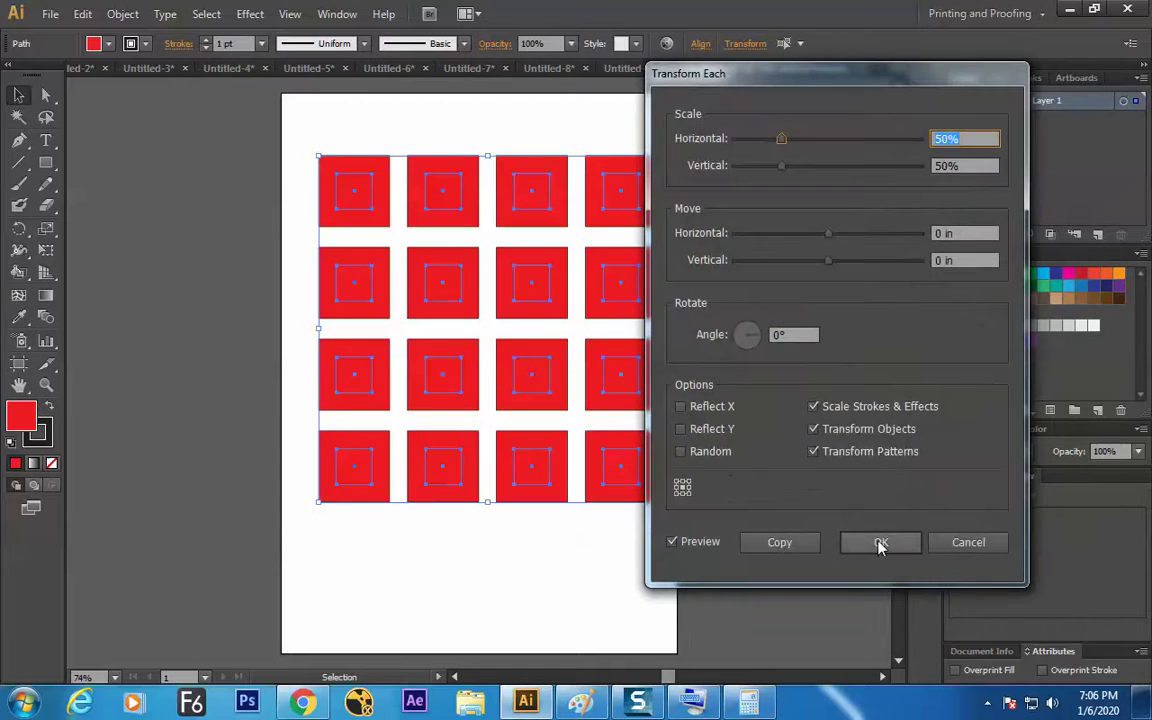
pyautogui.click(877, 543)
pyautogui.click(1017, 276)
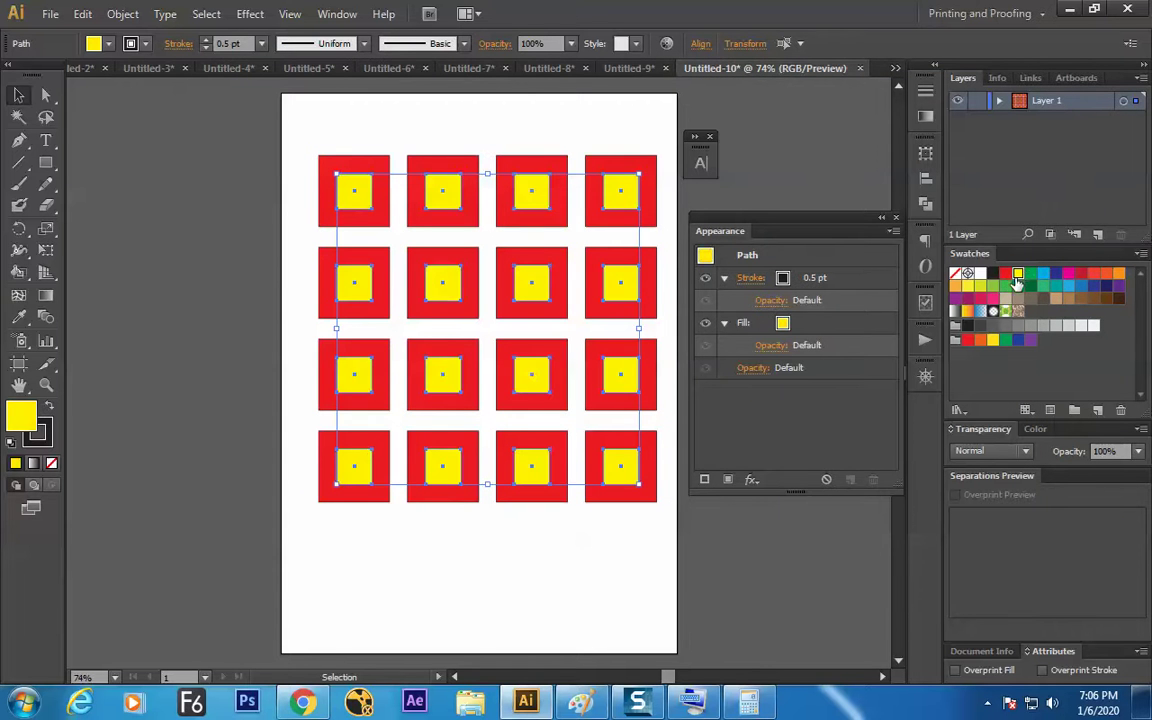
pyautogui.click(645, 603)
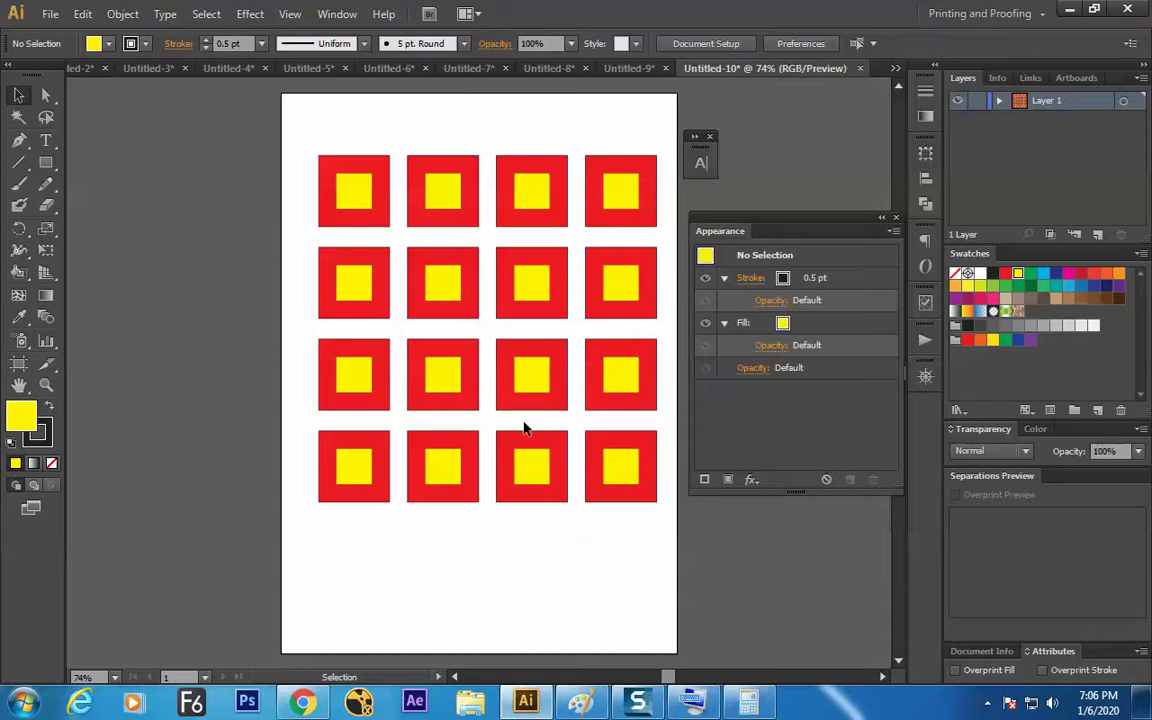
pyautogui.click(83, 14)
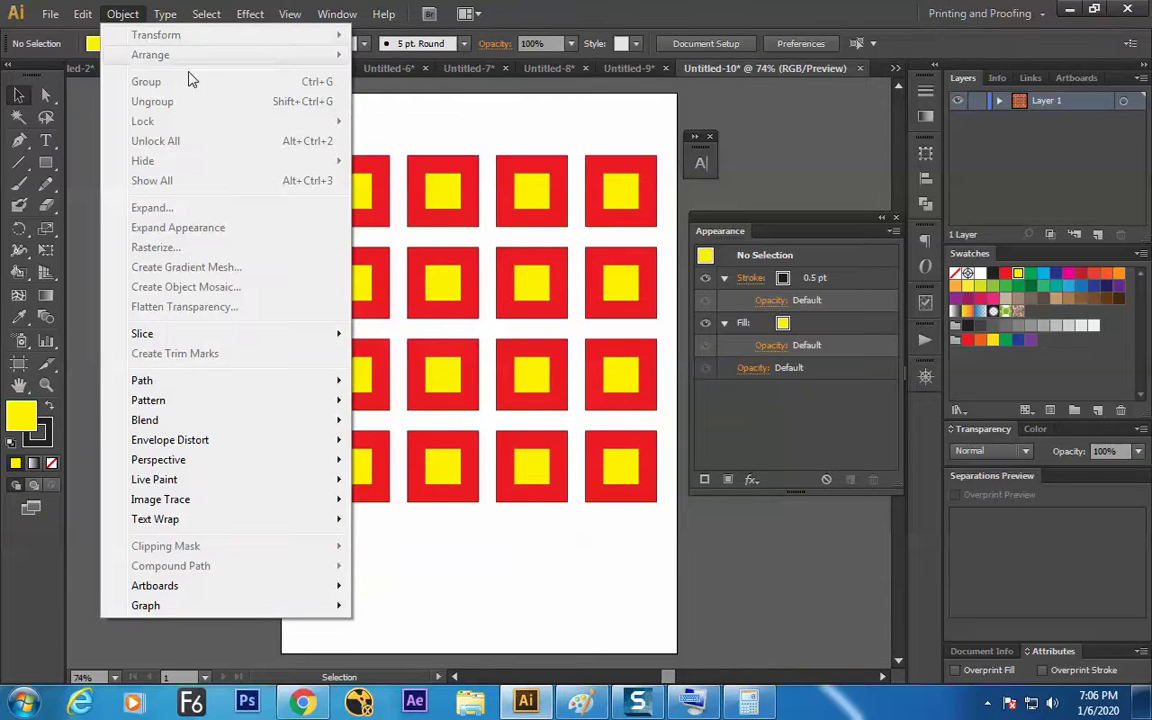
# Step: Select the top-left yellow square, then Magic Wand all sixteen yellow squares
pyautogui.click(410, 160)
pyautogui.click(122, 14)
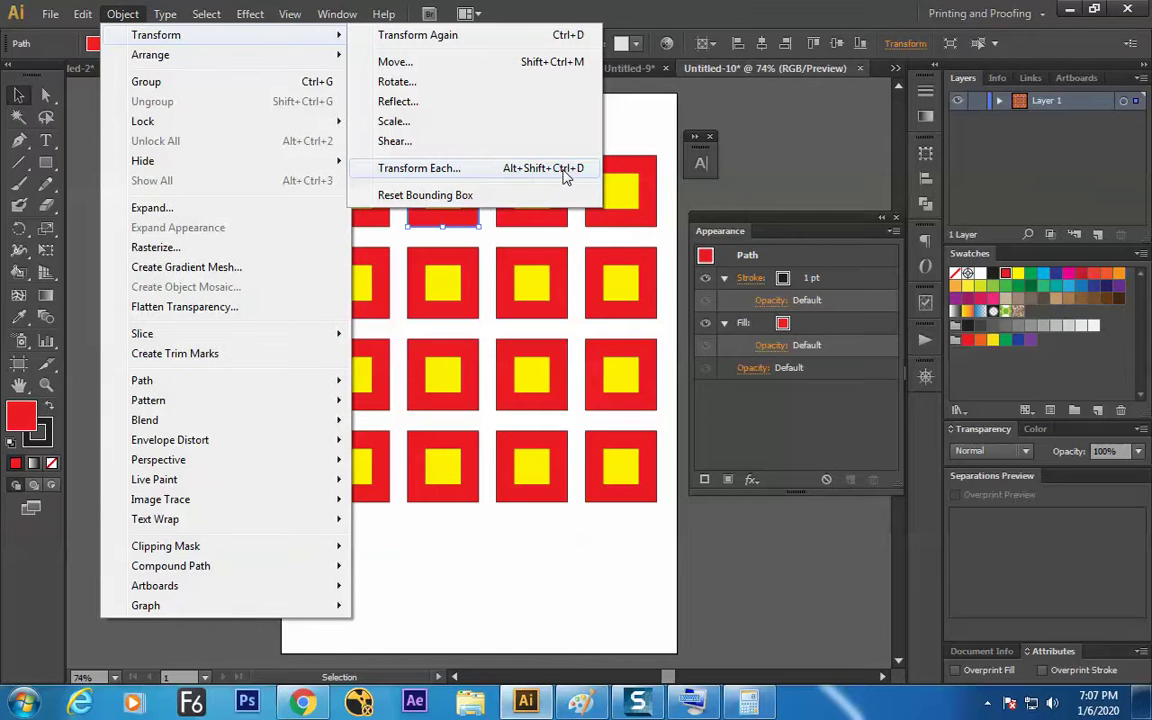
pyautogui.click(646, 128)
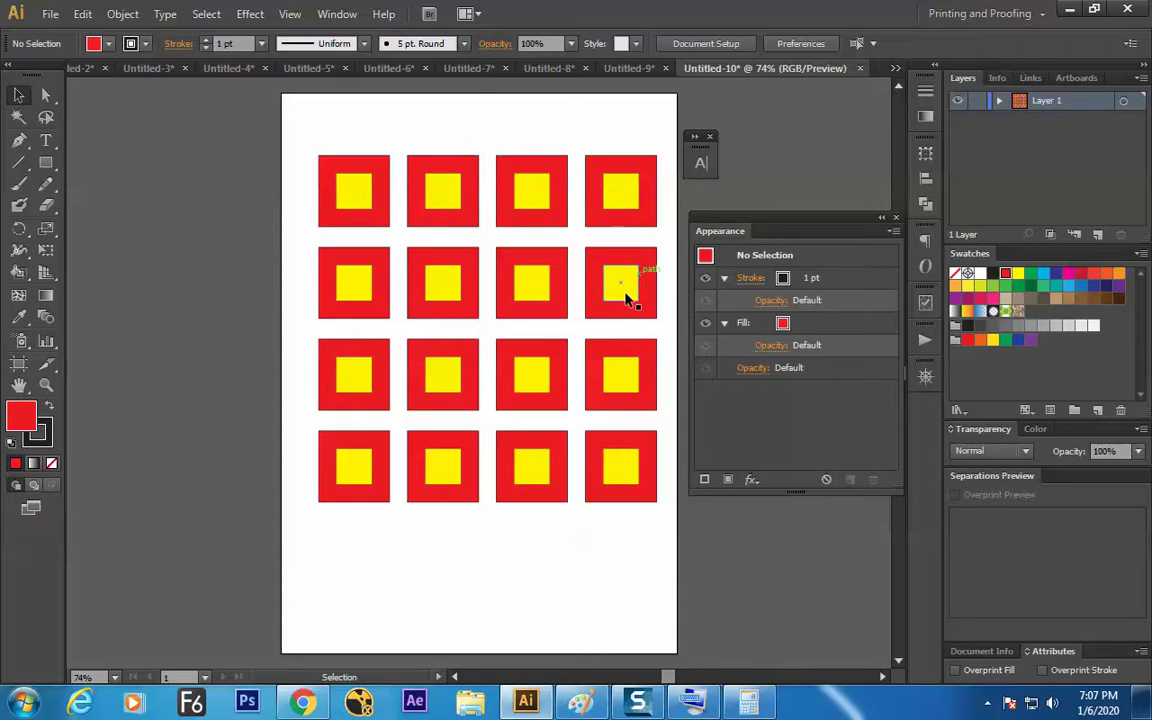
pyautogui.click(362, 195)
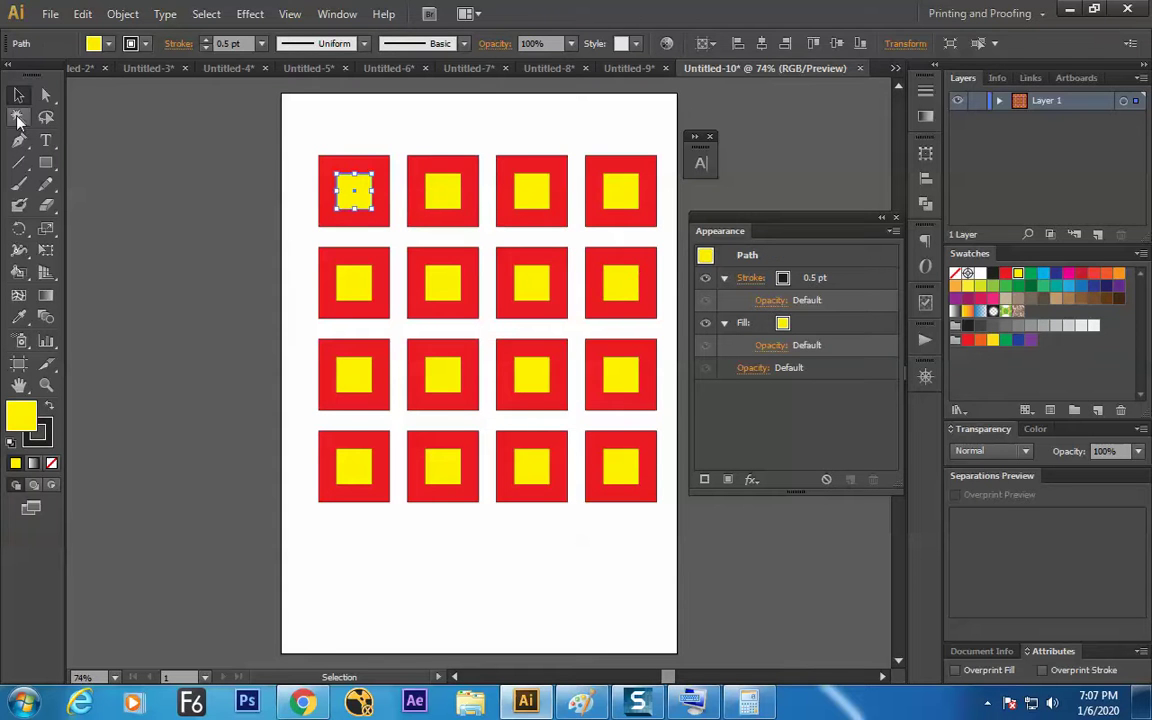
pyautogui.click(19, 117)
pyautogui.click(443, 197)
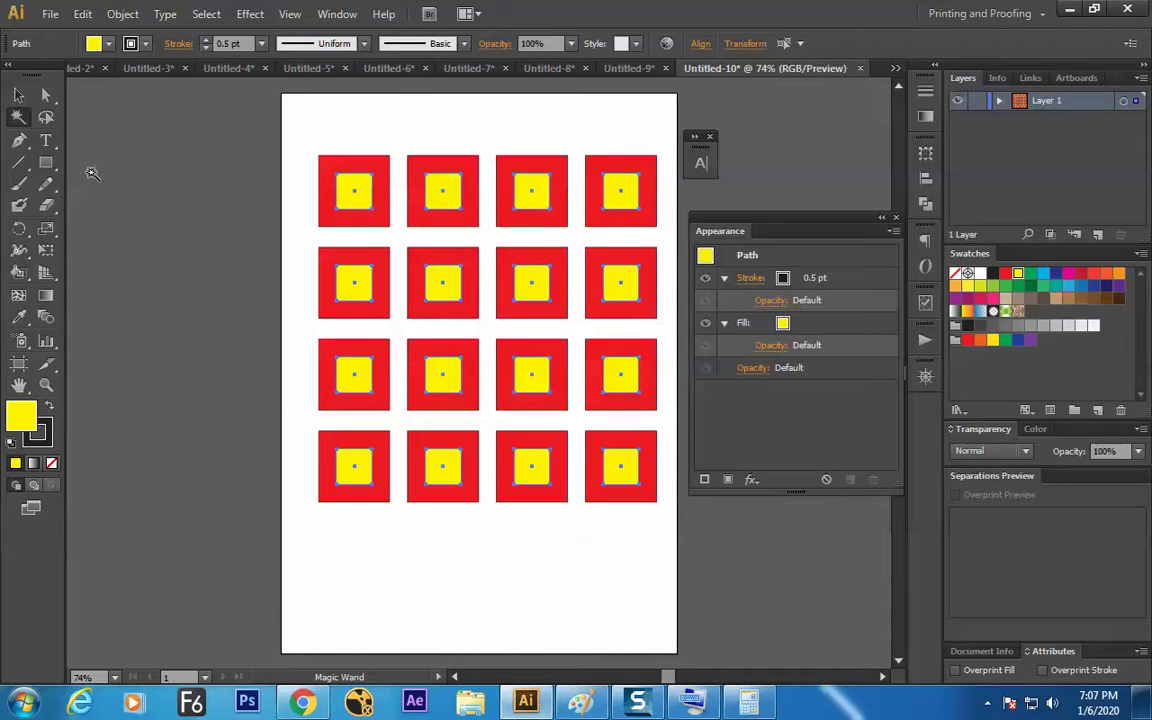
# Step: Deselect and select only the top-left yellow square
pyautogui.click(18, 94)
pyautogui.click(120, 143)
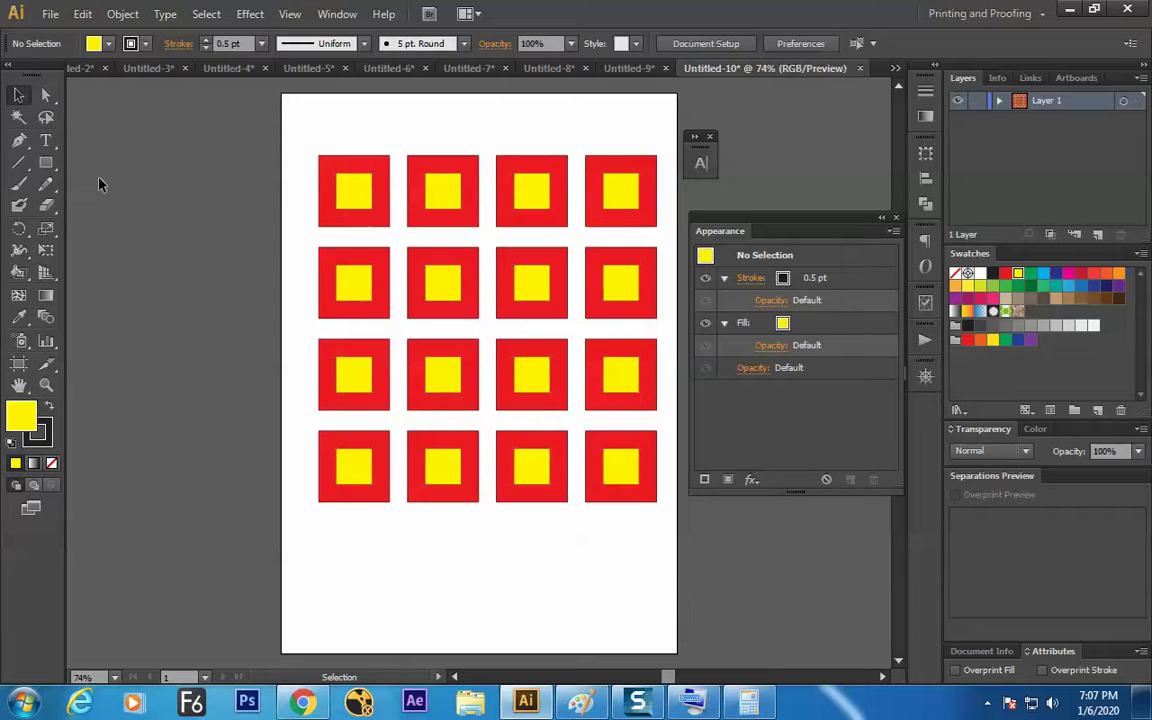
pyautogui.click(362, 200)
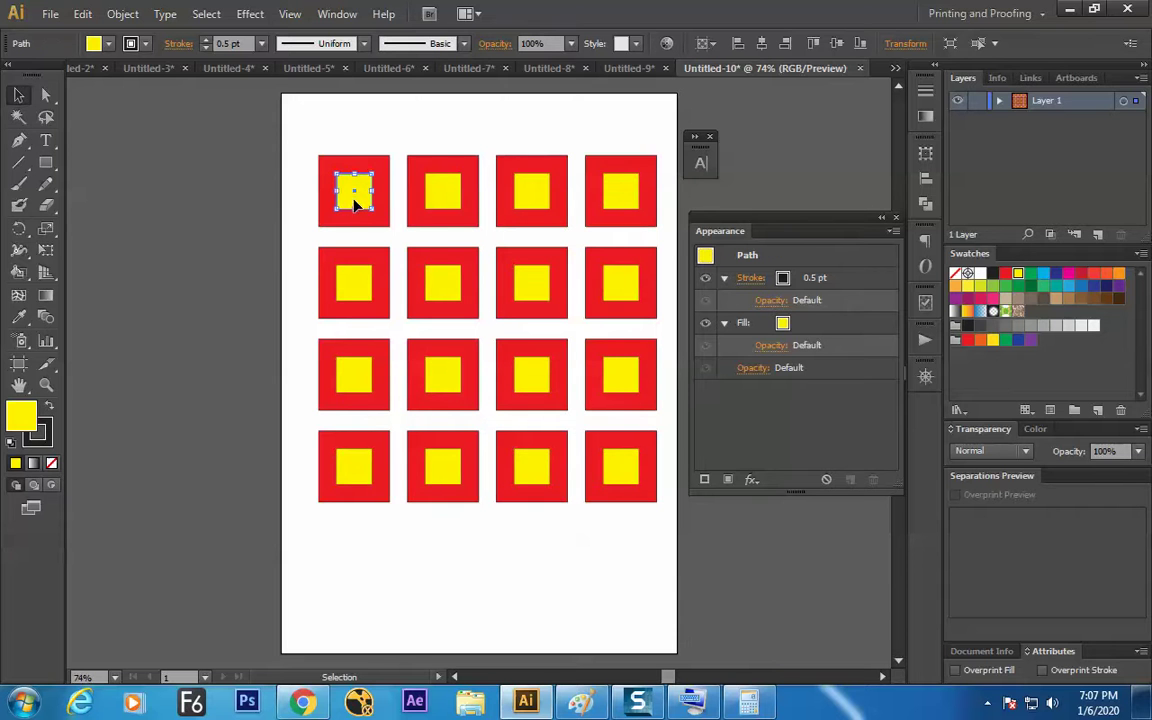
# Step: Select all yellow squares by fill colour, then copy and paste them in place
pyautogui.click(208, 14)
pyautogui.moveTo(230, 188)
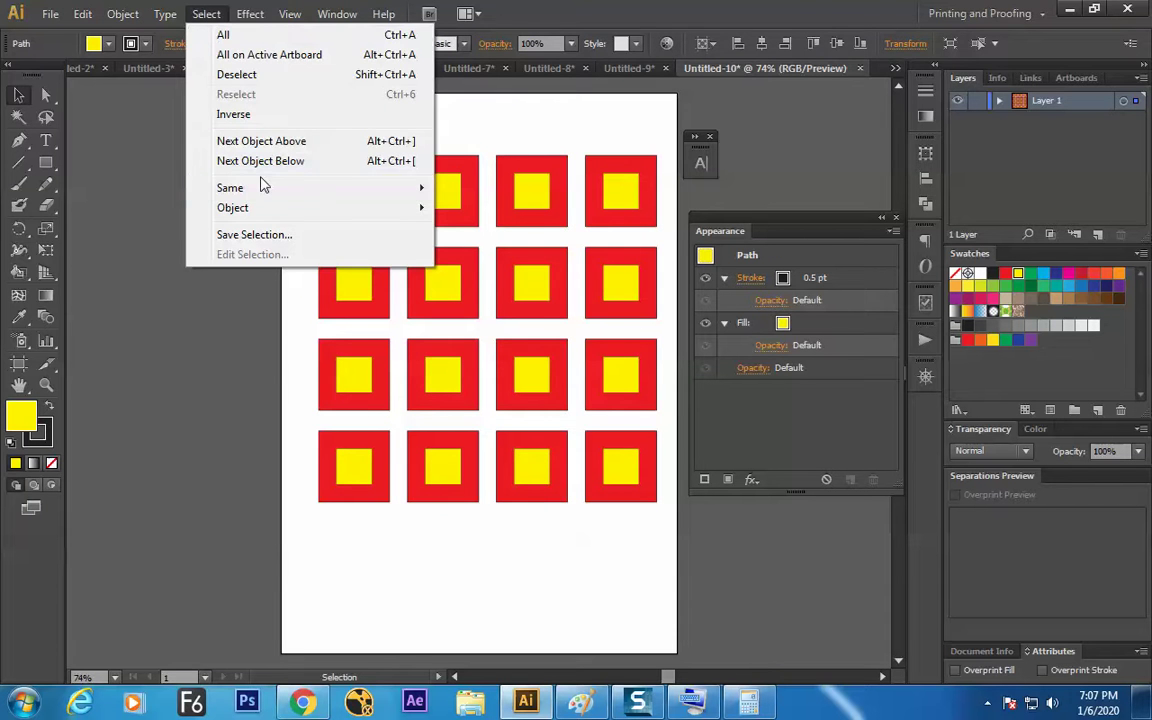
pyautogui.click(92, 267)
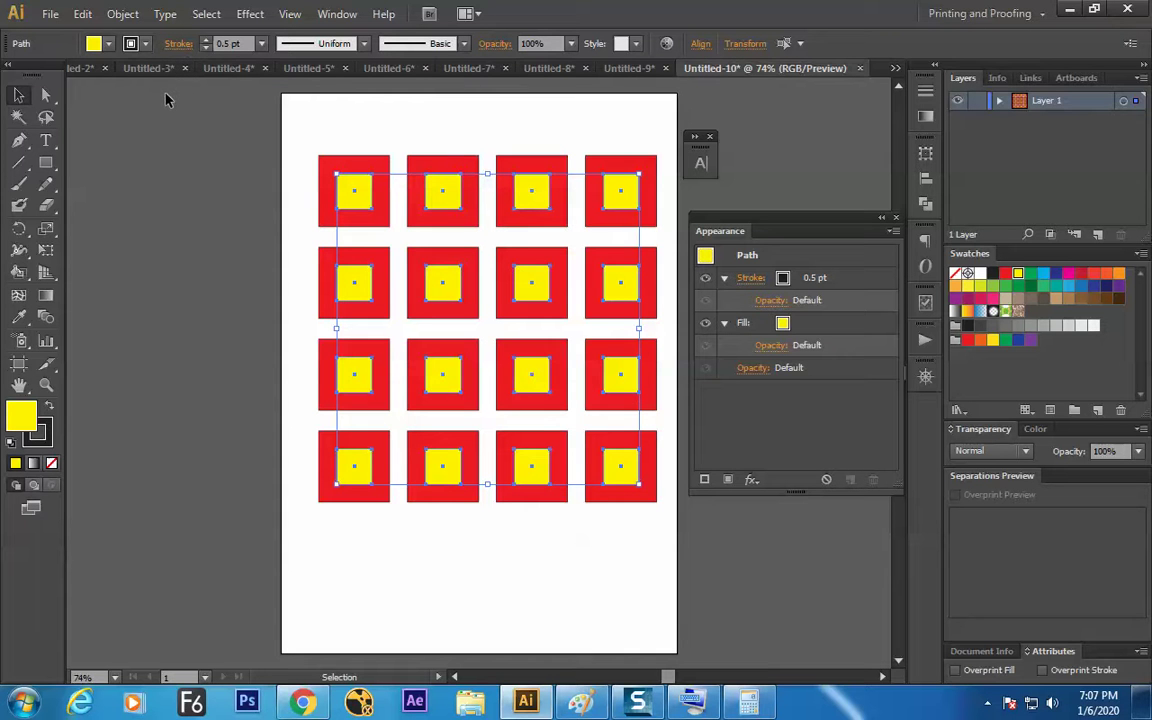
pyautogui.click(82, 14)
pyautogui.click(110, 102)
pyautogui.click(82, 14)
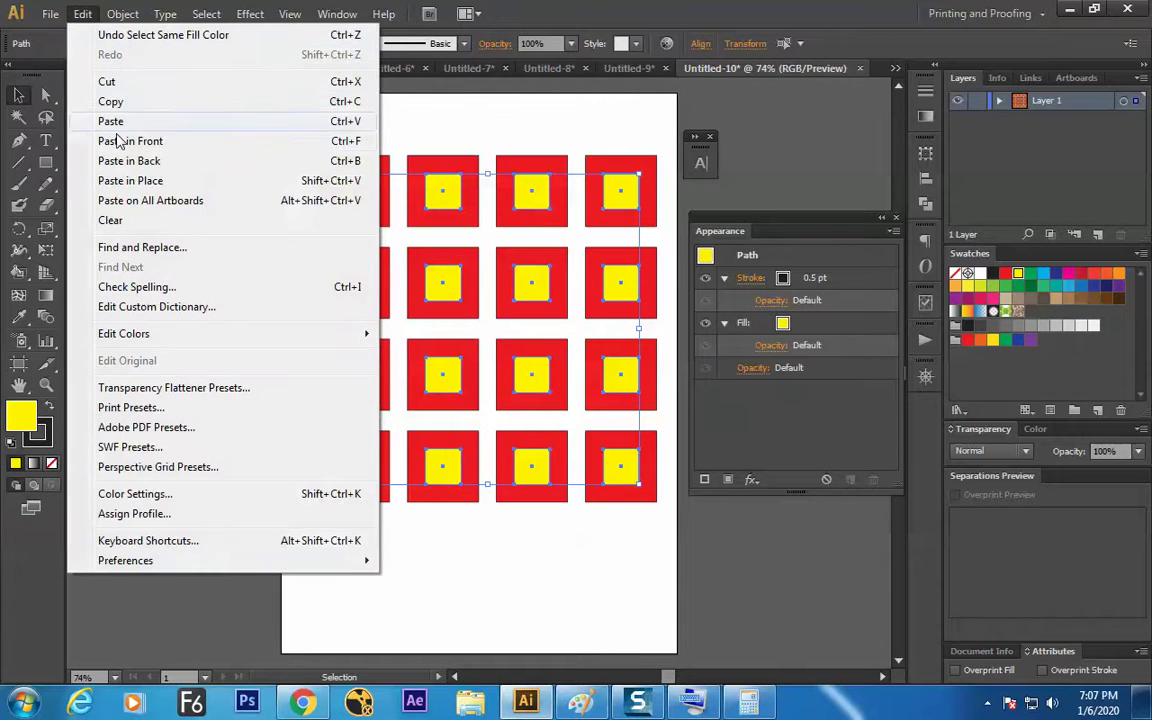
pyautogui.click(128, 182)
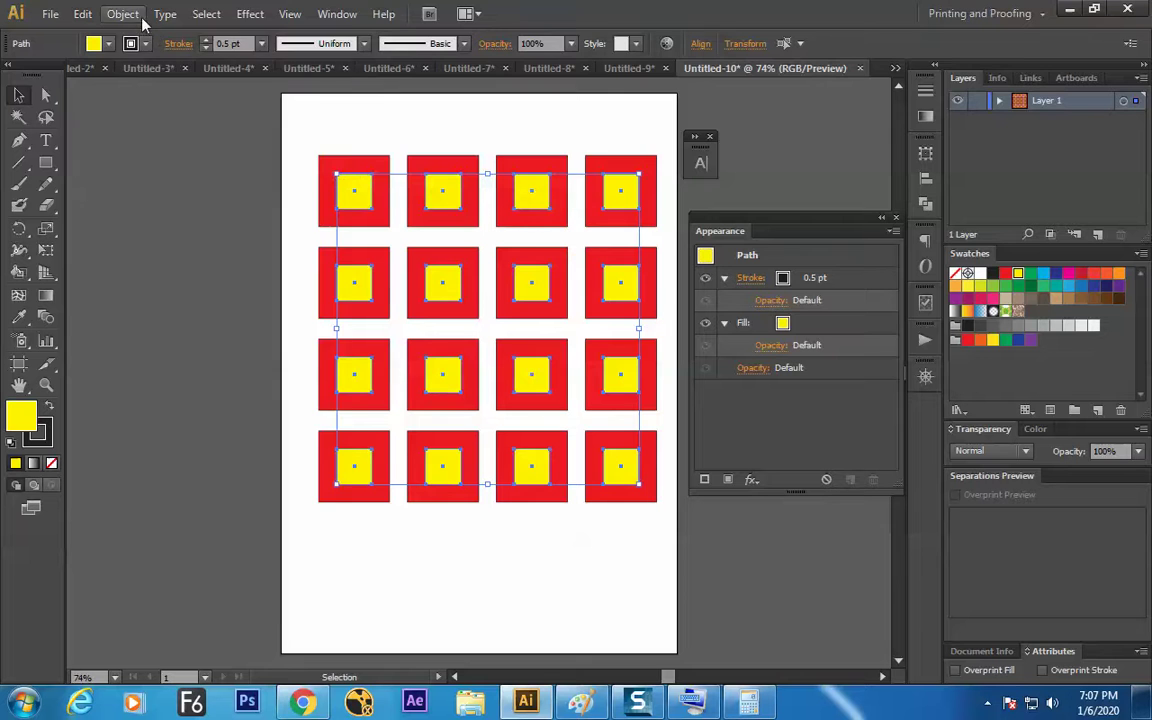
# Step: Scale each pasted copy to 50% with Transform Each and fill it blue
pyautogui.click(122, 14)
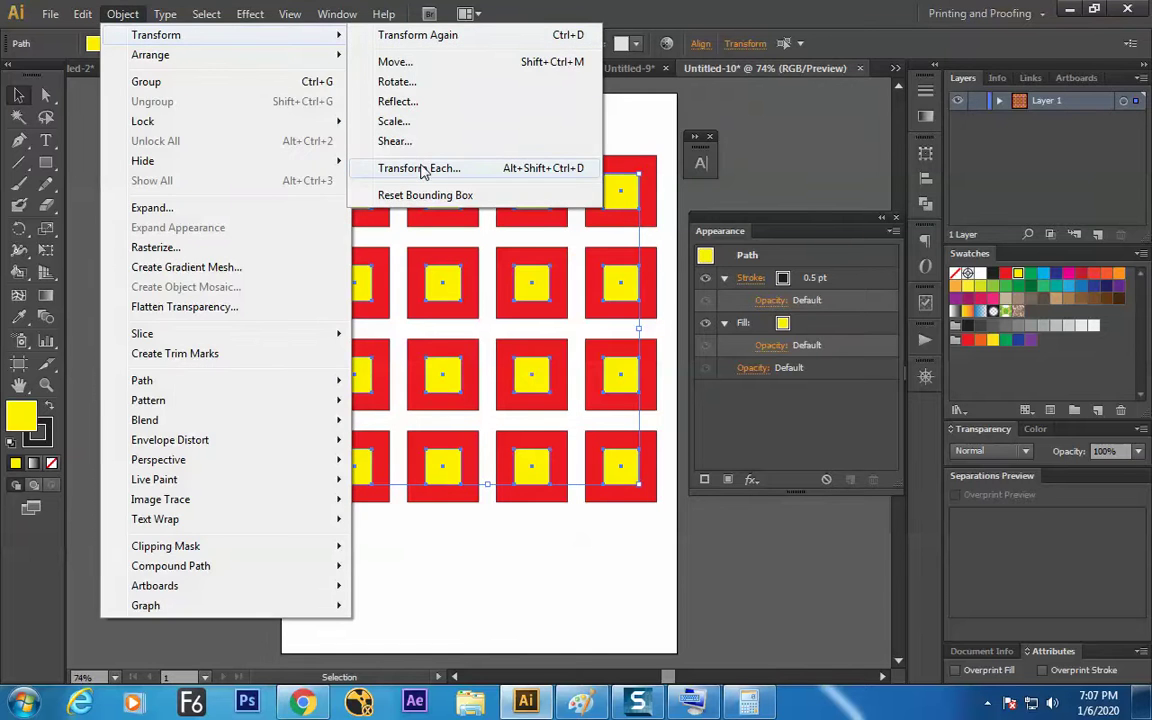
pyautogui.click(418, 168)
pyautogui.click(881, 542)
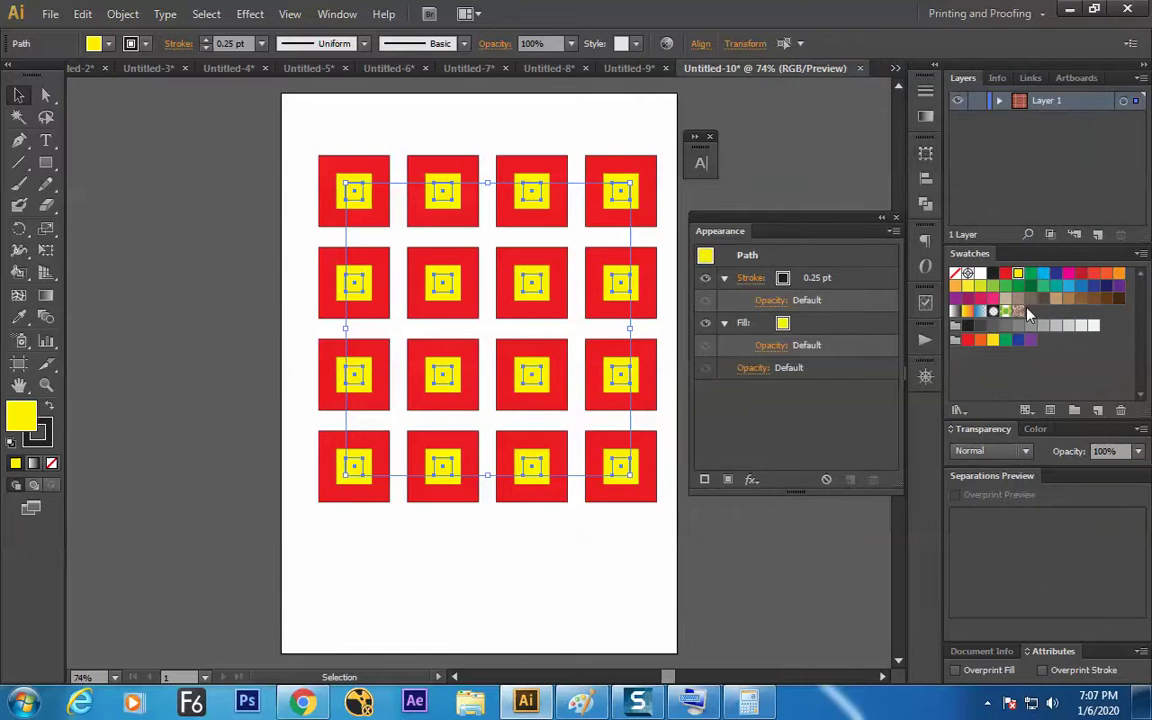
pyautogui.click(1043, 273)
pyautogui.click(155, 398)
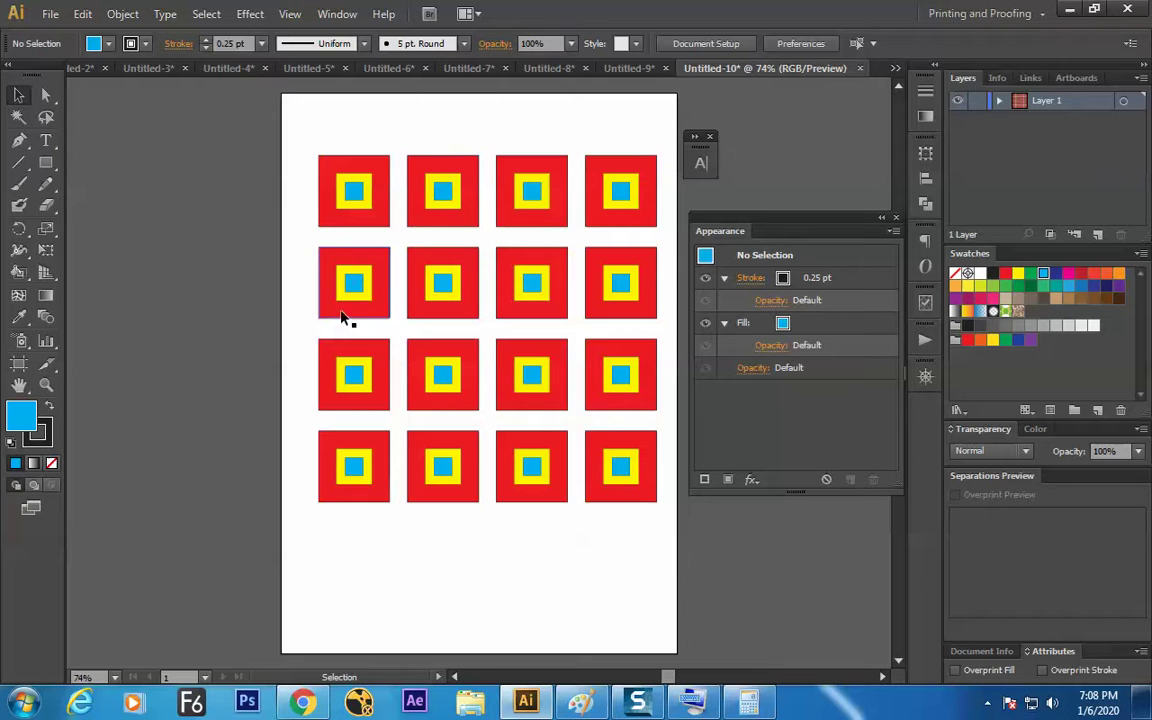
pyautogui.click(355, 196)
pyautogui.click(288, 252)
# Step: Select and deselect the tiles, then open and cancel the Transform effect dialog
pyautogui.moveTo(285, 135); pyautogui.dragTo(682, 588)
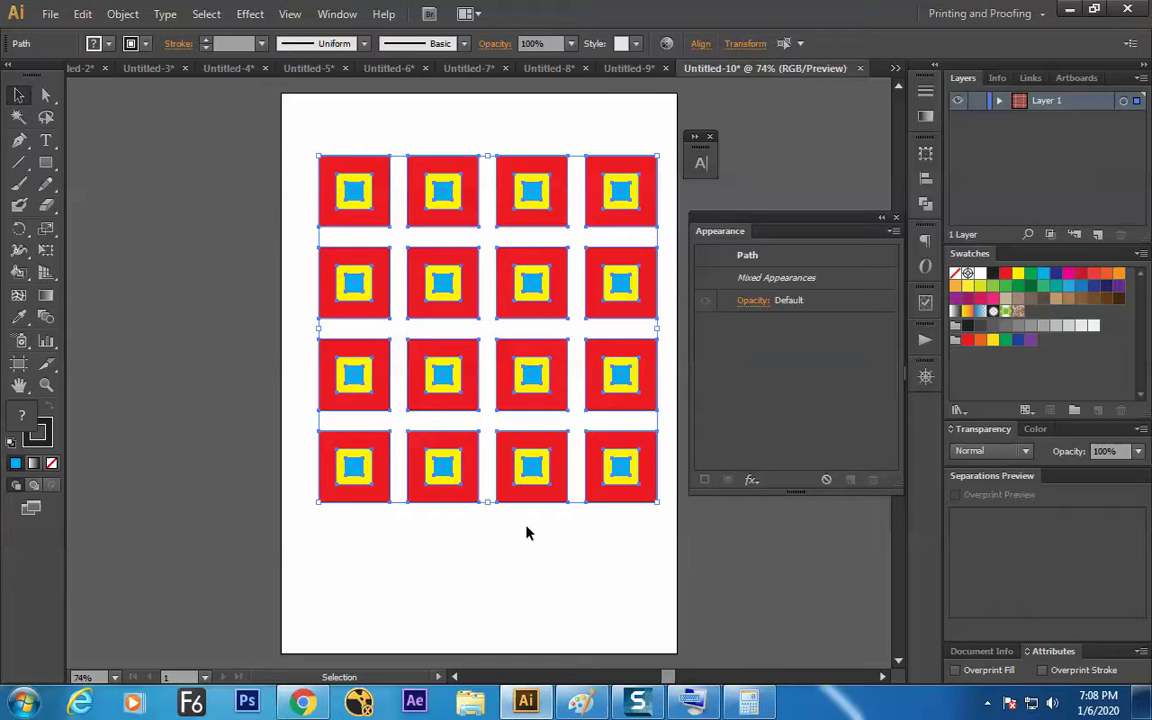
pyautogui.click(19, 118)
pyautogui.click(18, 96)
pyautogui.click(175, 178)
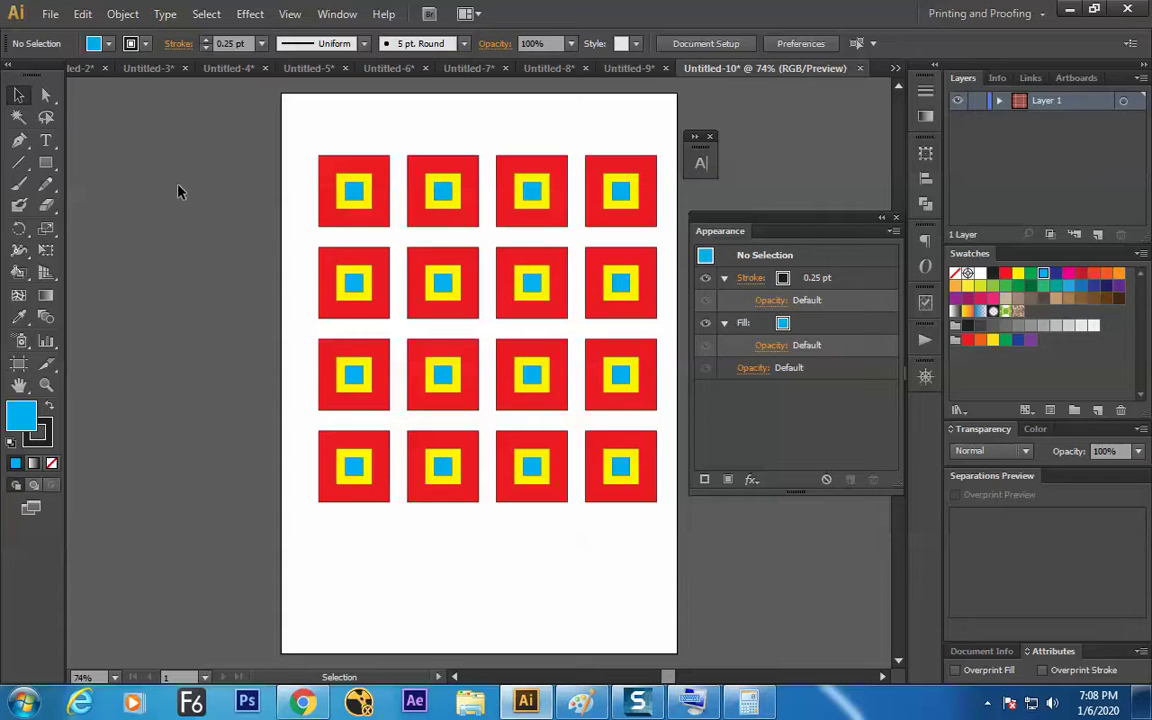
pyautogui.click(250, 14)
pyautogui.moveTo(305, 160)
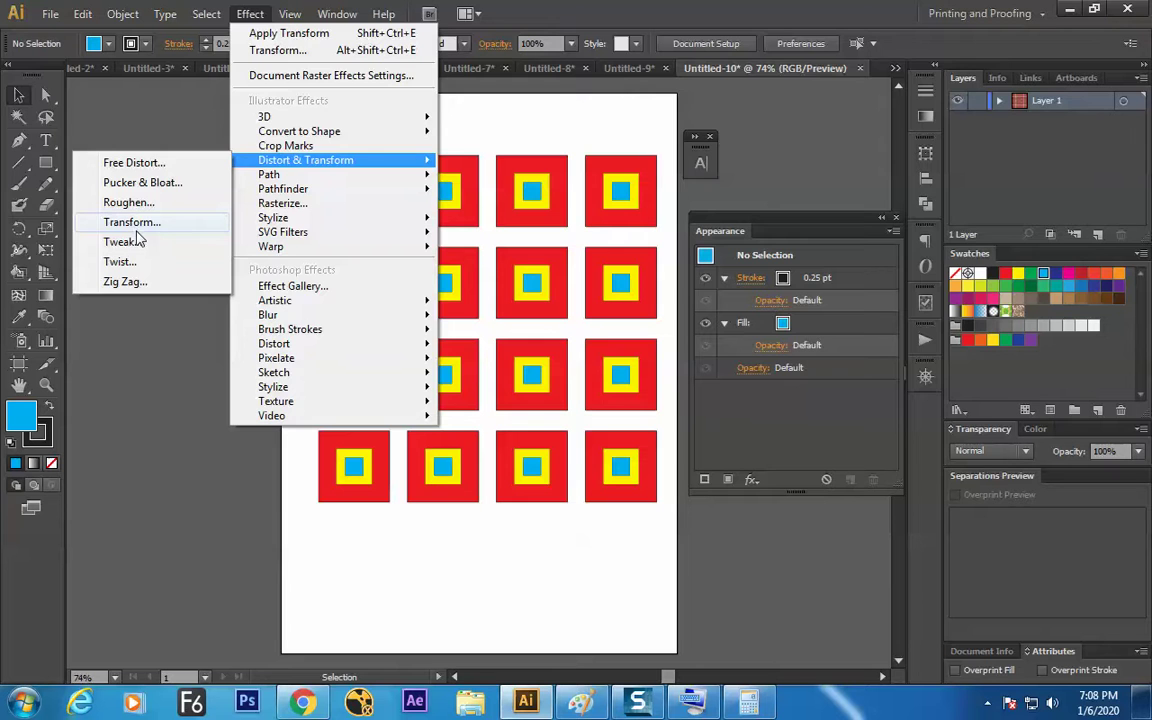
pyautogui.click(135, 222)
pyautogui.click(921, 552)
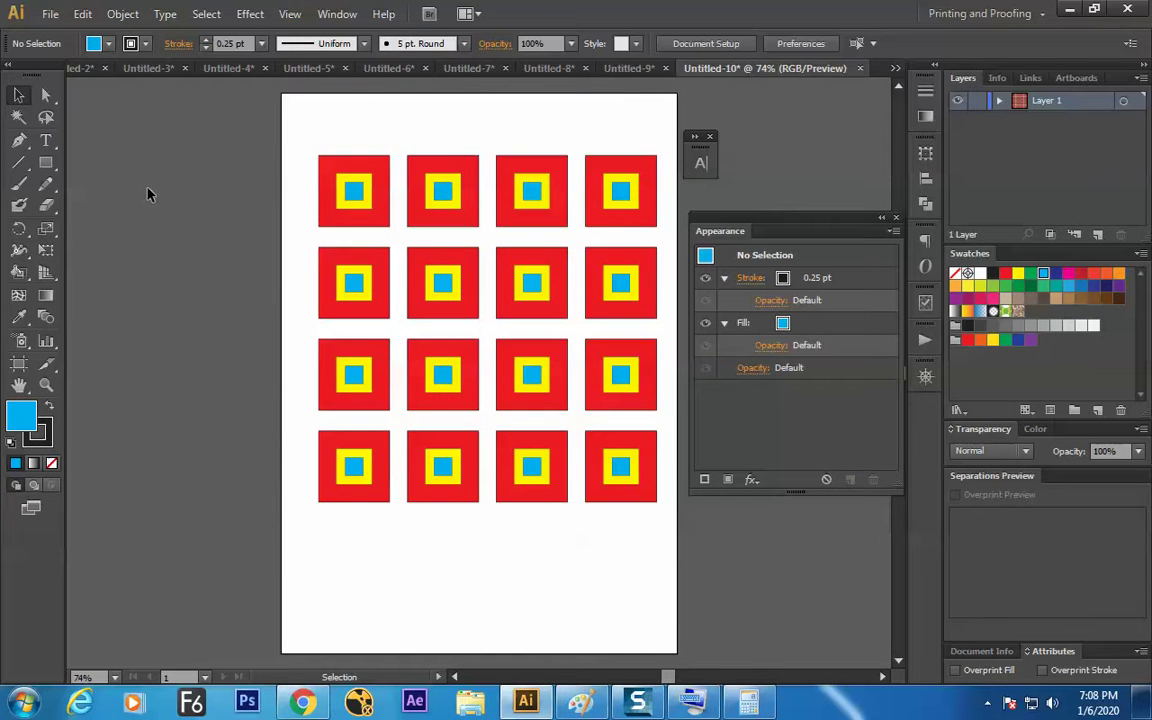
# Step: Create a new blank document, Untitled-11, with the default settings
pyautogui.hotkey('ctrl', 'n')
pyautogui.press('Return')
pyautogui.click(250, 14)
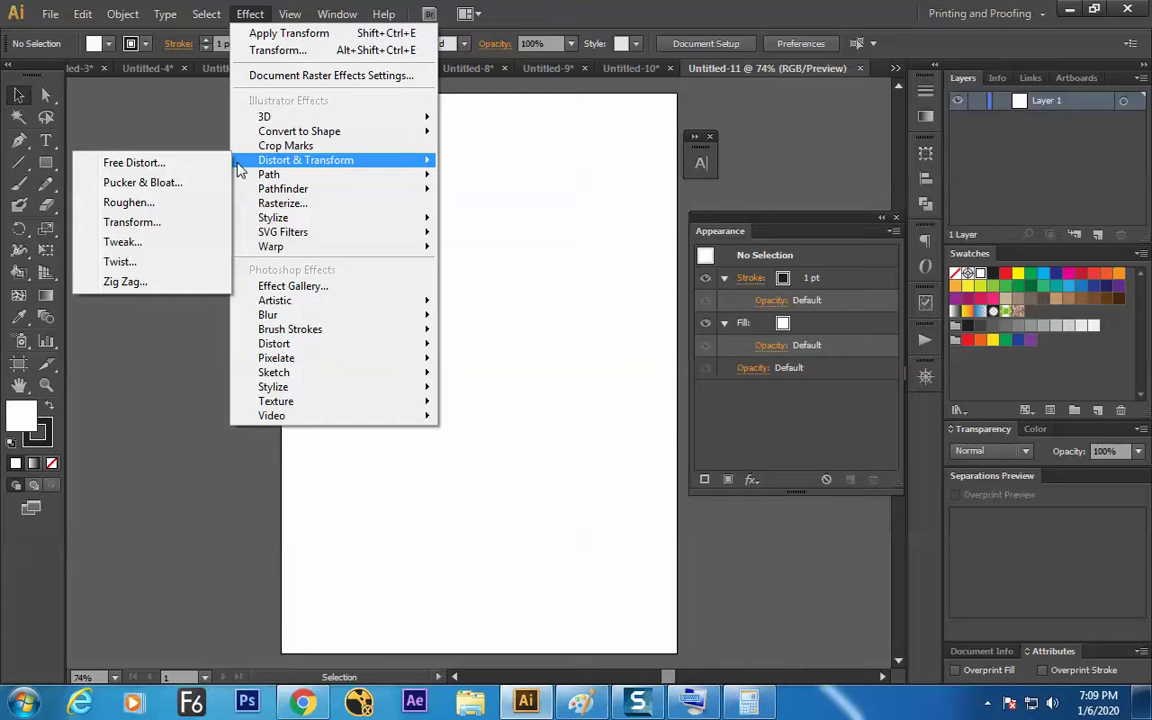
# Step: Draw a circle on the page with the Ellipse tool
pyautogui.click(174, 190)
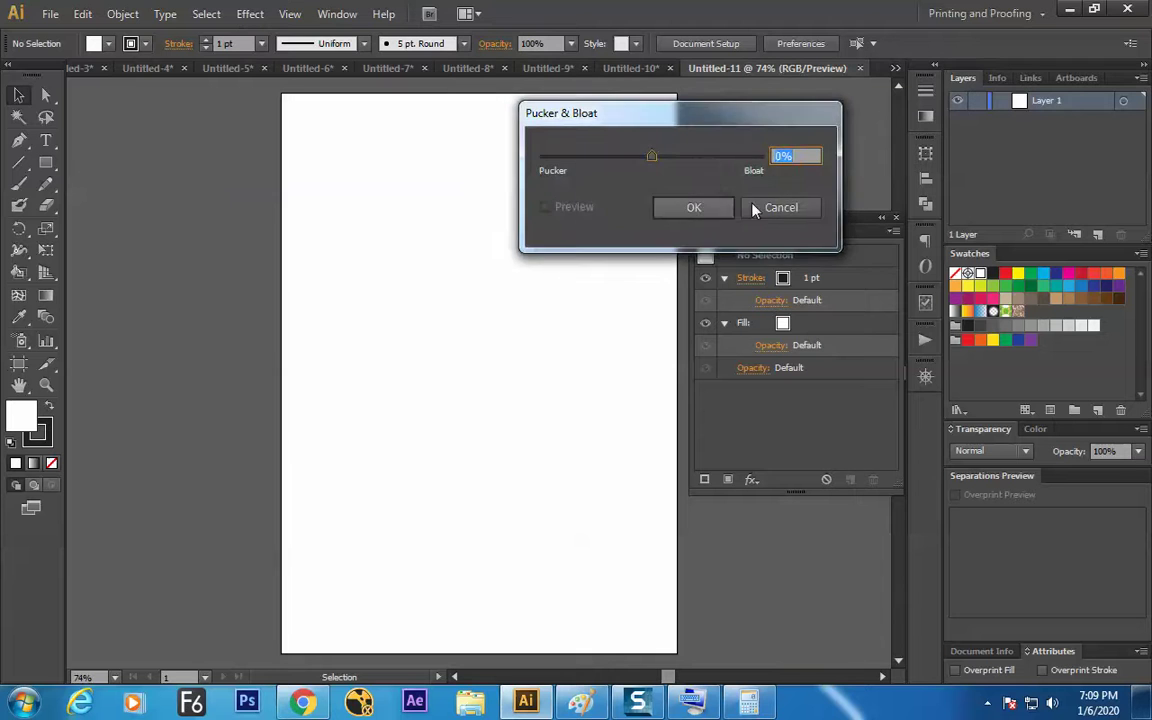
pyautogui.click(694, 206)
pyautogui.click(45, 162)
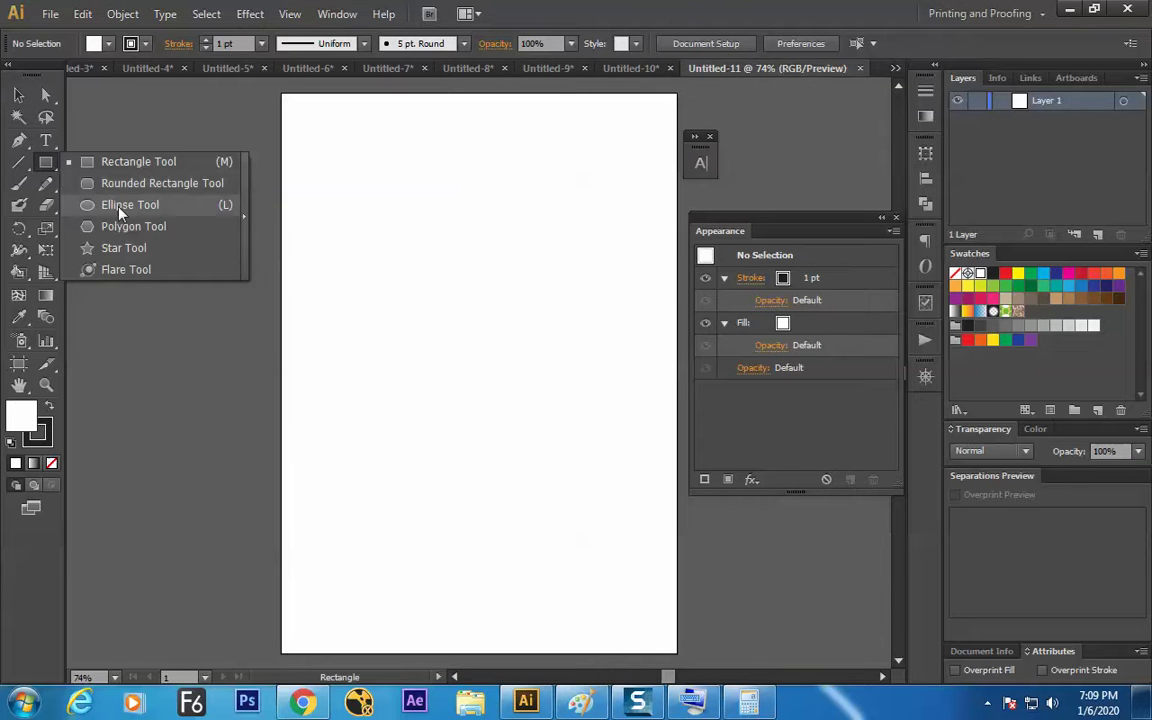
pyautogui.click(118, 206)
pyautogui.moveTo(443, 289); pyautogui.dragTo(526, 372)
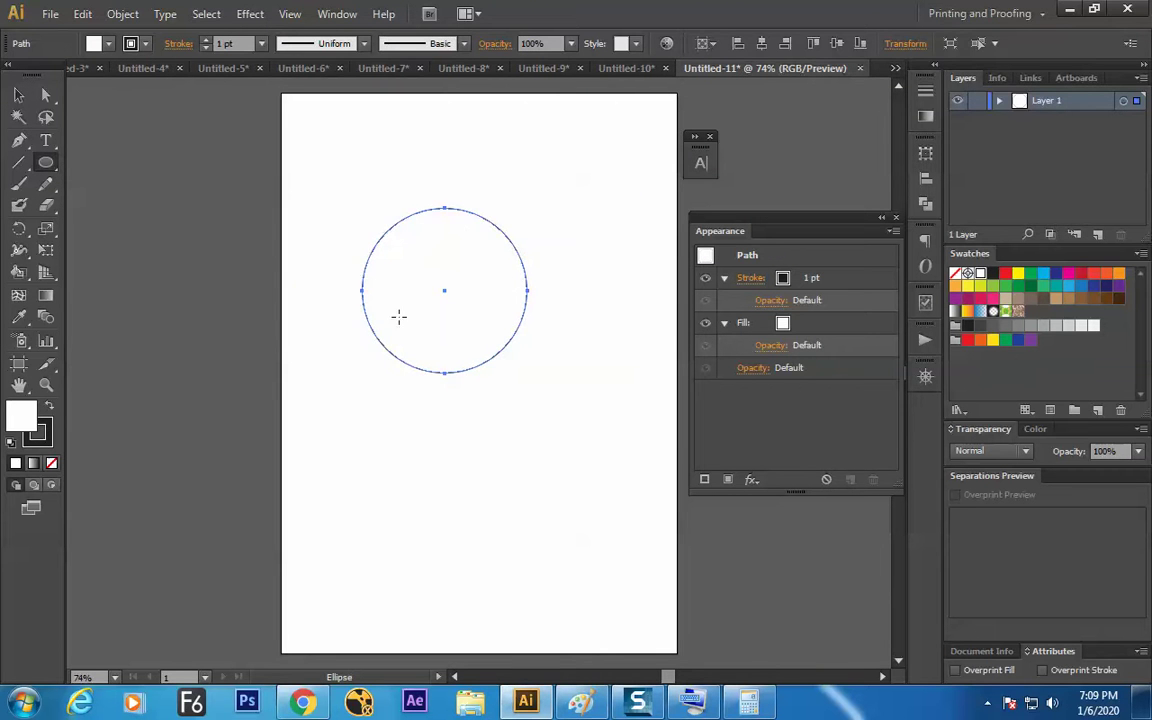
# Step: Apply Pucker & Bloat at -69% to turn the circle into a four-pointed star
pyautogui.click(250, 14)
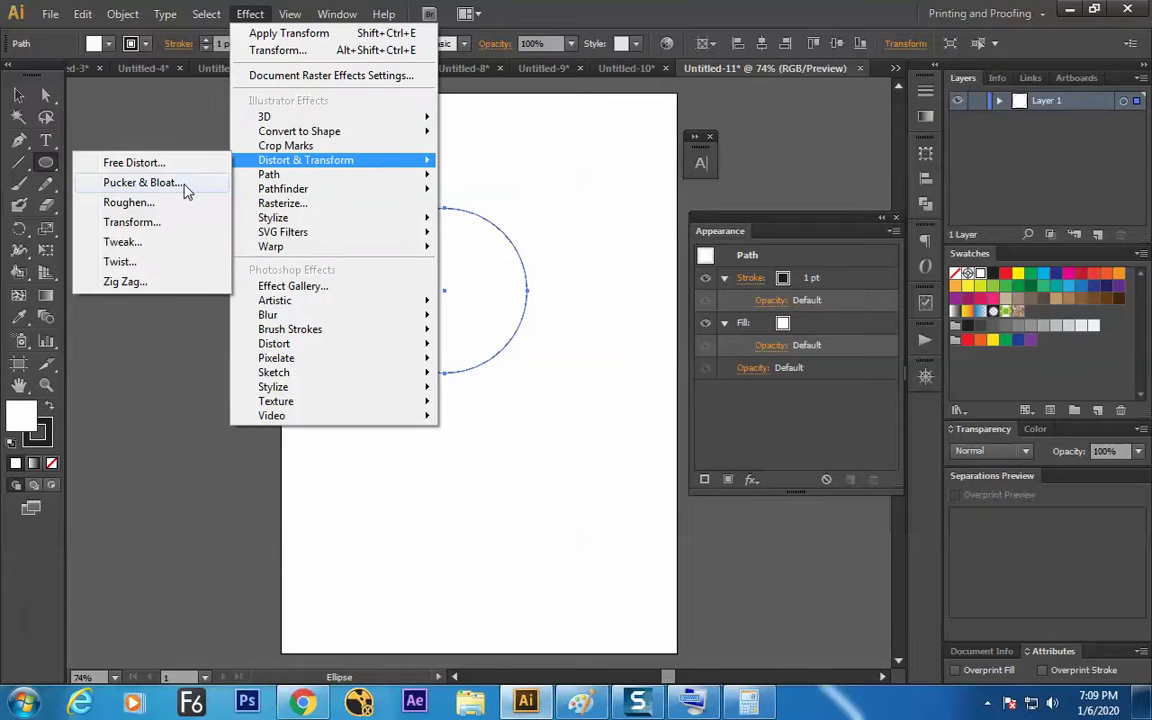
pyautogui.click(183, 182)
pyautogui.click(546, 207)
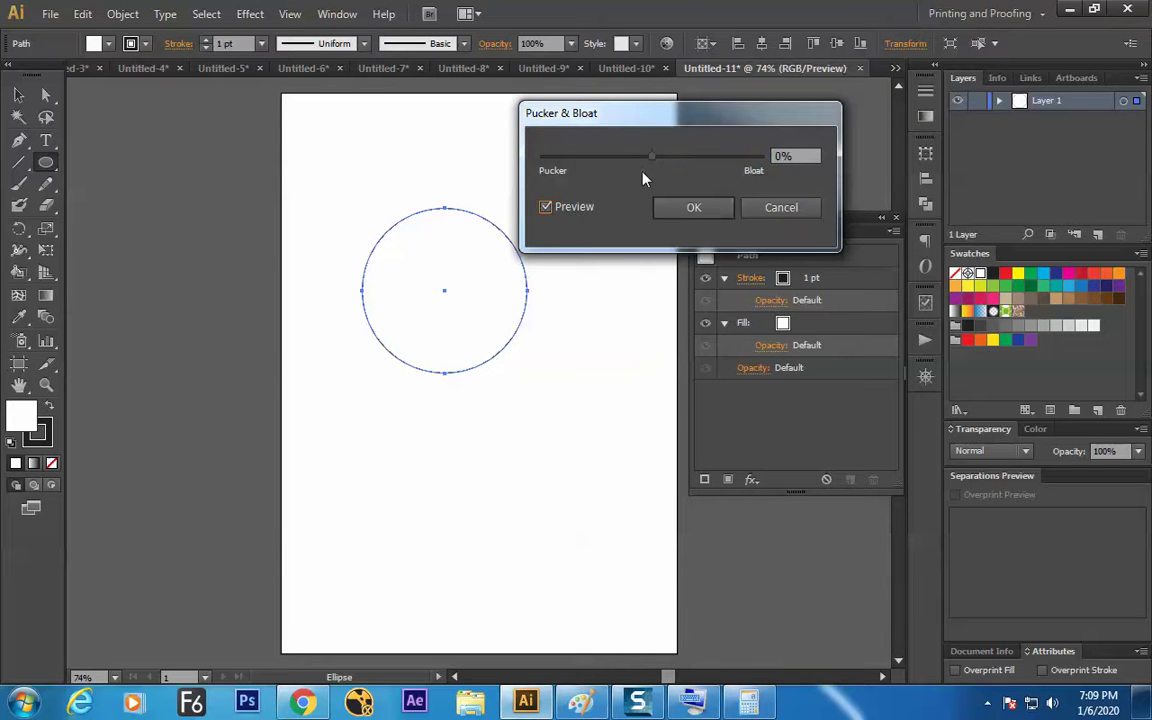
pyautogui.moveTo(652, 165)
pyautogui.mouseDown()
pyautogui.moveTo(622, 159)
pyautogui.moveTo(705, 167)
pyautogui.moveTo(591, 165)
pyautogui.moveTo(627, 160)
pyautogui.moveTo(618, 163)
pyautogui.mouseUp()
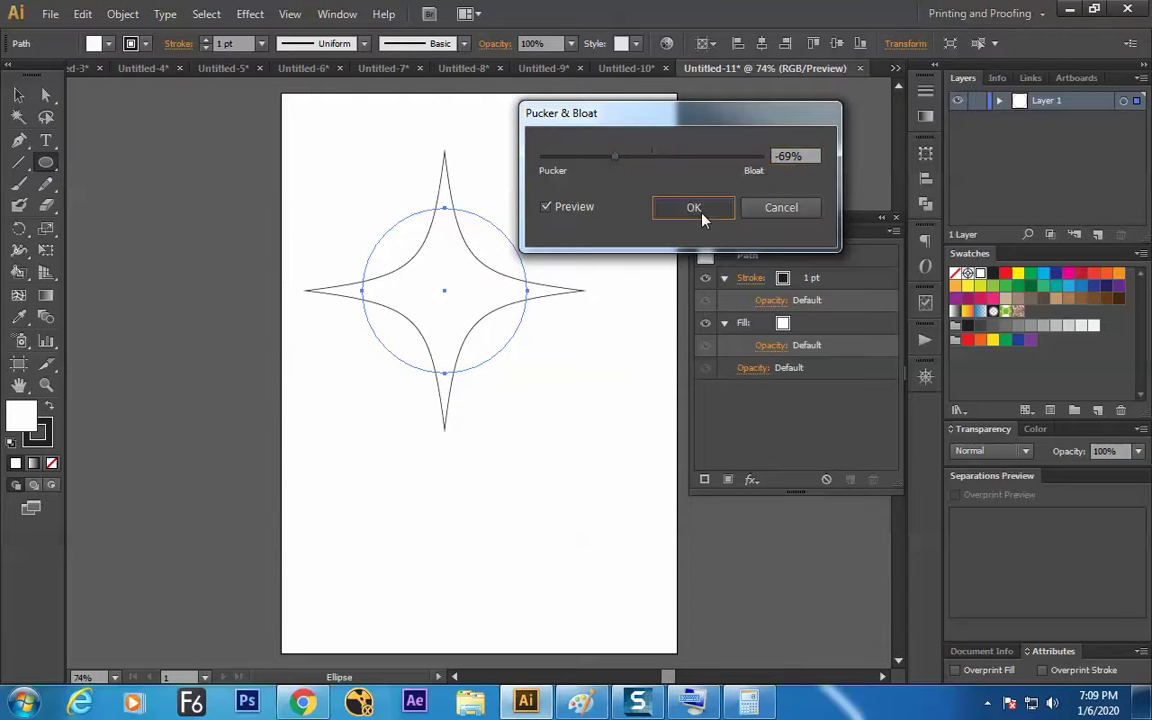
pyautogui.click(700, 210)
# Step: Fill the star green and give it a 7 pt outline
pyautogui.click(1043, 286)
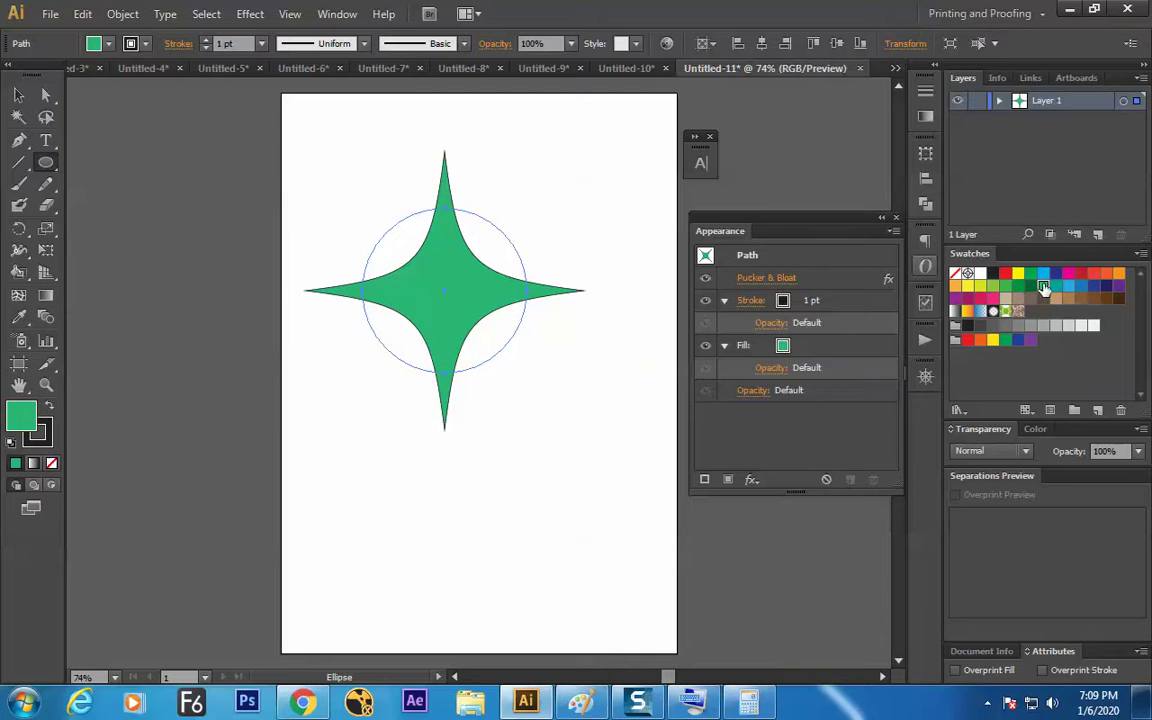
pyautogui.click(260, 43)
pyautogui.click(270, 195)
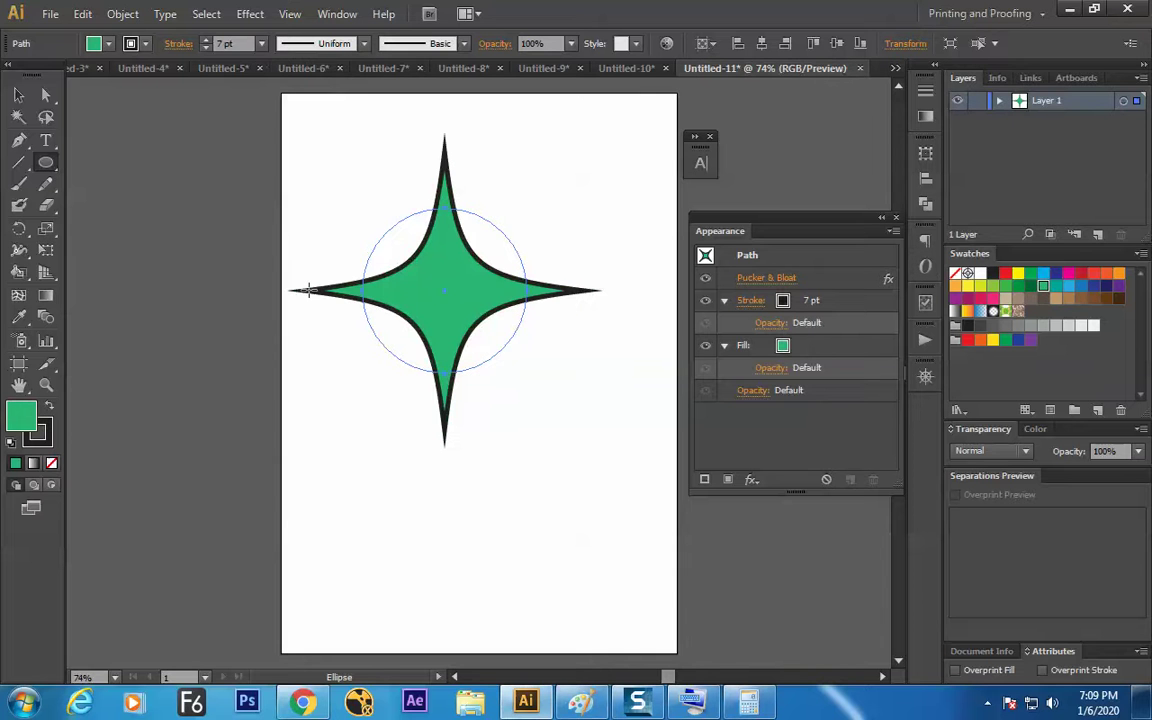
pyautogui.click(18, 95)
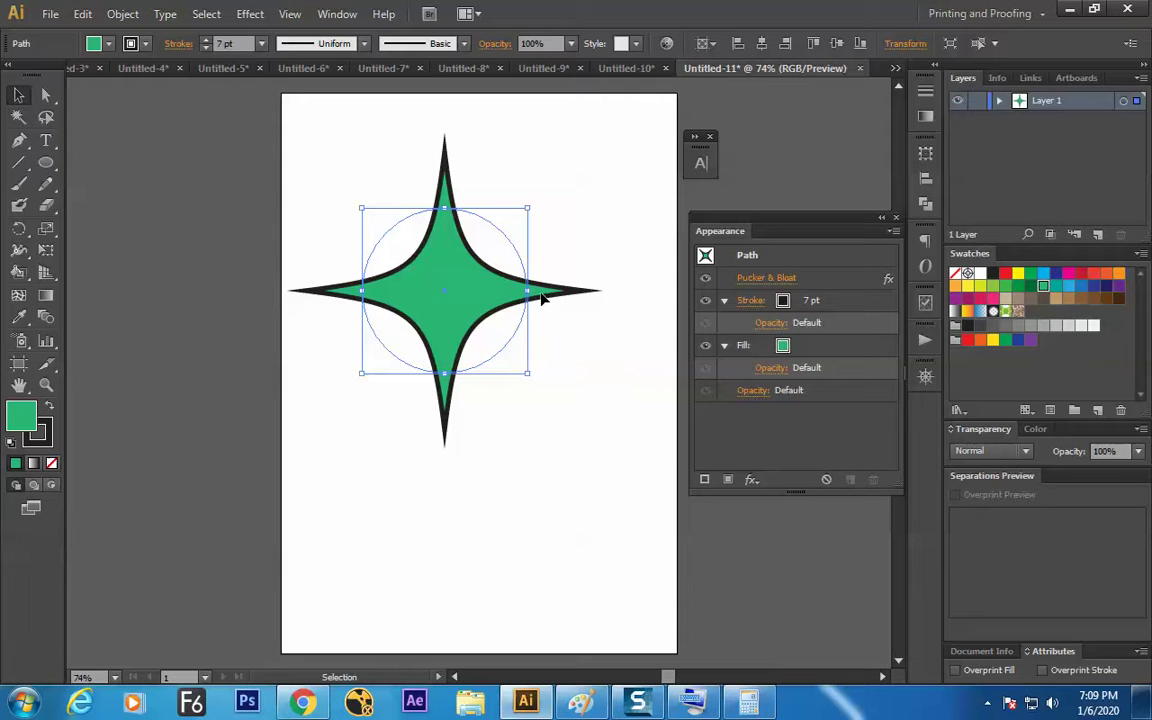
# Step: Add anchor points twice and reduce the pucker to -7% for a serrated sixteen-point badge
pyautogui.click(122, 14)
pyautogui.moveTo(142, 380)
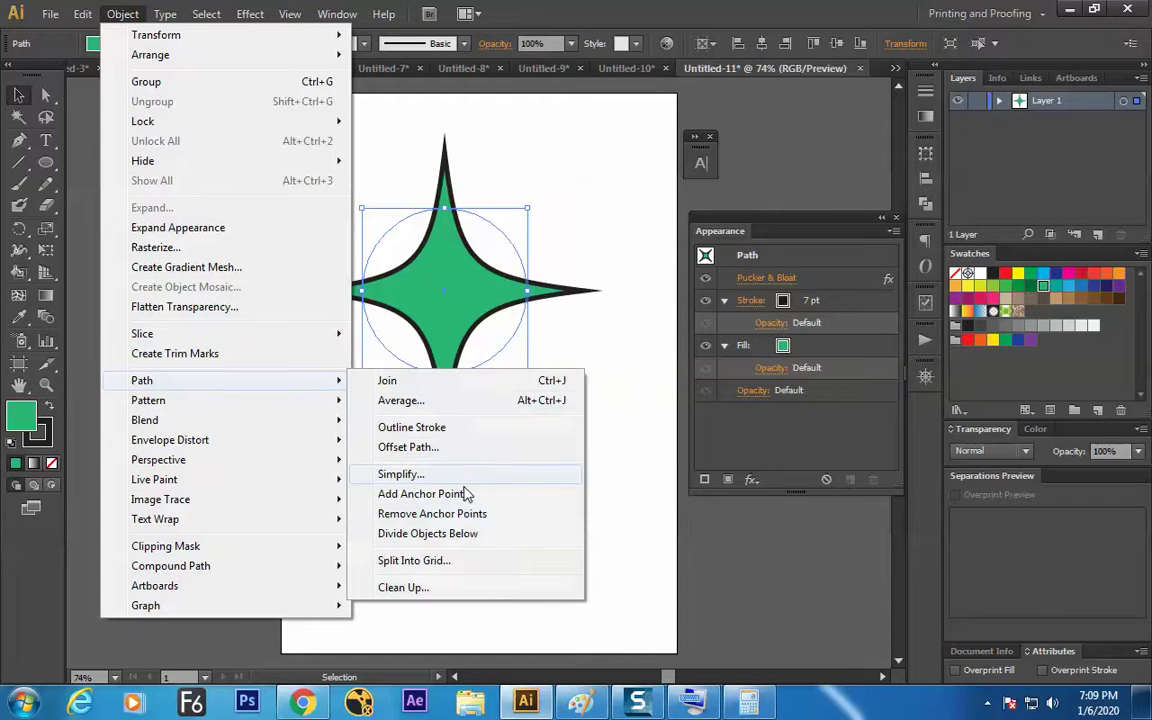
pyautogui.click(452, 497)
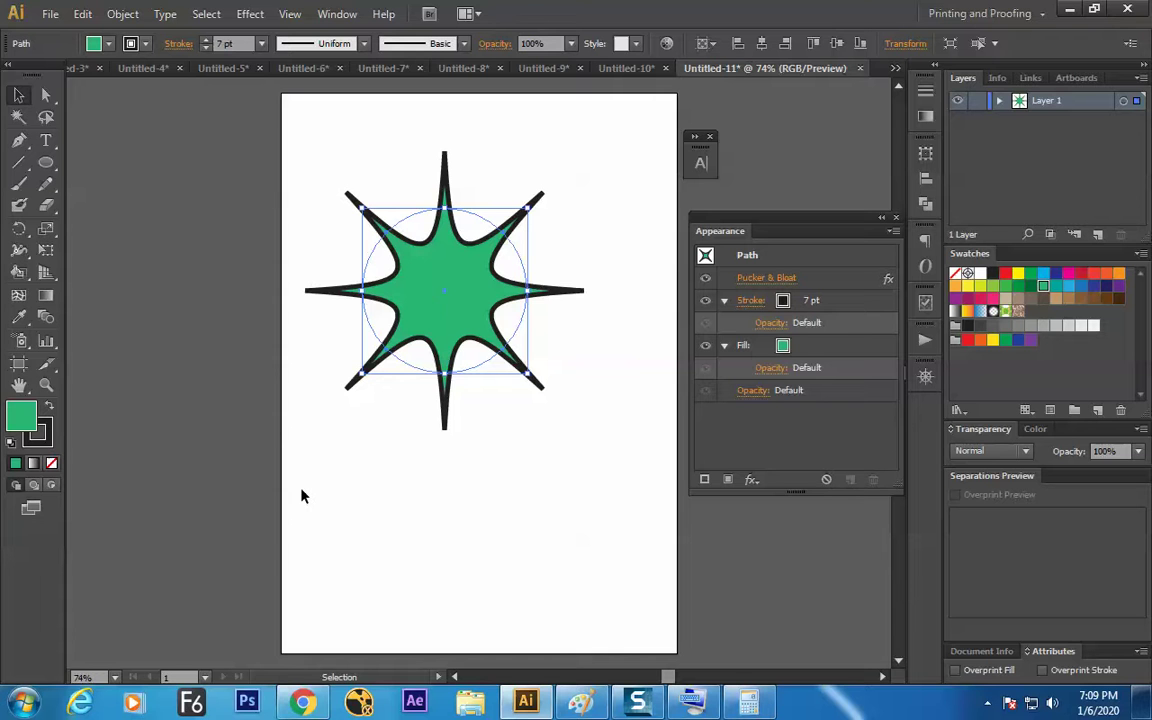
pyautogui.click(706, 280)
pyautogui.click(706, 280)
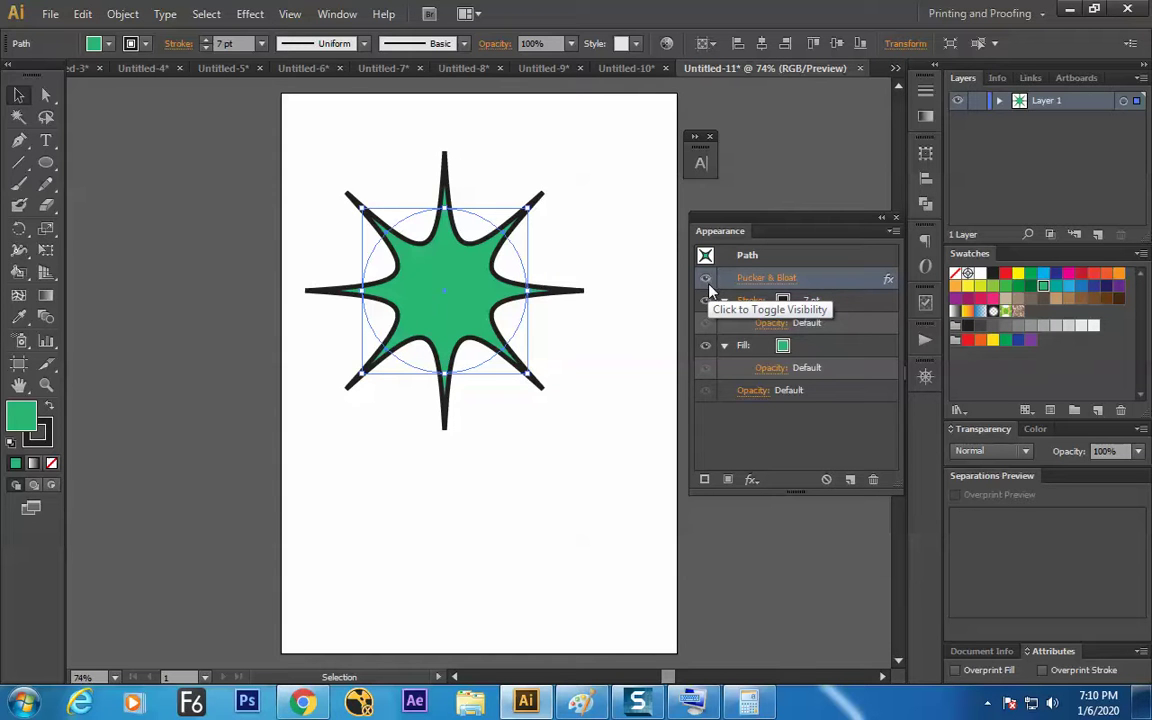
pyautogui.click(122, 14)
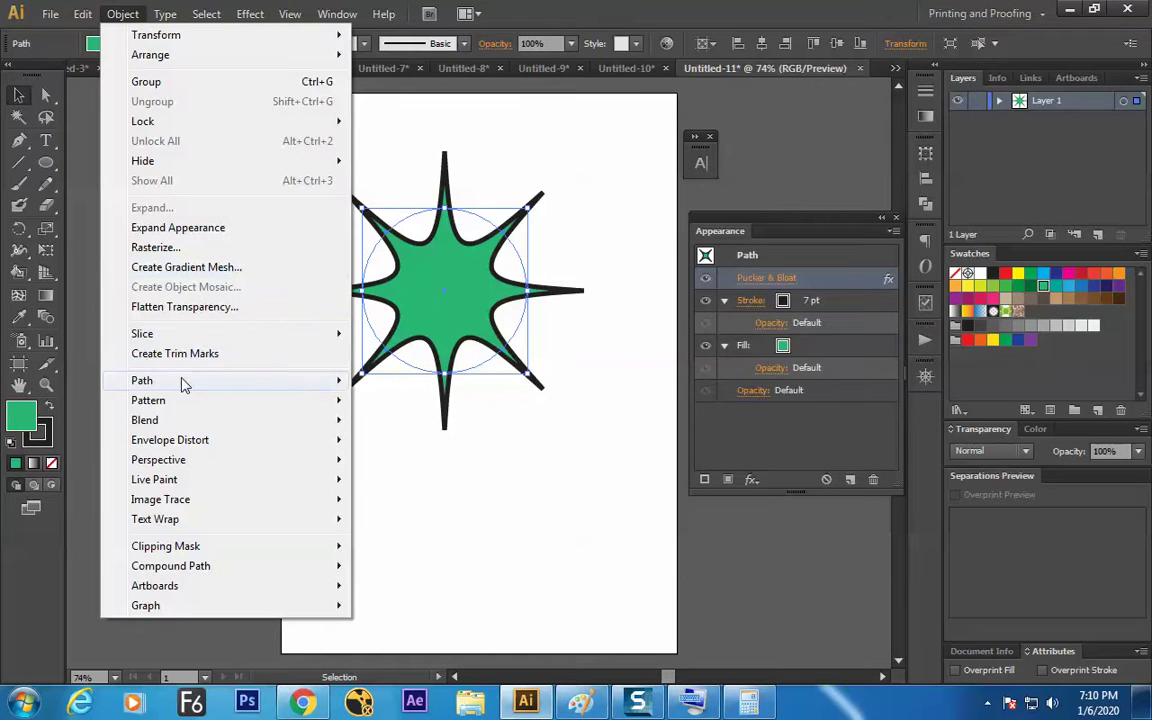
pyautogui.click(410, 493)
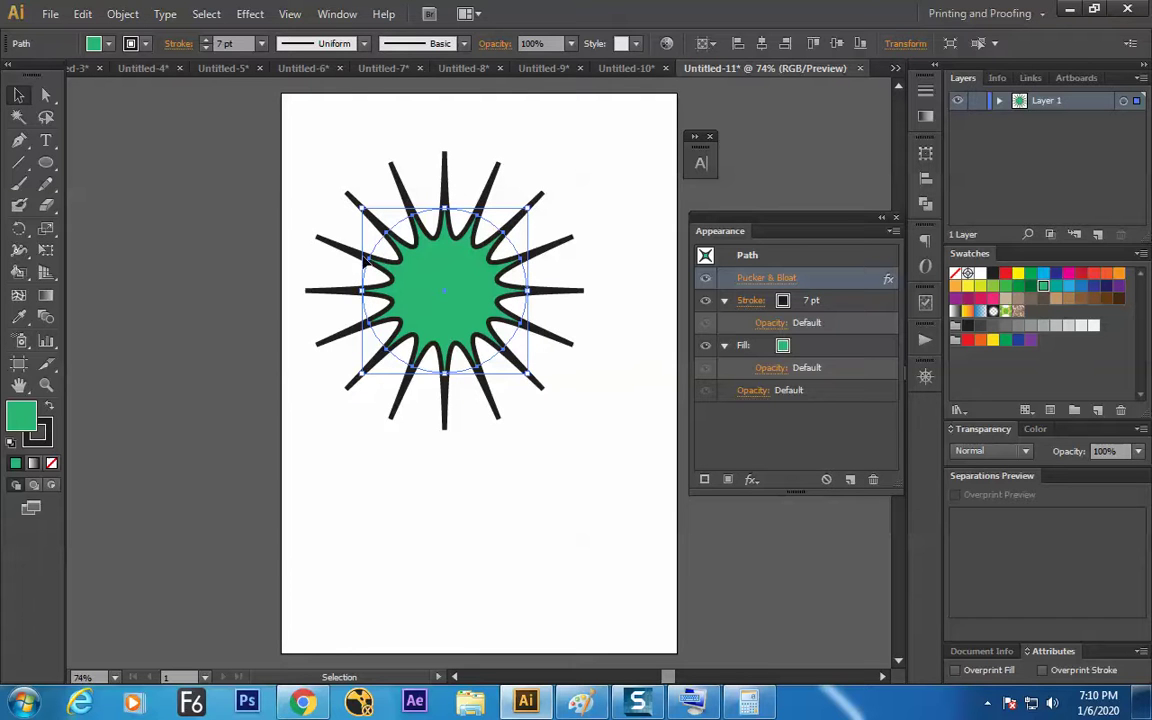
pyautogui.click(766, 278)
pyautogui.moveTo(627, 162); pyautogui.dragTo(649, 166)
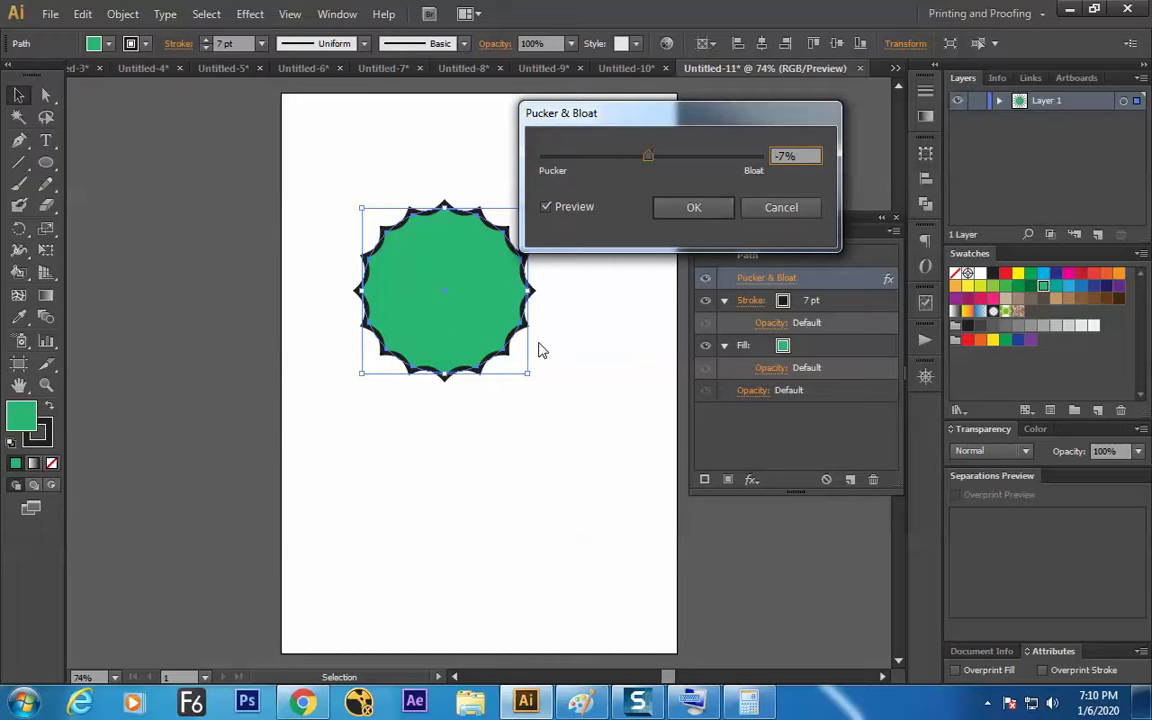
# Step: Confirm the -7% Pucker & Bloat on the star and reopen its Appearance panel
pyautogui.click(688, 210)
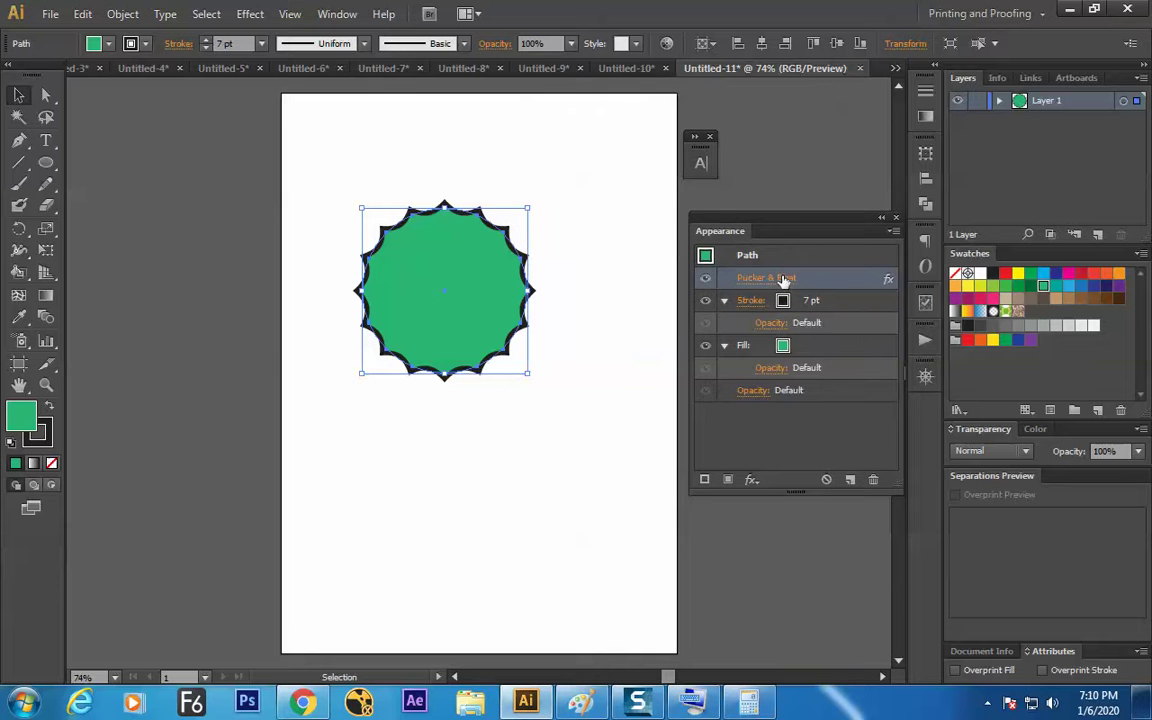
pyautogui.moveTo(720, 226); pyautogui.dragTo(664, 216)
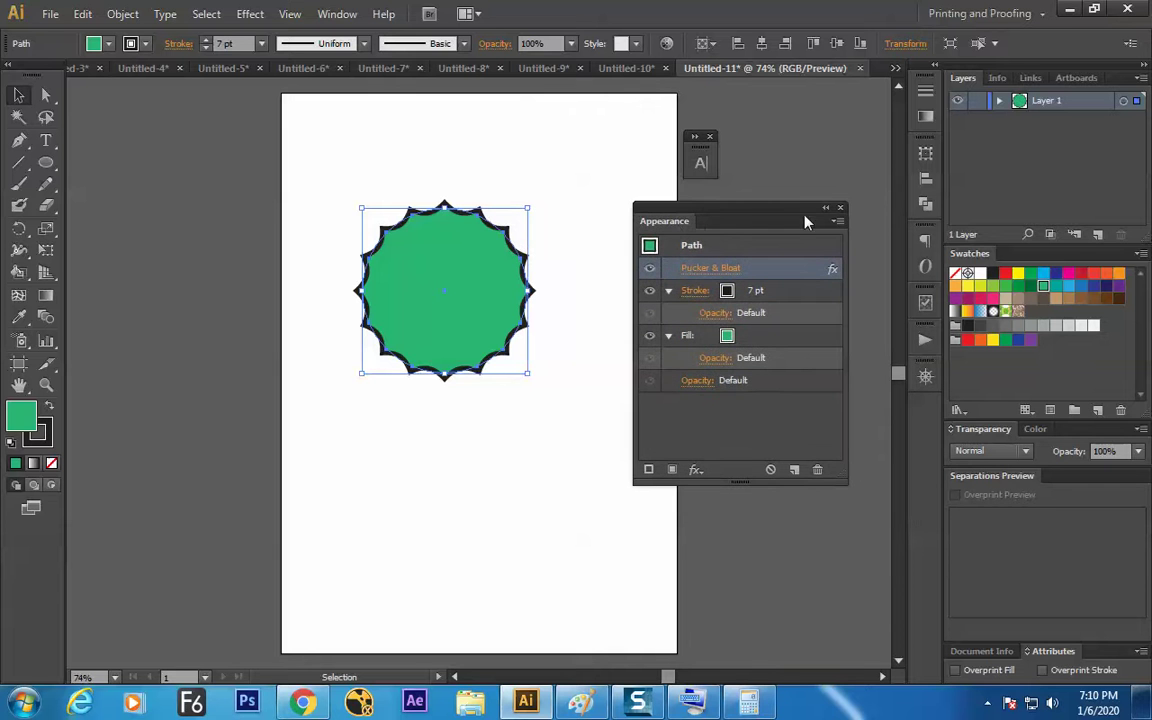
pyautogui.click(840, 208)
pyautogui.click(340, 14)
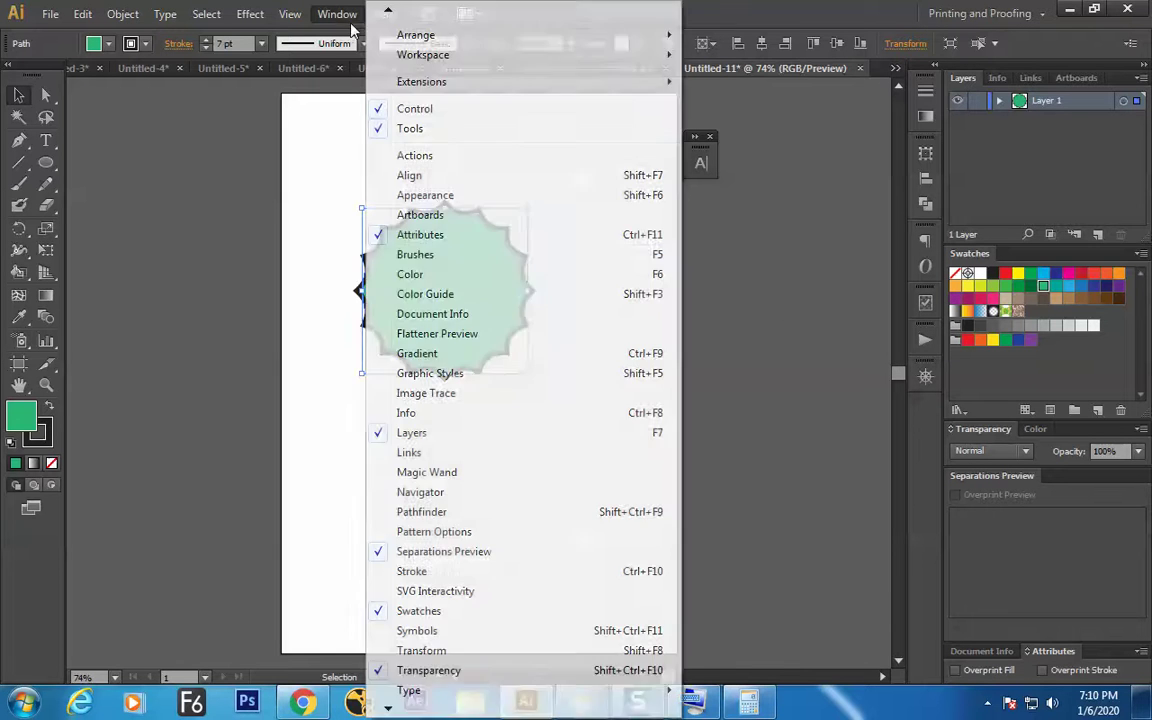
pyautogui.click(390, 194)
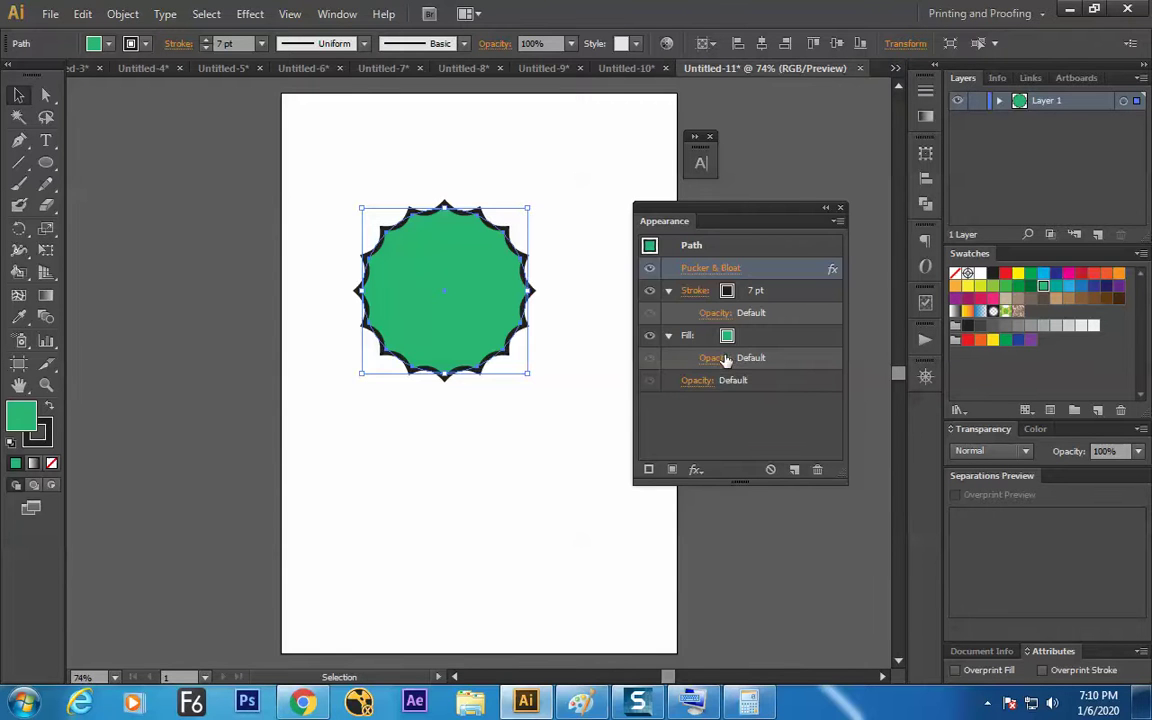
pyautogui.click(700, 268)
pyautogui.click(791, 212)
# Step: Toggle the Pucker & Bloat visibility off and on, then nudge the star down-left
pyautogui.click(652, 269)
pyautogui.click(650, 268)
pyautogui.moveTo(714, 215); pyautogui.dragTo(733, 216)
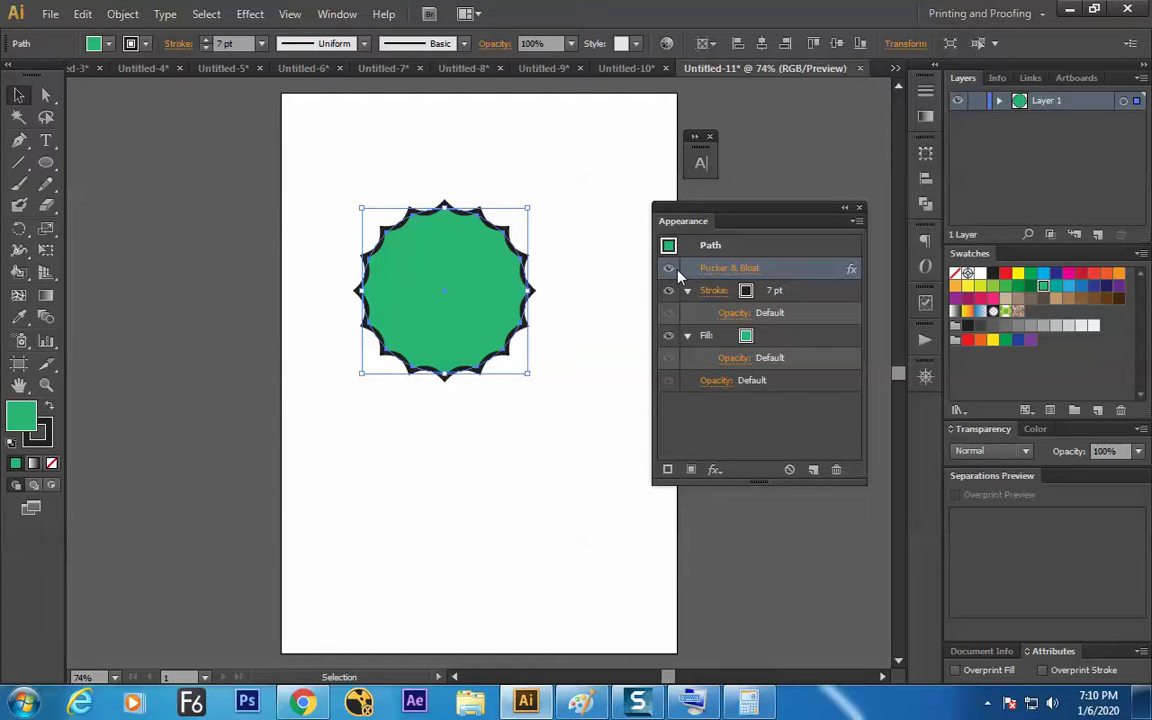
pyautogui.moveTo(426, 270)
pyautogui.mouseDown()
pyautogui.moveTo(405, 292)
pyautogui.moveTo(421, 311)
pyautogui.mouseUp()
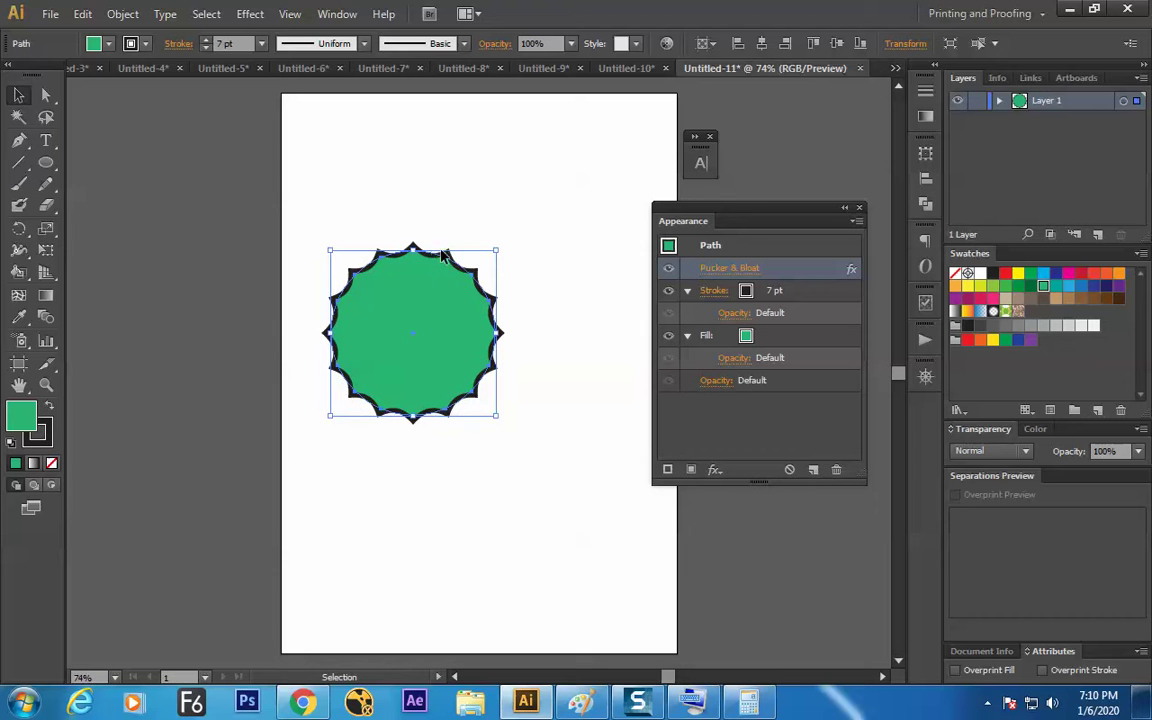
# Step: Expand the star's appearance and pull its top anchor up into a tall tip
pyautogui.click(125, 15)
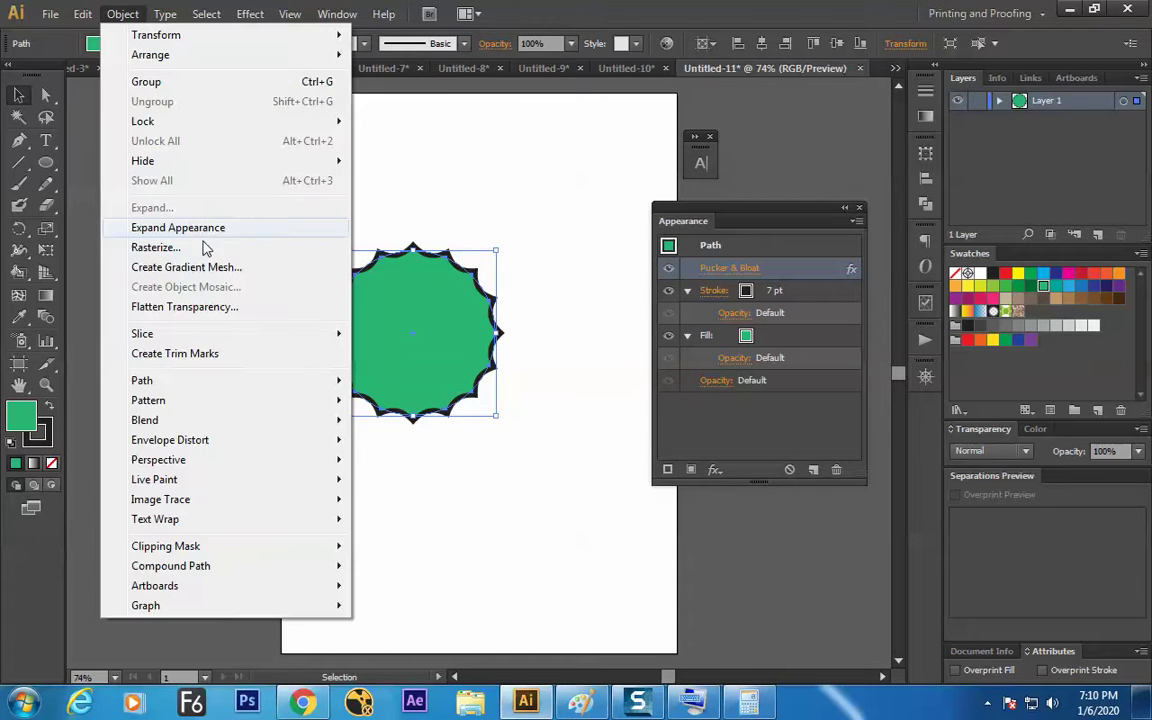
pyautogui.click(225, 228)
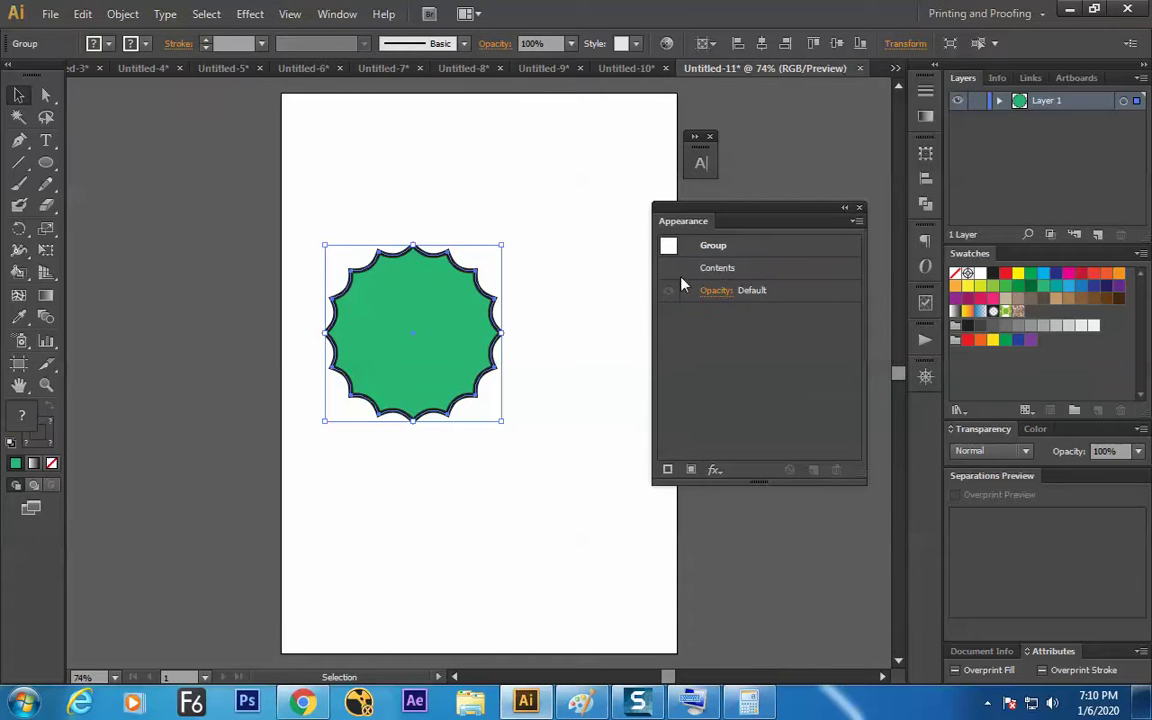
pyautogui.click(45, 95)
pyautogui.moveTo(405, 215)
pyautogui.mouseDown()
pyautogui.moveTo(424, 262)
pyautogui.moveTo(417, 153)
pyautogui.mouseUp()
pyautogui.click(566, 422)
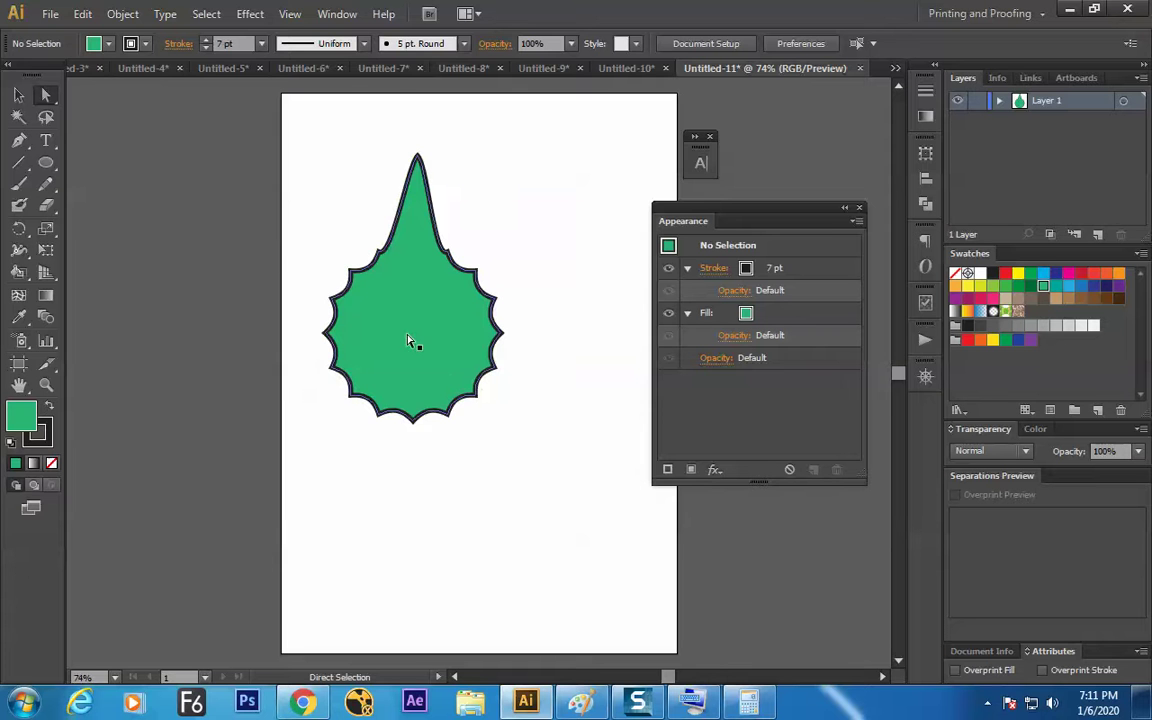
# Step: Select the teardrop shape and group its parts with Ctrl+G
pyautogui.click(123, 14)
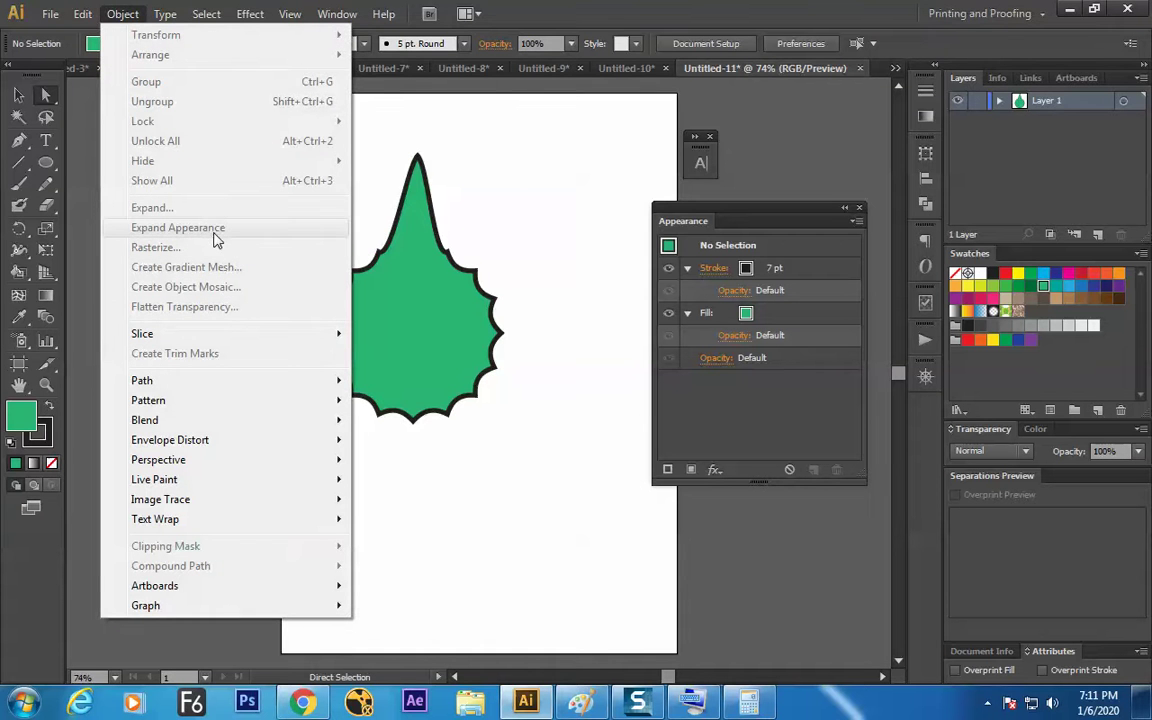
pyautogui.click(18, 94)
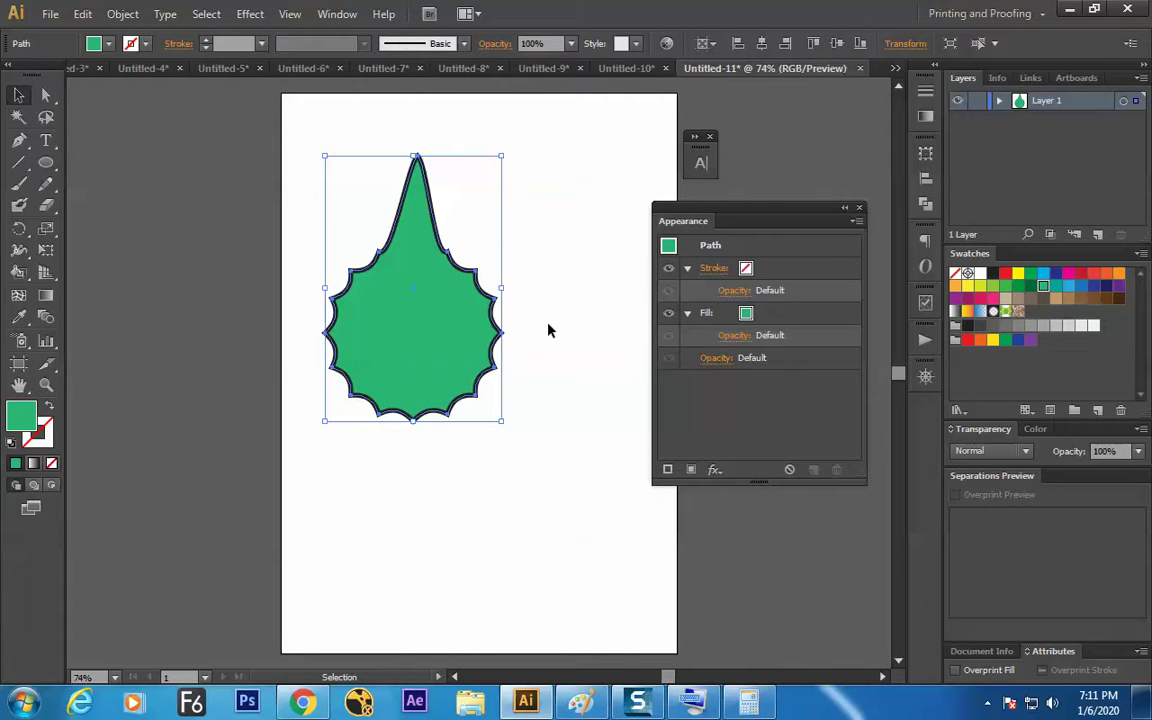
pyautogui.hotkey('ctrl', 'g')
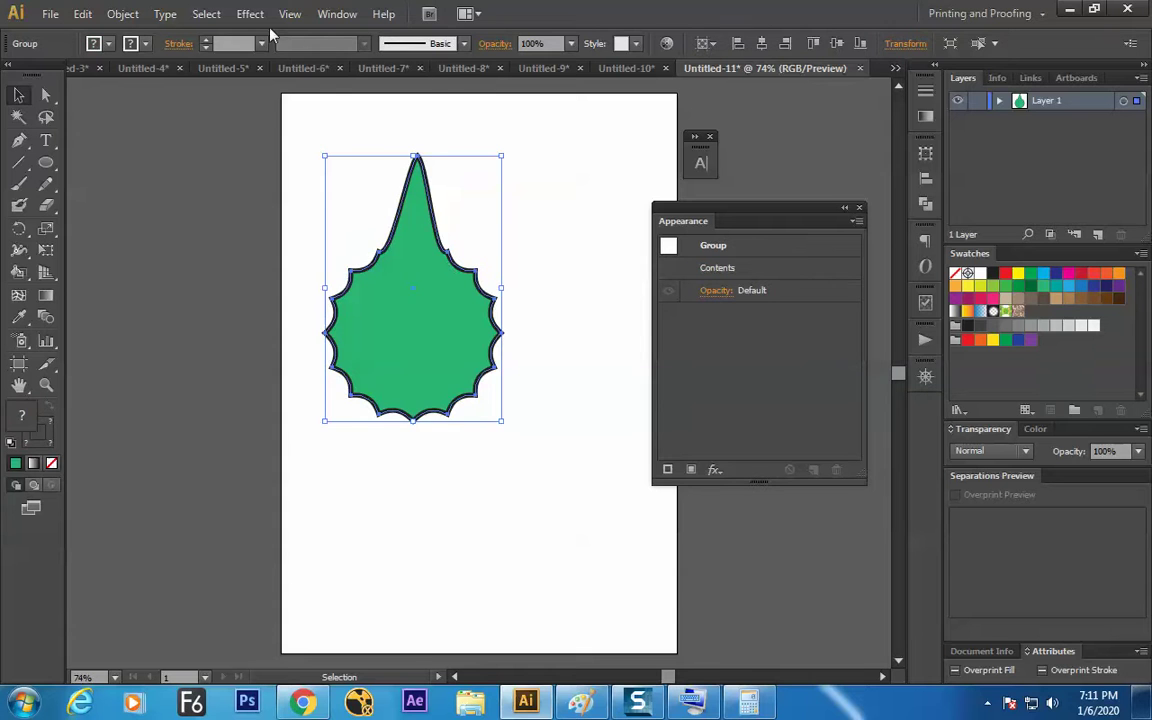
pyautogui.click(250, 14)
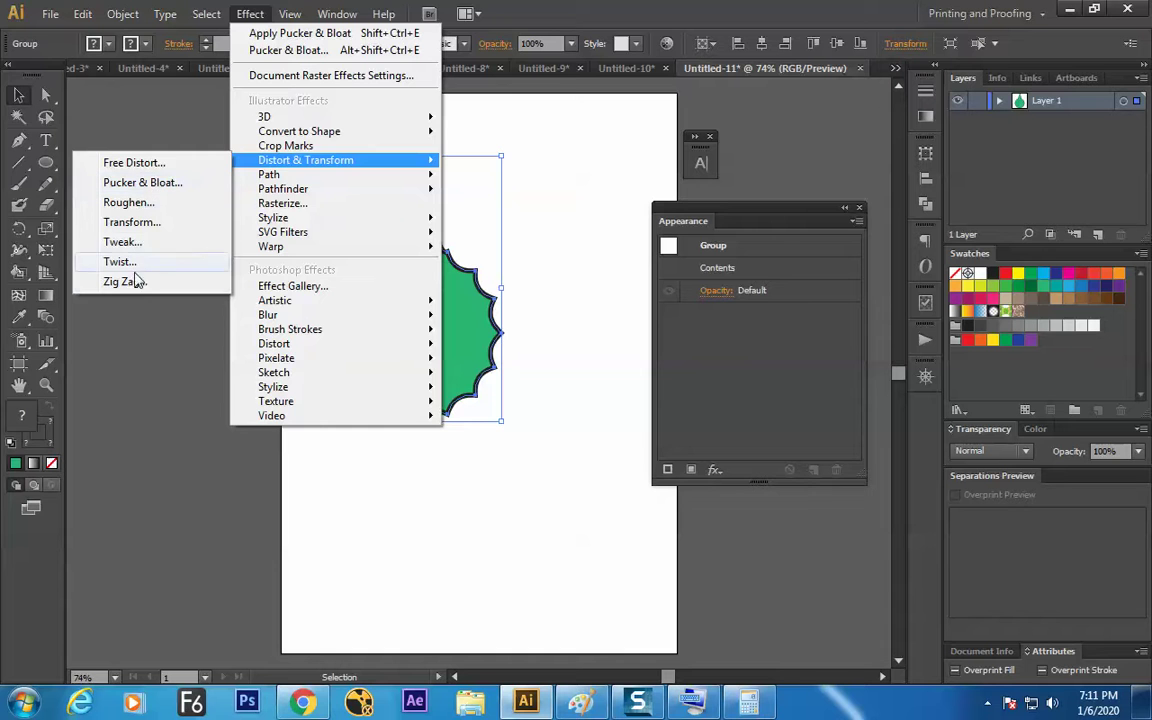
pyautogui.click(604, 293)
# Step: Move the teardrop left and draw a circle filled with the teardrop's green
pyautogui.moveTo(447, 337); pyautogui.dragTo(246, 367)
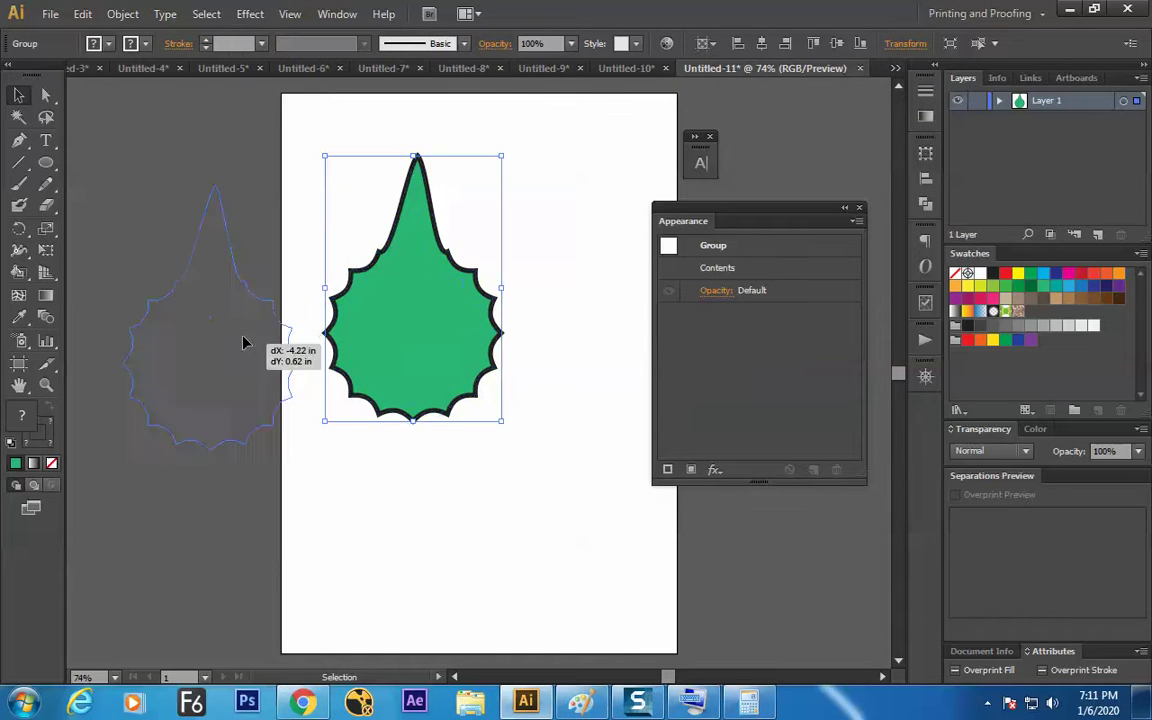
pyautogui.press('l')
pyautogui.moveTo(458, 308); pyautogui.dragTo(517, 367)
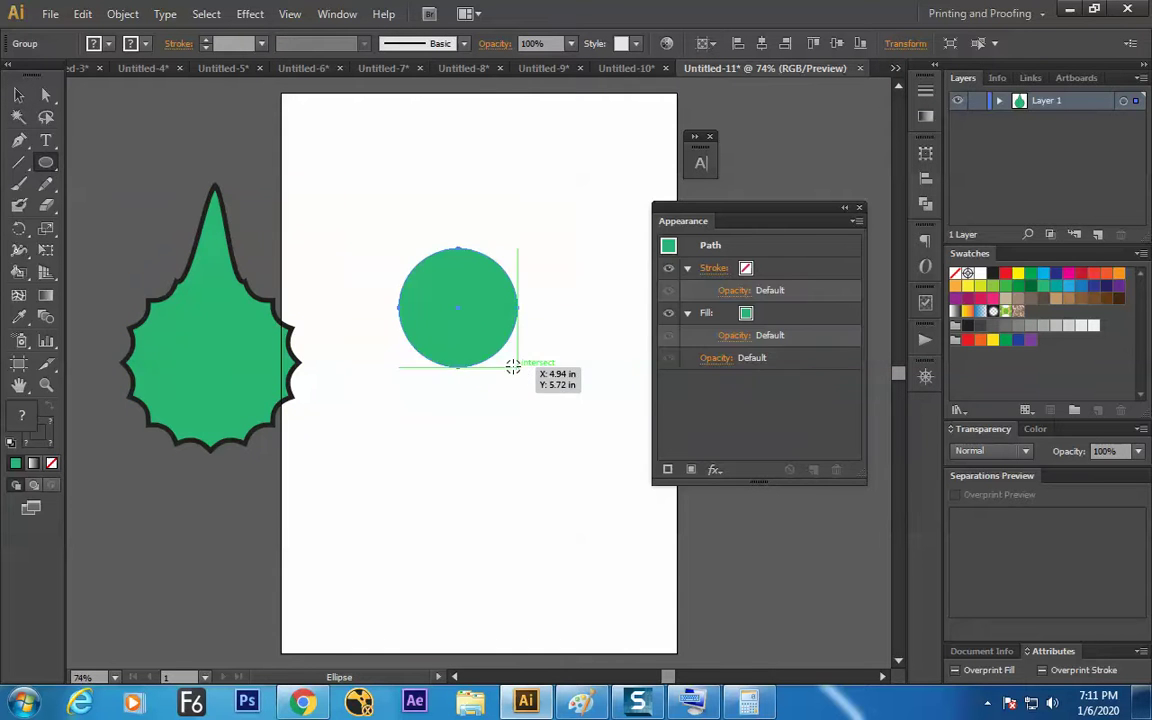
pyautogui.press('d')
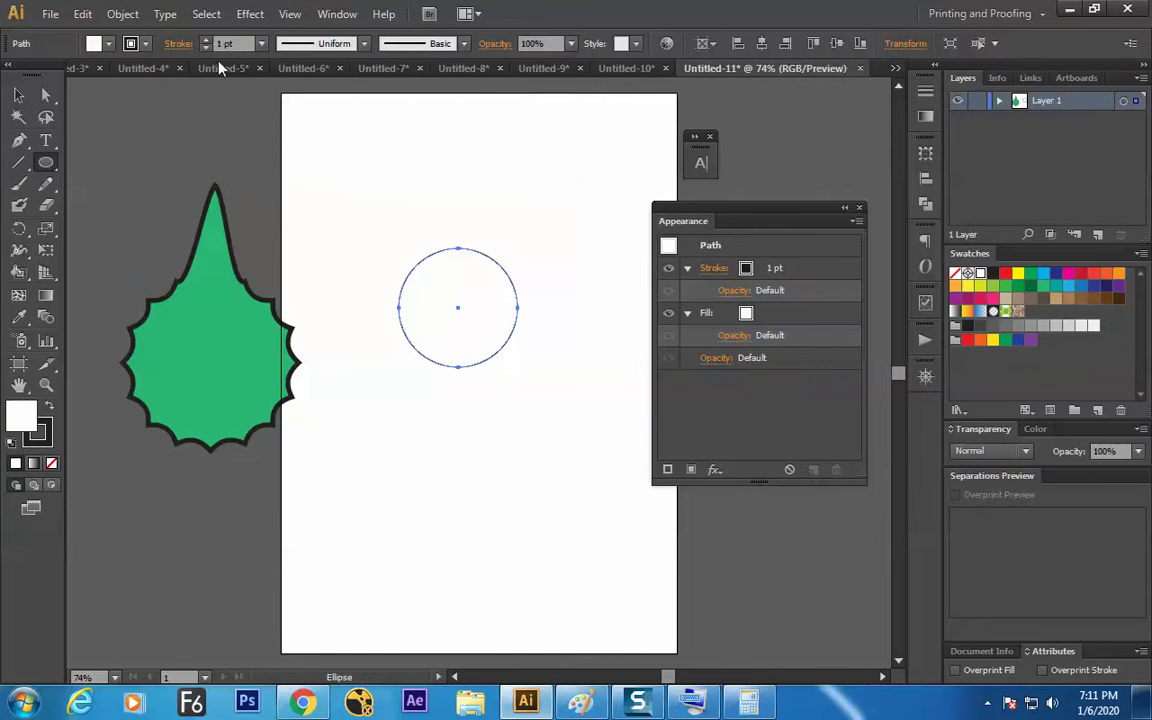
pyautogui.press('i')
pyautogui.click(228, 300)
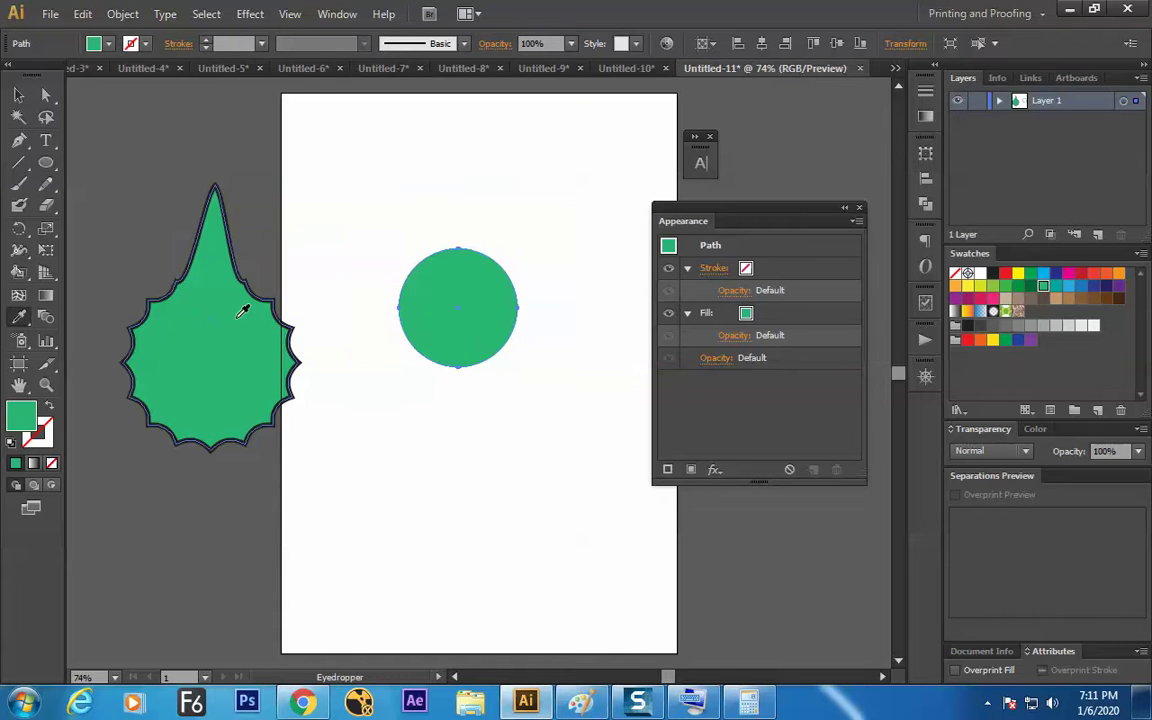
pyautogui.click(19, 95)
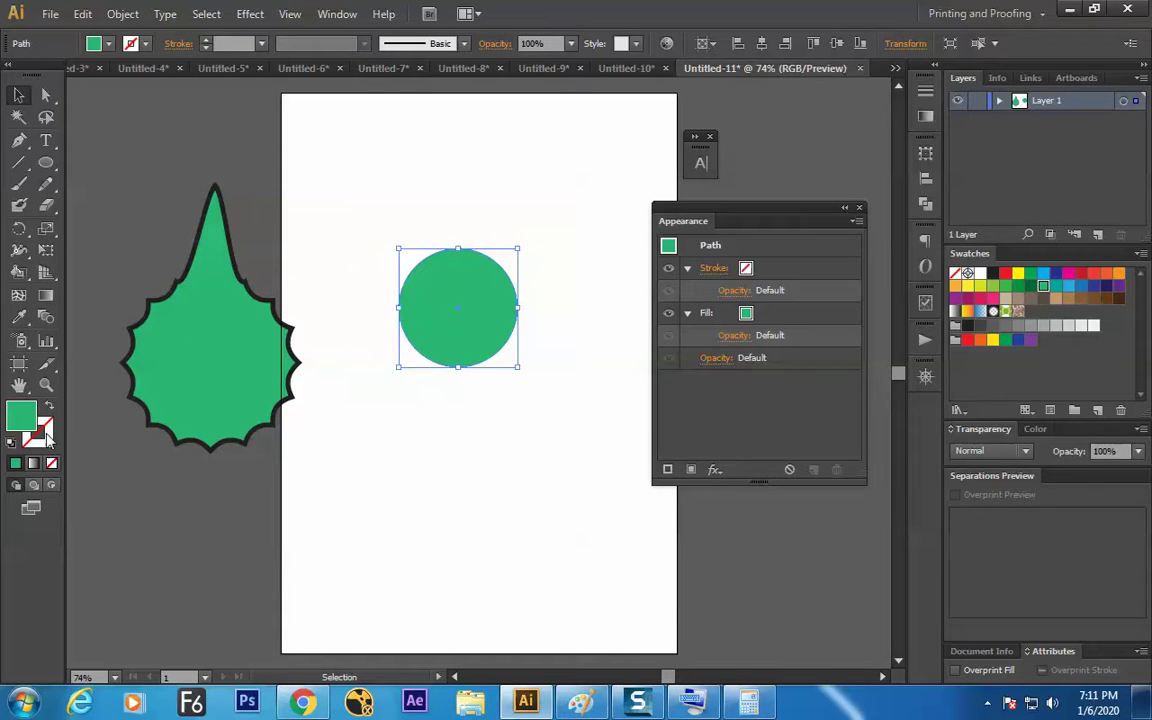
# Step: Give the circle a black 4 pt stroke
pyautogui.click(40, 433)
pyautogui.click(145, 43)
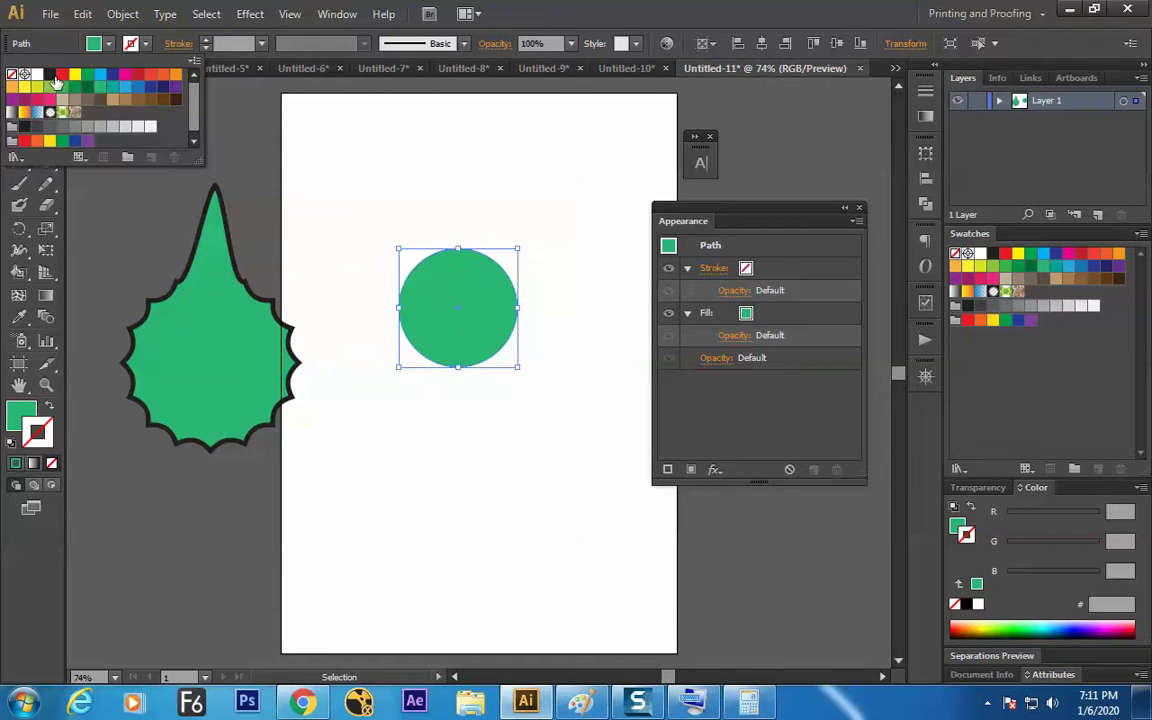
pyautogui.click(48, 80)
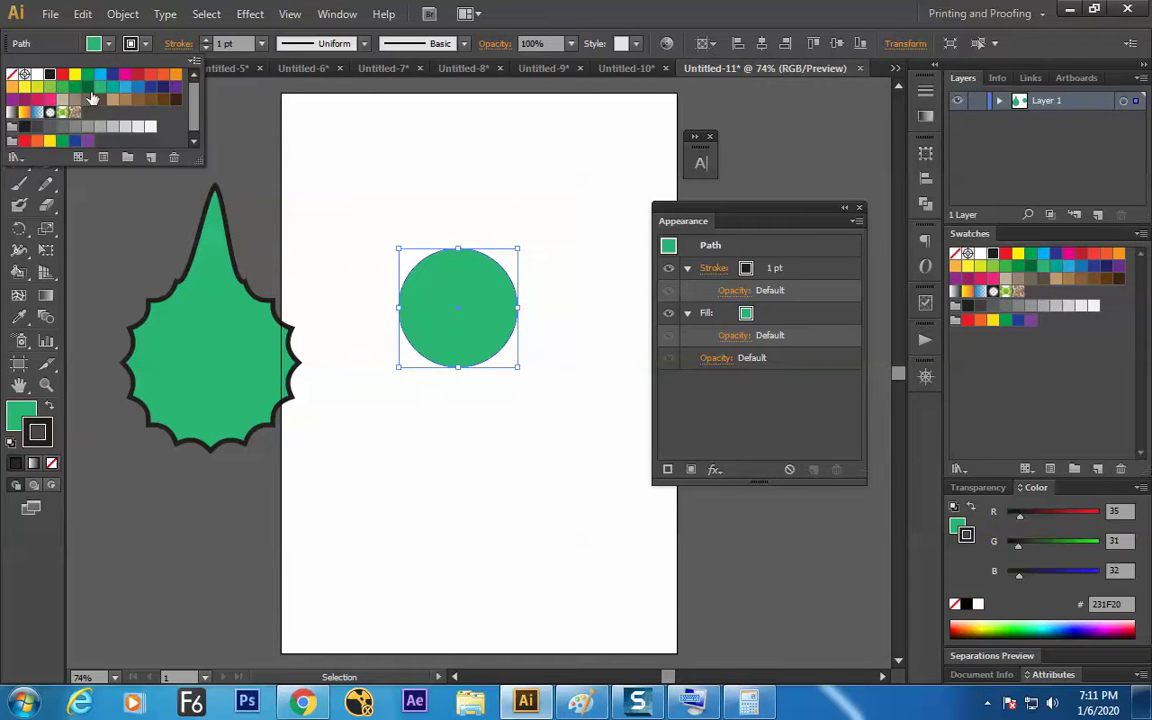
pyautogui.click(260, 43)
pyautogui.click(278, 168)
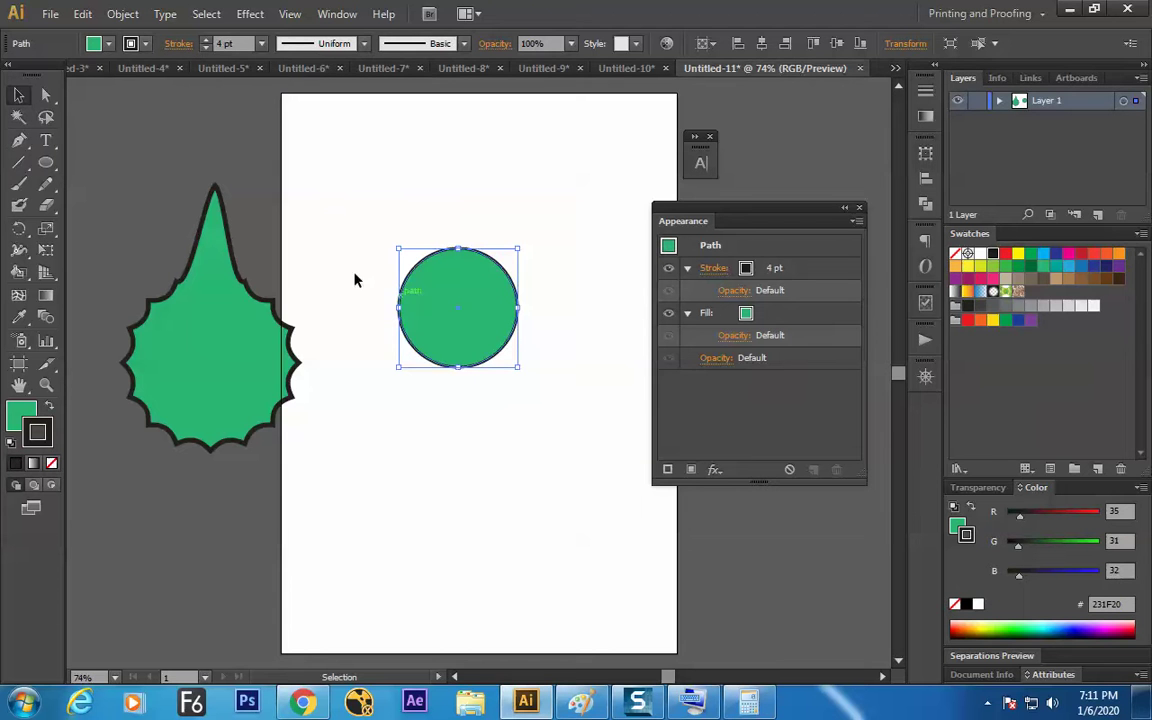
pyautogui.click(250, 14)
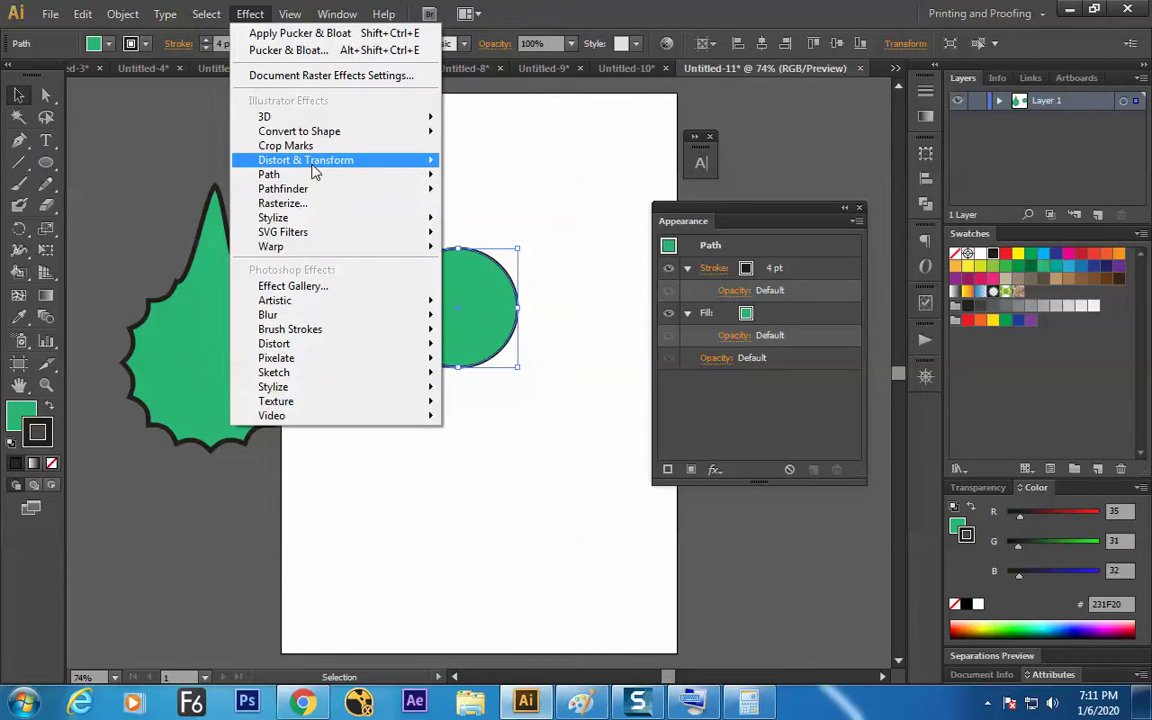
pyautogui.moveTo(306, 160)
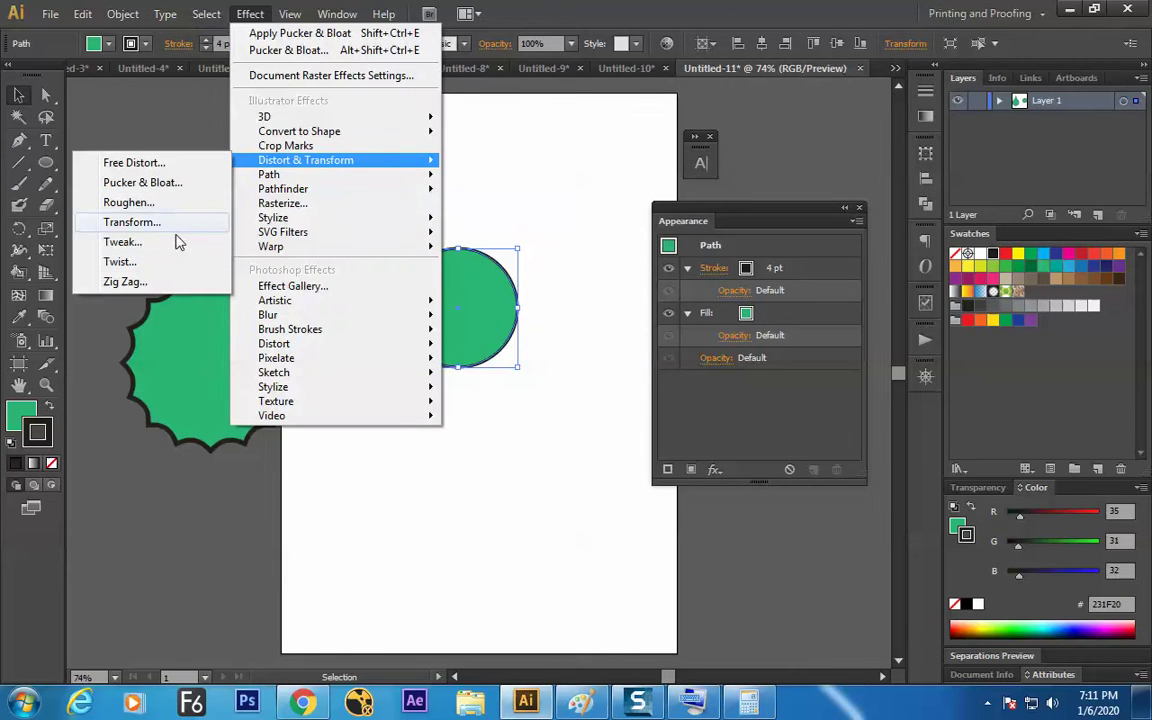
# Step: Preview a Zig Zag effect on the circle: Size 0.14 in, Corner points, 6 ridges per segment
pyautogui.click(125, 281)
pyautogui.click(739, 363)
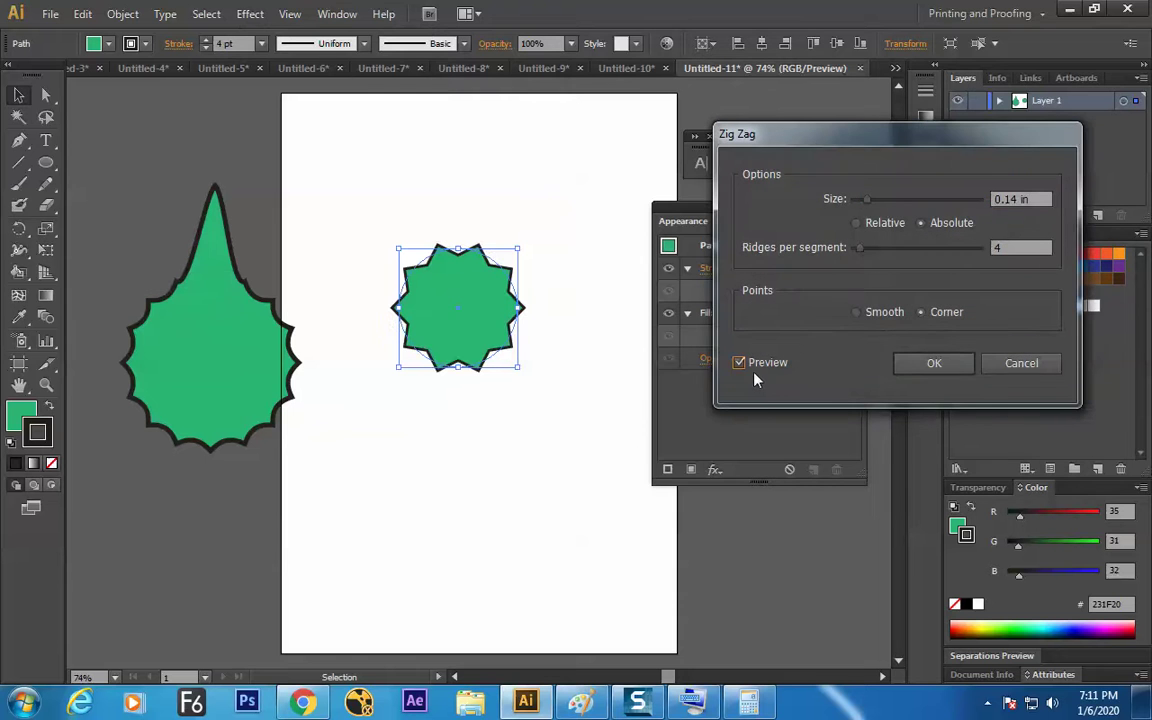
pyautogui.moveTo(810, 144)
pyautogui.mouseDown()
pyautogui.moveTo(696, 316)
pyautogui.moveTo(687, 355)
pyautogui.mouseUp()
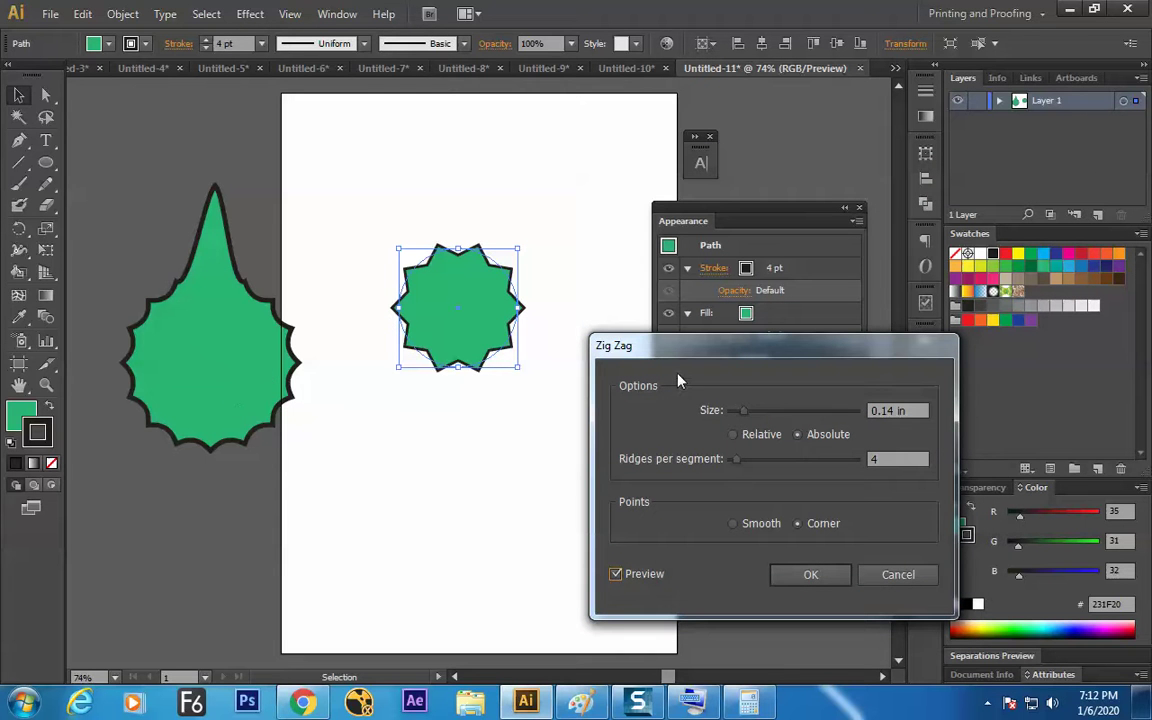
pyautogui.moveTo(677, 387); pyautogui.dragTo(632, 350)
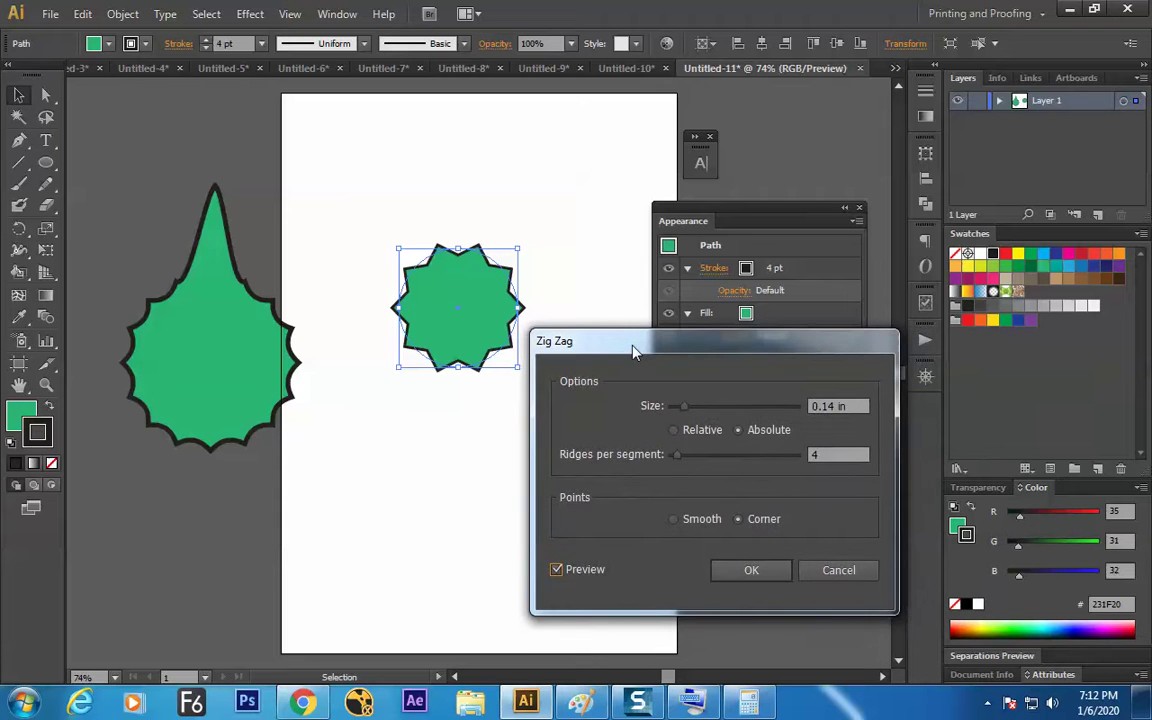
pyautogui.moveTo(632, 350); pyautogui.dragTo(602, 381)
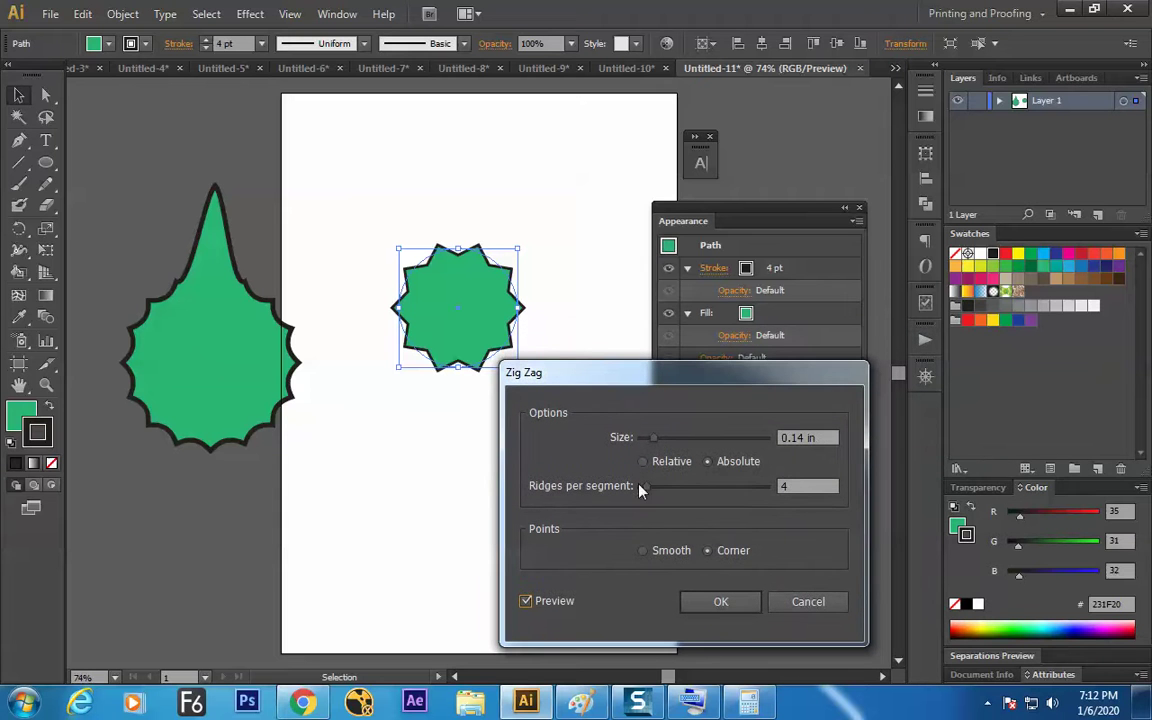
pyautogui.doubleClick(785, 487)
pyautogui.press('Up')
pyautogui.press('Up')
pyautogui.press('Down')
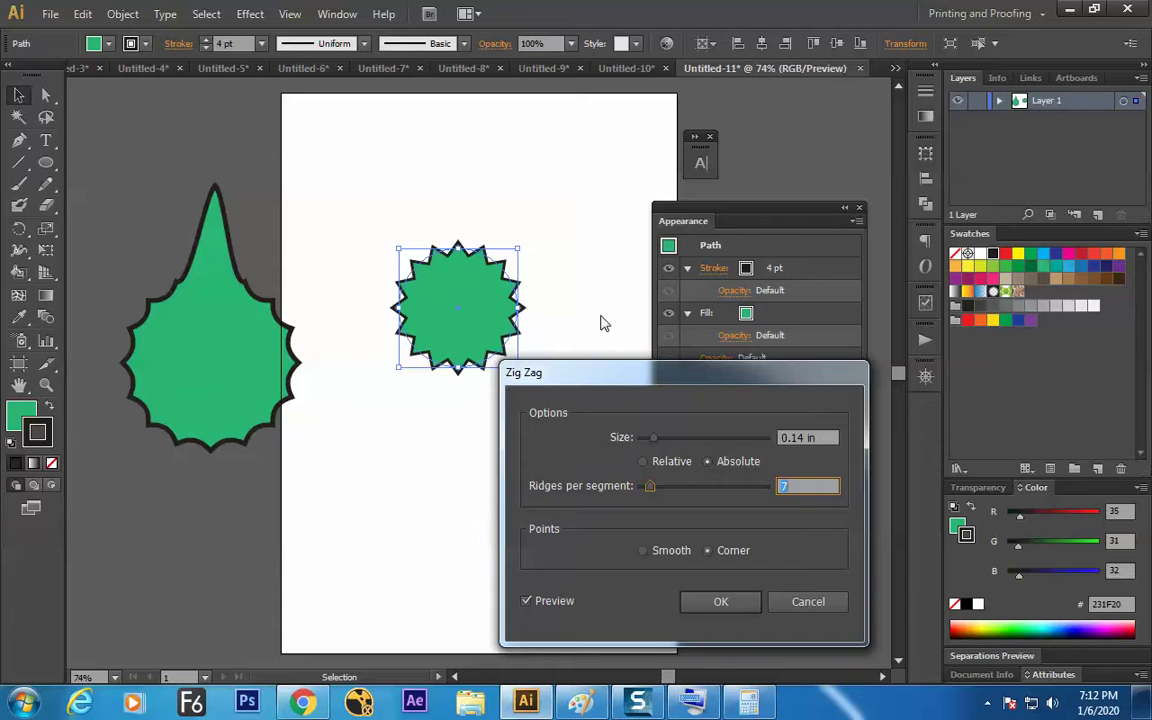
pyautogui.press('Up')
pyautogui.press('Up')
pyautogui.press('Up')
pyautogui.press('Up')
pyautogui.press('Up')
pyautogui.press('Up')
pyautogui.press('Up')
pyautogui.press('Up')
pyautogui.press('Up')
pyautogui.press('Down')
pyautogui.press('Down')
pyautogui.press('Down')
pyautogui.press('Down')
pyautogui.press('Down')
pyautogui.press('Down')
pyautogui.press('Down')
pyautogui.press('Down')
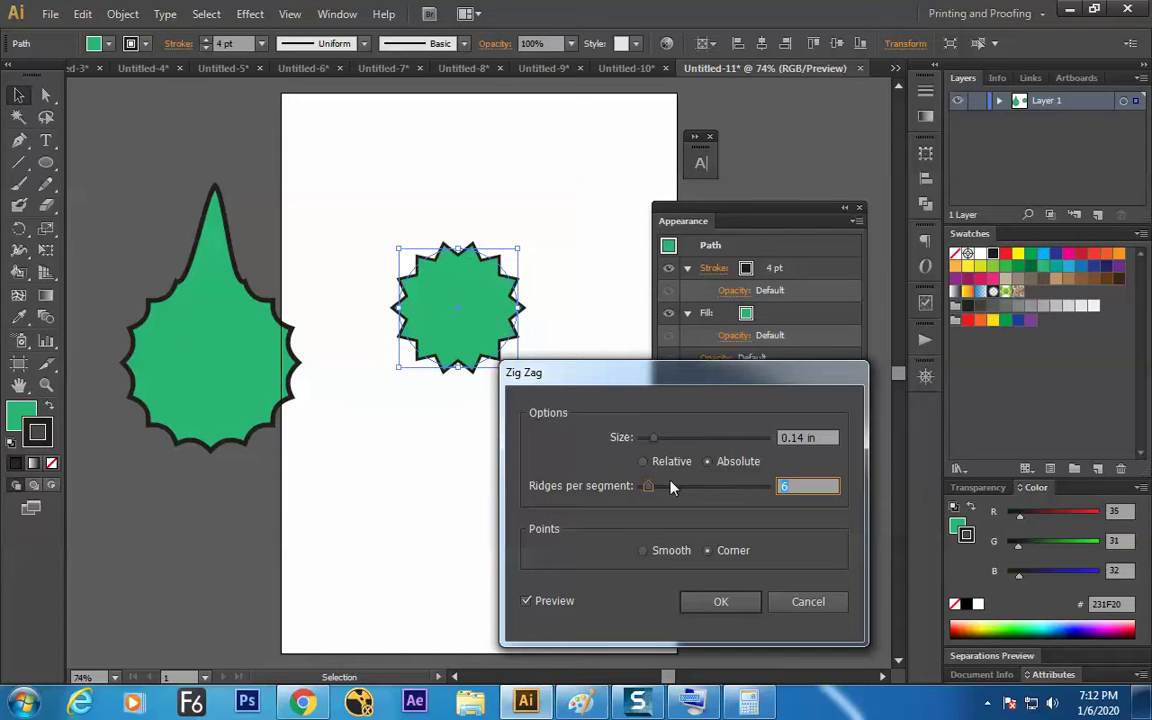
# Step: Apply a Zig Zag of 10 ridges per segment, 0.11 in size, with Smooth points
pyautogui.press('Down')
pyautogui.press('Down')
pyautogui.press('Down')
pyautogui.press('Down')
pyautogui.press('Down')
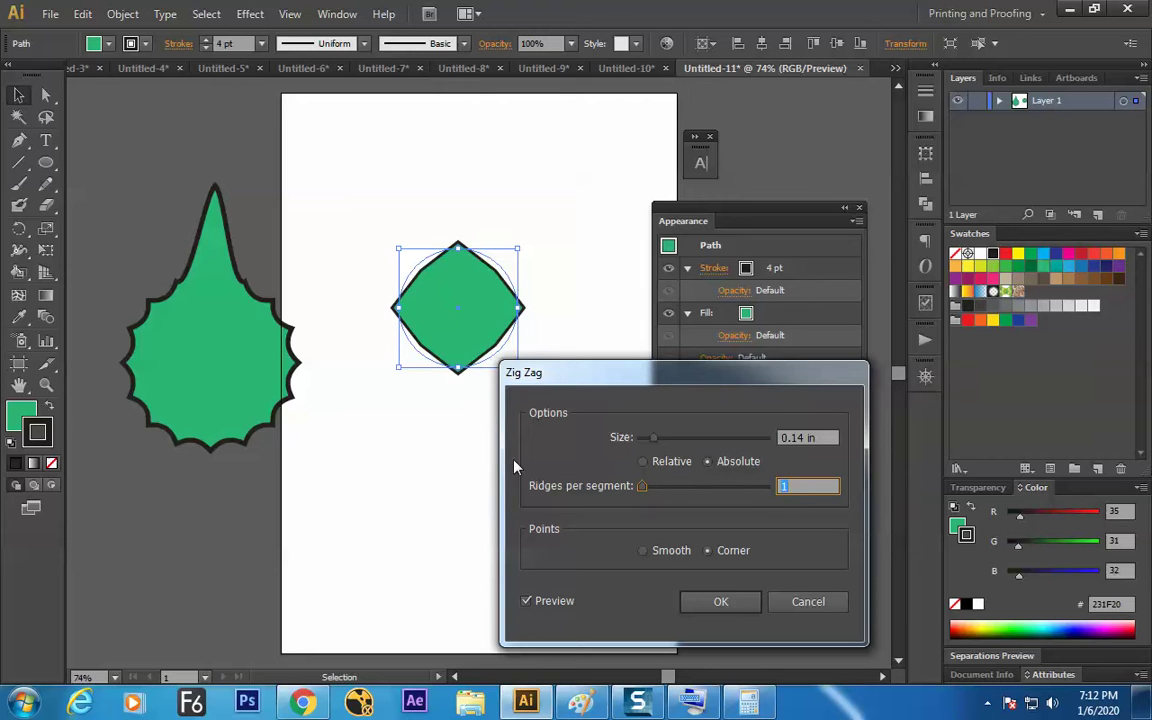
pyautogui.press('Up')
pyautogui.press('Up')
pyautogui.press('Up')
pyautogui.press('Up')
pyautogui.press('Up')
pyautogui.press('Up')
pyautogui.press('Up')
pyautogui.press('Up')
pyautogui.press('Up')
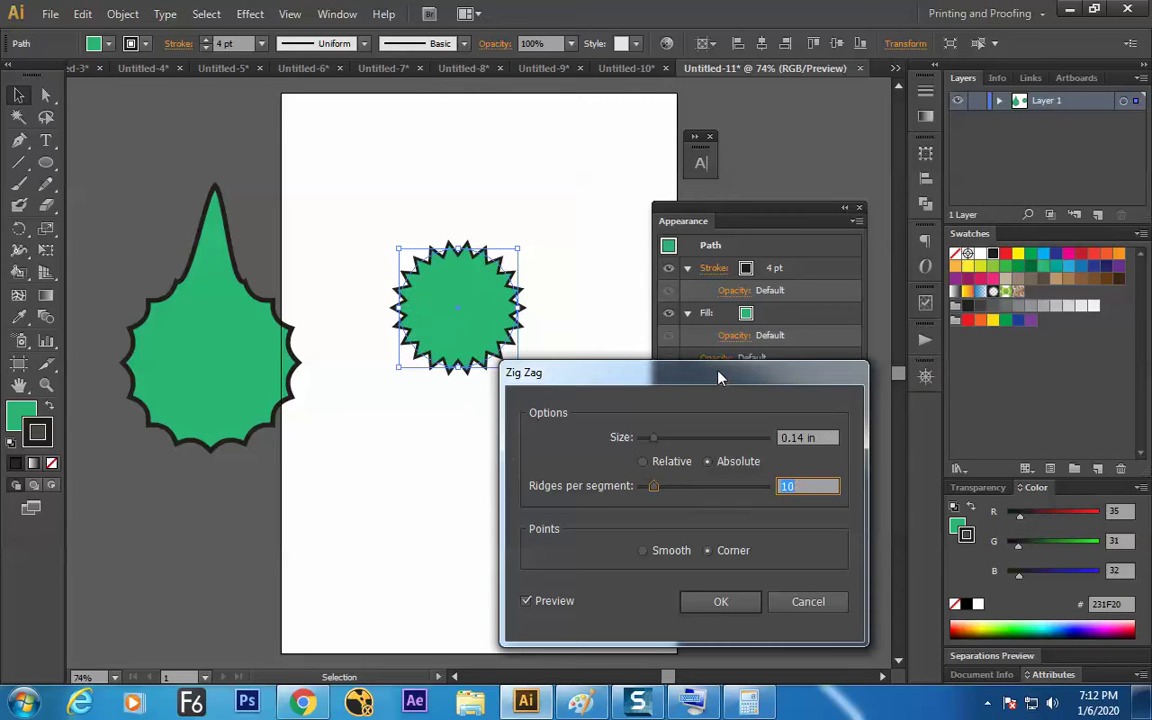
pyautogui.moveTo(718, 378); pyautogui.dragTo(784, 297)
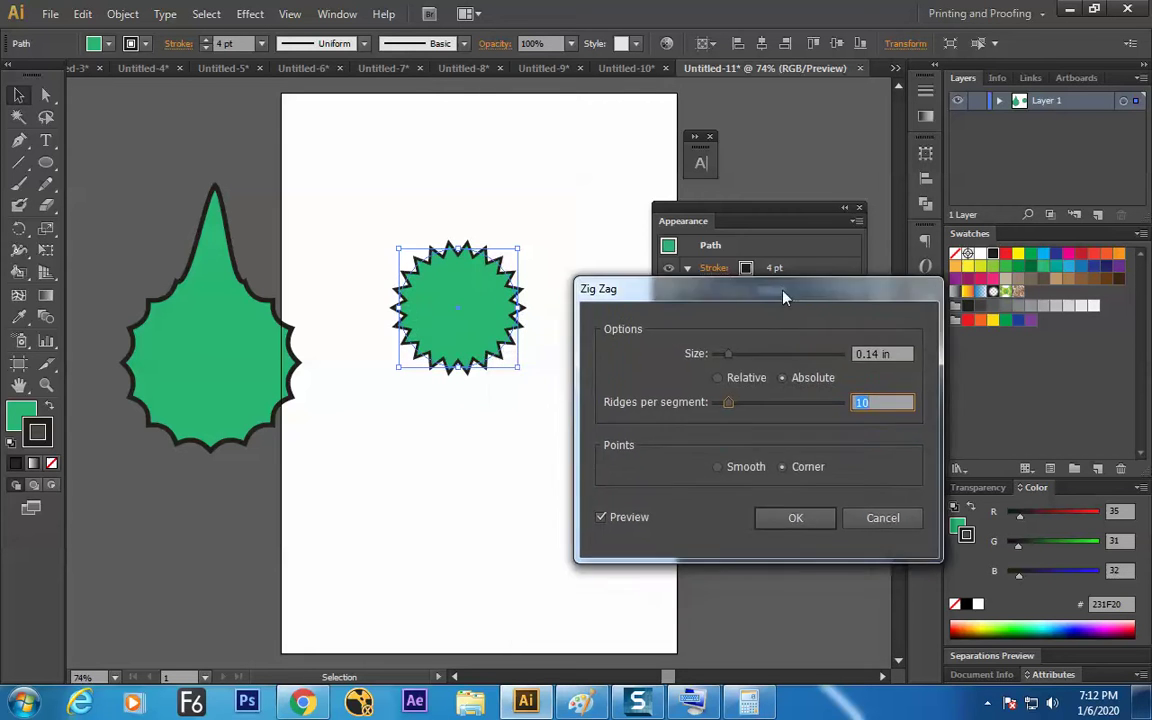
pyautogui.click(722, 468)
pyautogui.click(783, 468)
pyautogui.click(720, 470)
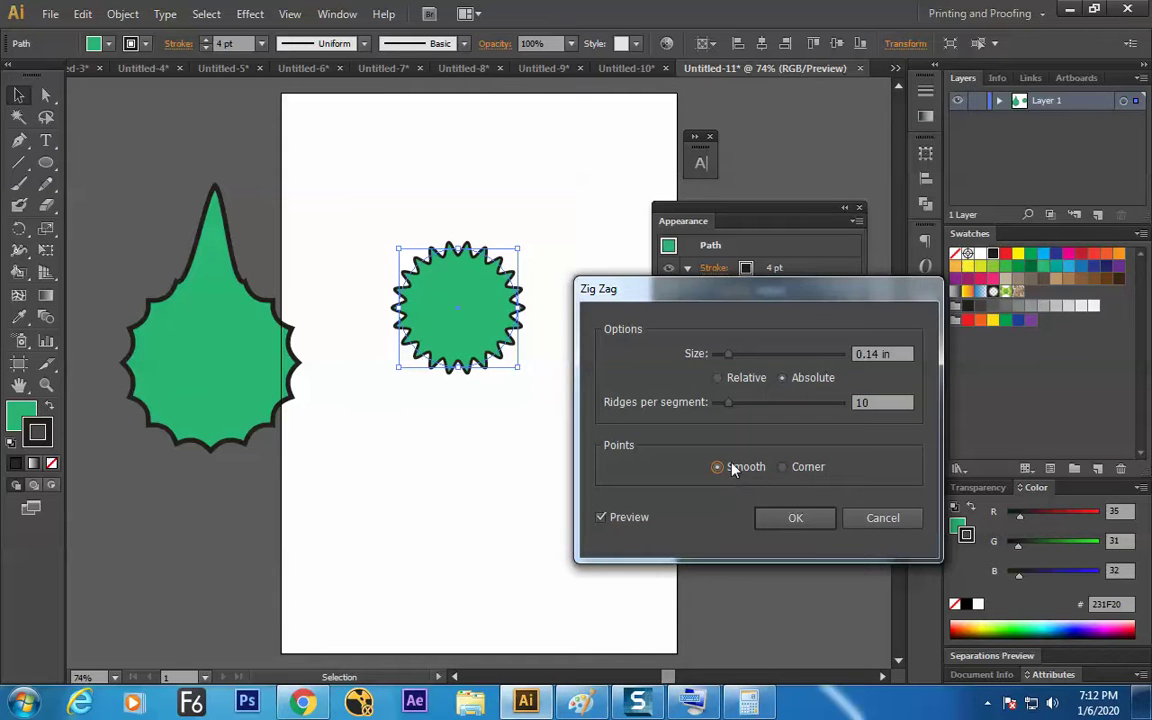
pyautogui.moveTo(729, 354)
pyautogui.mouseDown()
pyautogui.moveTo(750, 355)
pyautogui.moveTo(728, 361)
pyautogui.mouseUp()
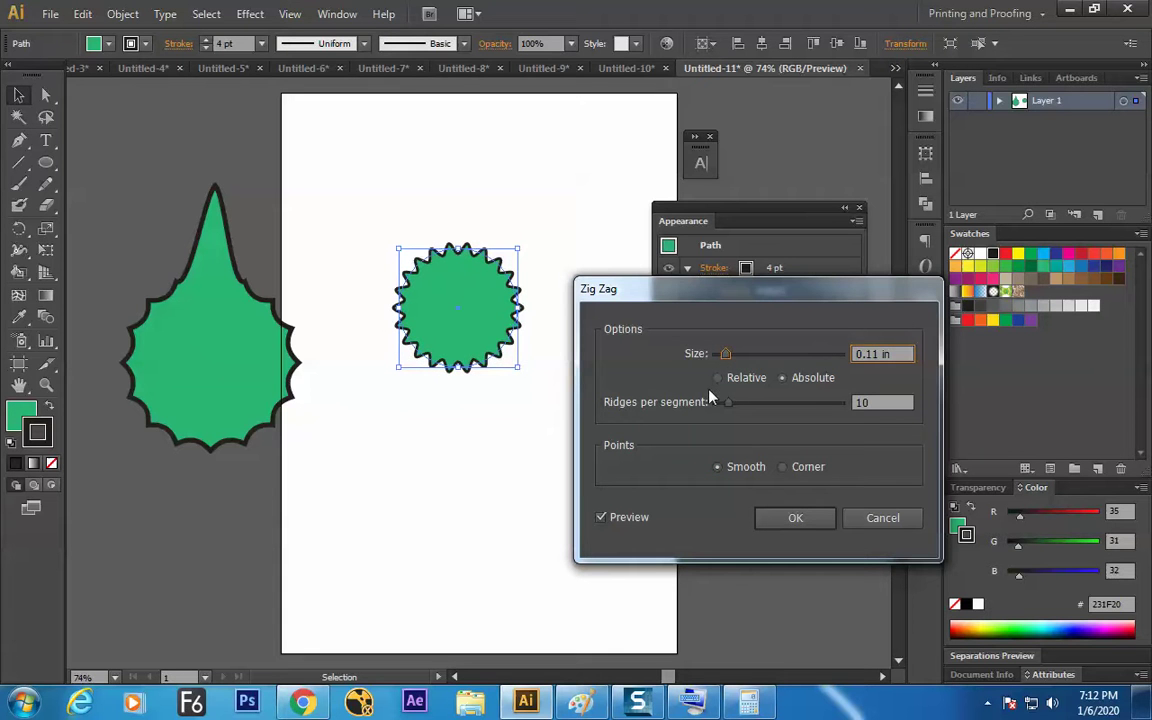
pyautogui.click(782, 467)
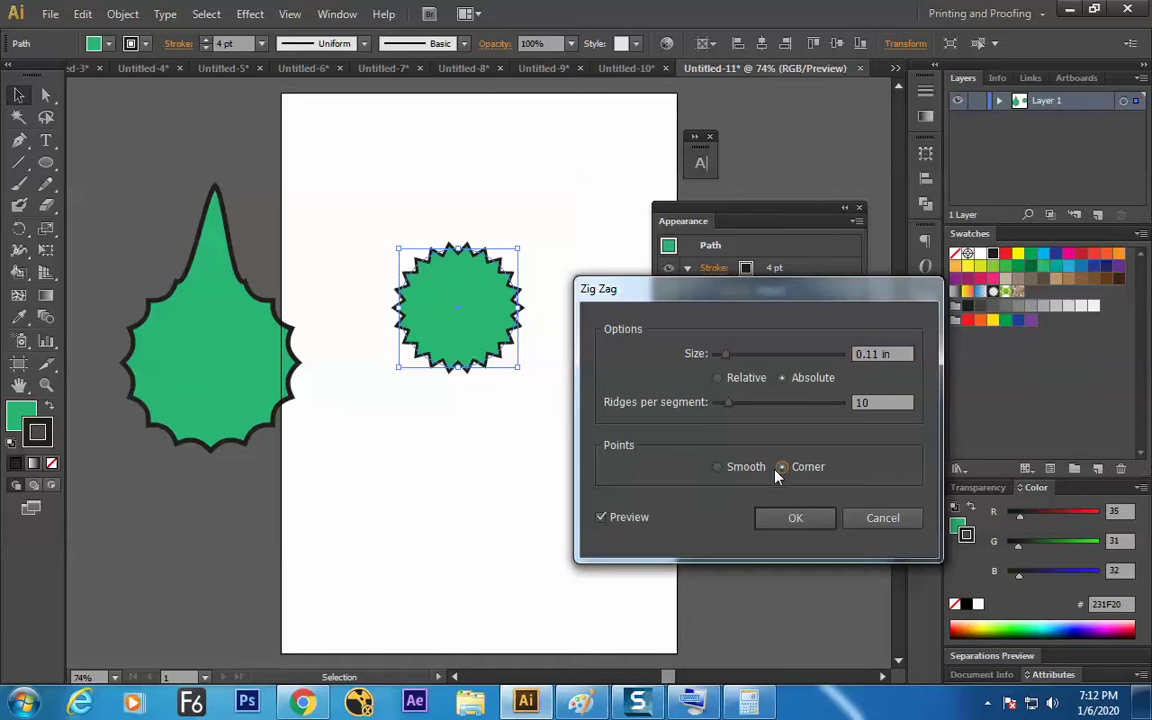
pyautogui.click(743, 470)
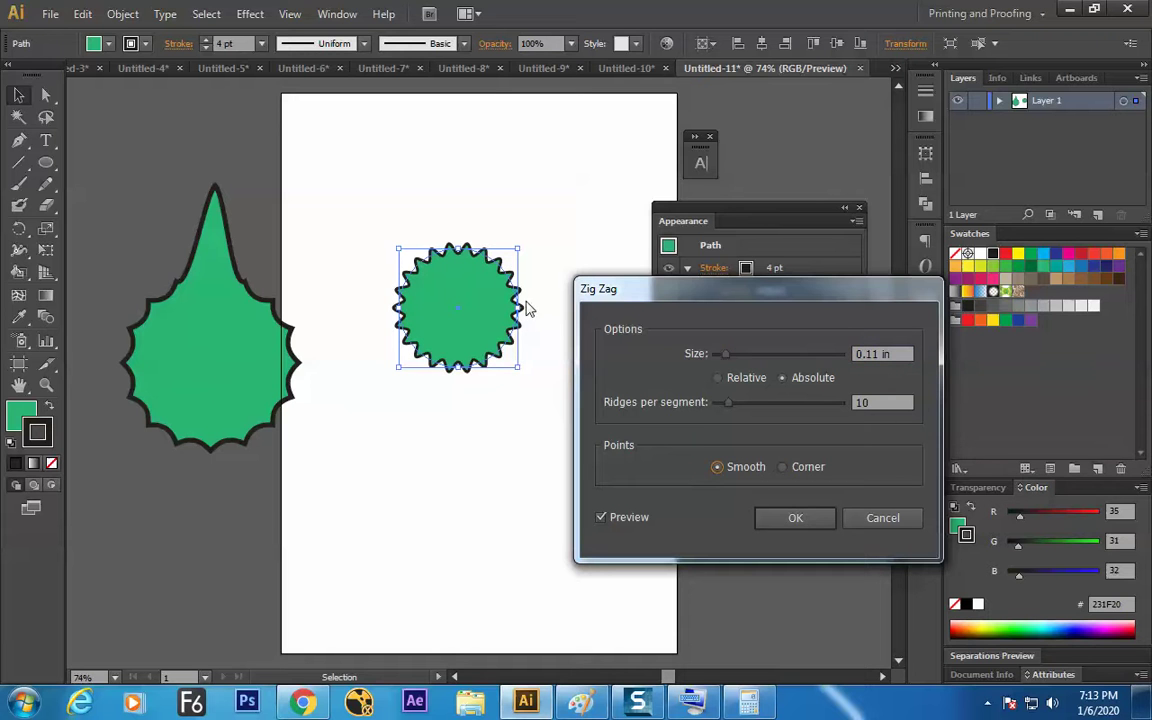
pyautogui.click(795, 520)
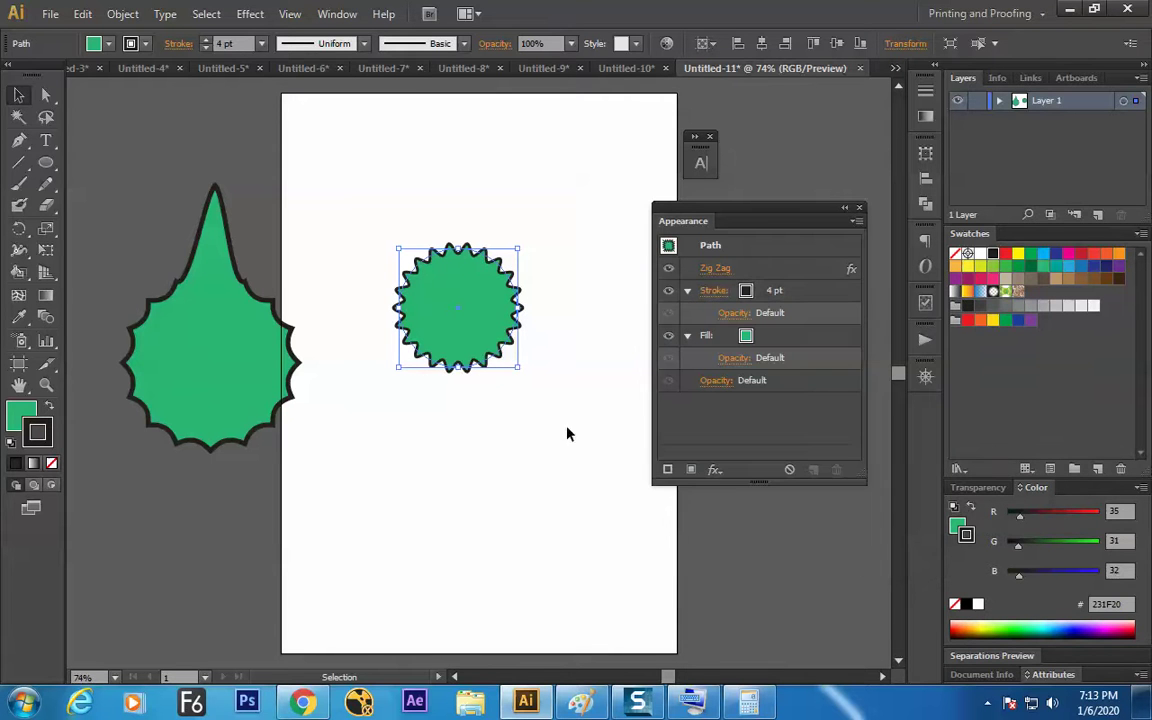
# Step: Remove the zig-zag circle's fill and move it up and to the left
pyautogui.click(51, 463)
pyautogui.click(437, 469)
pyautogui.moveTo(417, 378); pyautogui.dragTo(365, 319)
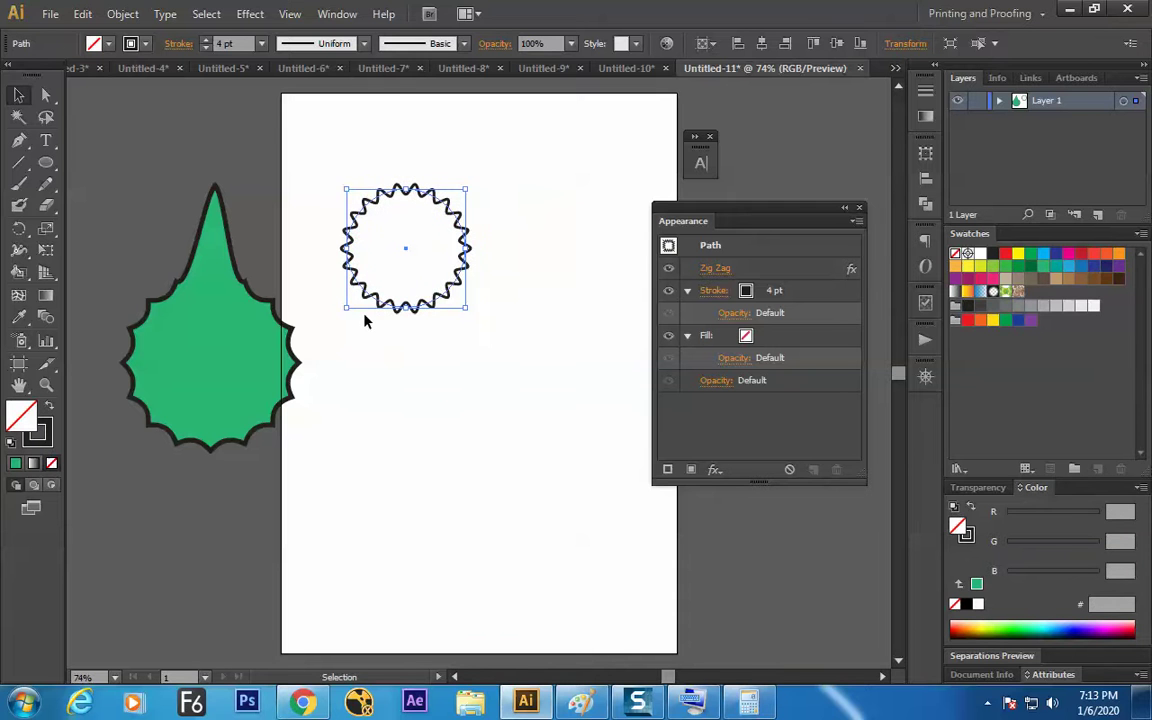
pyautogui.press('k')
pyautogui.press('v')
# Step: Alt-drag a duplicate of the zig-zag circle down-right, then deselect everything
pyautogui.moveTo(455, 290)
pyautogui.mouseDown()
pyautogui.moveTo(548, 375)
pyautogui.moveTo(405, 289)
pyautogui.moveTo(505, 378)
pyautogui.mouseUp()
pyautogui.click(522, 400)
pyautogui.click(481, 494)
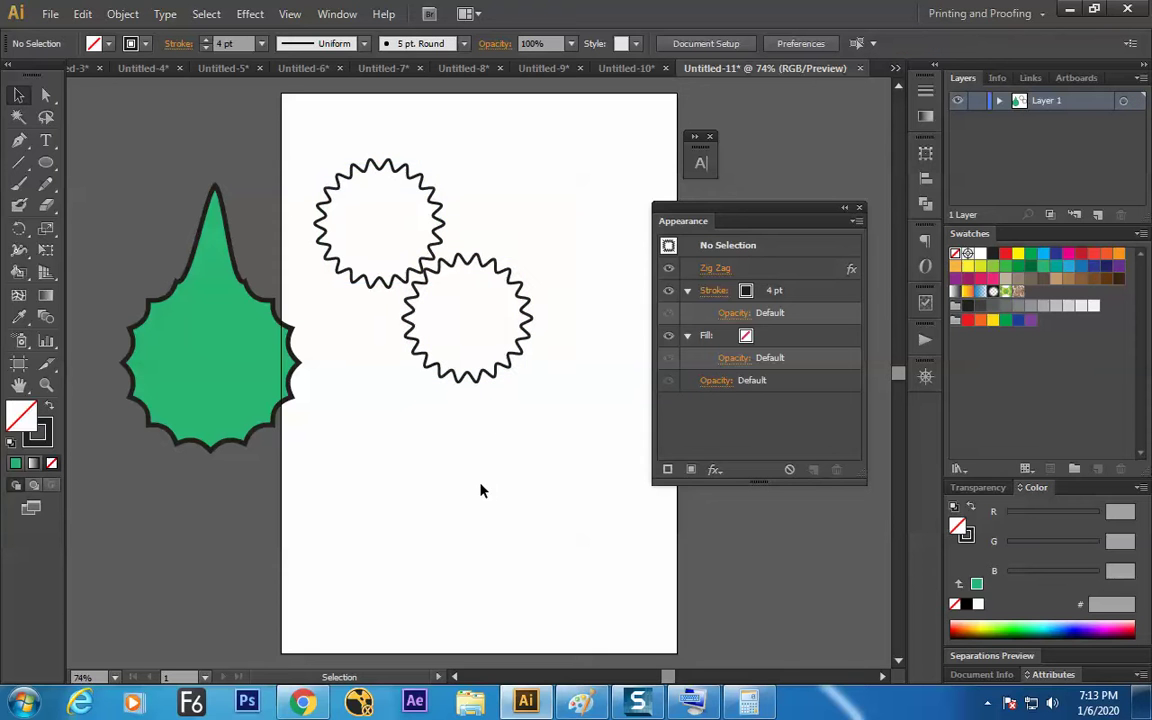
pyautogui.moveTo(550, 464); pyautogui.dragTo(395, 282)
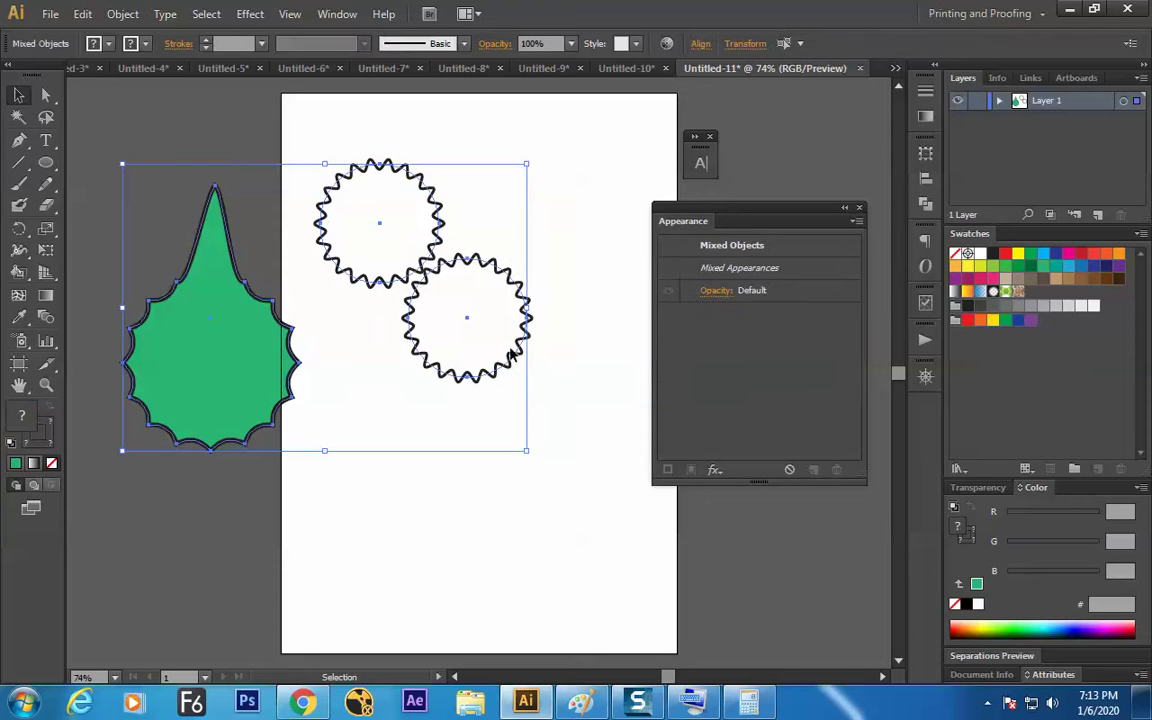
pyautogui.click(573, 411)
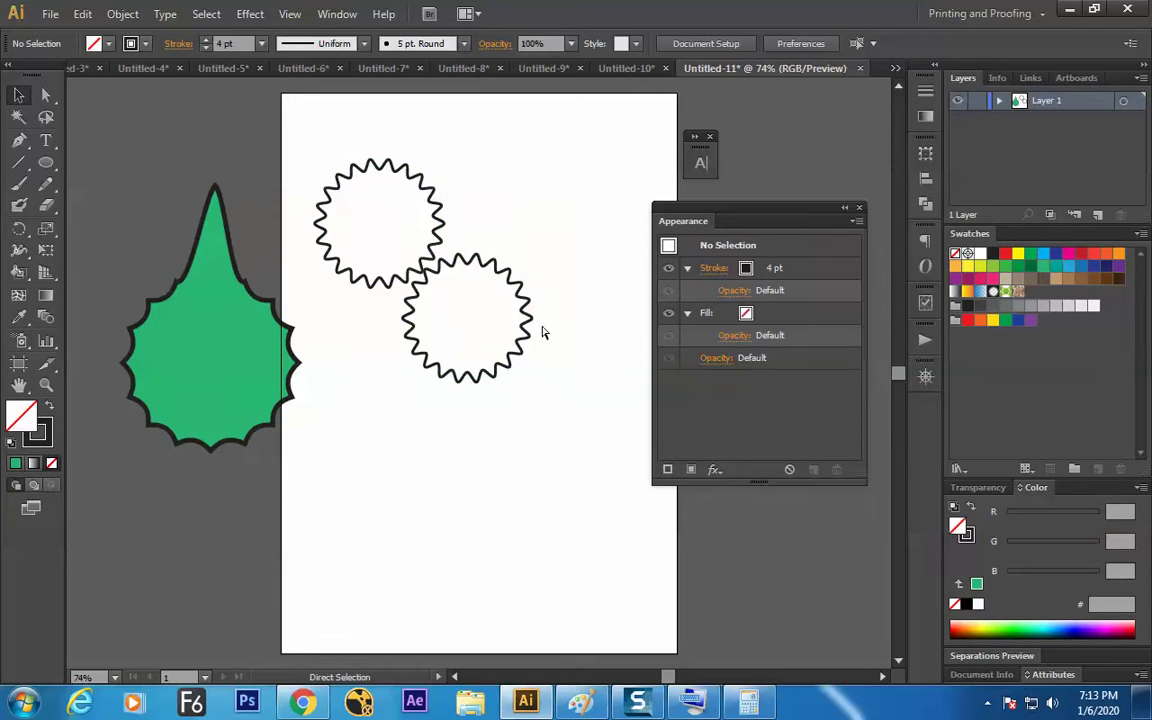
# Step: Start a new blank document and draw a circle on its page
pyautogui.hotkey('ctrl', 'n')
pyautogui.press('Return')
pyautogui.click(45, 162)
pyautogui.moveTo(359, 217)
pyautogui.mouseDown()
pyautogui.moveTo(463, 309)
pyautogui.moveTo(530, 400)
pyautogui.moveTo(553, 301)
pyautogui.mouseUp()
pyautogui.press('v')
# Step: Reapply the zig zag to all three circles and nudge two of them into place
pyautogui.hotkey('ctrl', 'a')
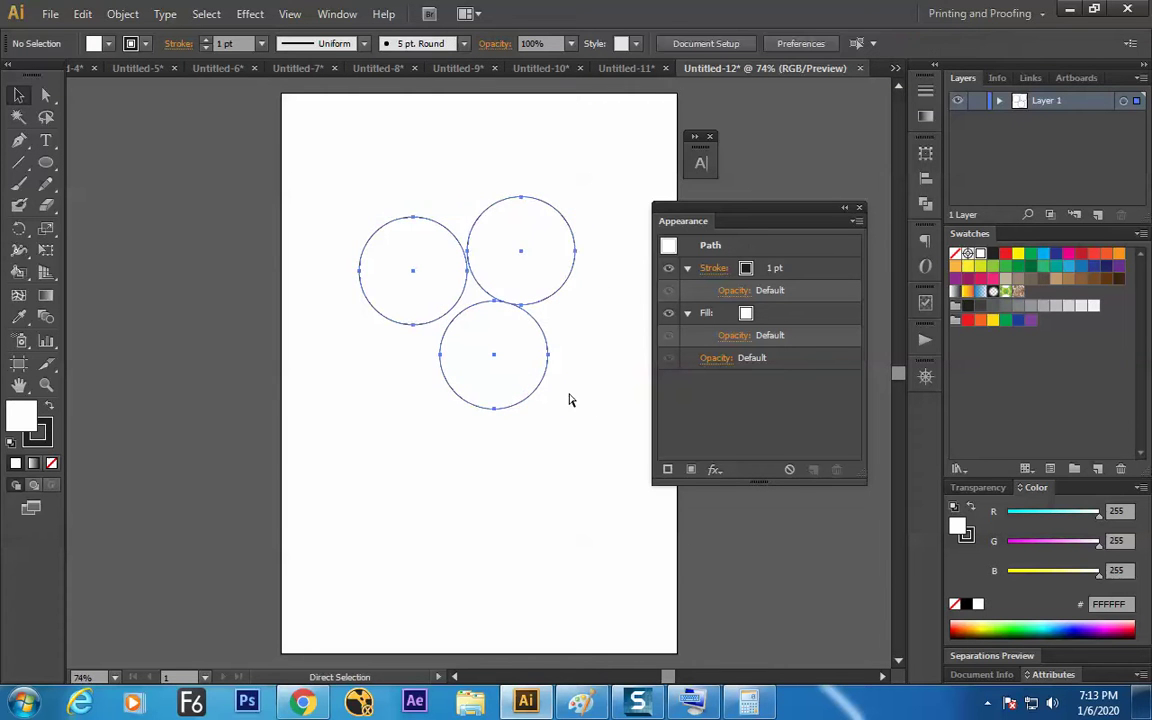
pyautogui.press('ctrl')
pyautogui.hotkey('ctrl', 'shift', 'e')
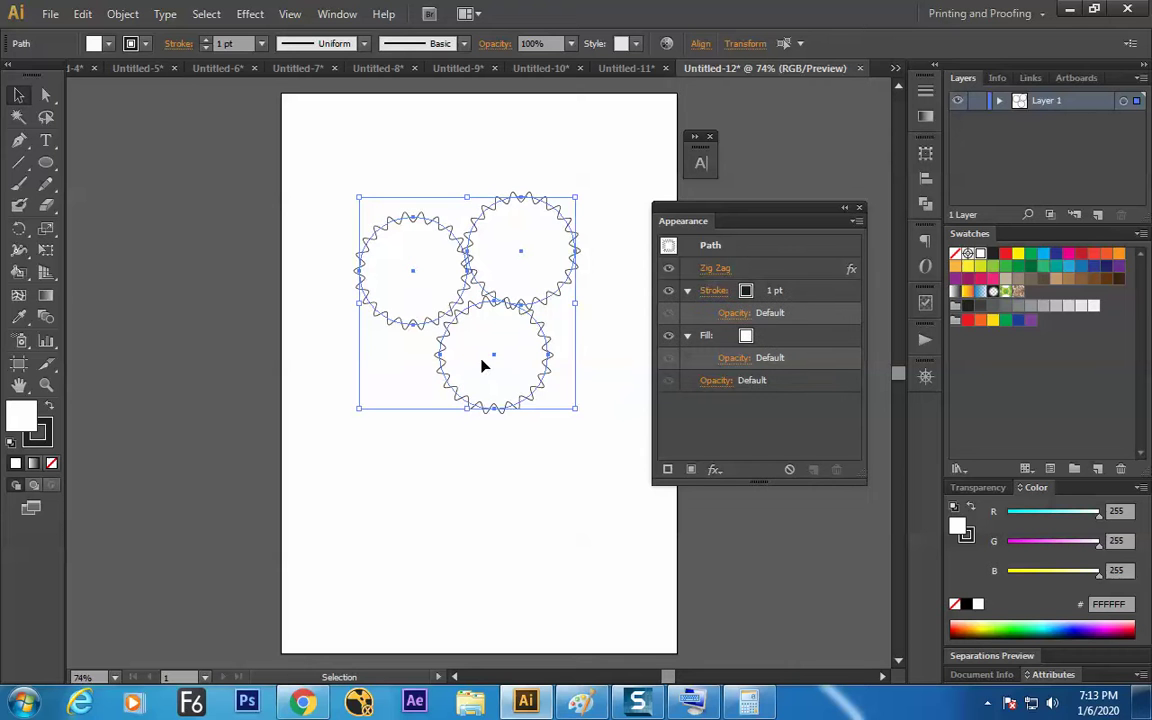
pyautogui.click(333, 507)
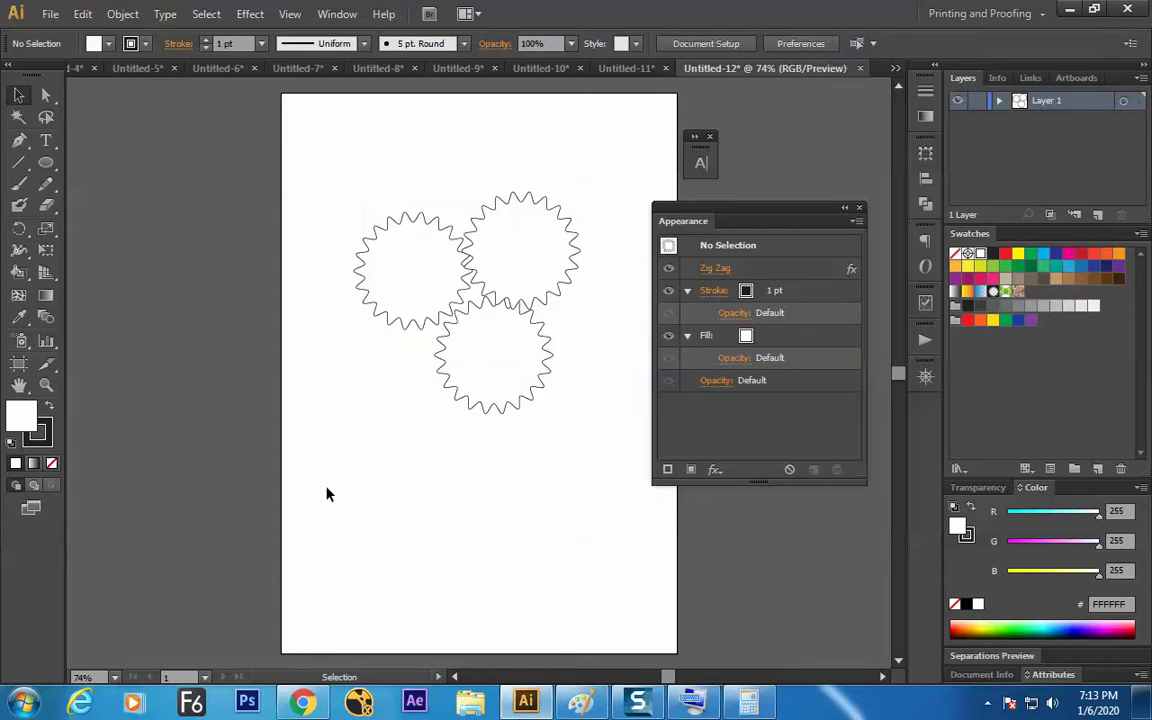
pyautogui.moveTo(489, 291); pyautogui.dragTo(501, 287)
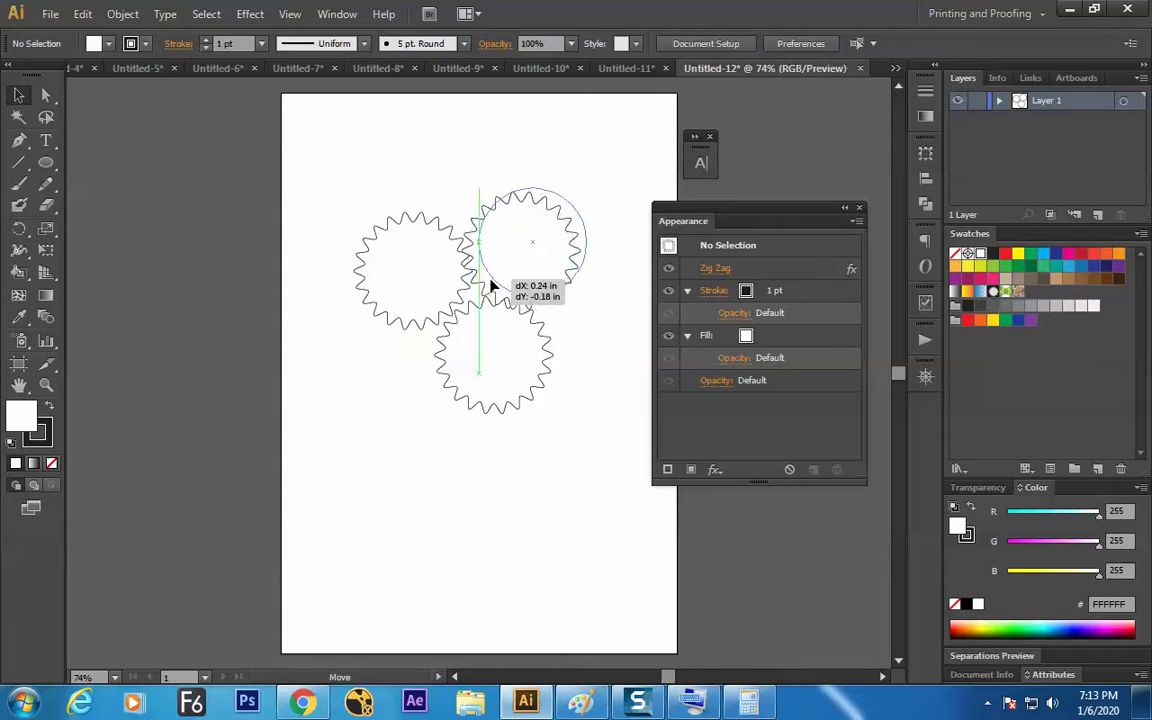
pyautogui.click(373, 344)
pyautogui.moveTo(406, 330); pyautogui.dragTo(406, 323)
pyautogui.click(383, 456)
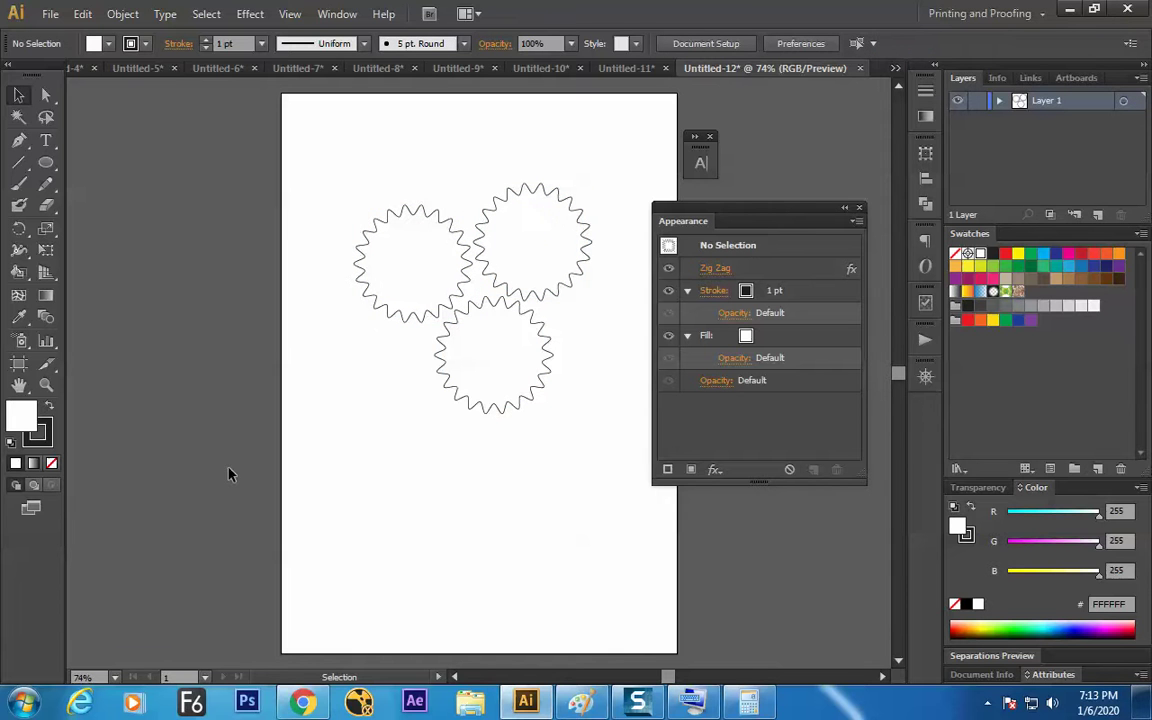
# Step: Delete the three zig-zag circles and draw one new circle near the upper left
pyautogui.click(419, 322)
pyautogui.click(383, 411)
pyautogui.moveTo(335, 164)
pyautogui.mouseDown()
pyautogui.moveTo(524, 330)
pyautogui.moveTo(566, 465)
pyautogui.mouseUp()
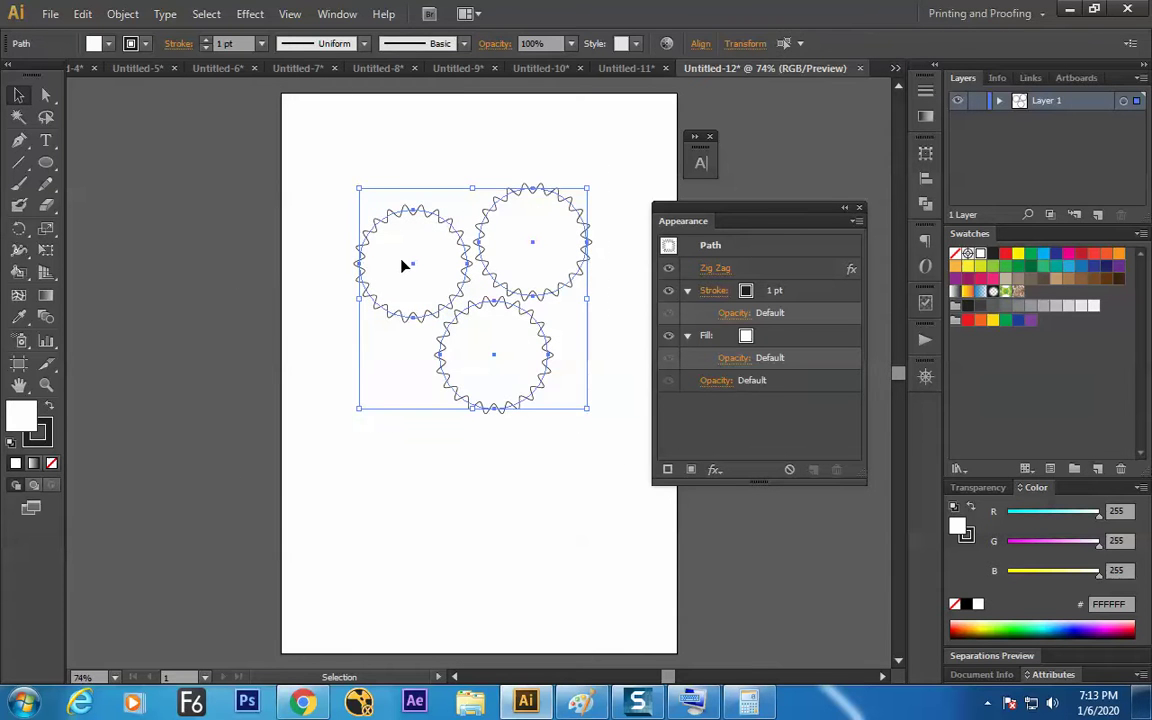
pyautogui.press('Delete')
pyautogui.click(45, 163)
pyautogui.moveTo(349, 252)
pyautogui.mouseDown()
pyautogui.moveTo(389, 290)
pyautogui.moveTo(377, 297)
pyautogui.mouseUp()
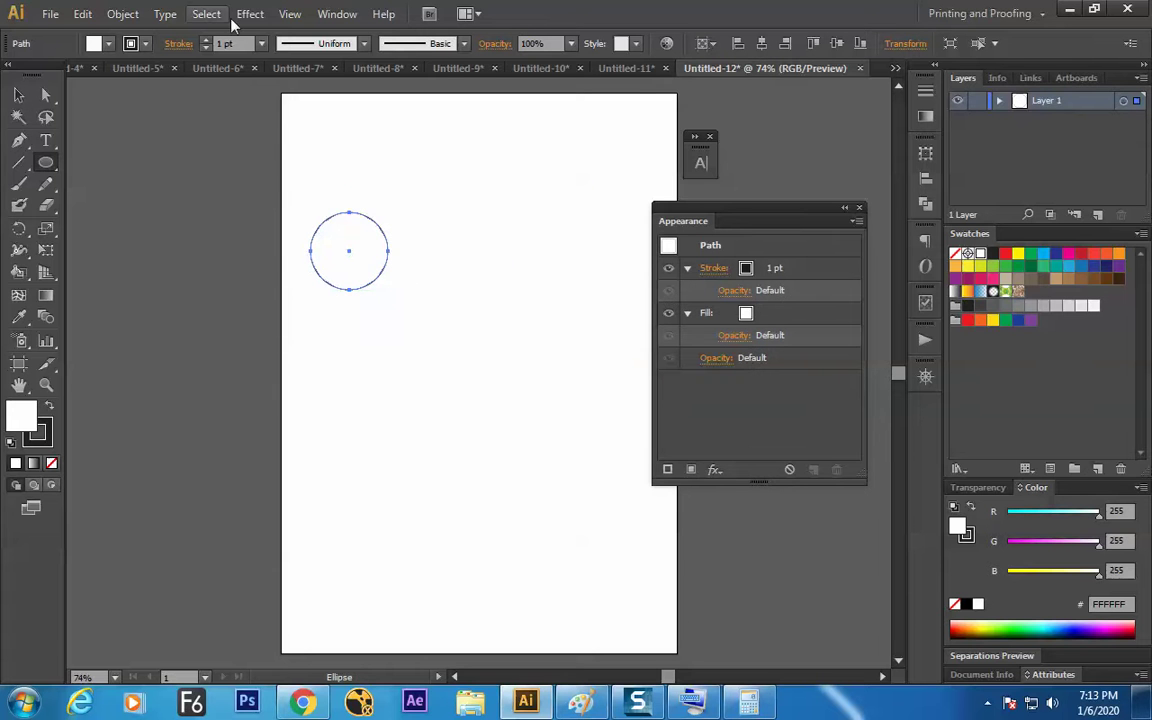
# Step: Add a Transform effect repeating the circle in a row, 1.75 in apart horizontally
pyautogui.click(250, 14)
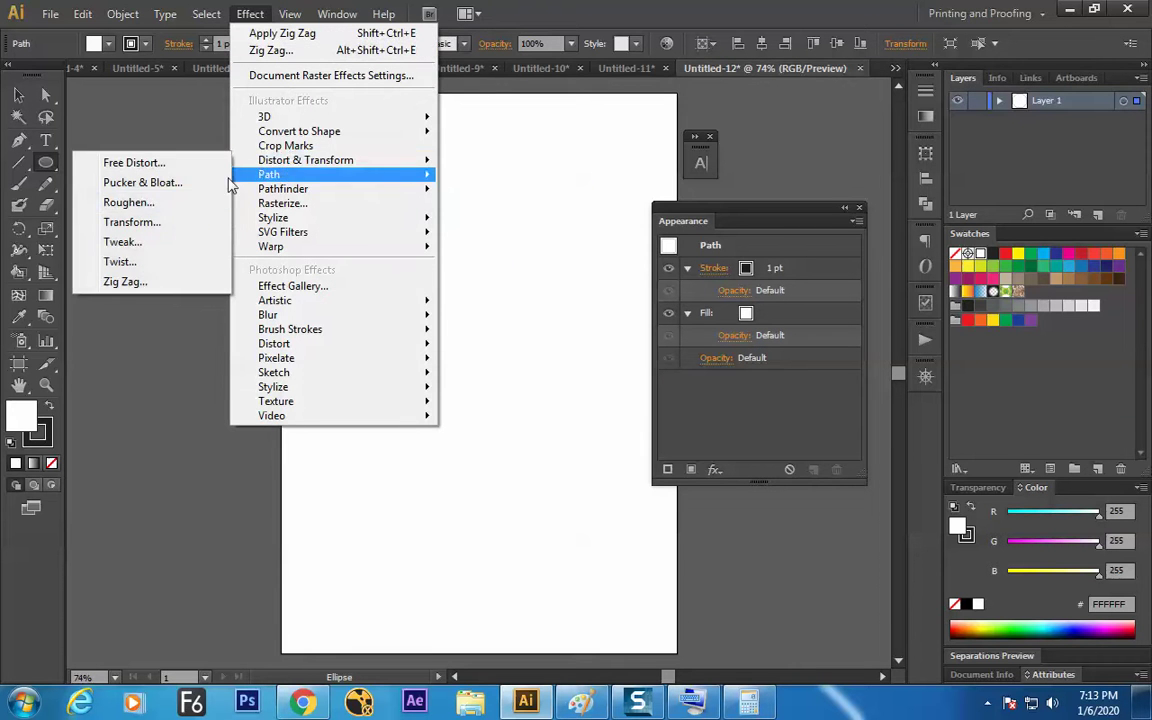
pyautogui.moveTo(305, 160)
pyautogui.click(178, 224)
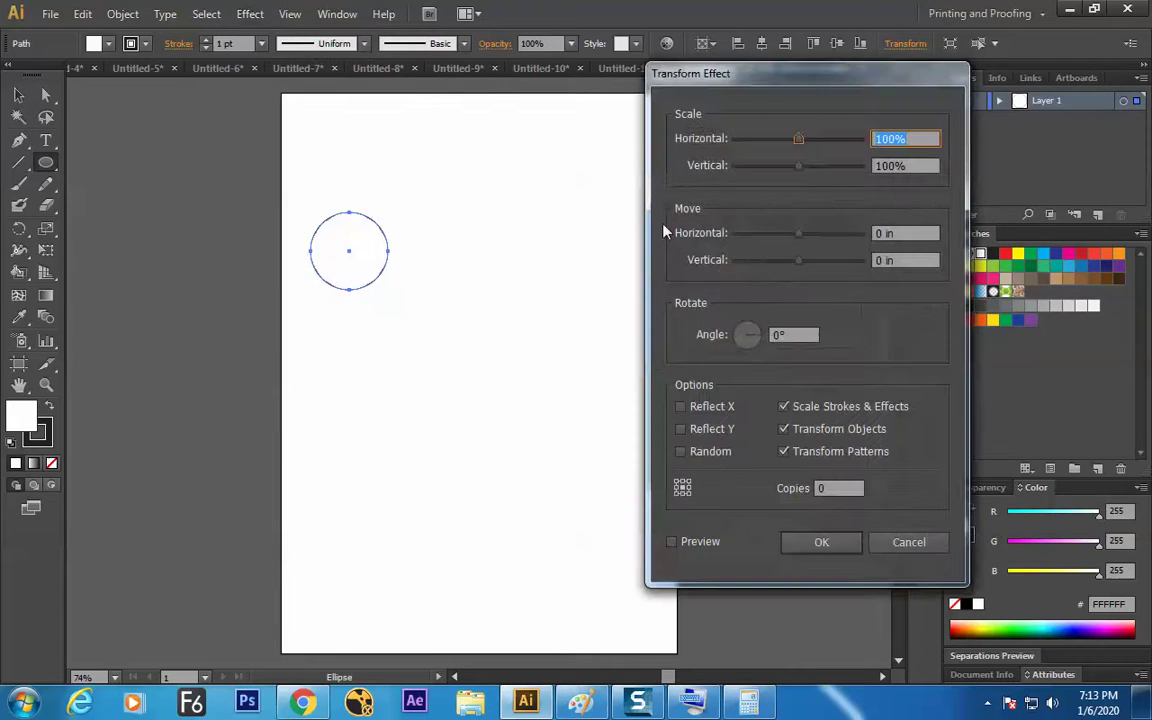
pyautogui.click(674, 545)
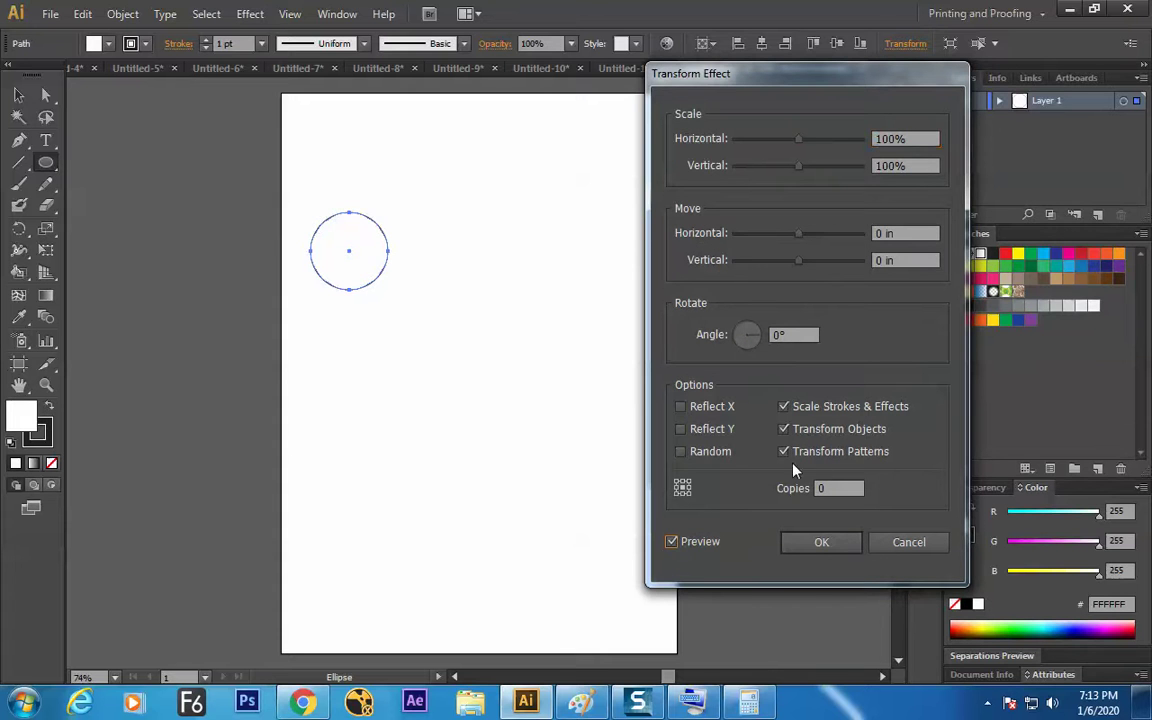
pyautogui.click(832, 488)
pyautogui.click(910, 233)
pyautogui.write('1111111111')
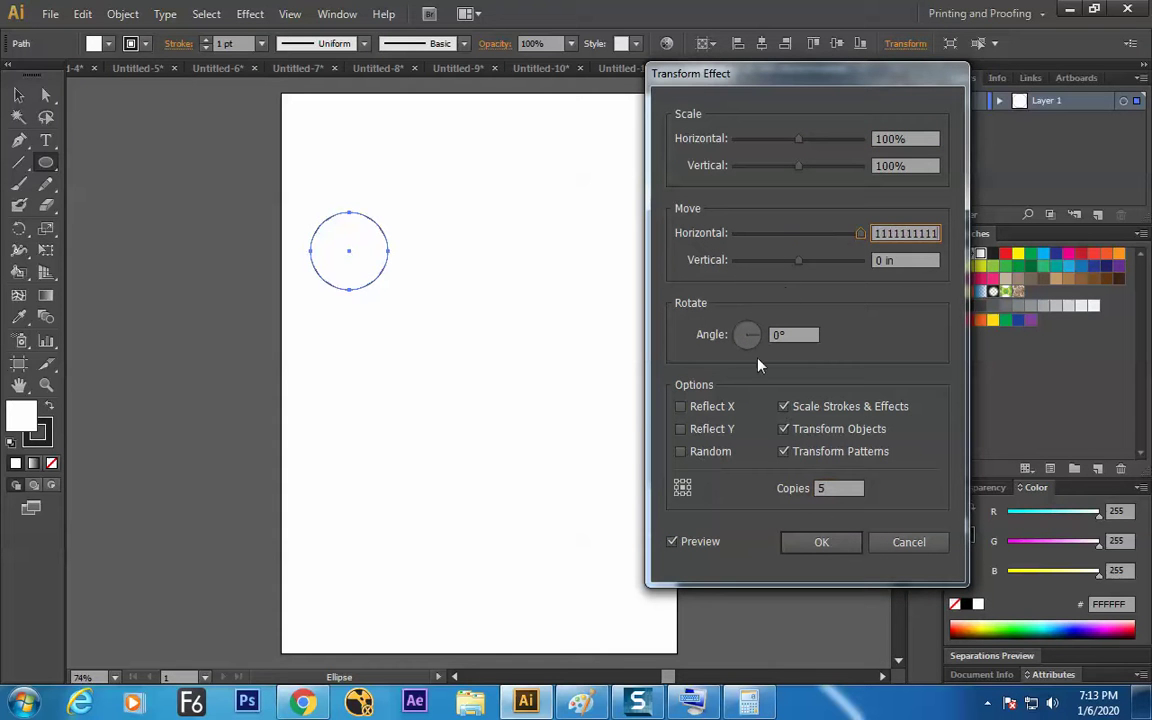
pyautogui.press('BackSpace')
pyautogui.press('BackSpace')
pyautogui.press('BackSpace')
pyautogui.press('BackSpace')
pyautogui.press('BackSpace')
pyautogui.press('BackSpace')
pyautogui.write('0.625')
pyautogui.press('Up')
pyautogui.press('Up')
pyautogui.press('Up')
pyautogui.press('Up')
pyautogui.press('Up')
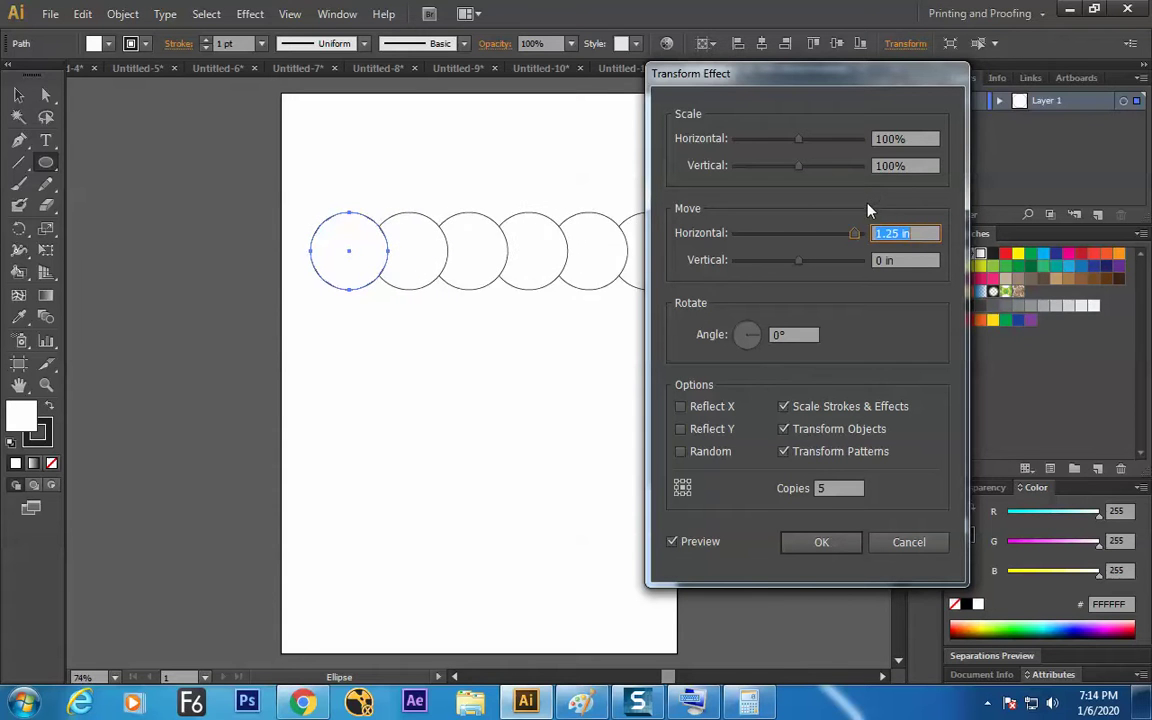
pyautogui.press('Up')
pyautogui.press('Up')
pyautogui.press('Up')
pyautogui.press('Up')
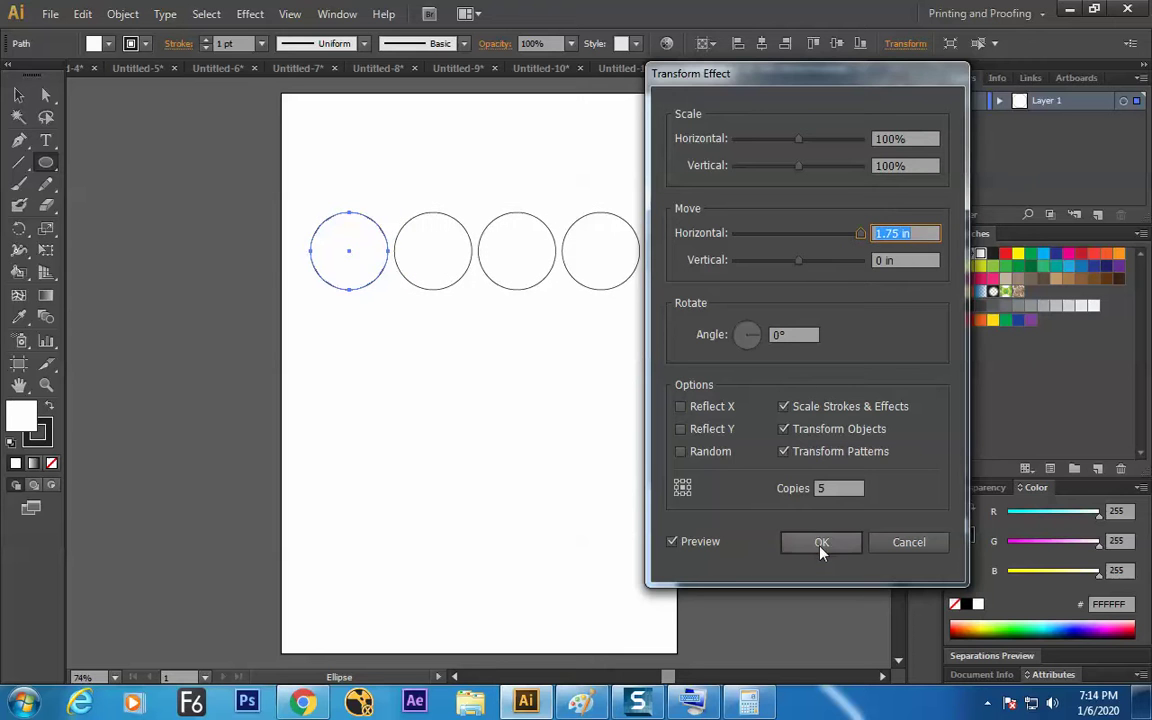
pyautogui.click(821, 542)
pyautogui.click(250, 14)
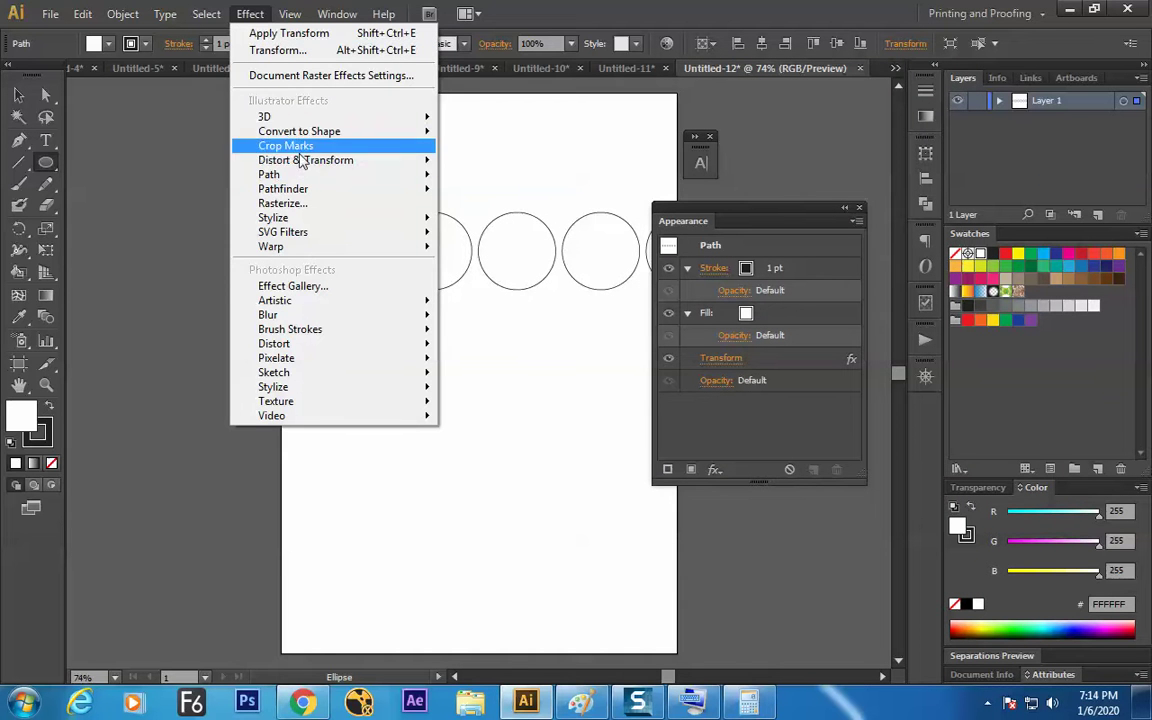
# Step: Apply a Smooth Zig Zag with 14 ridges per segment at 0.04 in size
pyautogui.click(120, 281)
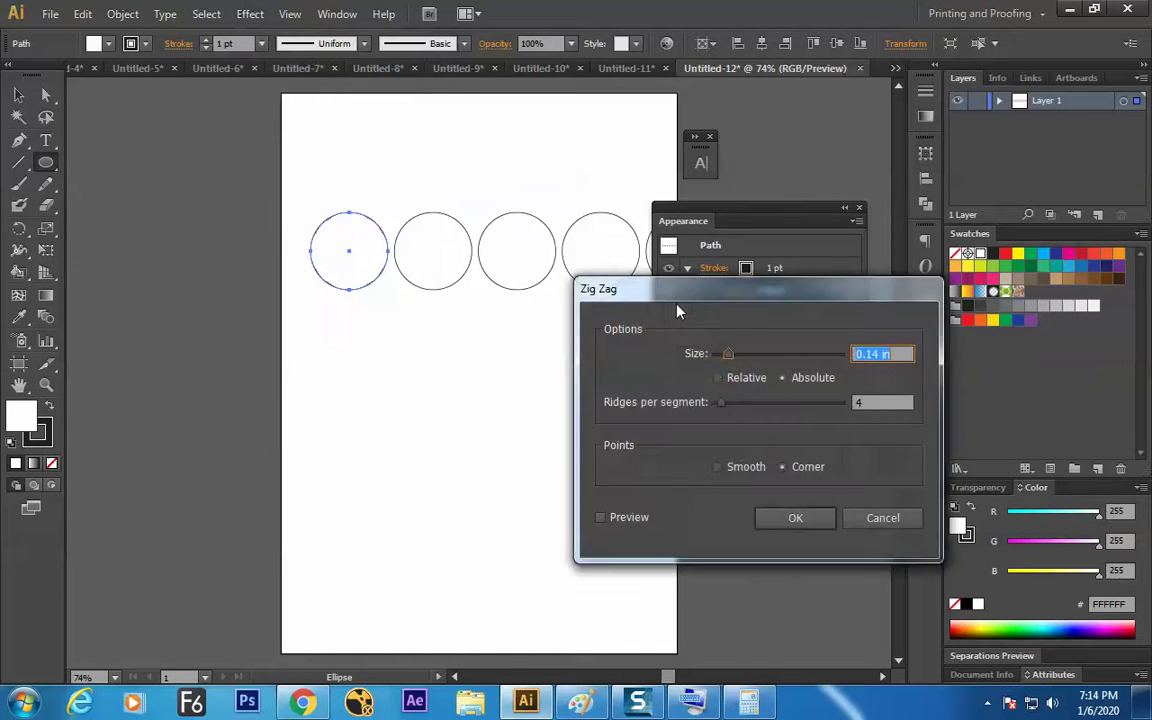
pyautogui.click(630, 520)
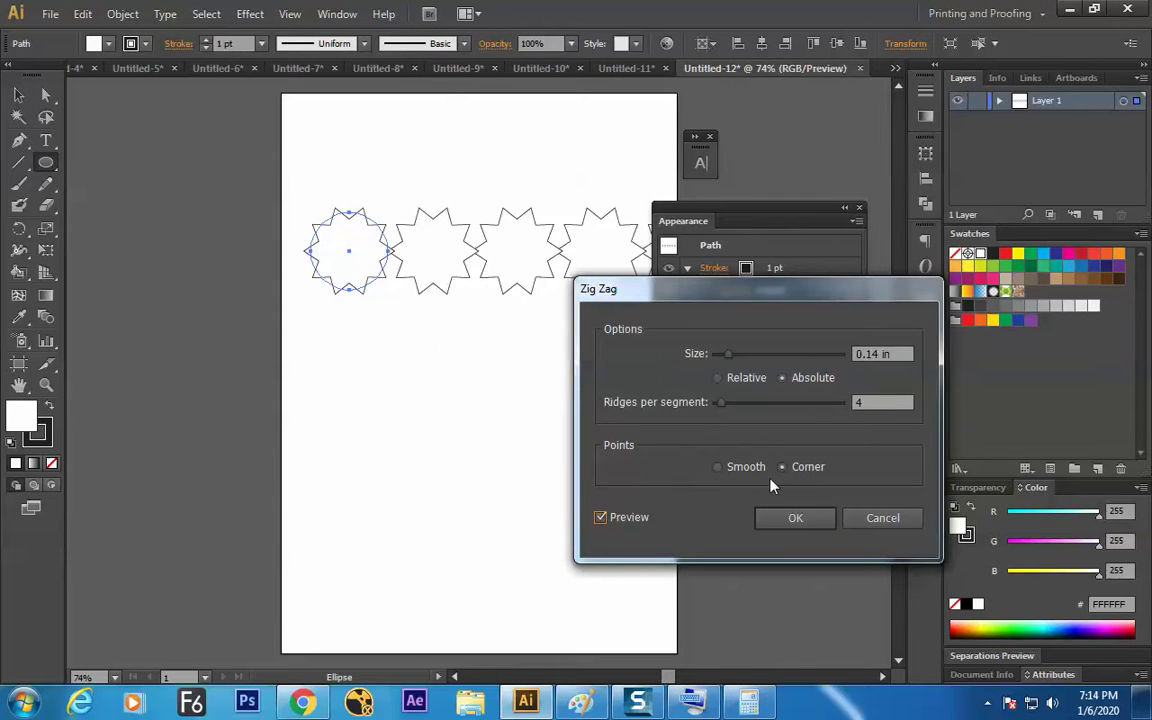
pyautogui.click(726, 466)
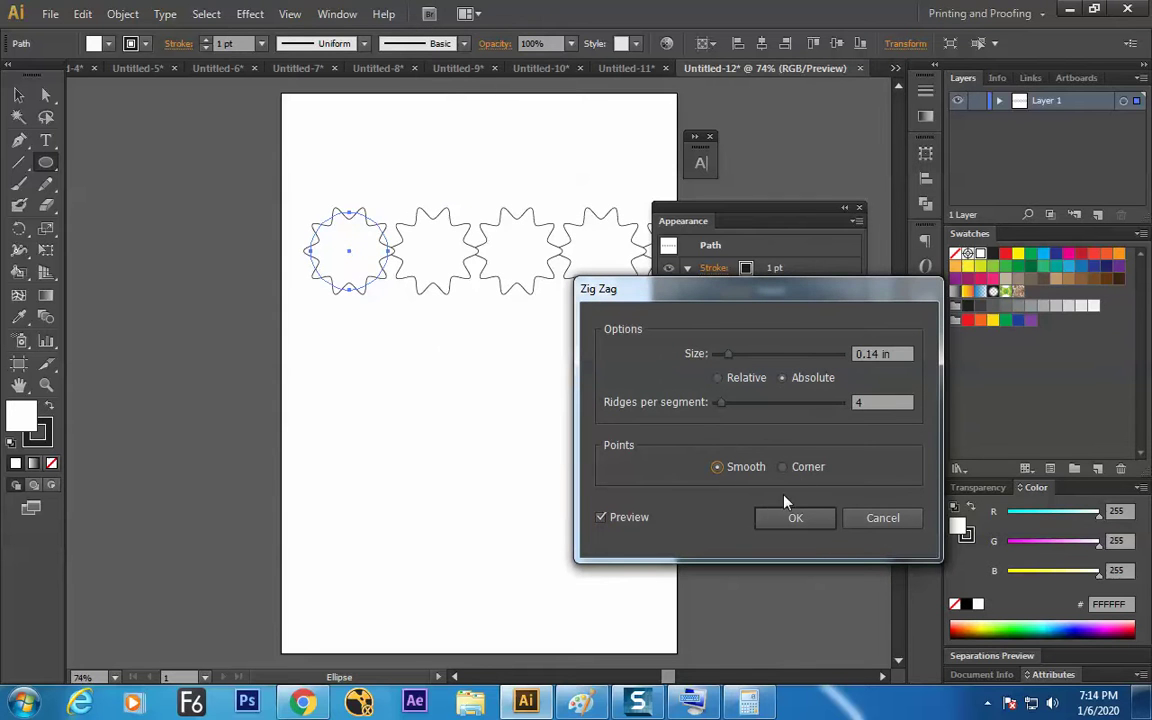
pyautogui.hotkey('shift', 'Tab')
pyautogui.press('Up')
pyautogui.press('Up')
pyautogui.press('Up')
pyautogui.press('Up')
pyautogui.press('Up')
pyautogui.press('Up')
pyautogui.press('Up')
pyautogui.press('Up')
pyautogui.press('Up')
pyautogui.press('Up')
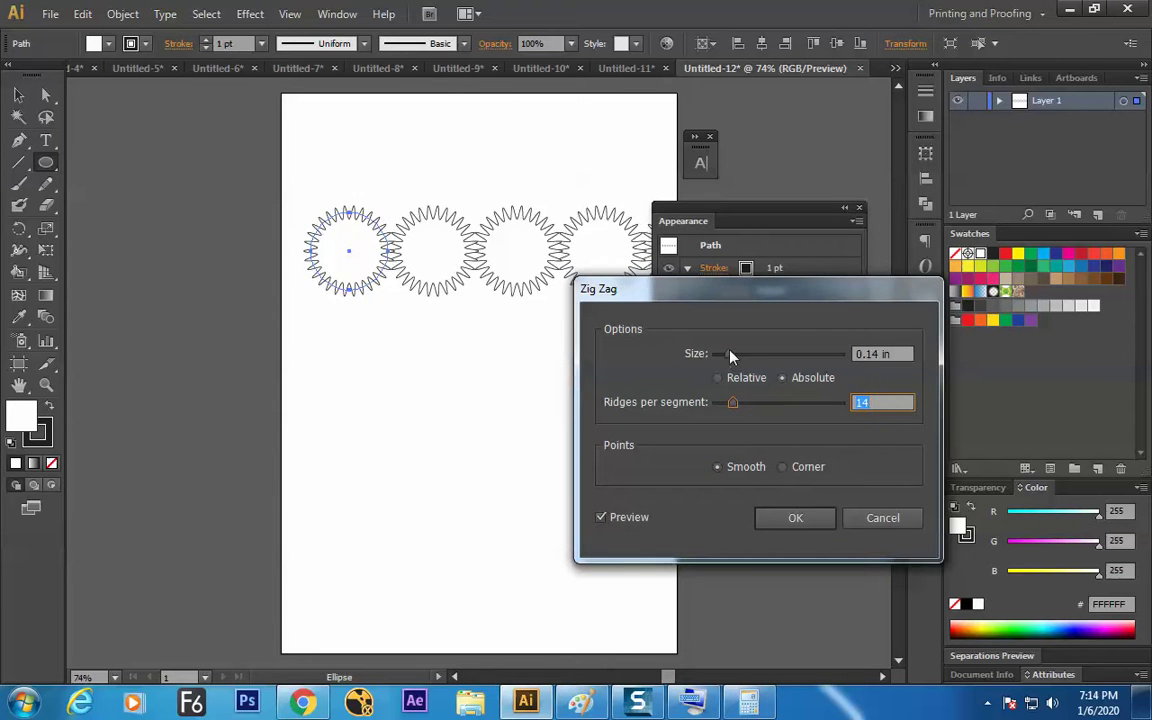
pyautogui.moveTo(730, 354); pyautogui.dragTo(723, 357)
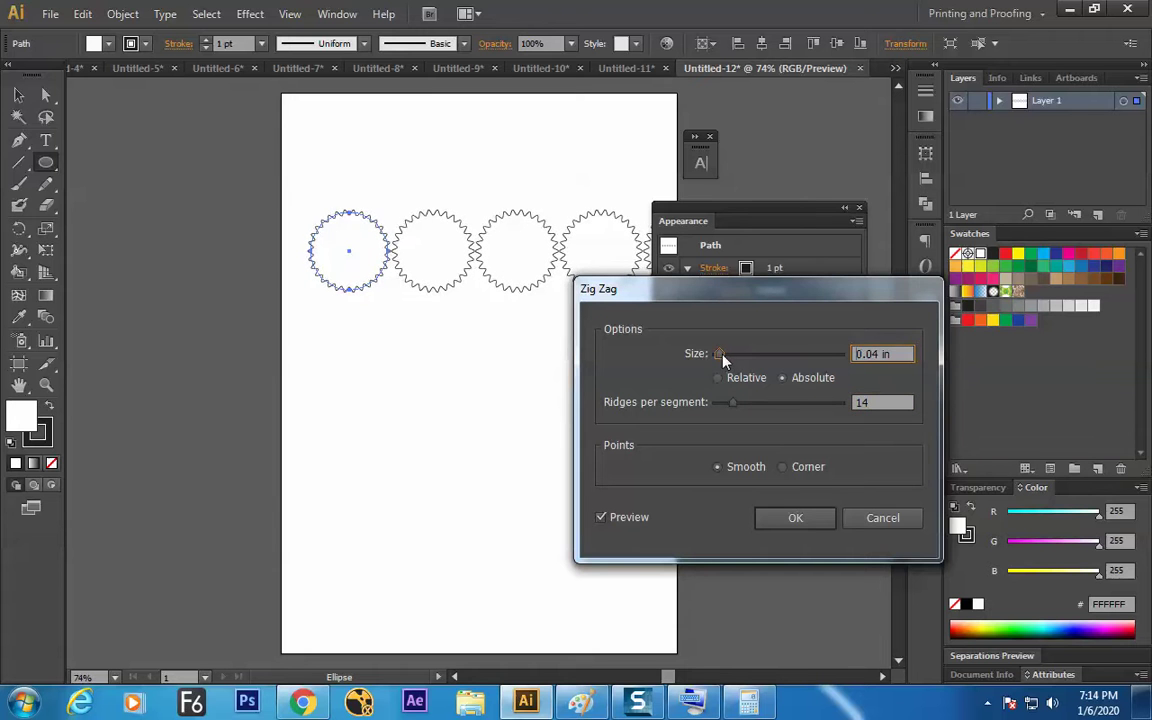
pyautogui.click(795, 517)
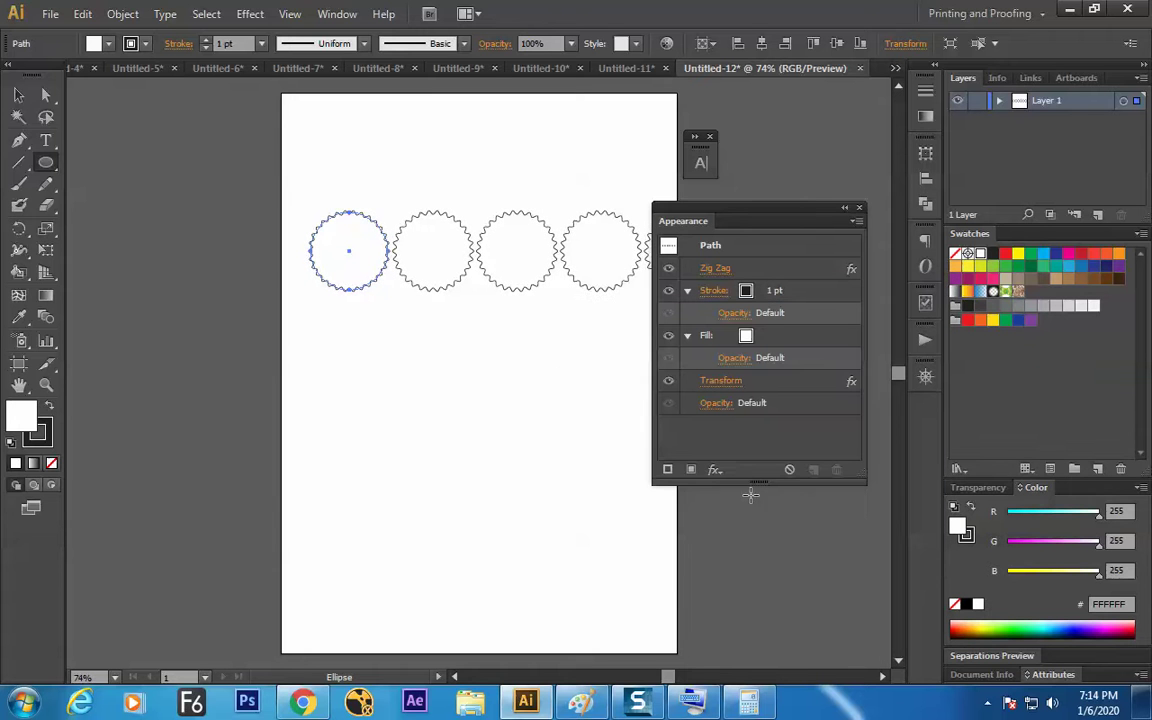
# Step: Toggle the stroke and Zig Zag visibility in Appearance to compare the result
pyautogui.click(669, 292)
pyautogui.click(669, 292)
pyautogui.click(668, 268)
pyautogui.click(668, 268)
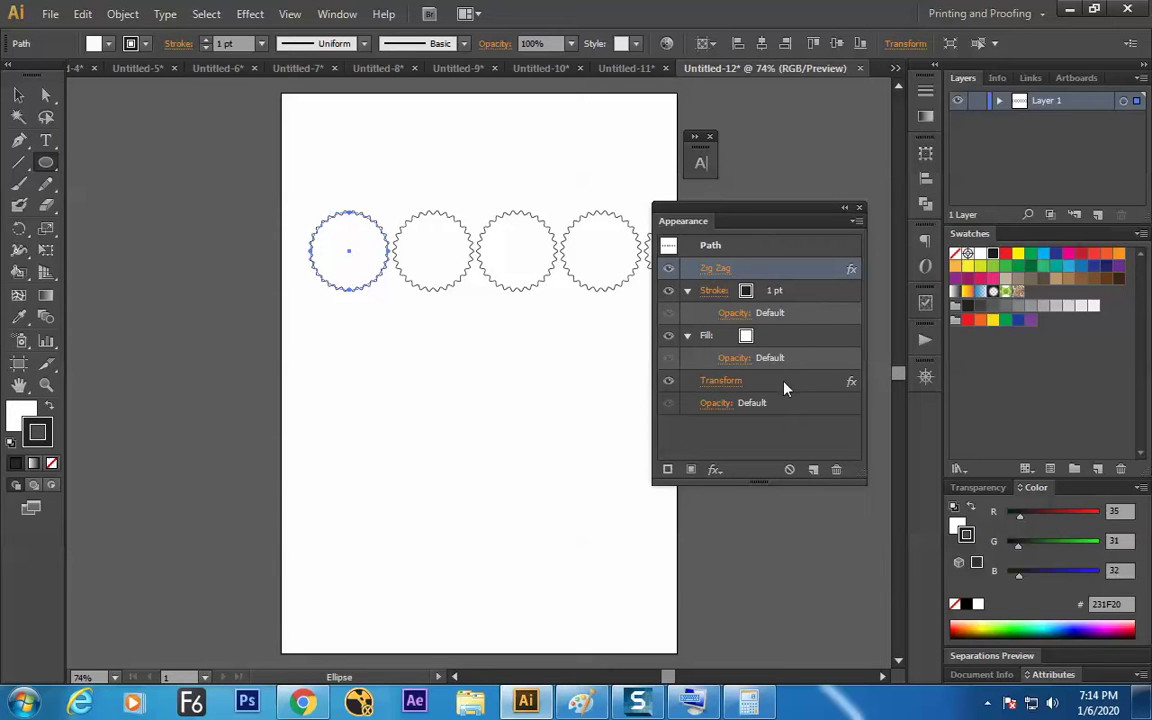
# Step: Rotate each Transform copy 60° to form a ring, then move the circle lower
pyautogui.click(720, 380)
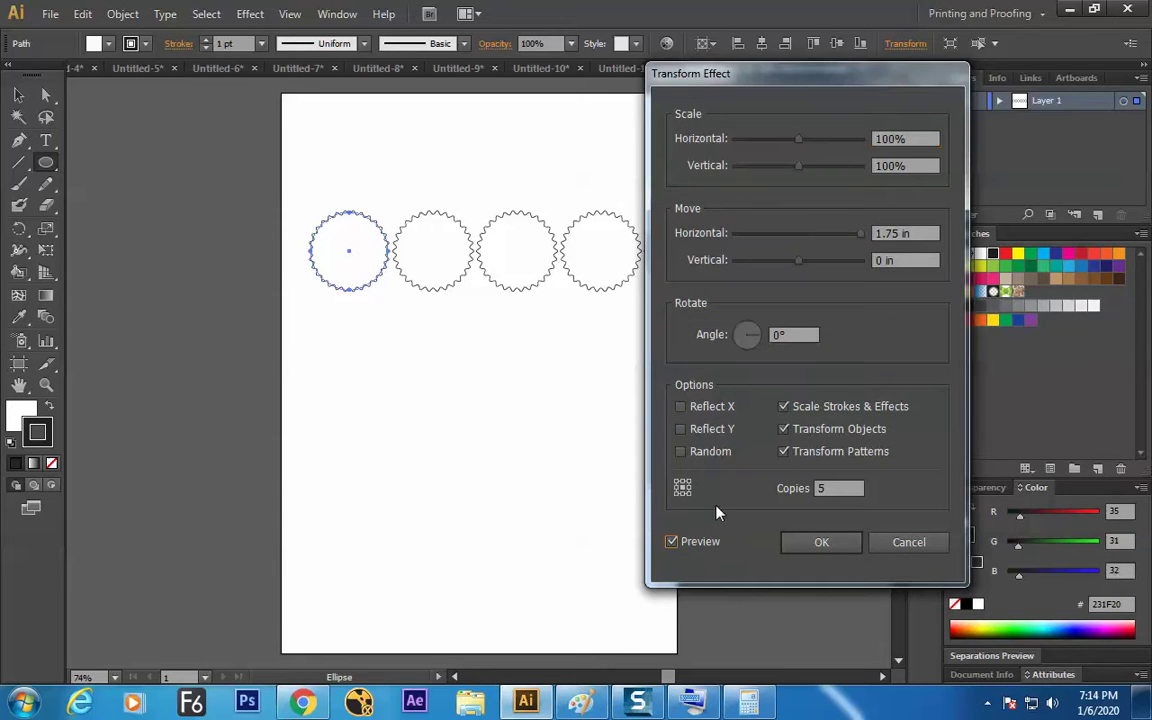
pyautogui.press('Tab')
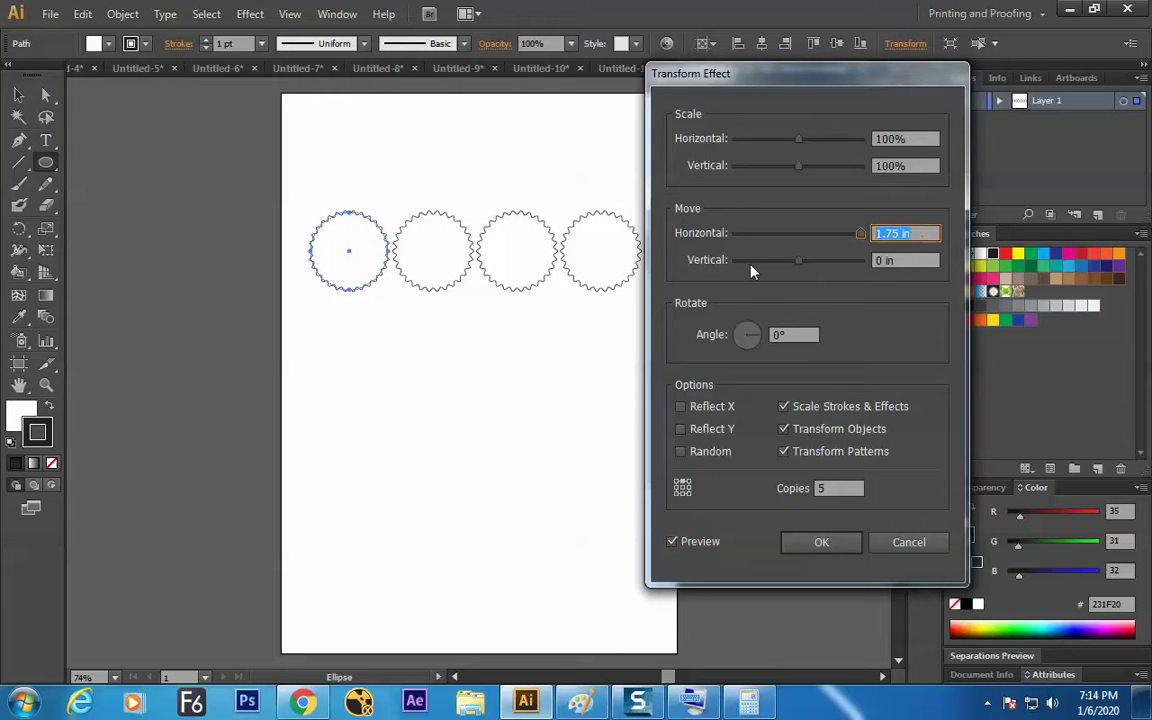
pyautogui.press('Tab')
pyautogui.press('Tab')
pyautogui.write('29')
pyautogui.press('Up')
pyautogui.press('Up')
pyautogui.press('Up')
pyautogui.press('Up')
pyautogui.press('Up')
pyautogui.press('Up')
pyautogui.press('Up')
pyautogui.press('Up')
pyautogui.press('Up')
pyautogui.press('Up')
pyautogui.press('Up')
pyautogui.press('Up')
pyautogui.press('Down')
pyautogui.press('Down')
pyautogui.press('Down')
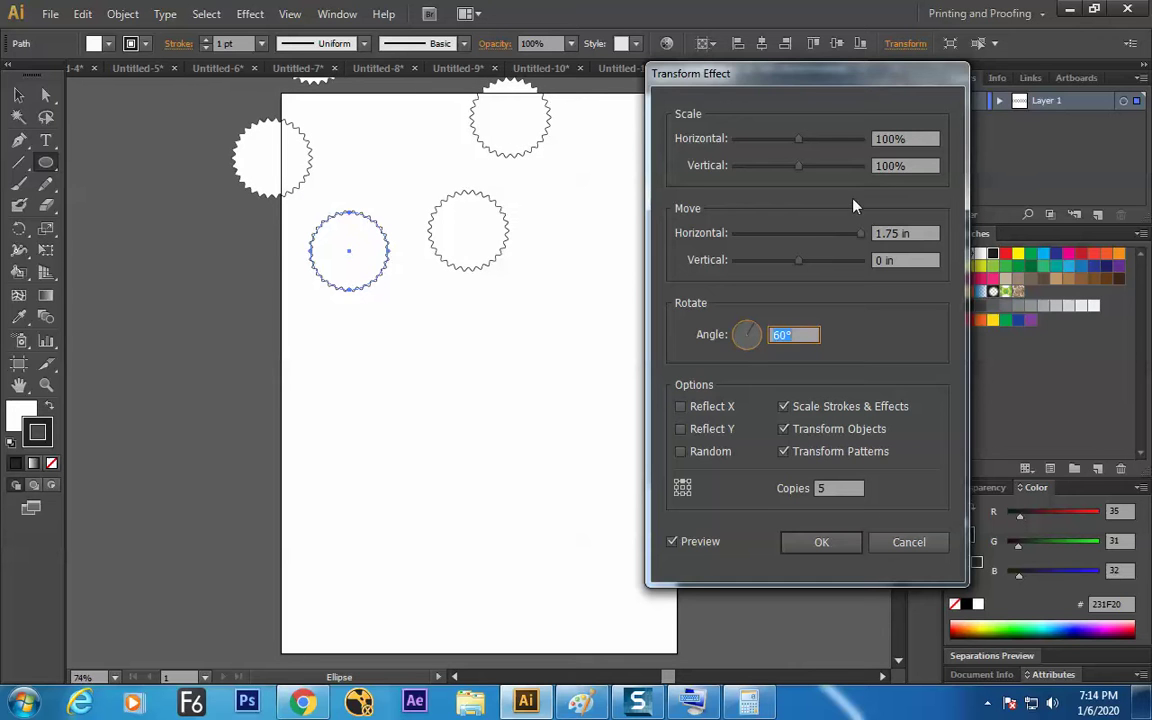
pyautogui.click(815, 542)
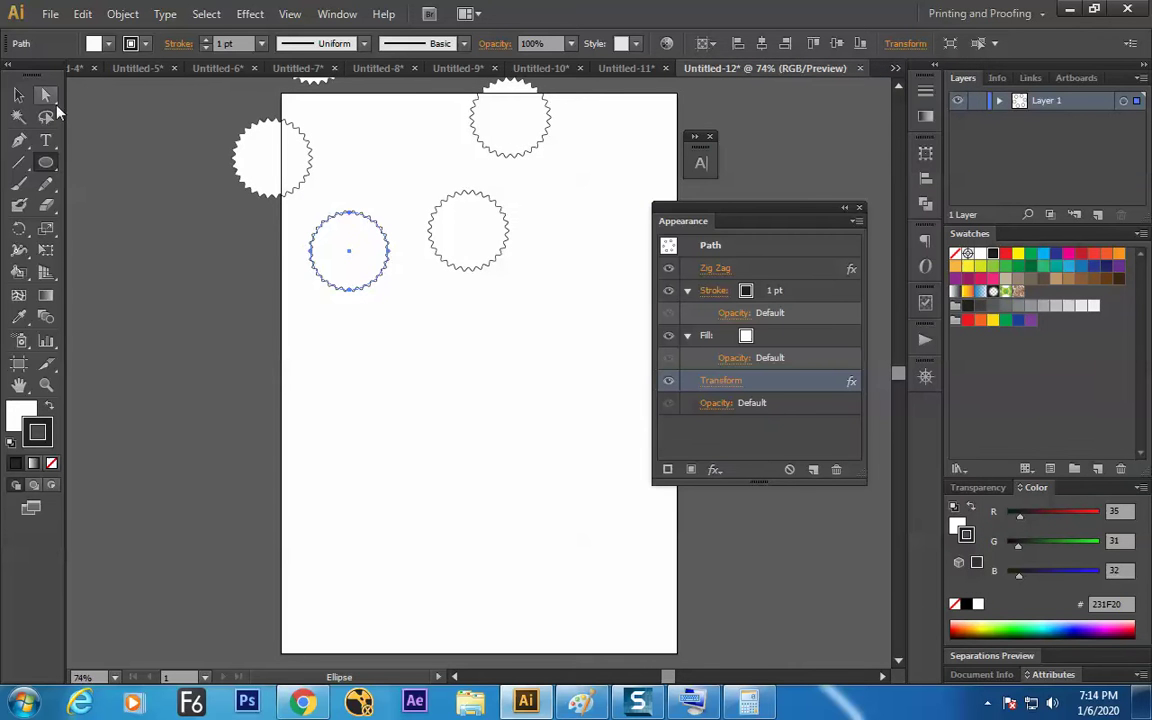
pyautogui.click(18, 94)
pyautogui.moveTo(347, 246); pyautogui.dragTo(406, 426)
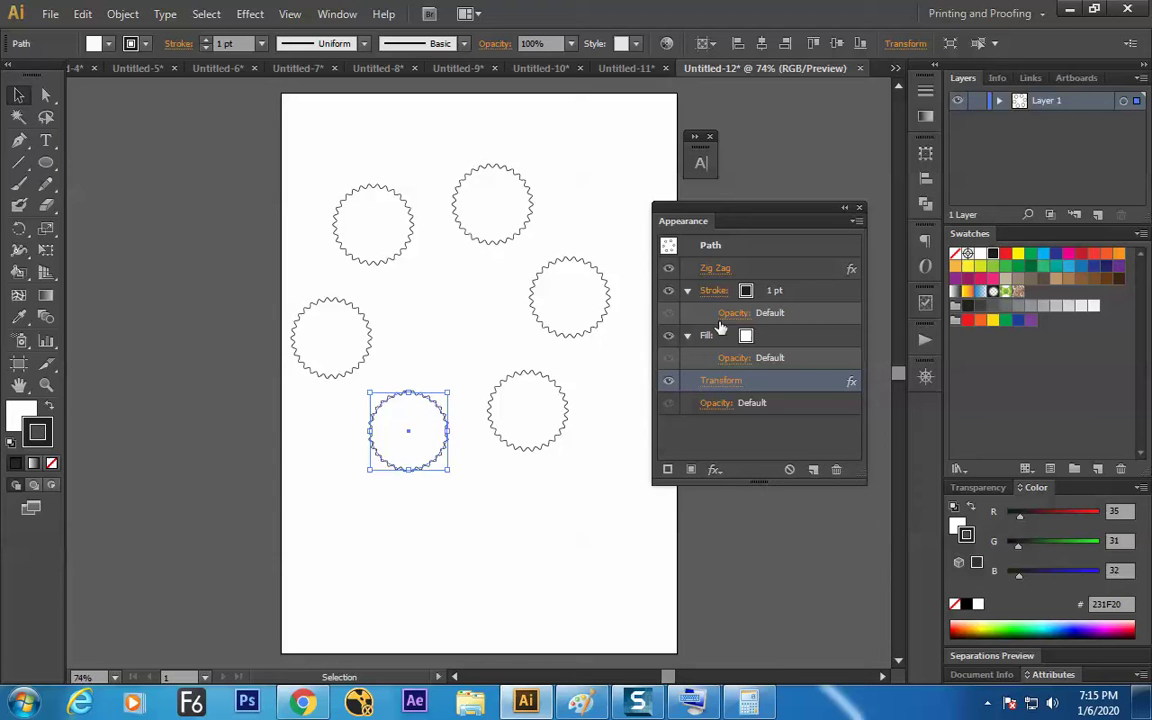
# Step: Collapse the Stroke details, reselect the zig-zag circle, and reopen its Transform effect
pyautogui.click(688, 292)
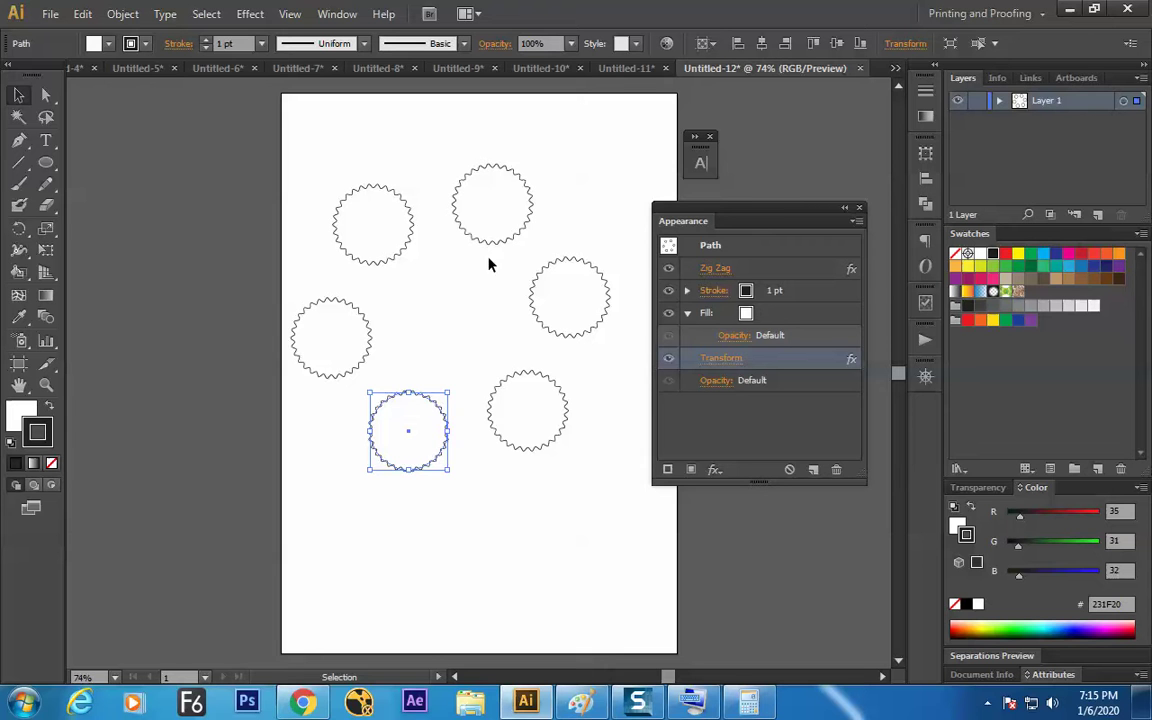
pyautogui.click(452, 388)
pyautogui.click(430, 433)
pyautogui.click(735, 360)
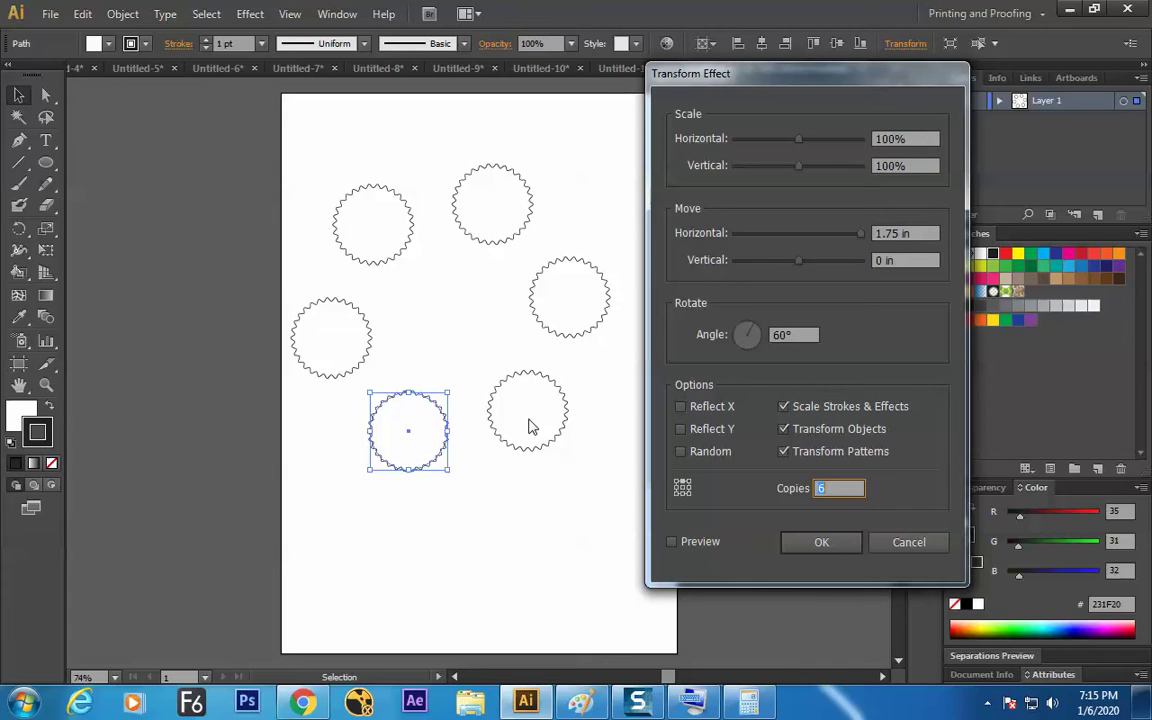
# Step: Set the Transform effect to 9 copies rotated 35° each for a larger ring
pyautogui.hotkey('shift', 'Tab')
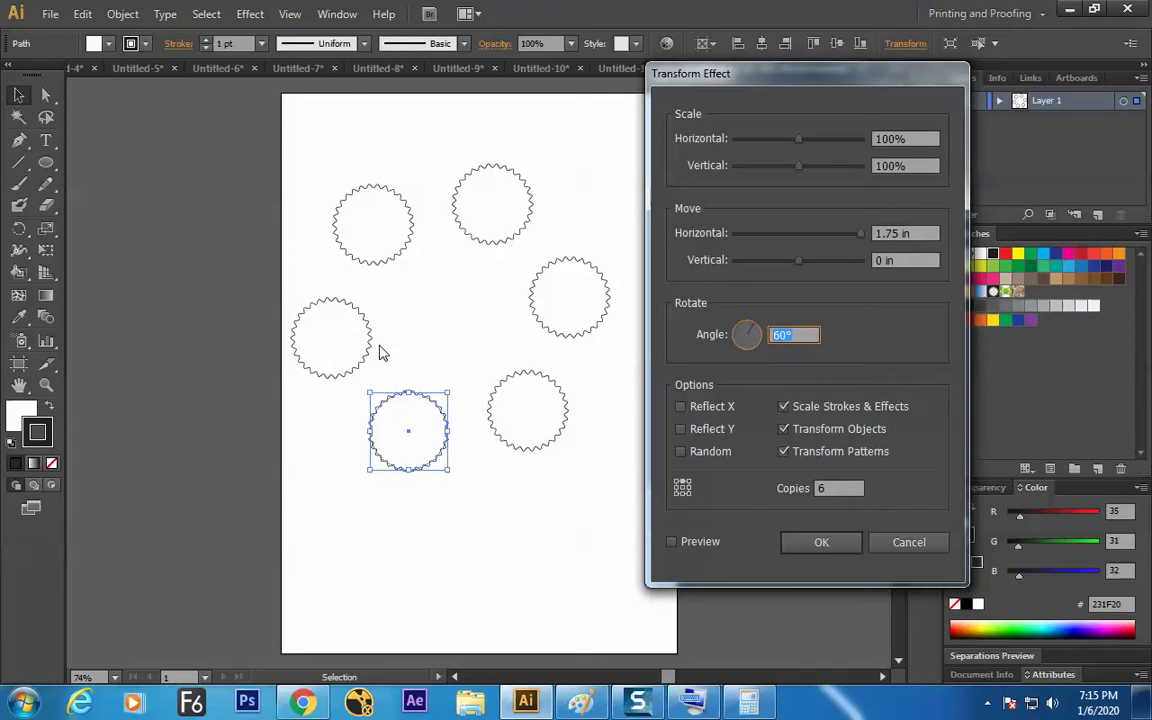
pyautogui.hotkey('shift', 'Down')
pyautogui.write('47')
pyautogui.click(672, 542)
pyautogui.click(801, 336)
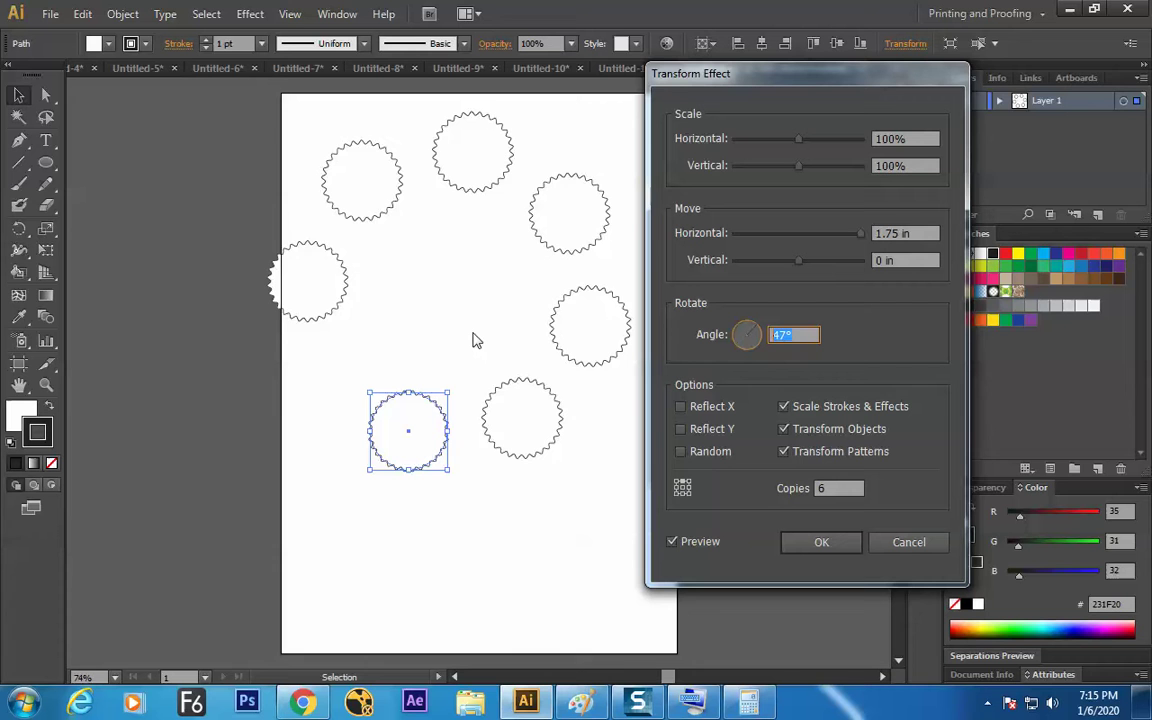
pyautogui.press('Down')
pyautogui.press('Down')
pyautogui.press('Down')
pyautogui.press('Down')
pyautogui.press('Down')
pyautogui.press('Down')
pyautogui.press('Down')
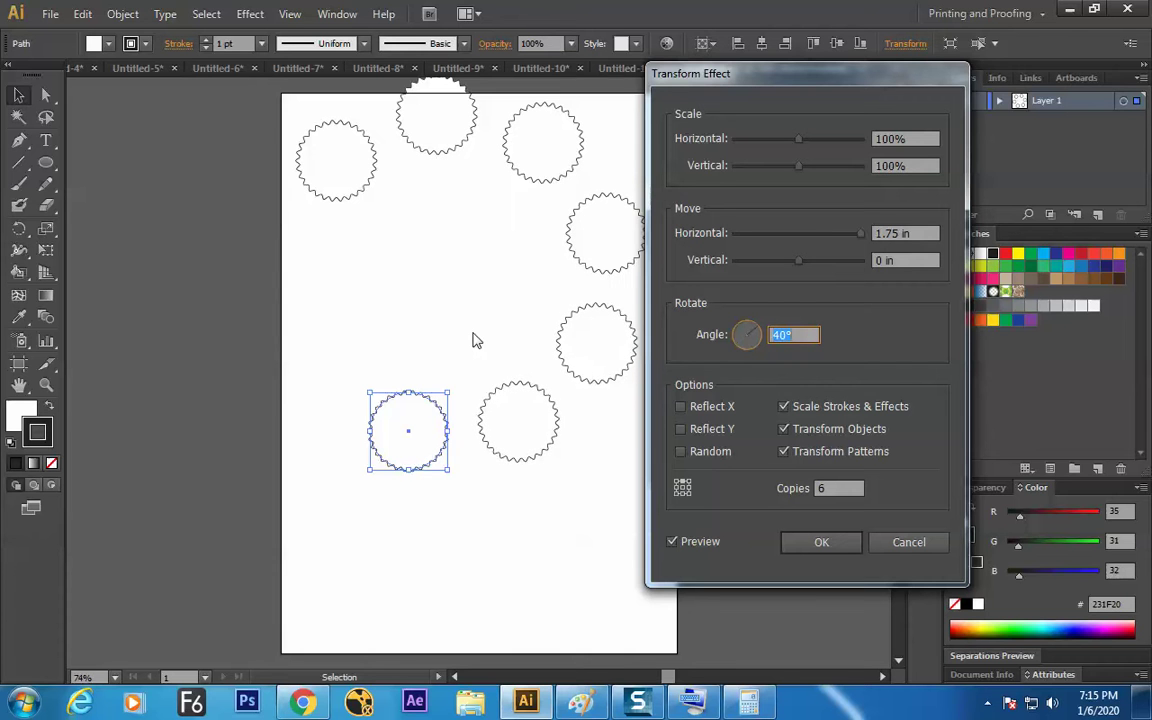
pyautogui.click(849, 495)
pyautogui.press('Up')
pyautogui.press('Up')
pyautogui.press('Up')
pyautogui.click(795, 335)
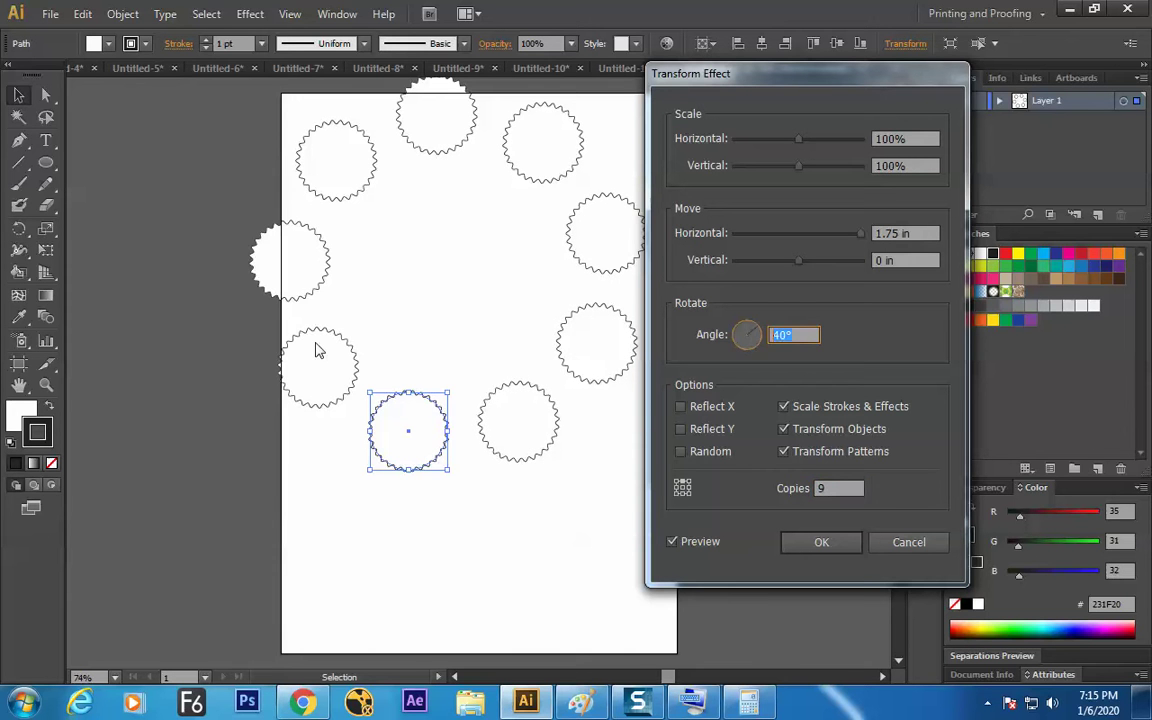
pyautogui.press('Down')
pyautogui.press('Down')
pyautogui.press('Down')
pyautogui.press('Down')
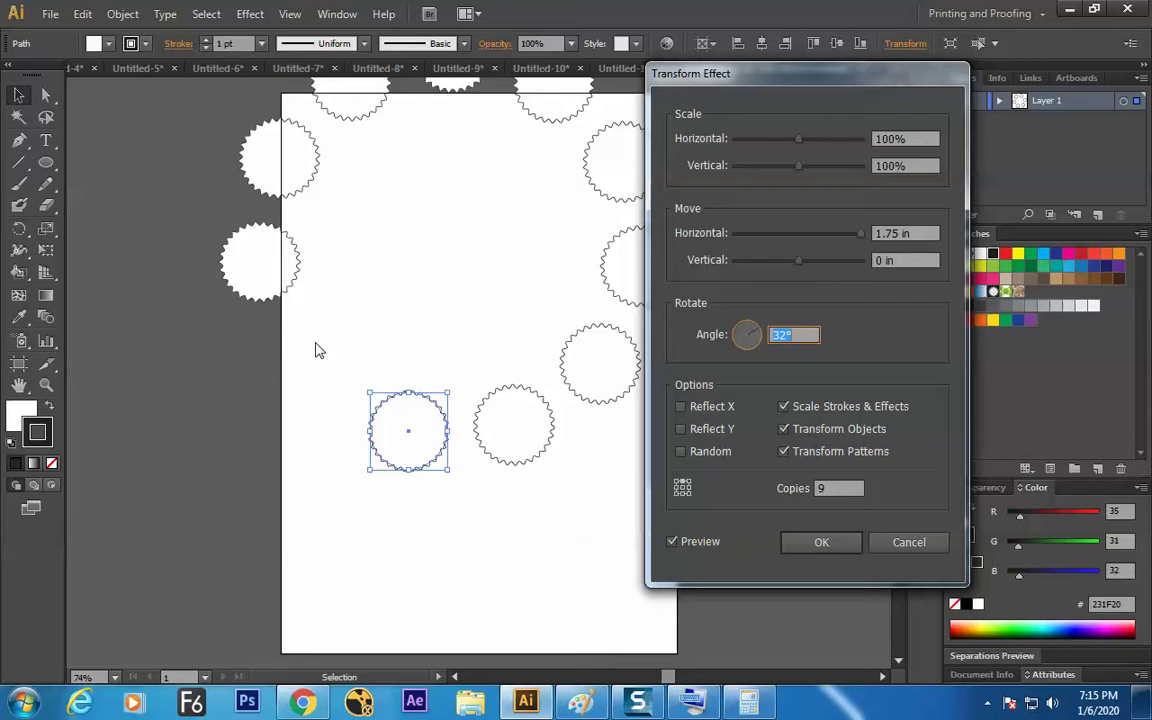
pyautogui.press('Down')
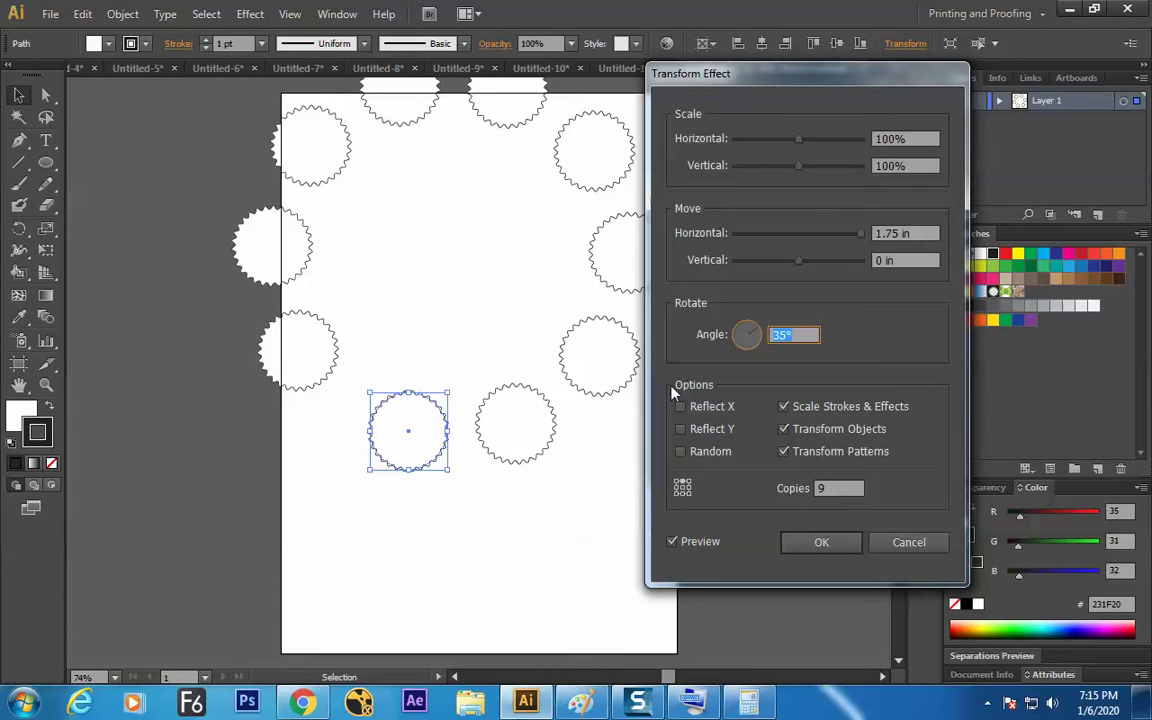
pyautogui.click(798, 545)
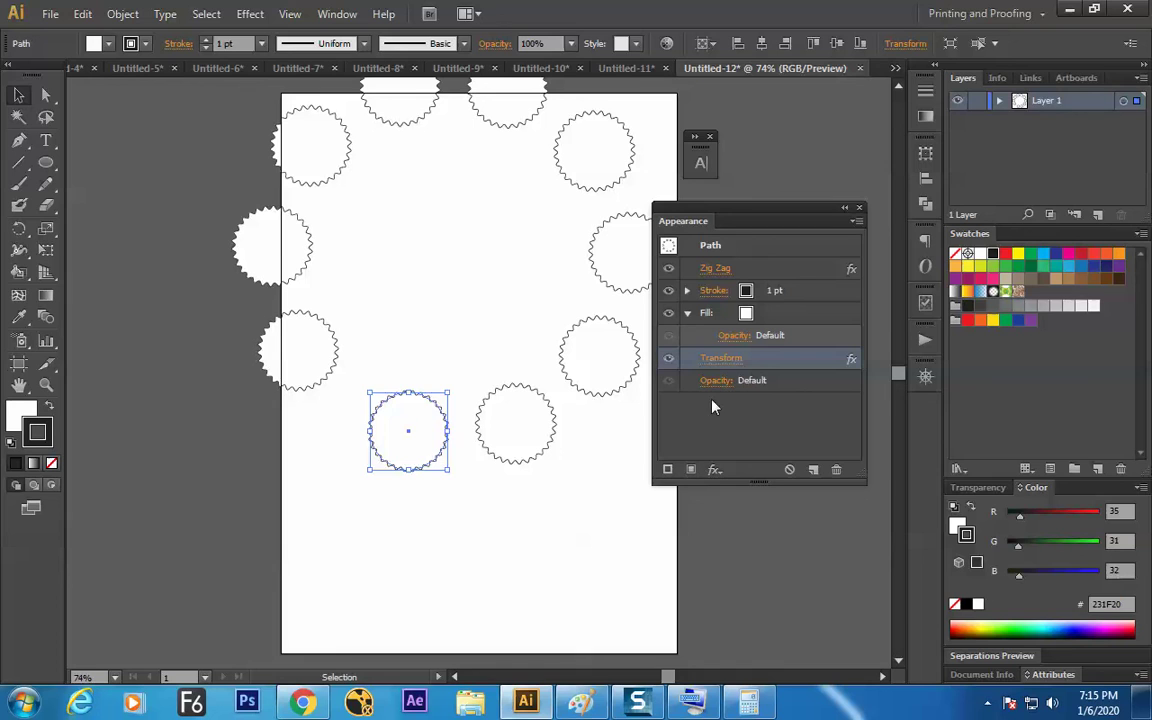
pyautogui.click(640, 705)
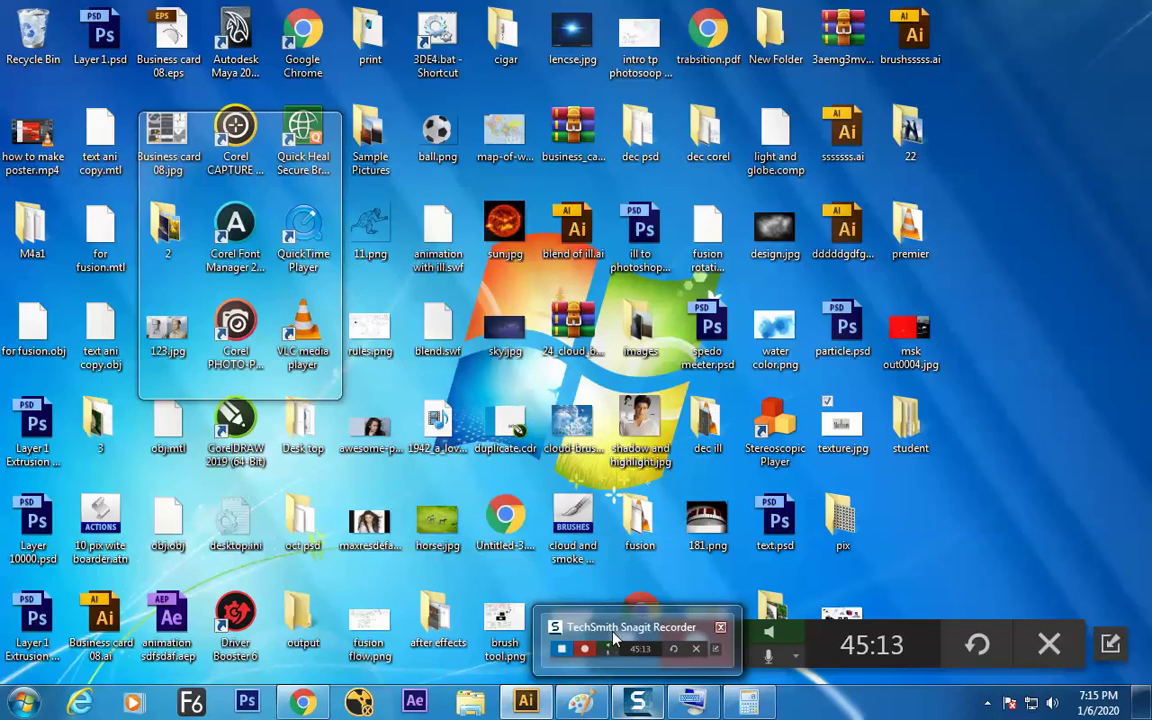